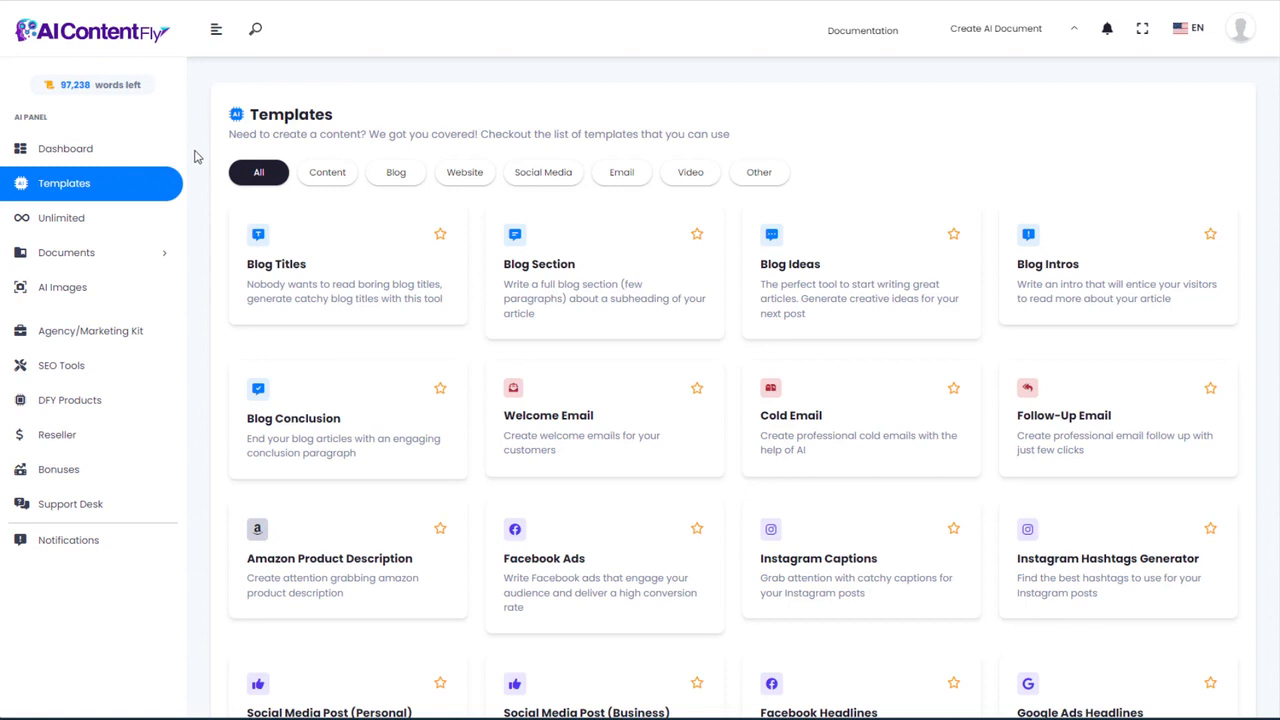
{"action": "left_click", "coordinate": [80, 252]}
{"action": "left_click", "coordinate": [80, 336]}
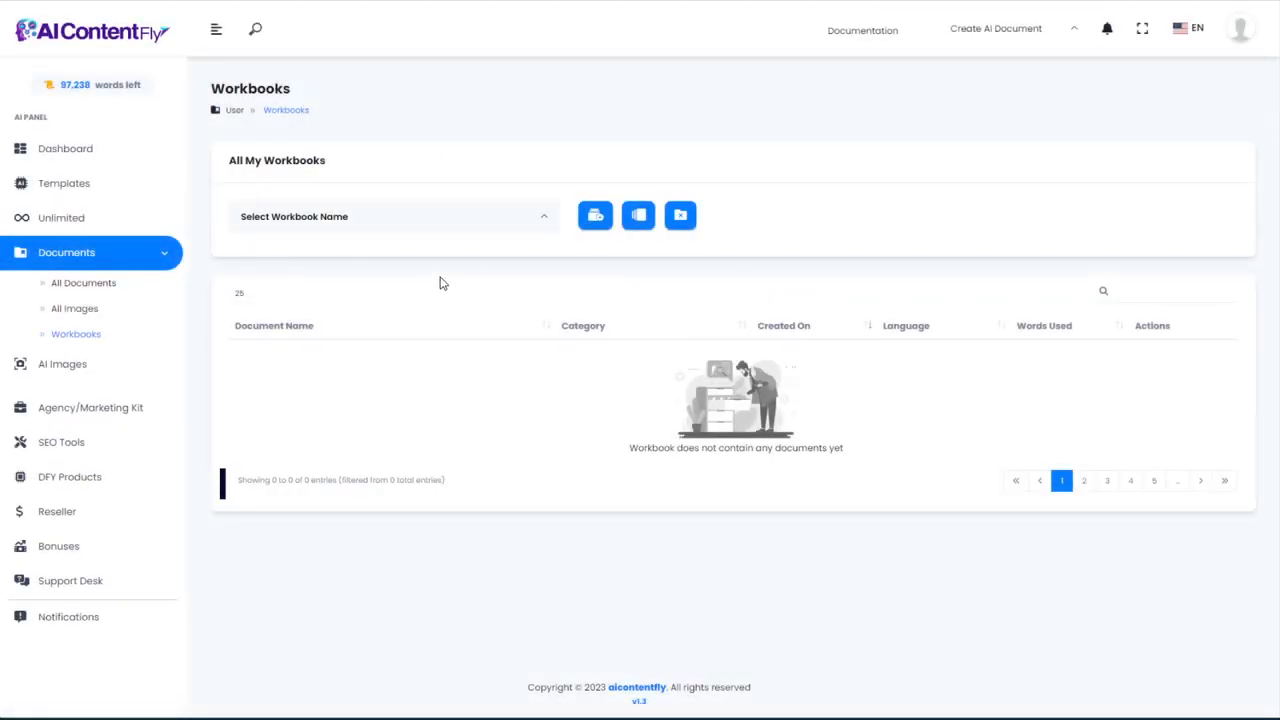
{"action": "left_click", "coordinate": [597, 218]}
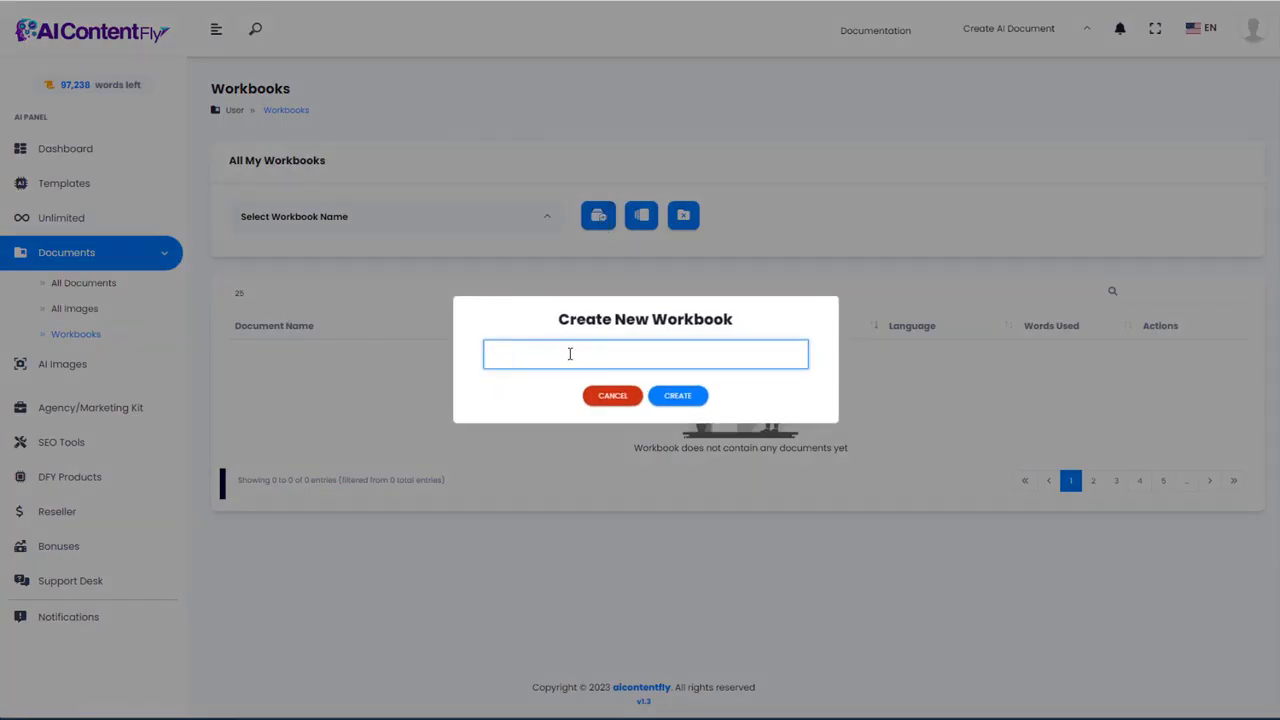
{"action": "type", "text": "Aquascaping"}
{"action": "left_click", "coordinate": [600, 395]}
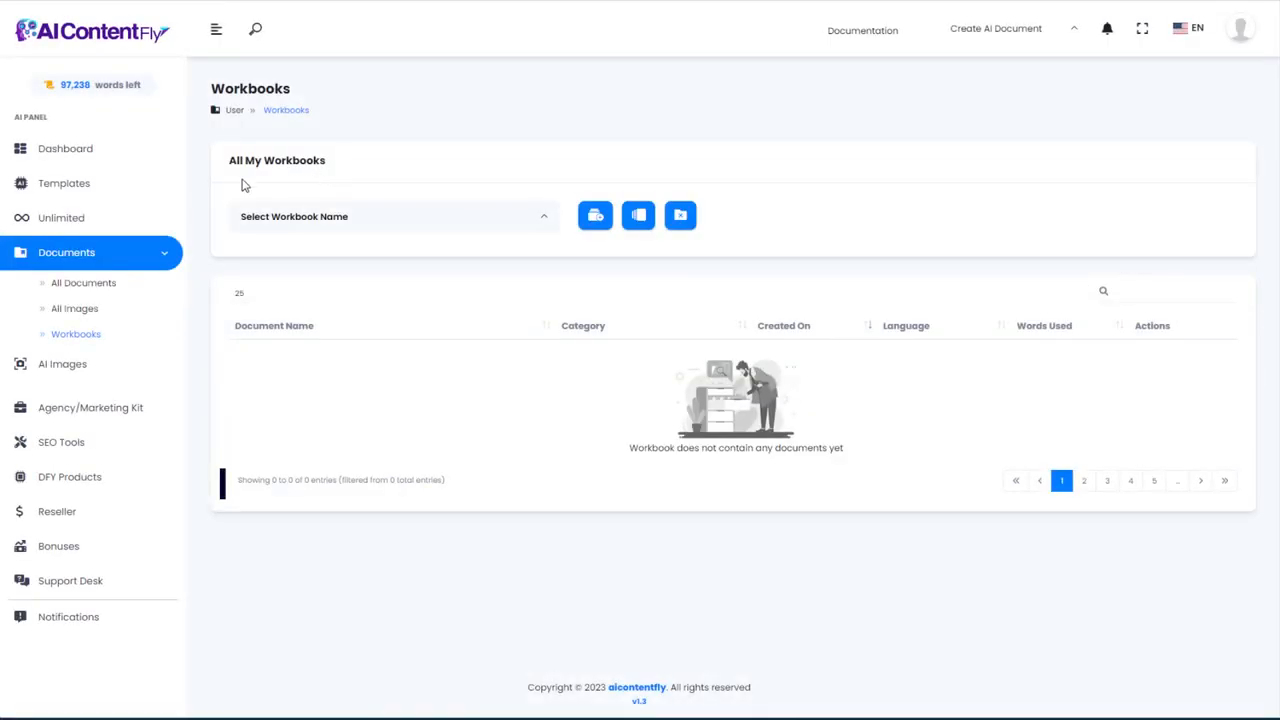
Step: Open the Blog Titles template and assign its new document to the Aquascaping workbook
{"action": "left_click", "coordinate": [78, 184]}
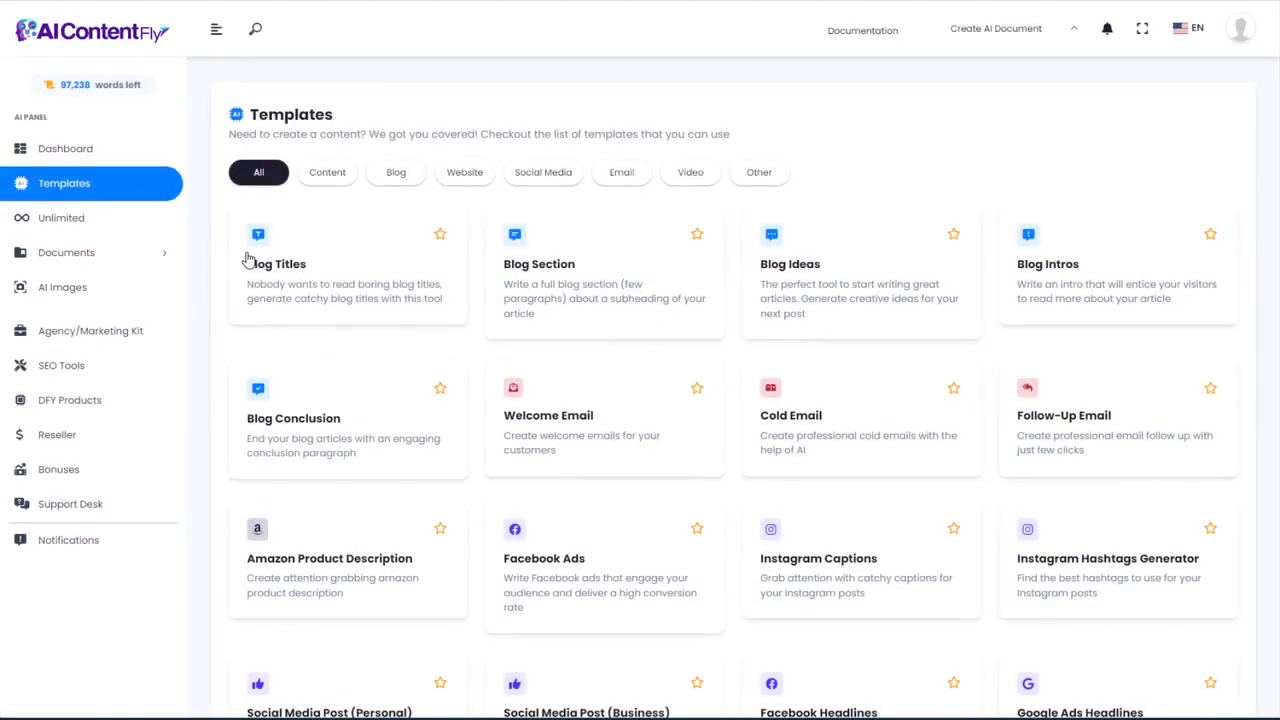
{"action": "left_click", "coordinate": [294, 282]}
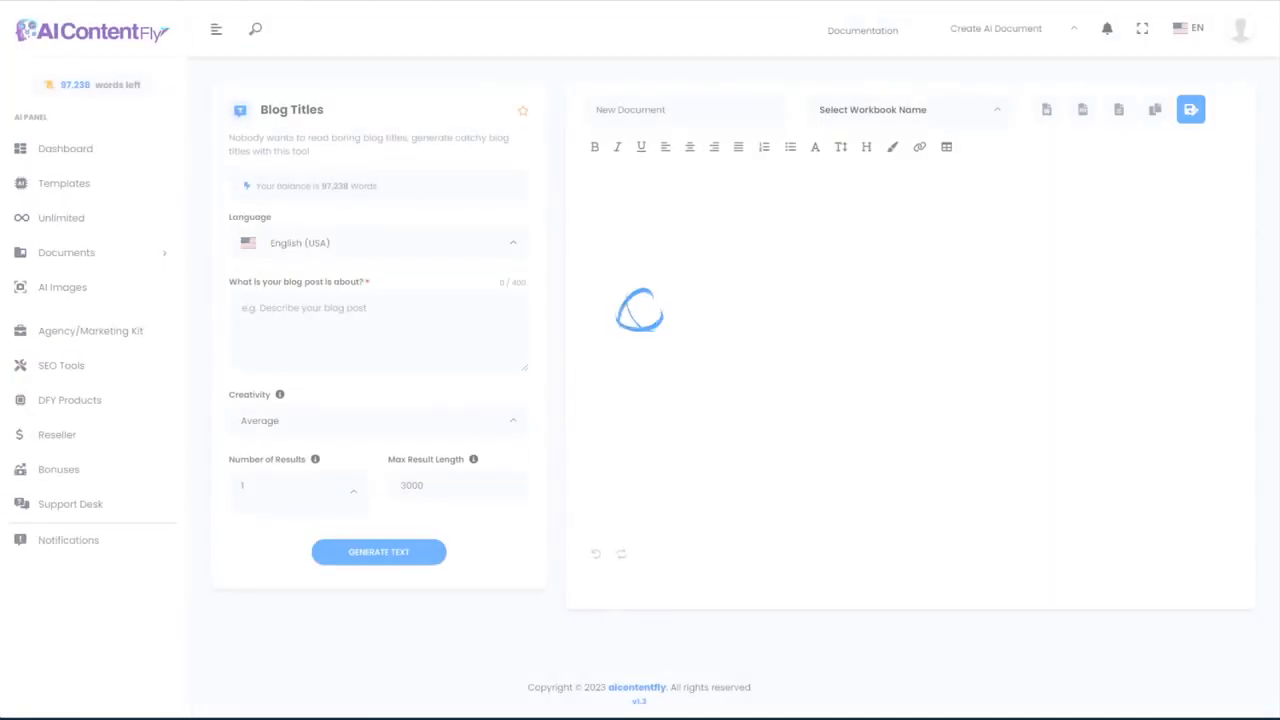
{"action": "left_click", "coordinate": [922, 109]}
{"action": "left_click", "coordinate": [870, 180]}
Step: Name the new document "aquascaping blog titles"
{"action": "left_click", "coordinate": [683, 113]}
{"action": "left_click_drag", "start_coordinate": [689, 111], "coordinate": [474, 117]}
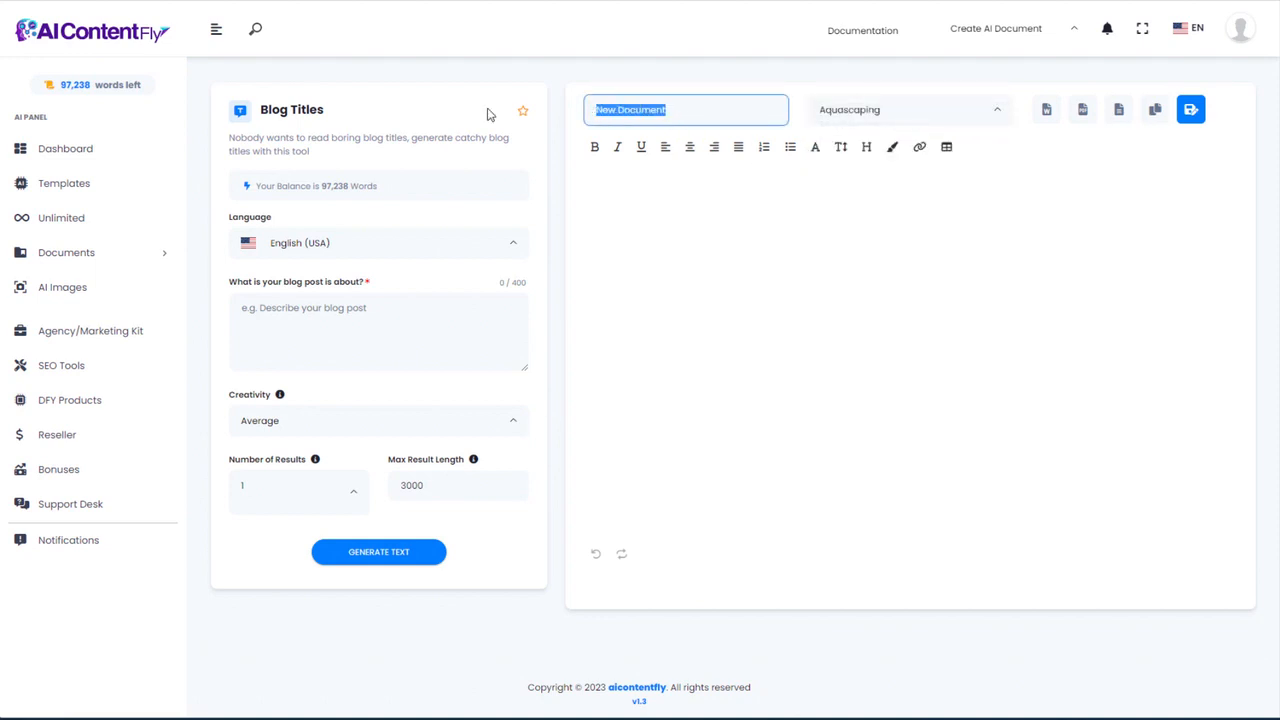
{"action": "type", "text": "aquascaping blog titles"}
Step: Describe the blog post as "What is aquascaping? Explain the basics and details all about aquascaping." and set creativity to Average
{"action": "left_click", "coordinate": [257, 307]}
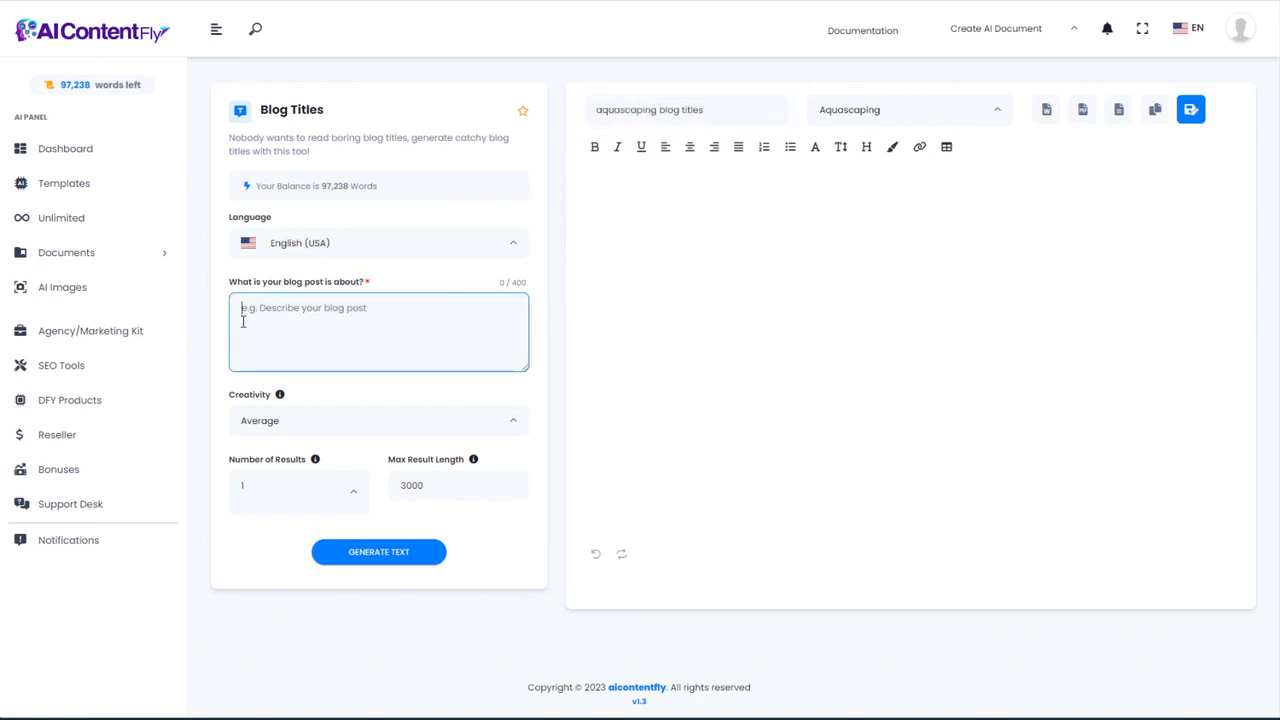
{"action": "type", "text": "What is aquascaping? Explain the basics and details all about aquascaping."}
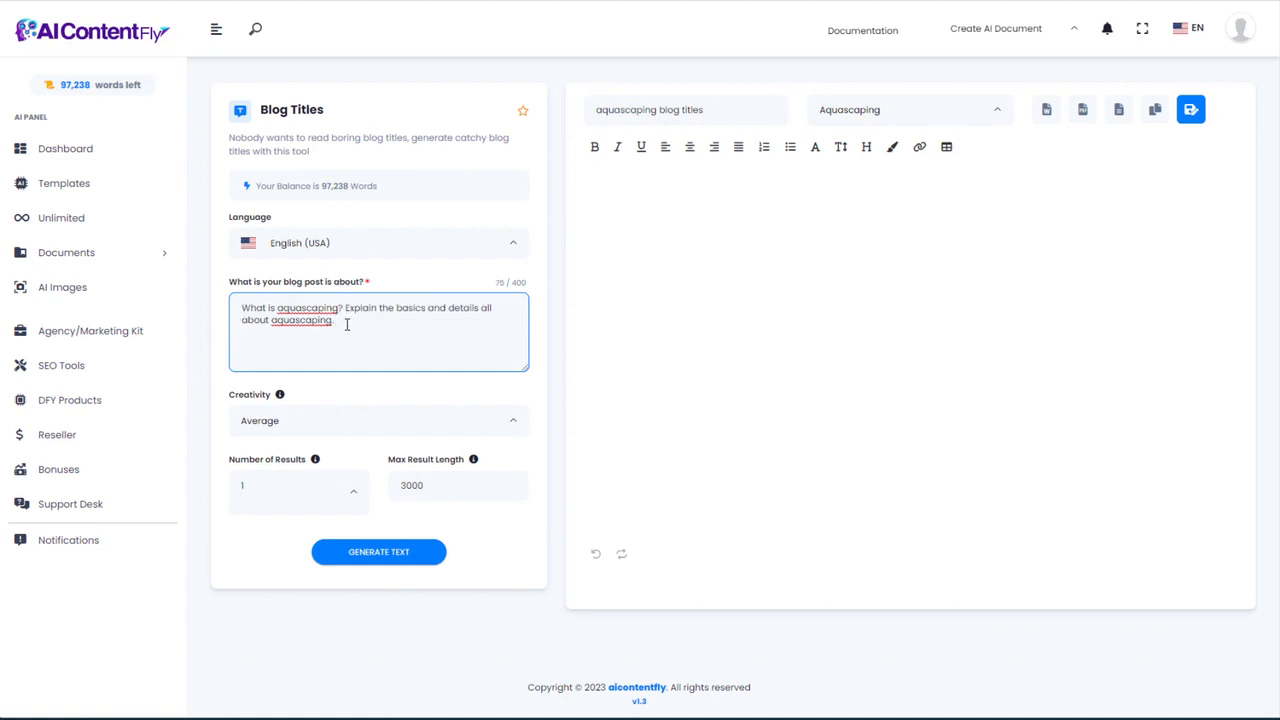
{"action": "left_click", "coordinate": [373, 421]}
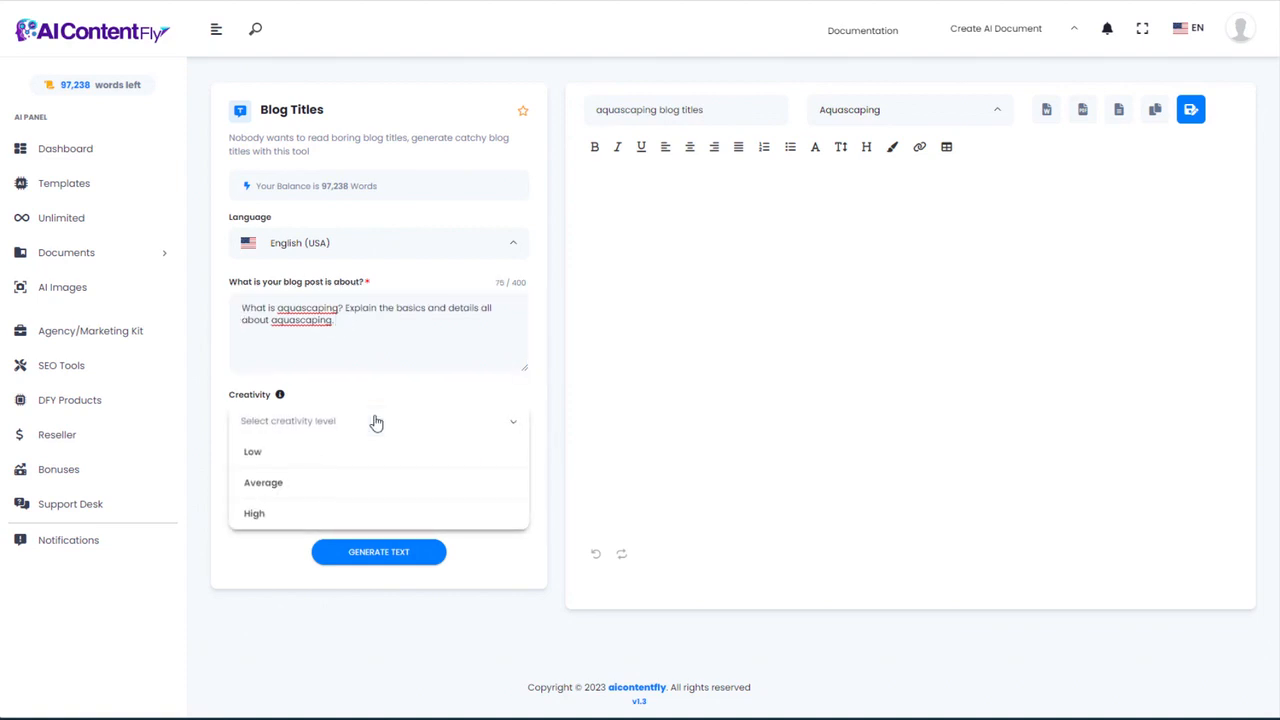
{"action": "left_click", "coordinate": [282, 484]}
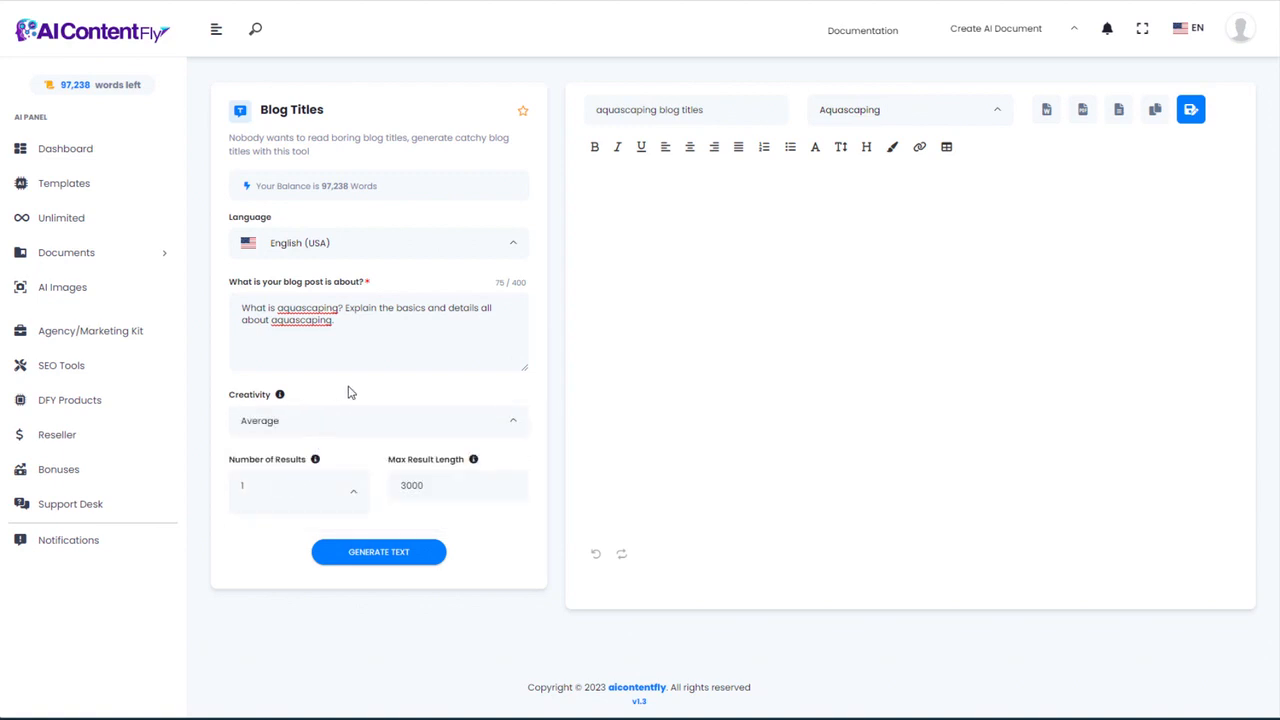
Step: Check the creativity and length settings, and generate blog titles with one result and a maximum result length of 3000
{"action": "left_click", "coordinate": [378, 424]}
{"action": "left_click", "coordinate": [378, 424]}
{"action": "scroll", "coordinate": [365, 415], "scroll_direction": "down", "scroll_amount": 1}
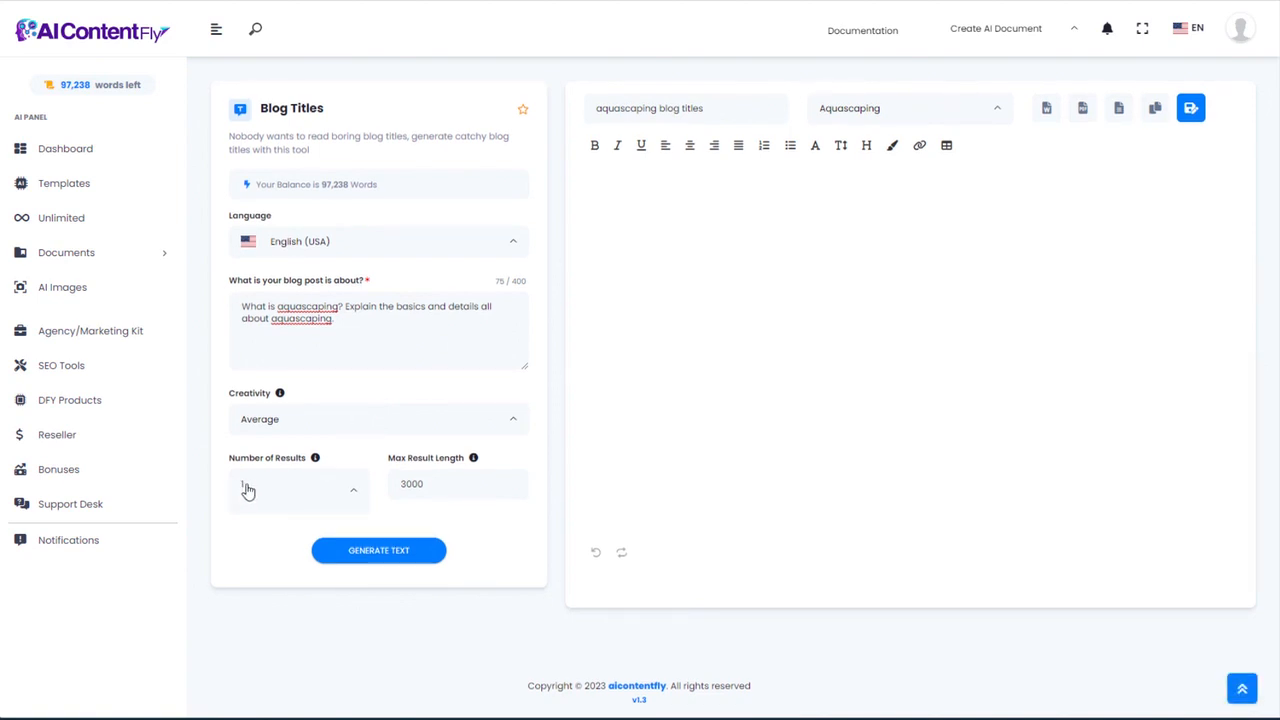
{"action": "left_click", "coordinate": [432, 483]}
{"action": "double_click", "coordinate": [436, 483]}
{"action": "left_click", "coordinate": [472, 497]}
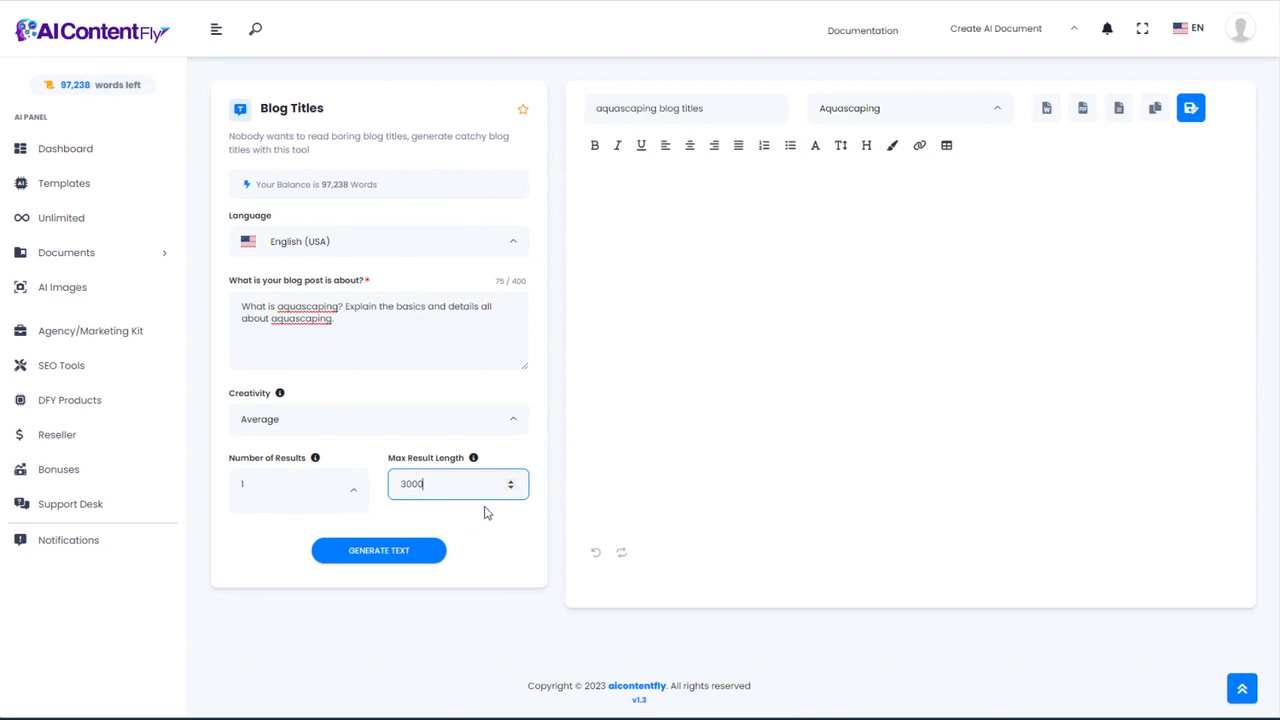
{"action": "left_click", "coordinate": [388, 552]}
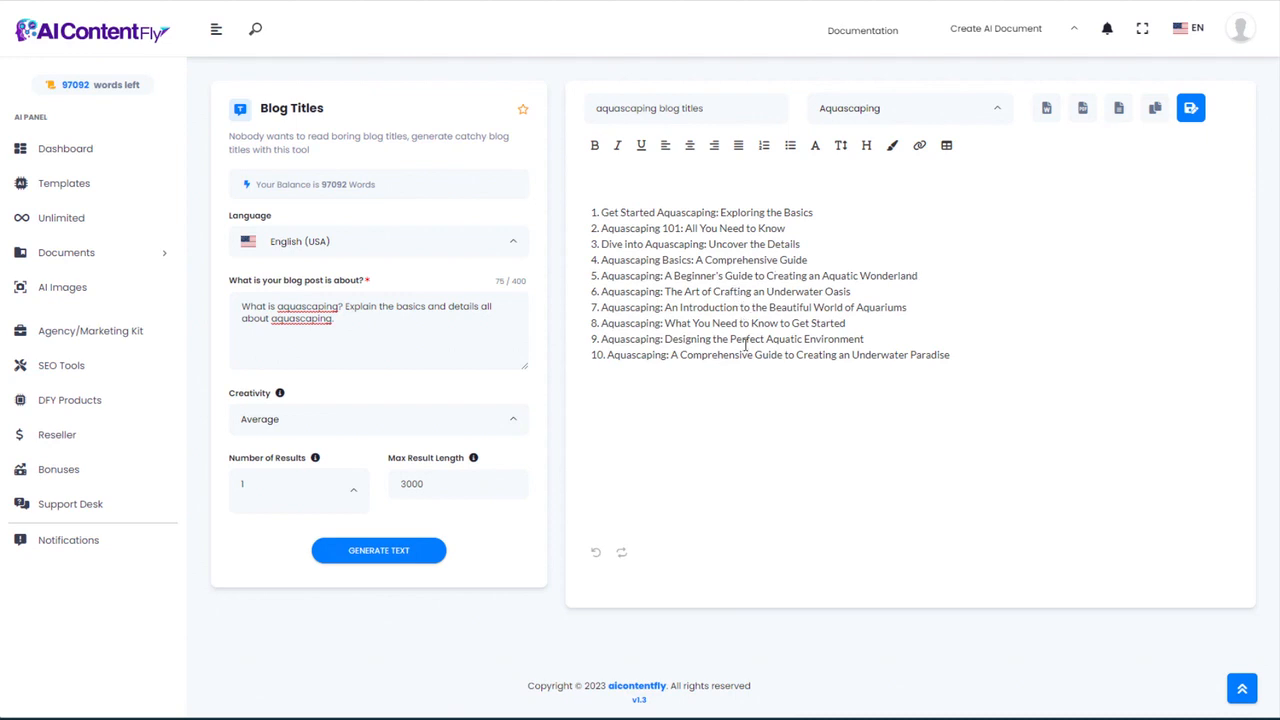
Step: Replace the blog post description with "about aquascaping aquariums" and generate another set of titles
{"action": "left_click", "coordinate": [338, 327]}
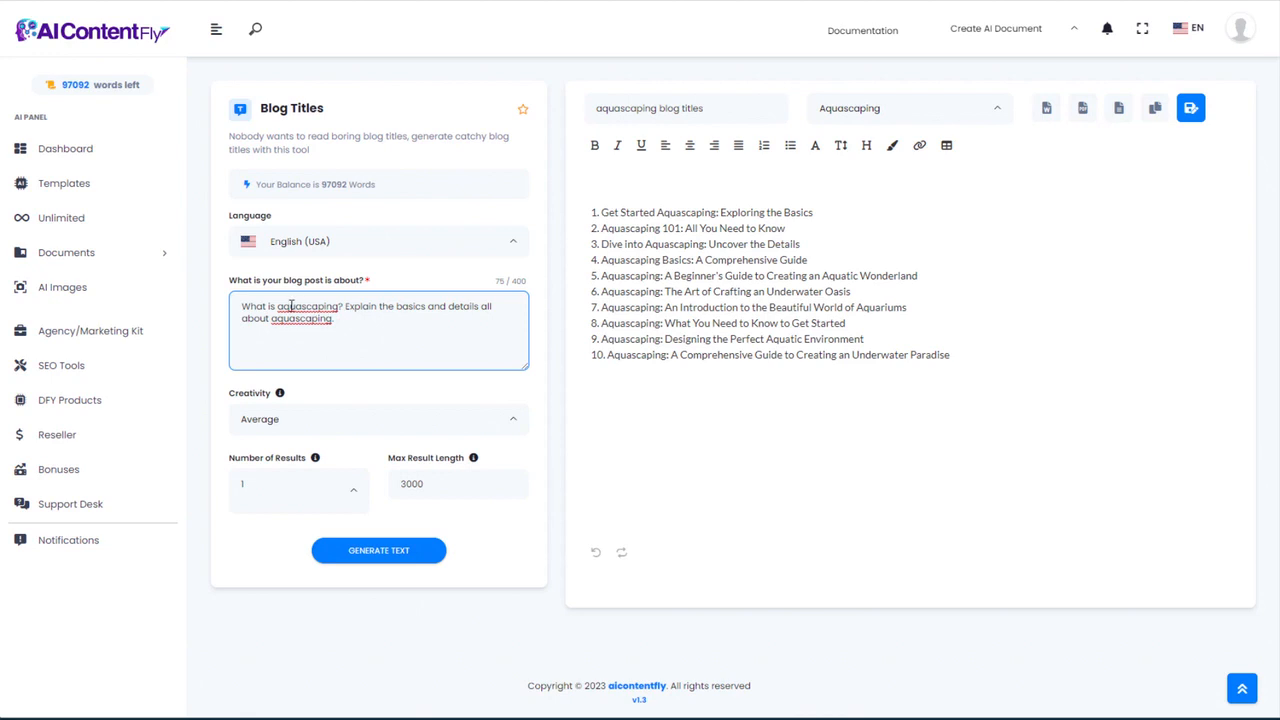
{"action": "left_click_drag", "start_coordinate": [278, 306], "coordinate": [341, 306]}
{"action": "left_click", "coordinate": [366, 323]}
{"action": "left_click_drag", "start_coordinate": [360, 325], "coordinate": [228, 304]}
{"action": "type", "text": "about aquascaping aquariums"}
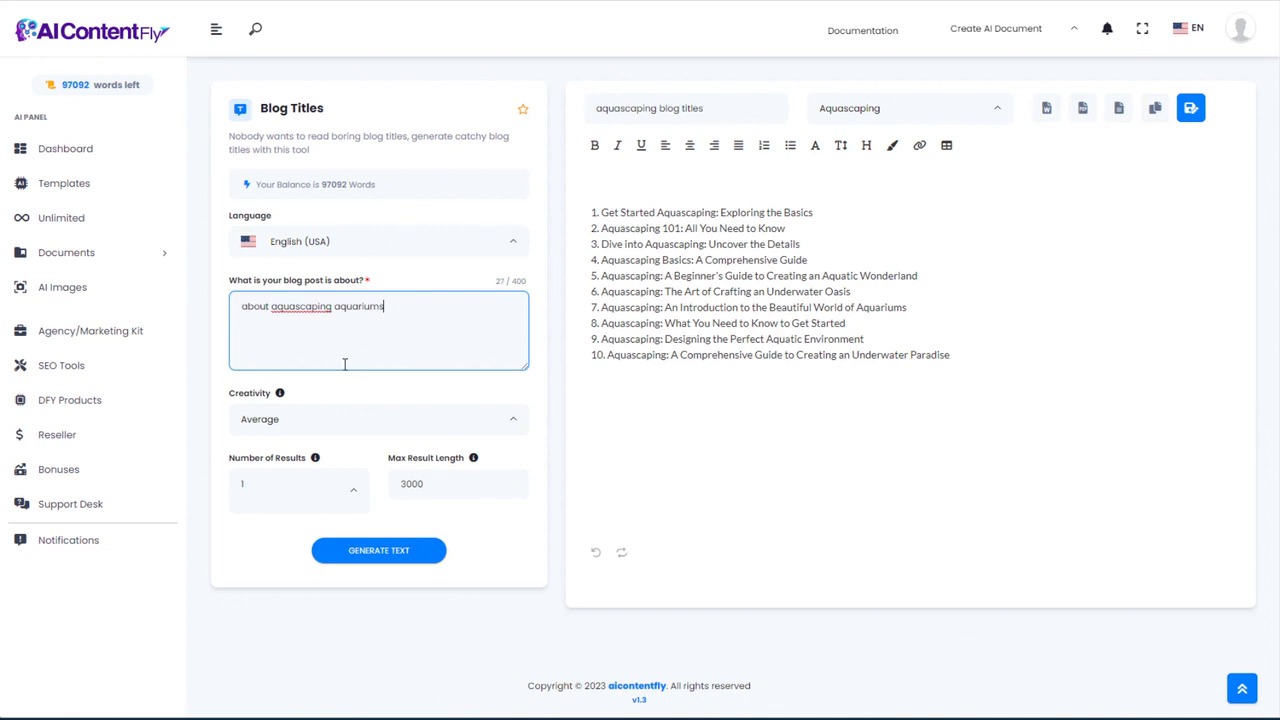
{"action": "left_click", "coordinate": [394, 562]}
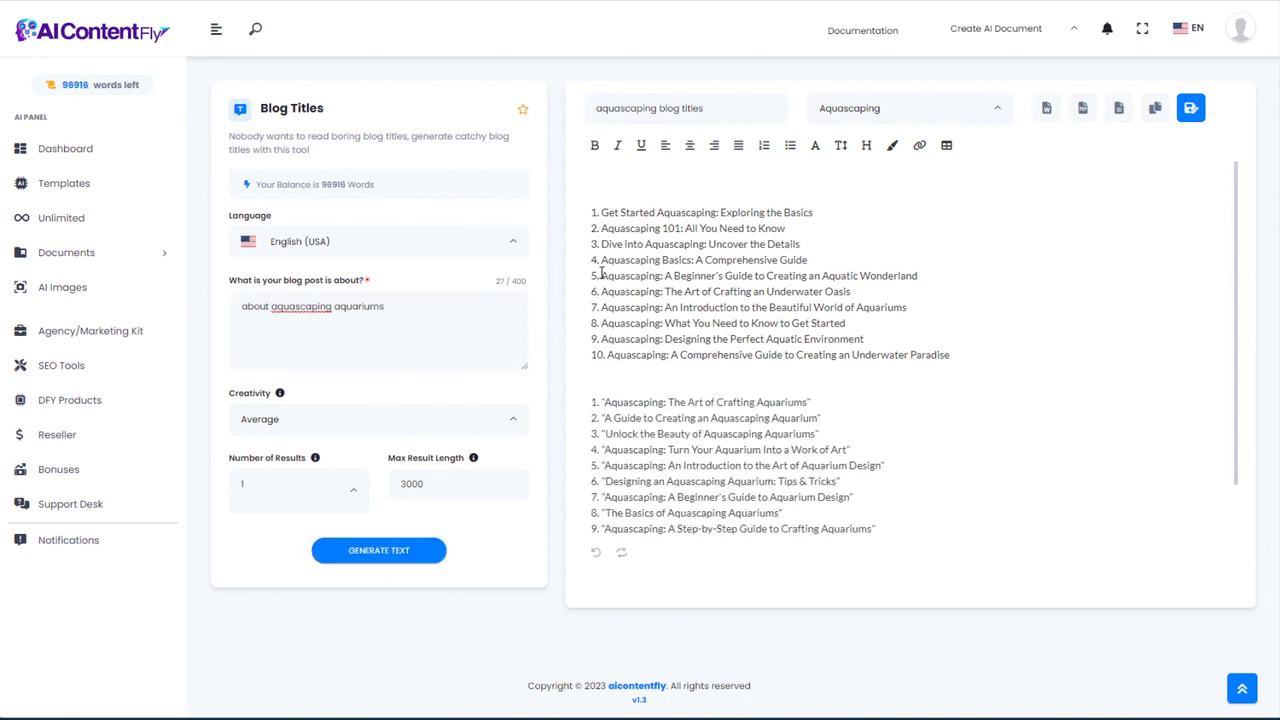
Step: Highlight the fifth title in the first generated list and the third title in the second list
{"action": "left_click_drag", "start_coordinate": [603, 275], "coordinate": [928, 277]}
{"action": "left_click", "coordinate": [912, 277]}
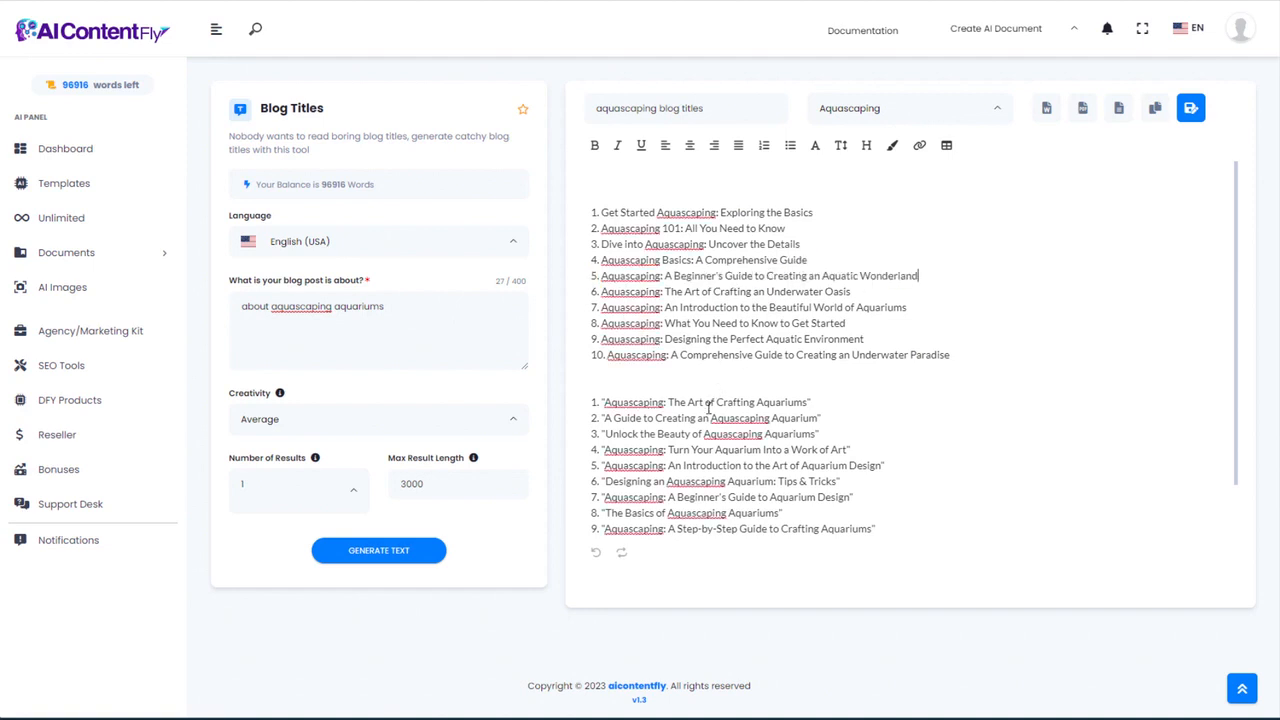
{"action": "left_click_drag", "start_coordinate": [605, 433], "coordinate": [816, 434]}
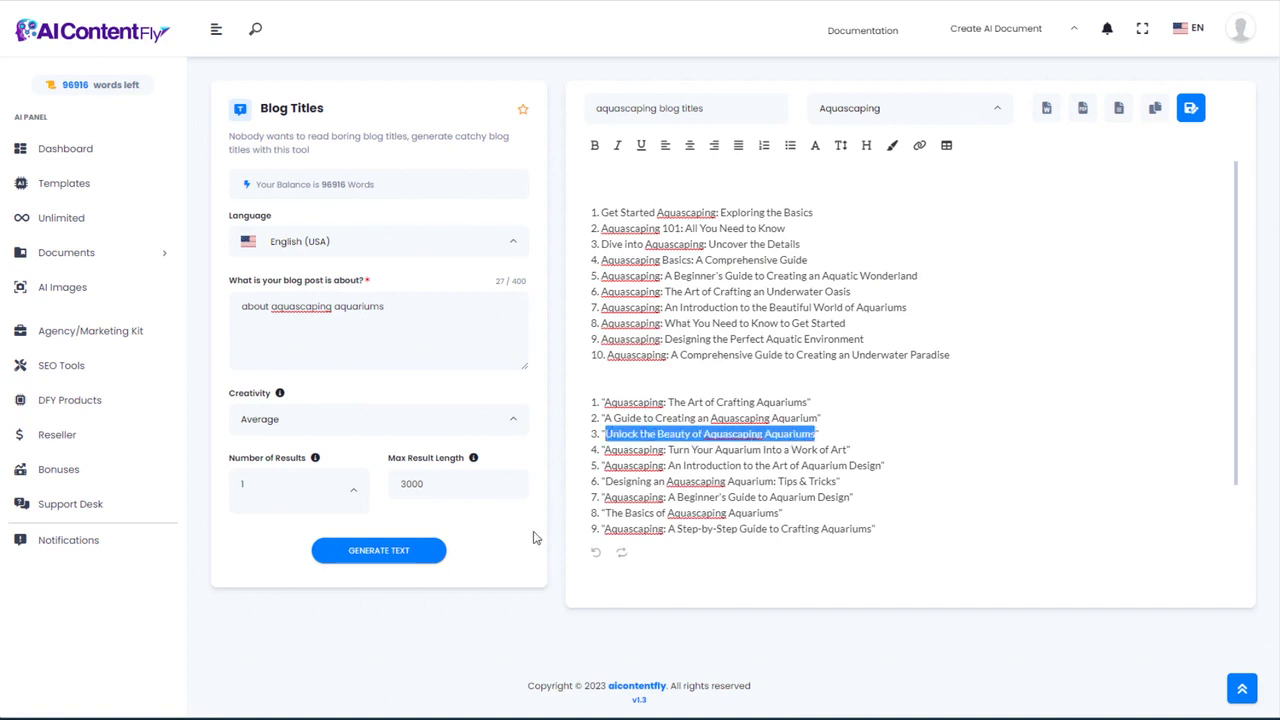
Step: Replace the blog post description with "about aquascaping filters" and generate a further set of titles
{"action": "left_click_drag", "start_coordinate": [394, 308], "coordinate": [78, 308]}
{"action": "type", "text": "about aquascaping filters"}
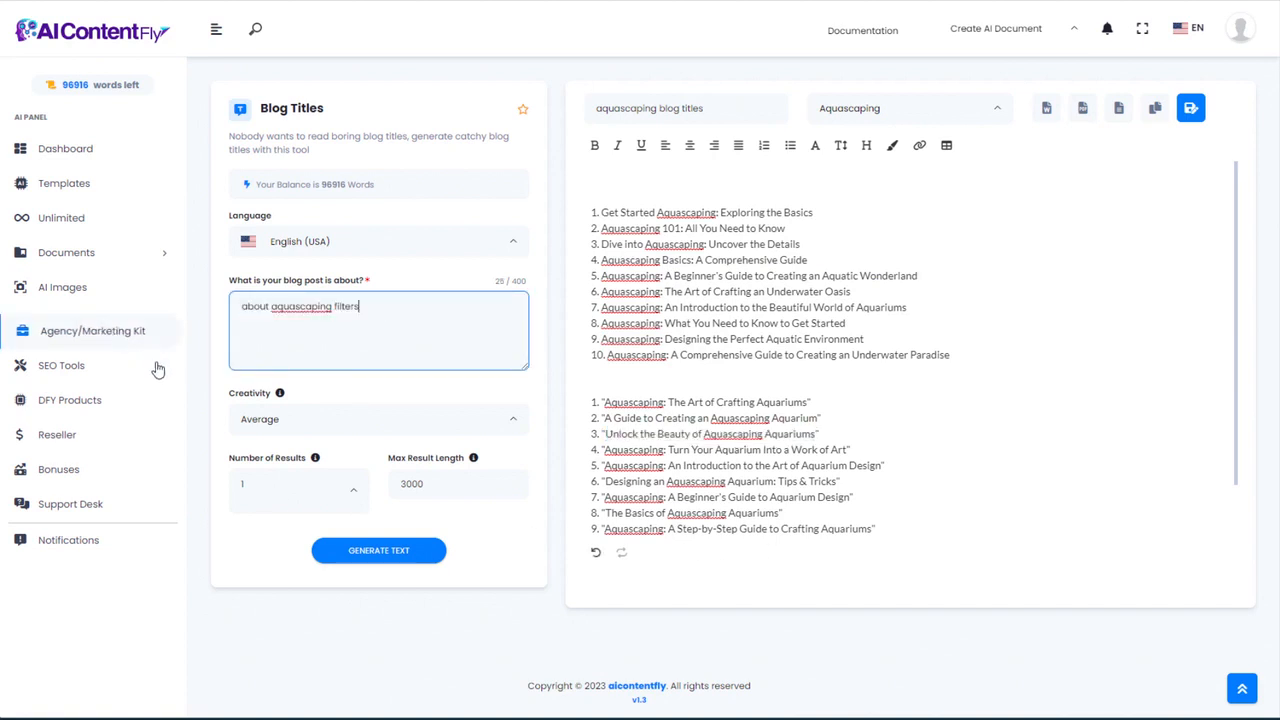
{"action": "left_click", "coordinate": [372, 546]}
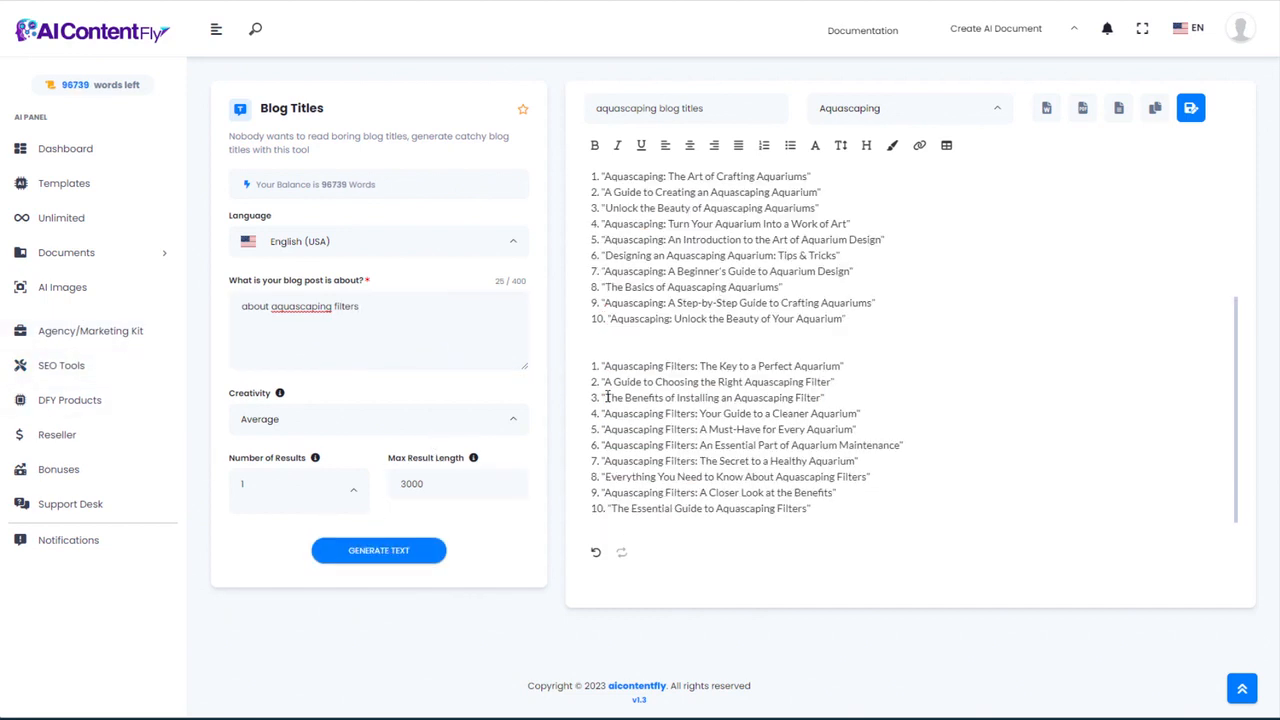
Step: Save the blog titles document and return to the list of templates
{"action": "left_click_drag", "start_coordinate": [606, 397], "coordinate": [822, 393]}
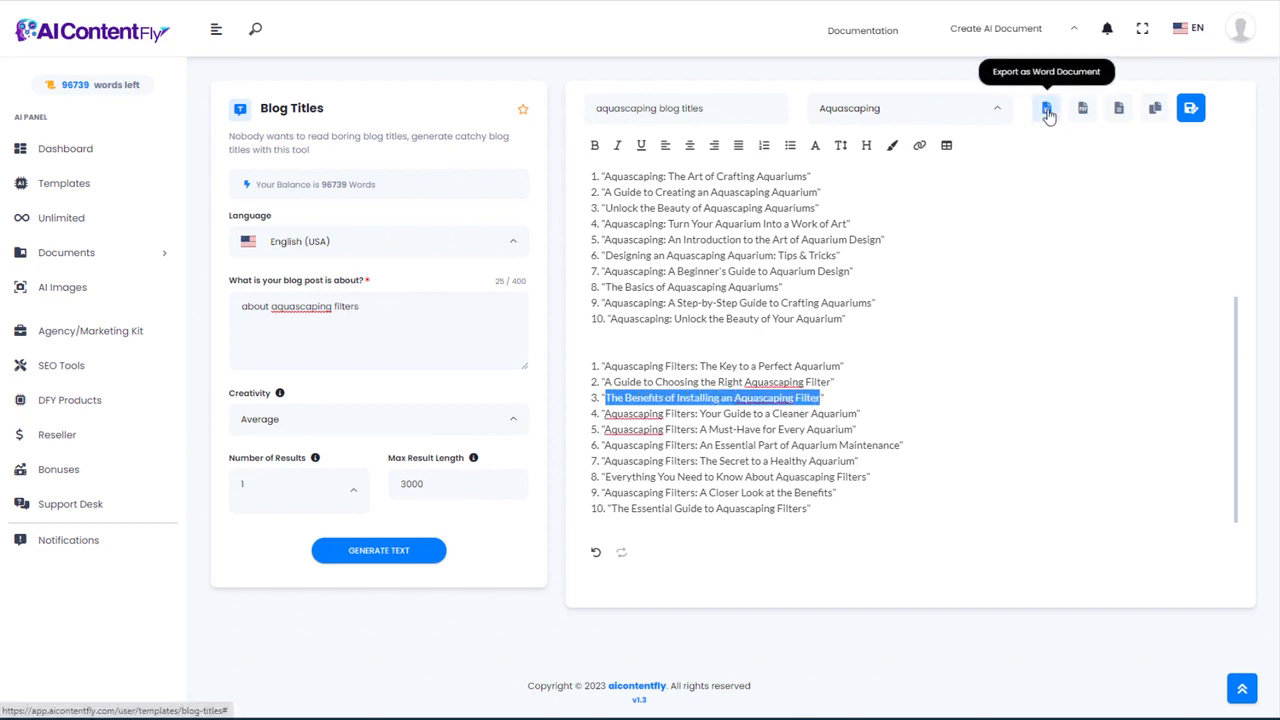
{"action": "left_click", "coordinate": [1190, 110]}
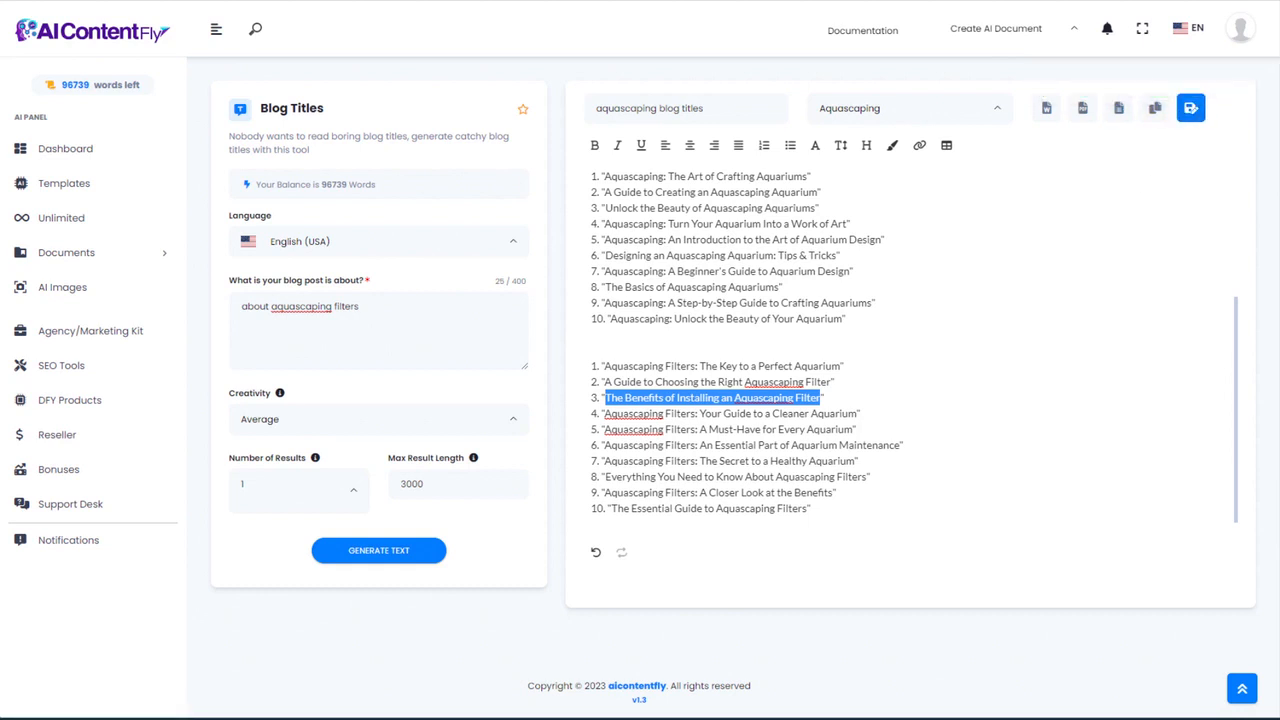
{"action": "key", "text": "alt+Left"}
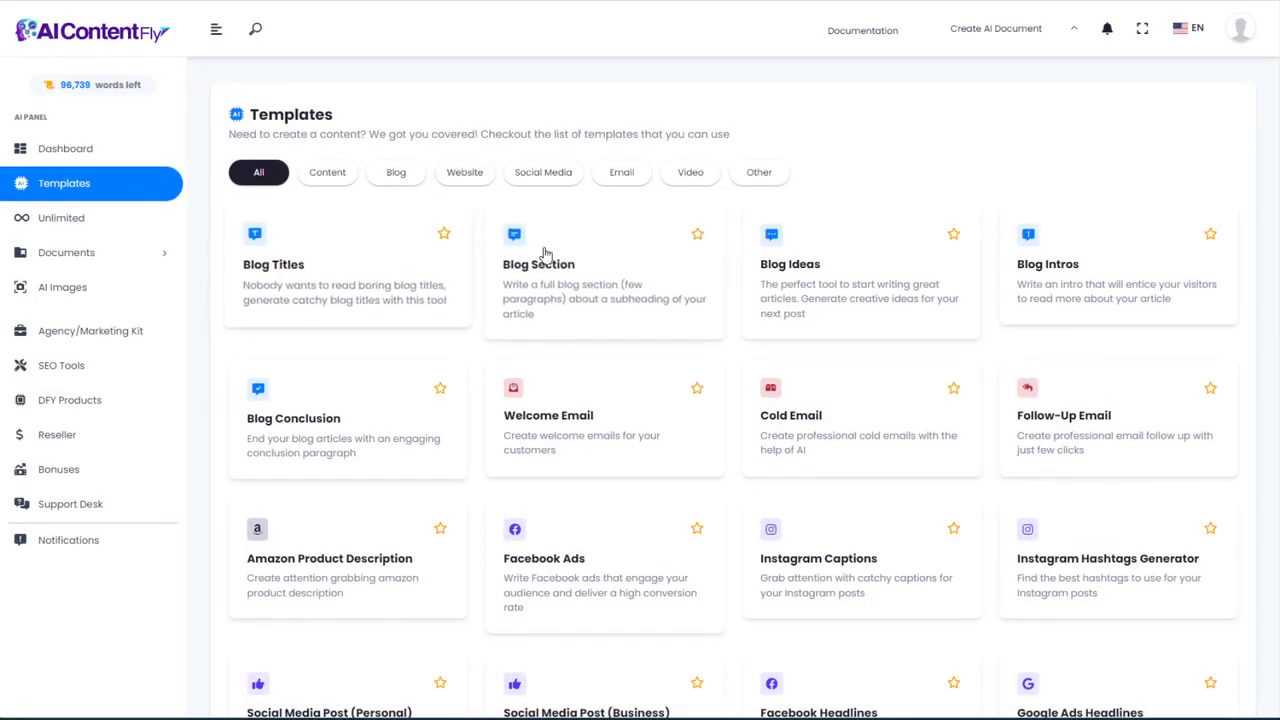
Step: Open the Blog Ideas template and describe the blog post as "What is aquascaping"
{"action": "left_click", "coordinate": [829, 276]}
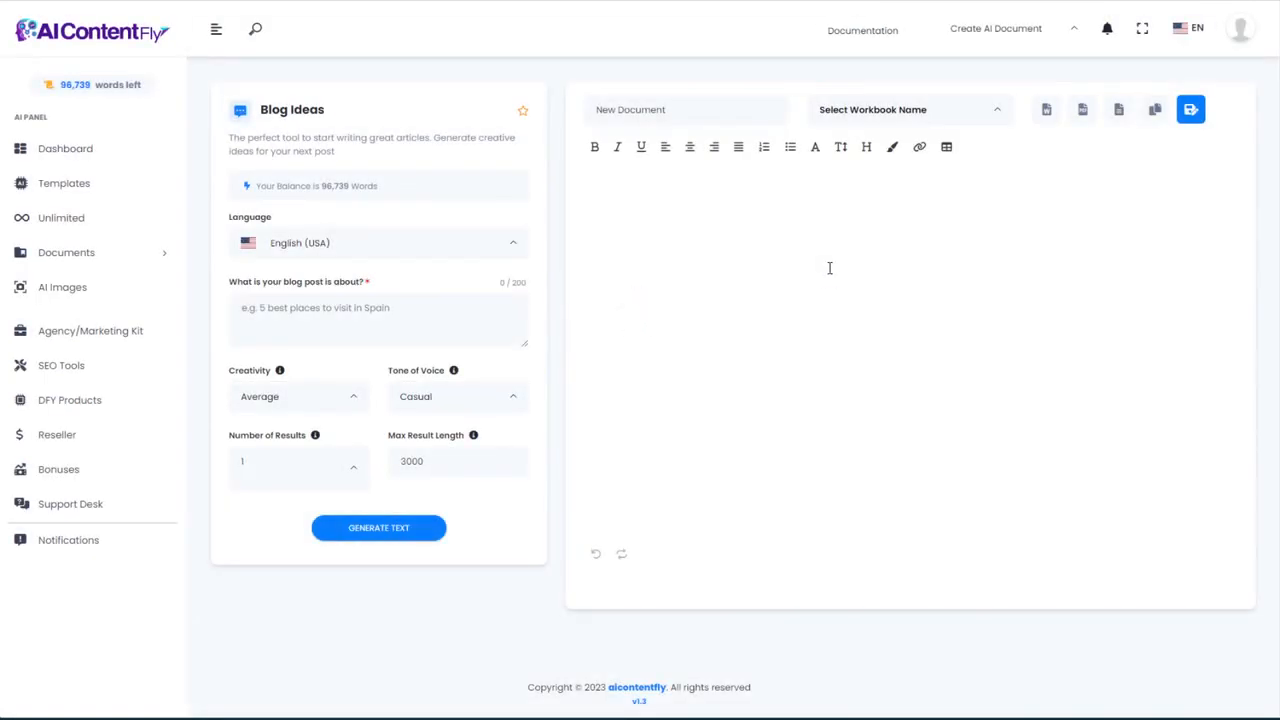
{"action": "left_click", "coordinate": [305, 318]}
{"action": "type", "text": "What is aquascaping"}
{"action": "left_click", "coordinate": [350, 372]}
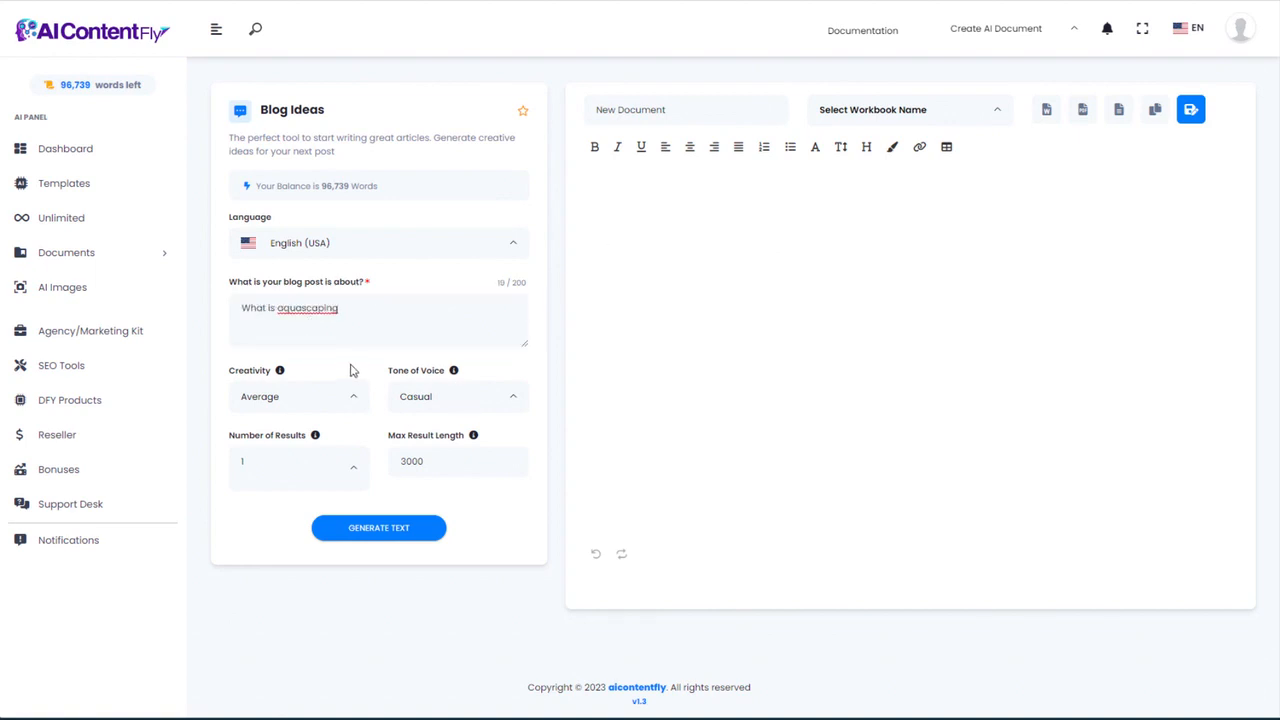
Step: Look through the creativity and tone of voice options, and generate blog ideas with a Casual tone
{"action": "left_click", "coordinate": [343, 397]}
{"action": "left_click", "coordinate": [490, 380]}
{"action": "left_click", "coordinate": [505, 396]}
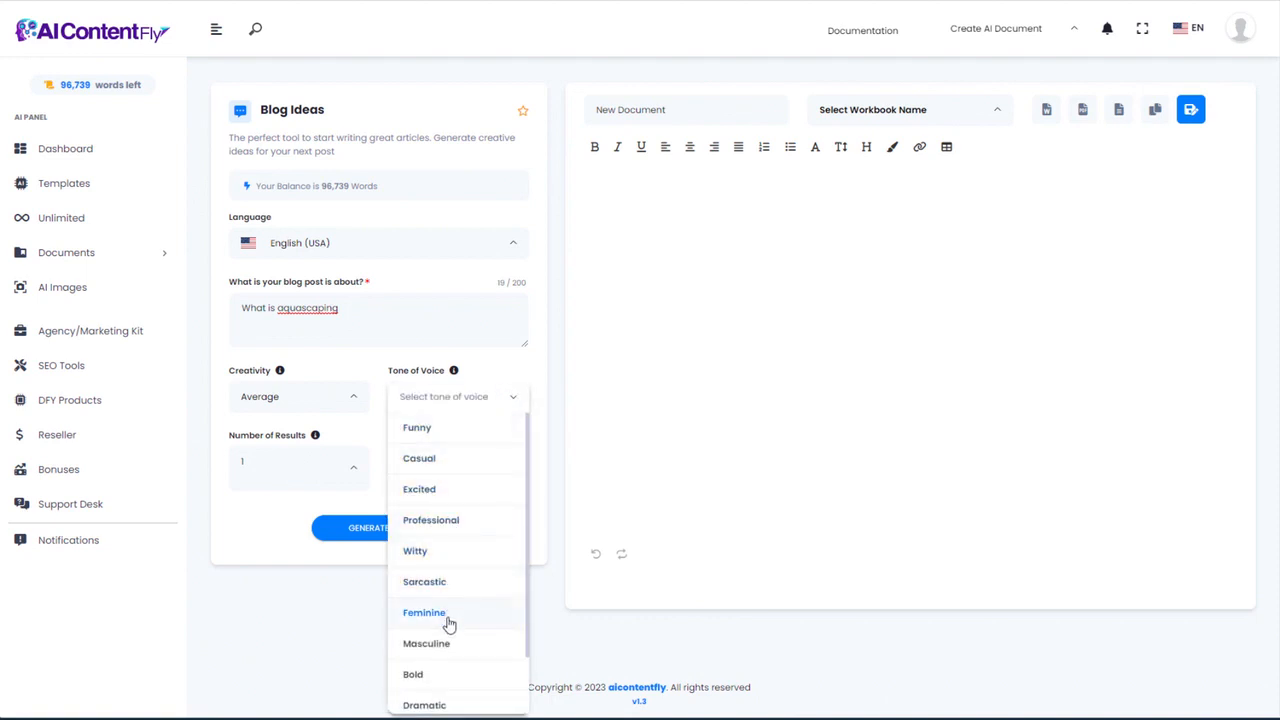
{"action": "scroll", "coordinate": [450, 675], "scroll_direction": "down", "scroll_amount": 1}
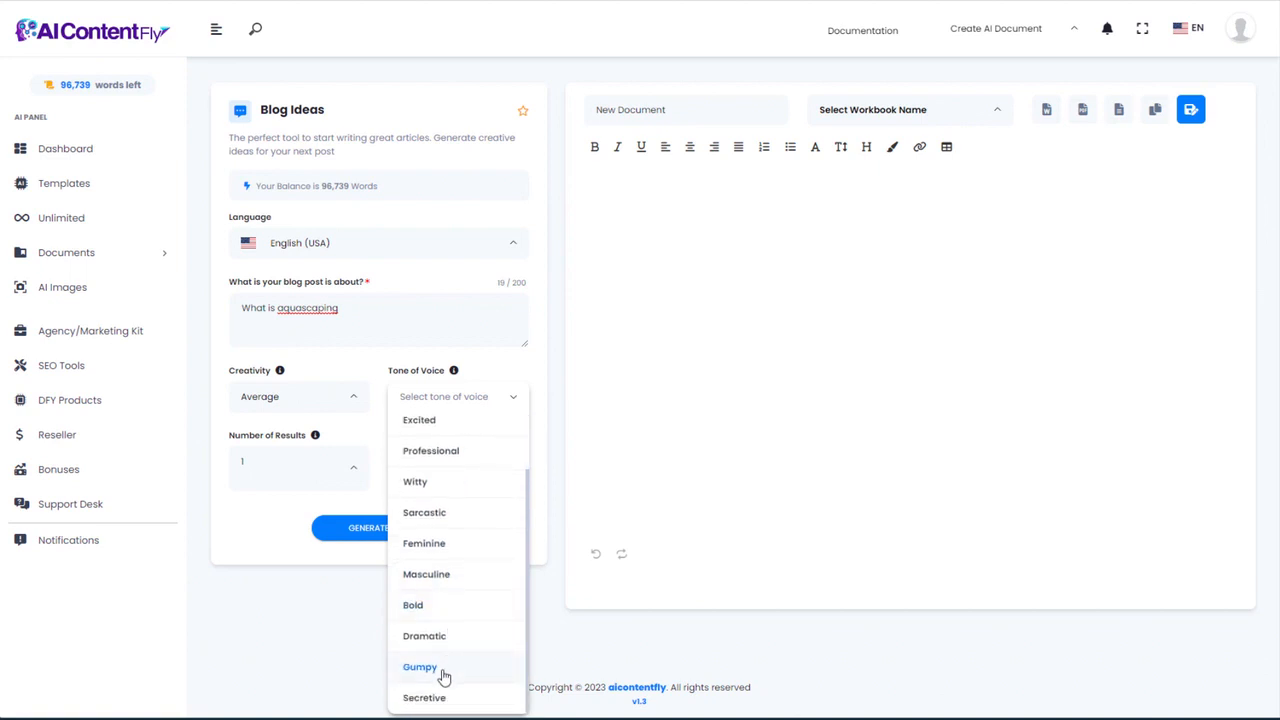
{"action": "scroll", "coordinate": [444, 680], "scroll_direction": "down", "scroll_amount": 1}
{"action": "scroll", "coordinate": [458, 450], "scroll_direction": "up", "scroll_amount": 1}
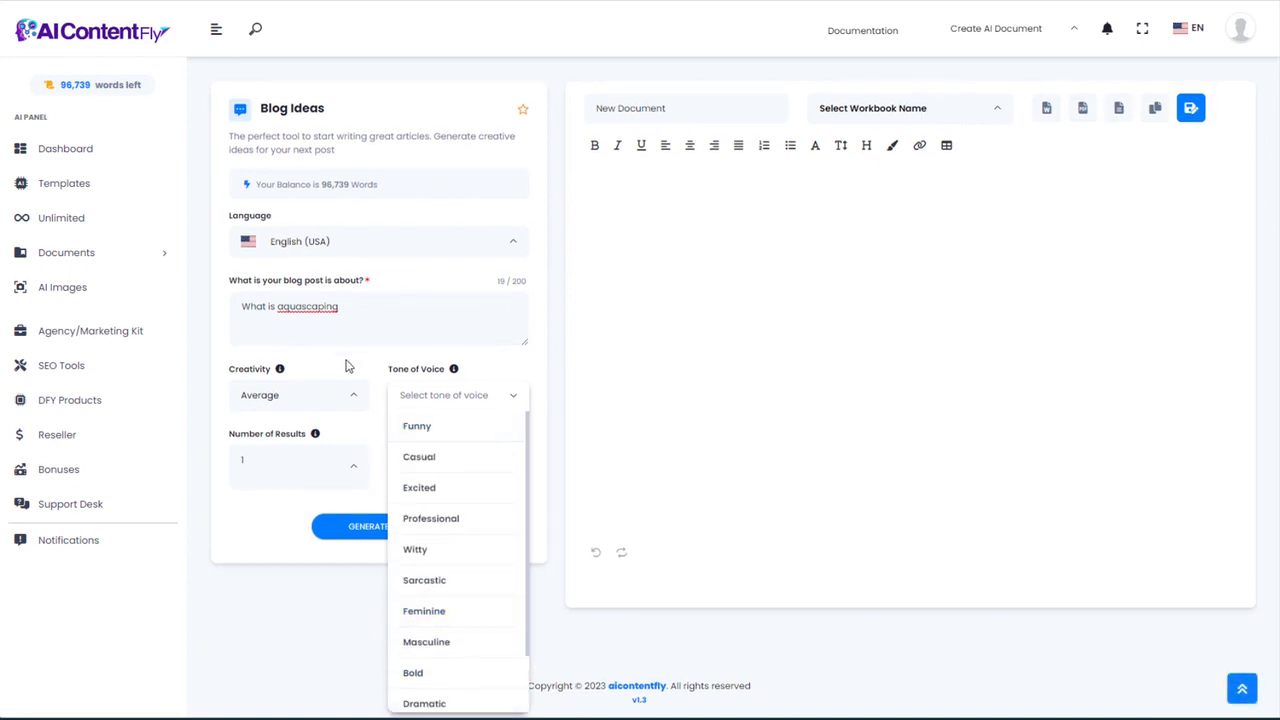
{"action": "left_click", "coordinate": [450, 462]}
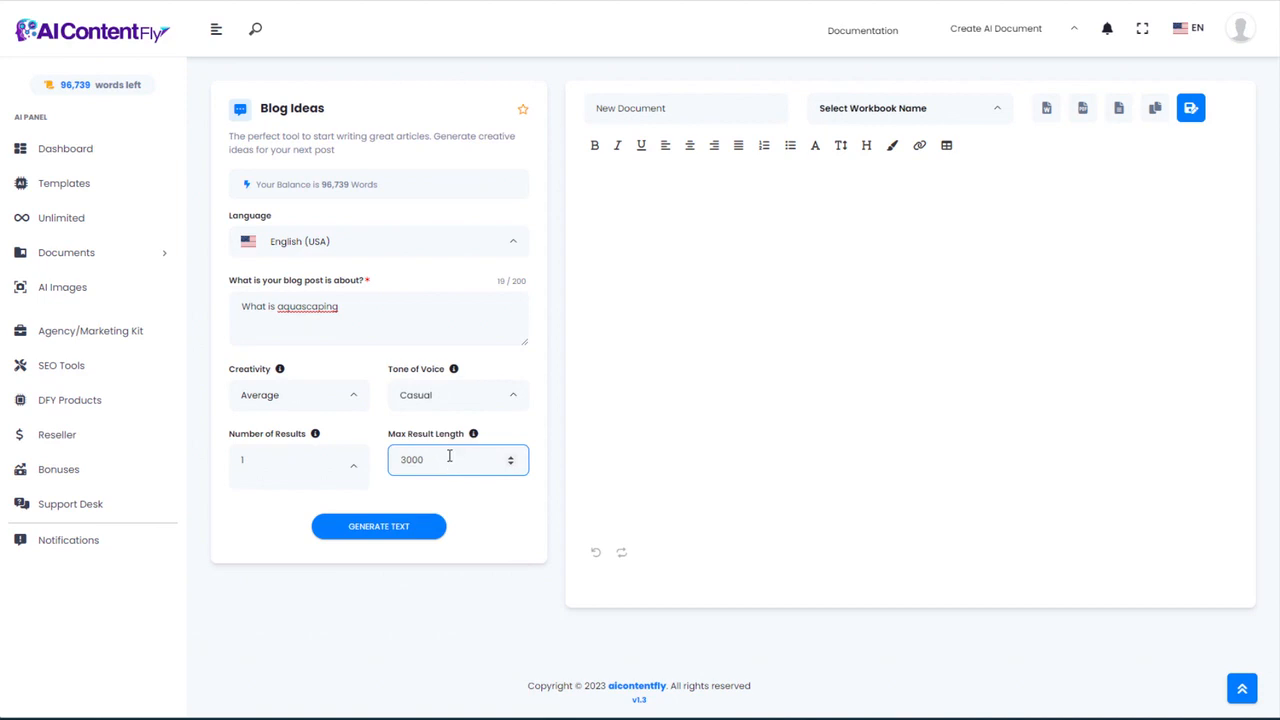
{"action": "left_click", "coordinate": [363, 530]}
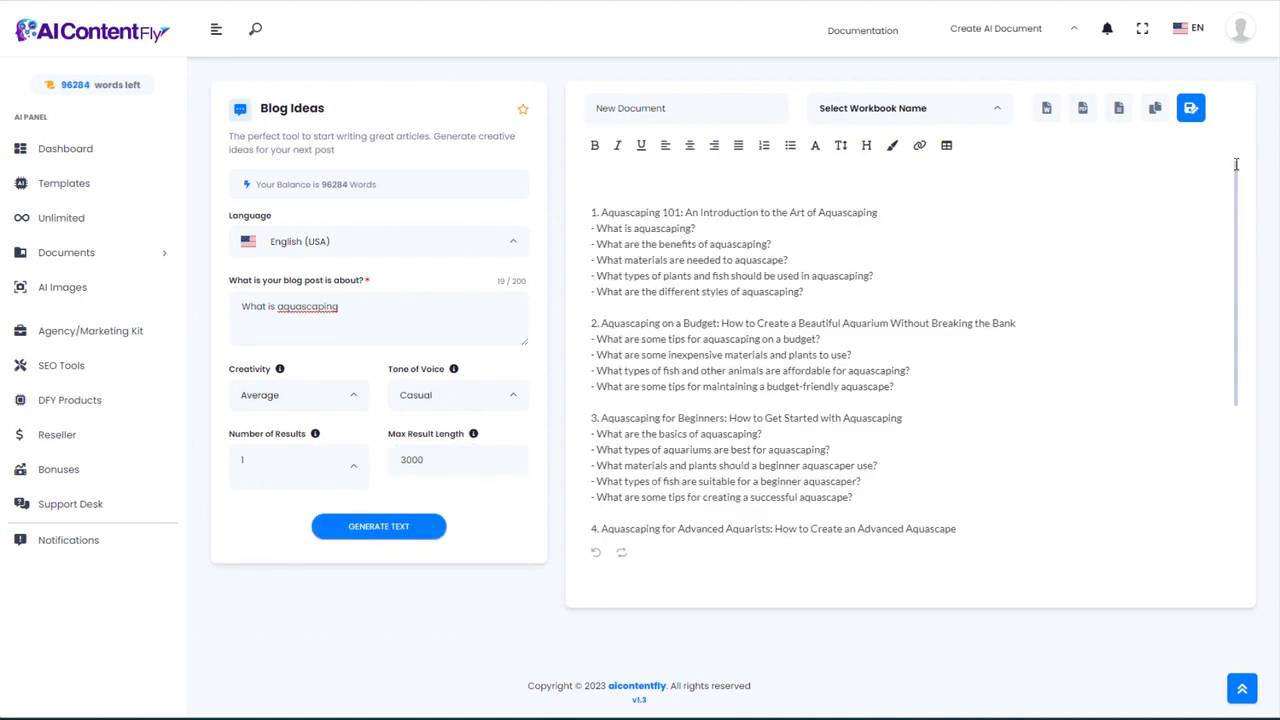
Step: Review the generated blog ideas, highlighting the questions listed under the first idea
{"action": "mouse_move", "coordinate": [1236, 164]}
{"action": "left_mouse_down"}
{"action": "mouse_move", "coordinate": [1243, 371]}
{"action": "mouse_move", "coordinate": [1238, 152]}
{"action": "left_mouse_up"}
{"action": "left_click_drag", "start_coordinate": [597, 228], "coordinate": [814, 297]}
{"action": "left_click", "coordinate": [841, 293]}
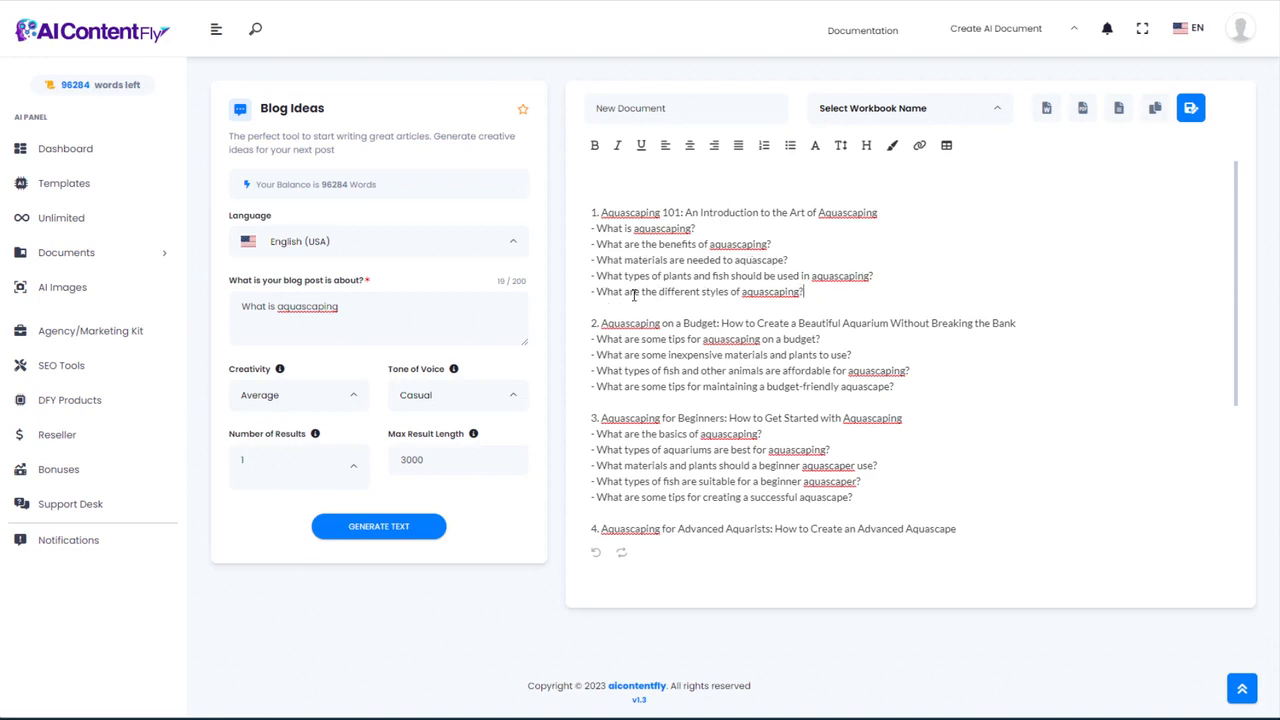
{"action": "scroll", "coordinate": [748, 294], "scroll_direction": "down", "scroll_amount": 3}
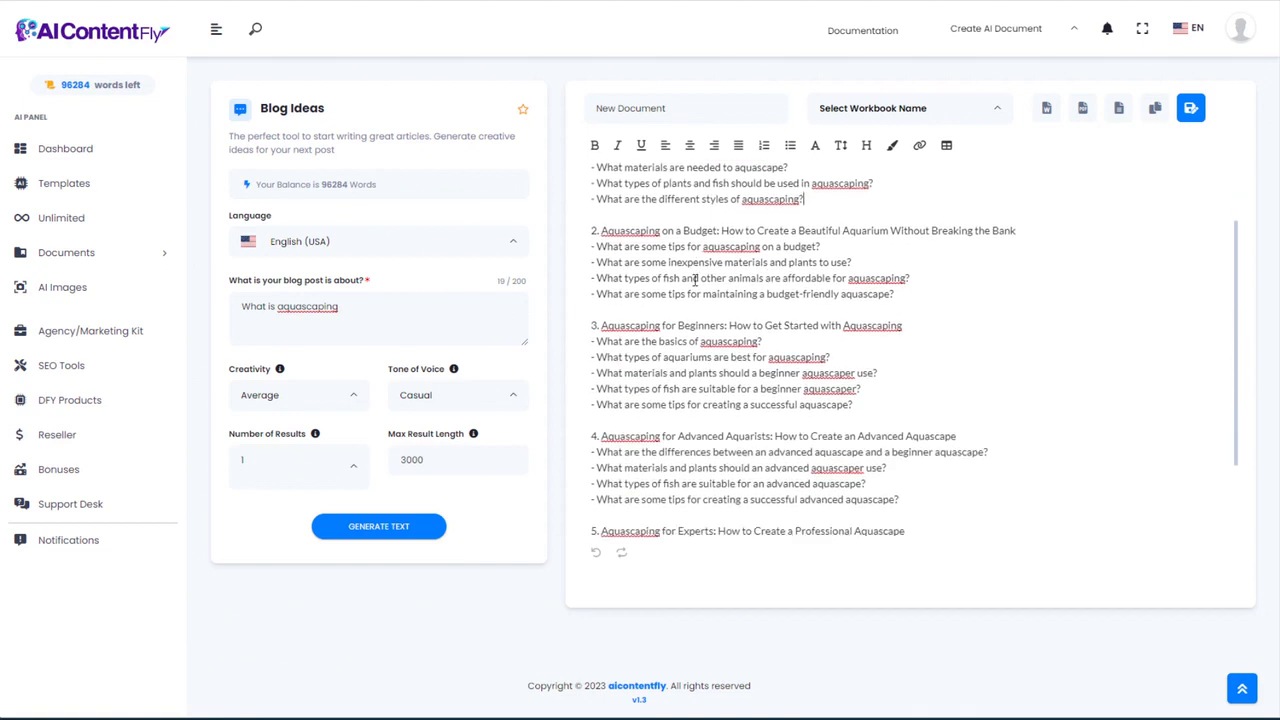
{"action": "scroll", "coordinate": [742, 368], "scroll_direction": "up", "scroll_amount": 3}
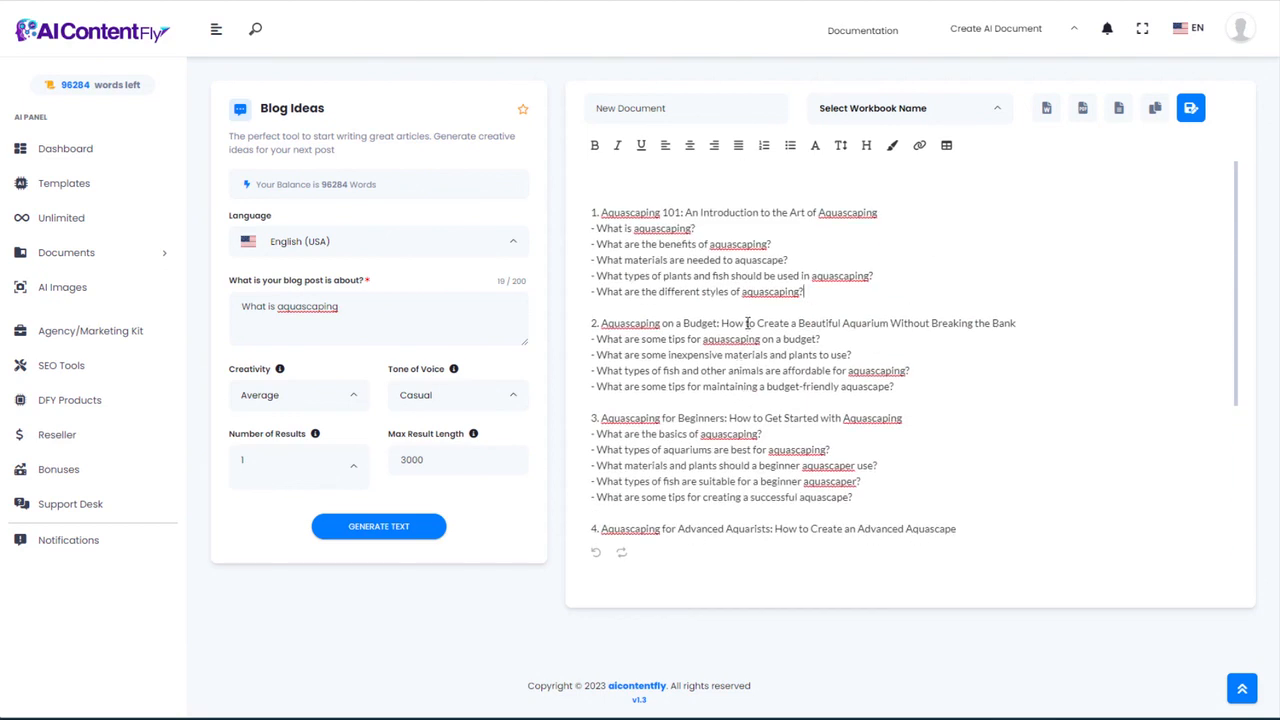
Step: Copy the five questions listed under the first idea, "Aquascaping 101: An Introduction to the Art of Aquascaping"
{"action": "left_click", "coordinate": [437, 306]}
{"action": "left_click_drag", "start_coordinate": [346, 308], "coordinate": [241, 308]}
{"action": "left_click", "coordinate": [375, 311]}
{"action": "mouse_move", "coordinate": [596, 228]}
{"action": "left_mouse_down"}
{"action": "mouse_move", "coordinate": [766, 262]}
{"action": "mouse_move", "coordinate": [824, 292]}
{"action": "mouse_move", "coordinate": [655, 291]}
{"action": "mouse_move", "coordinate": [592, 244]}
{"action": "mouse_move", "coordinate": [592, 228]}
{"action": "left_mouse_up"}
{"action": "key", "text": "ctrl+c"}
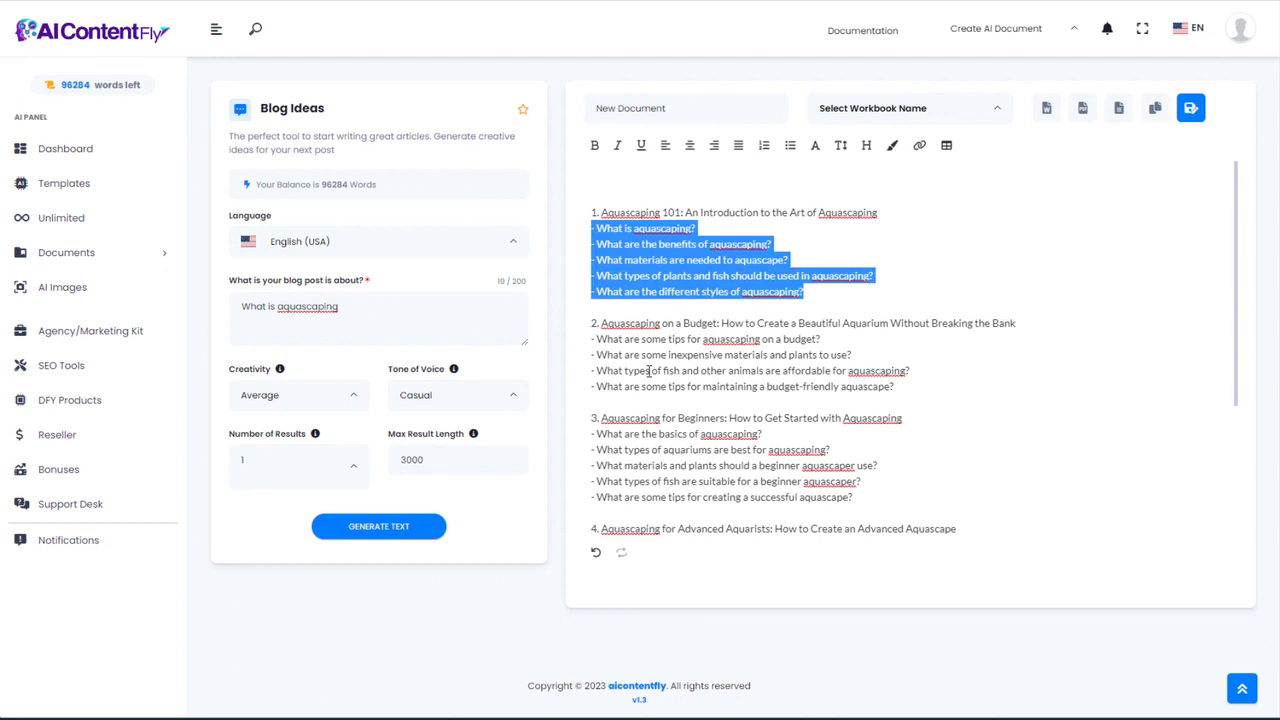
{"action": "scroll", "coordinate": [649, 370], "scroll_direction": "down", "scroll_amount": 3}
{"action": "scroll", "coordinate": [650, 378], "scroll_direction": "up", "scroll_amount": 3}
{"action": "left_click", "coordinate": [846, 245]}
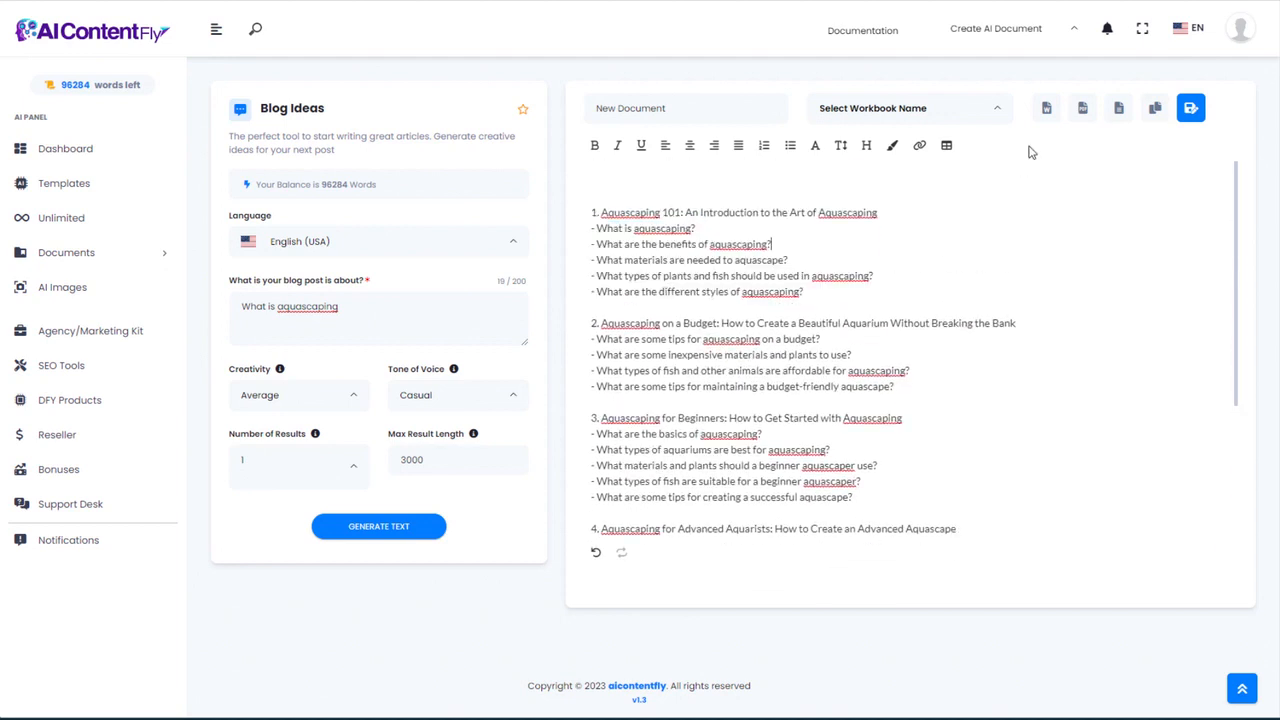
Step: Export the generated blog ideas as a Word document and copy the first idea's title together with its five questions
{"action": "left_click", "coordinate": [1047, 109]}
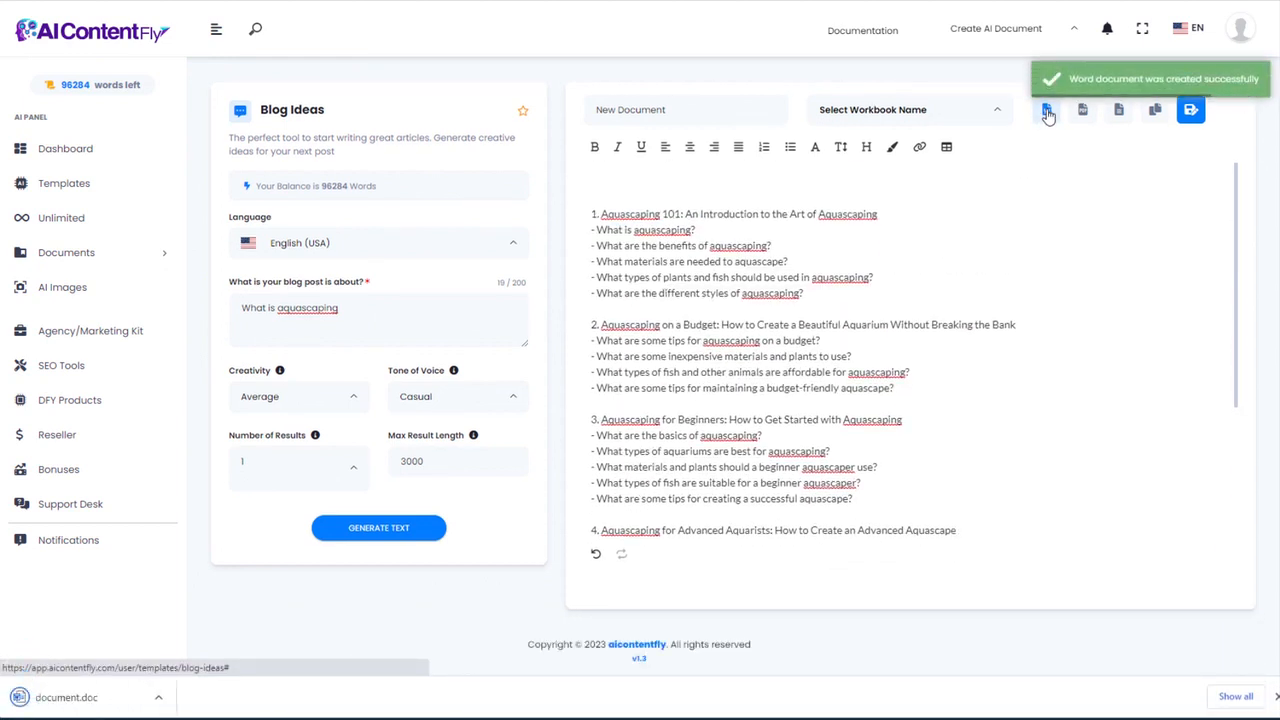
{"action": "left_click_drag", "start_coordinate": [803, 293], "coordinate": [601, 207]}
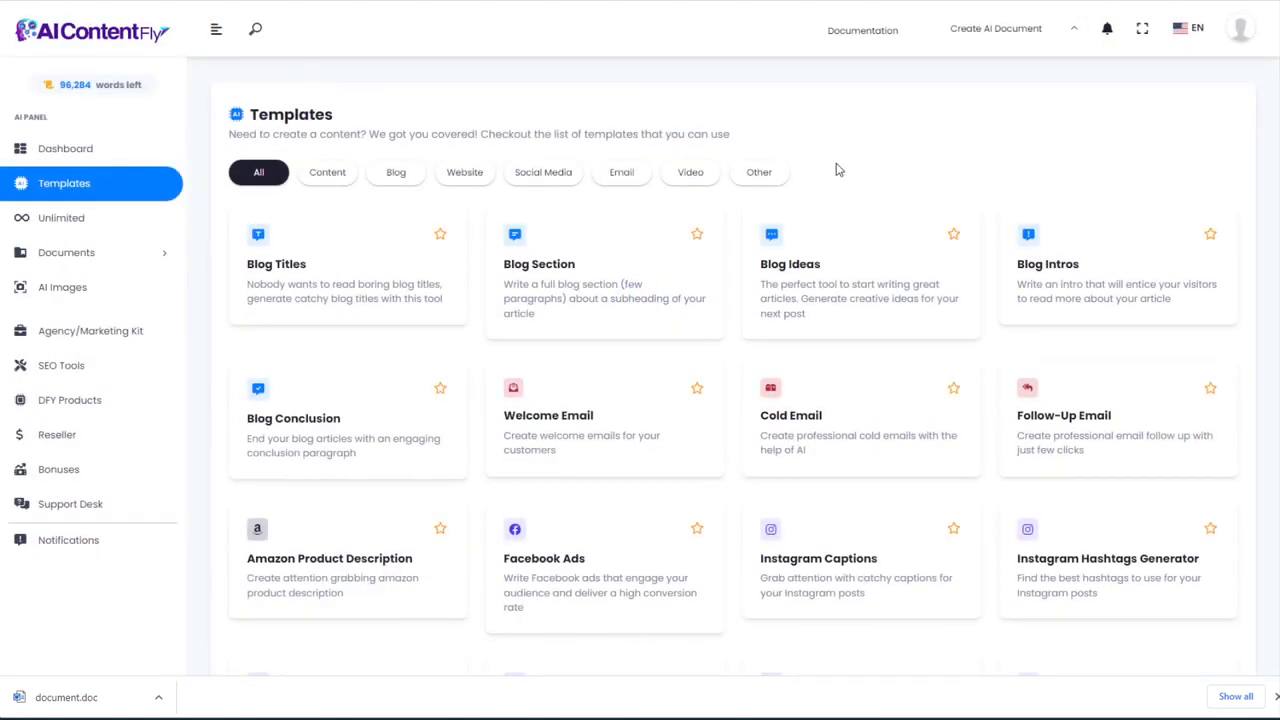
Step: Open the Blog Section template and paste the copied idea title and questions as the subheadings
{"action": "left_click", "coordinate": [555, 282]}
{"action": "left_click", "coordinate": [363, 380]}
{"action": "key", "text": "ctrl+v"}
{"action": "scroll", "coordinate": [370, 392], "scroll_direction": "up", "scroll_amount": 2}
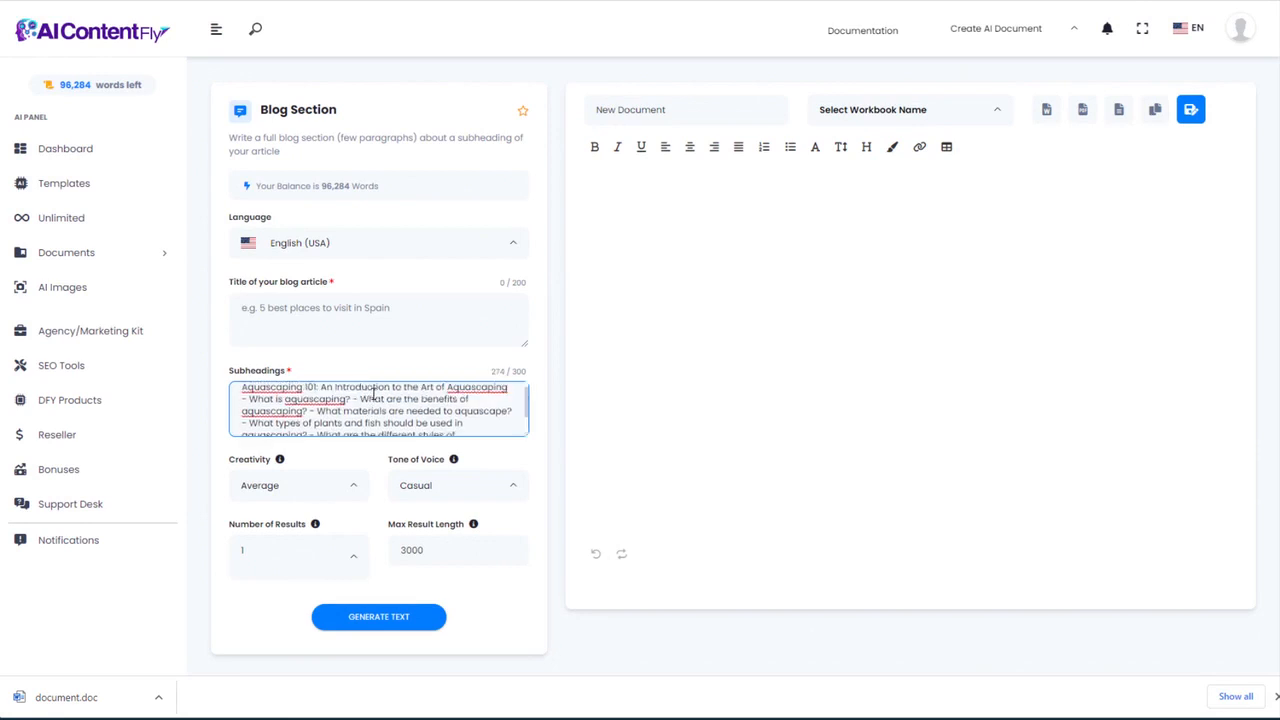
Step: Move "Aquascaping 101: An Introduction to the Art of Aquascaping" out of the subheadings and into the blog article title
{"action": "left_click_drag", "start_coordinate": [240, 397], "coordinate": [510, 397]}
{"action": "key", "text": "ctrl+c"}
{"action": "key", "text": "BackSpace"}
{"action": "left_click", "coordinate": [296, 322]}
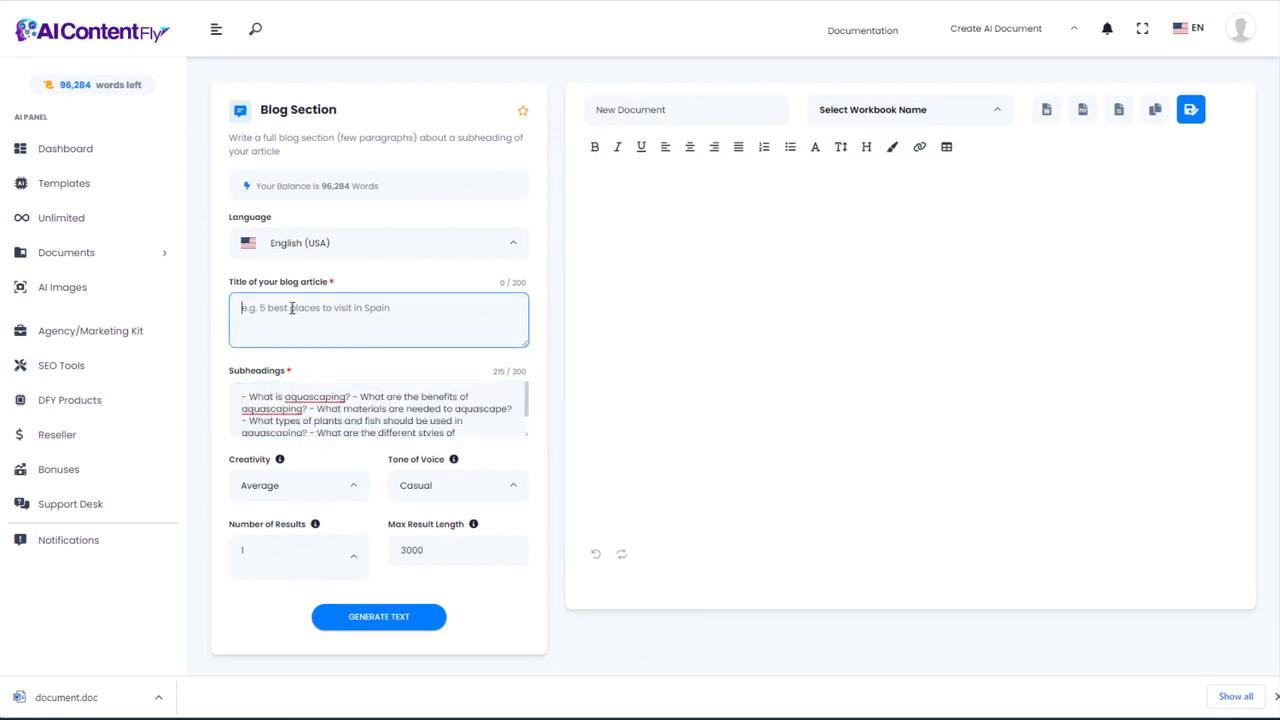
{"action": "key", "text": "ctrl+v"}
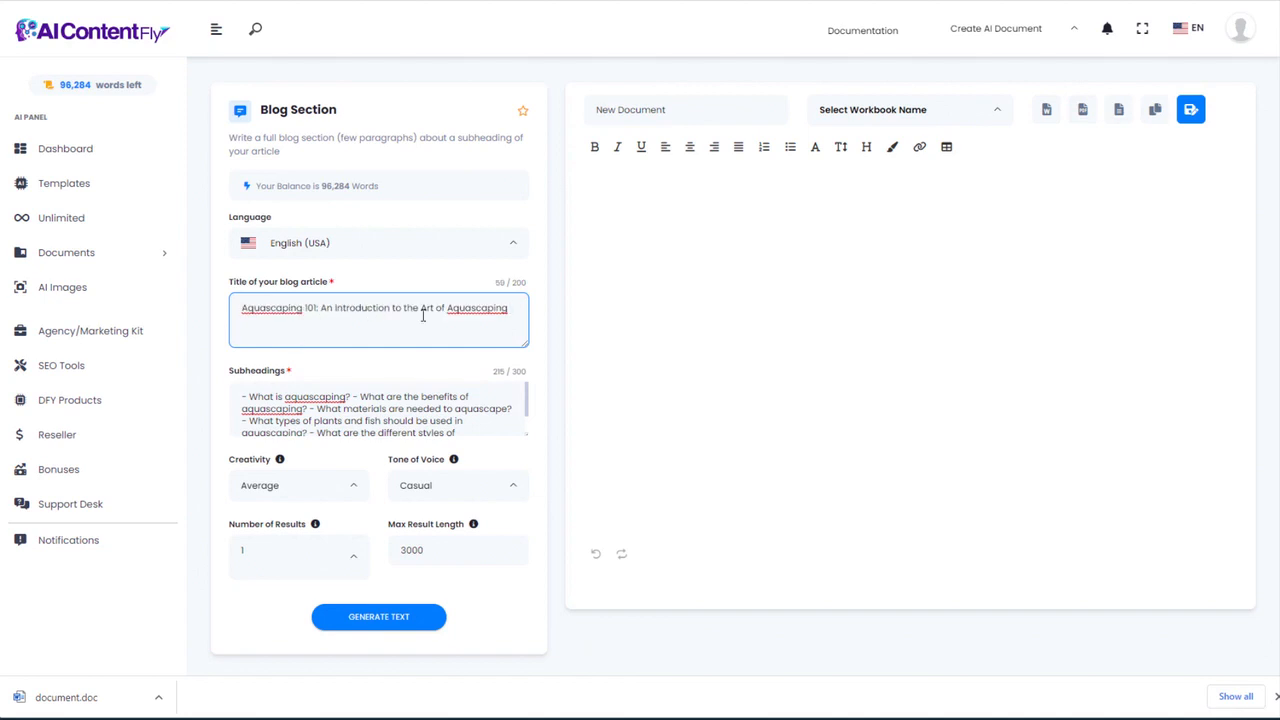
Step: Check the remaining subheading questions and generate the blog section with Average creativity and a Casual tone
{"action": "left_click", "coordinate": [495, 388]}
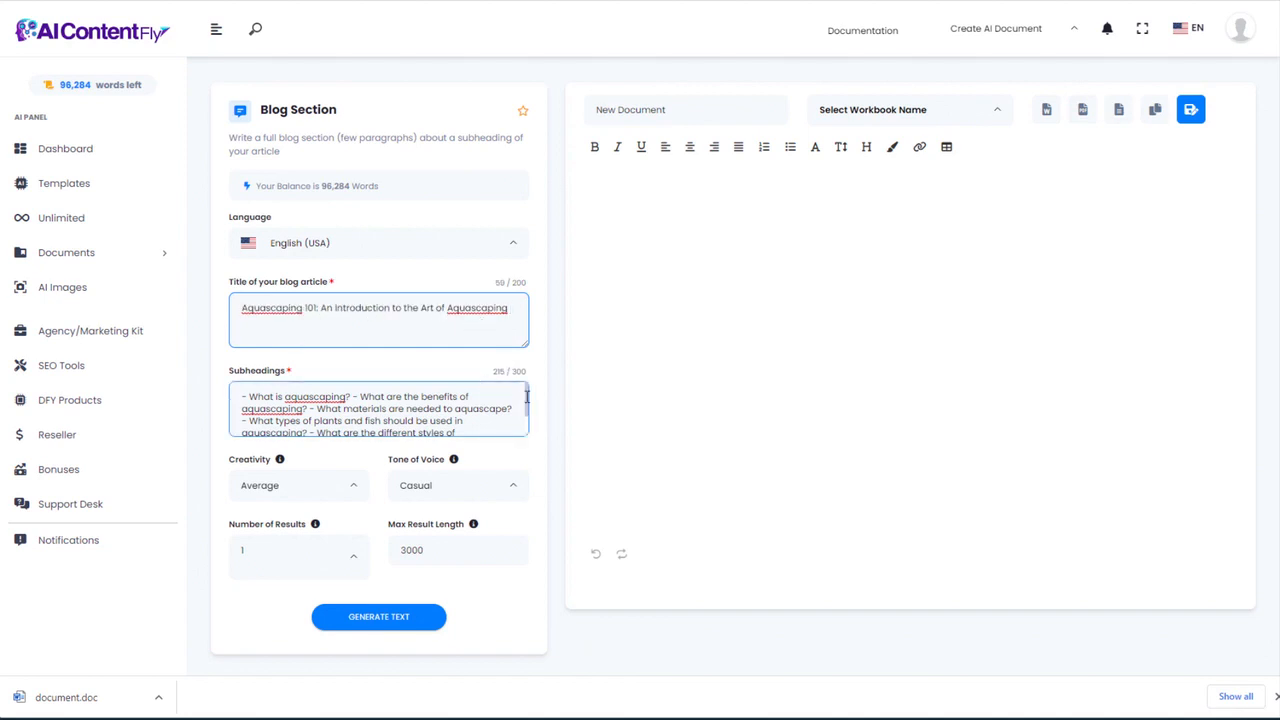
{"action": "left_click_drag", "start_coordinate": [528, 387], "coordinate": [527, 422]}
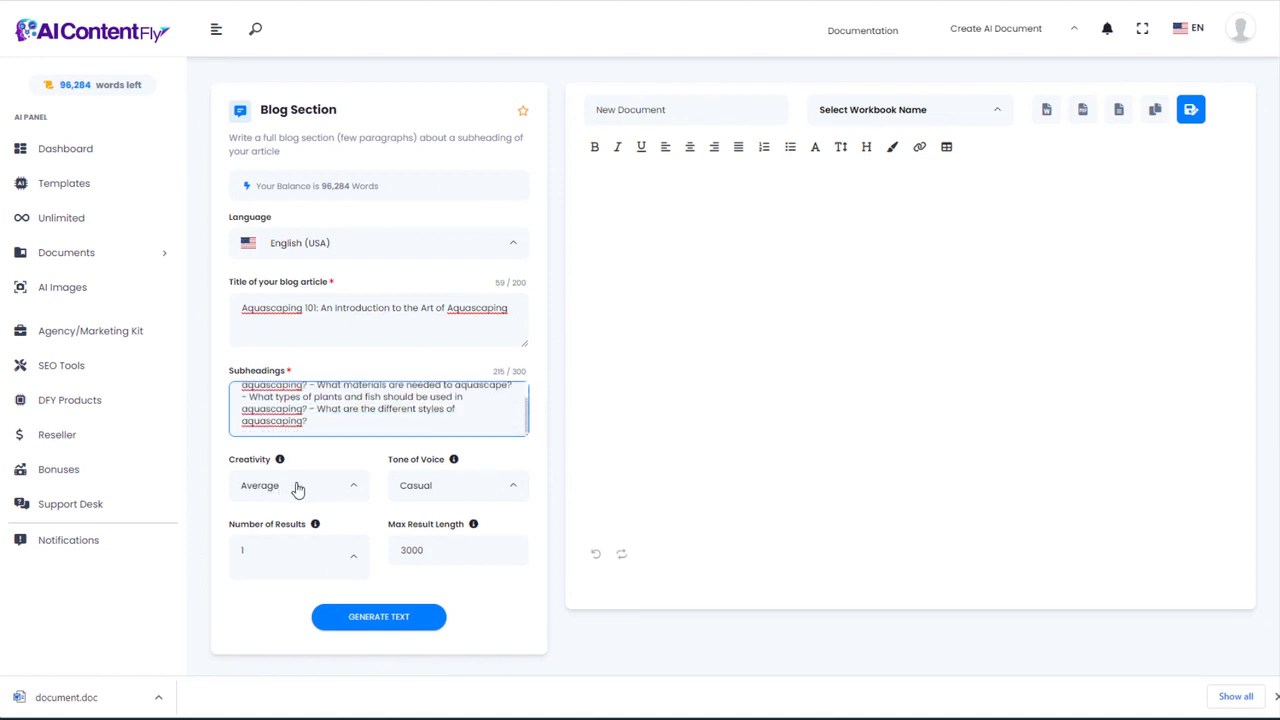
{"action": "left_click", "coordinate": [394, 617]}
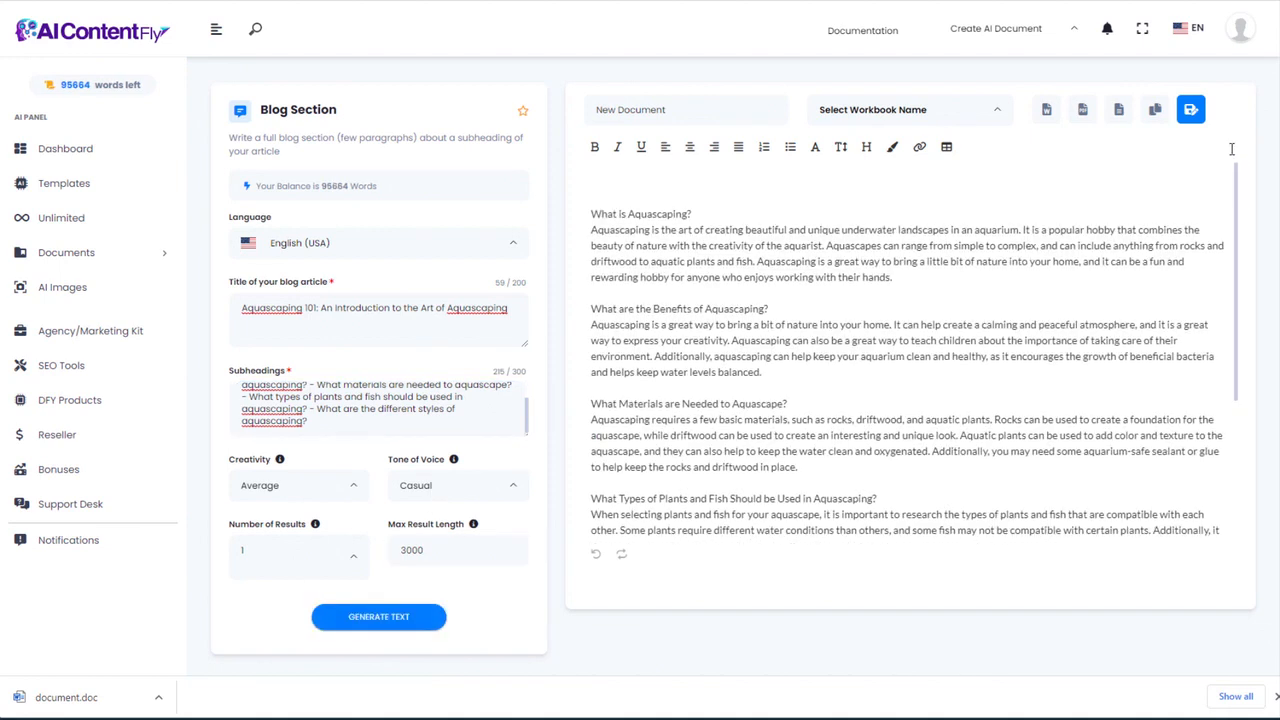
Step: Read through the generated blog section and export it as a Word document
{"action": "scroll", "coordinate": [1232, 148], "scroll_direction": "down", "scroll_amount": 3}
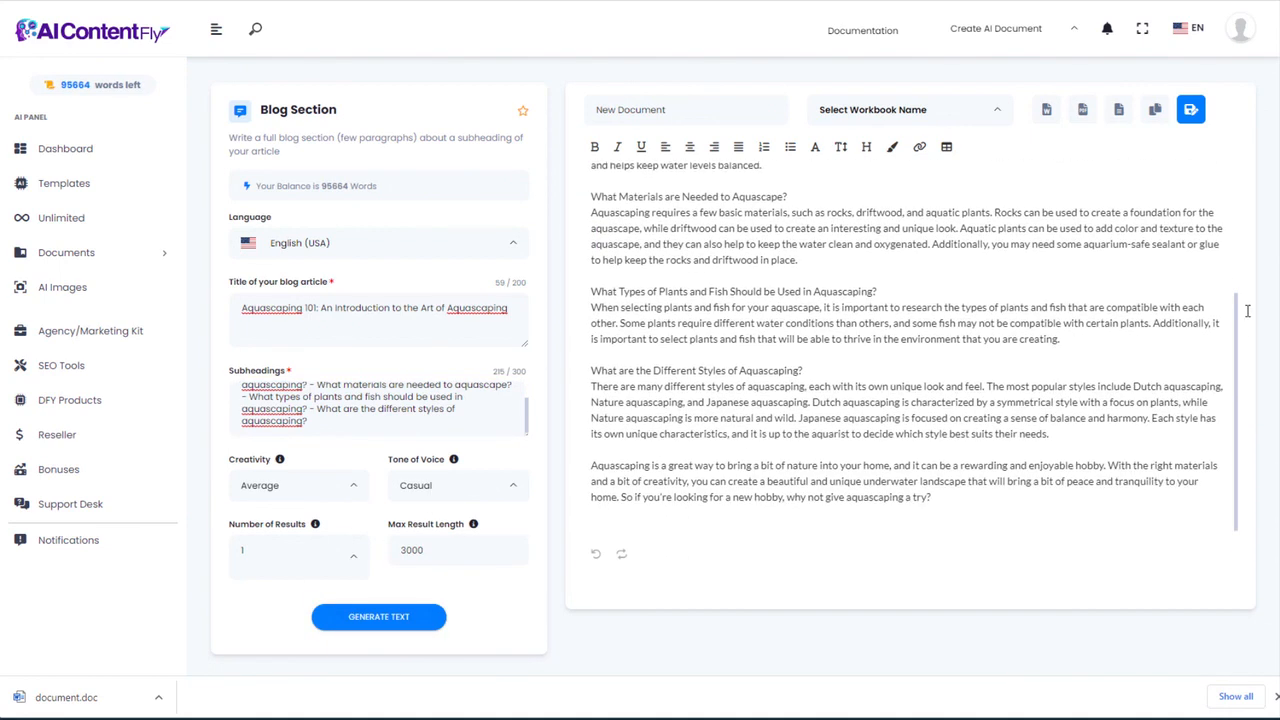
{"action": "scroll", "coordinate": [1214, 262], "scroll_direction": "up", "scroll_amount": 6}
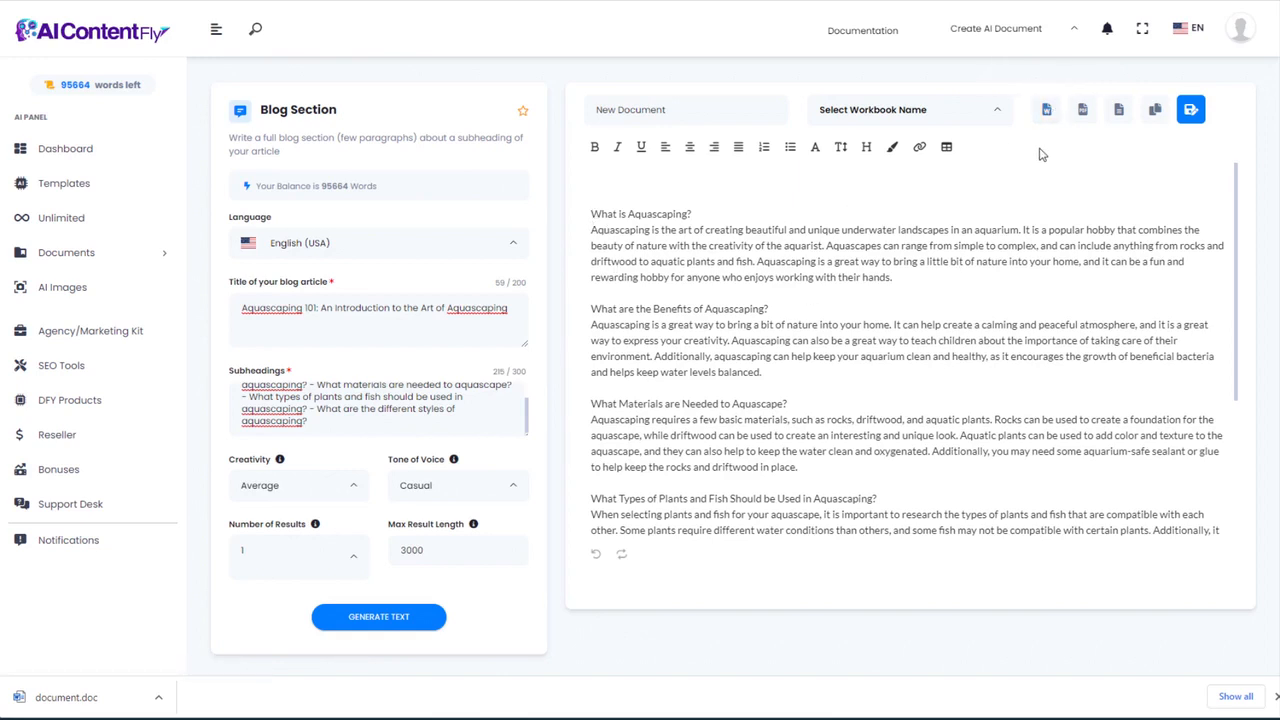
{"action": "left_click", "coordinate": [1047, 110]}
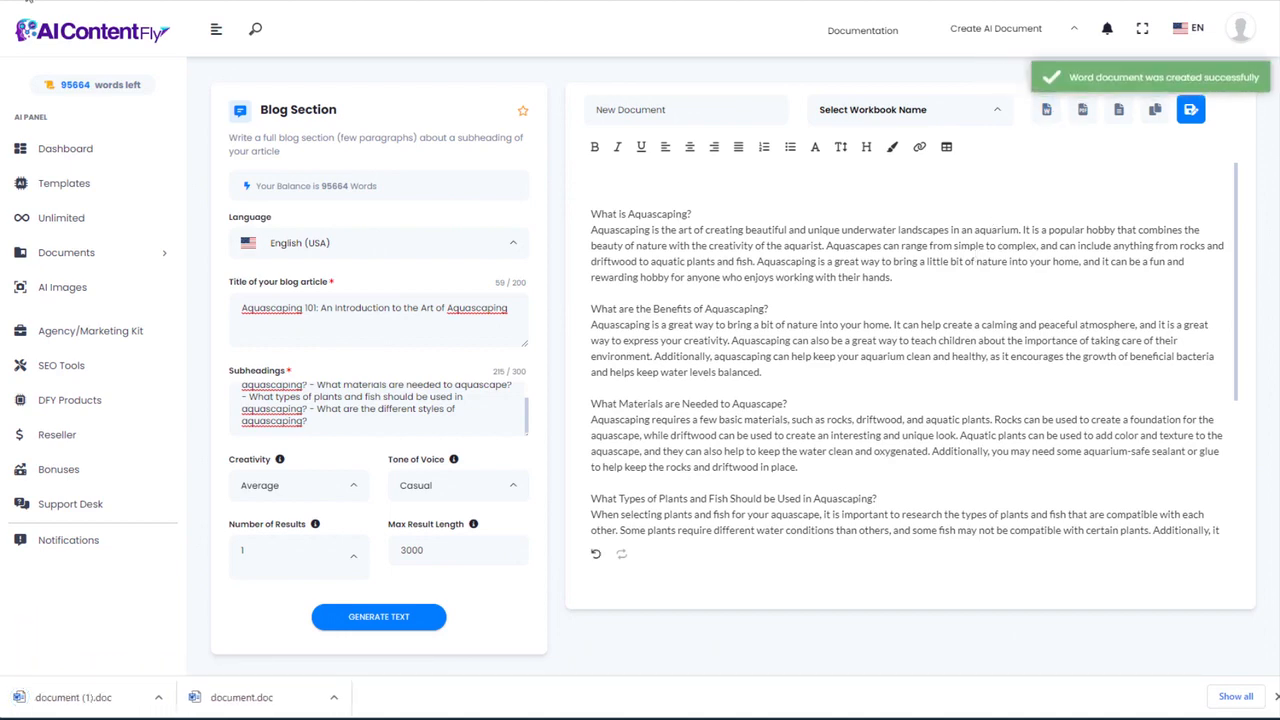
Step: Open the Blog Intros template and set the post title to "Aquascaping 101: An Introduction to the Art of Aquascaping"
{"action": "left_click", "coordinate": [30, 1]}
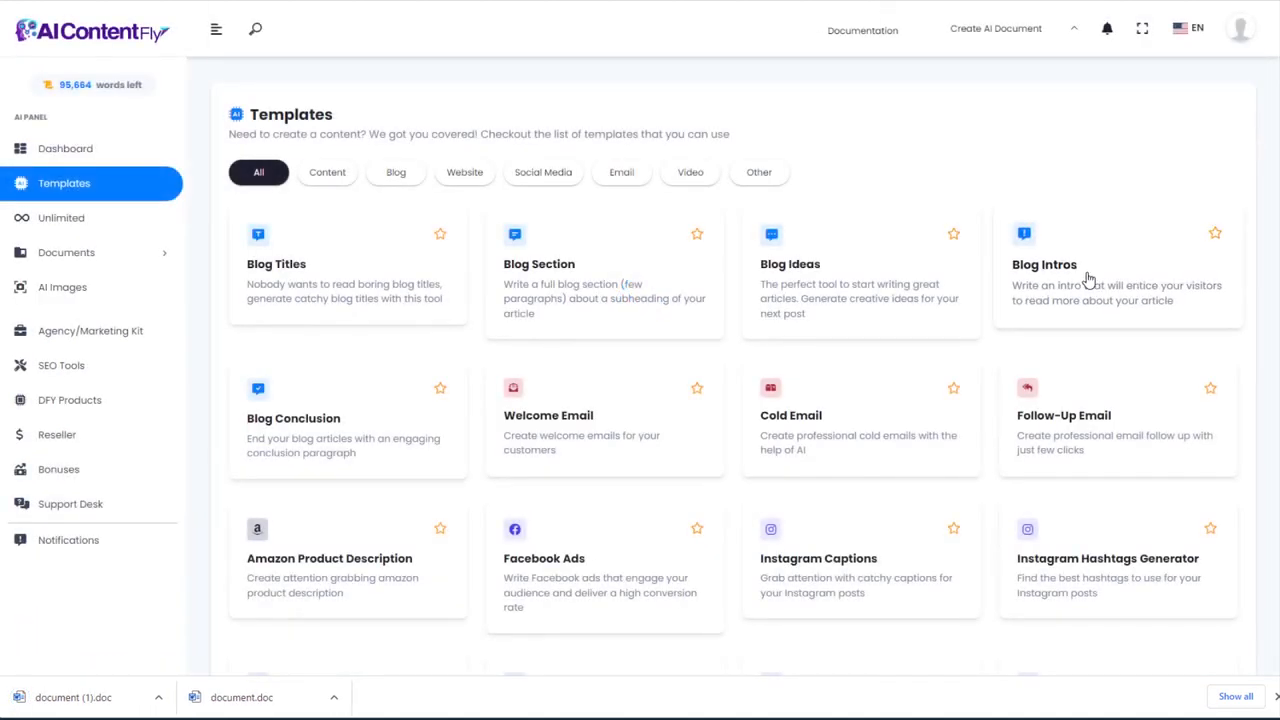
{"action": "left_click", "coordinate": [1088, 275]}
{"action": "left_click", "coordinate": [273, 310]}
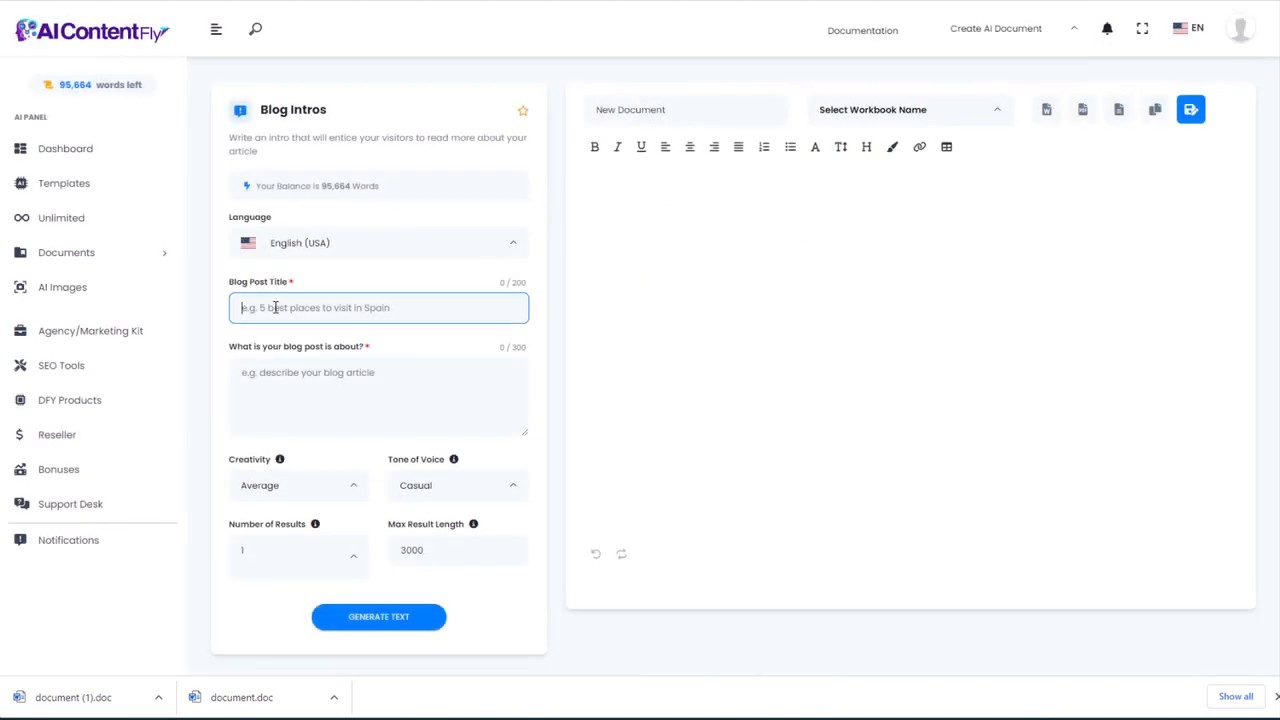
{"action": "key", "text": "ctrl+v"}
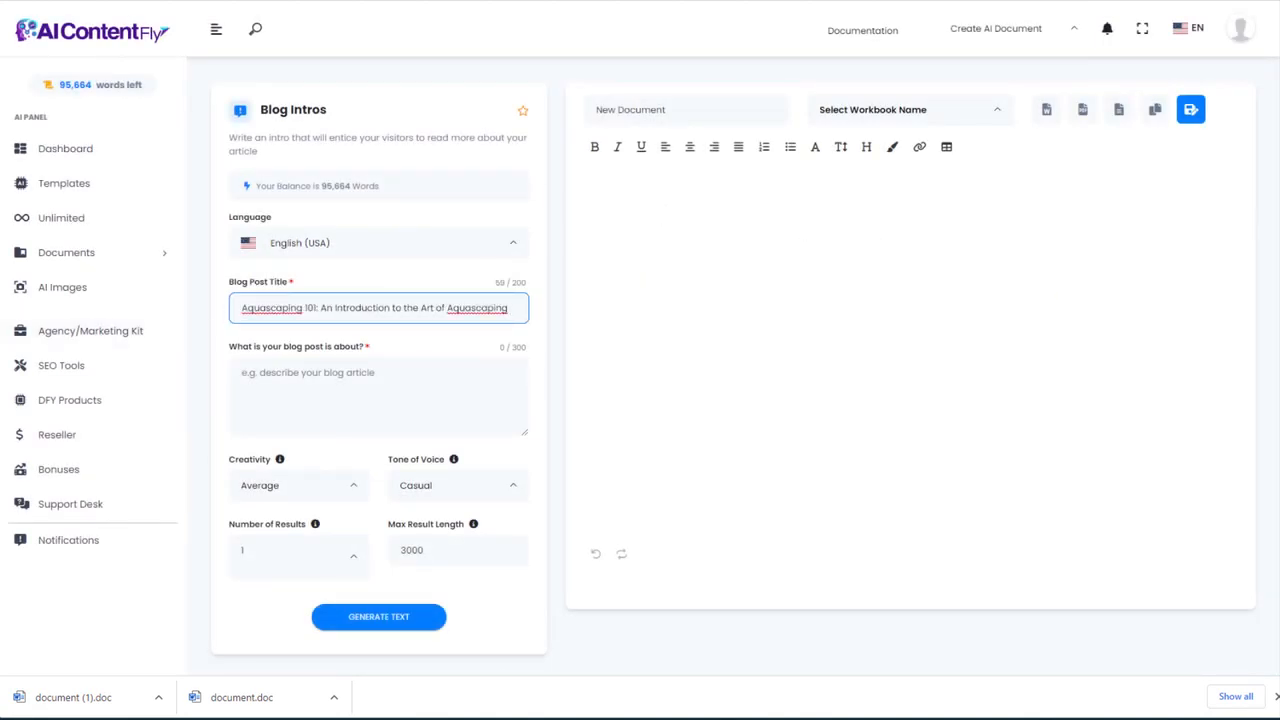
Step: Describe the blog post with the five aquascaping questions and generate the blog intro
{"action": "key", "text": "alt+Tab"}
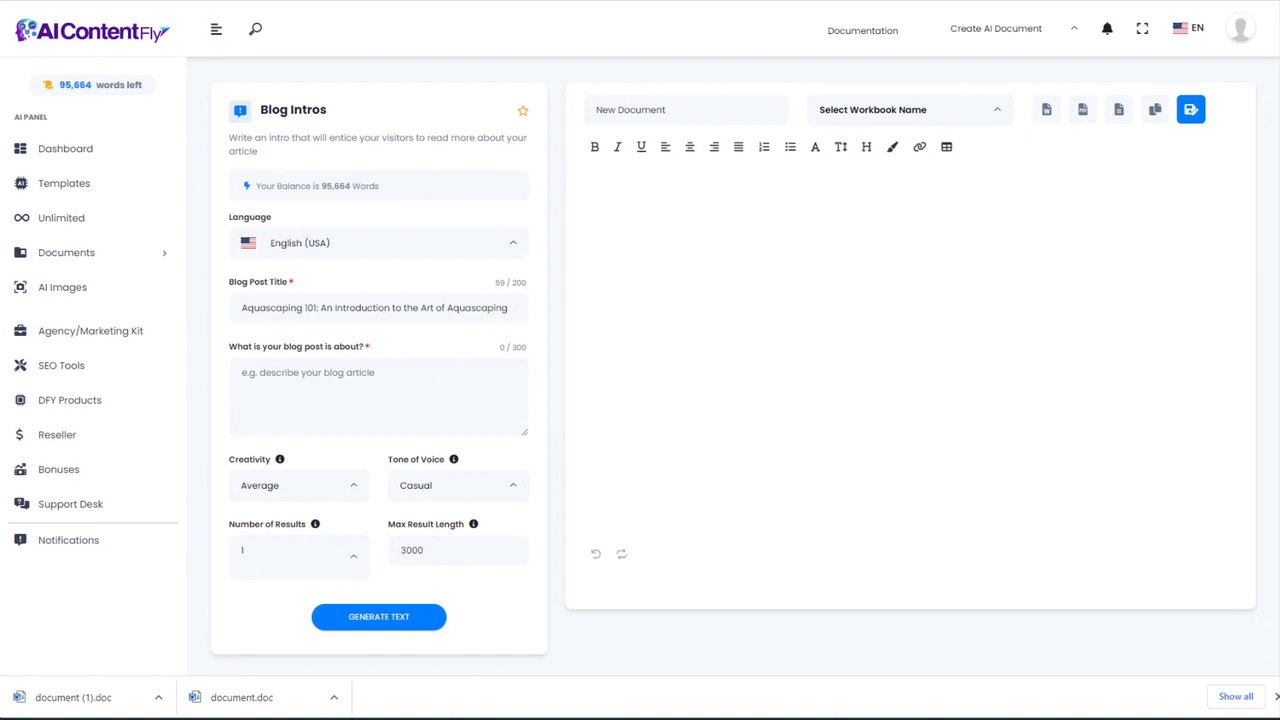
{"action": "left_click", "coordinate": [289, 370]}
{"action": "type", "text": "- What is aquascaping?  - What are the benefits of aquascaping?  - What materials are needed to aquascape?  - What types of plants and fish should be used in aquascaping?  - What are the different styles of aquascaping?"}
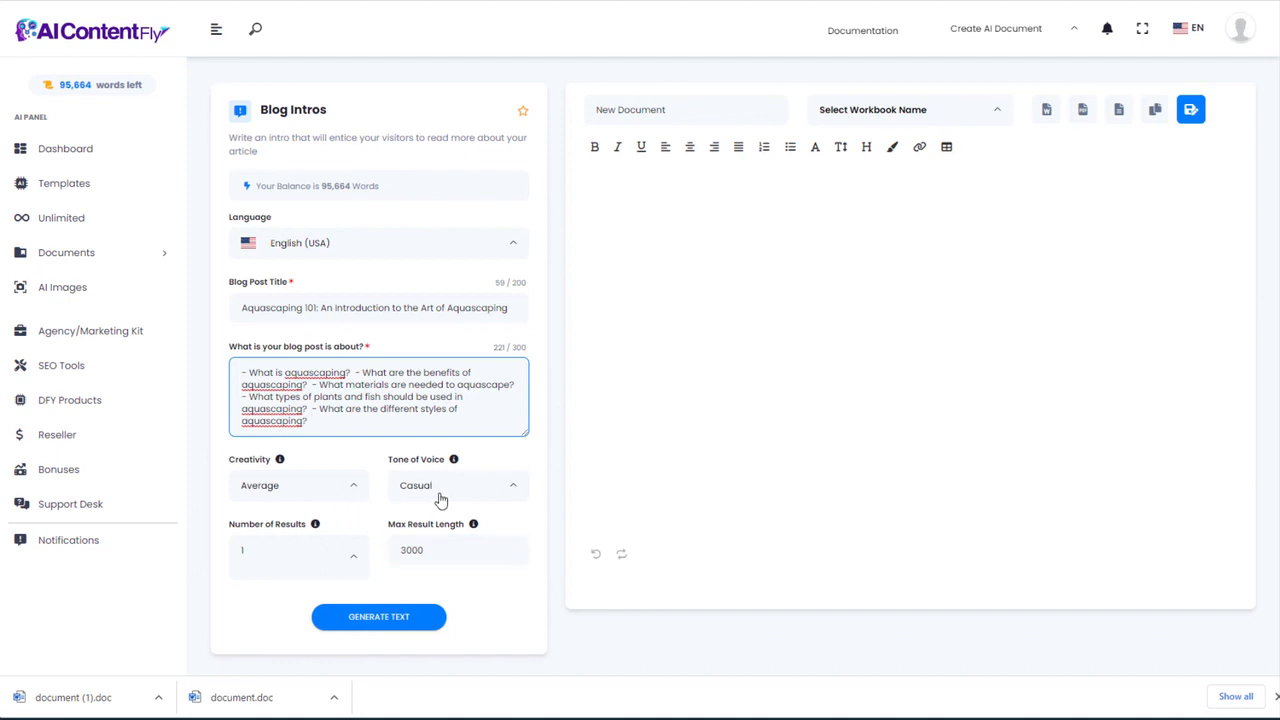
{"action": "left_click", "coordinate": [391, 622]}
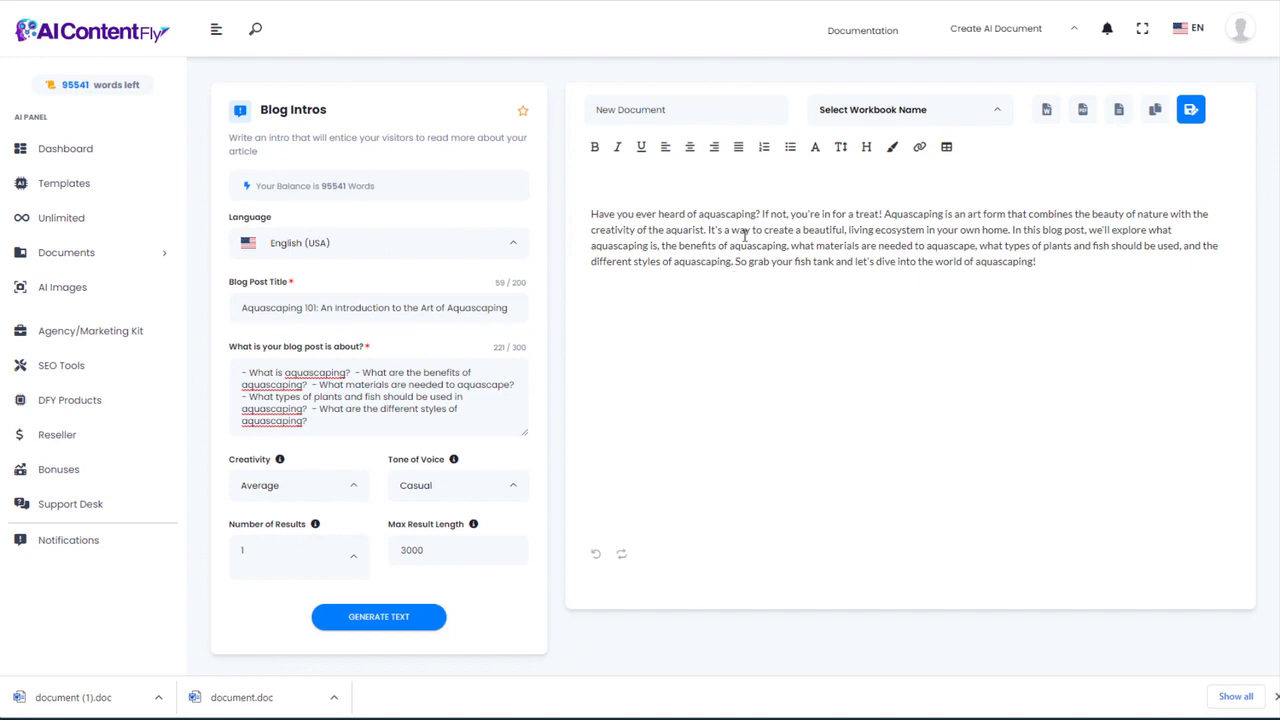
Step: Open the Blog Conclusion template and set the post title to "Aquascaping 101: An Introduction to the Art of Aquascaping"
{"action": "left_click", "coordinate": [14, 0]}
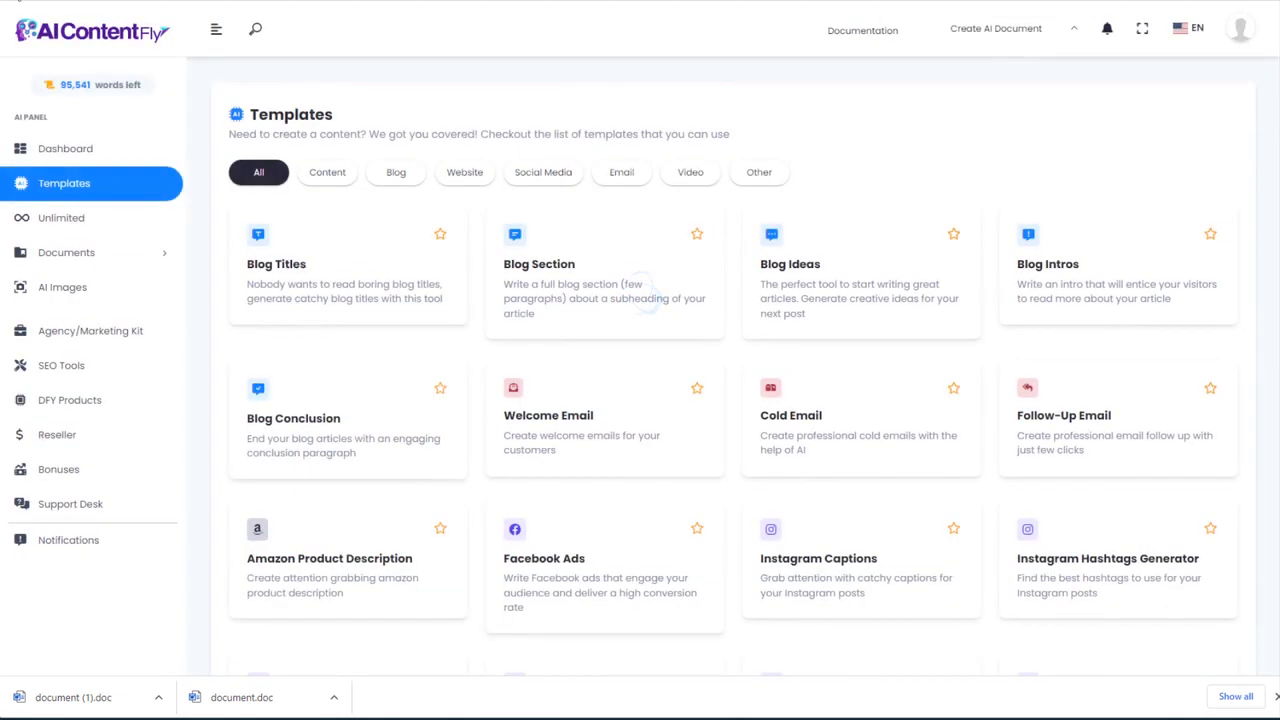
{"action": "left_click", "coordinate": [329, 425]}
{"action": "left_click", "coordinate": [283, 293]}
{"action": "type", "text": "Aquascaping 101: An Introduction to the Art of Aquascaping"}
Step: Enter the five aquascaping questions as the post description, generate the blog conclusion and highlight the resulting paragraph
{"action": "key", "text": "alt+Tab"}
{"action": "left_click", "coordinate": [375, 364]}
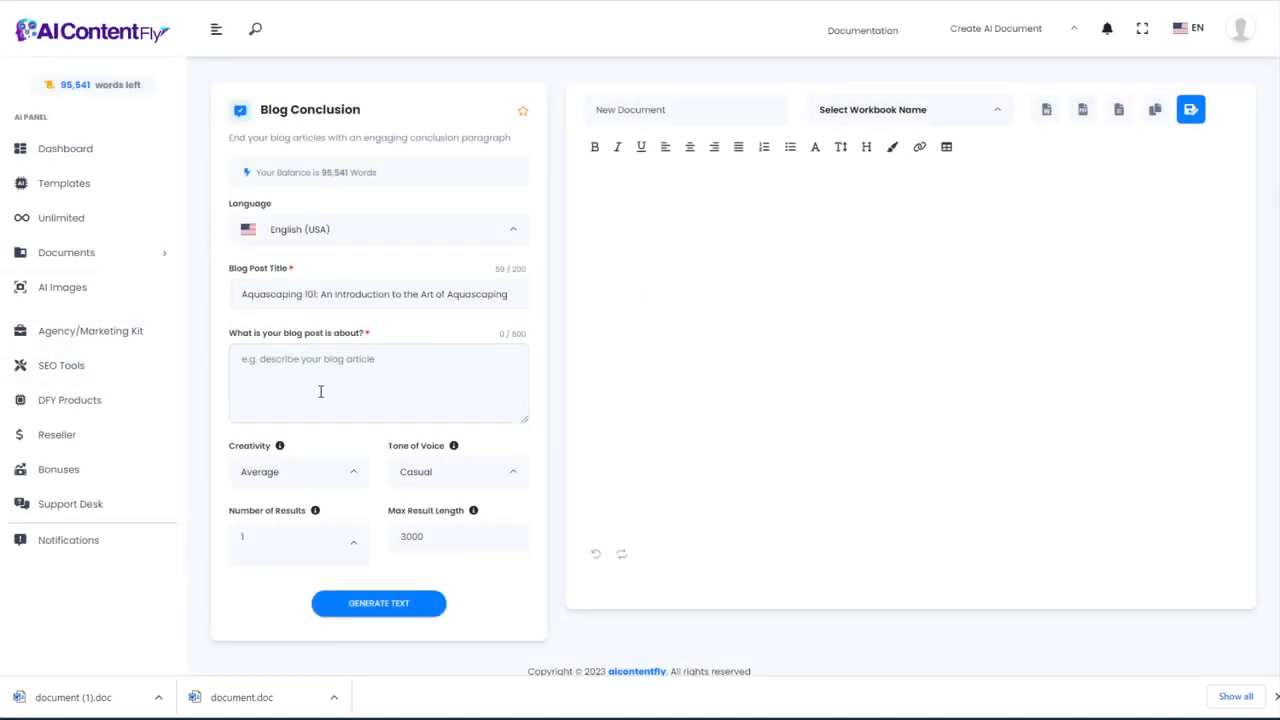
{"action": "type", "text": "- What is aquascaping?  - What are the benefits of aquascaping?  - What materials are needed to aquascape?  - What types of plants and fish should be used in aquascaping?  - What are the different styles of aquascaping?"}
{"action": "left_click", "coordinate": [398, 604]}
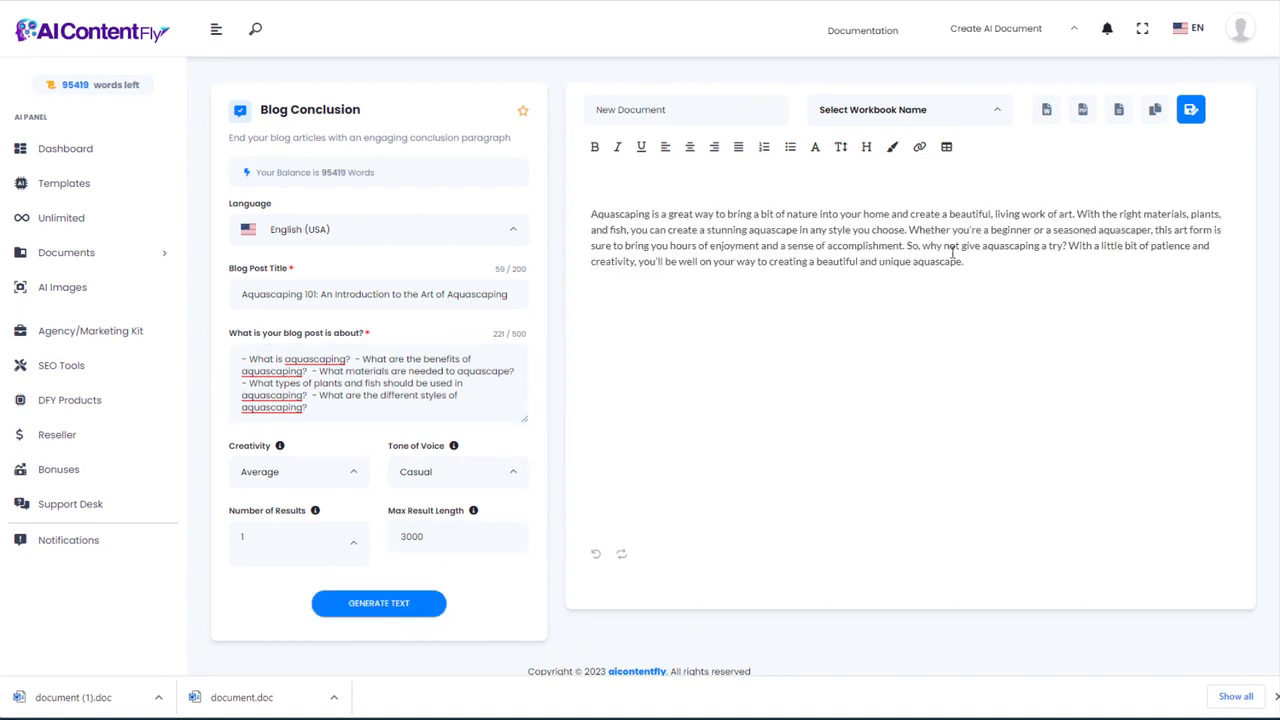
{"action": "left_click_drag", "start_coordinate": [1009, 268], "coordinate": [584, 217]}
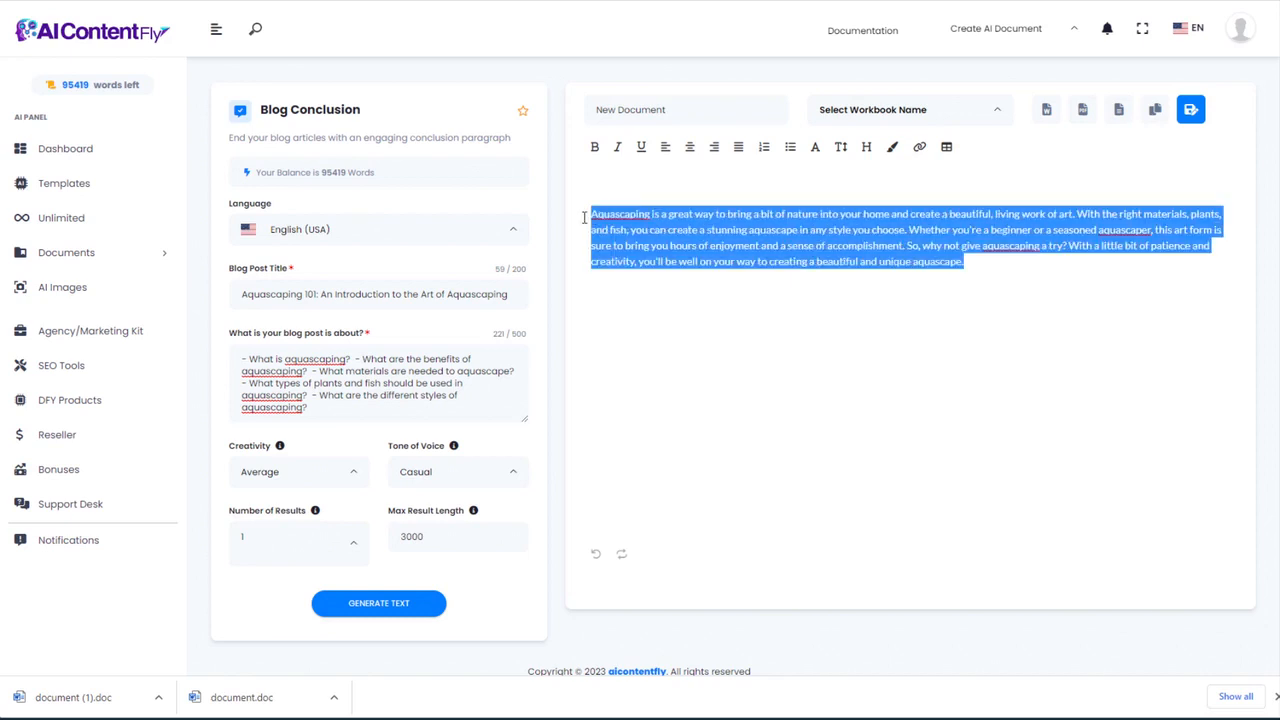
{"action": "left_click", "coordinate": [674, 451]}
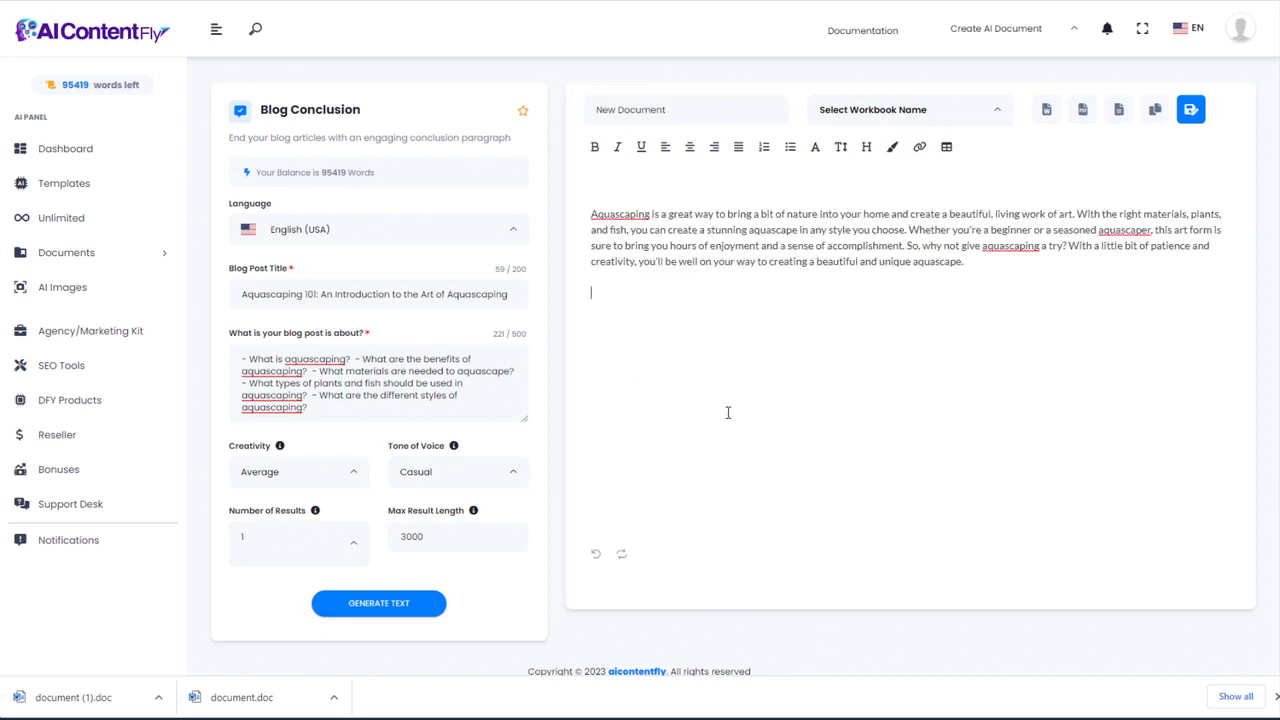
Step: Open the Welcome Email template, name the company "Eric's Aquascaping" and describe its aquascaping supplies and design services for enthusiasts
{"action": "left_click", "coordinate": [64, 184]}
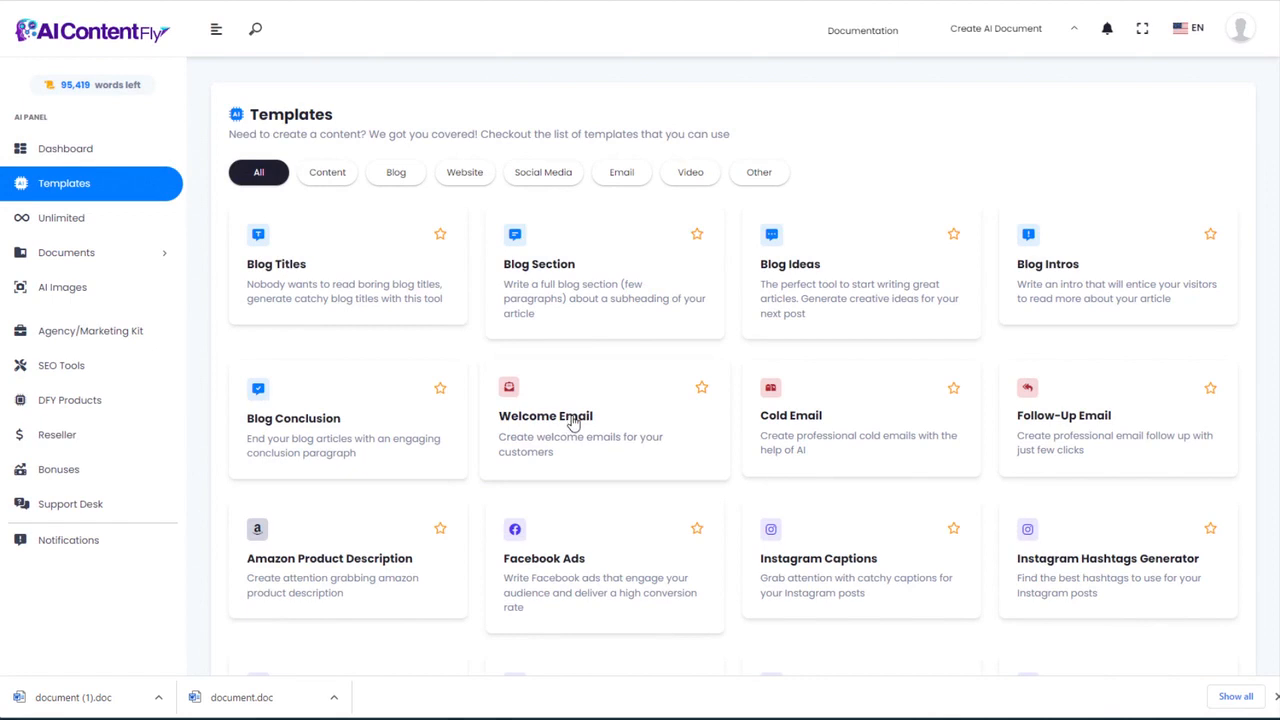
{"action": "left_click", "coordinate": [573, 424]}
{"action": "left_click", "coordinate": [264, 294]}
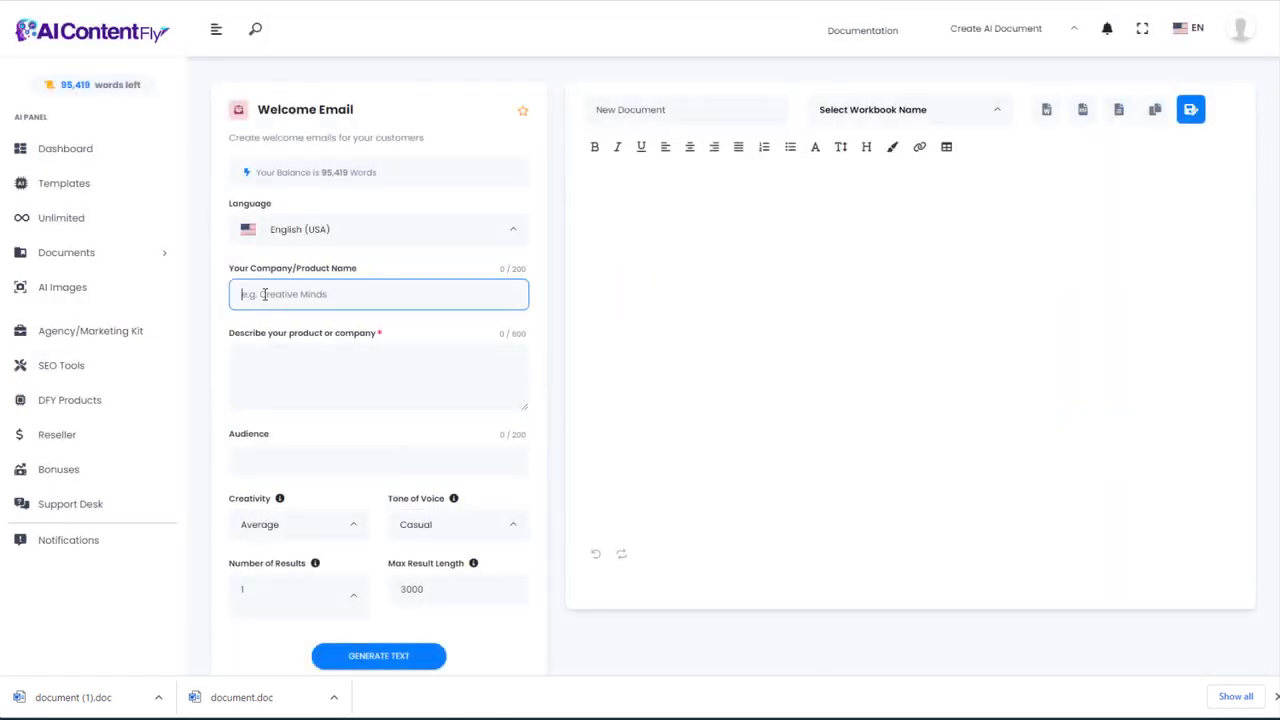
{"action": "type", "text": "Eric's Aquascaping"}
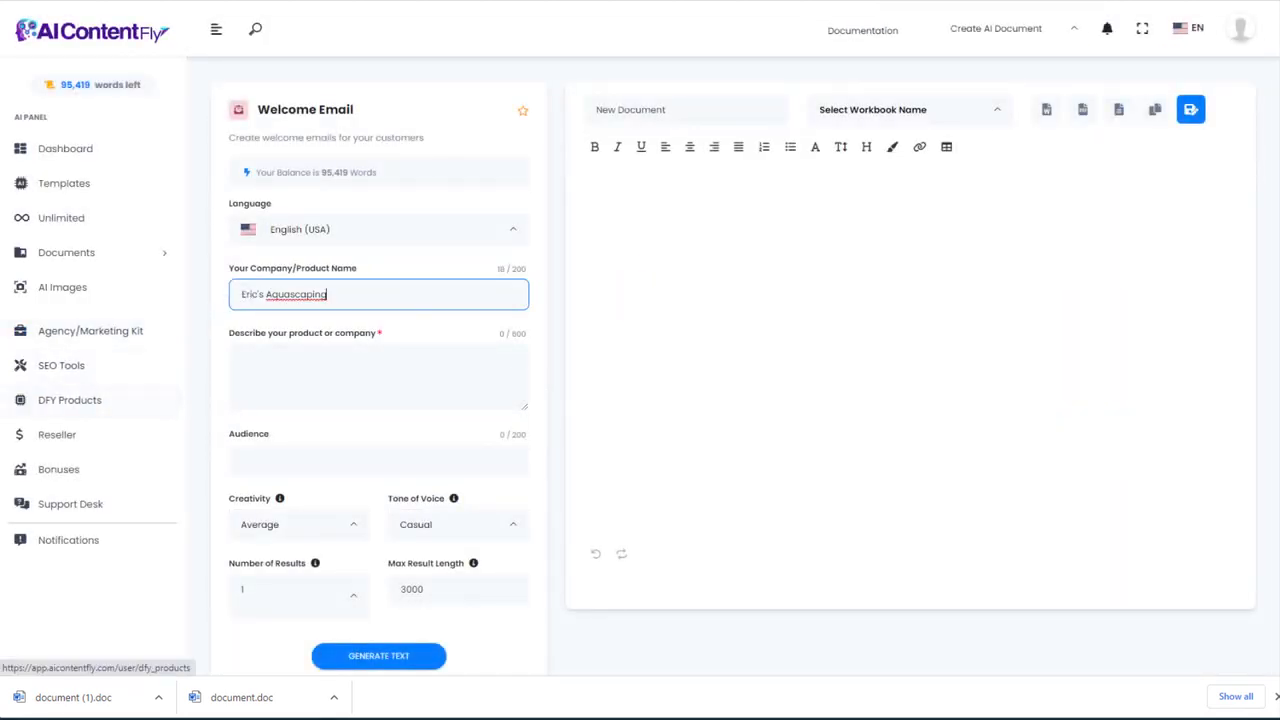
{"action": "key", "text": "Tab"}
{"action": "type", "text": "We help aquascaping enthusiasts build the best underwater environments in their aquariums. We sell aquascaping supplies and provide design services for aquascapes."}
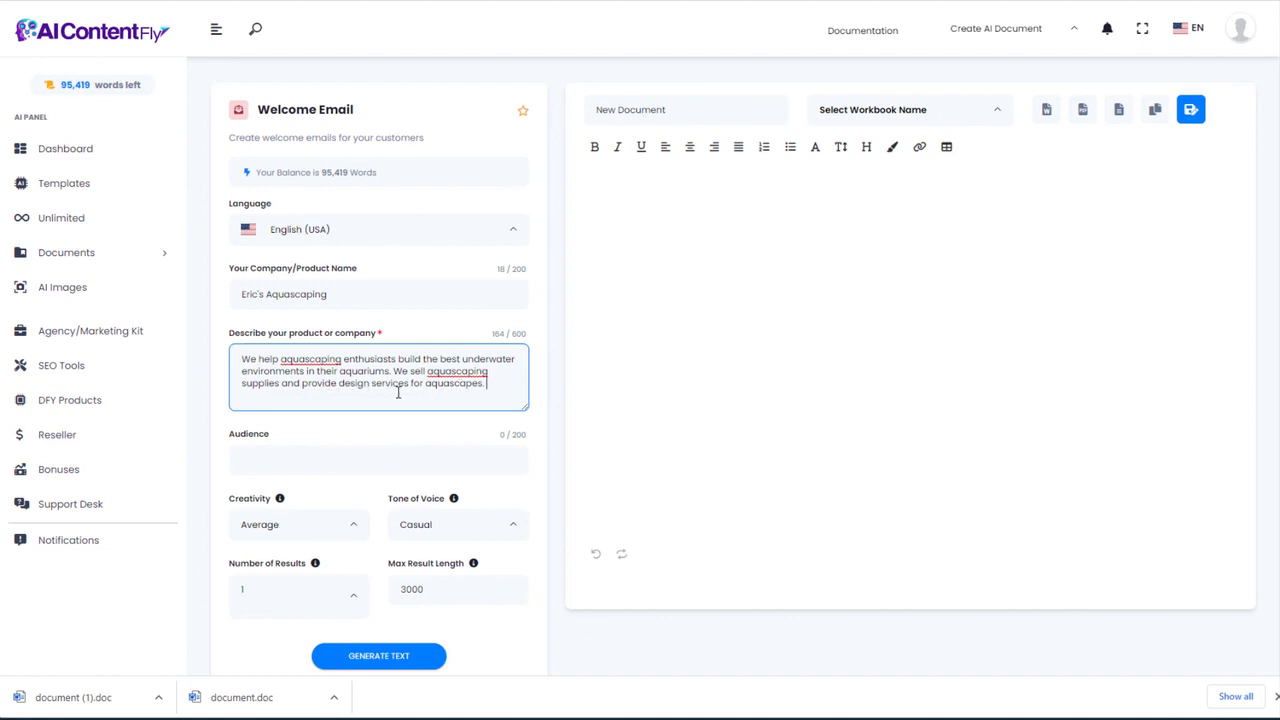
Step: Set the audience to "People who enjoy creating aquascapes in their aquariums" and generate the welcome email
{"action": "left_click", "coordinate": [268, 460]}
{"action": "type", "text": "People who enjoy creating aquascapes in their aquariums"}
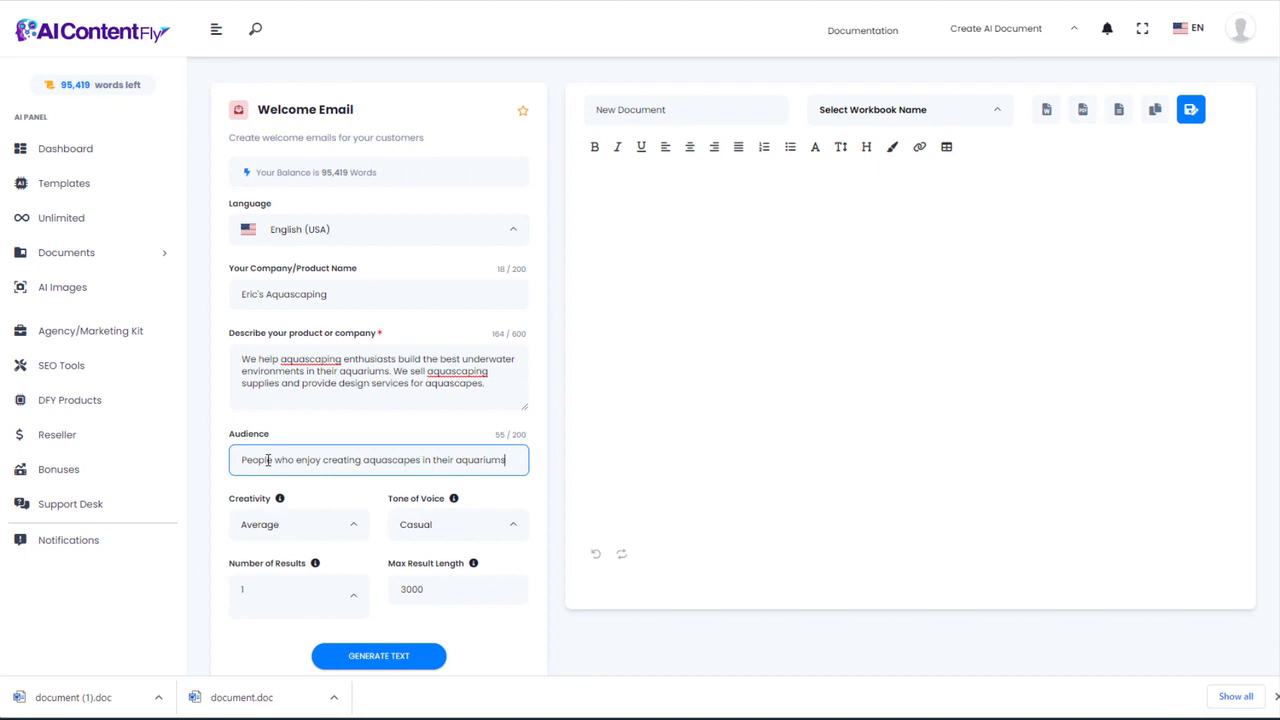
{"action": "left_click", "coordinate": [278, 371]}
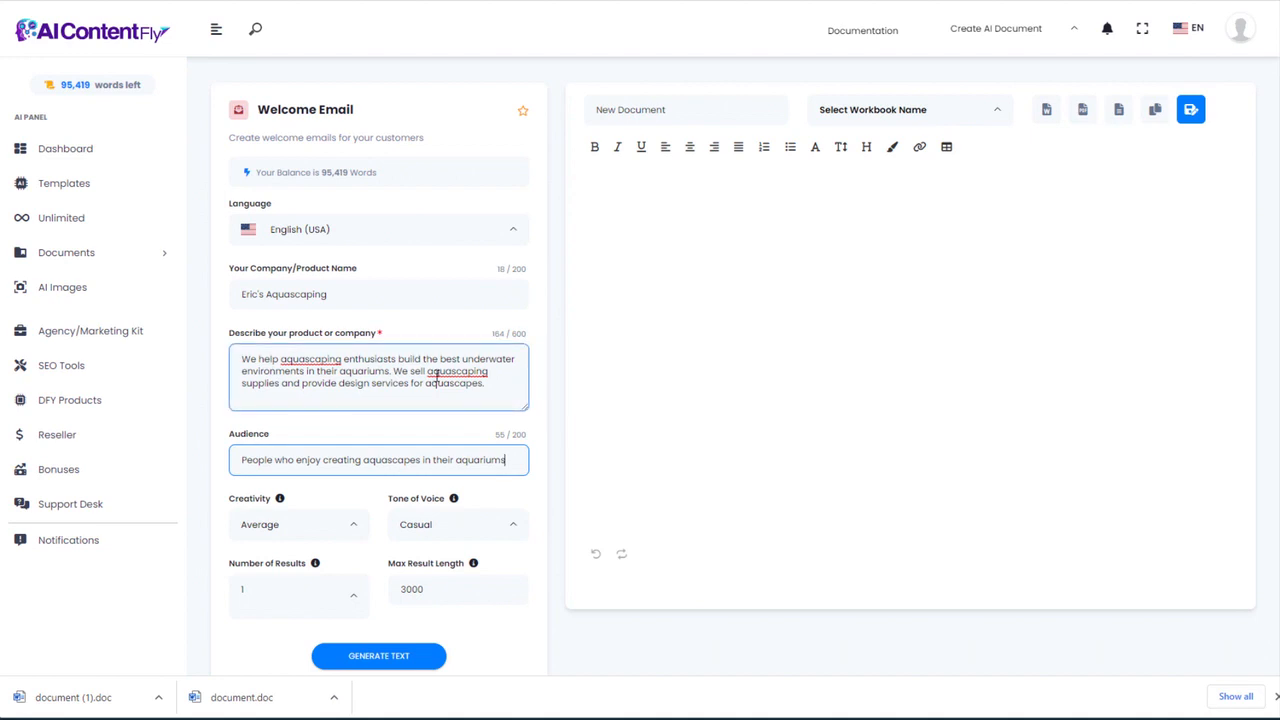
{"action": "left_click", "coordinate": [385, 658]}
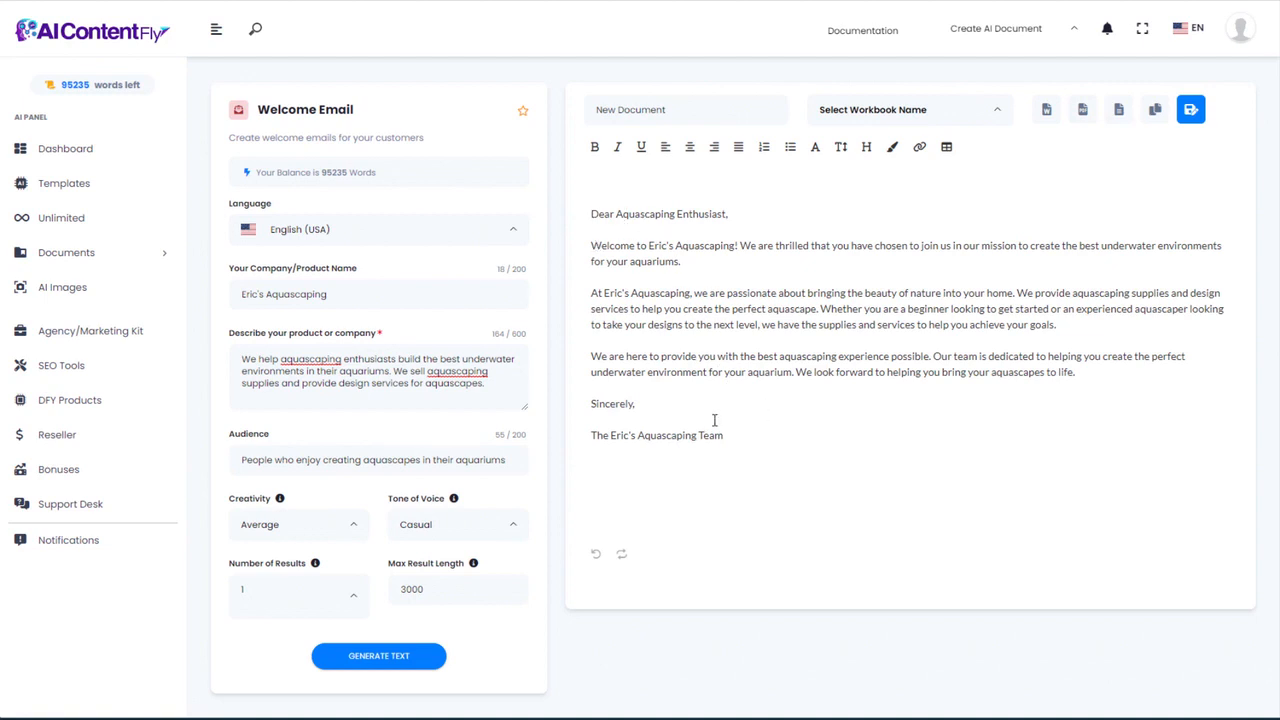
Step: Open the Cold Email template and fill in "Eric's Aquascaping" with the same description of its aquascaping supplies and design services
{"action": "key", "text": "alt+Left"}
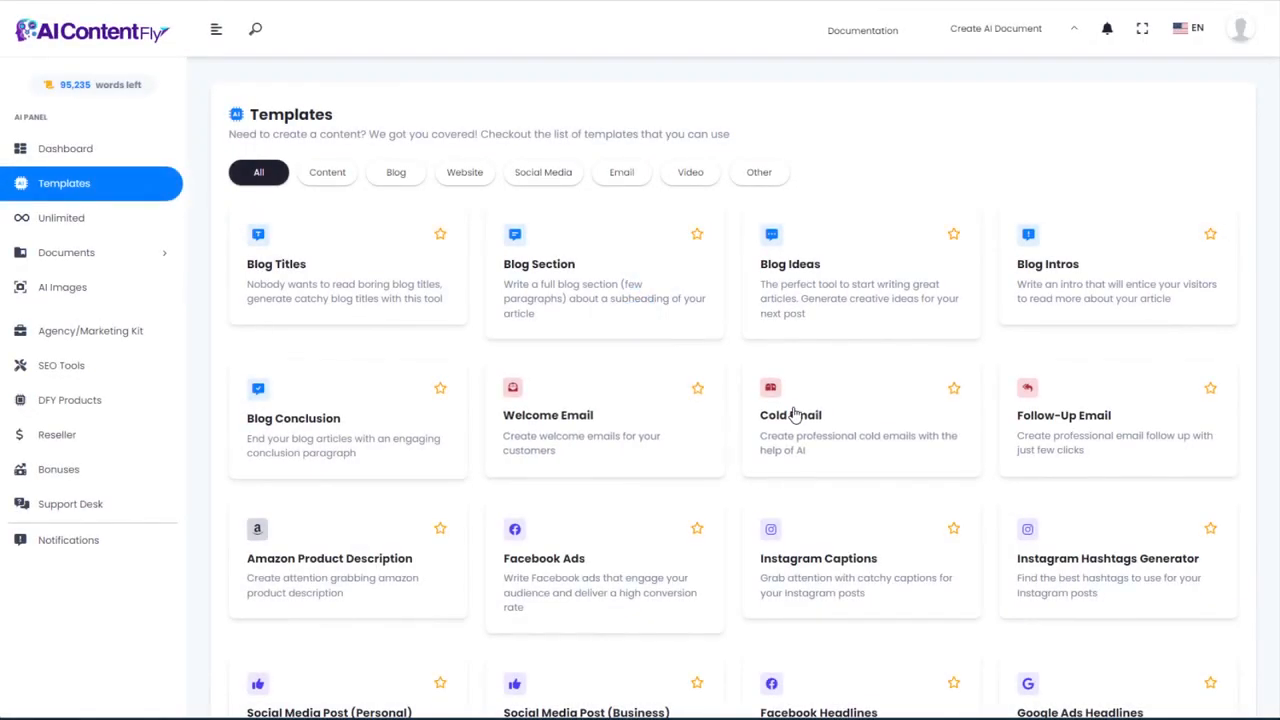
{"action": "left_click", "coordinate": [816, 420]}
{"action": "left_click", "coordinate": [293, 294]}
{"action": "type", "text": "Eric's Aquascaping"}
{"action": "key", "text": "alt+Tab"}
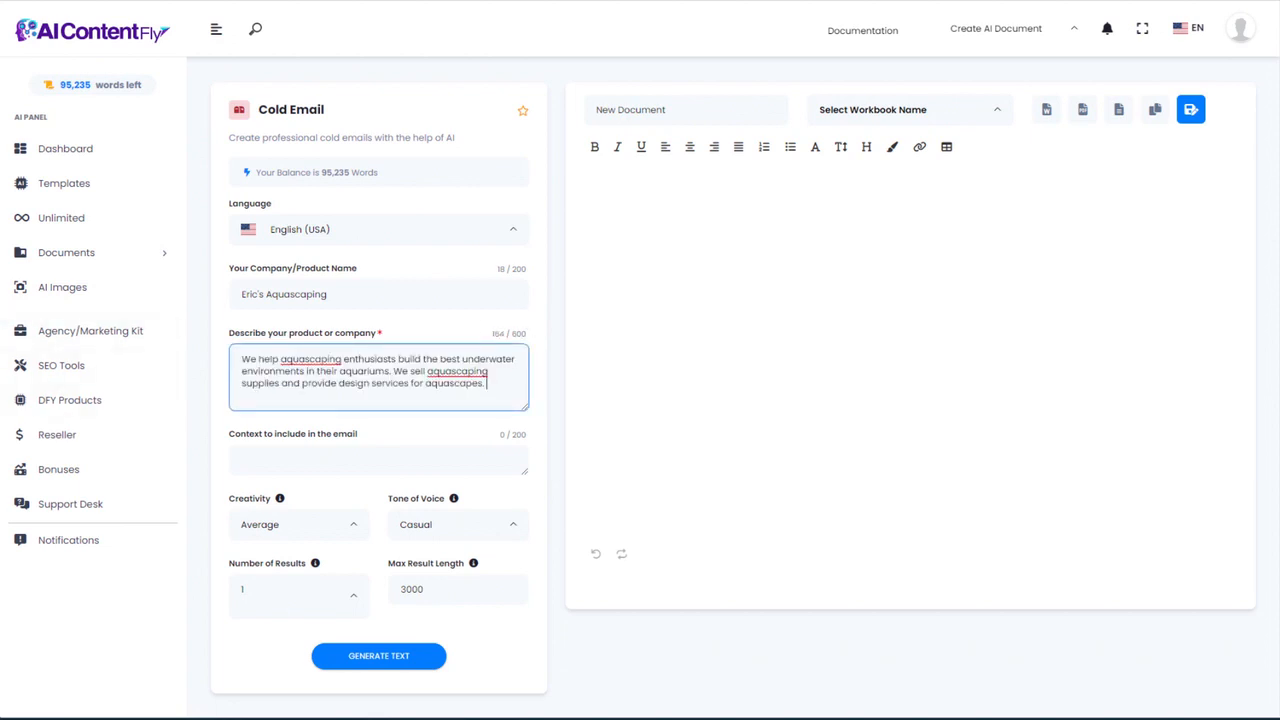
Step: Set the email context to "People who enjoy creating aquascapes in their aquariums" and generate the cold email
{"action": "key", "text": "alt+Tab"}
{"action": "left_click", "coordinate": [286, 455]}
{"action": "type", "text": "People who enjoy creating aquascapes in their aquariums"}
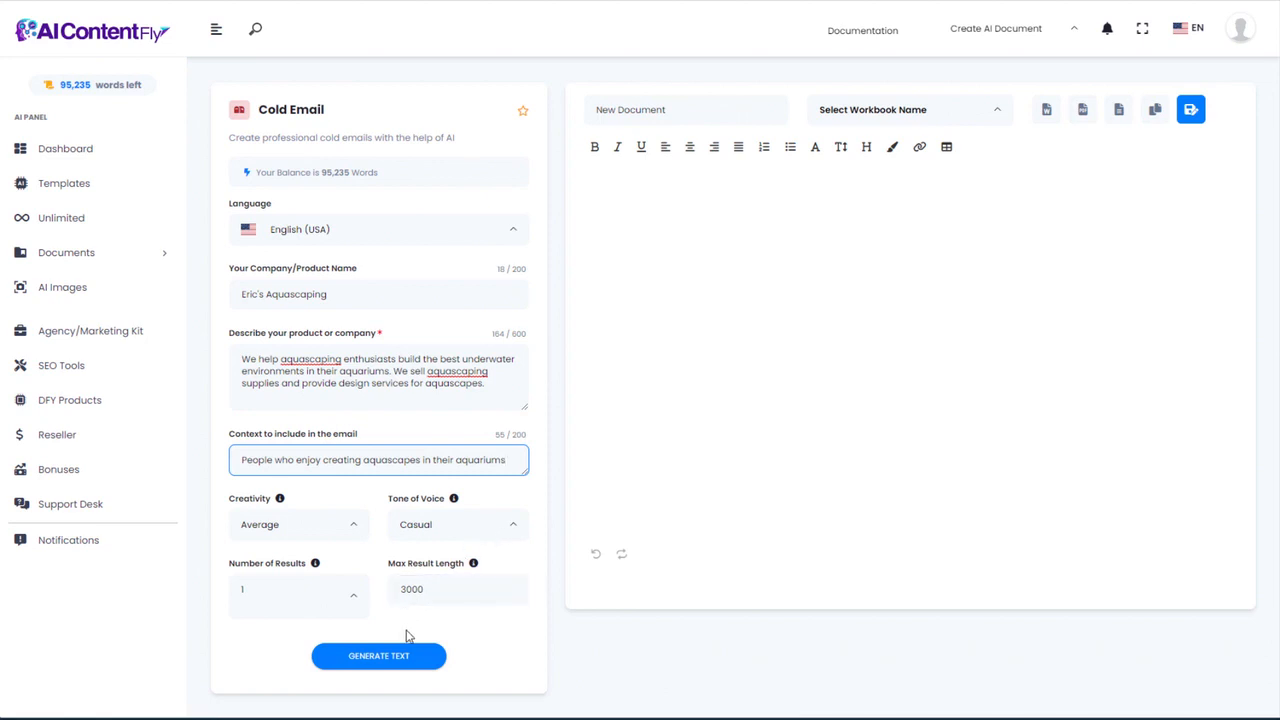
{"action": "left_click", "coordinate": [389, 658]}
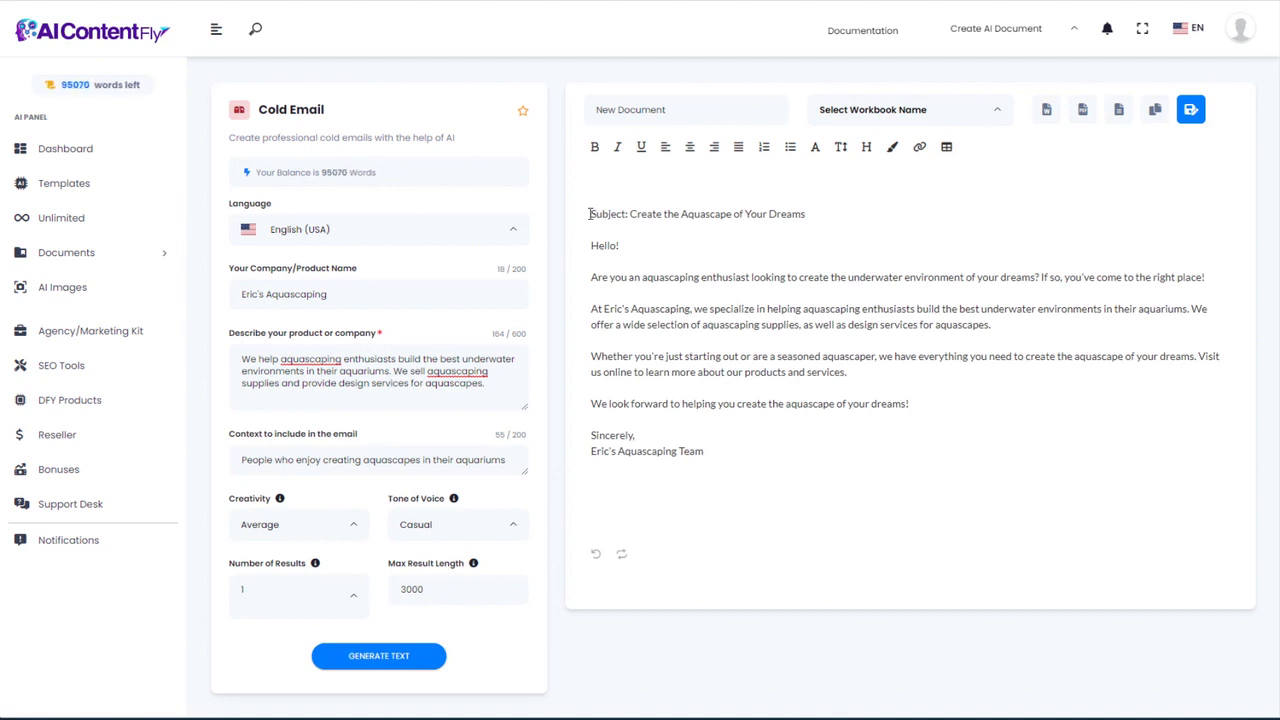
Step: Review the generated cold email, highlighting its subject line, and return to the template list
{"action": "left_click_drag", "start_coordinate": [629, 214], "coordinate": [806, 214]}
{"action": "left_click", "coordinate": [869, 233]}
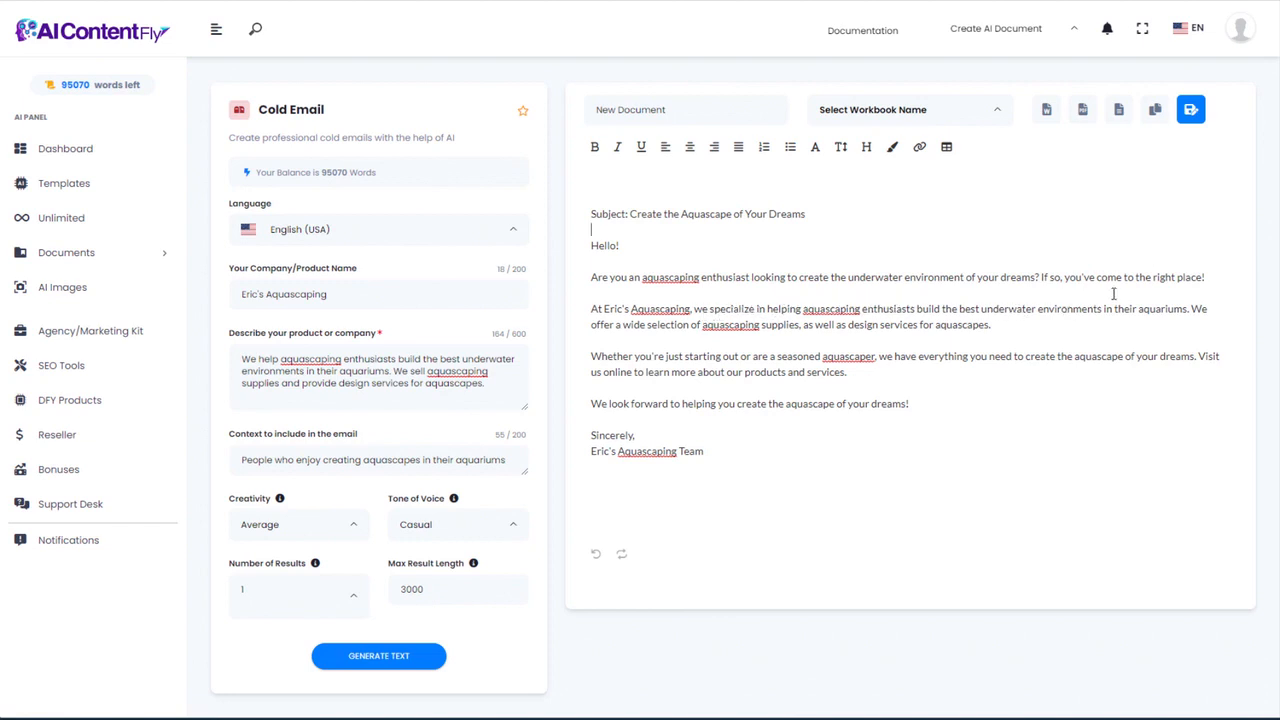
{"action": "left_click", "coordinate": [764, 480]}
{"action": "left_click", "coordinate": [608, 235]}
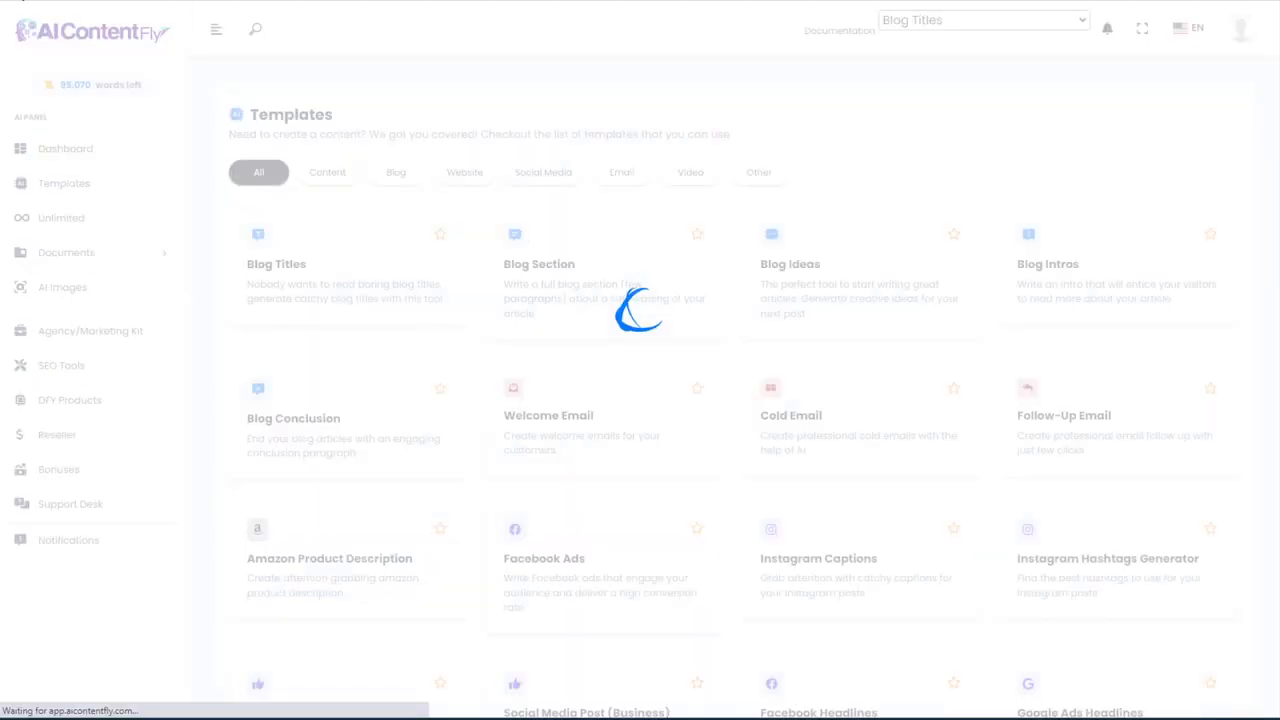
Step: Open the Follow-Up Email template and fill in "Eric's Aquascaping", its supplies and design services description, and the audience "People who enjoy creating aquascapes in their aquariums"
{"action": "left_click", "coordinate": [1088, 425]}
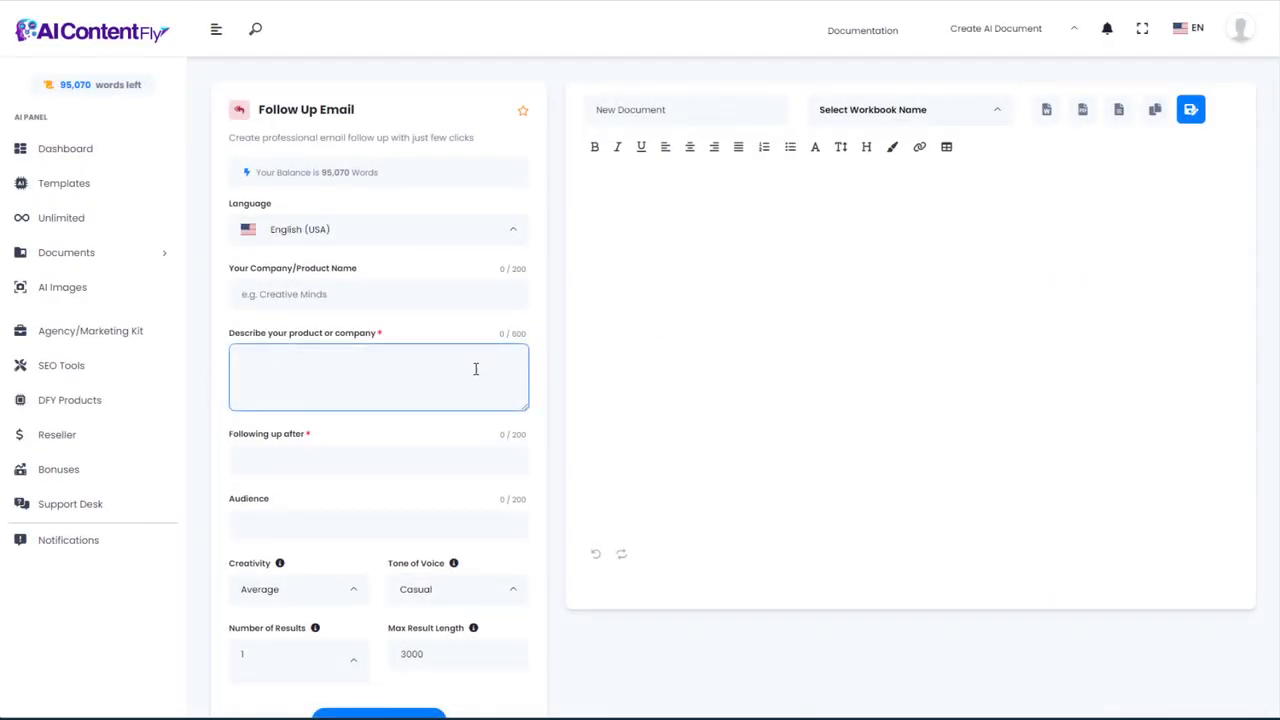
{"action": "left_click", "coordinate": [310, 294]}
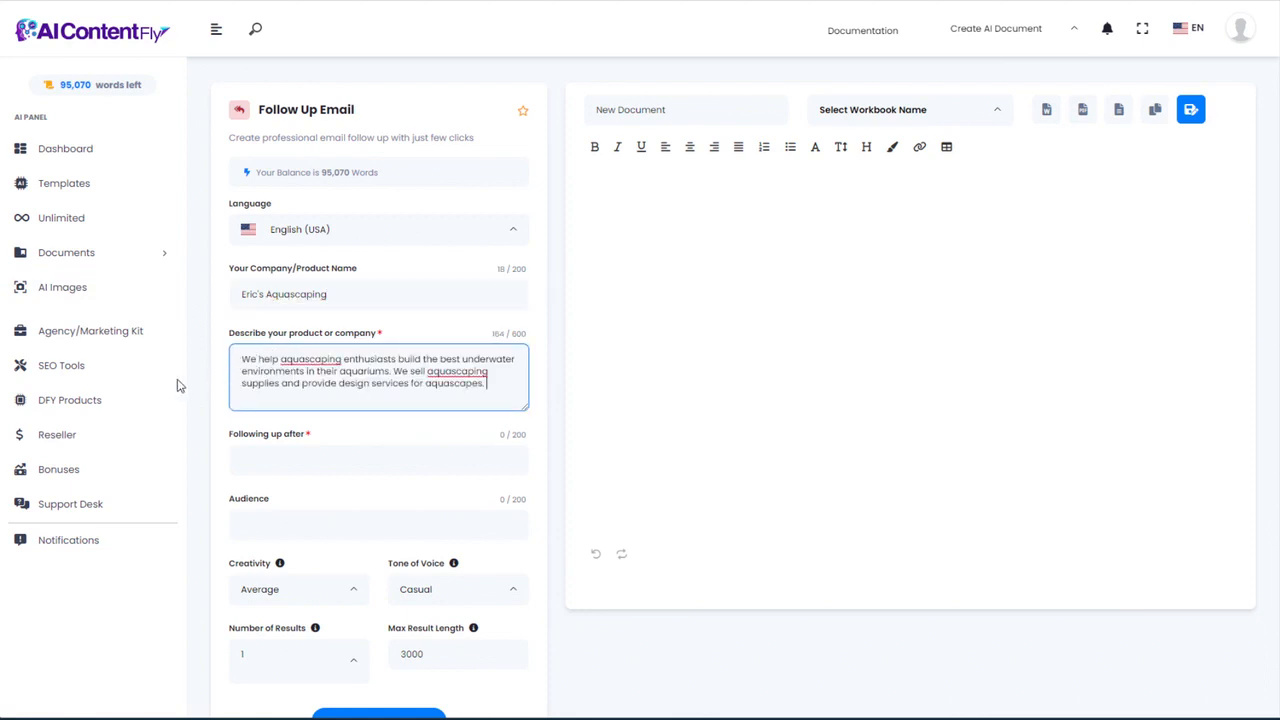
{"action": "left_click", "coordinate": [244, 522]}
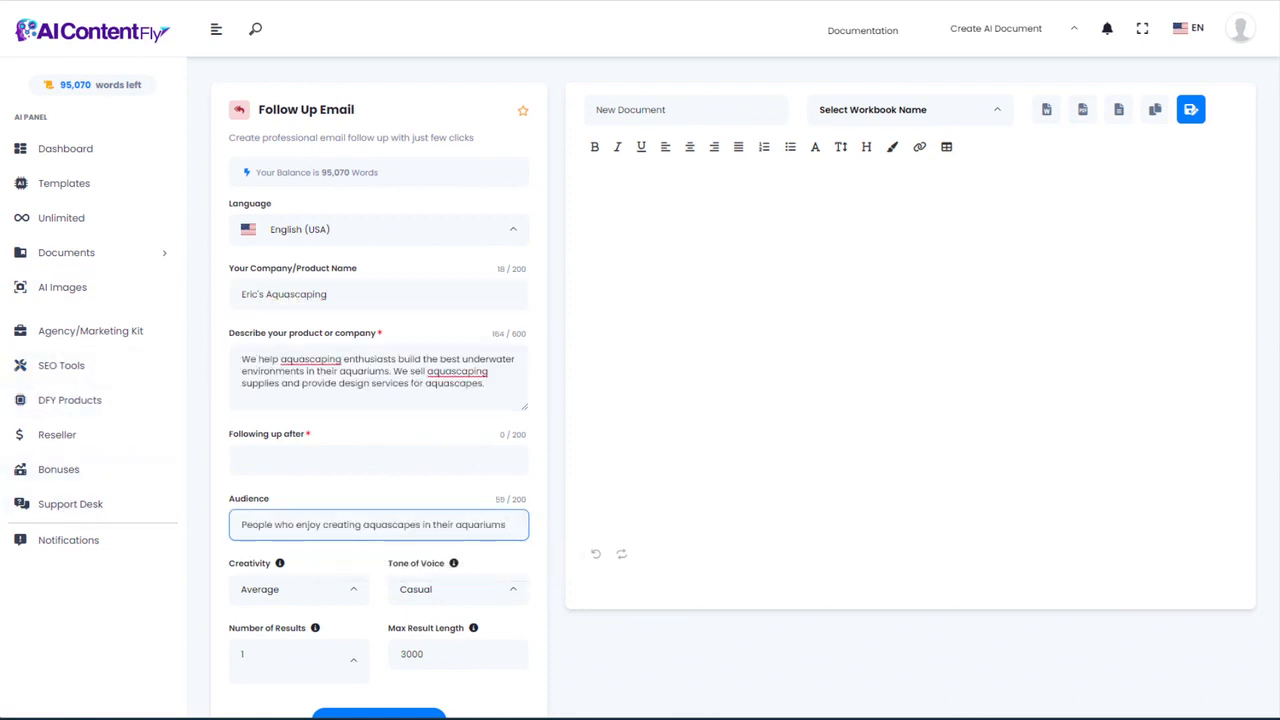
Step: Set the follow-up reason to "The prospect downloaded our free ebook about aquascaping." and generate the follow-up email
{"action": "left_click", "coordinate": [271, 454]}
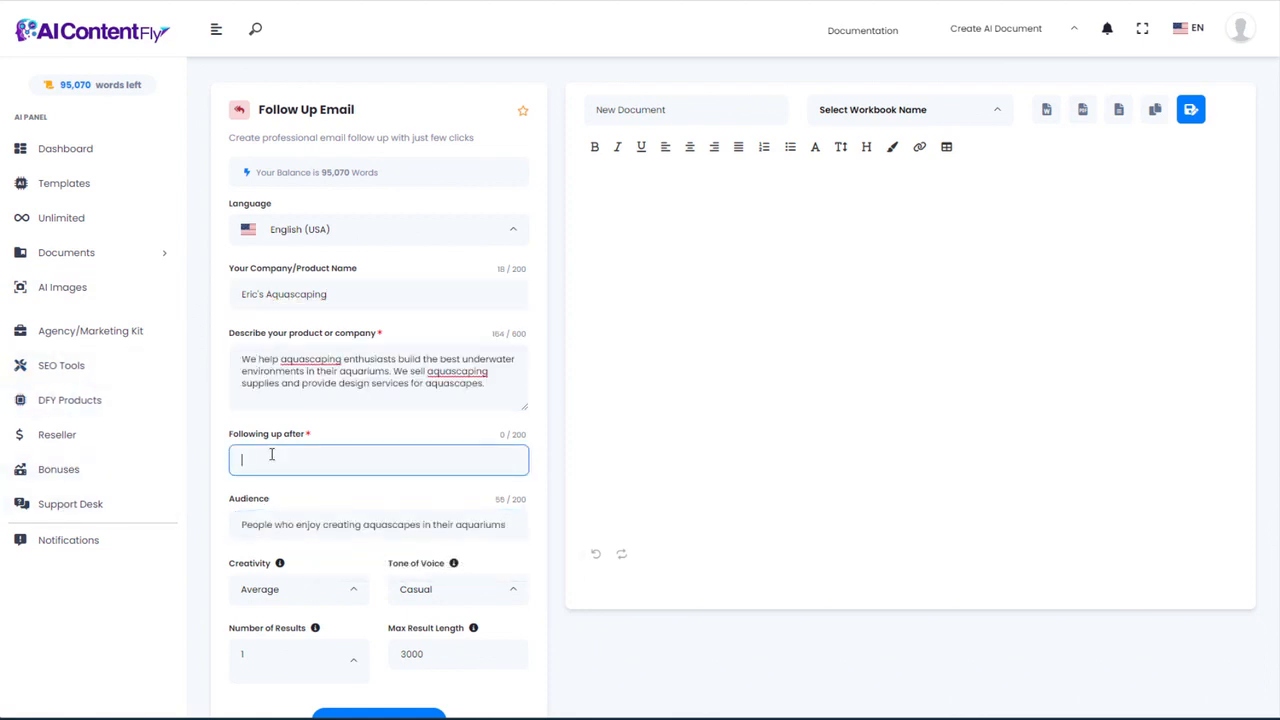
{"action": "type", "text": "The prospect downloaded our free ebook about aquascaping."}
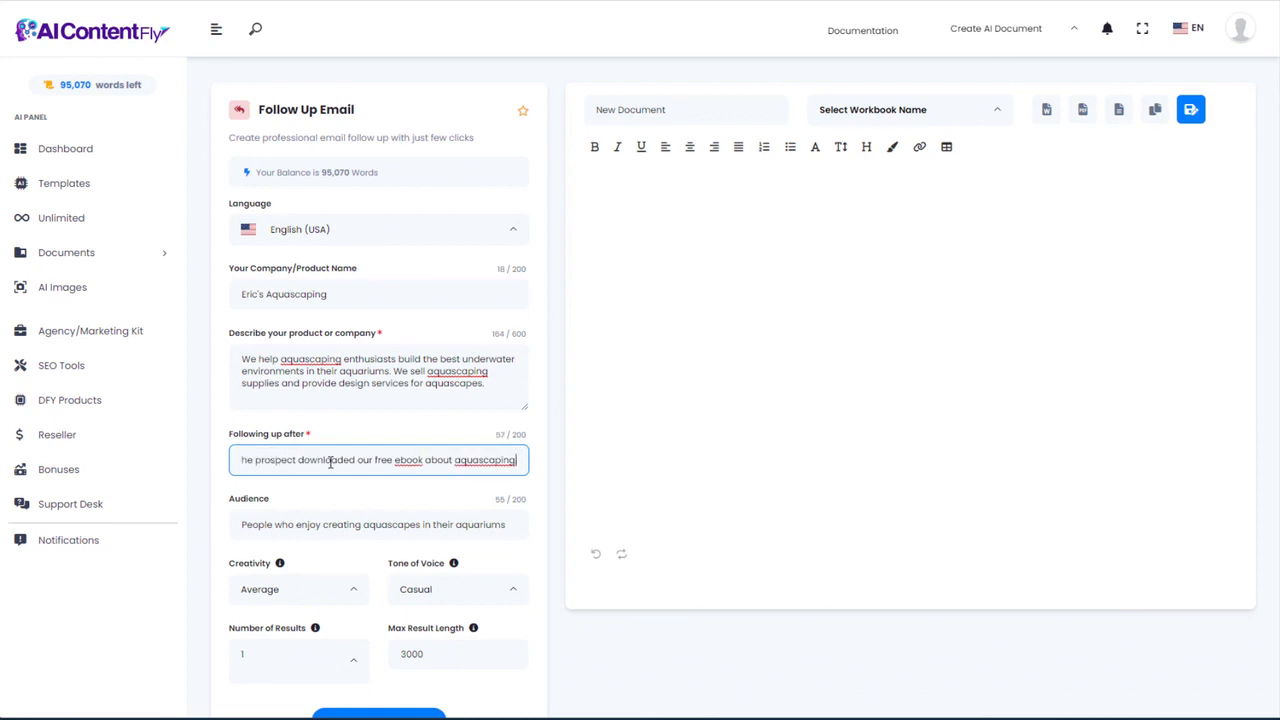
{"action": "left_click_drag", "start_coordinate": [410, 462], "coordinate": [524, 462]}
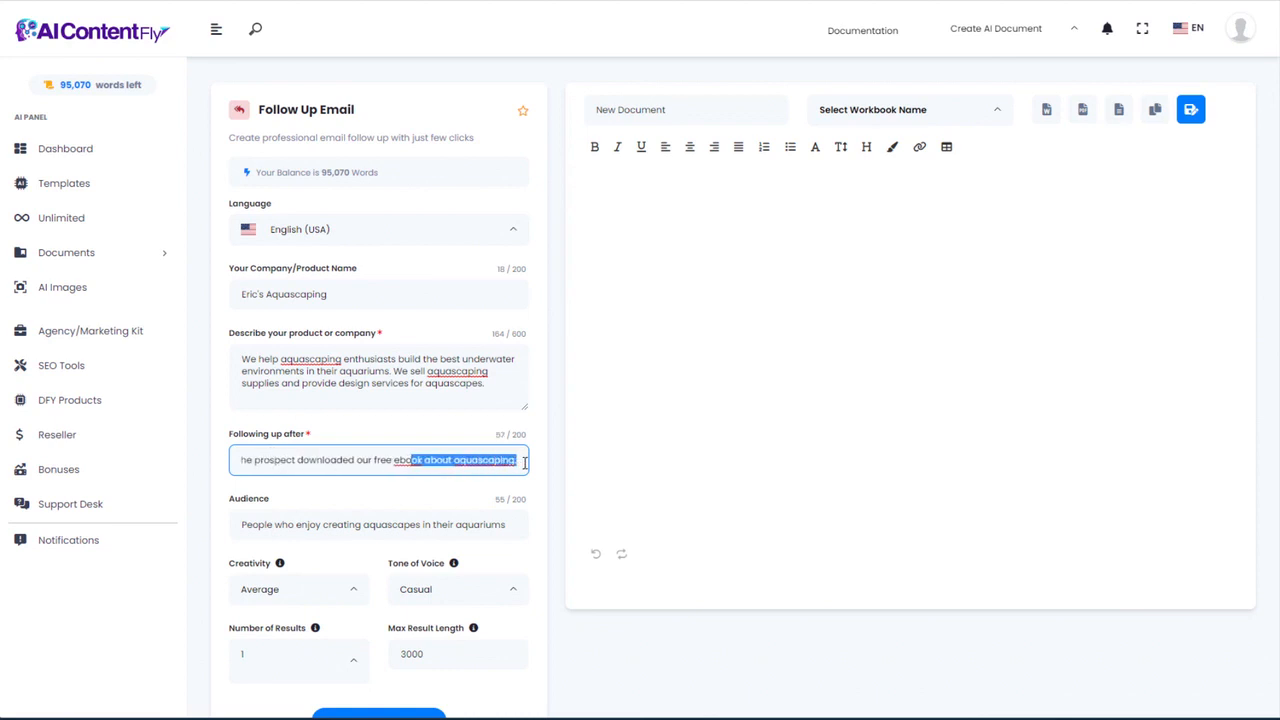
{"action": "scroll", "coordinate": [436, 463], "scroll_direction": "down", "scroll_amount": 1}
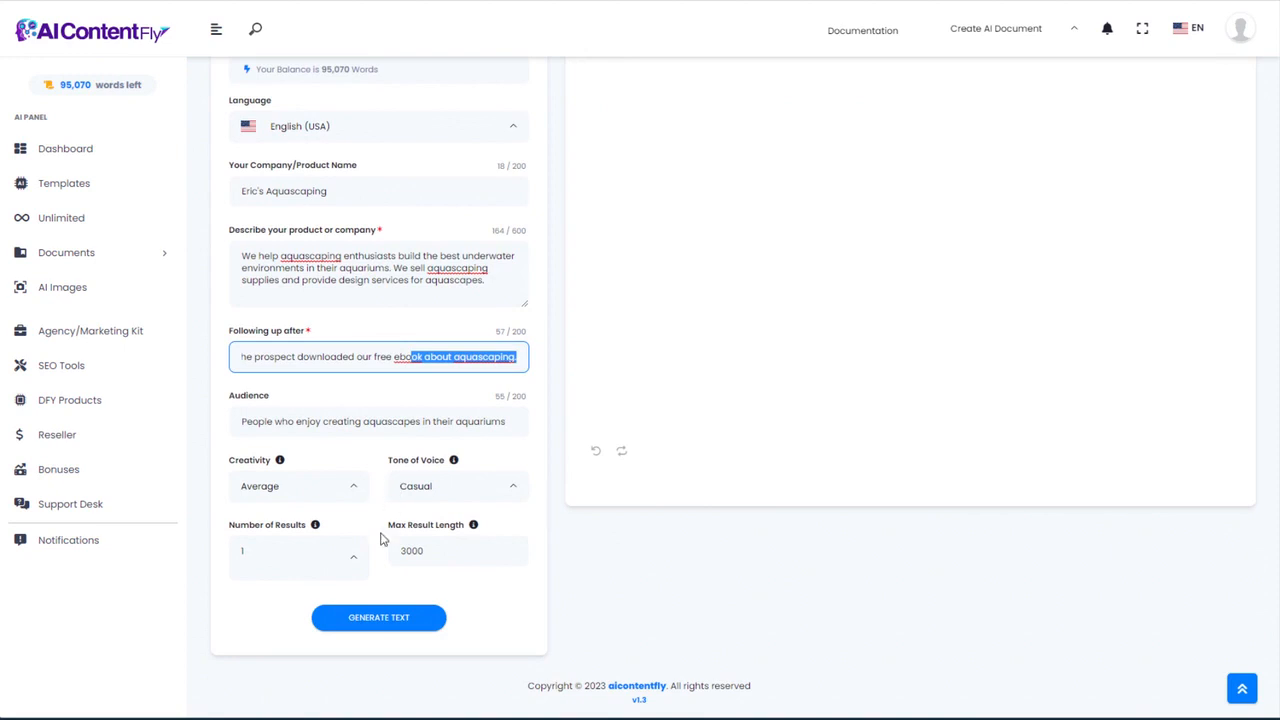
{"action": "left_click", "coordinate": [397, 620]}
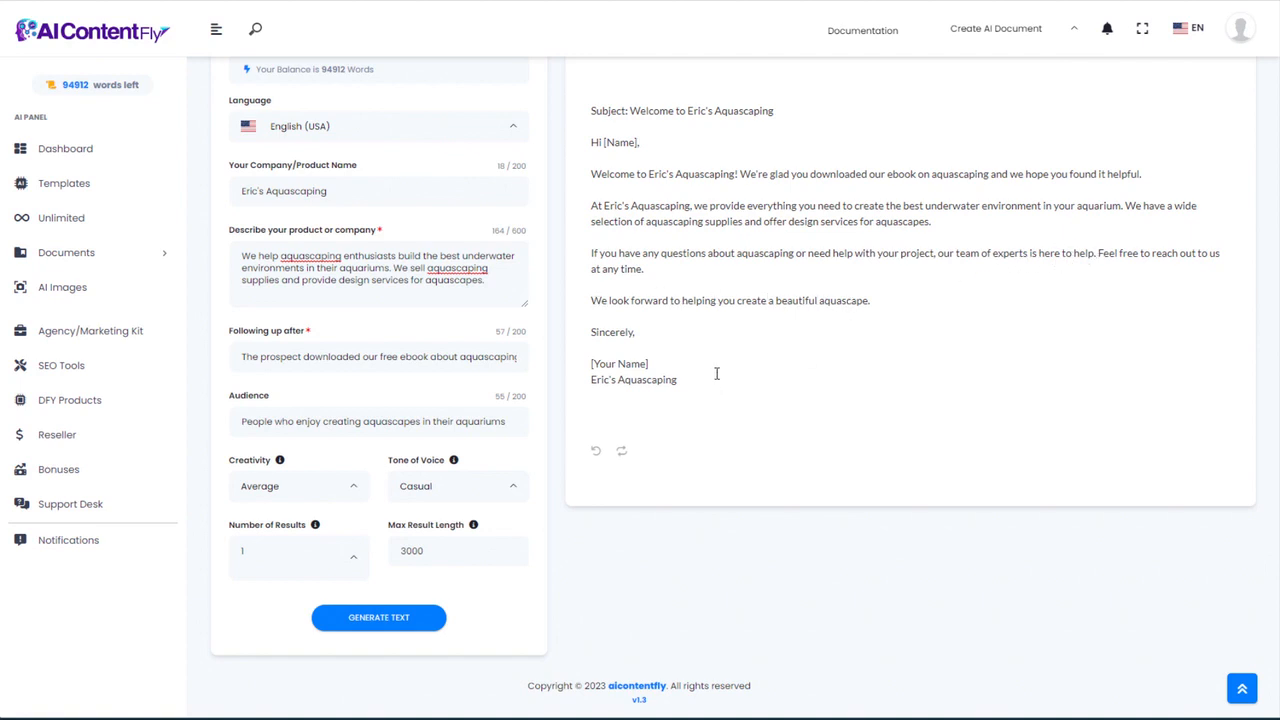
Step: Return to the template list, open Amazon Product Description, and enter the product name "Gray Slate Rocks for Aquascaping"
{"action": "key", "text": "alt+Left"}
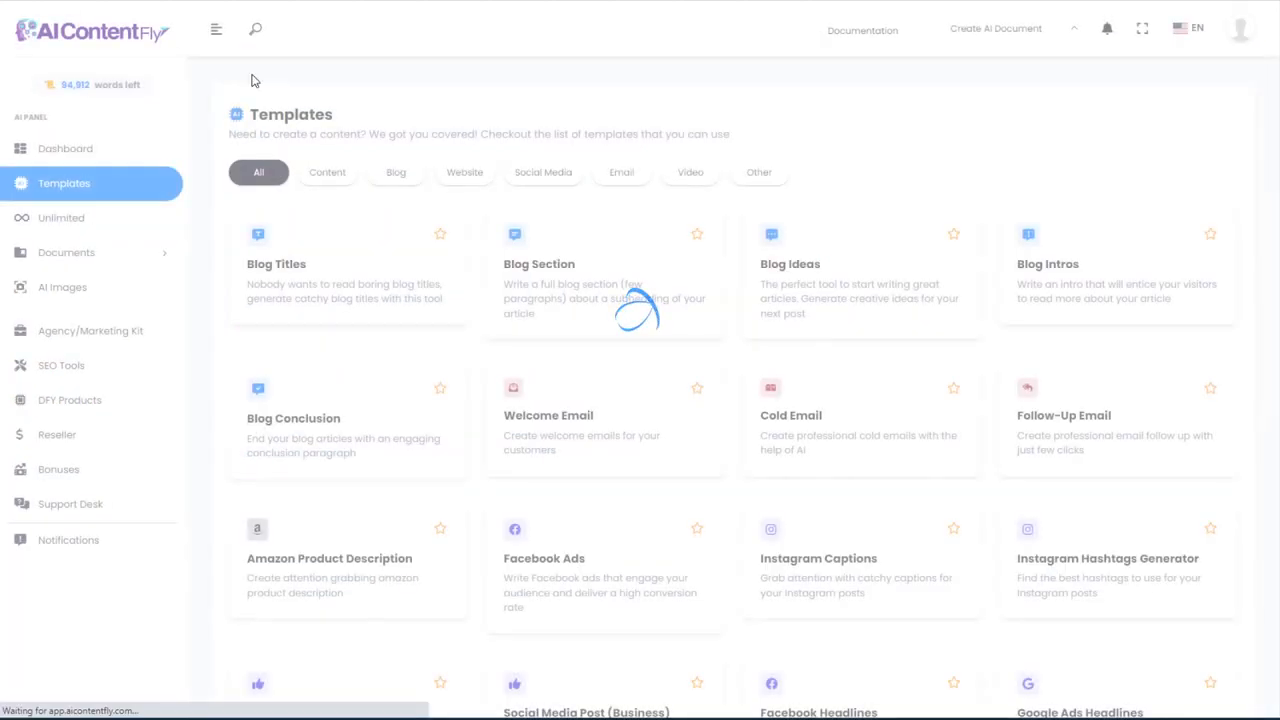
{"action": "scroll", "coordinate": [672, 358], "scroll_direction": "down", "scroll_amount": 1}
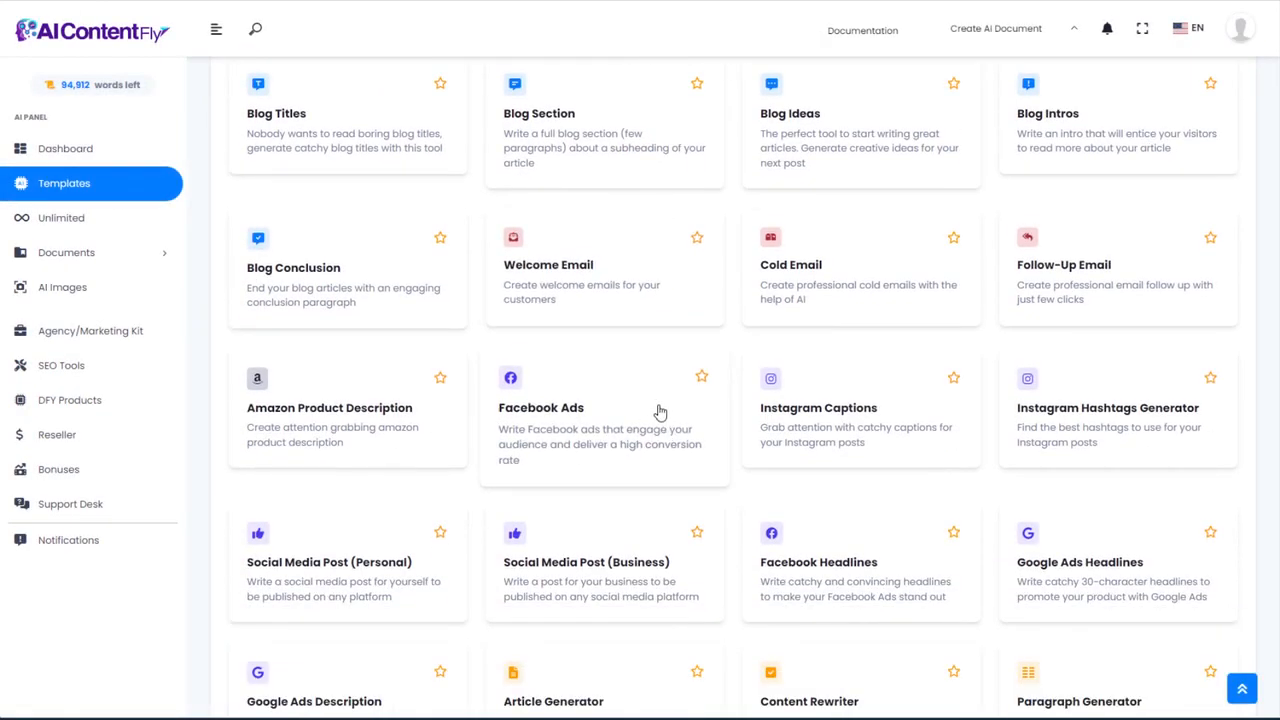
{"action": "scroll", "coordinate": [648, 405], "scroll_direction": "down", "scroll_amount": 2}
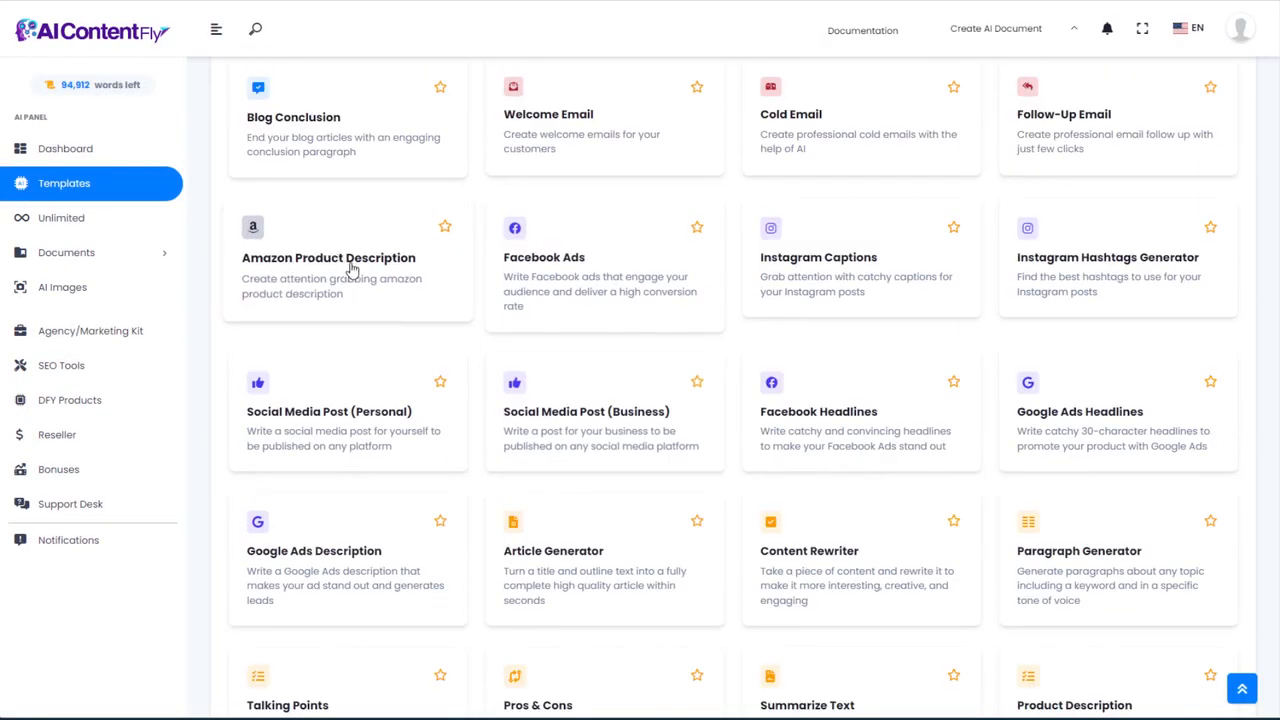
{"action": "left_click", "coordinate": [320, 262]}
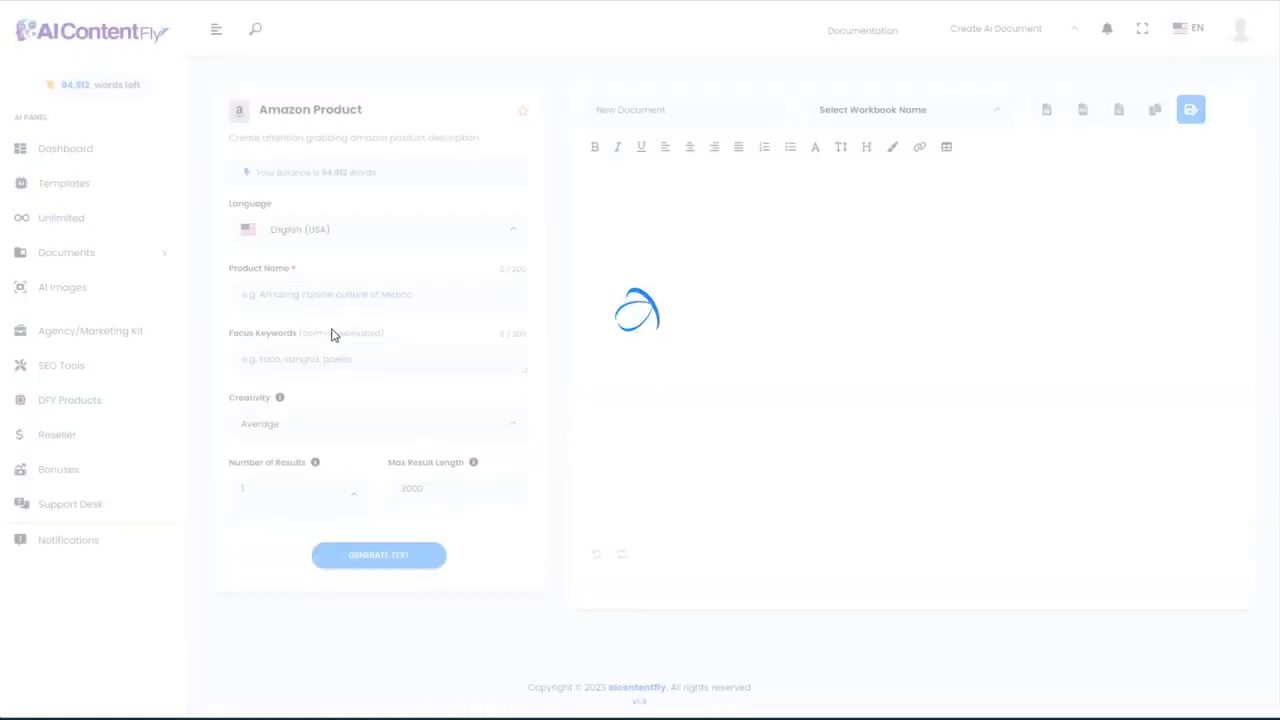
{"action": "left_click", "coordinate": [253, 296]}
{"action": "type", "text": "Gray Slate Rocks for Aquascaping"}
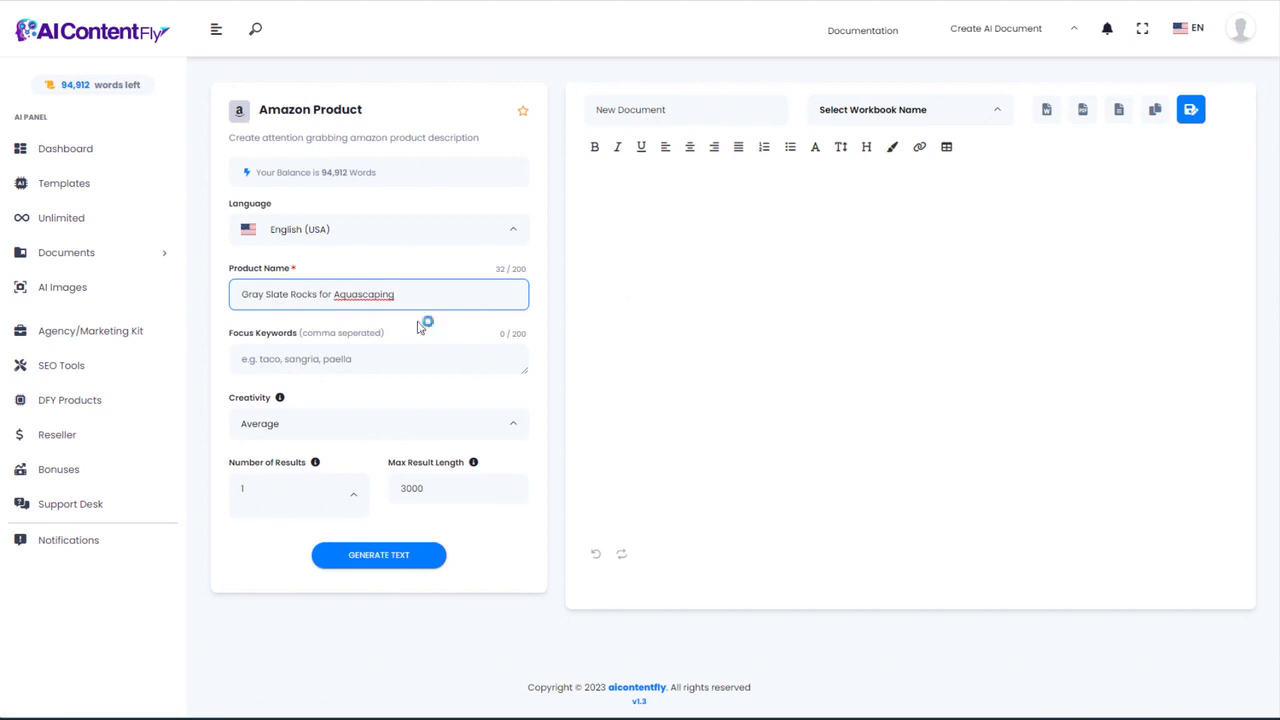
Step: Set the focus keywords to "aquascape, aquarium, rocks, slate, natural, beautiful, safe" and generate the Amazon product description
{"action": "left_click", "coordinate": [234, 353]}
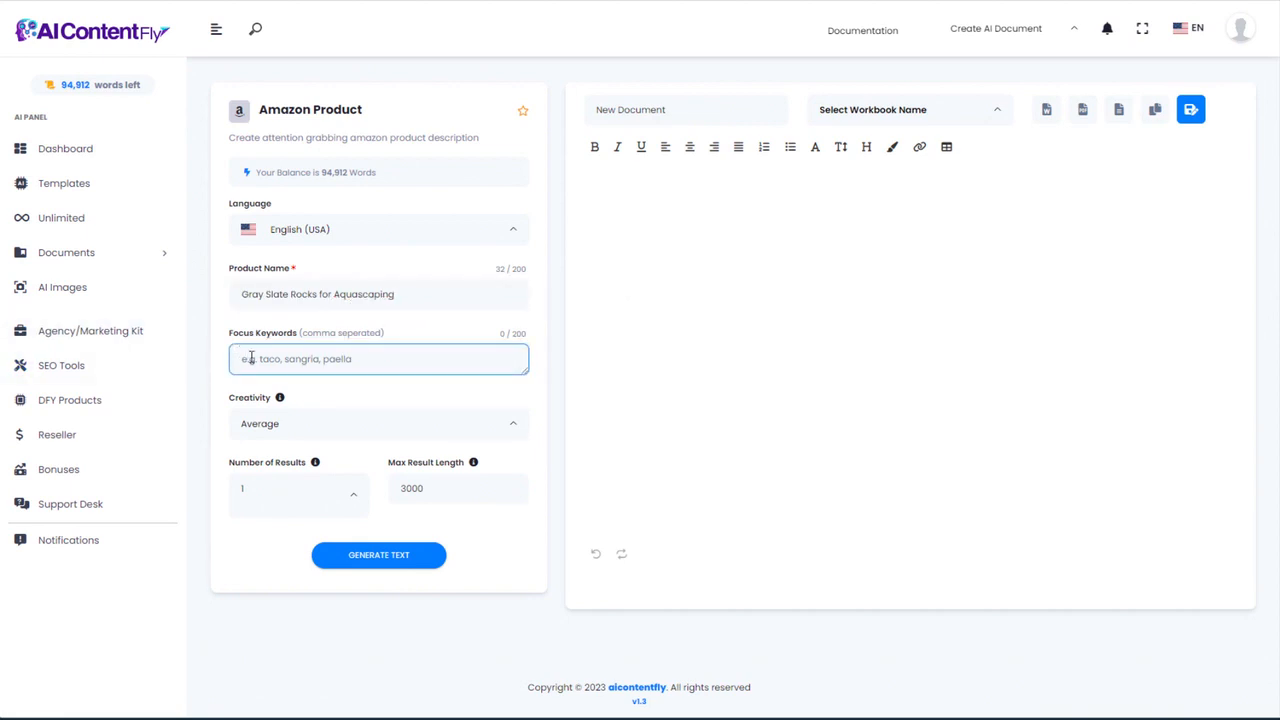
{"action": "left_click", "coordinate": [340, 303]}
{"action": "left_click", "coordinate": [277, 359]}
{"action": "type", "text": "aquascape, aquarium, rocks, slate, natural, beautiful, safe"}
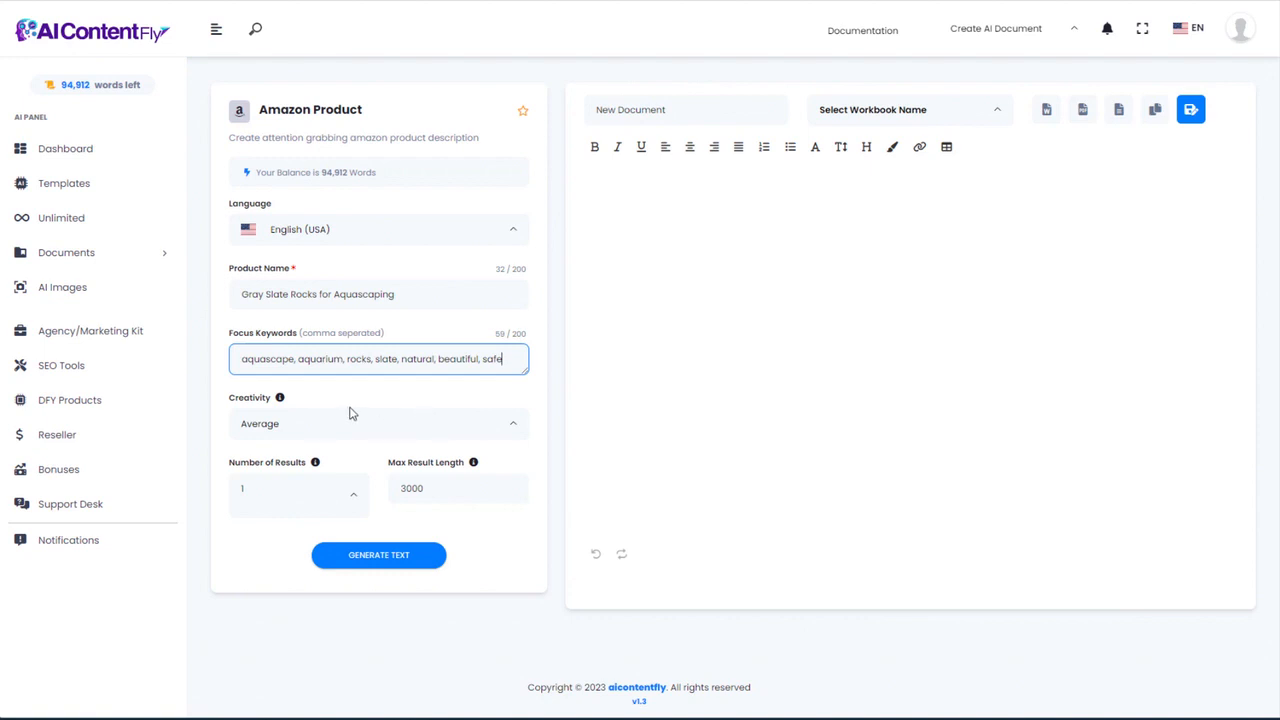
{"action": "left_click", "coordinate": [374, 555]}
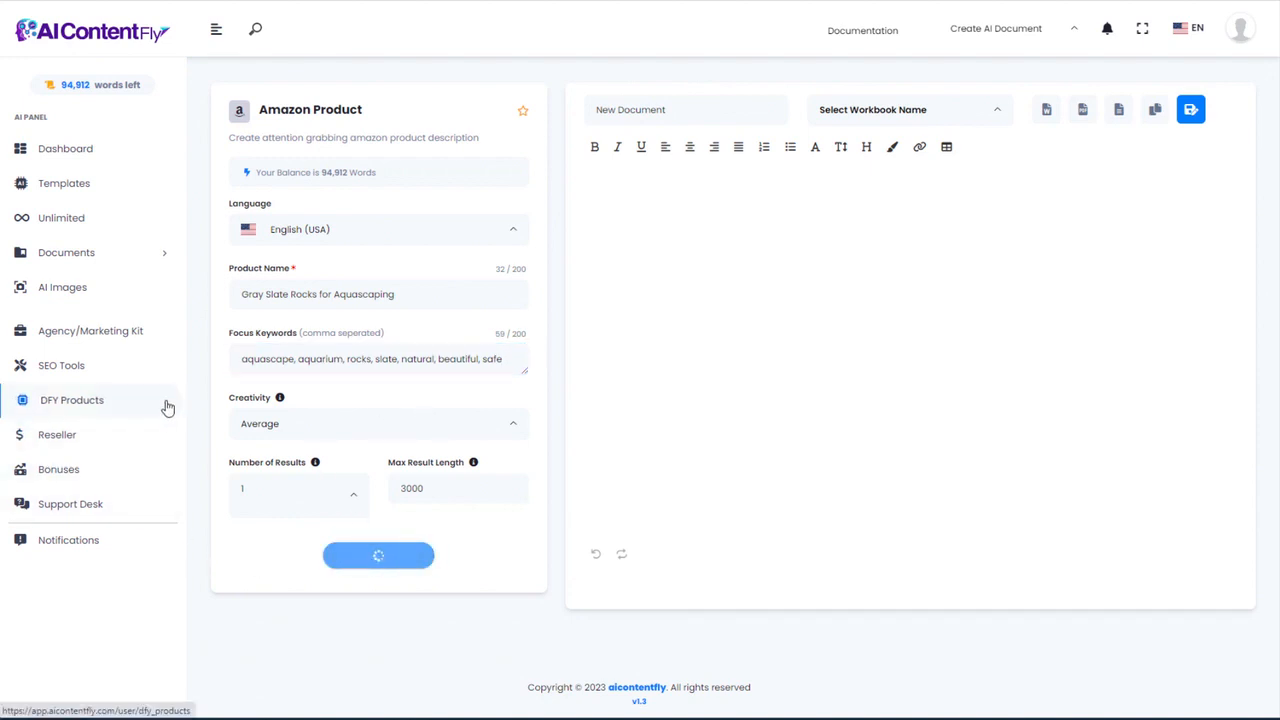
Step: Copy the whole generated Amazon product description and return to the template list
{"action": "left_click_drag", "start_coordinate": [750, 262], "coordinate": [588, 210]}
{"action": "key", "text": "ctrl+c"}
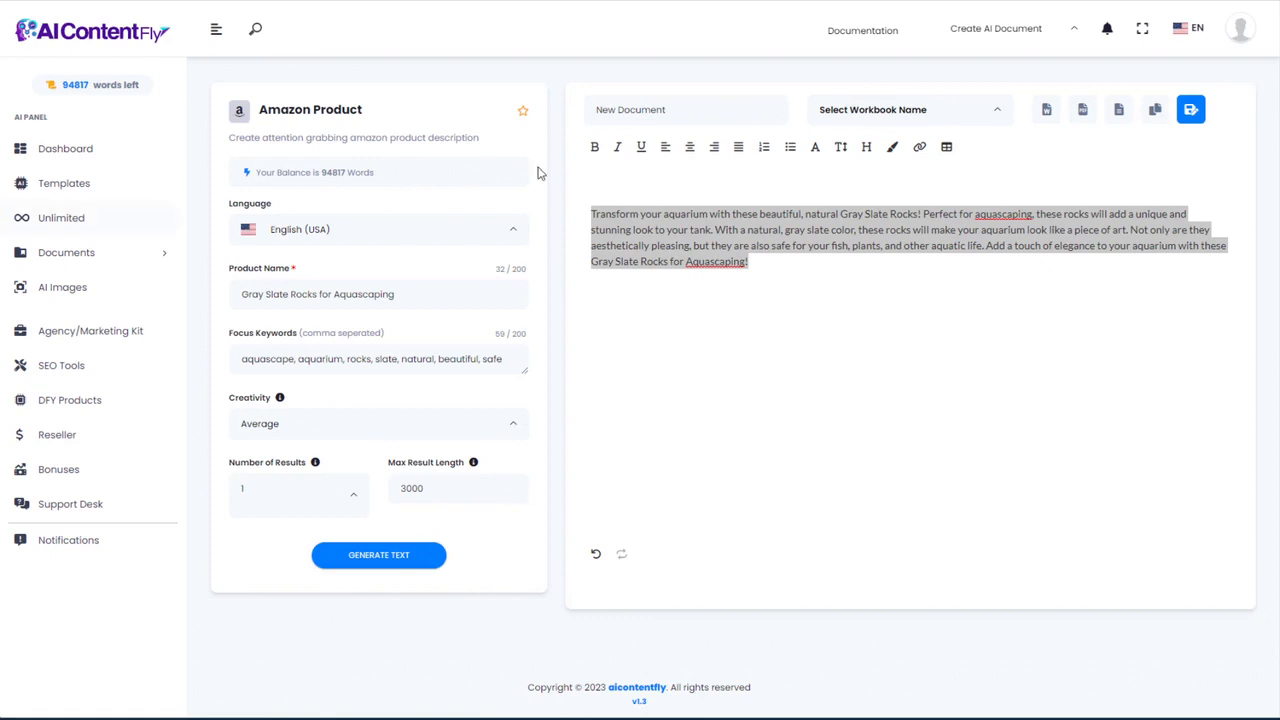
{"action": "key", "text": "alt+Left"}
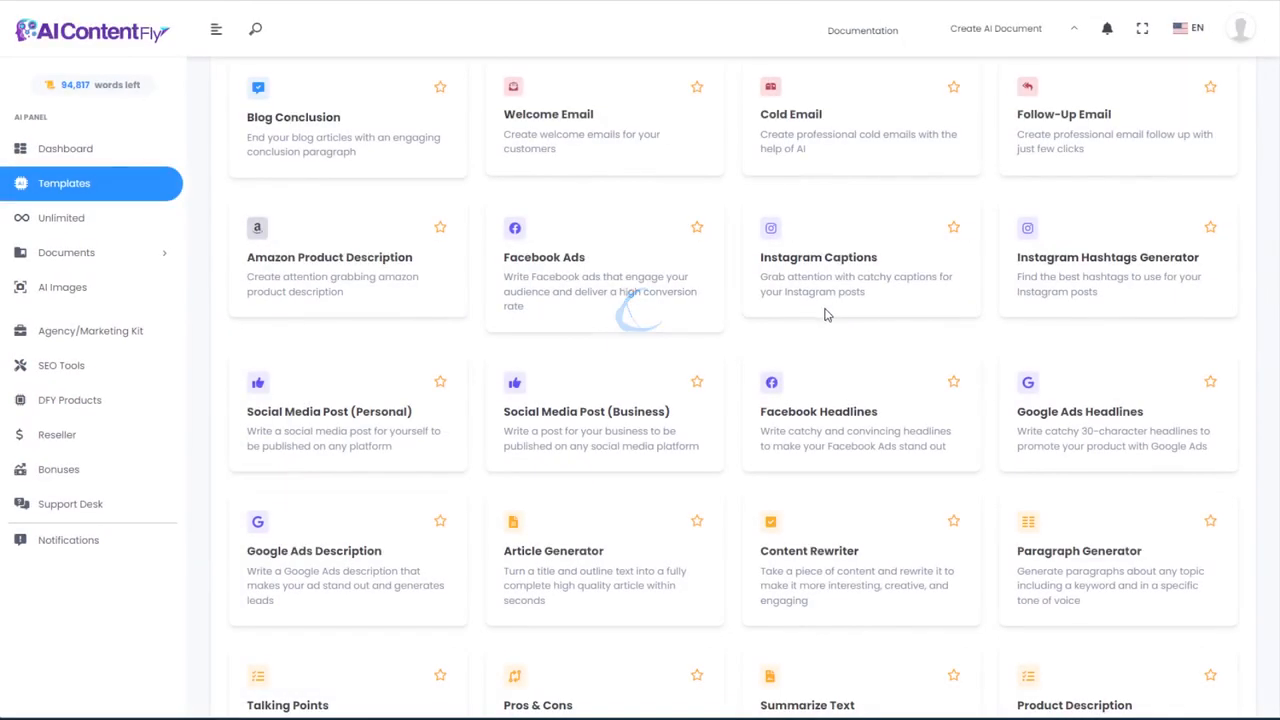
Step: Open the Facebook Ads template and enter product name "Gray Slate Rocks for Aquascaping" and audience "People who enjoy creating aquascapes in their aquariums"
{"action": "left_click", "coordinate": [595, 270]}
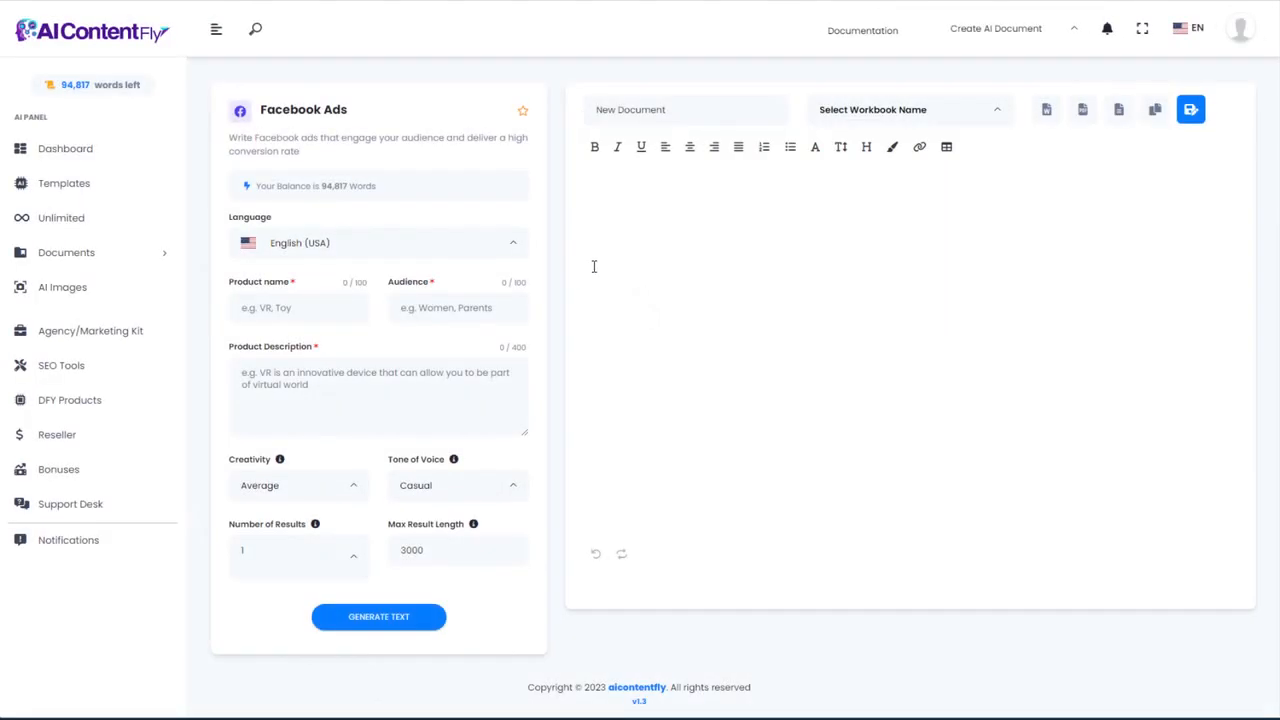
{"action": "left_click", "coordinate": [298, 307]}
{"action": "key", "text": "ctrl+v"}
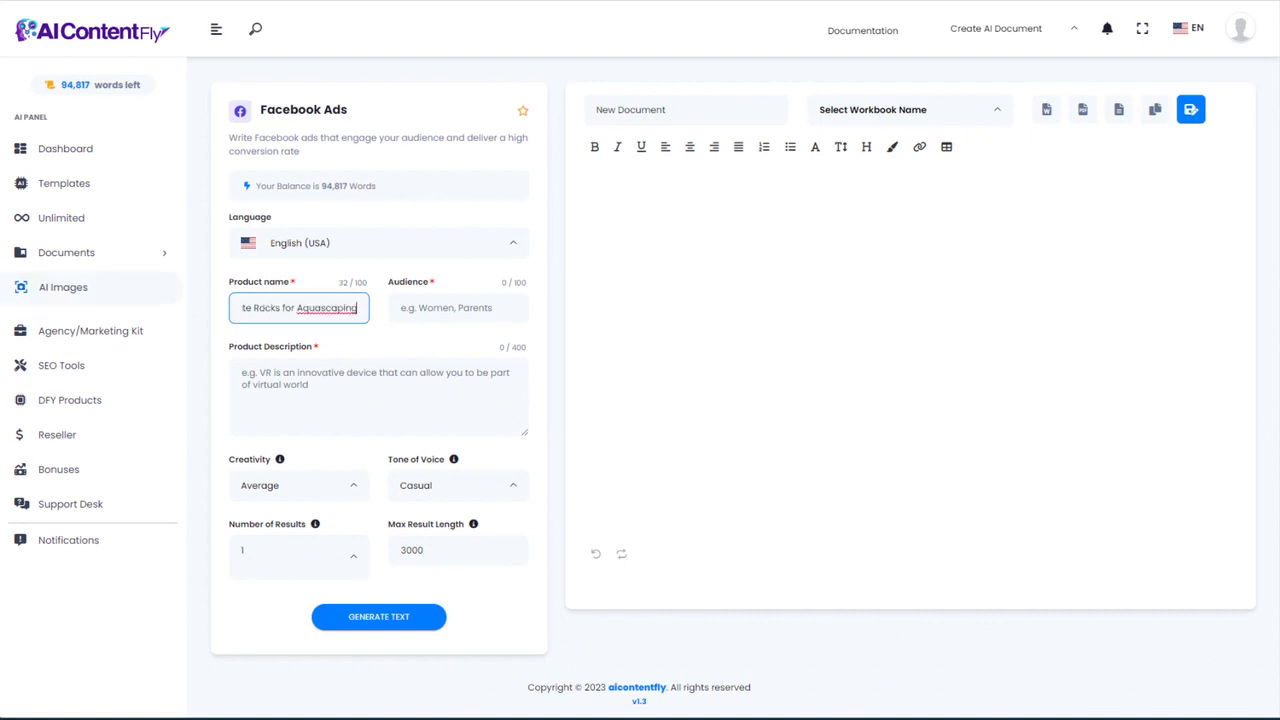
{"action": "key", "text": "alt+Tab"}
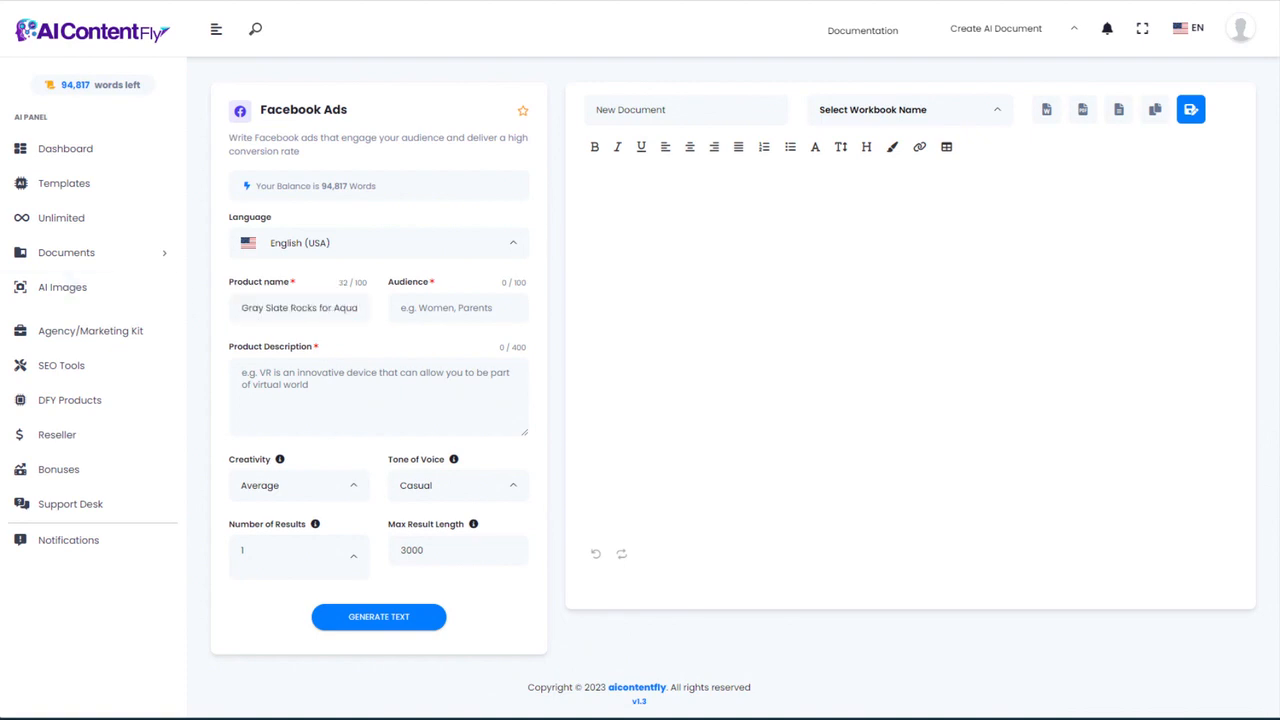
{"action": "left_click", "coordinate": [400, 312]}
{"action": "key", "text": "ctrl+v"}
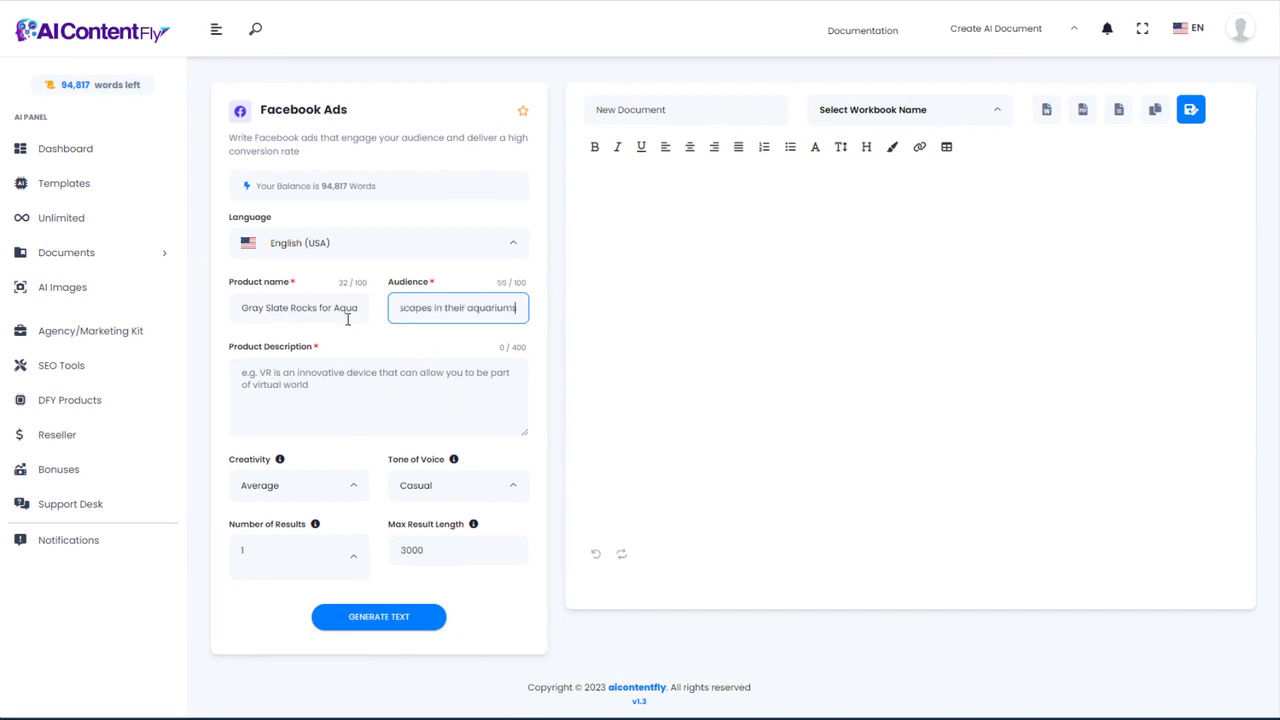
Step: Fill the product description with the copied Amazon text minus its cut-off final sentence, and generate the Facebook ad
{"action": "key", "text": "alt+Tab"}
{"action": "left_click", "coordinate": [270, 370]}
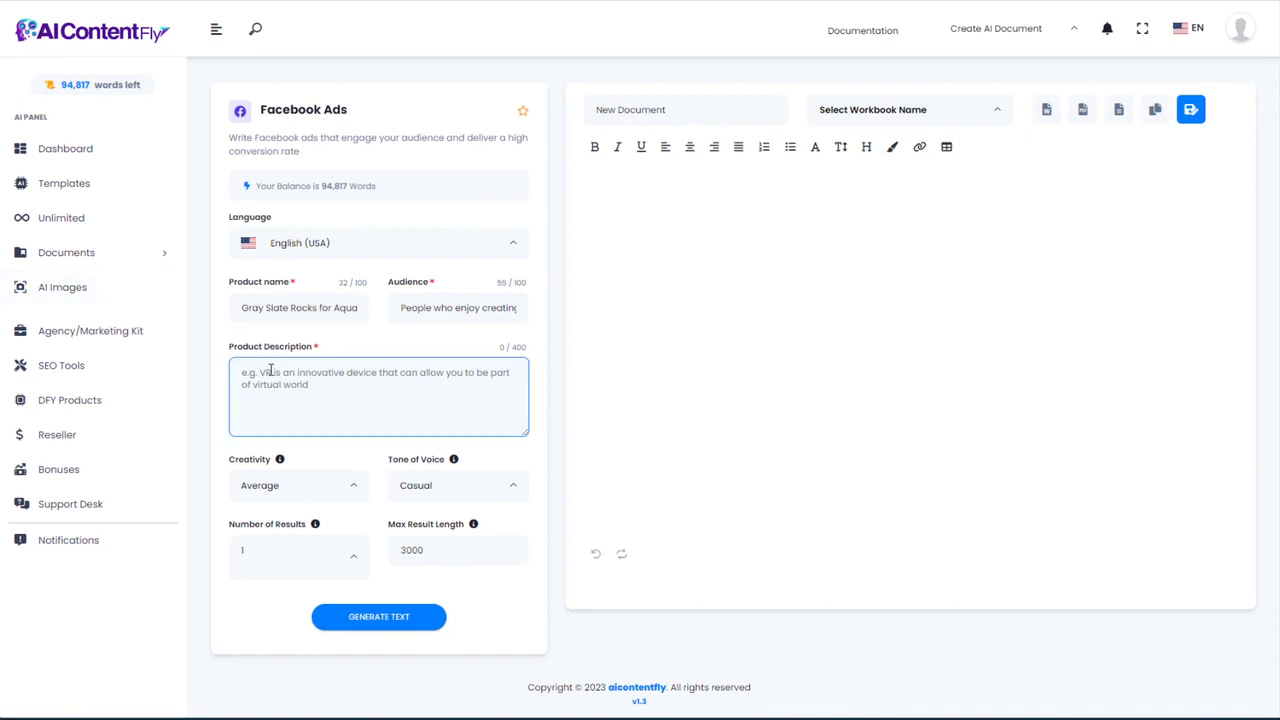
{"action": "key", "text": "ctrl+v"}
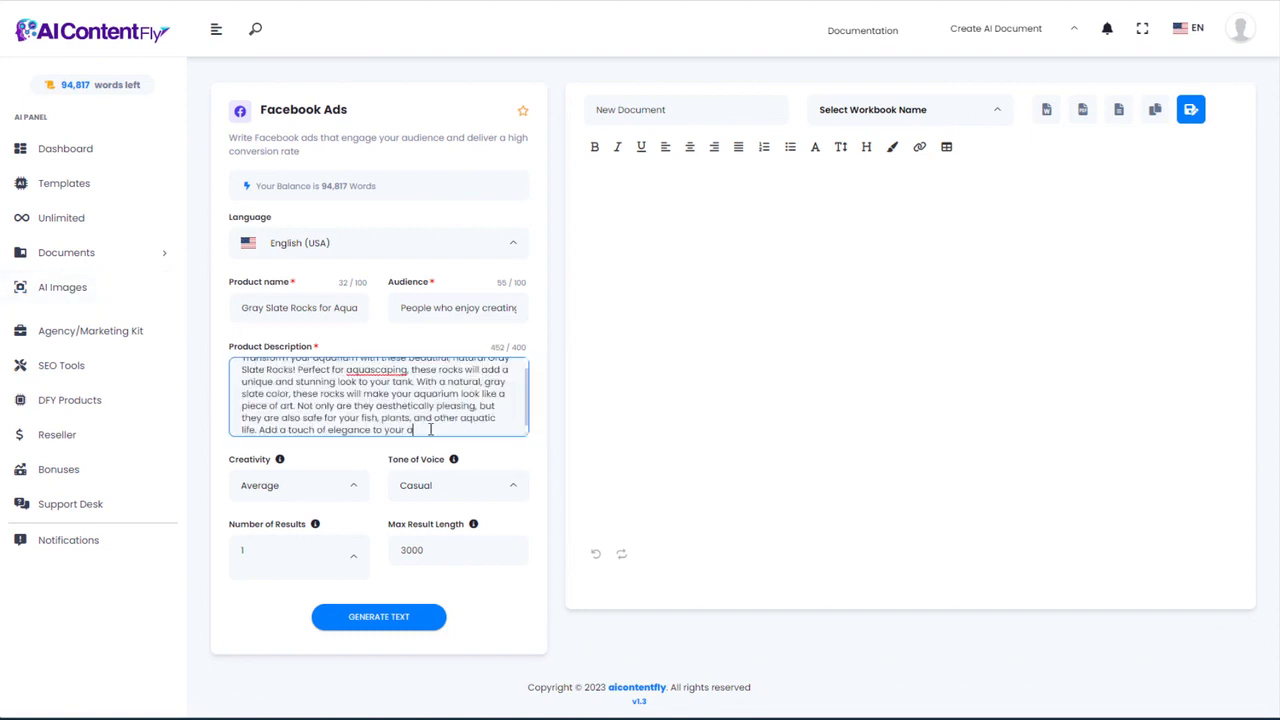
{"action": "left_click_drag", "start_coordinate": [427, 429], "coordinate": [261, 421]}
{"action": "key", "text": "BackSpace"}
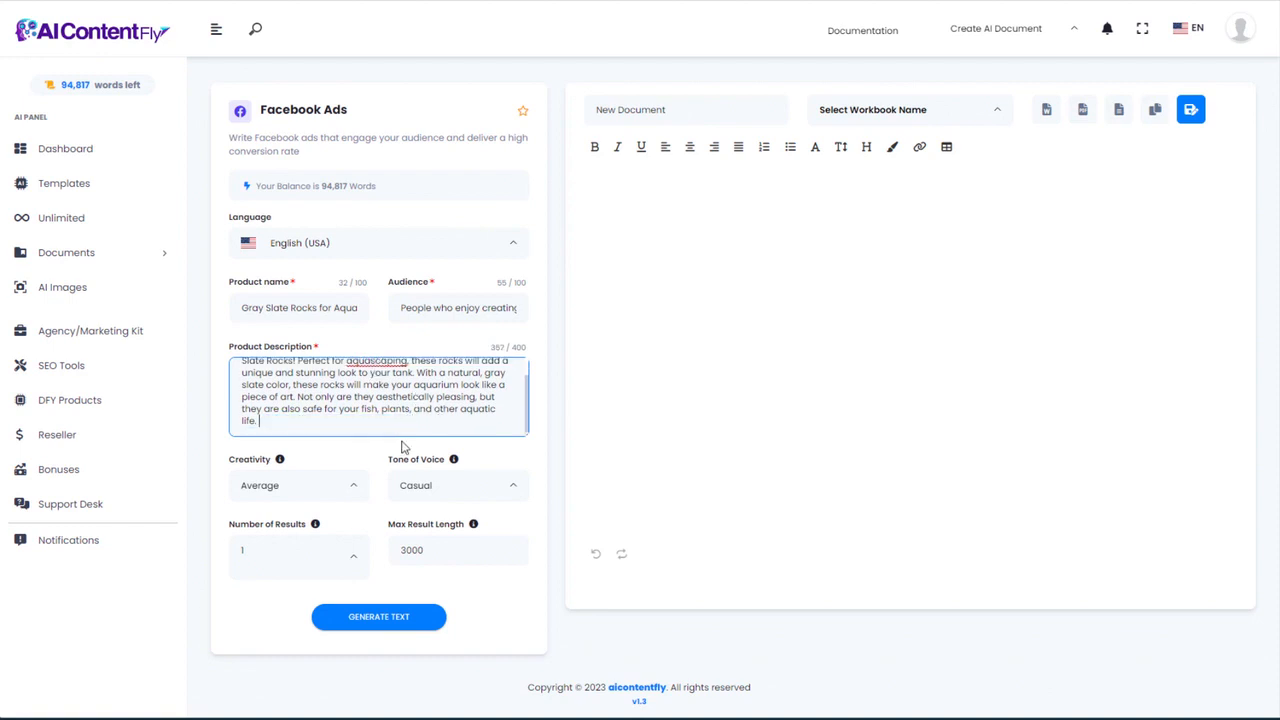
{"action": "left_click", "coordinate": [386, 628]}
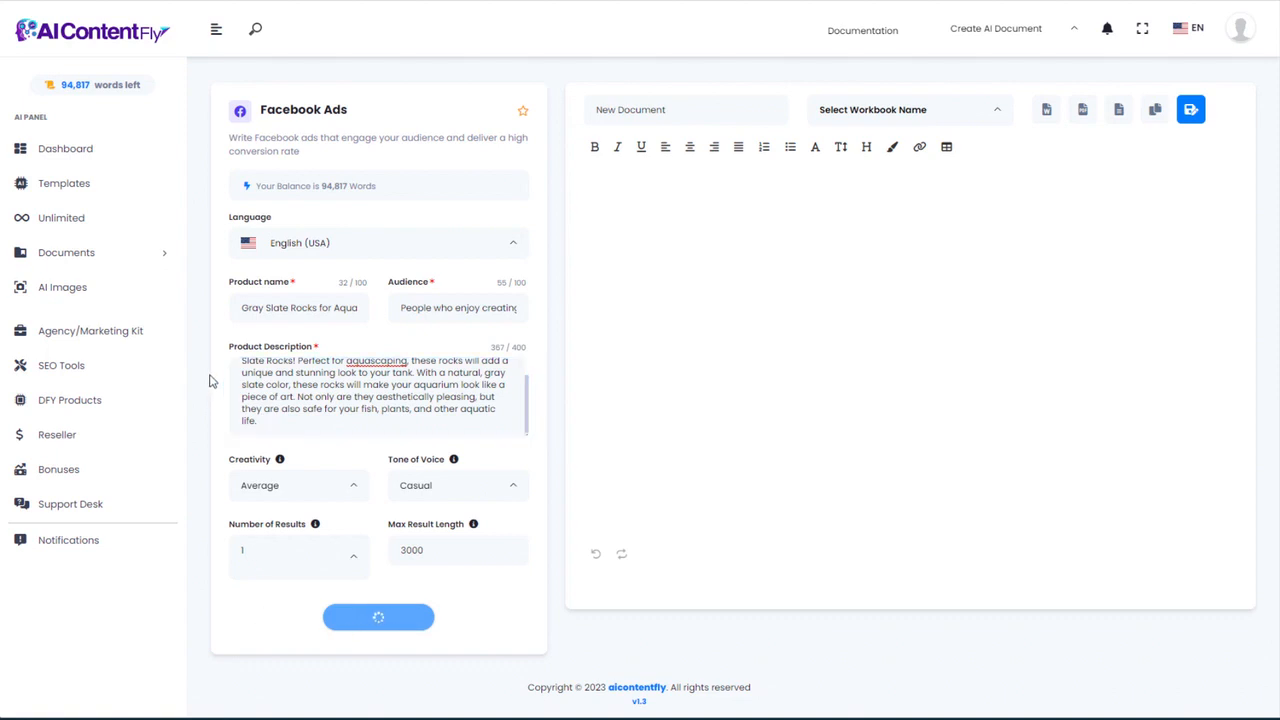
Step: Review the generated Facebook ad text by highlighting it, and return to the template list
{"action": "left_click_drag", "start_coordinate": [1104, 246], "coordinate": [1142, 262]}
{"action": "left_click", "coordinate": [633, 215]}
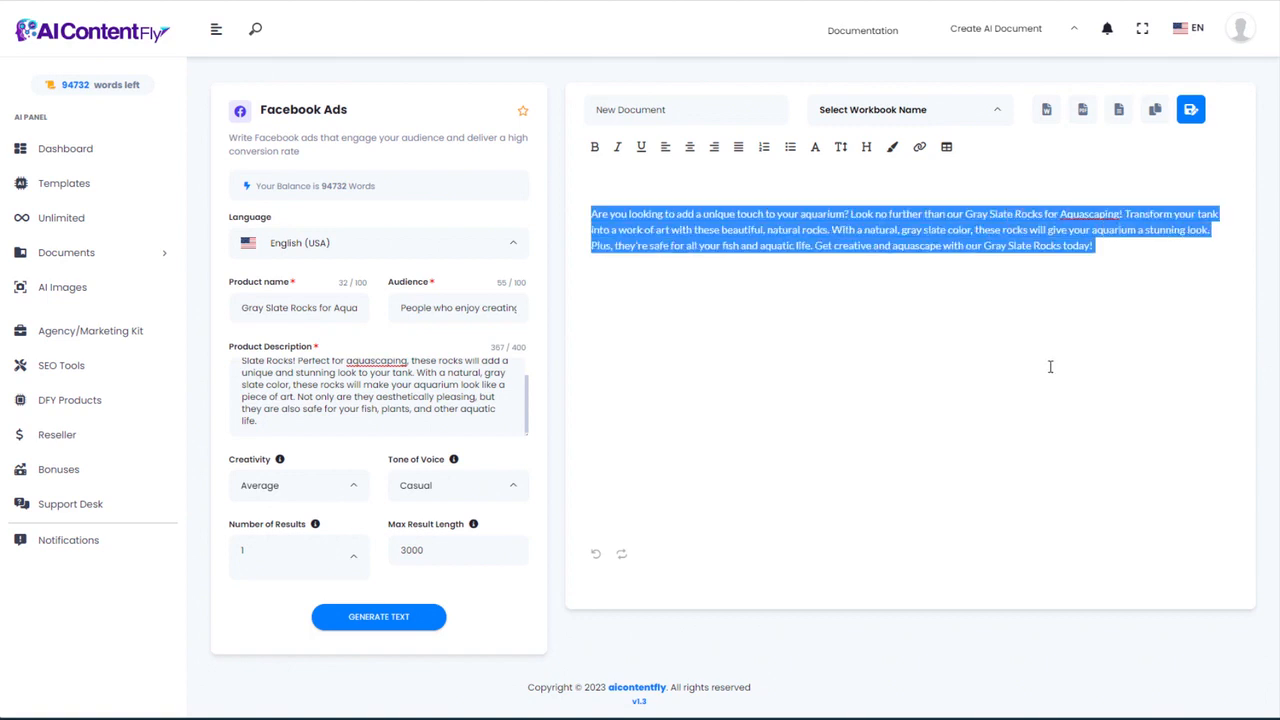
{"action": "key", "text": "alt+Left"}
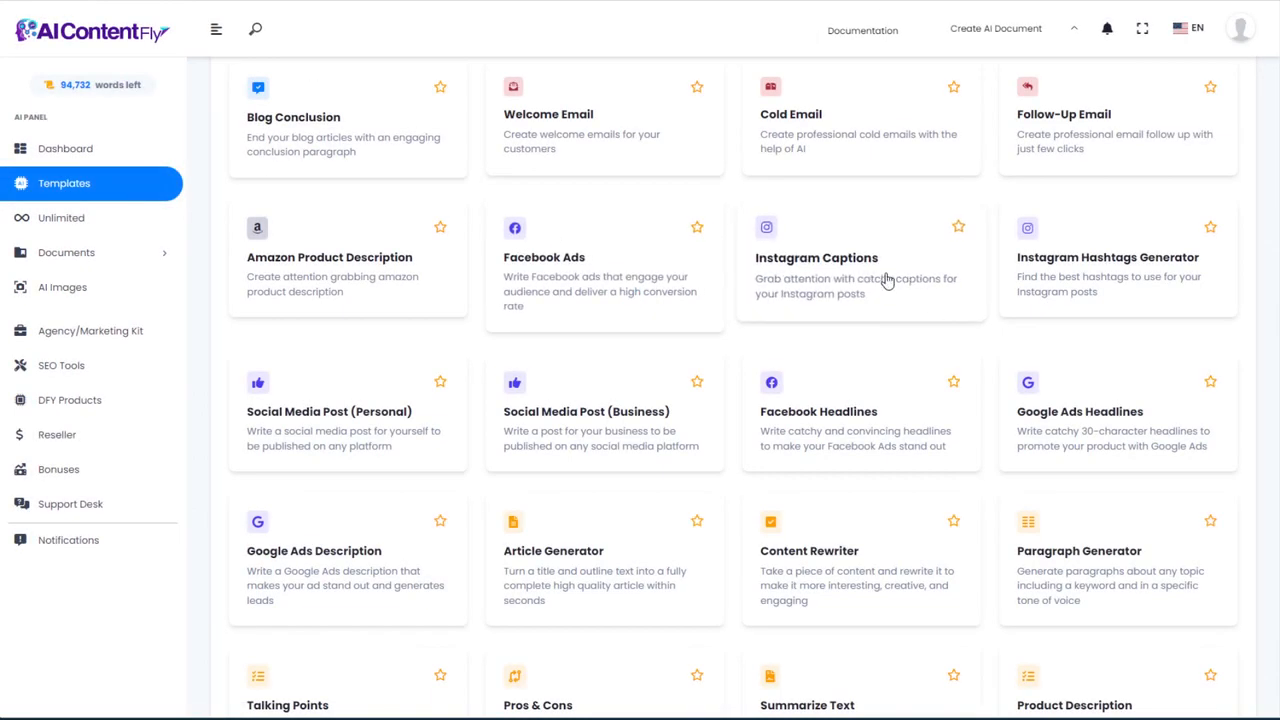
Step: Generate Instagram captions for "How to get started with aquascaping, for beginners who are interested in learning how to create an aquascape in an aquarium."
{"action": "left_click", "coordinate": [877, 277]}
{"action": "left_click", "coordinate": [286, 295]}
{"action": "type", "text": "How to get started with aquascaping, for beginners who are interested in learning how to create an aquascape in an aquarium"}
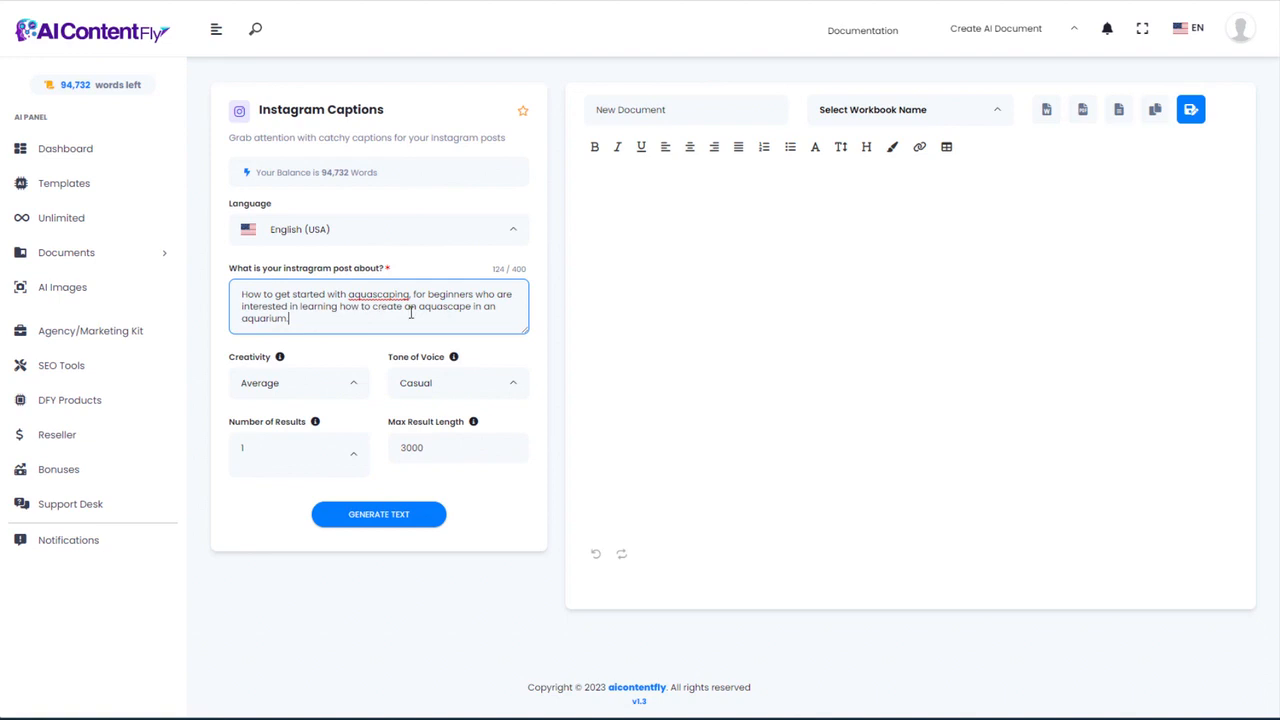
{"action": "left_click", "coordinate": [391, 516]}
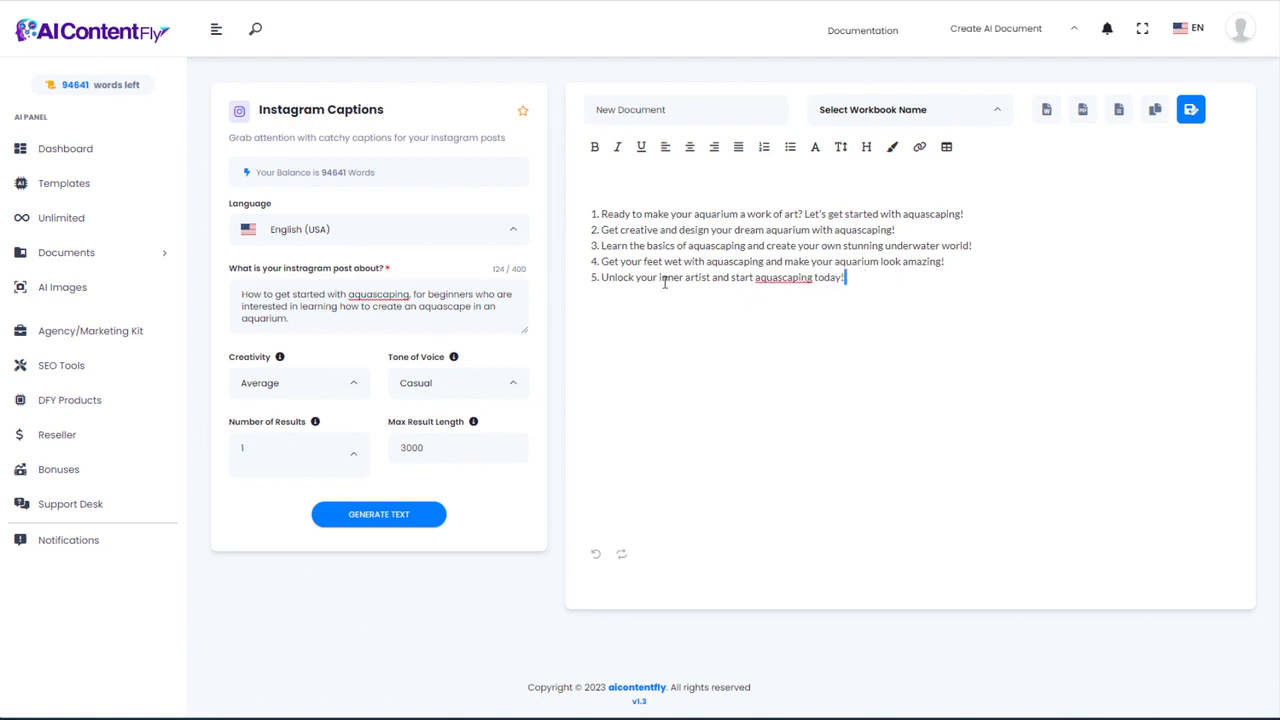
Step: Review the generated Instagram captions and return to the template list
{"action": "left_click_drag", "start_coordinate": [846, 277], "coordinate": [607, 218]}
{"action": "left_click", "coordinate": [614, 219]}
{"action": "left_click", "coordinate": [680, 245]}
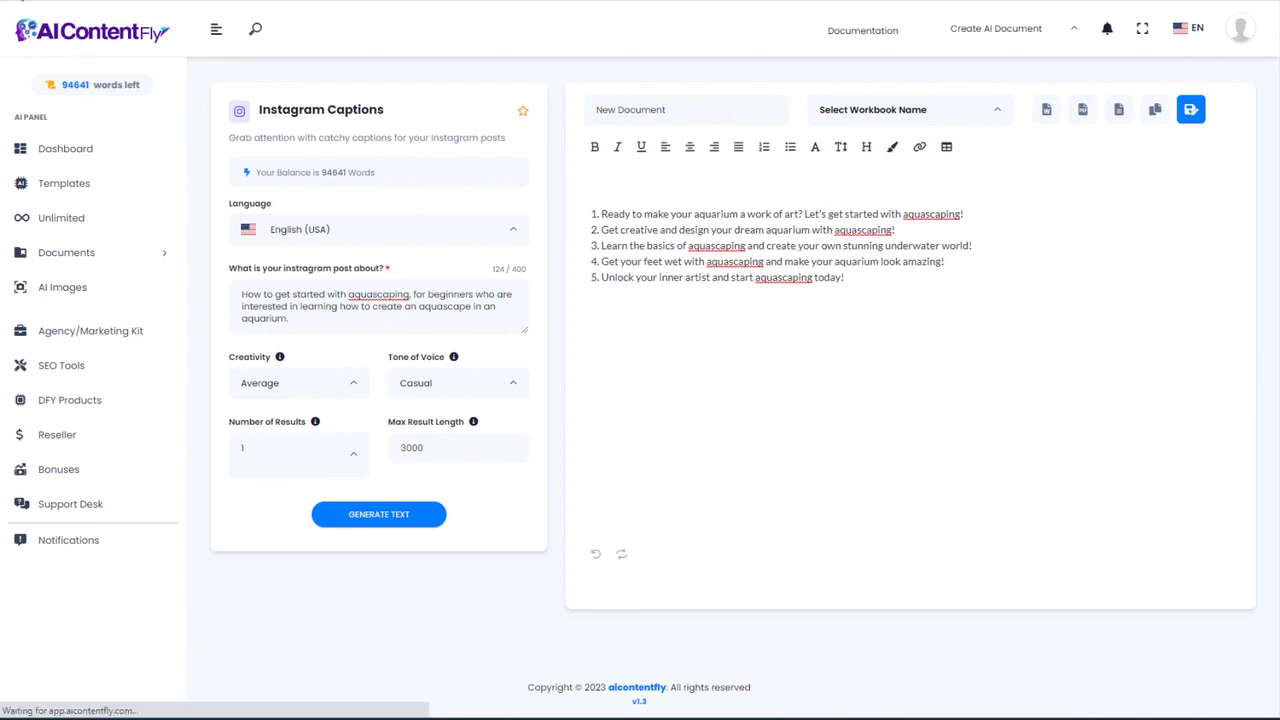
{"action": "left_click", "coordinate": [64, 183]}
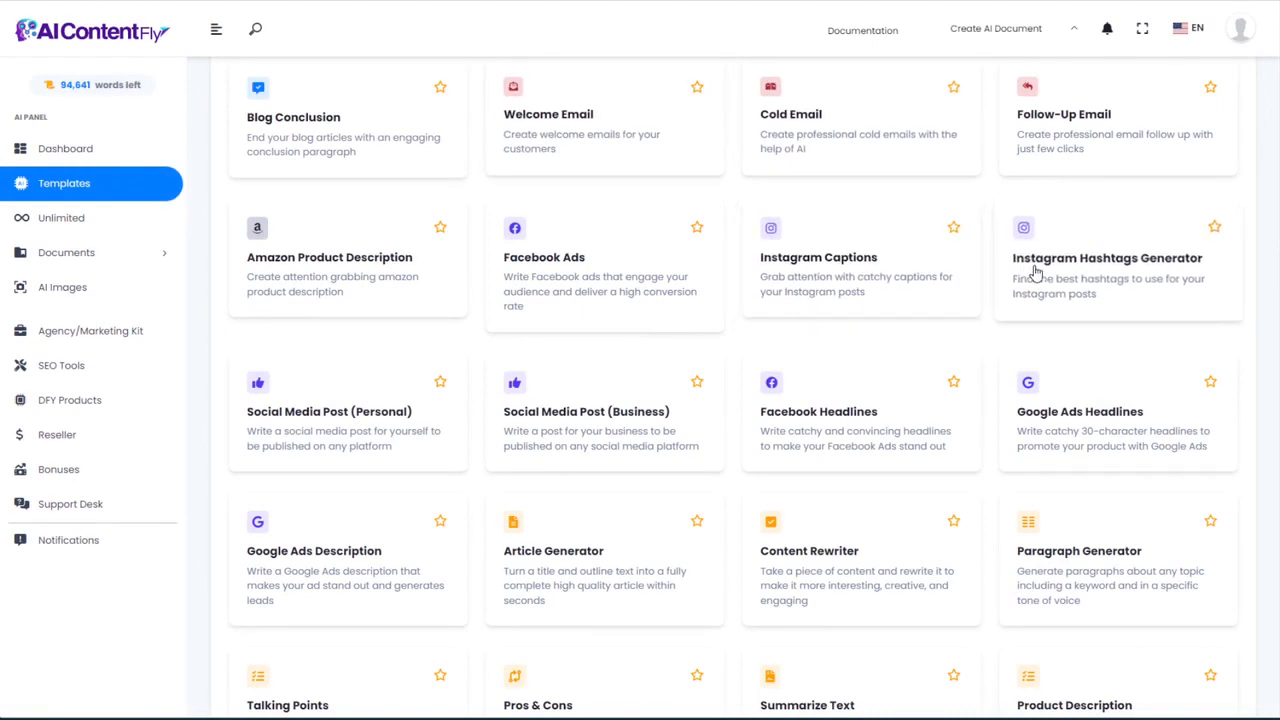
Step: Open the Instagram Hashtags Generator template and generate hashtags for the keyword "aquascape"
{"action": "left_click", "coordinate": [1068, 272]}
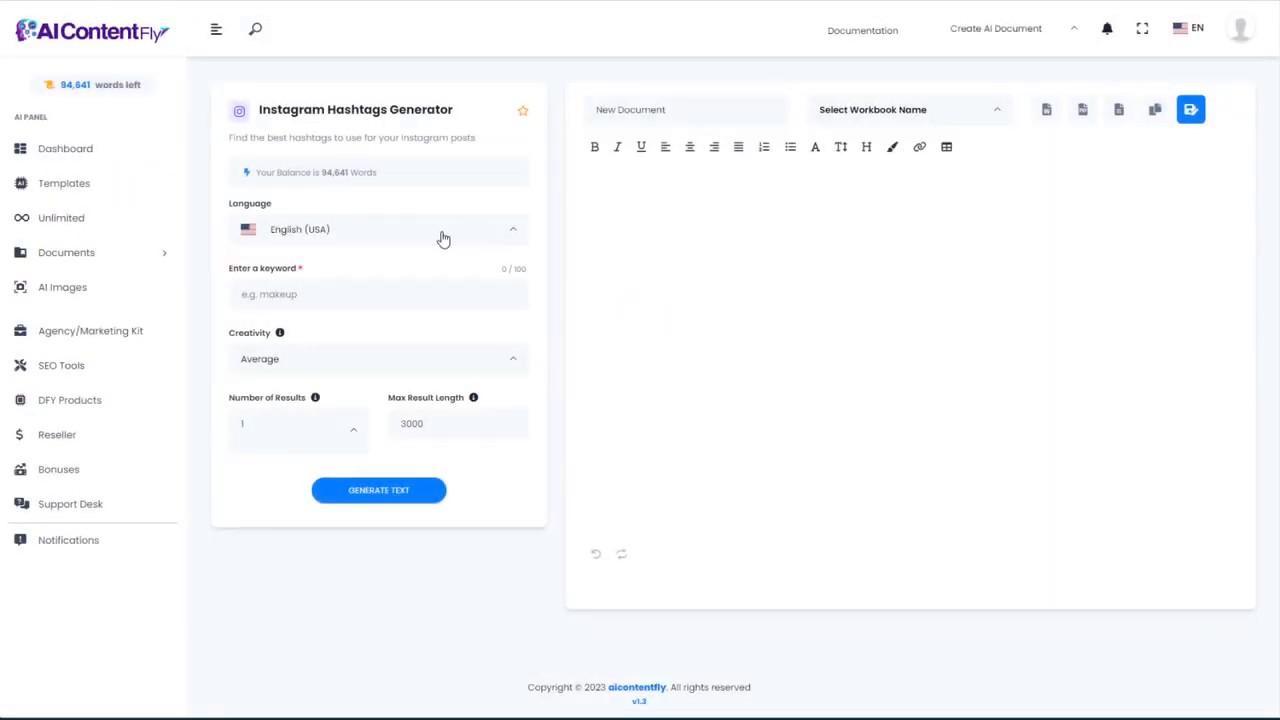
{"action": "left_click", "coordinate": [238, 292]}
{"action": "type", "text": "aquascape"}
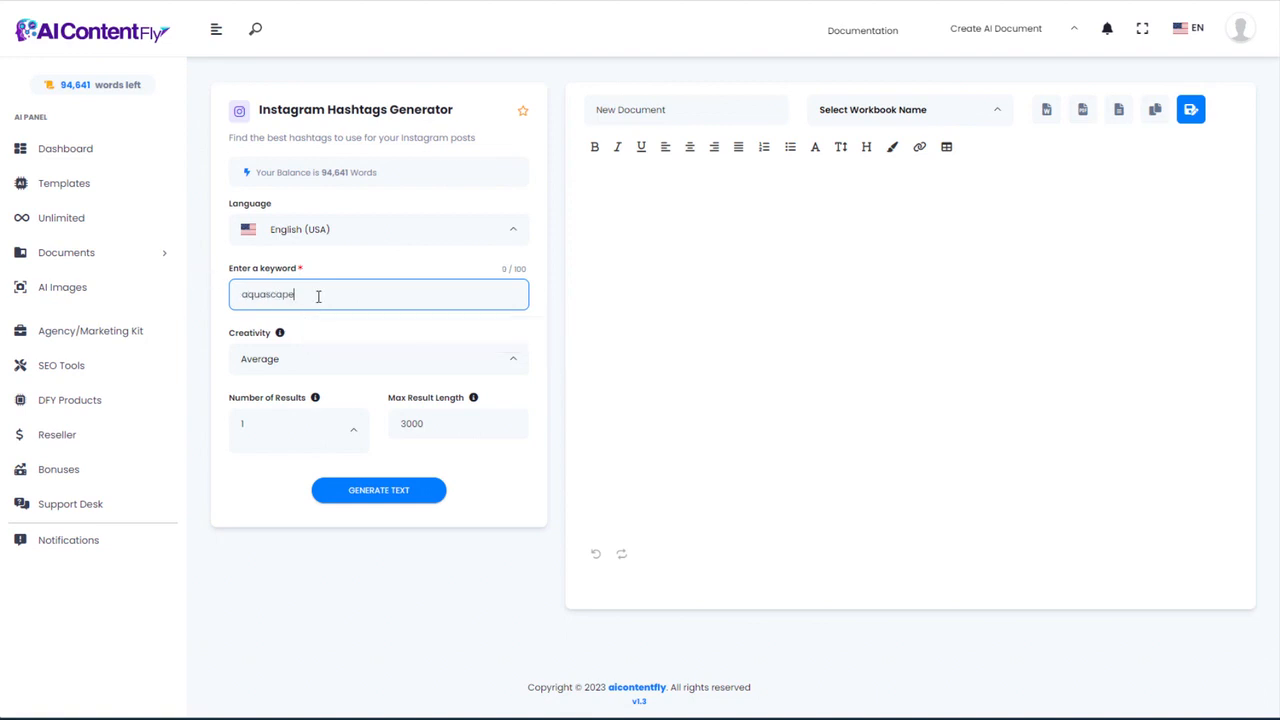
{"action": "left_click", "coordinate": [386, 490]}
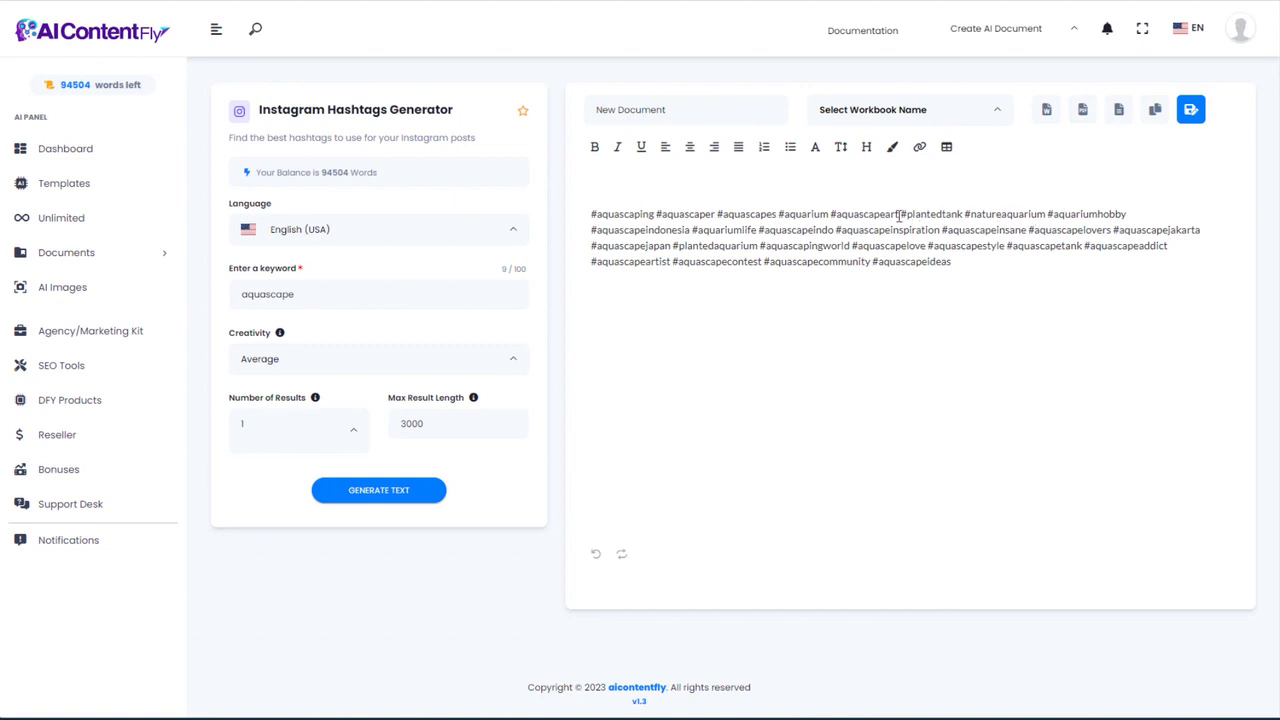
Step: Review the generated Instagram hashtags by highlighting "#plantedtank", and return to the template list
{"action": "left_click_drag", "start_coordinate": [902, 214], "coordinate": [963, 211]}
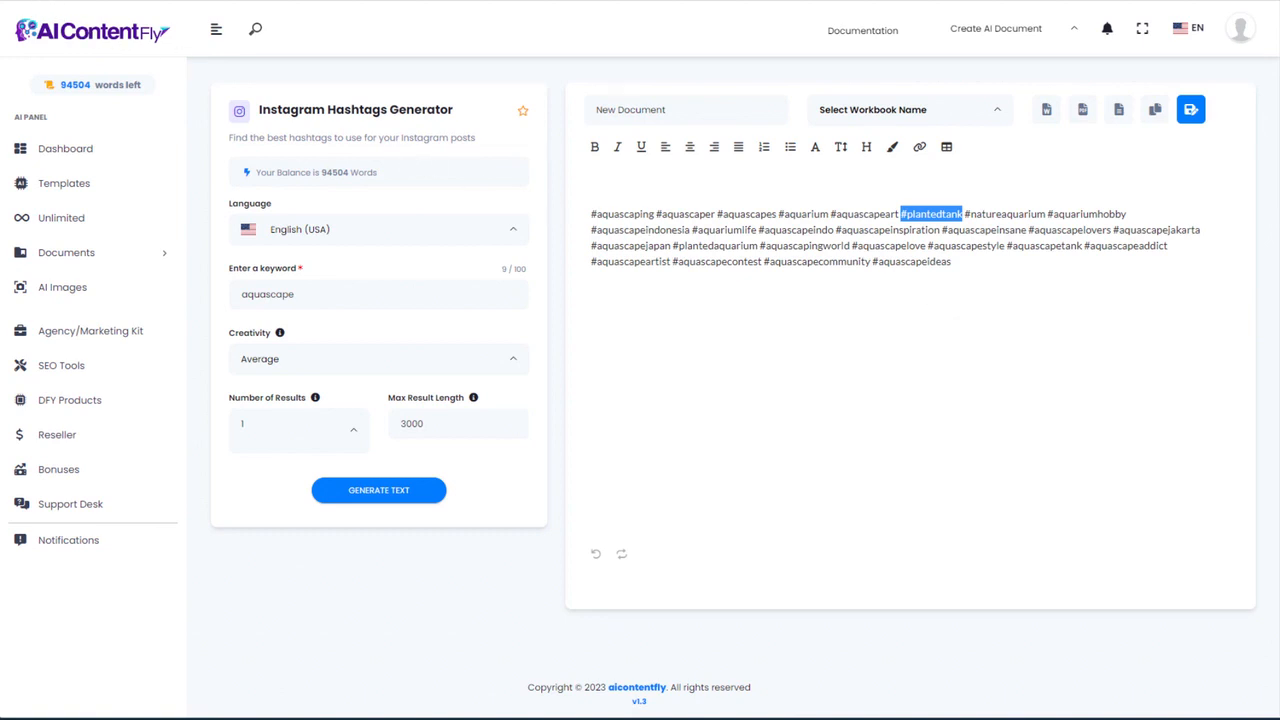
{"action": "left_click", "coordinate": [16, 1]}
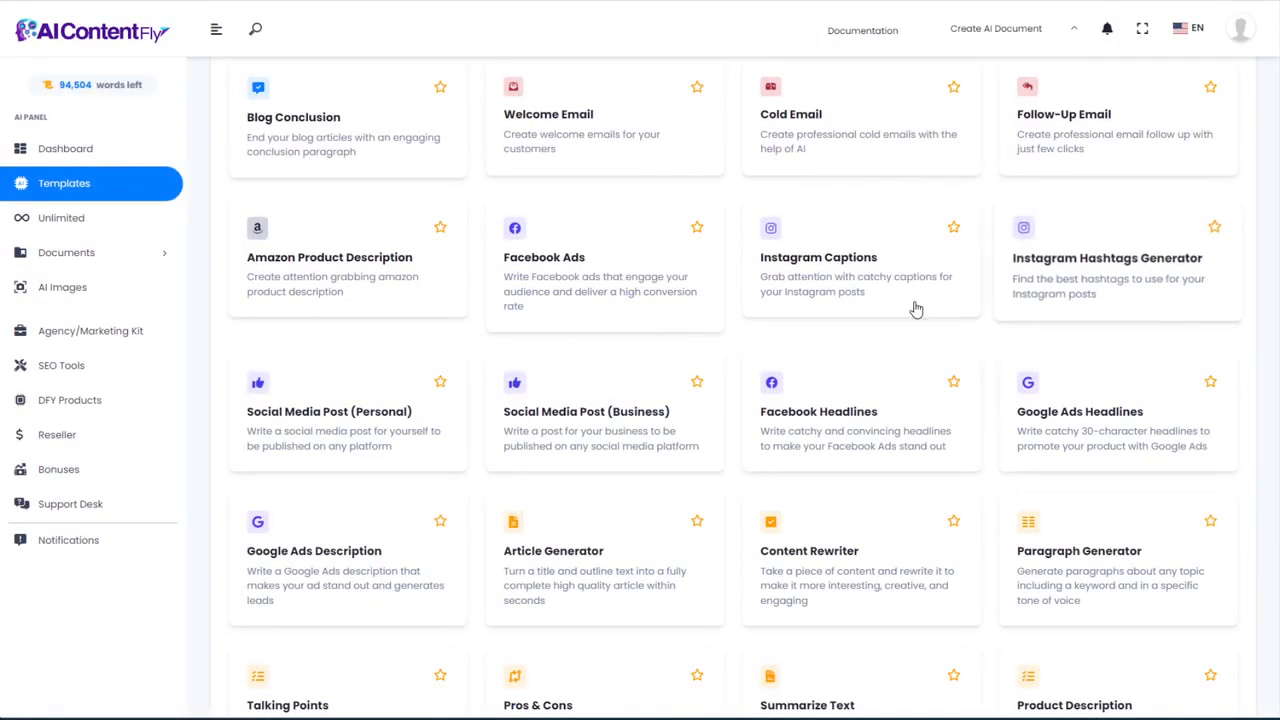
Step: Generate a personal social media post about "My new aquascape that I created in my aquarium."
{"action": "left_click", "coordinate": [308, 430]}
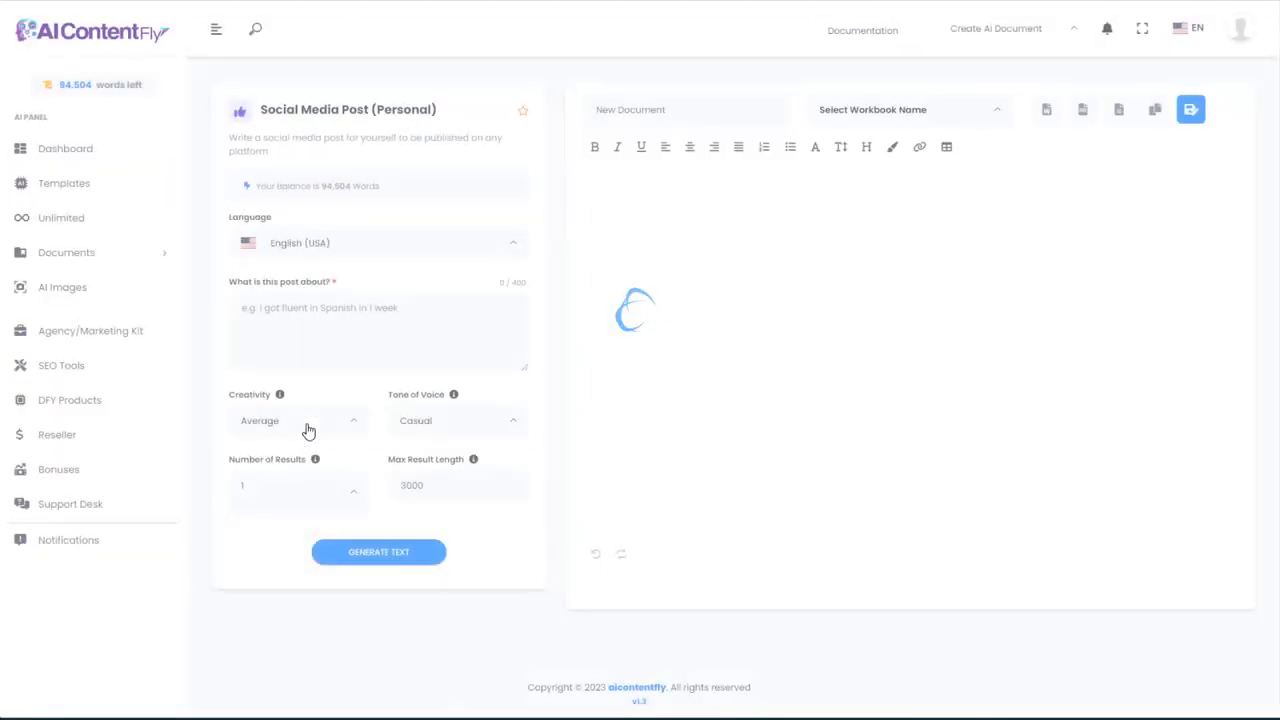
{"action": "left_click", "coordinate": [304, 308]}
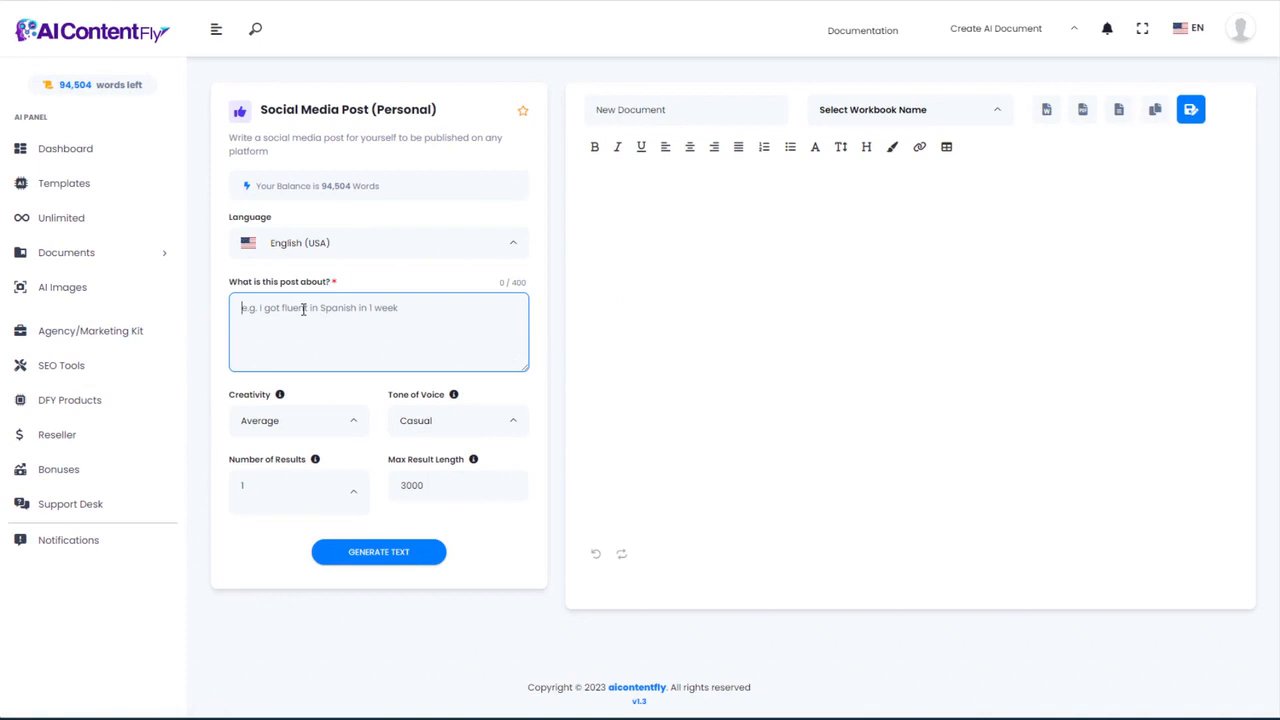
{"action": "type", "text": "My new aquascape that I created in my aquarium."}
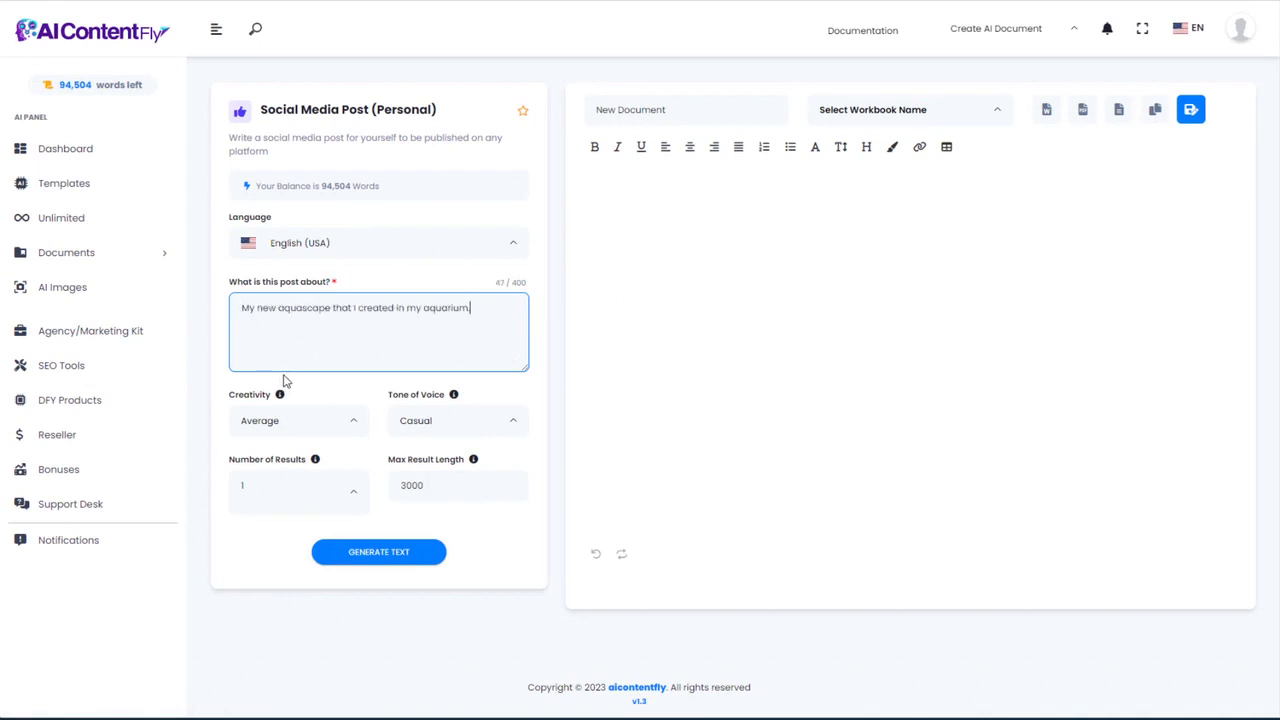
{"action": "left_click", "coordinate": [382, 554]}
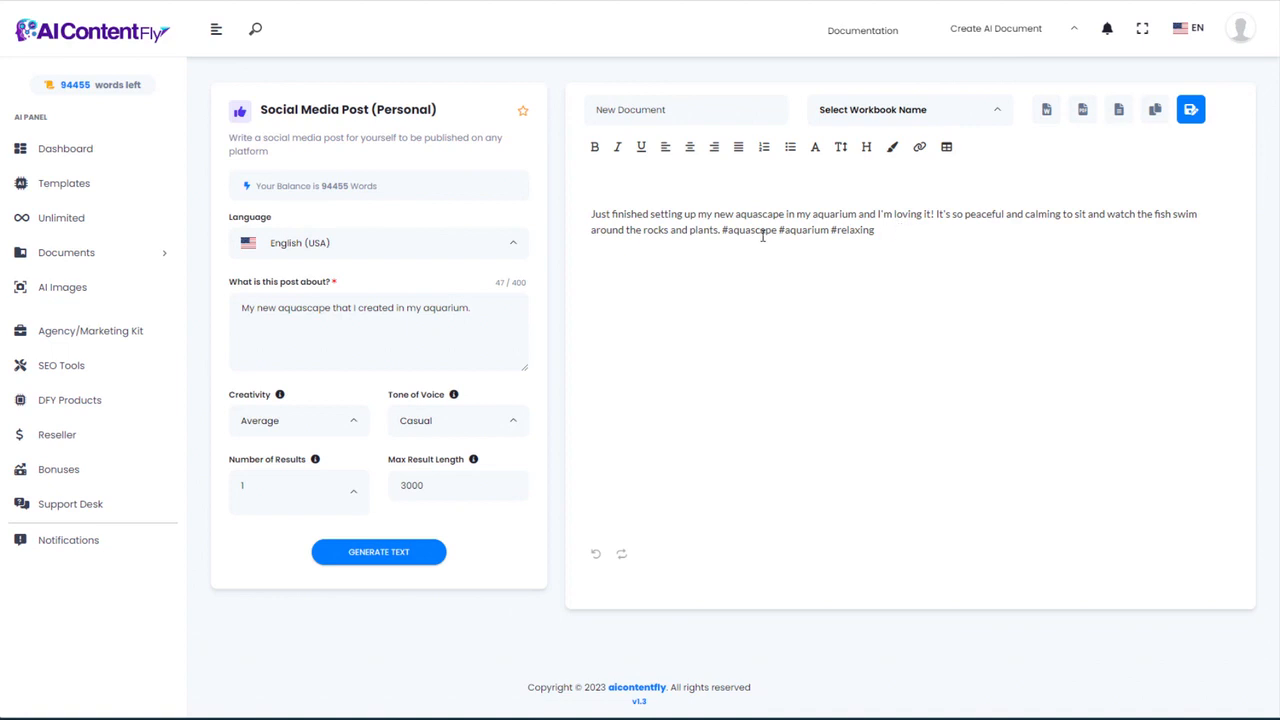
Step: Review the hashtags at the end of the generated personal post and return to the template list
{"action": "left_click_drag", "start_coordinate": [892, 230], "coordinate": [720, 232]}
{"action": "left_click", "coordinate": [716, 262]}
{"action": "key", "text": "alt+Left"}
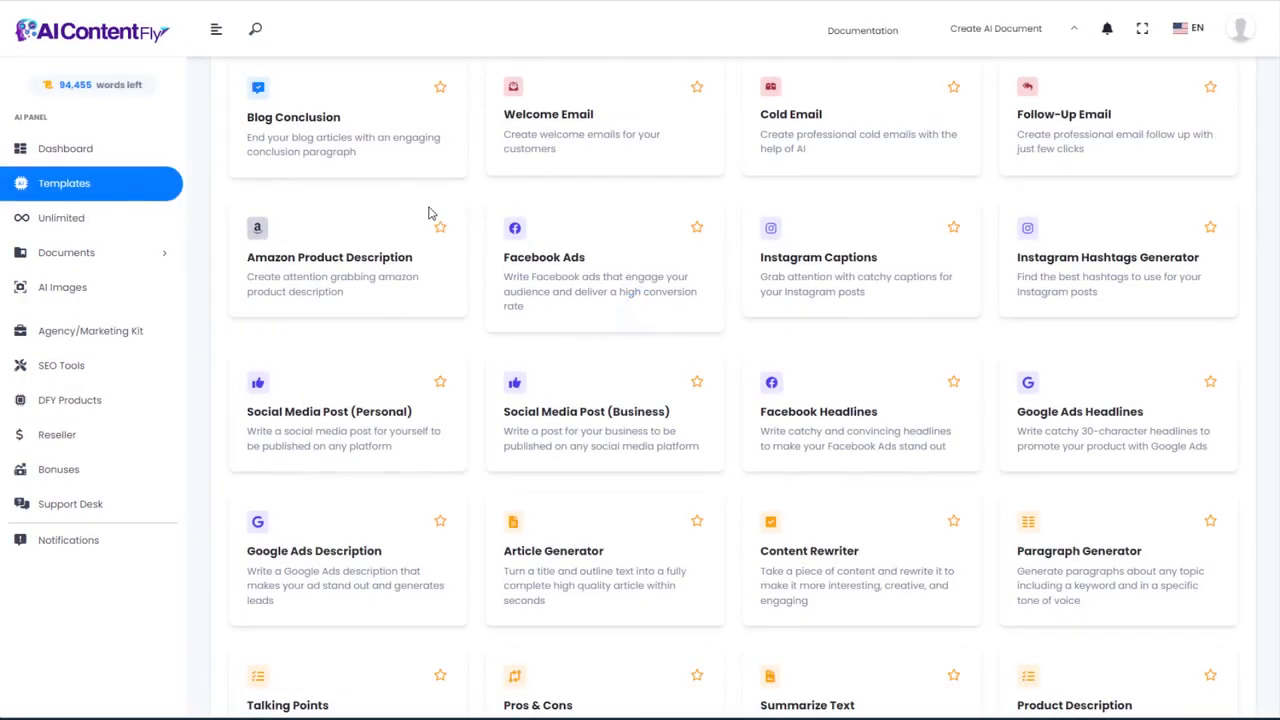
Step: Open the Social Media Post (Business) template and enter company name "Eric's Aquascaping" with a description covering its aquascaping supplies and aquascape design services
{"action": "left_click", "coordinate": [575, 435]}
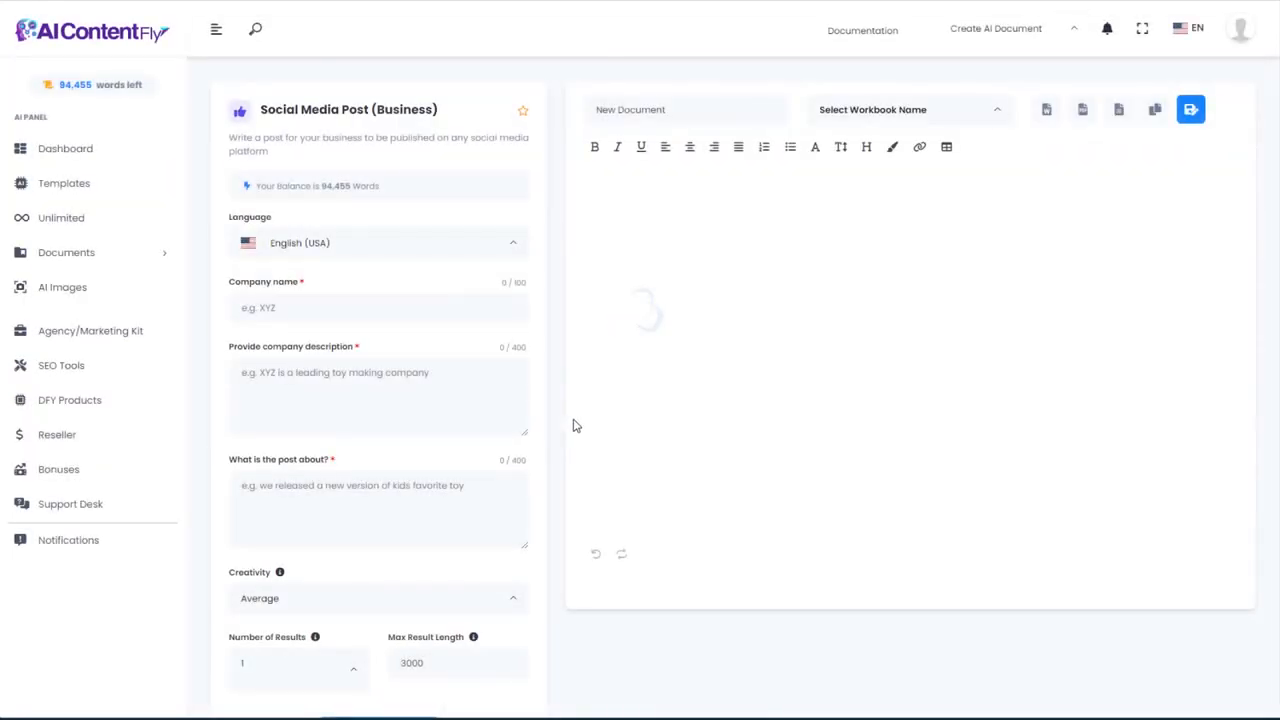
{"action": "left_click", "coordinate": [382, 301]}
{"action": "scroll", "coordinate": [382, 301], "scroll_direction": "down", "scroll_amount": 1}
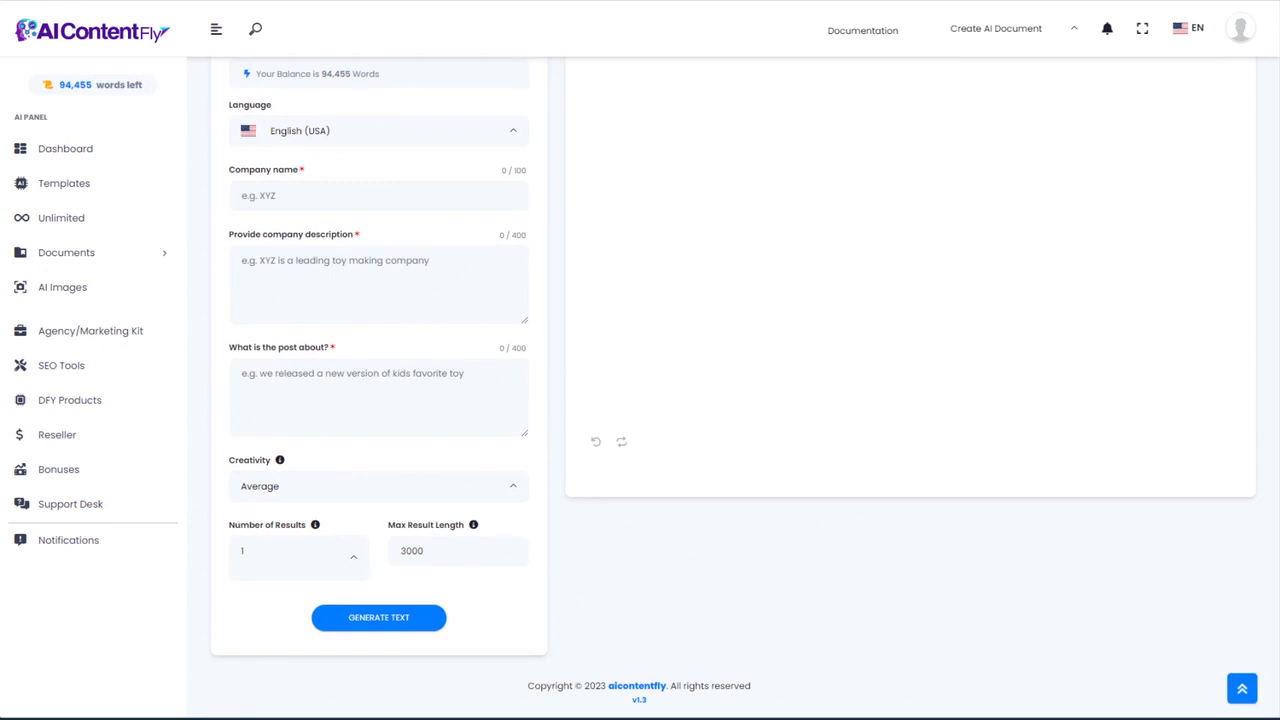
{"action": "left_click", "coordinate": [286, 191]}
{"action": "type", "text": "Eric's Aquascaping"}
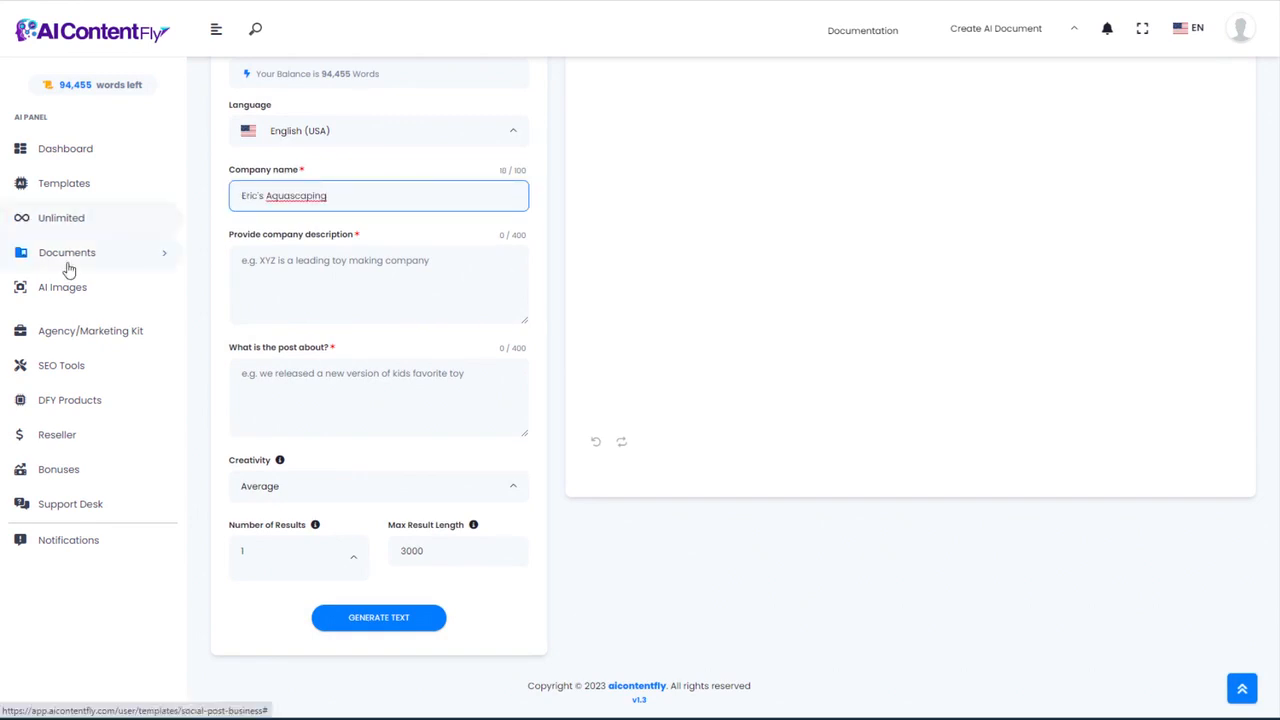
{"action": "left_click", "coordinate": [299, 268]}
{"action": "type", "text": "We help aquascaping enthusiasts build the best underwater environments in their aquariums. We sell aquascaping supplies and provide design services for aquascapes."}
Step: Generate the post for "How to get started with aquascaping, for beginners who are interested in learning how to create an aquascape in an aquarium."
{"action": "left_click", "coordinate": [288, 376]}
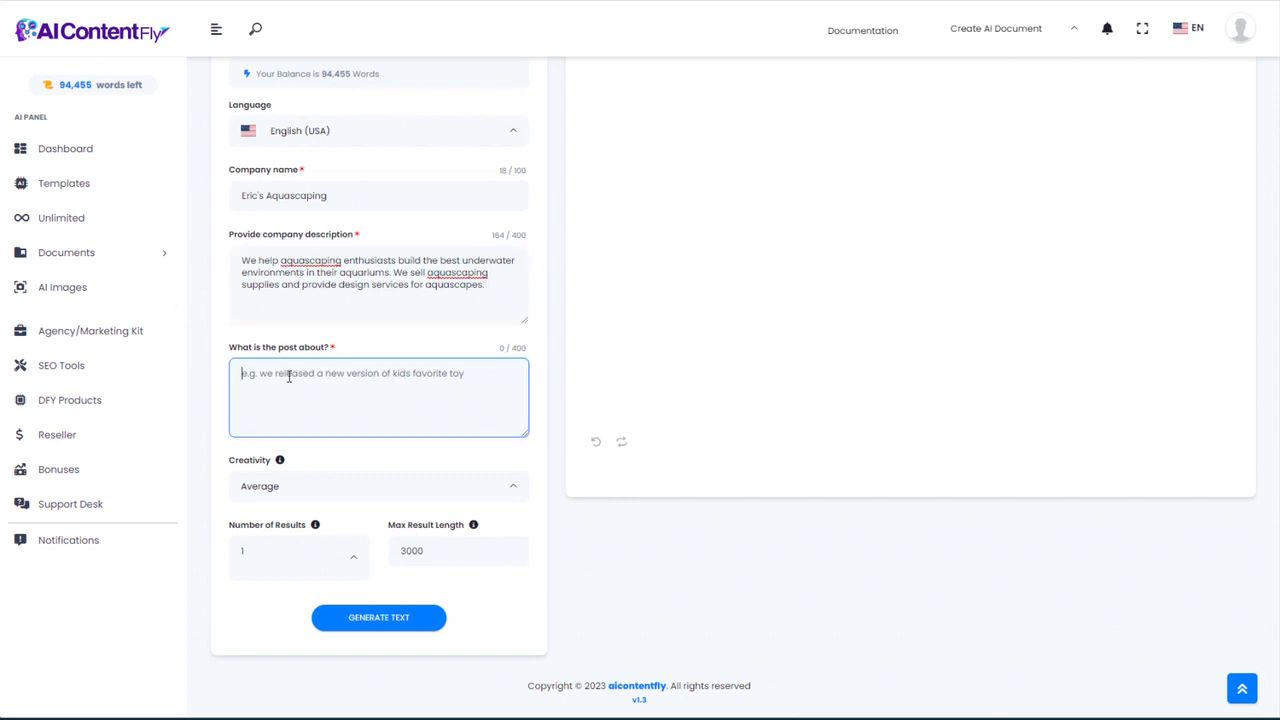
{"action": "type", "text": "How to get started with aquascaping, for beginners who are interested in learning how to create an aquascape in an aquarium."}
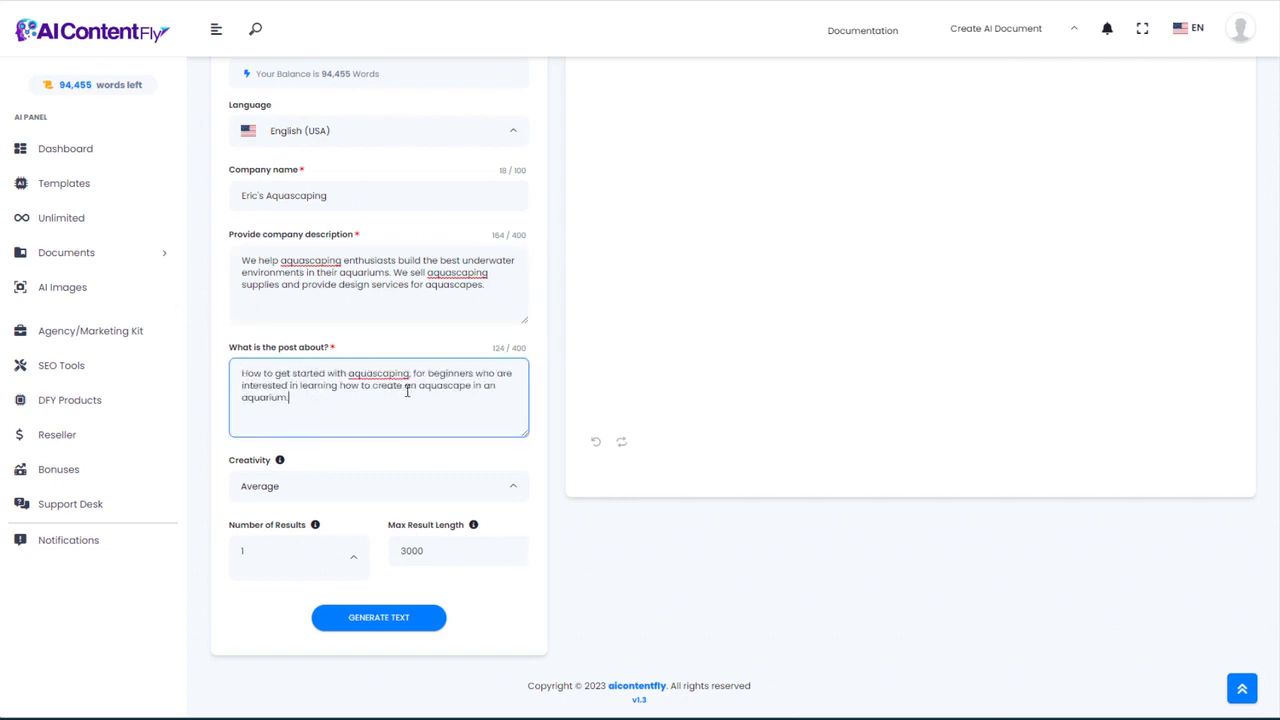
{"action": "left_click", "coordinate": [372, 620]}
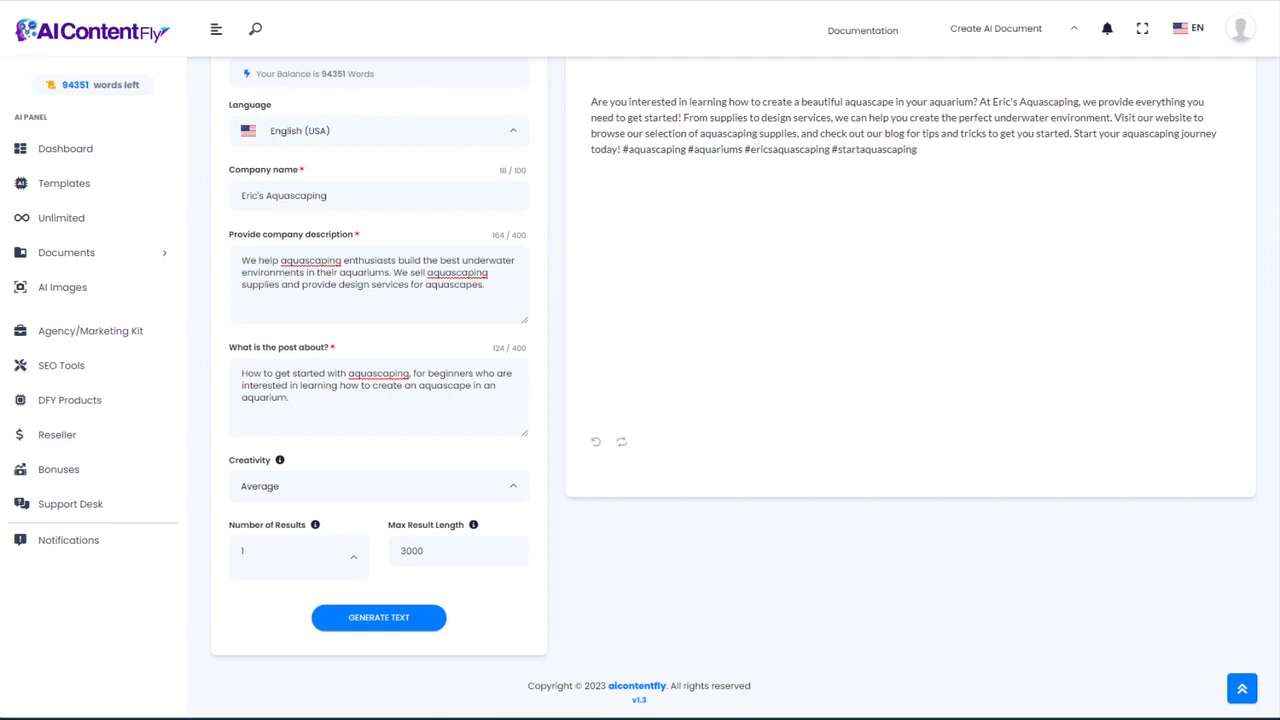
{"action": "key", "text": "alt+Left"}
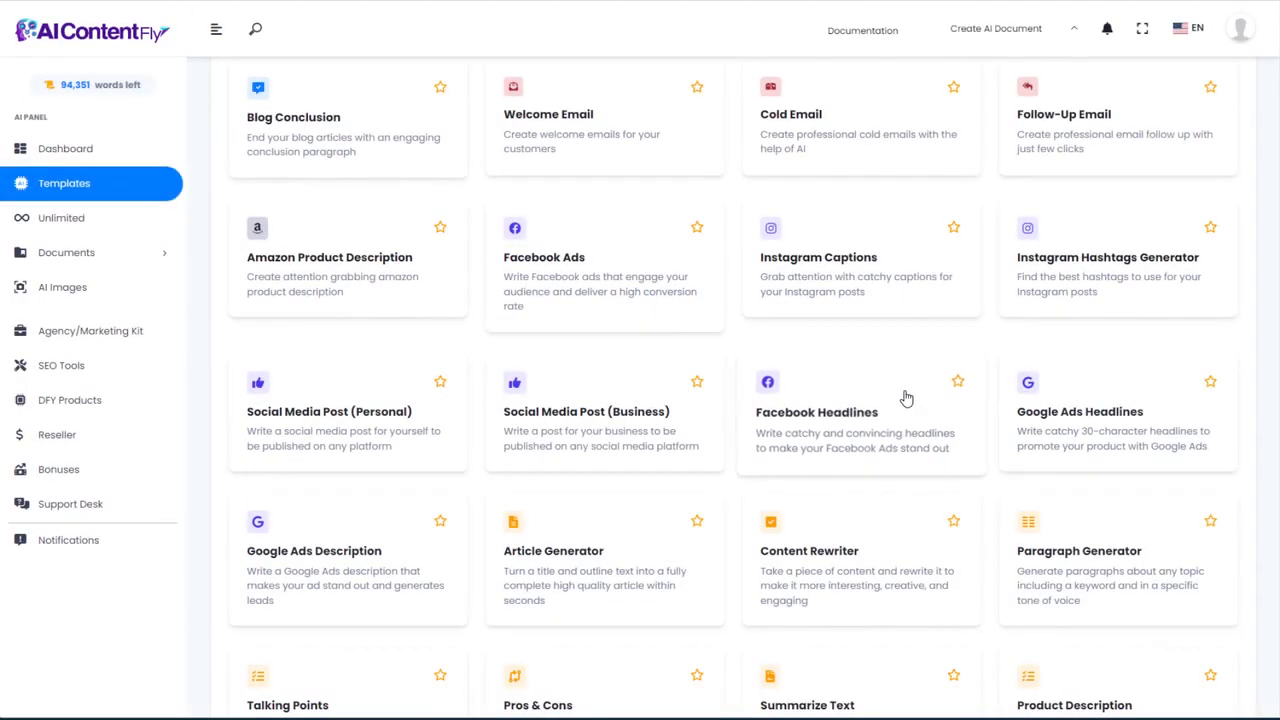
Step: Open the Facebook Headlines template, enter product "Gray Slate Rocks for Aquascaping" and audience "People who enjoy creating aquascapes in their aquariums"
{"action": "scroll", "coordinate": [706, 395], "scroll_direction": "down", "scroll_amount": 1}
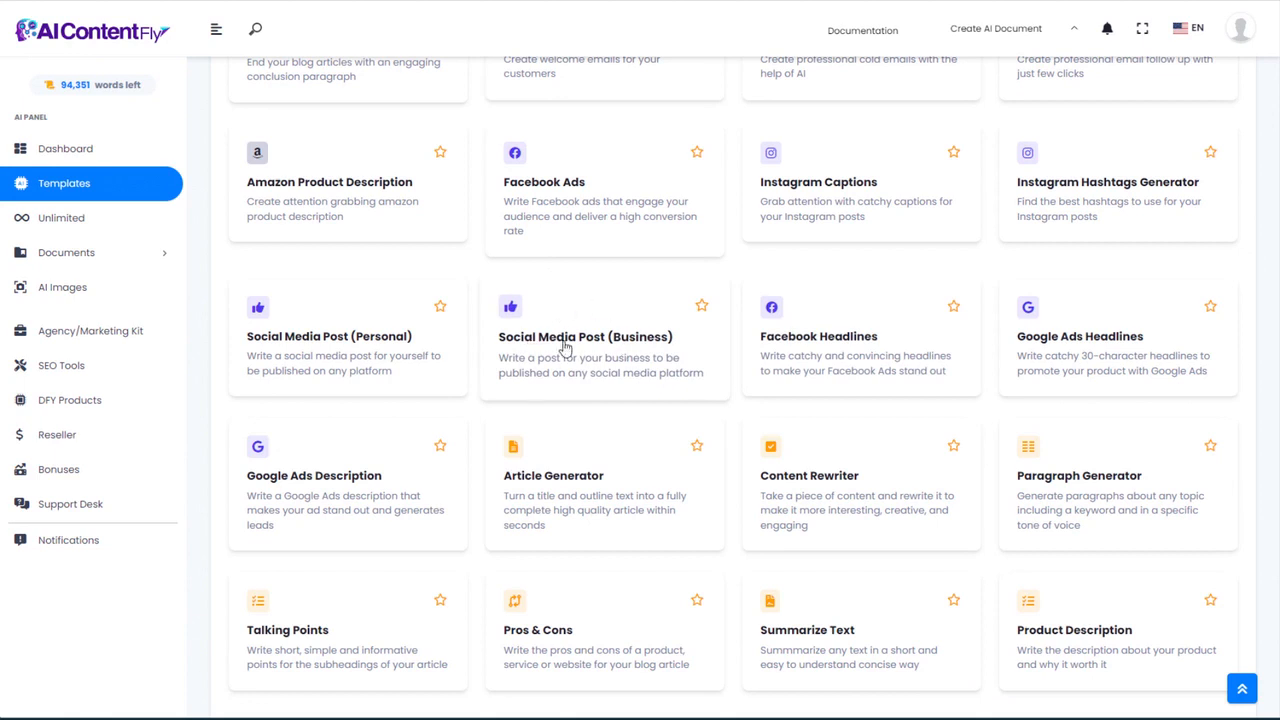
{"action": "left_click", "coordinate": [822, 347]}
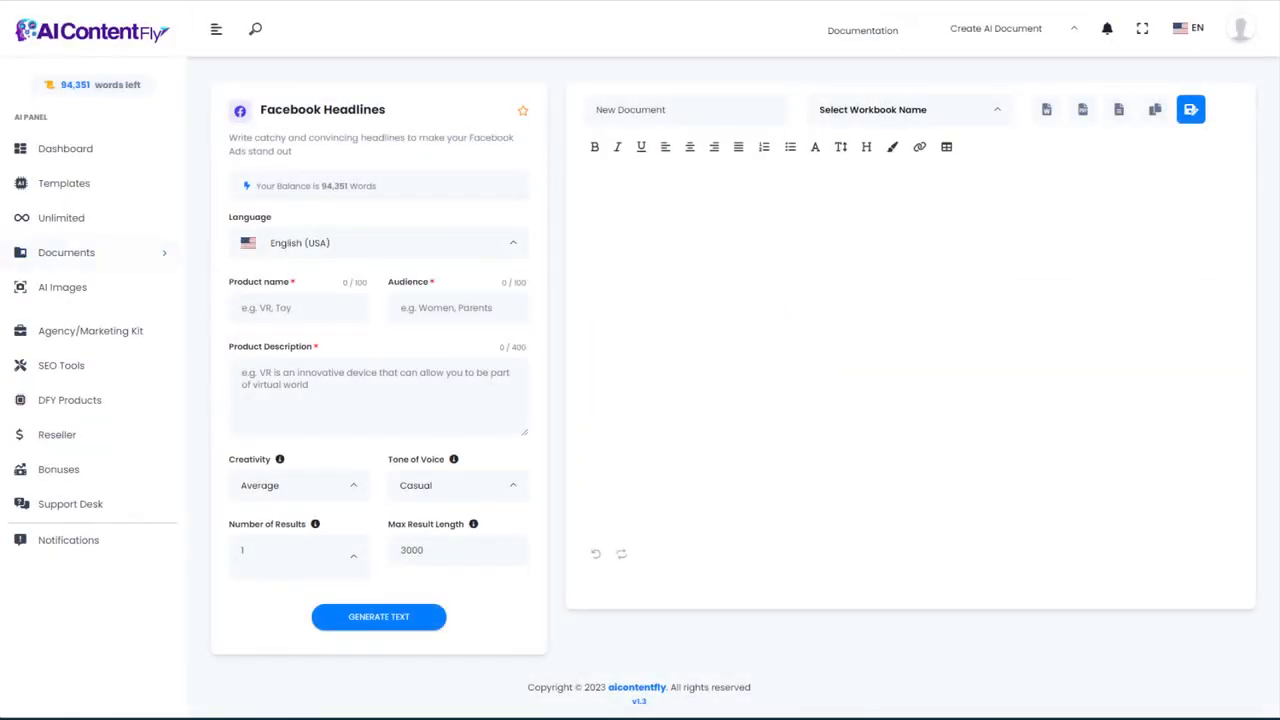
{"action": "left_click", "coordinate": [258, 311]}
{"action": "key", "text": "ctrl+v"}
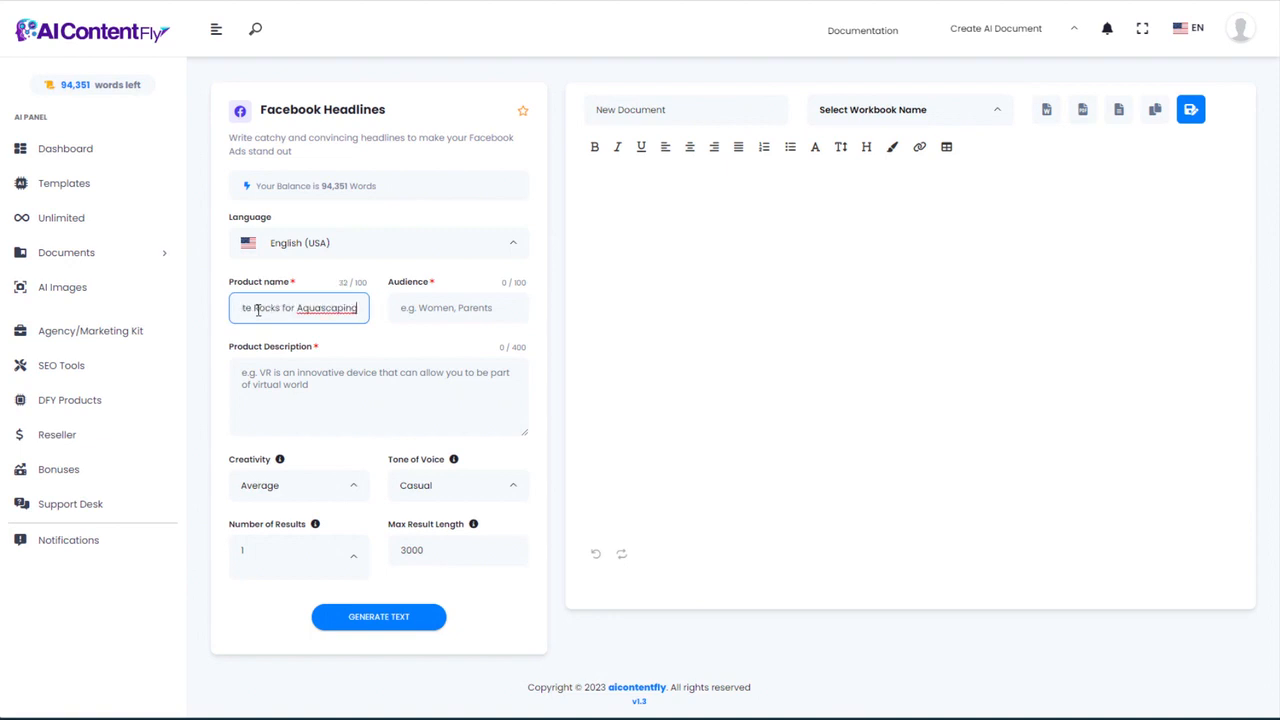
{"action": "key", "text": "alt+Tab"}
{"action": "left_click", "coordinate": [408, 307]}
{"action": "key", "text": "ctrl+v"}
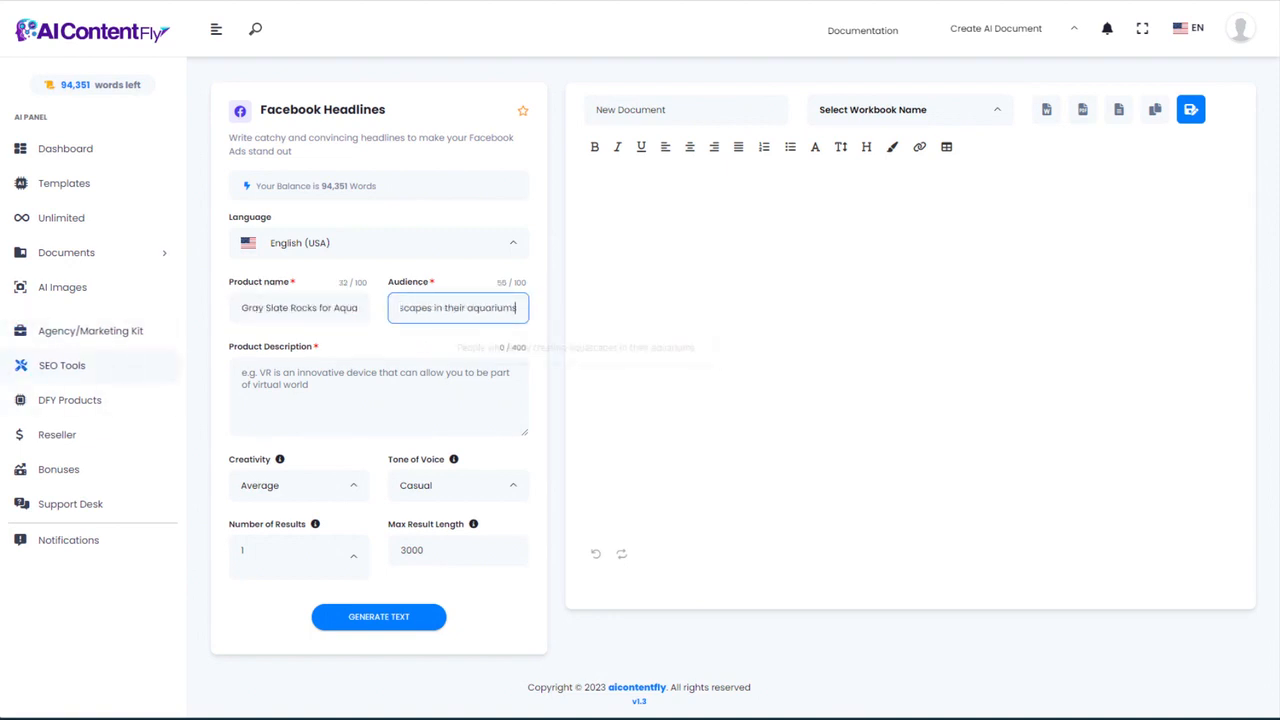
{"action": "key", "text": "alt+Tab"}
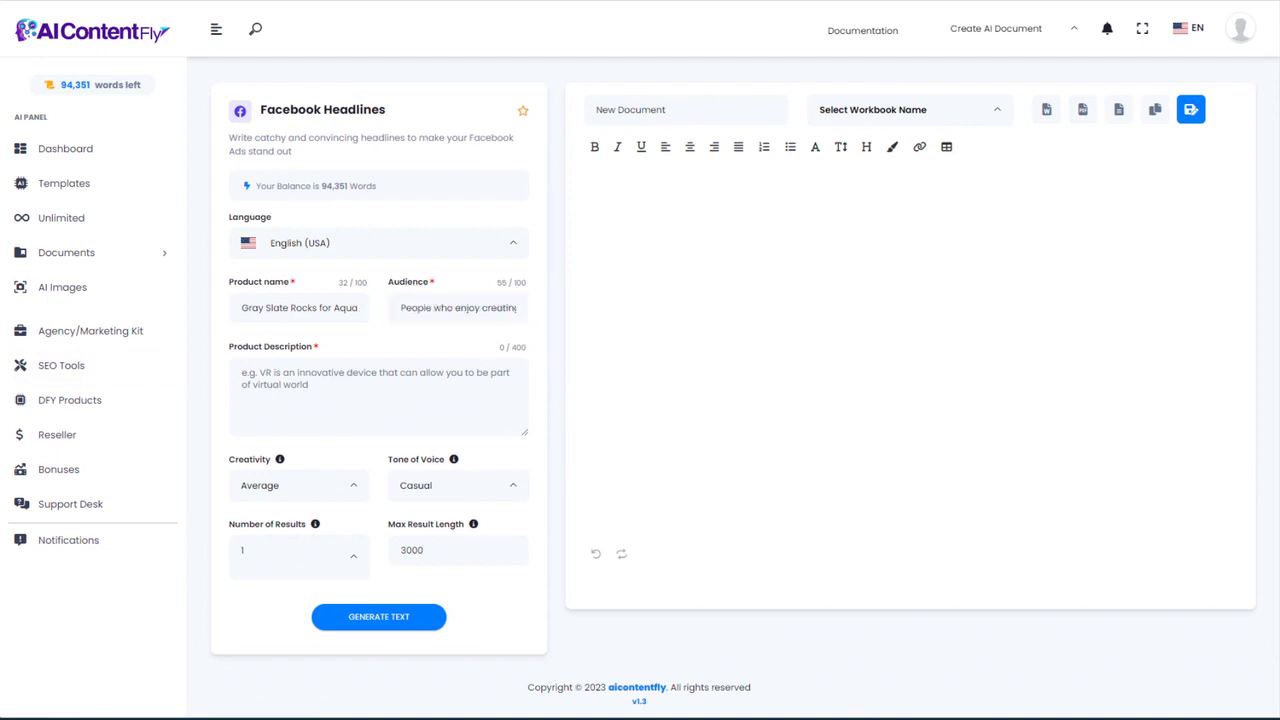
Step: Paste the slate rocks product description into the Facebook Headlines form and delete its cut-off final sentence, "Add a touch of elegance to your a"
{"action": "left_click", "coordinate": [288, 380]}
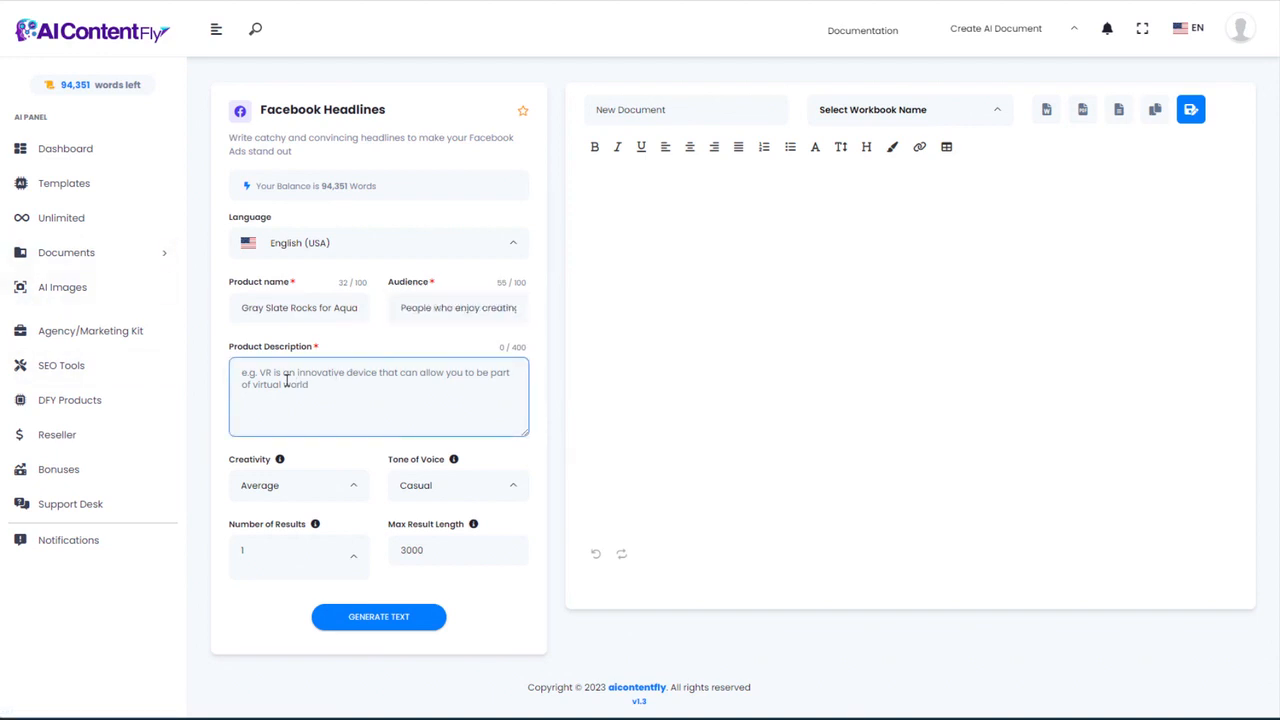
{"action": "key", "text": "ctrl+v"}
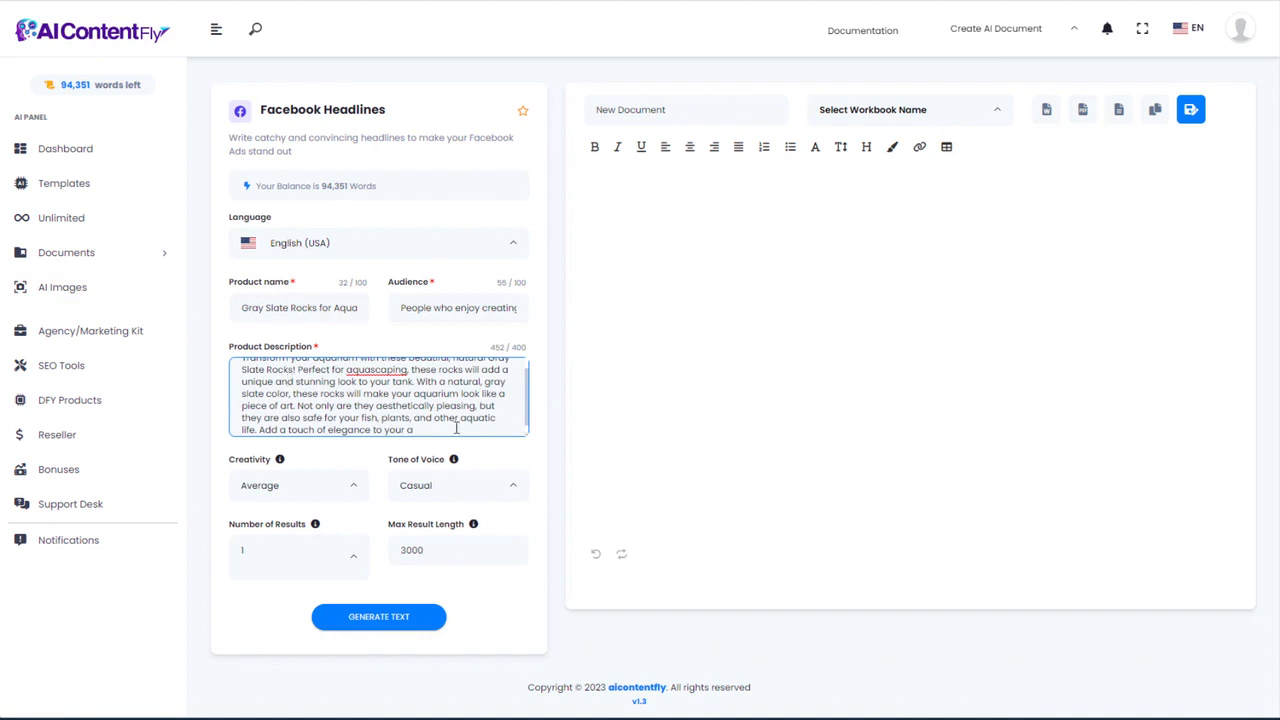
{"action": "left_click_drag", "start_coordinate": [425, 430], "coordinate": [260, 428]}
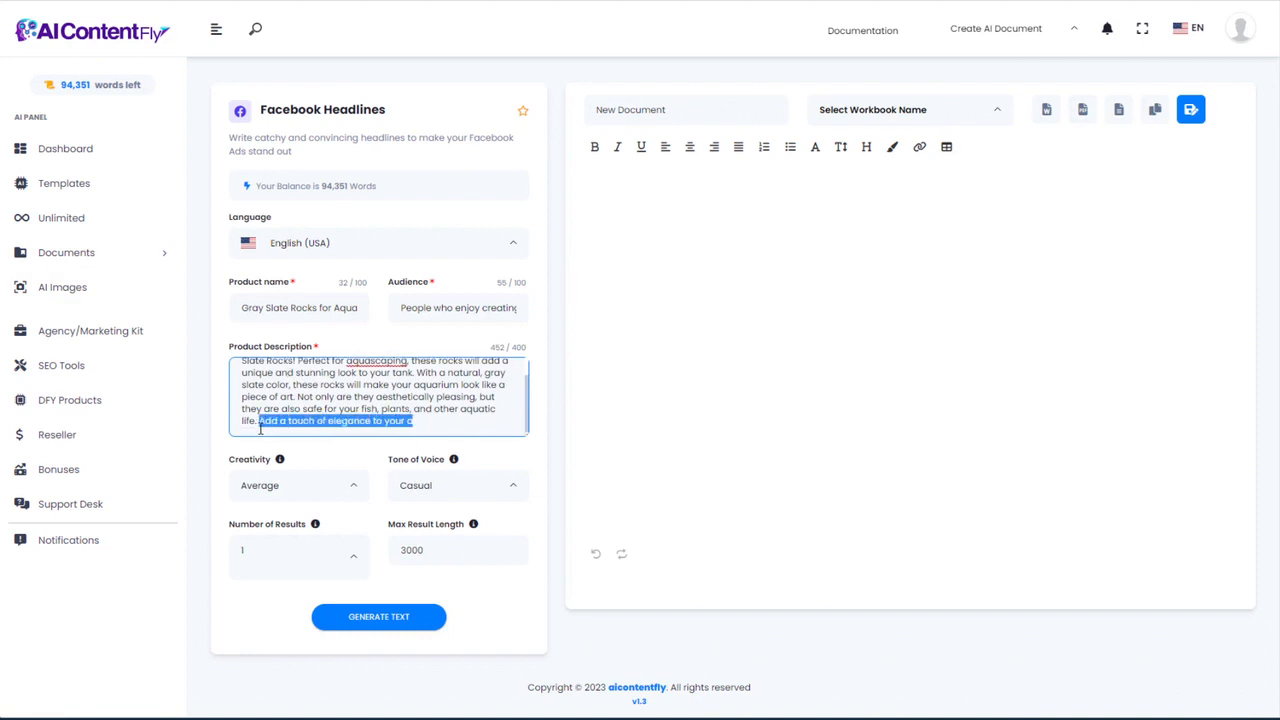
{"action": "key", "text": "BackSpace"}
Step: Examine the trimmed product description from start to end and check its character count against the limit
{"action": "scroll", "coordinate": [354, 400], "scroll_direction": "up", "scroll_amount": 2}
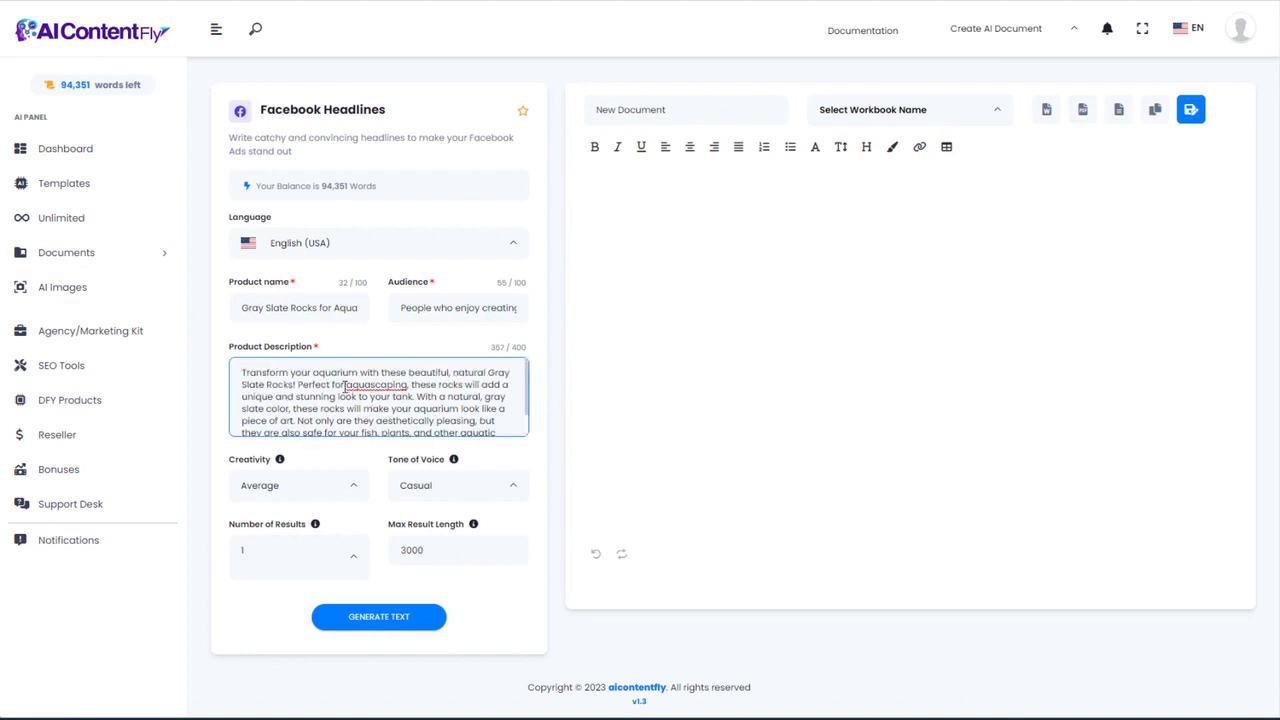
{"action": "scroll", "coordinate": [342, 389], "scroll_direction": "down", "scroll_amount": 2}
{"action": "left_click_drag", "start_coordinate": [268, 372], "coordinate": [291, 408]}
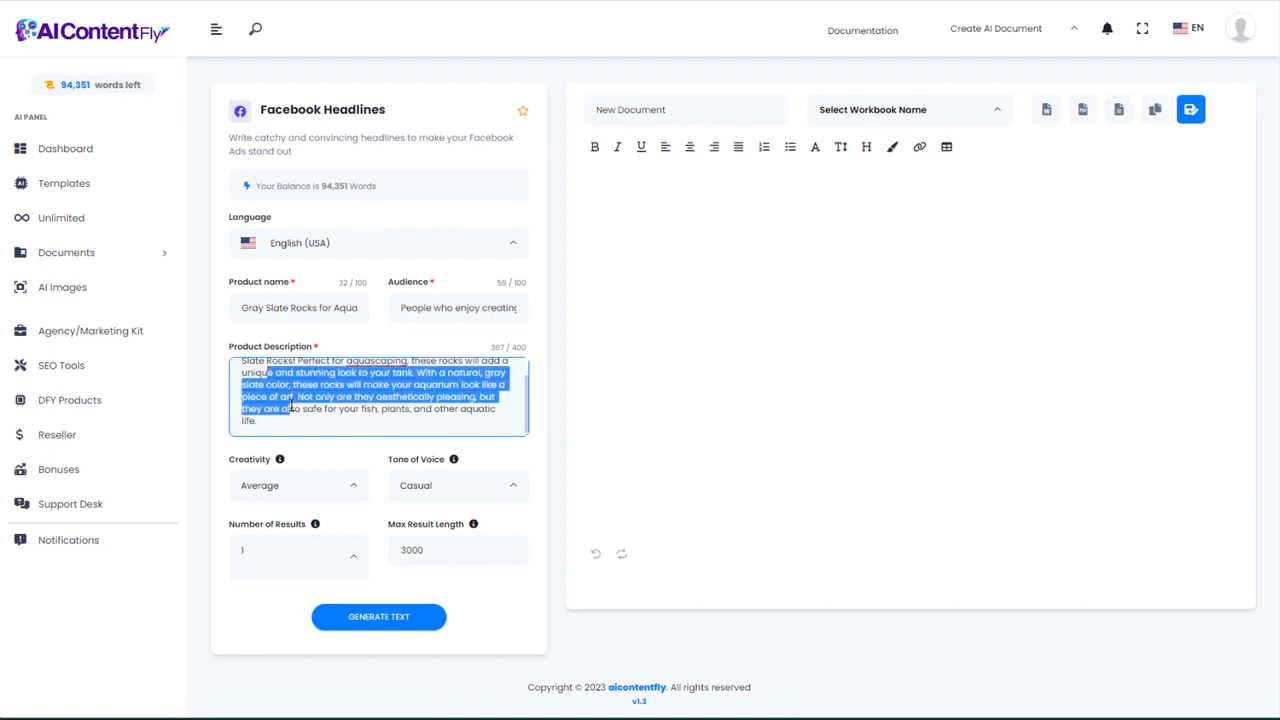
{"action": "left_click_drag", "start_coordinate": [491, 347], "coordinate": [523, 347]}
{"action": "left_click", "coordinate": [360, 408]}
{"action": "scroll", "coordinate": [342, 405], "scroll_direction": "up", "scroll_amount": 2}
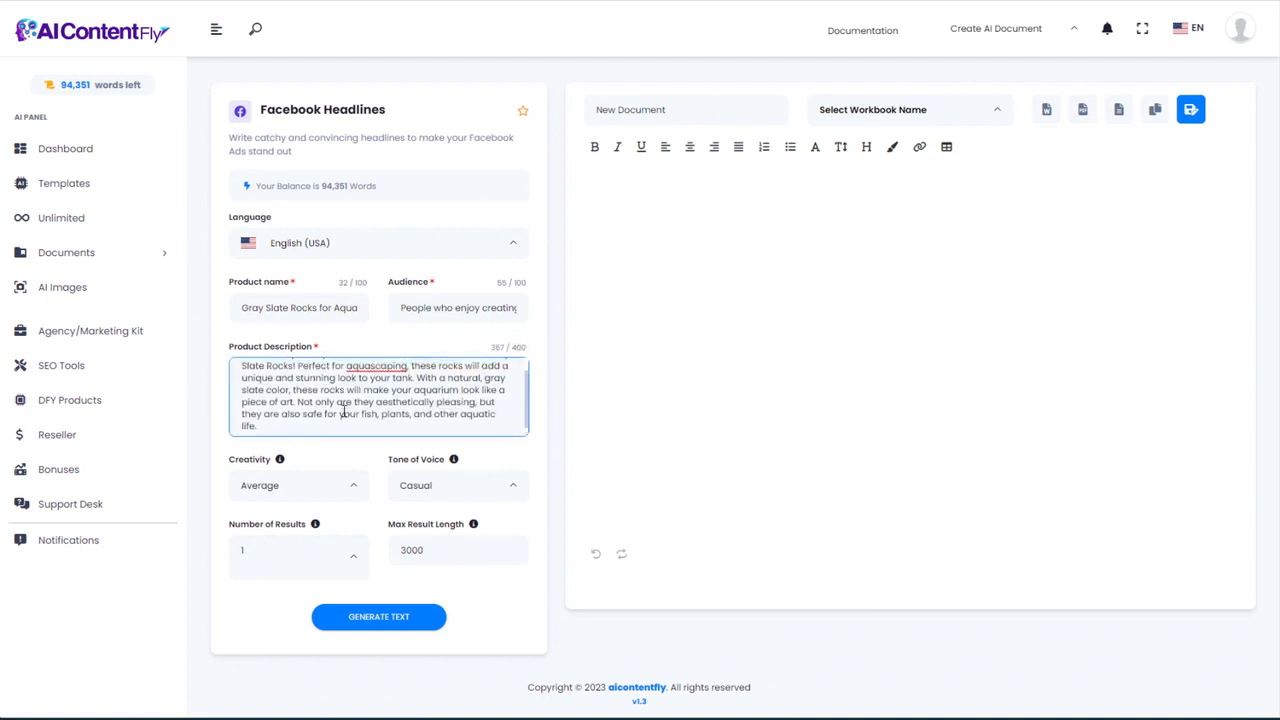
{"action": "scroll", "coordinate": [338, 405], "scroll_direction": "down", "scroll_amount": 2}
{"action": "left_click", "coordinate": [279, 422]}
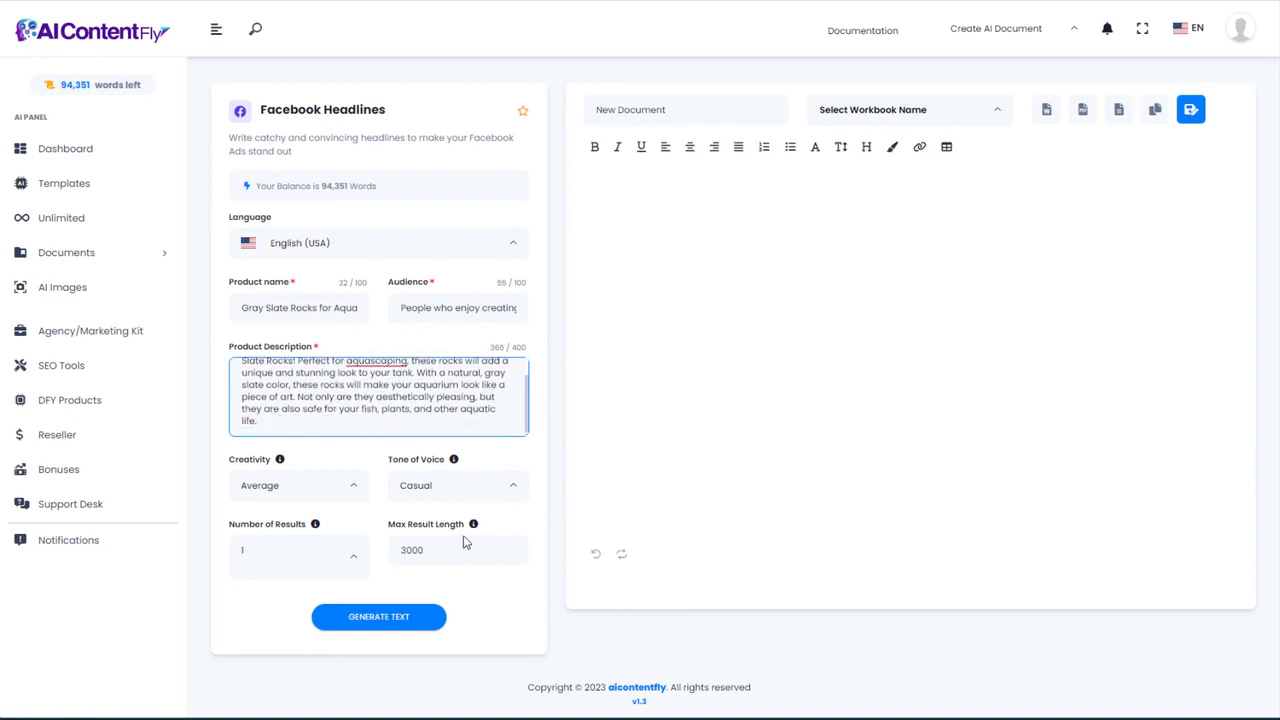
Step: Generate the Facebook headline from the entered slate rocks details, highlight it for review and return to the template list
{"action": "left_click", "coordinate": [384, 619]}
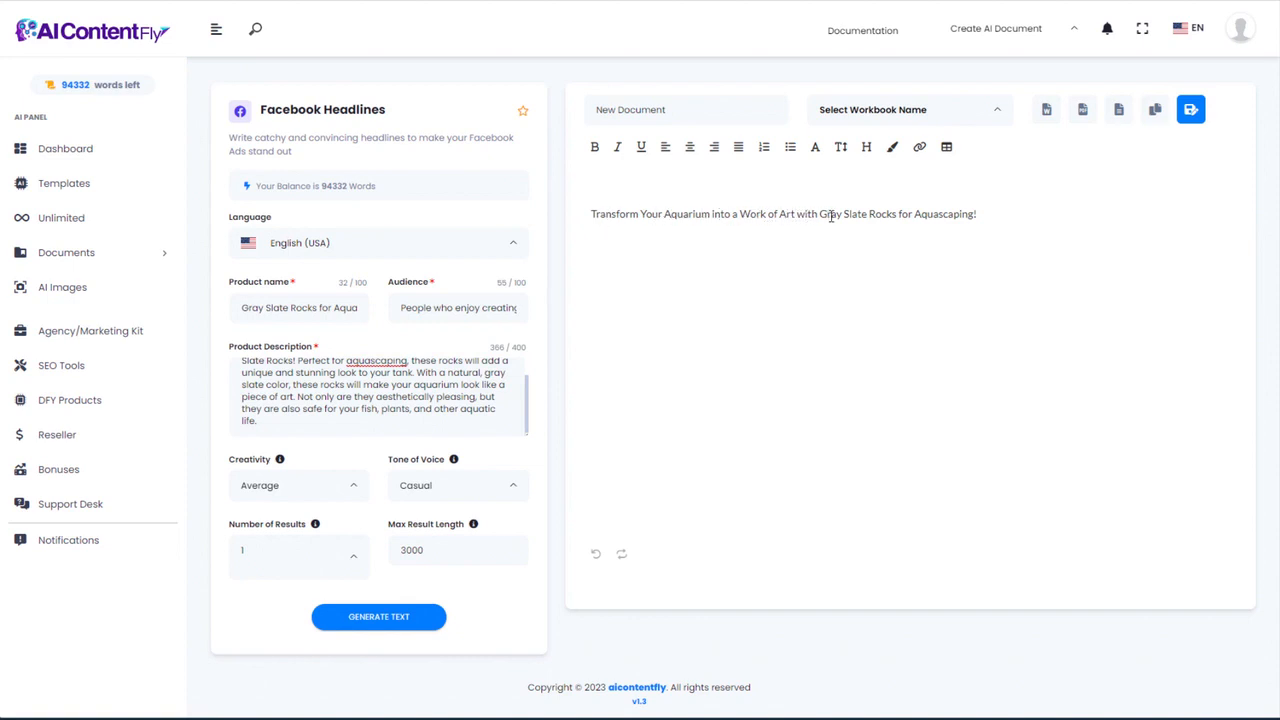
{"action": "left_click_drag", "start_coordinate": [983, 211], "coordinate": [586, 217]}
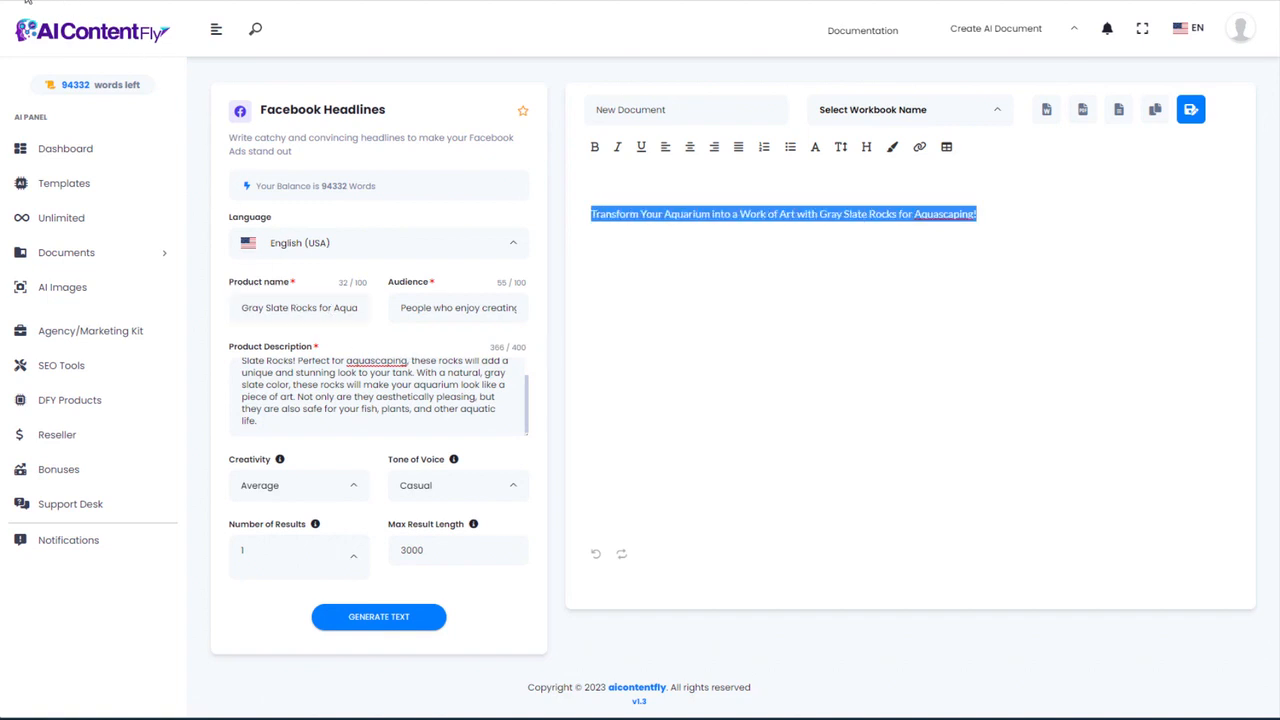
{"action": "key", "text": "alt+Left"}
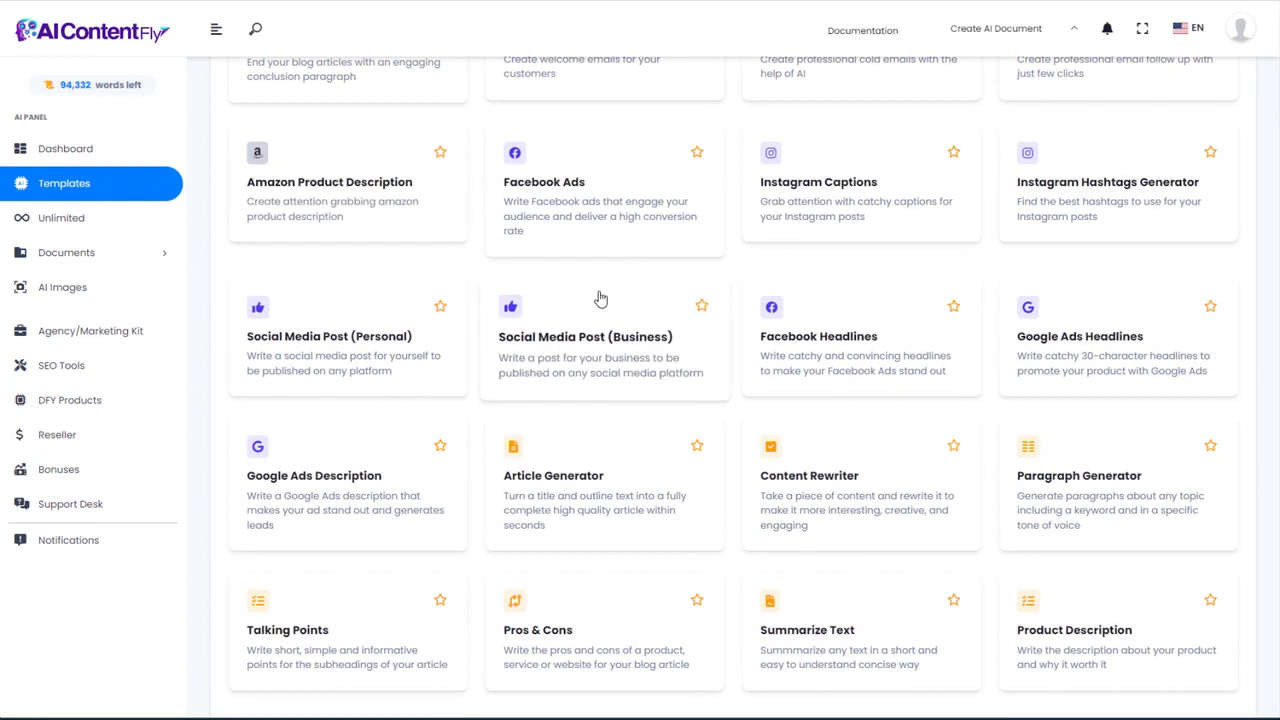
Step: Open the Google Ads Headlines template, enter product "Gray Slate Rocks for Aquascaping" and audience "People who enjoy creating aquascapes in their aquariums"
{"action": "left_click", "coordinate": [1106, 347]}
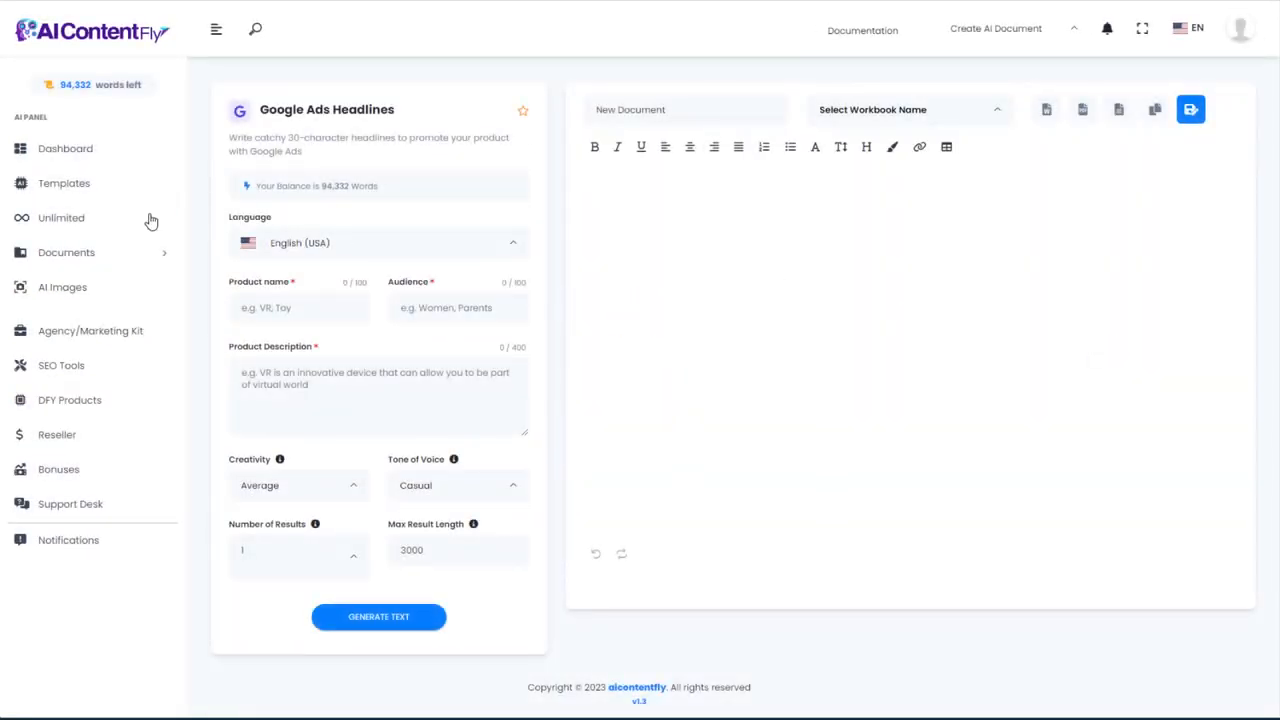
{"action": "left_click", "coordinate": [290, 308]}
{"action": "key", "text": "ctrl+v"}
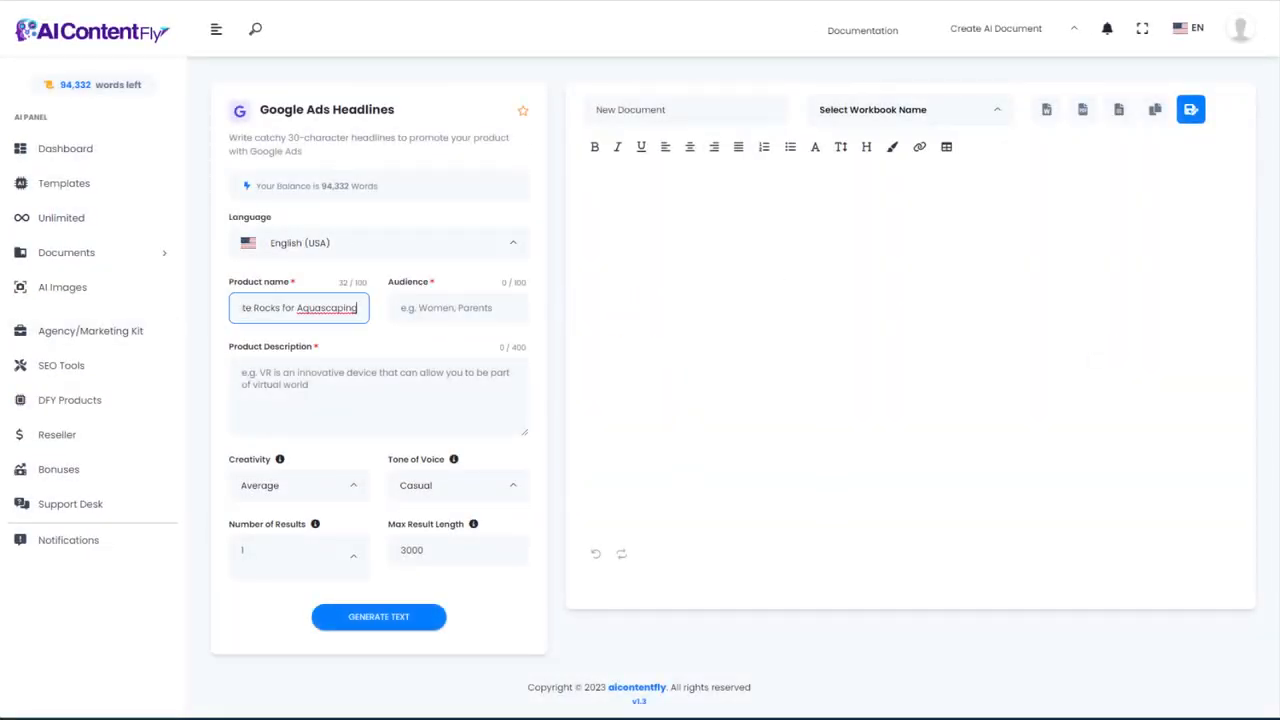
{"action": "left_click", "coordinate": [443, 307]}
{"action": "type", "text": "People who enjoy creating aquascapes in their aquariums"}
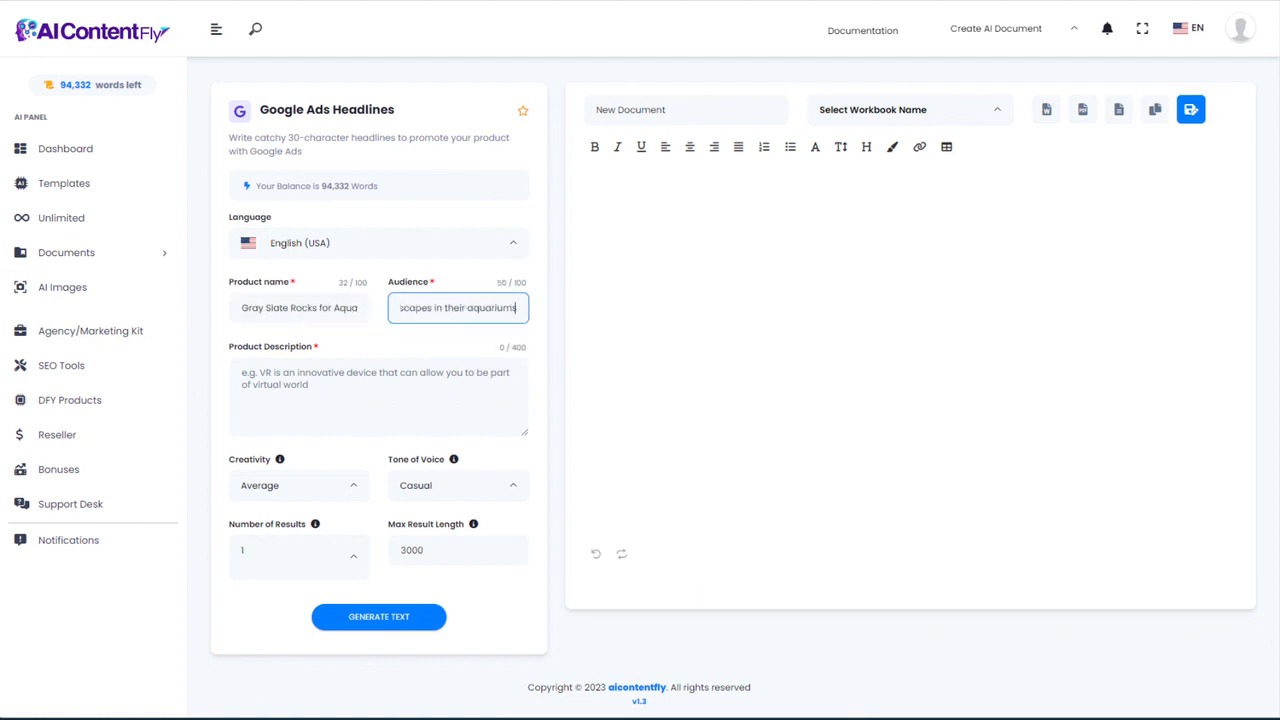
Step: Paste the slate rocks product description without its cut-off final sentence and generate the Google Ads headlines
{"action": "left_click", "coordinate": [330, 400]}
{"action": "key", "text": "ctrl+v"}
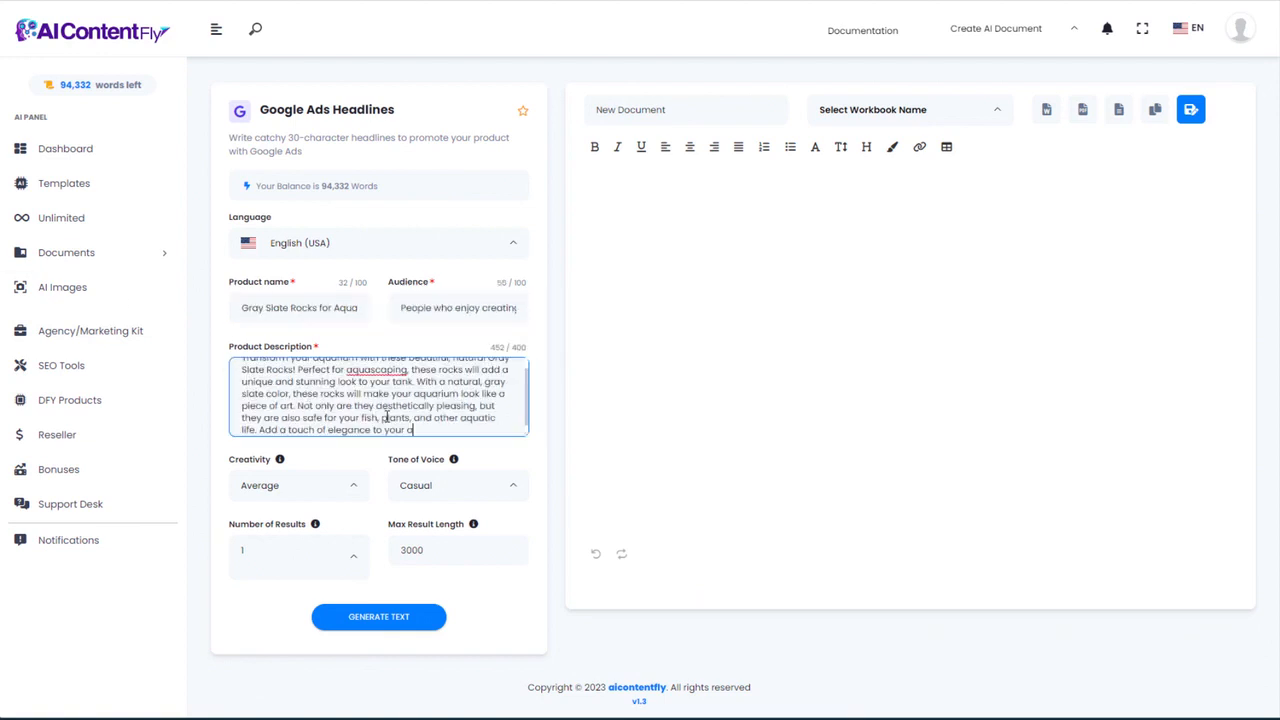
{"action": "left_click_drag", "start_coordinate": [418, 424], "coordinate": [258, 440]}
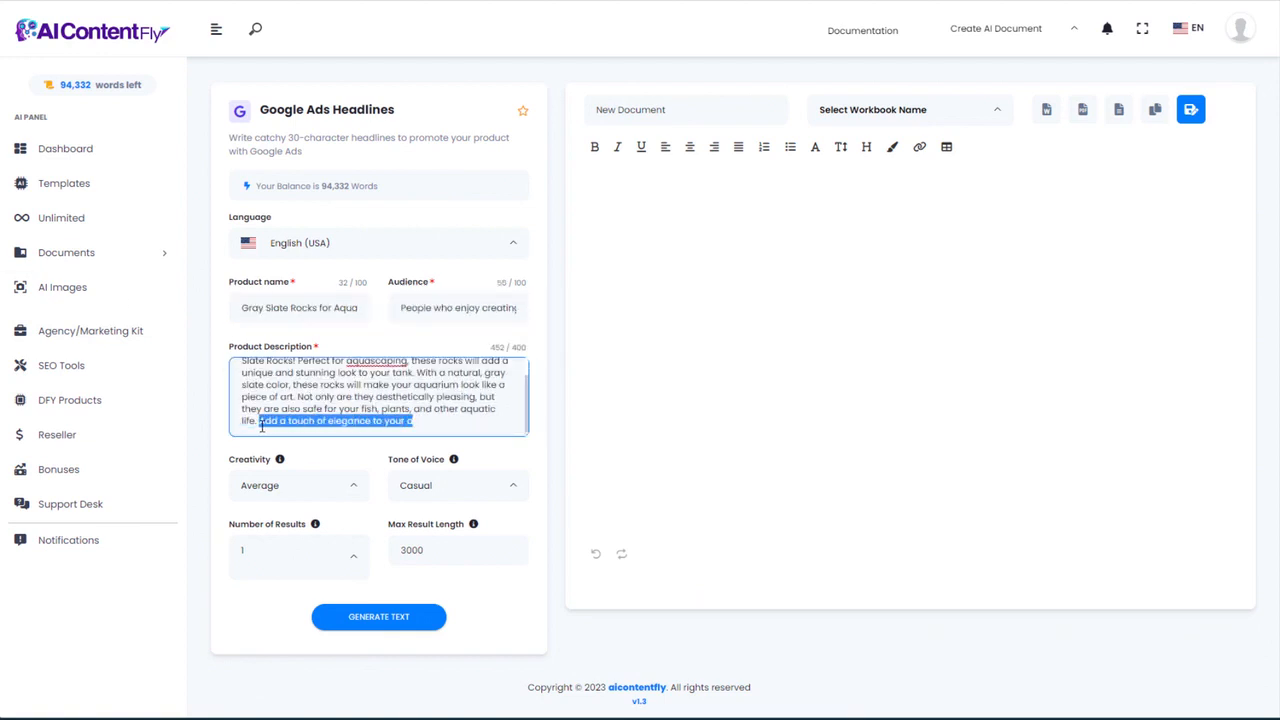
{"action": "key", "text": "BackSpace"}
{"action": "left_click", "coordinate": [390, 625]}
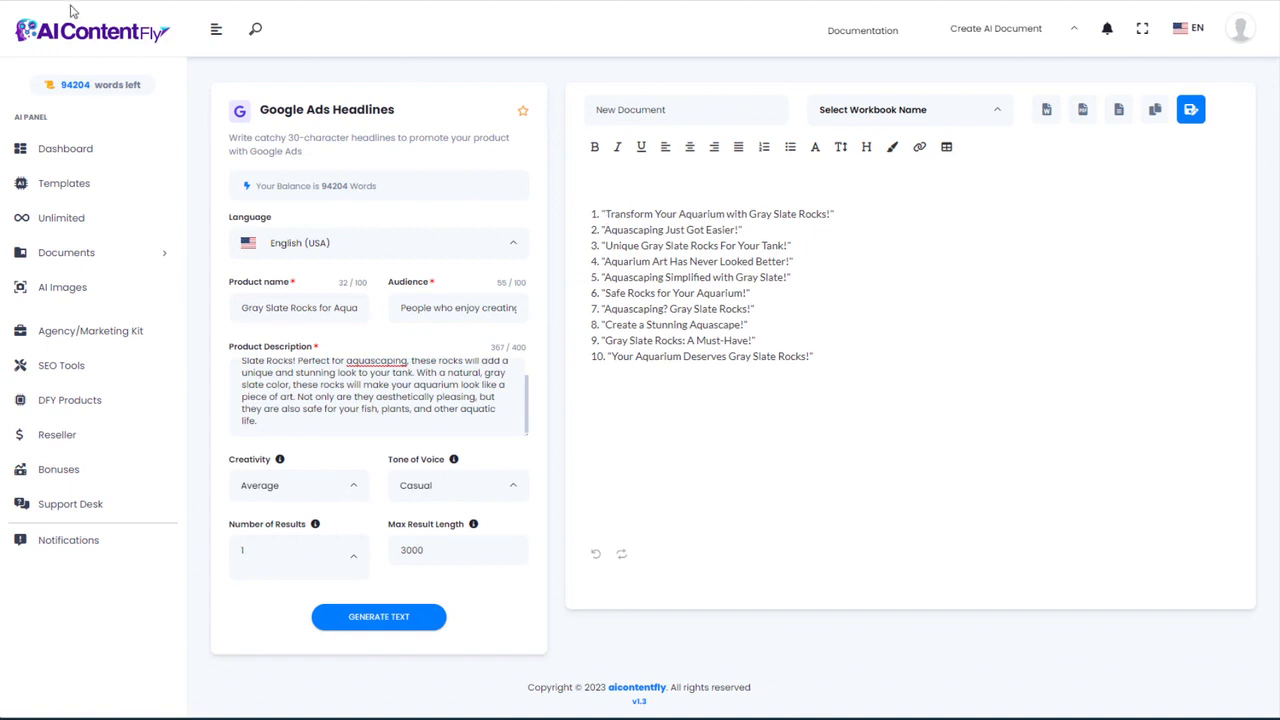
Step: Open the Google Ads Description template and paste the slate rocks product description without its cut-off final sentence
{"action": "left_click", "coordinate": [88, 34]}
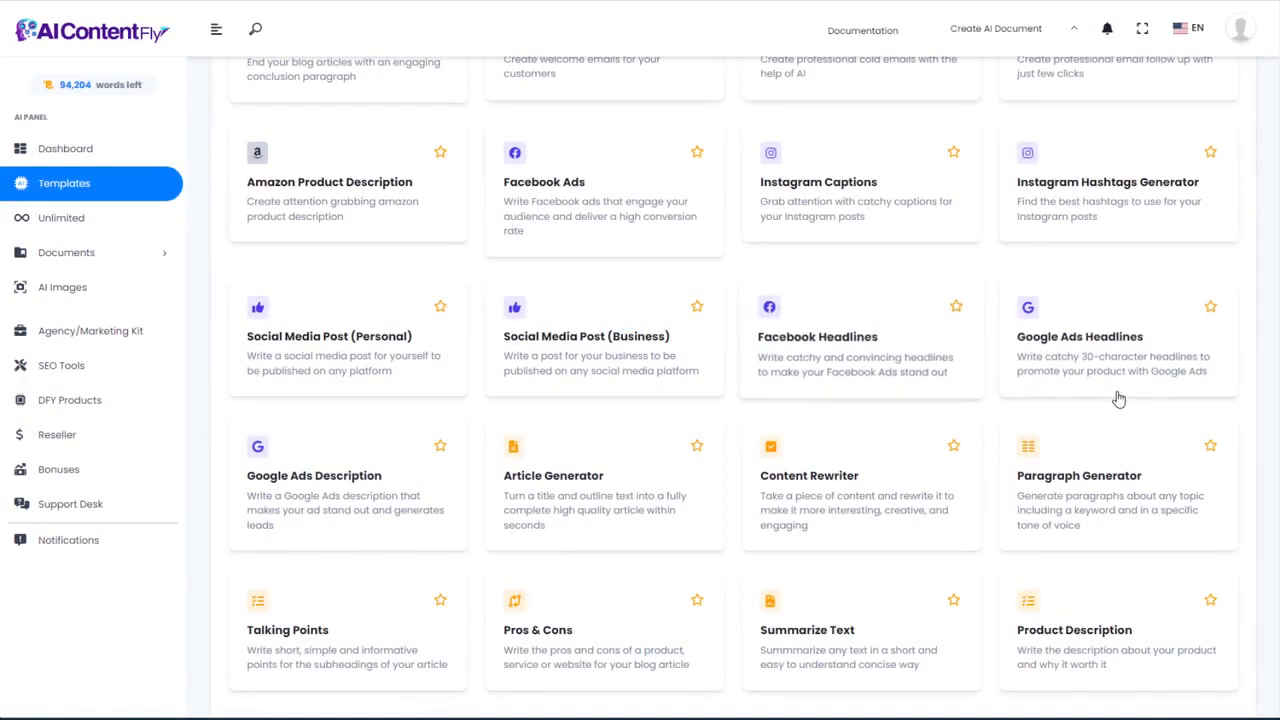
{"action": "left_click", "coordinate": [322, 488]}
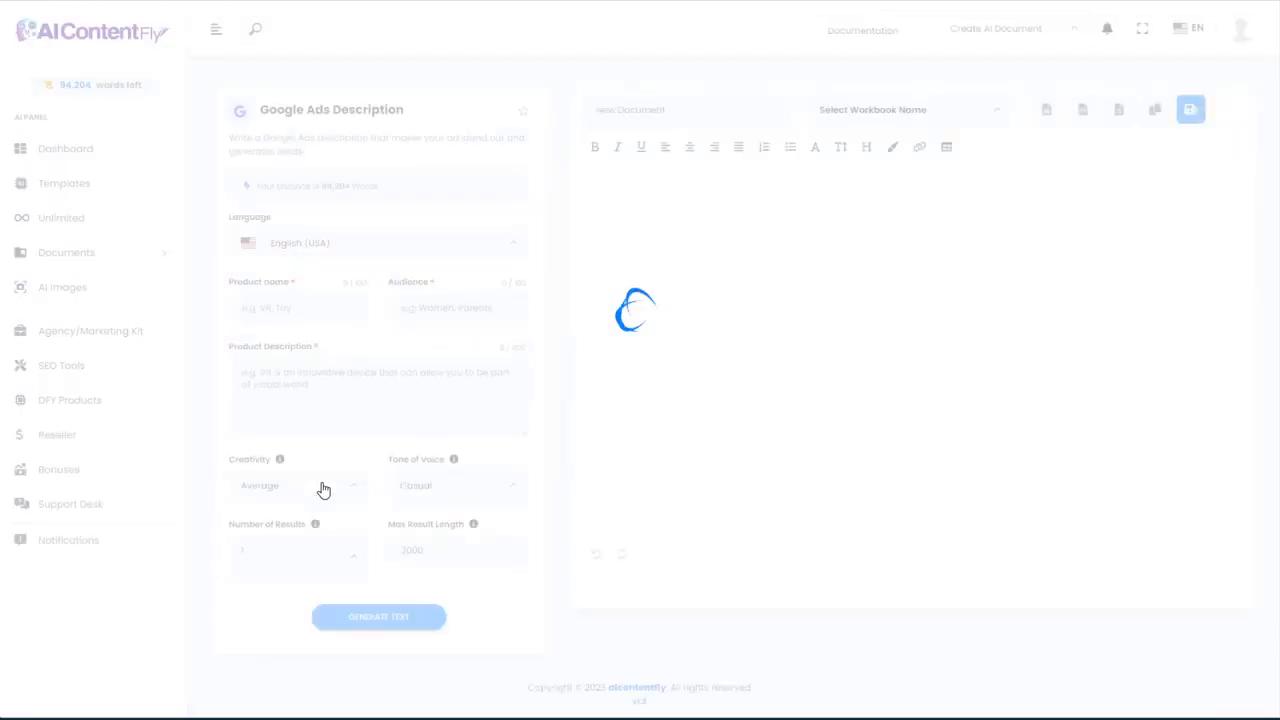
{"action": "left_click", "coordinate": [318, 307]}
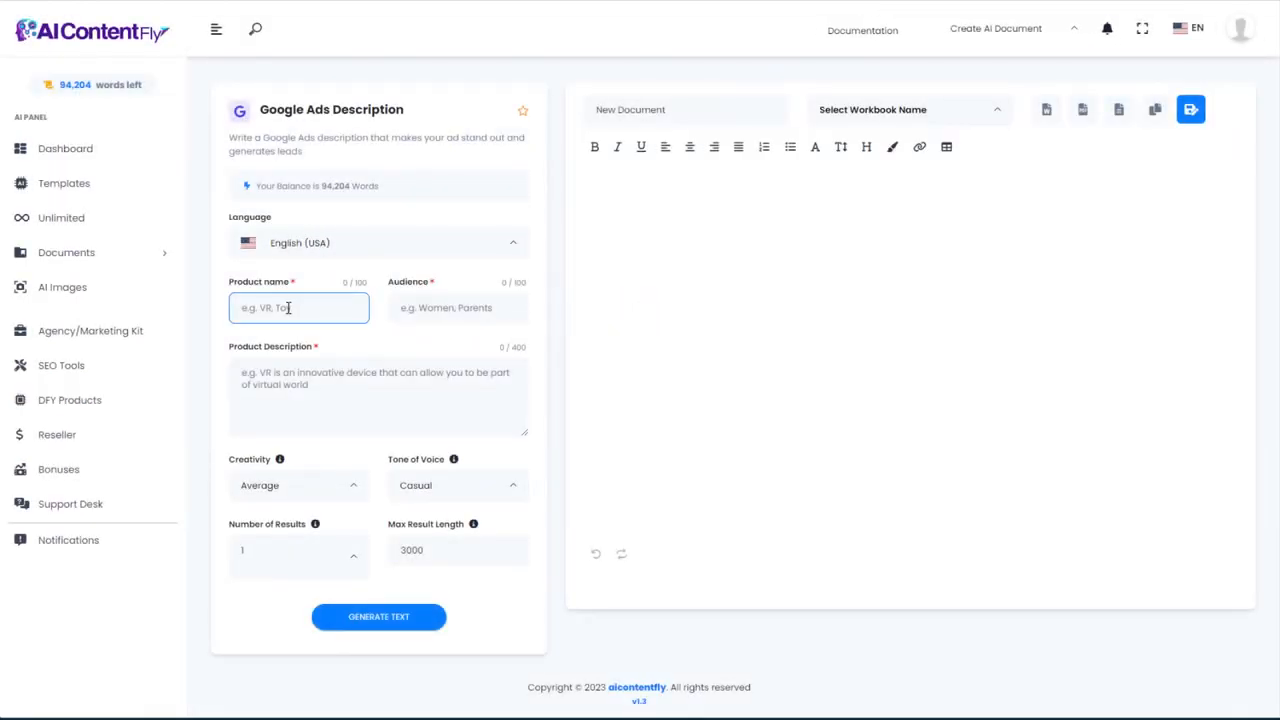
{"action": "left_click", "coordinate": [286, 380]}
{"action": "key", "text": "ctrl+v"}
{"action": "left_click_drag", "start_coordinate": [431, 427], "coordinate": [260, 424]}
{"action": "key", "text": "BackSpace"}
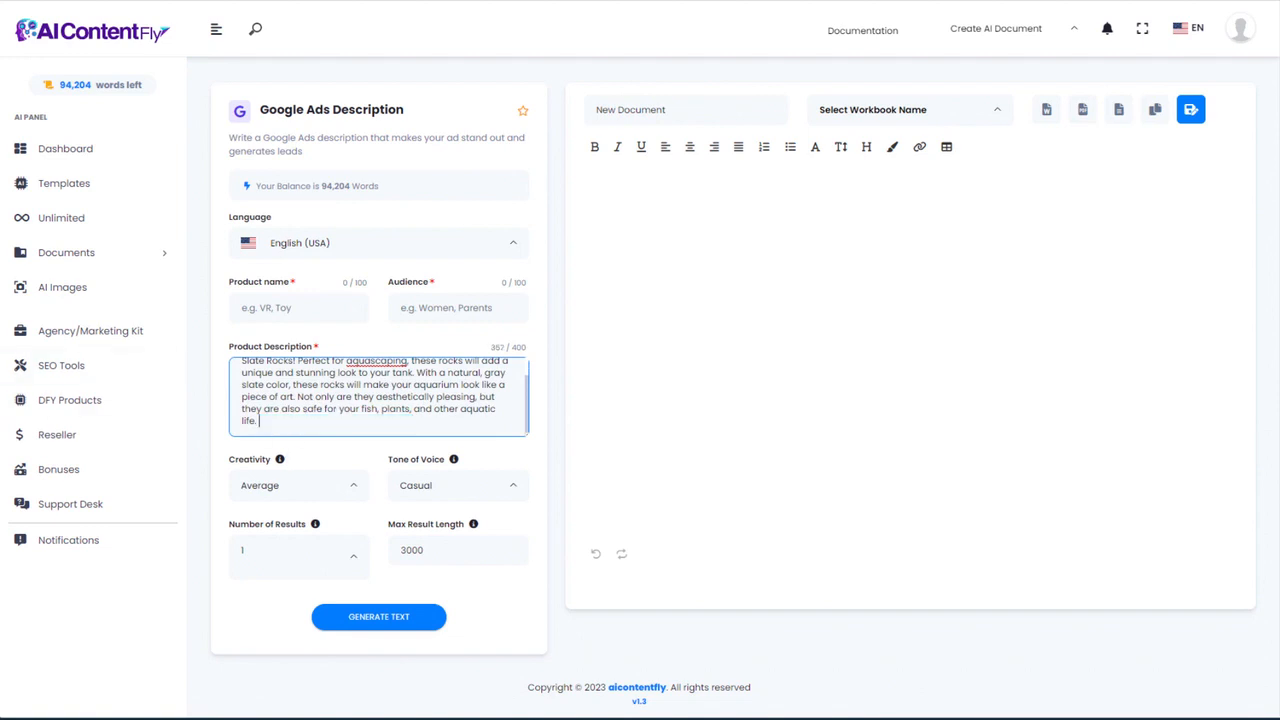
Step: Enter product "Gray Slate Rocks for Aquascaping" and the audience of people who enjoy creating aquascapes in their aquariums, and generate the Google Ads description
{"action": "left_click", "coordinate": [275, 306]}
{"action": "type", "text": "Gray Slate Rocks for Aquascaping"}
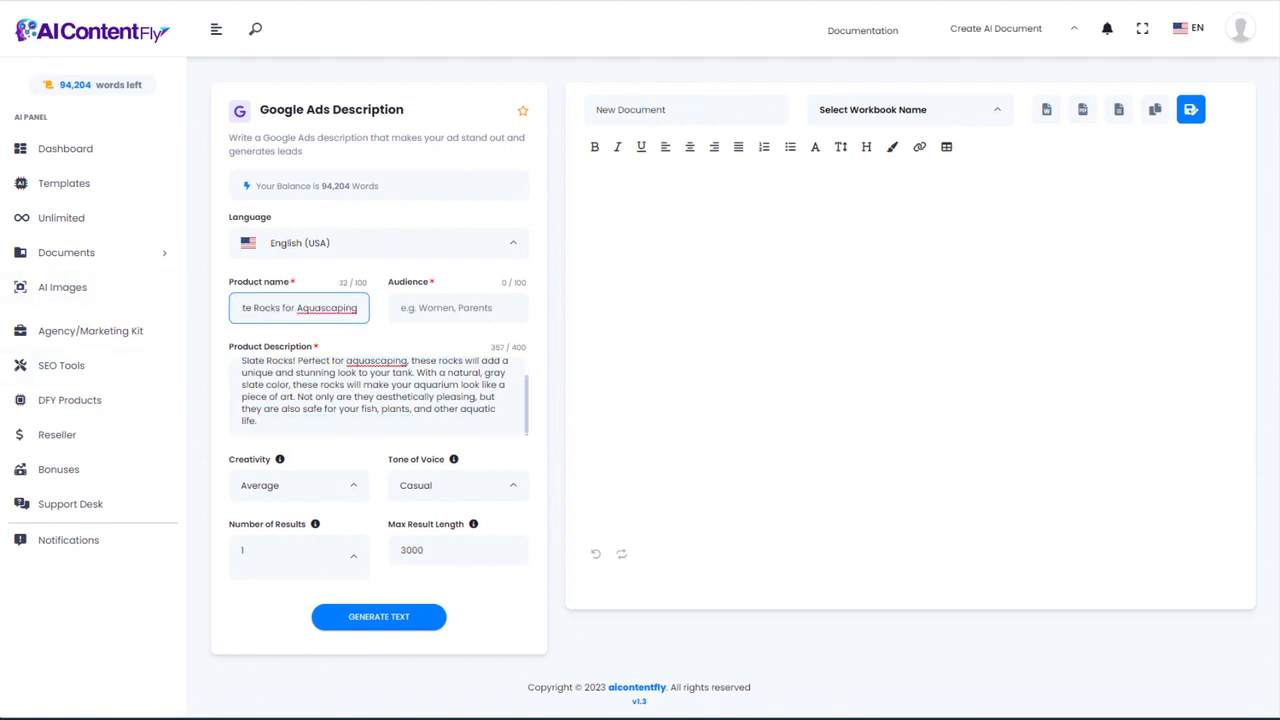
{"action": "left_click", "coordinate": [420, 307]}
{"action": "left_click", "coordinate": [540, 346]}
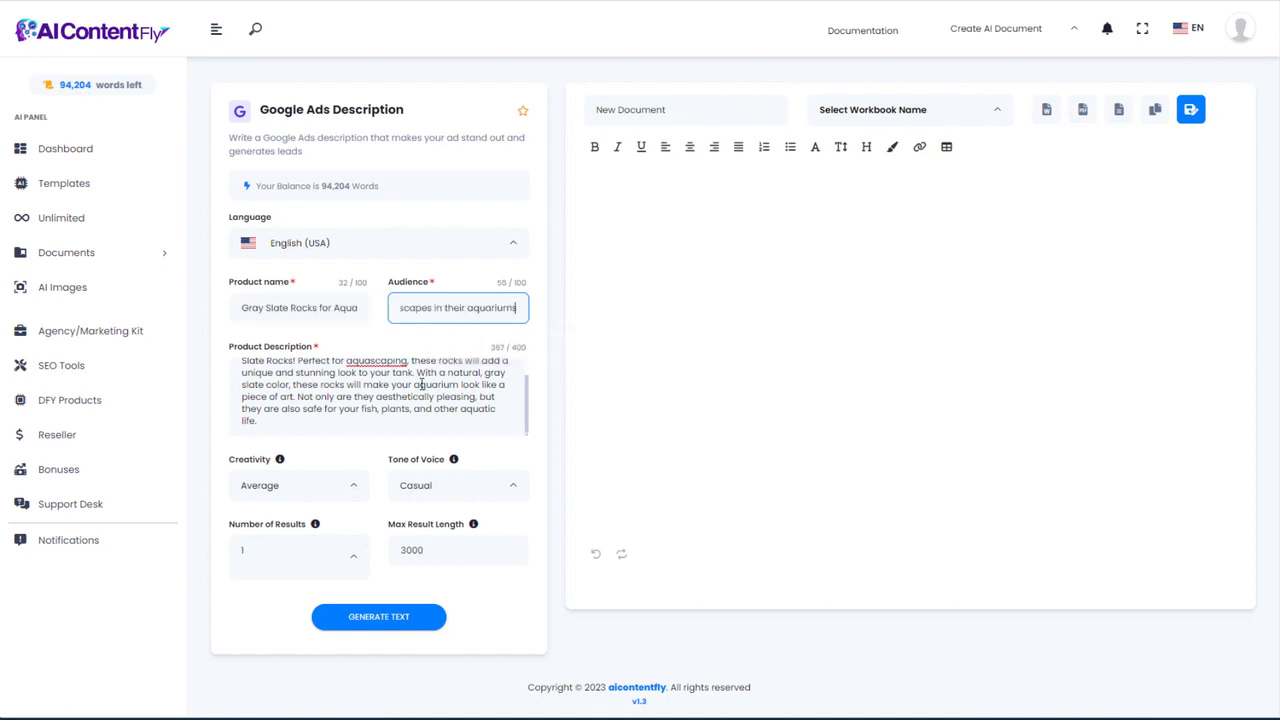
{"action": "left_click", "coordinate": [395, 622]}
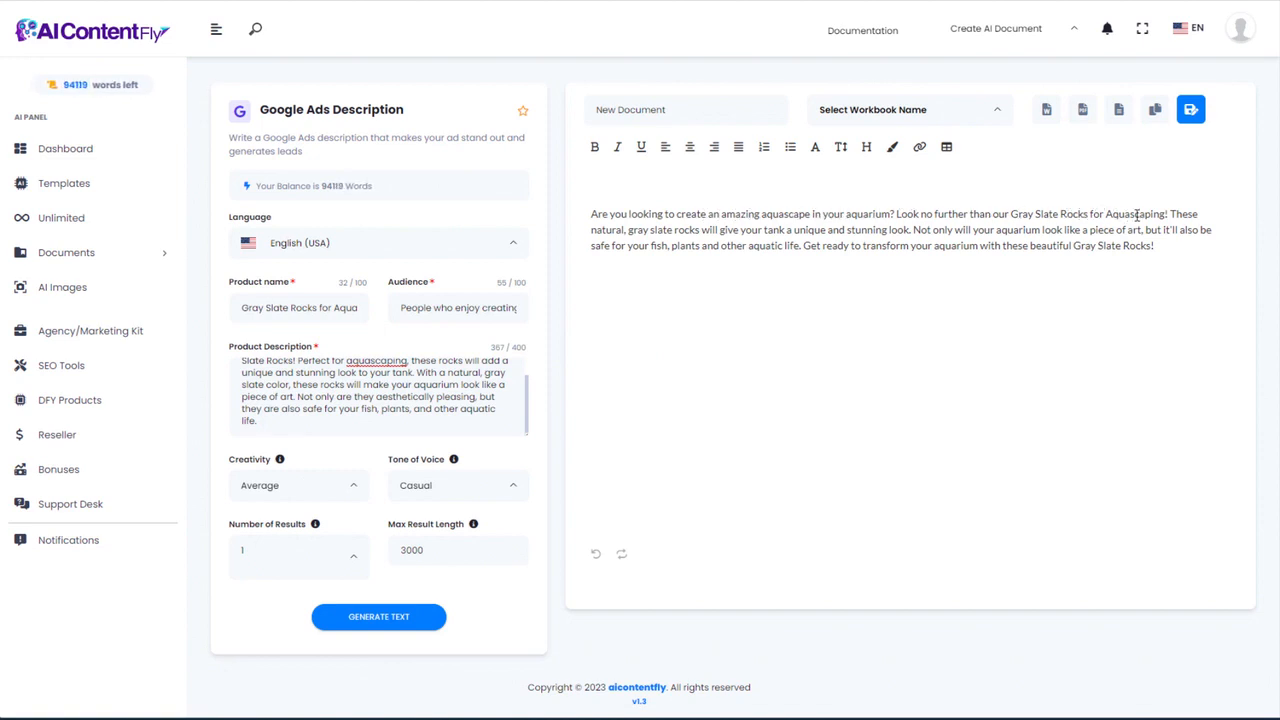
Step: Highlight the generated Google Ads description to review it and return to the template list
{"action": "left_click_drag", "start_coordinate": [1171, 212], "coordinate": [1186, 248]}
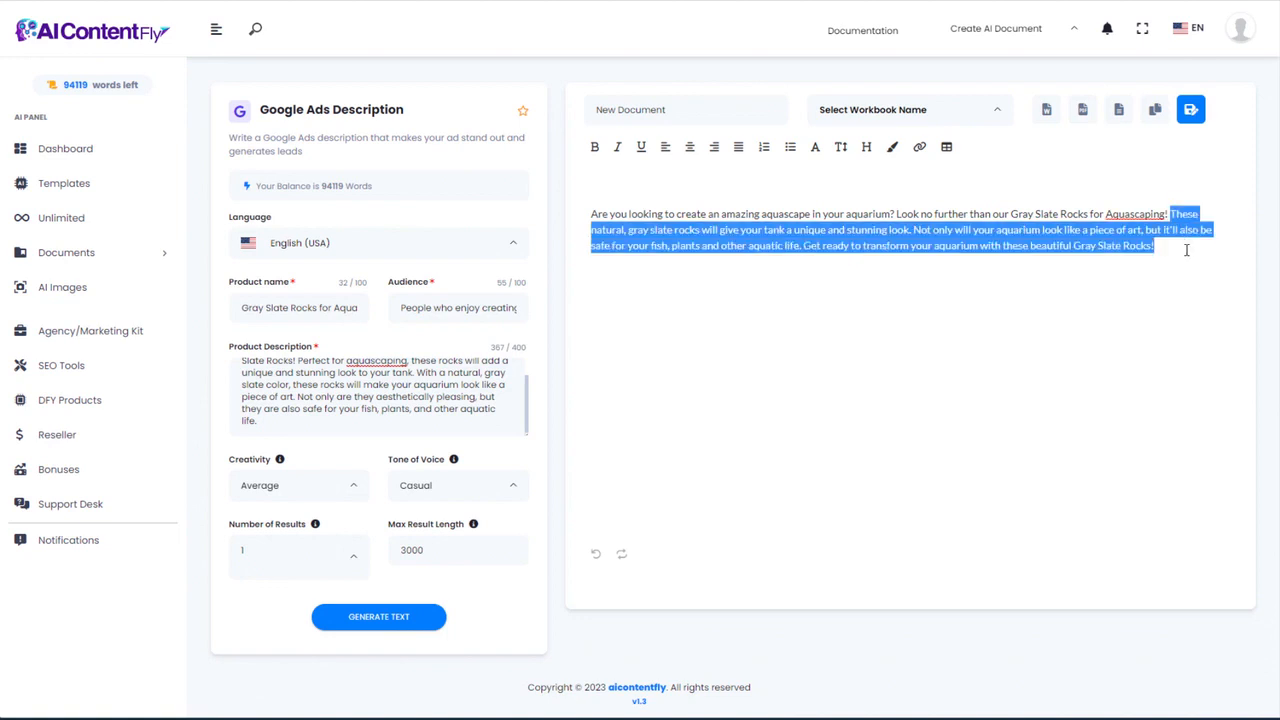
{"action": "left_click", "coordinate": [820, 349]}
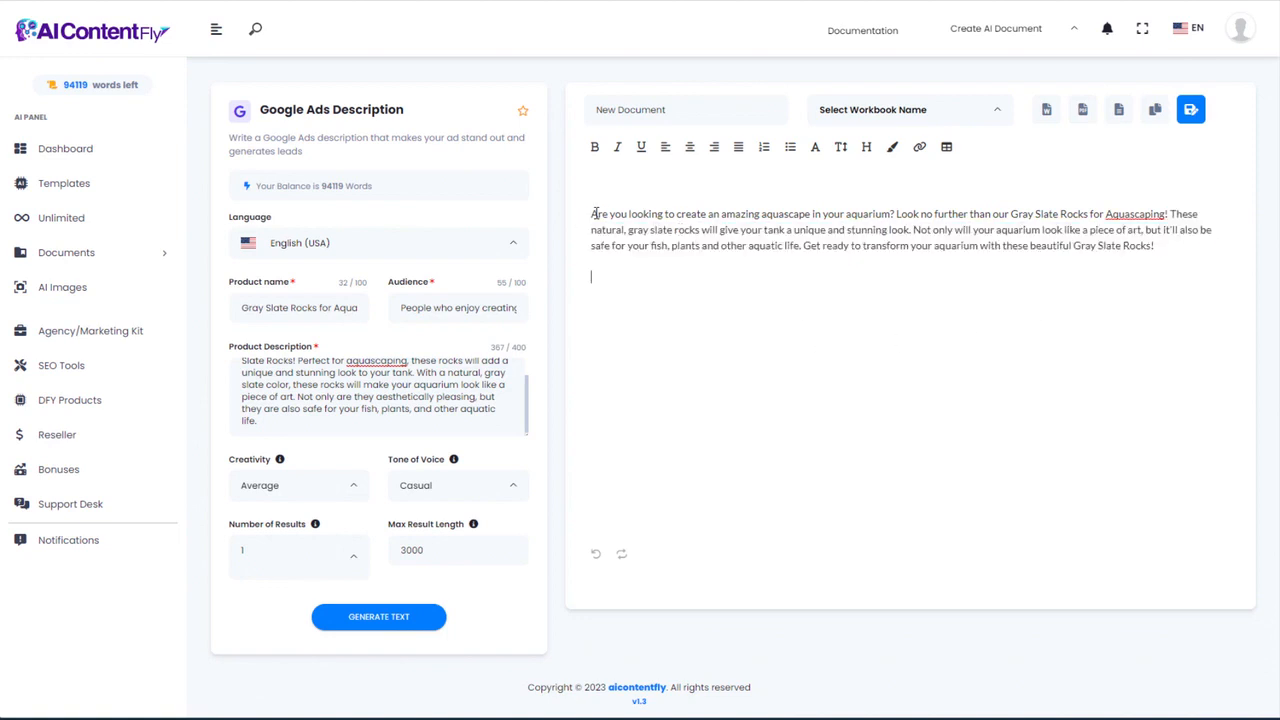
{"action": "left_click_drag", "start_coordinate": [697, 213], "coordinate": [879, 326]}
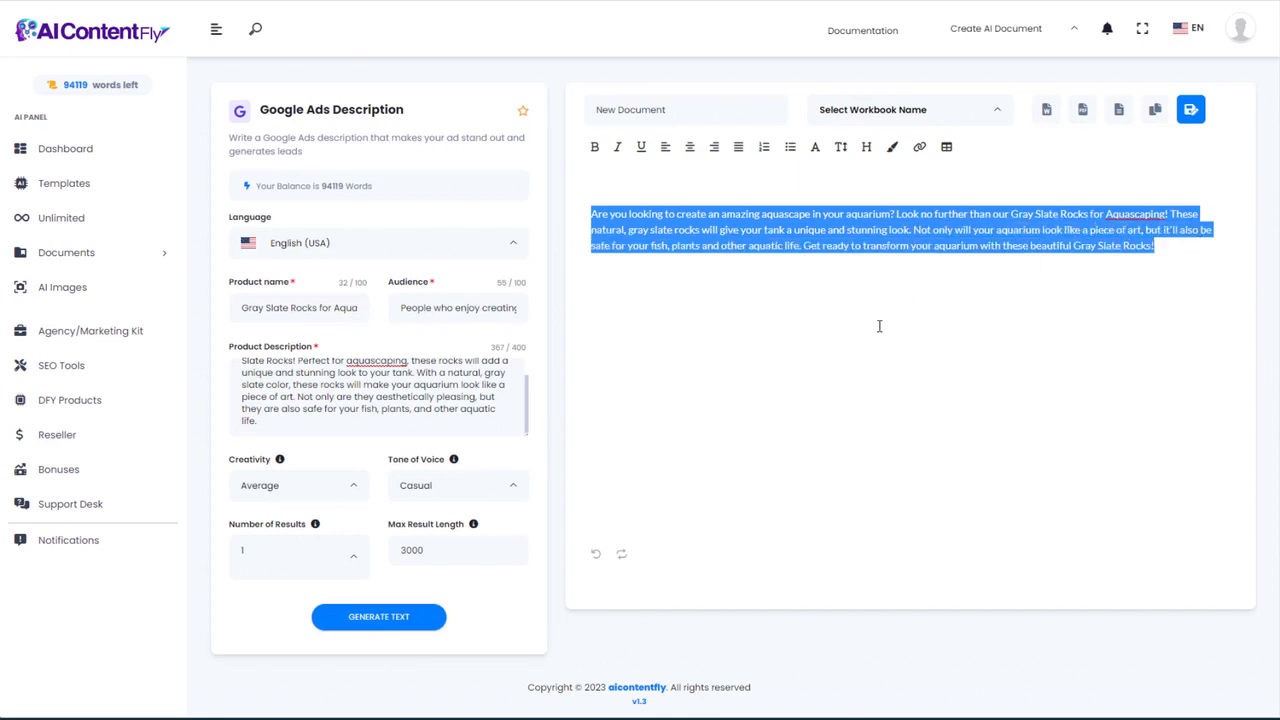
{"action": "key", "text": "alt+Left"}
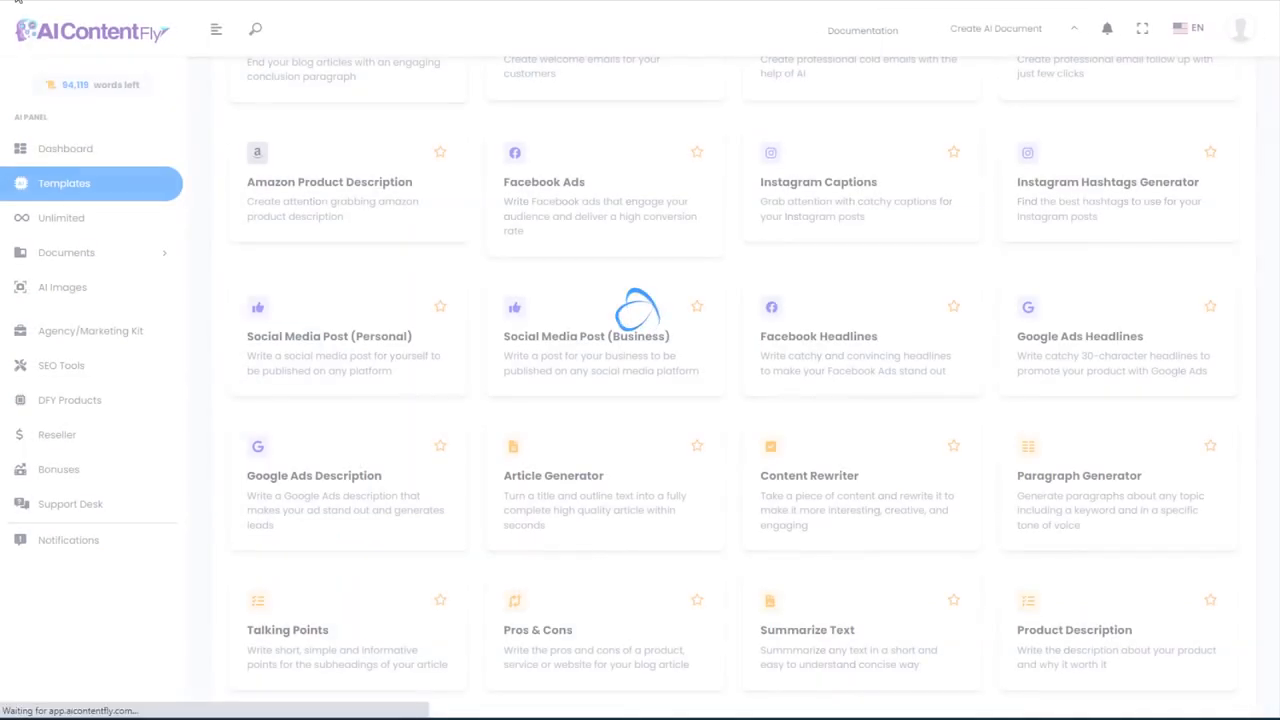
Step: Open the Article Generator template and enter the article title "Aquascaping for Beginners: How to Get Started with Aquascaping"
{"action": "left_click", "coordinate": [567, 494]}
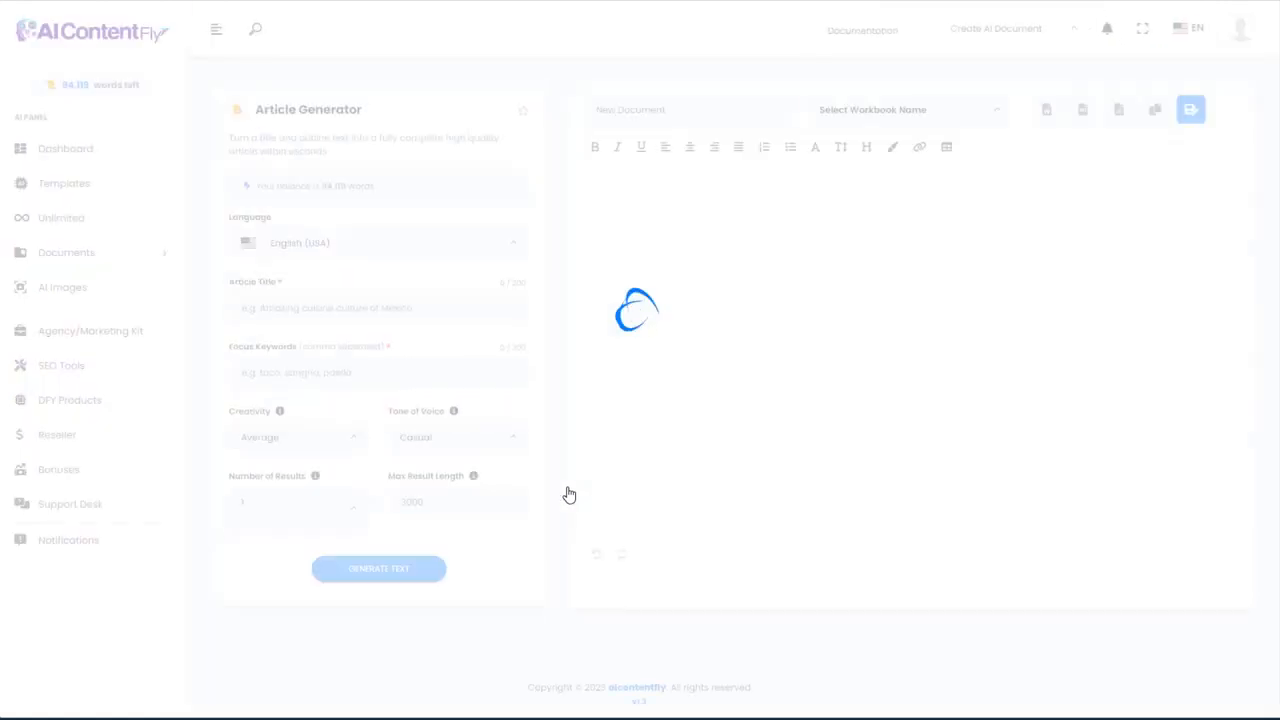
{"action": "left_click", "coordinate": [282, 307]}
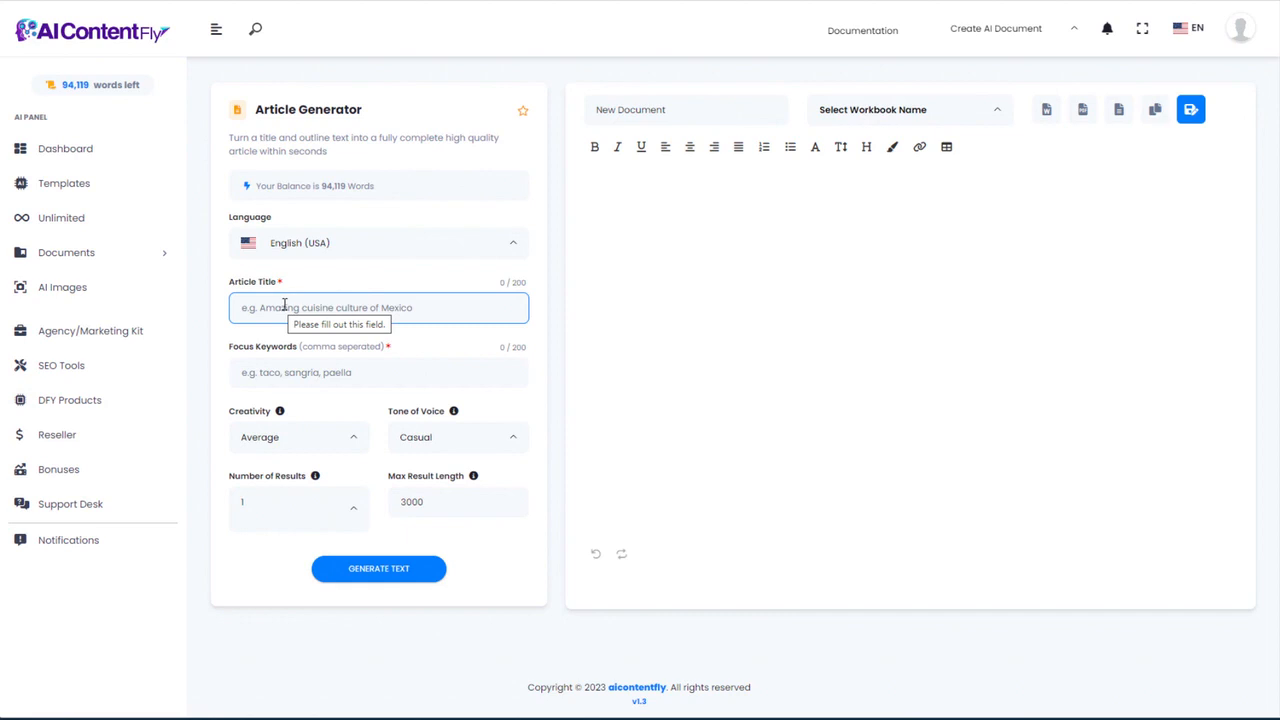
{"action": "key", "text": "alt+Tab"}
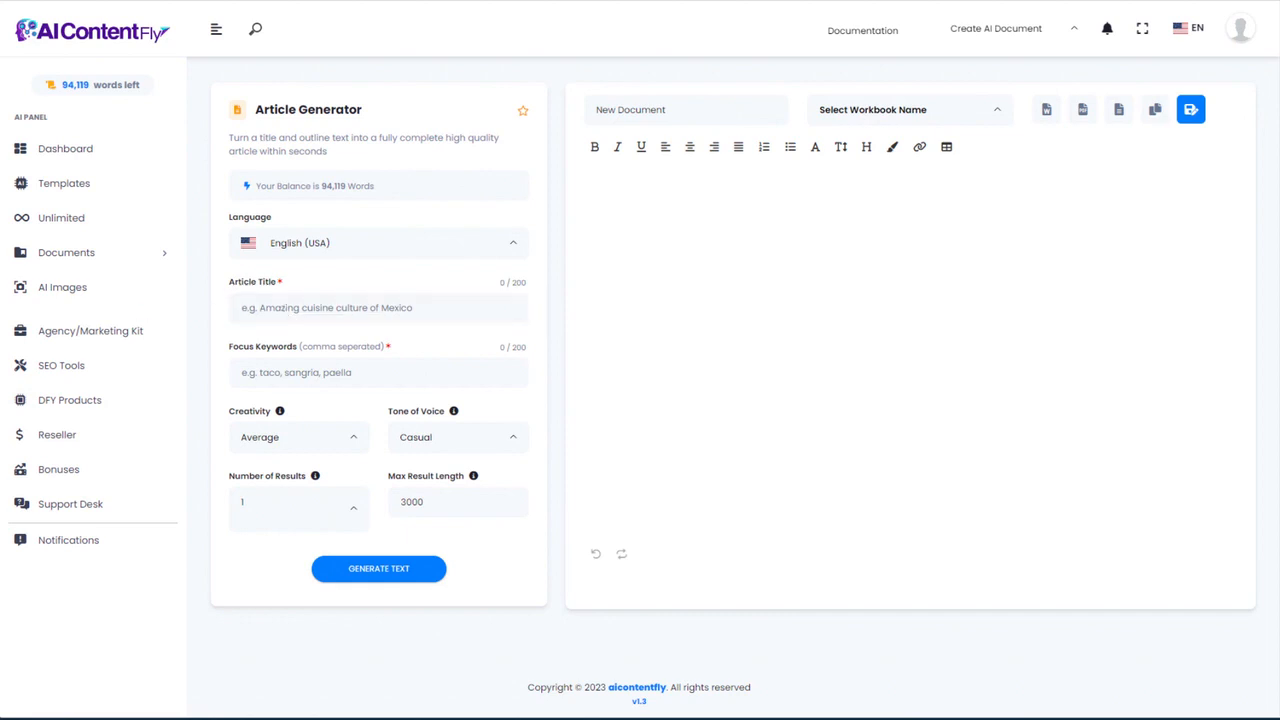
{"action": "key", "text": "alt+Tab"}
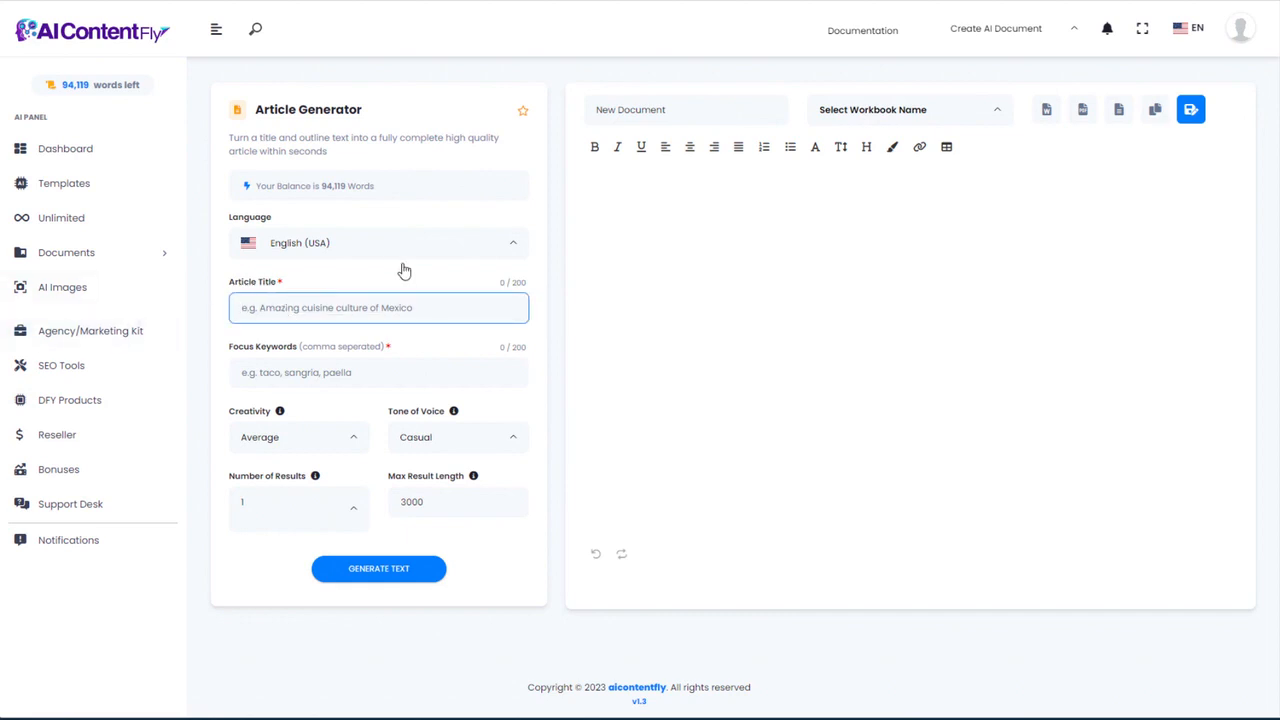
{"action": "type", "text": "Aquascaping for Beginners: How to Get Started with Aquascaping"}
Step: Enter the focus keywords "aquascape, aquarium, plants, tools, filters, maintenance" and generate the article
{"action": "left_click", "coordinate": [290, 372]}
{"action": "key", "text": "alt+Tab"}
{"action": "key", "text": "alt+Tab"}
{"action": "left_click", "coordinate": [314, 371]}
{"action": "type", "text": "aquascape, aquarium, plants, tools, filters, maintenance"}
{"action": "left_click", "coordinate": [380, 567]}
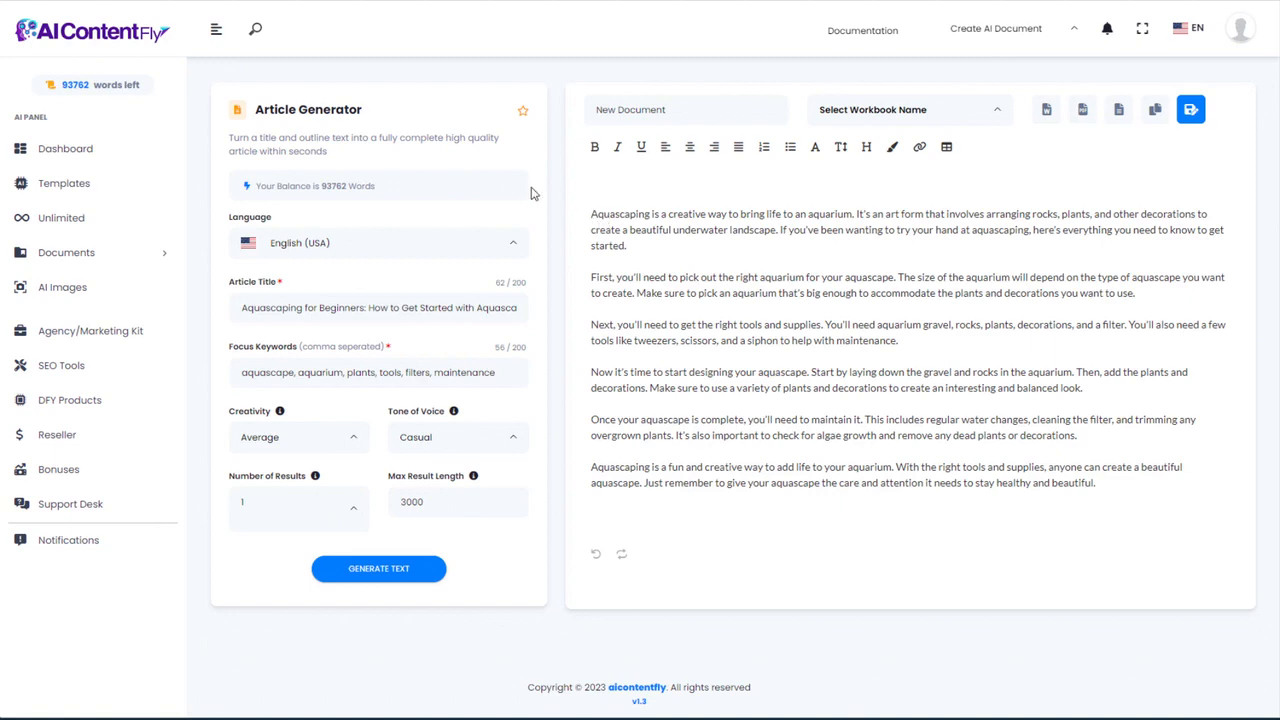
Step: Open the Content Rewriter template and paste the introduction of Wikipedia's Aquascaping article as the text to rewrite
{"action": "key", "text": "alt+Left"}
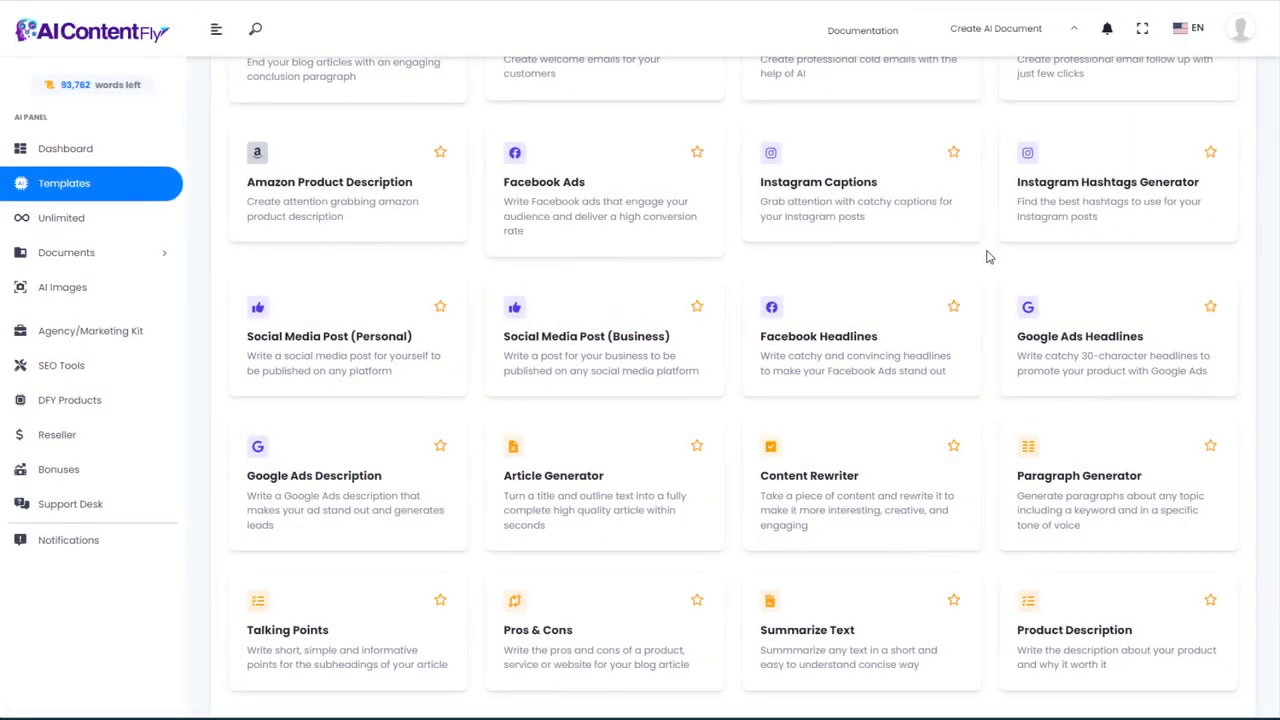
{"action": "left_click", "coordinate": [827, 484]}
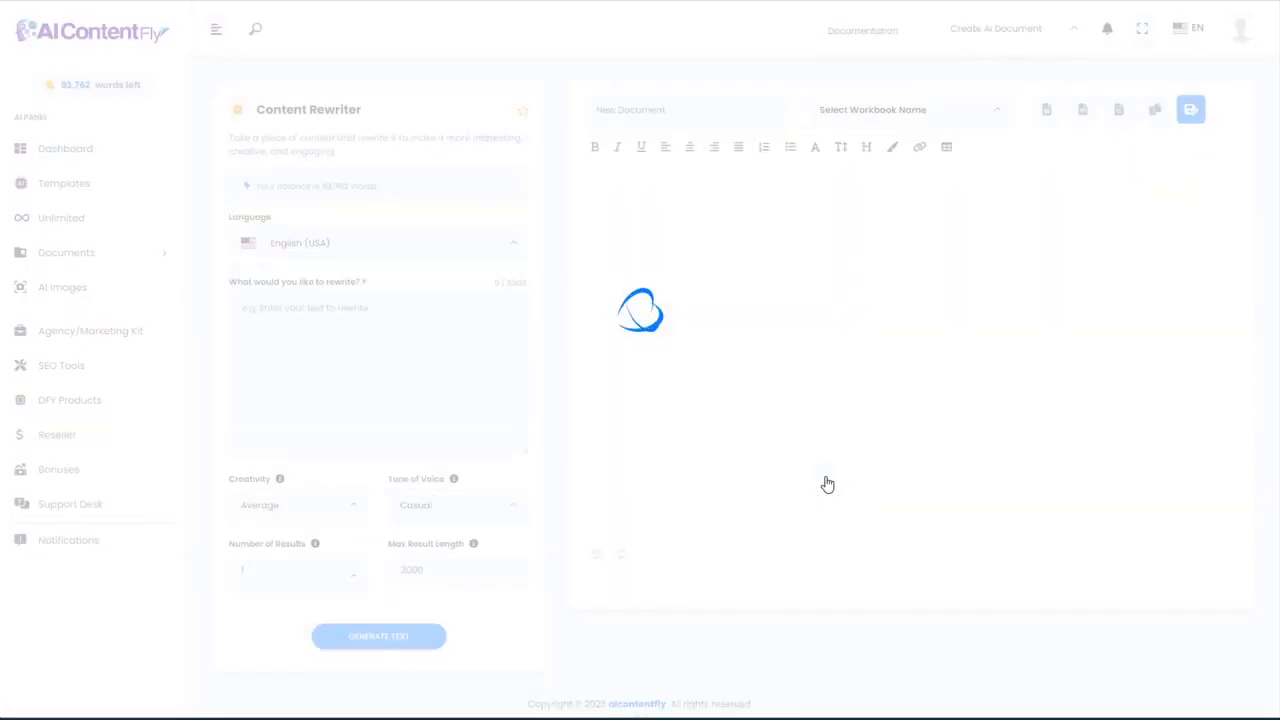
{"action": "left_click", "coordinate": [490, 323]}
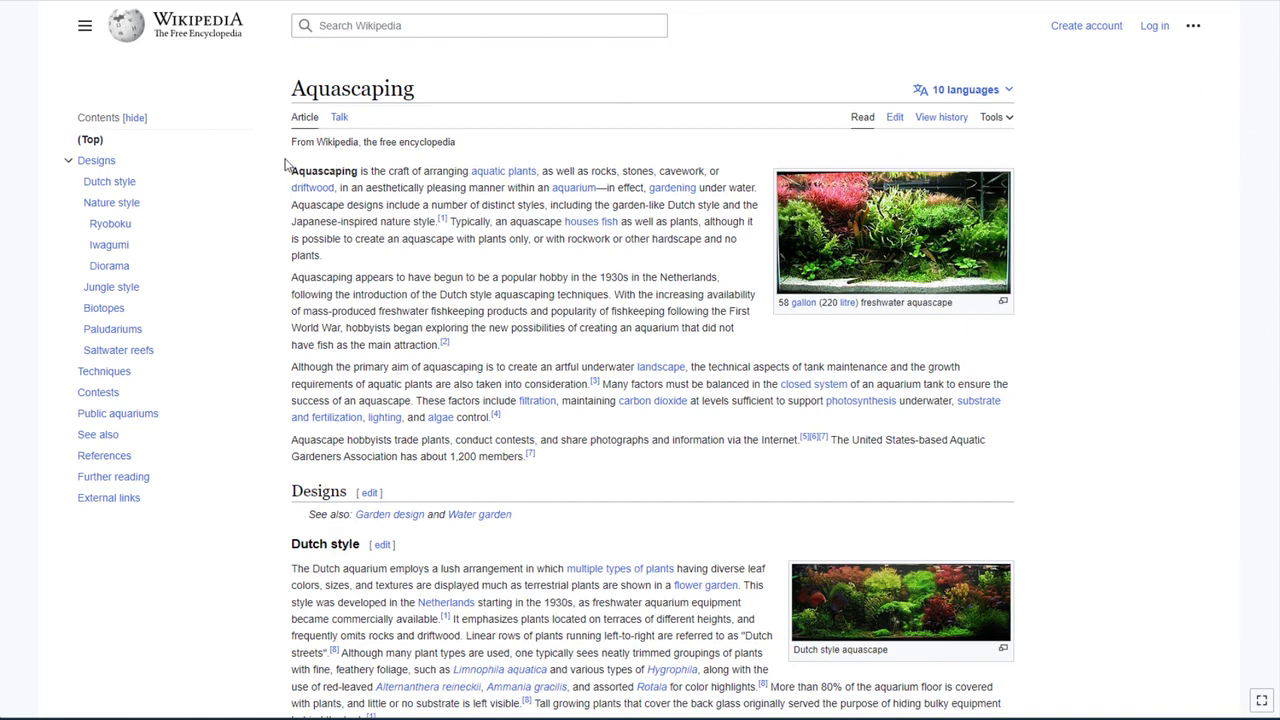
{"action": "left_click_drag", "start_coordinate": [292, 170], "coordinate": [592, 459]}
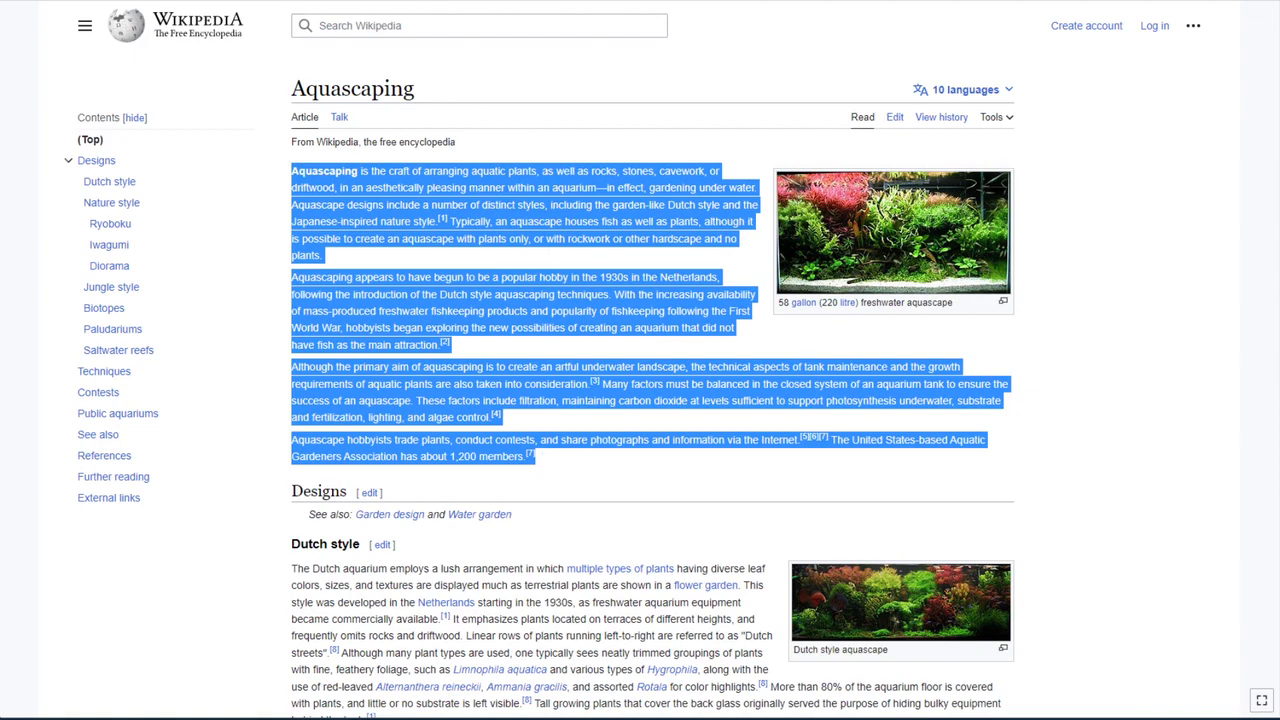
{"action": "scroll", "coordinate": [434, 315], "scroll_direction": "down", "scroll_amount": 2}
{"action": "scroll", "coordinate": [400, 250], "scroll_direction": "up", "scroll_amount": 2}
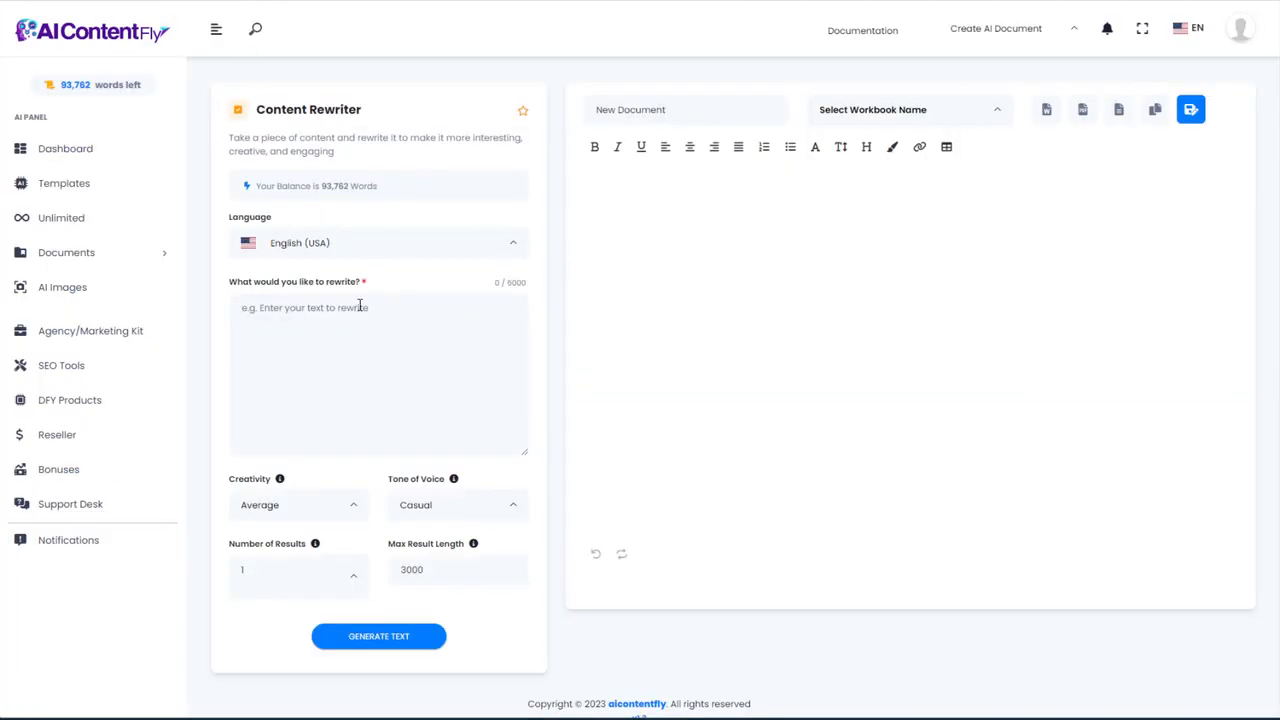
{"action": "left_click", "coordinate": [358, 306]}
{"action": "key", "text": "ctrl+v"}
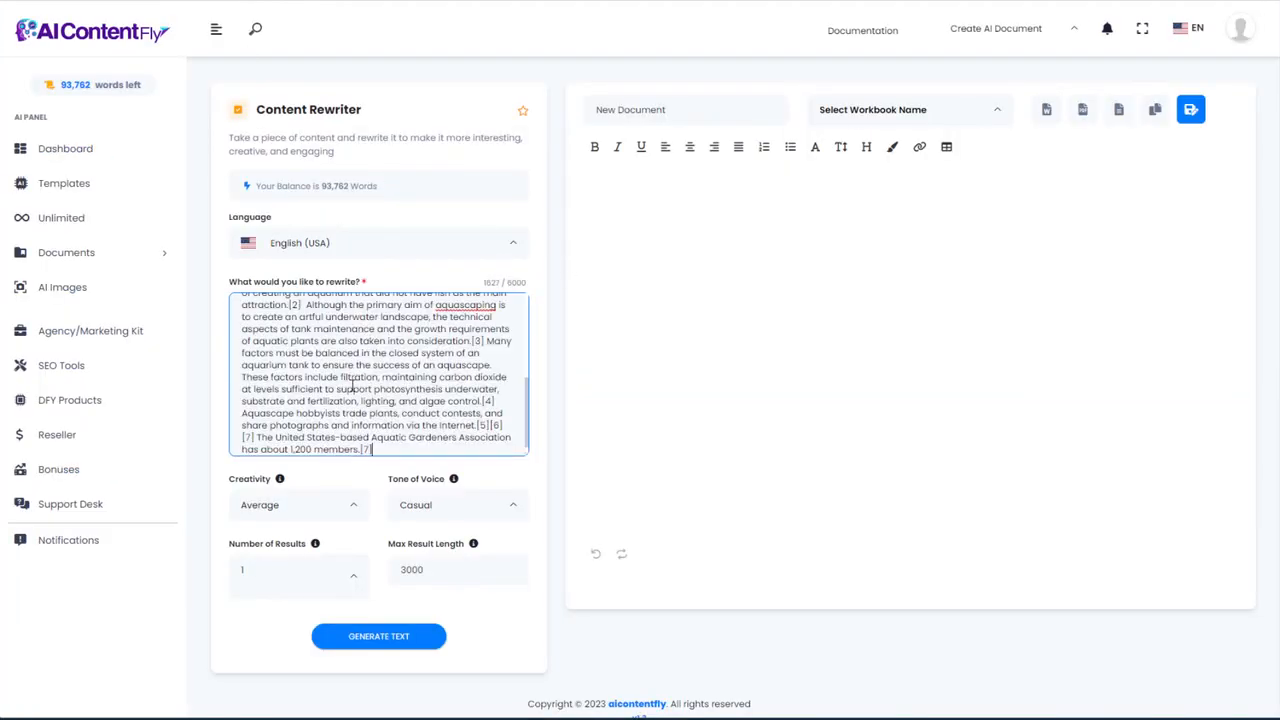
Step: Set the tone of voice to Funny and generate the rewritten aquascaping text
{"action": "scroll", "coordinate": [340, 478], "scroll_direction": "down", "scroll_amount": 1}
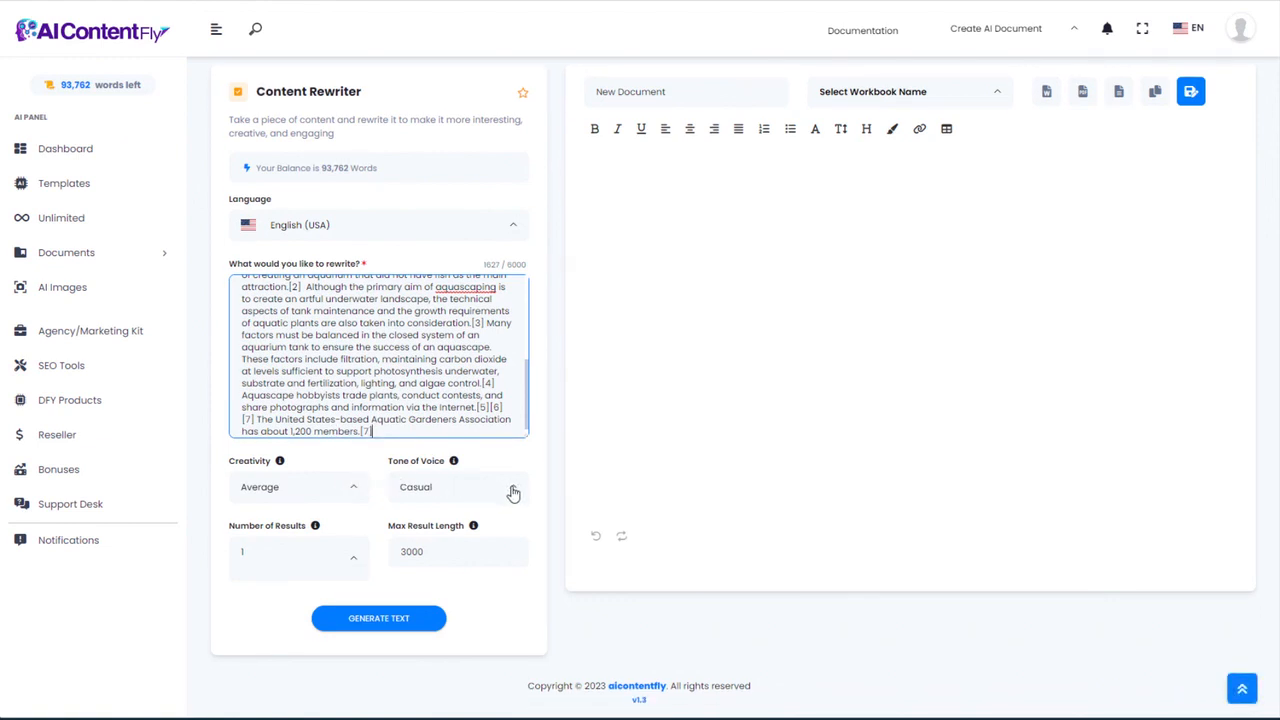
{"action": "left_click", "coordinate": [449, 488]}
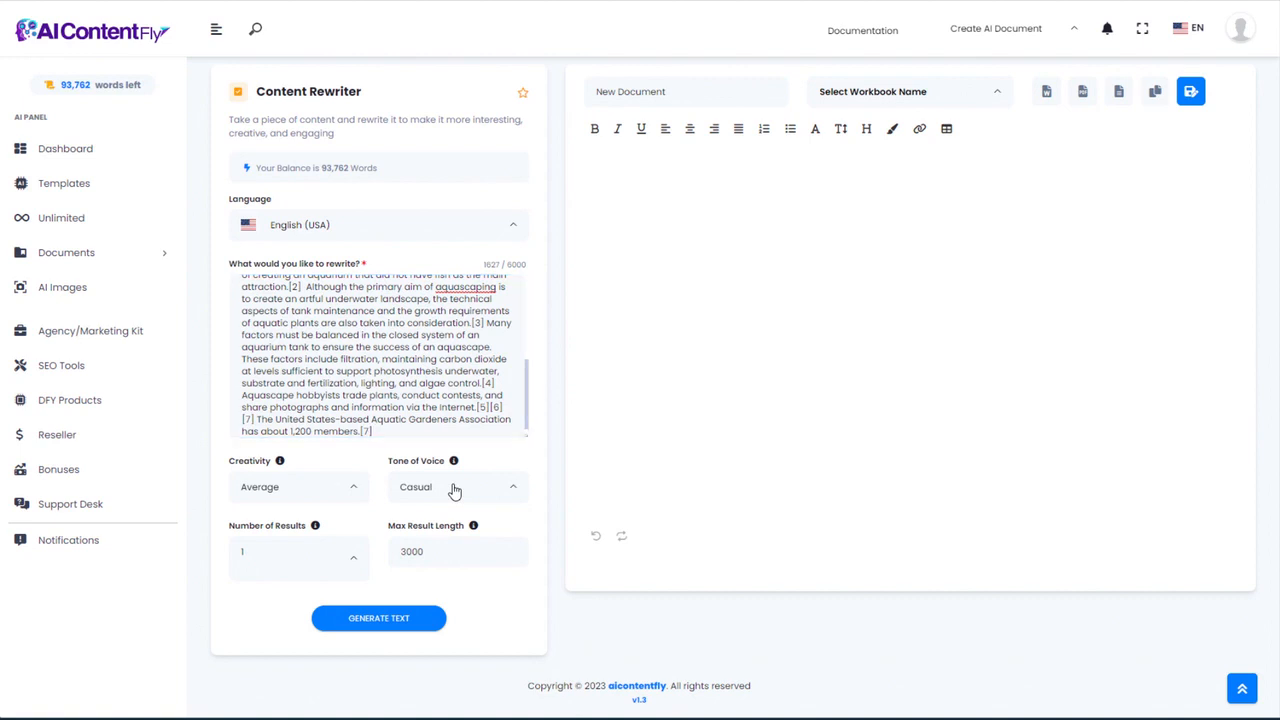
{"action": "scroll", "coordinate": [457, 621], "scroll_direction": "down", "scroll_amount": 1}
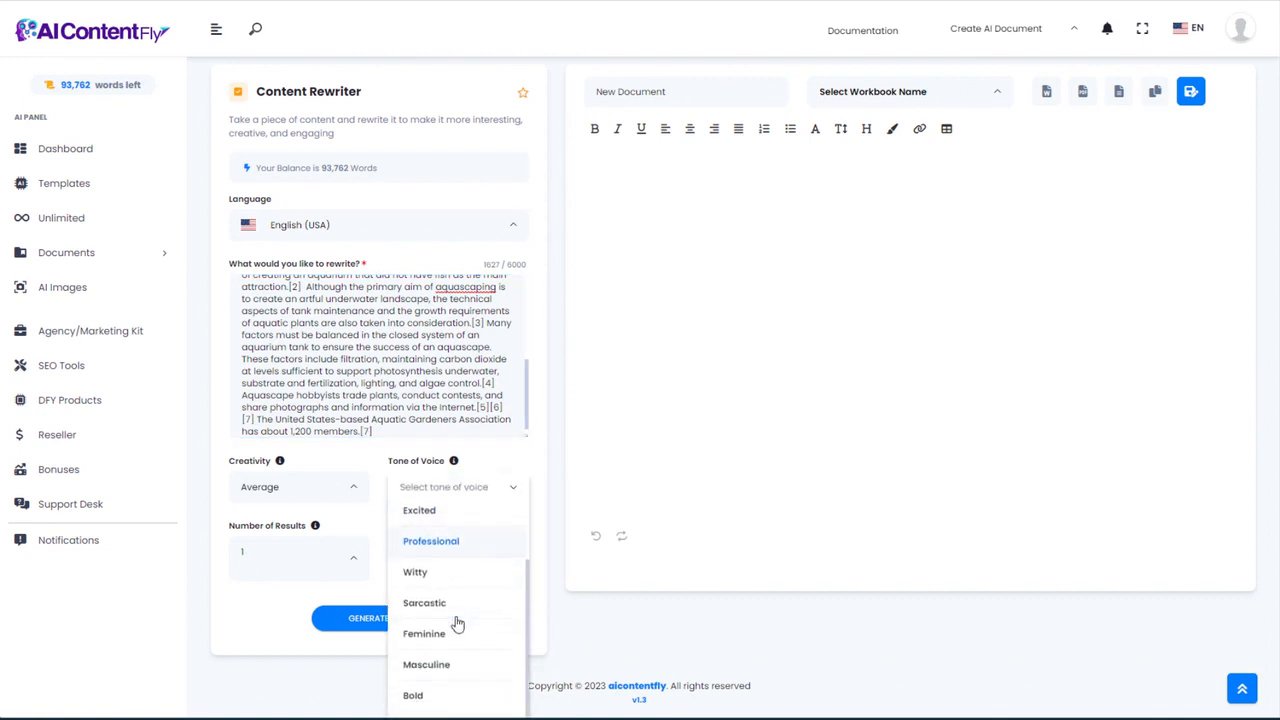
{"action": "scroll", "coordinate": [454, 628], "scroll_direction": "down", "scroll_amount": 1}
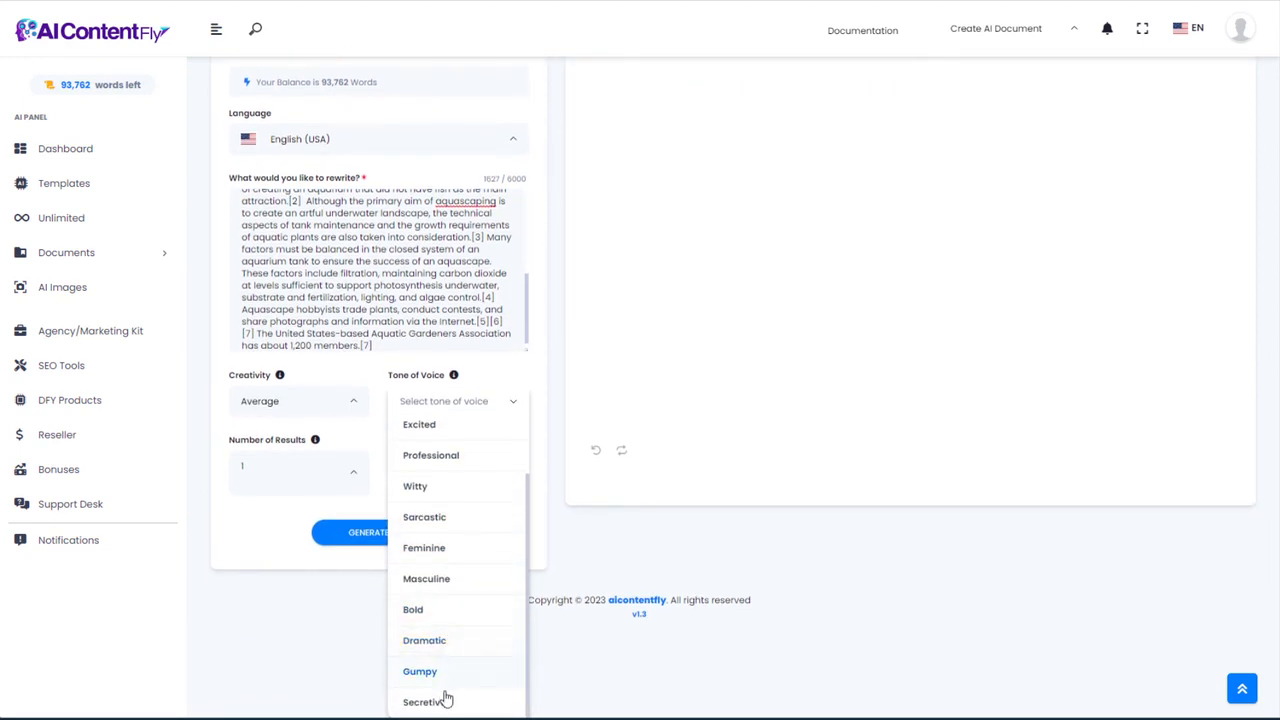
{"action": "scroll", "coordinate": [446, 570], "scroll_direction": "up", "scroll_amount": 1}
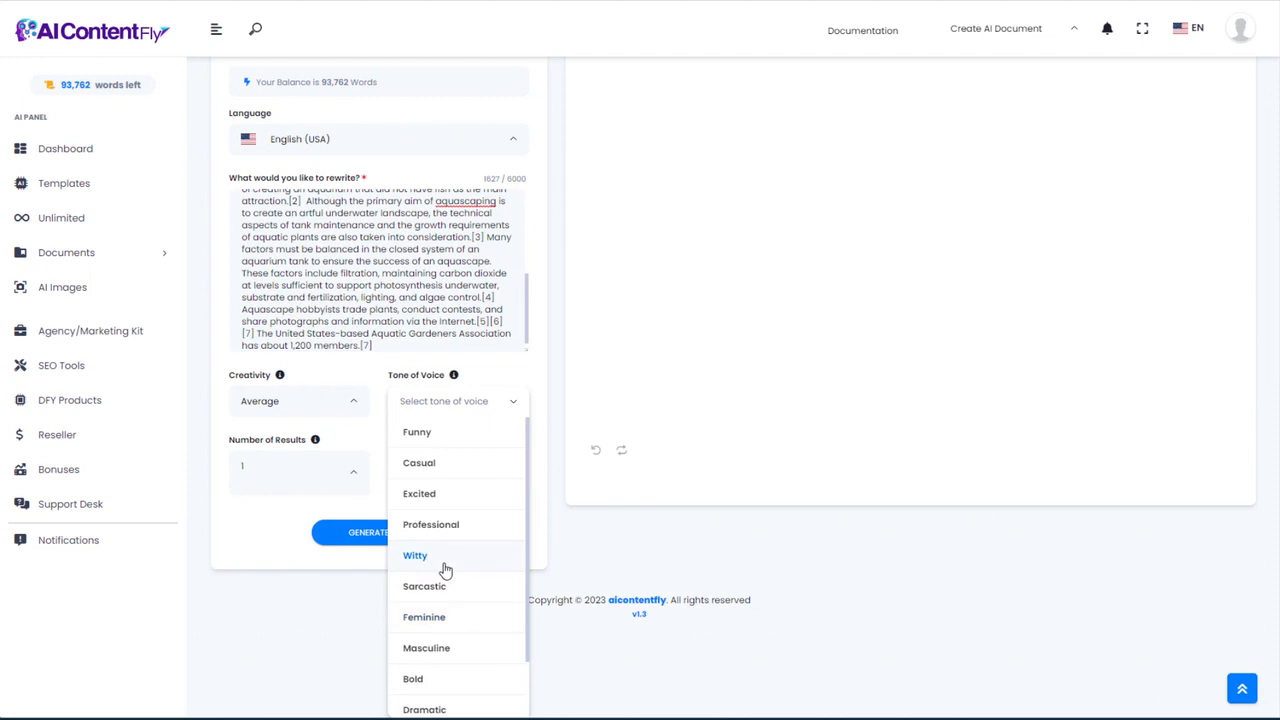
{"action": "left_click", "coordinate": [427, 436]}
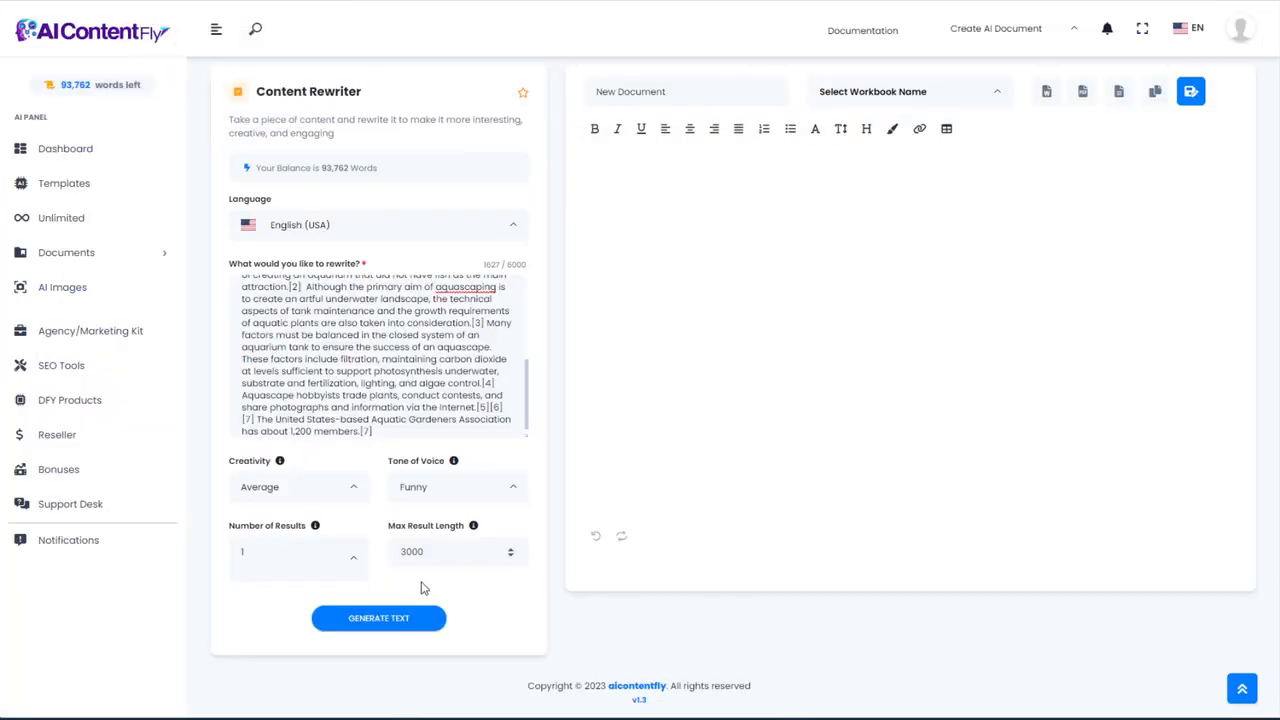
{"action": "left_click", "coordinate": [392, 622]}
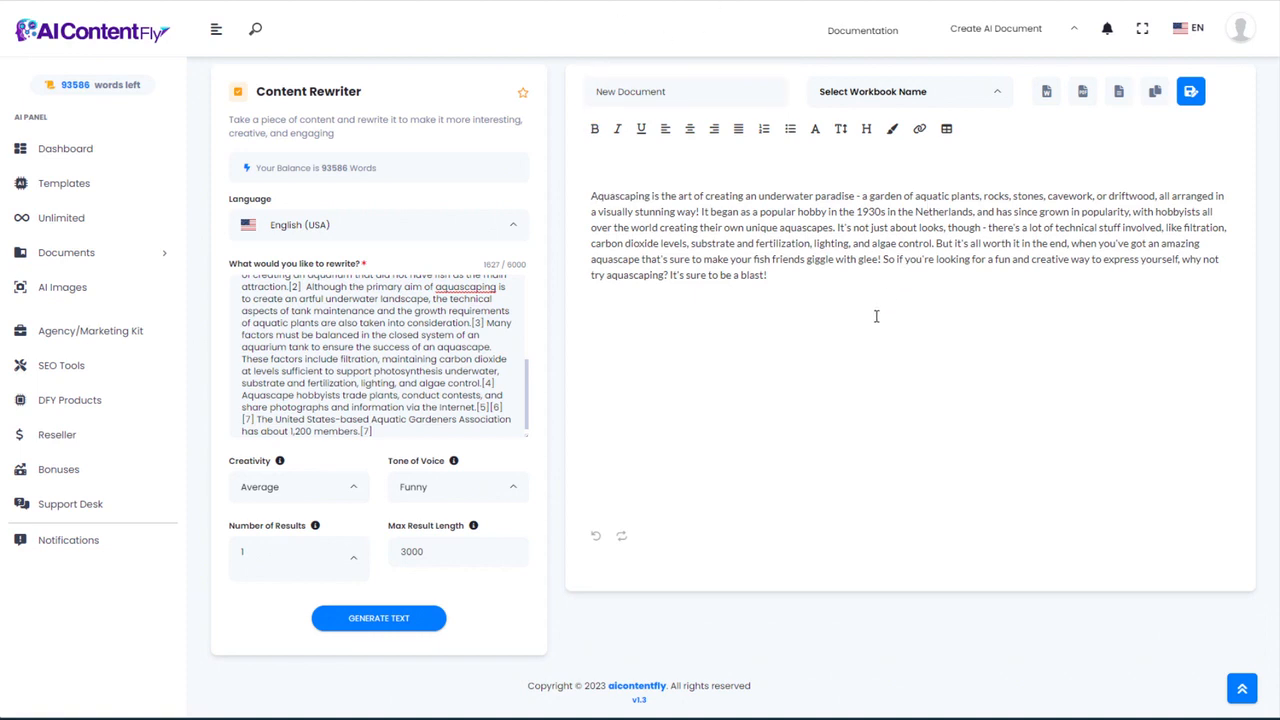
Step: Review the closing sentences of the rewritten aquascaping text by highlighting them, and return to the template list
{"action": "scroll", "coordinate": [875, 318], "scroll_direction": "up", "scroll_amount": 1}
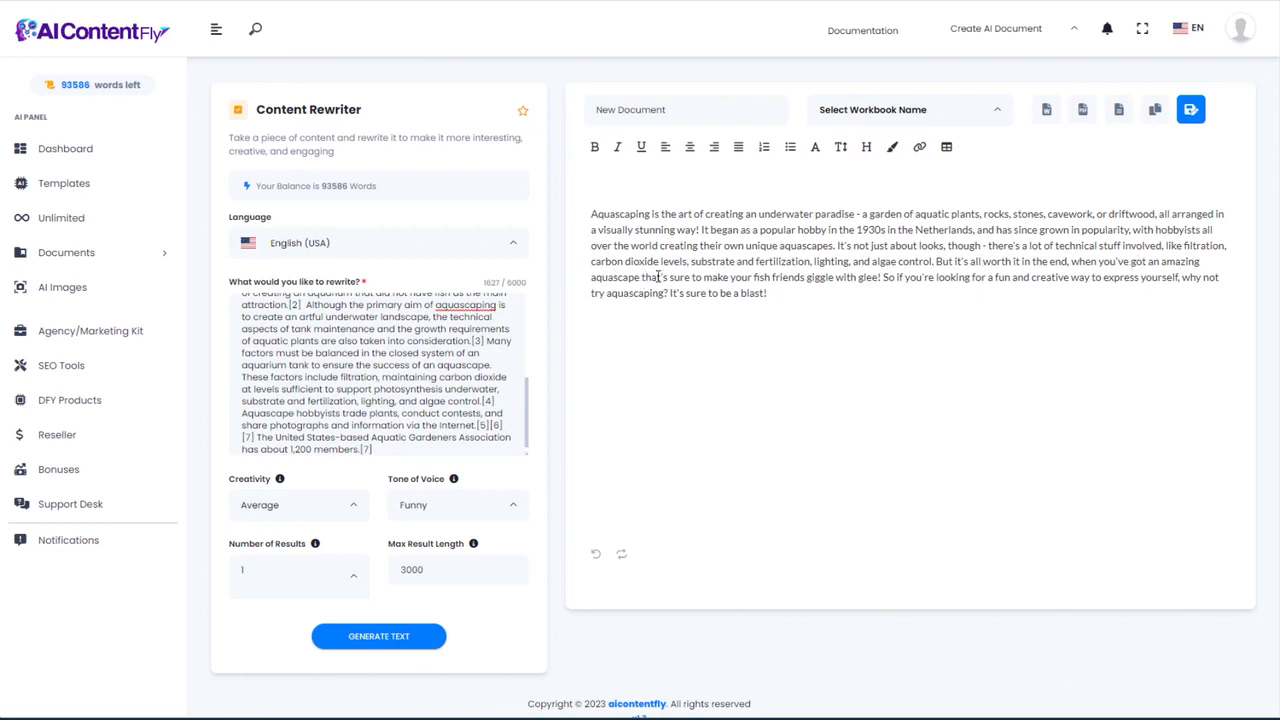
{"action": "left_click_drag", "start_coordinate": [674, 277], "coordinate": [882, 277]}
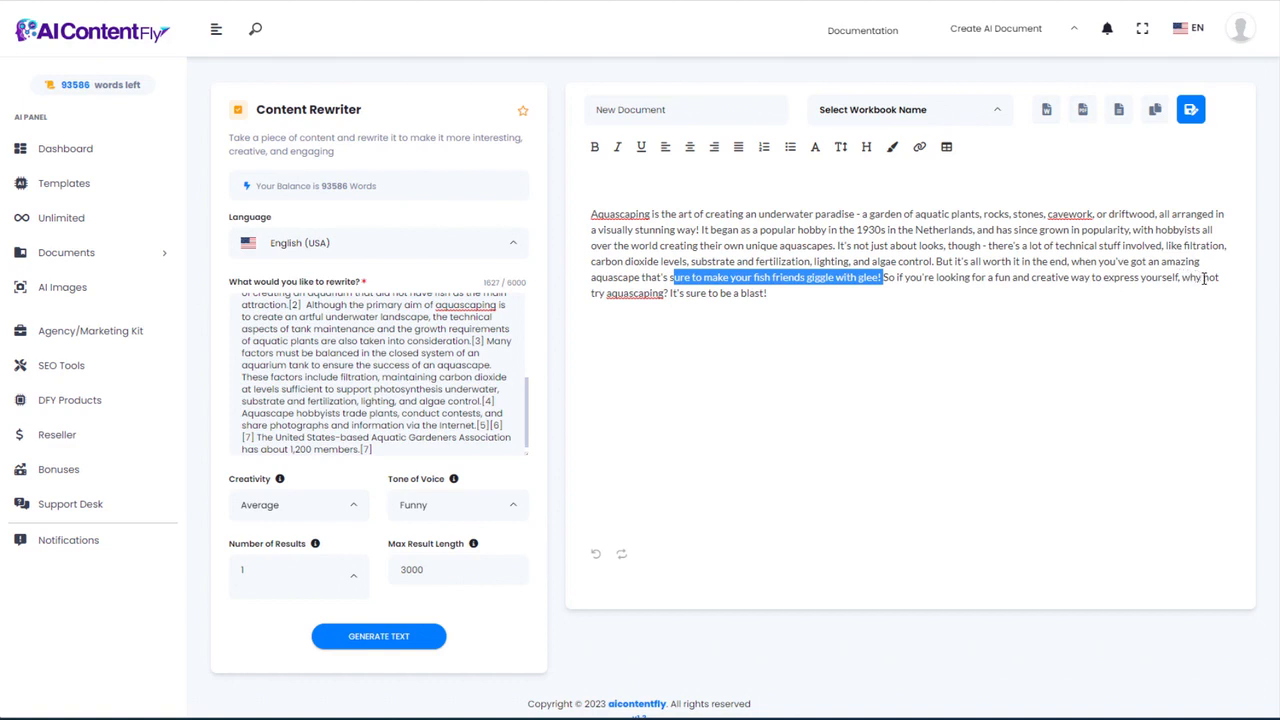
{"action": "left_click_drag", "start_coordinate": [594, 294], "coordinate": [787, 295]}
{"action": "left_click", "coordinate": [856, 300]}
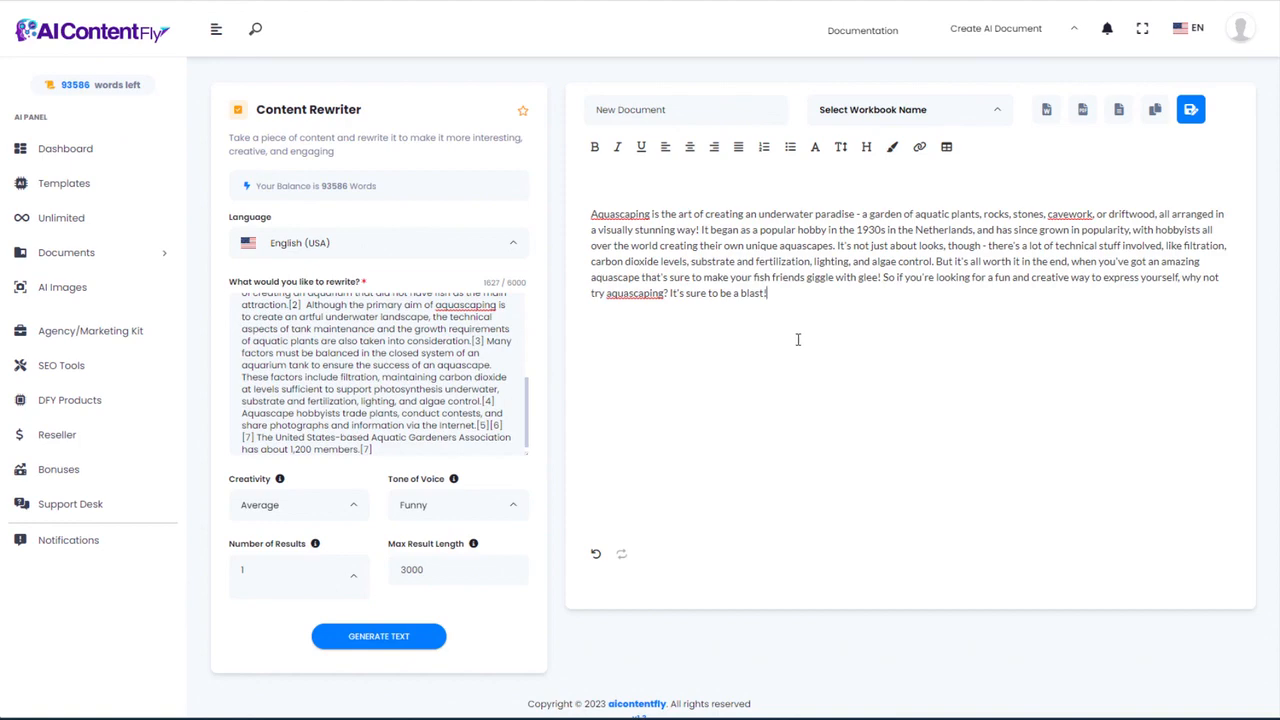
{"action": "key", "text": "alt+Left"}
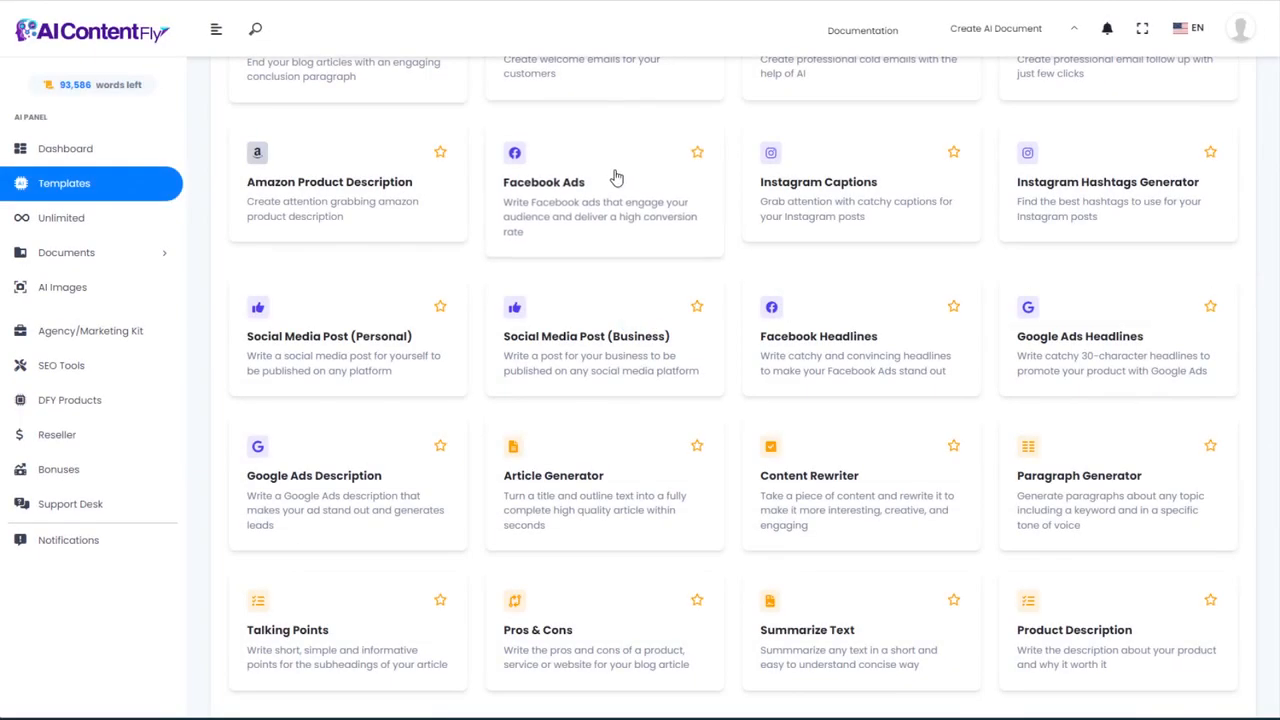
Step: Open the Paragraph Generator template and enter the paragraph description "How to choose a filter for your aquascape aquarium"
{"action": "left_click", "coordinate": [1094, 490]}
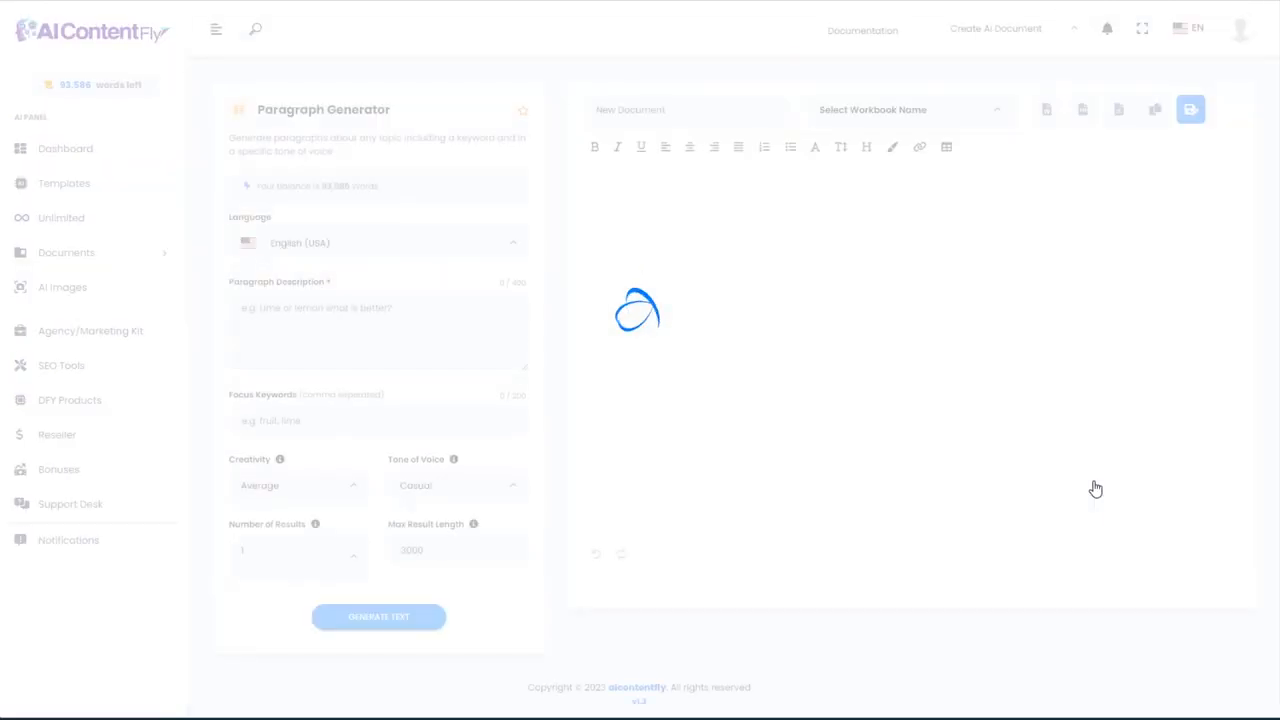
{"action": "left_click", "coordinate": [273, 340]}
{"action": "type", "text": "How to choose a filter for your aquascape aquarium"}
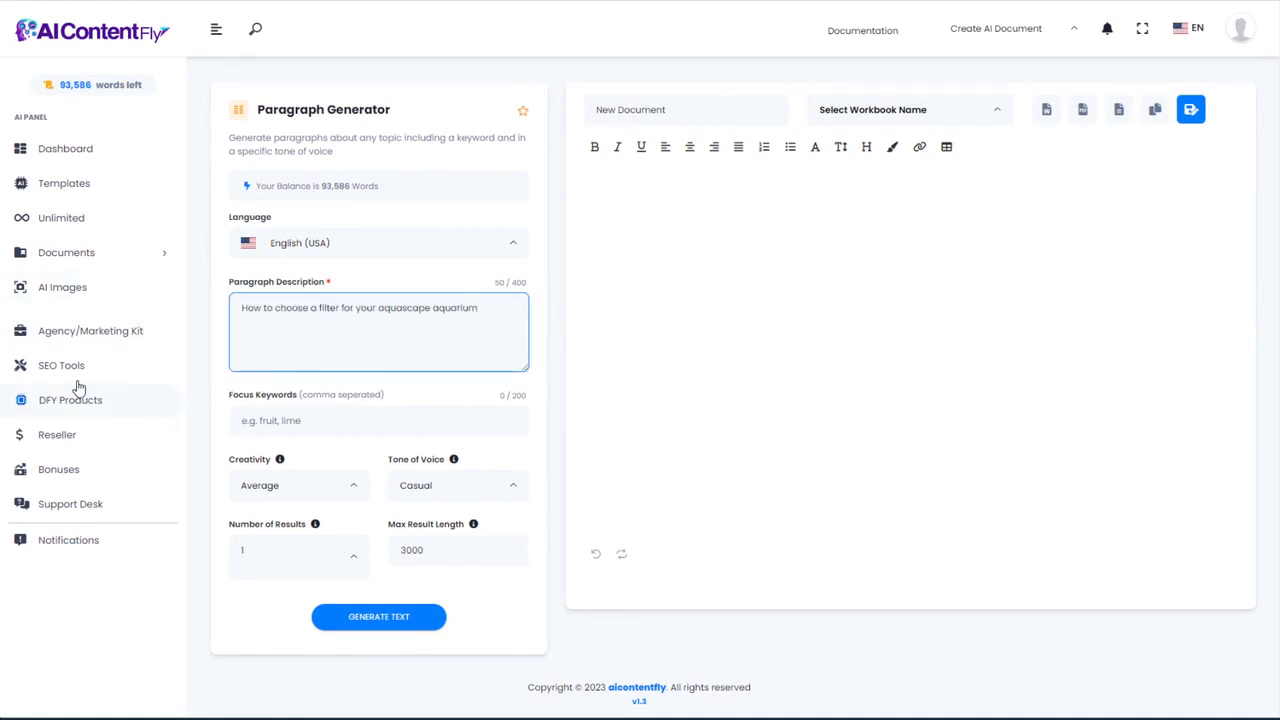
Step: Enter the focus keywords "filters, aquascape, aquarium, cost, maintenance" and generate the paragraph
{"action": "key", "text": "Tab"}
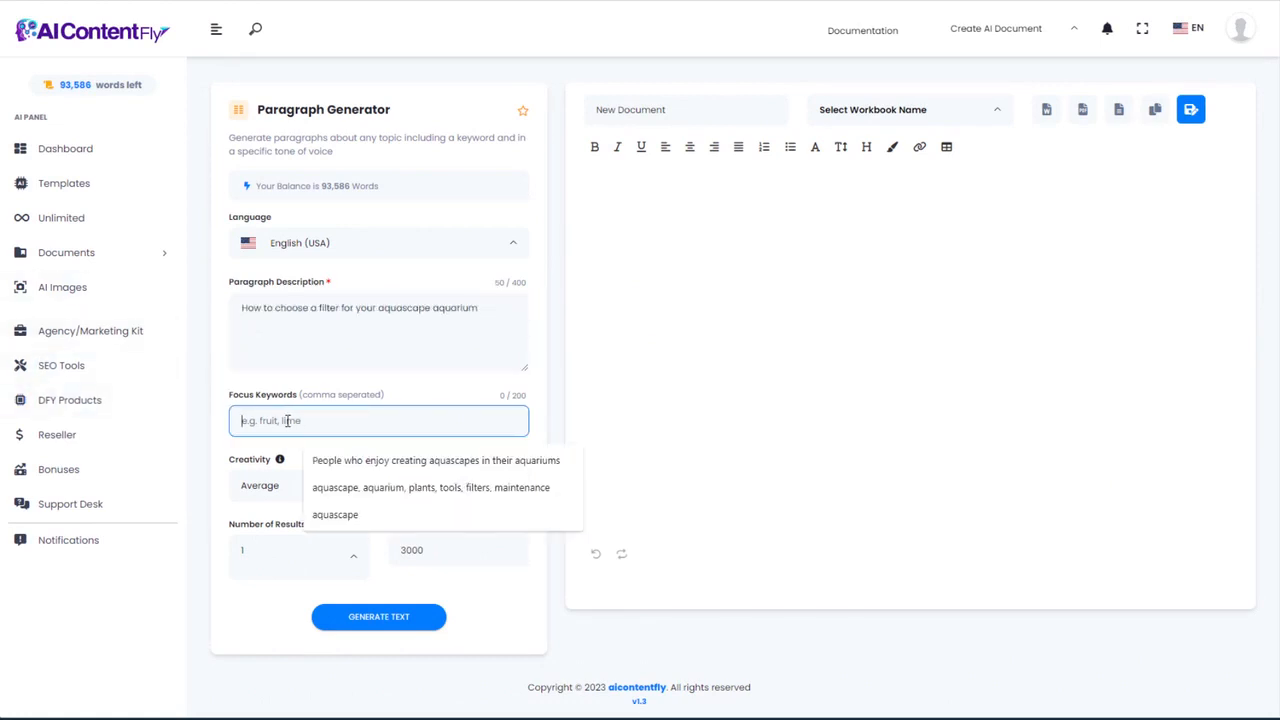
{"action": "type", "text": "filters, aquascape, aquarium, cost, maintenance"}
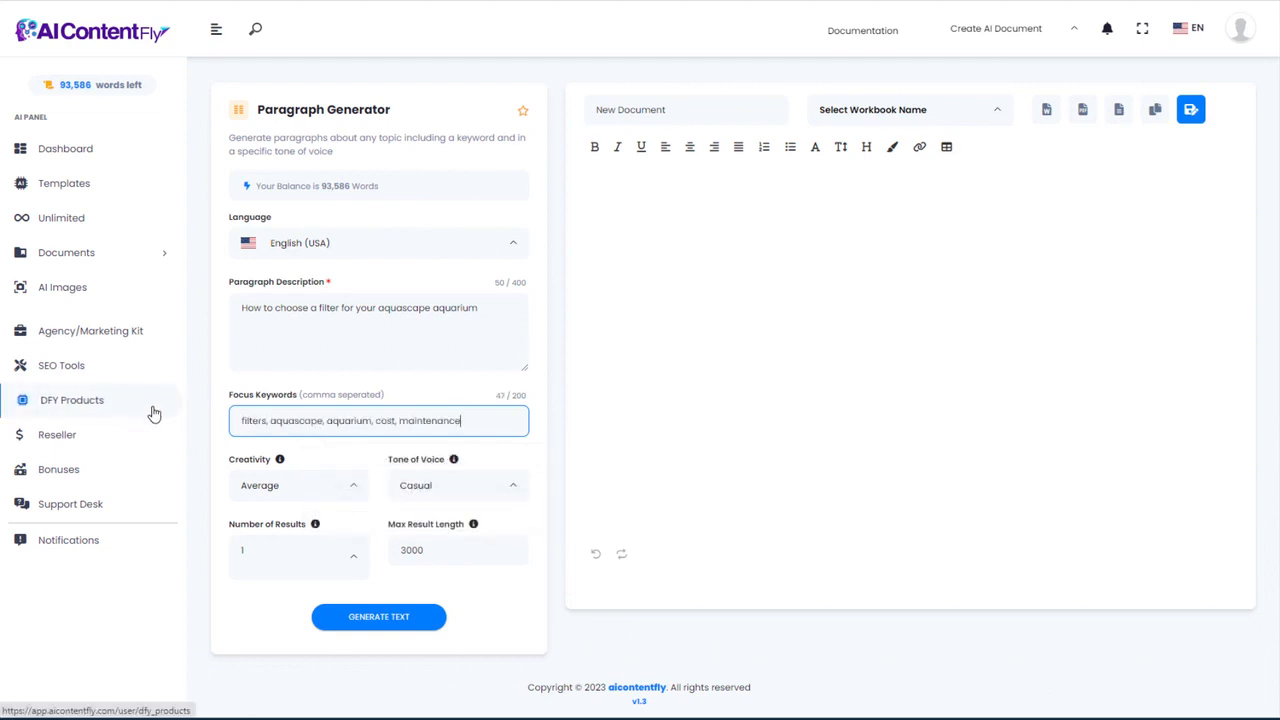
{"action": "left_click", "coordinate": [381, 619]}
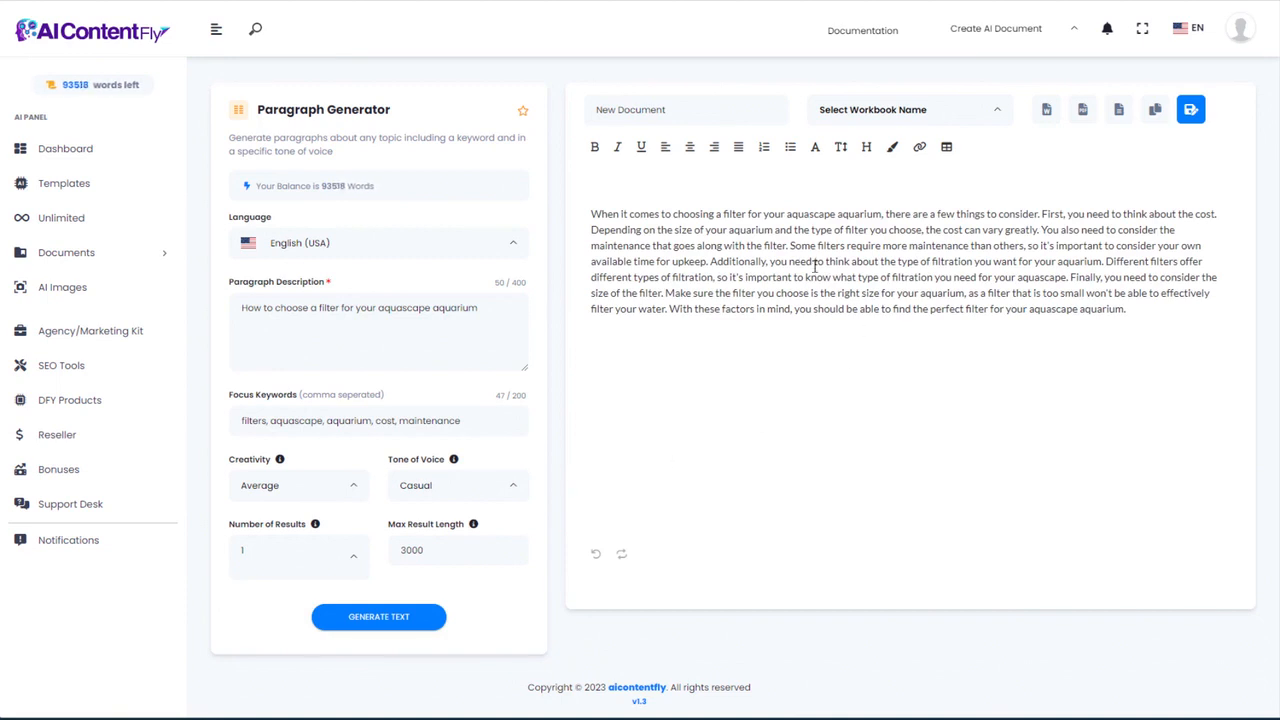
Step: Review the generated paragraph on choosing an aquascape filter by highlighting its full text
{"action": "left_click_drag", "start_coordinate": [592, 214], "coordinate": [1157, 311]}
{"action": "left_click", "coordinate": [919, 370]}
{"action": "mouse_move", "coordinate": [592, 213]}
{"action": "left_mouse_down"}
{"action": "mouse_move", "coordinate": [1008, 256]}
{"action": "mouse_move", "coordinate": [1168, 325]}
{"action": "mouse_move", "coordinate": [588, 213]}
{"action": "left_mouse_up"}
{"action": "left_click", "coordinate": [1060, 343]}
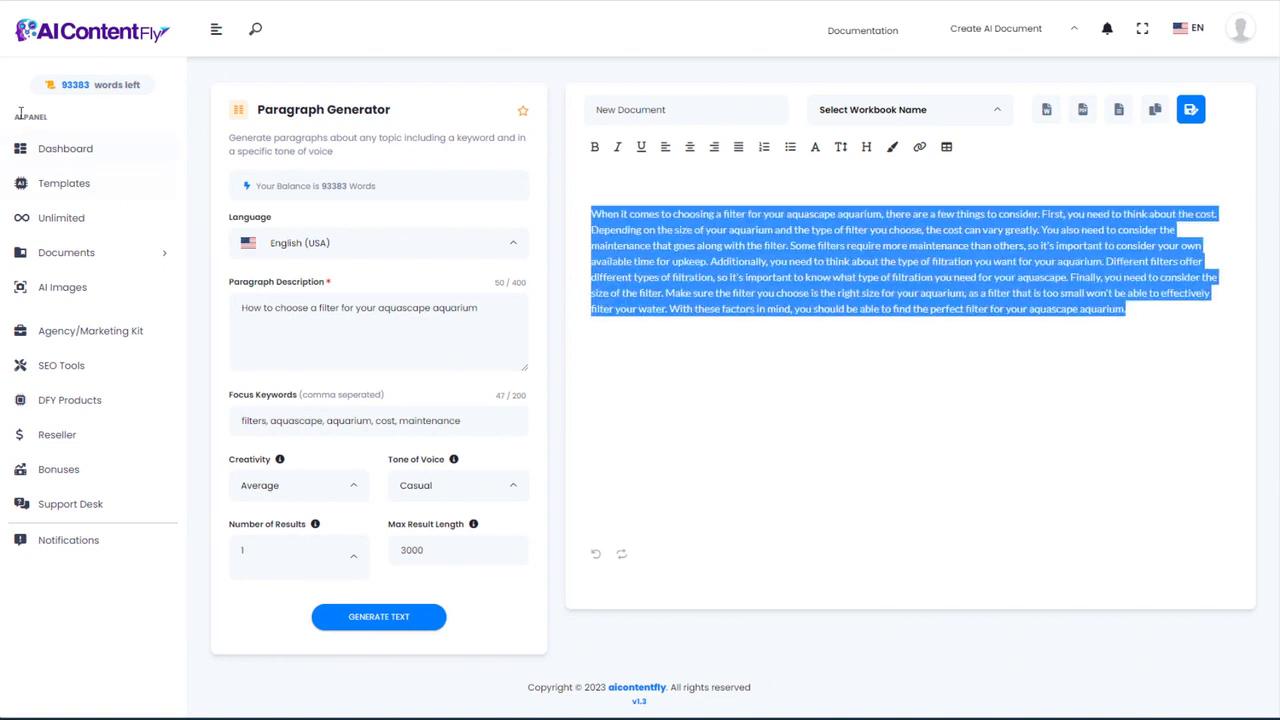
Step: Open the Talking Points template and enter the article title "Aquascaping for Experts: How to Create a Professional Aquascape"
{"action": "key", "text": "alt+Left"}
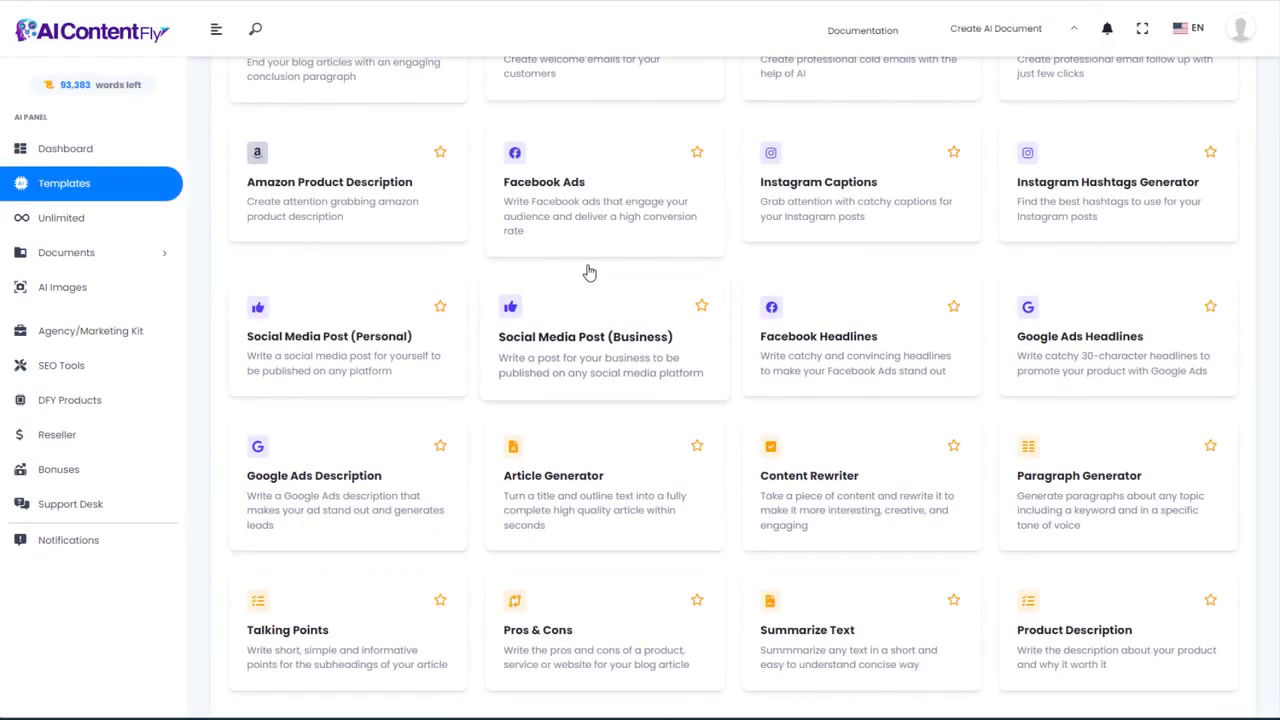
{"action": "left_click", "coordinate": [296, 648]}
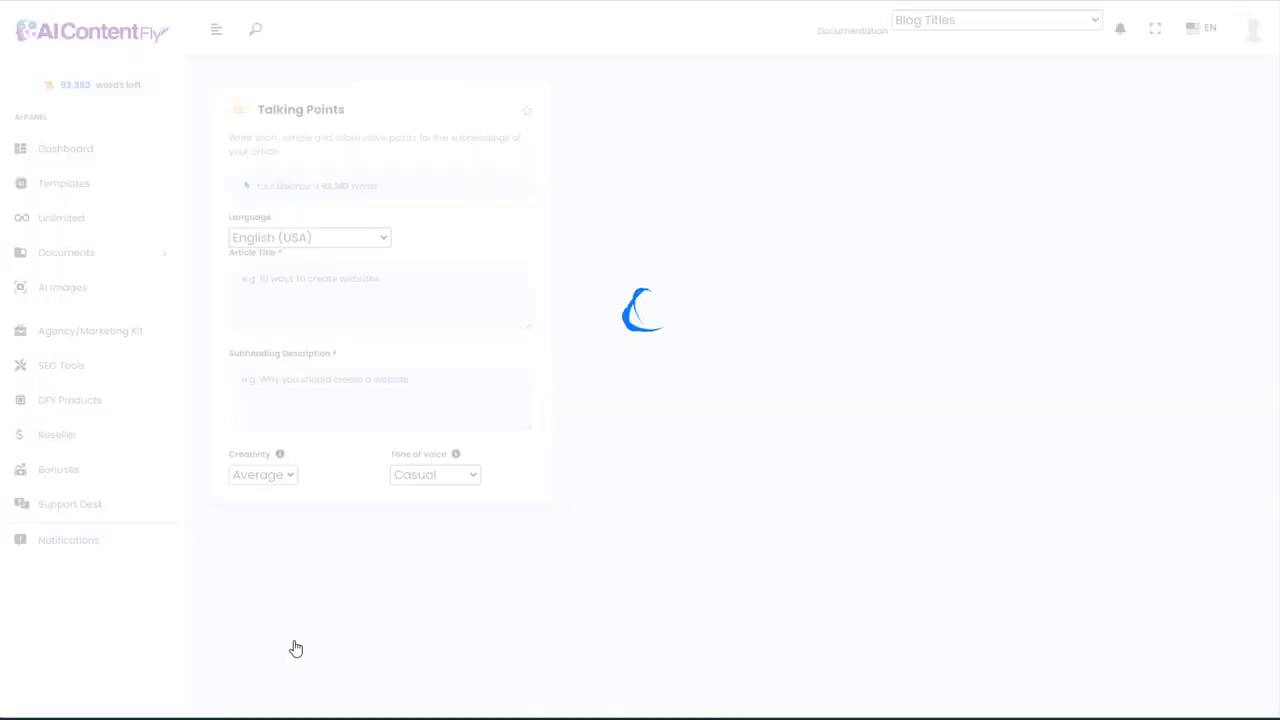
{"action": "left_click", "coordinate": [310, 323]}
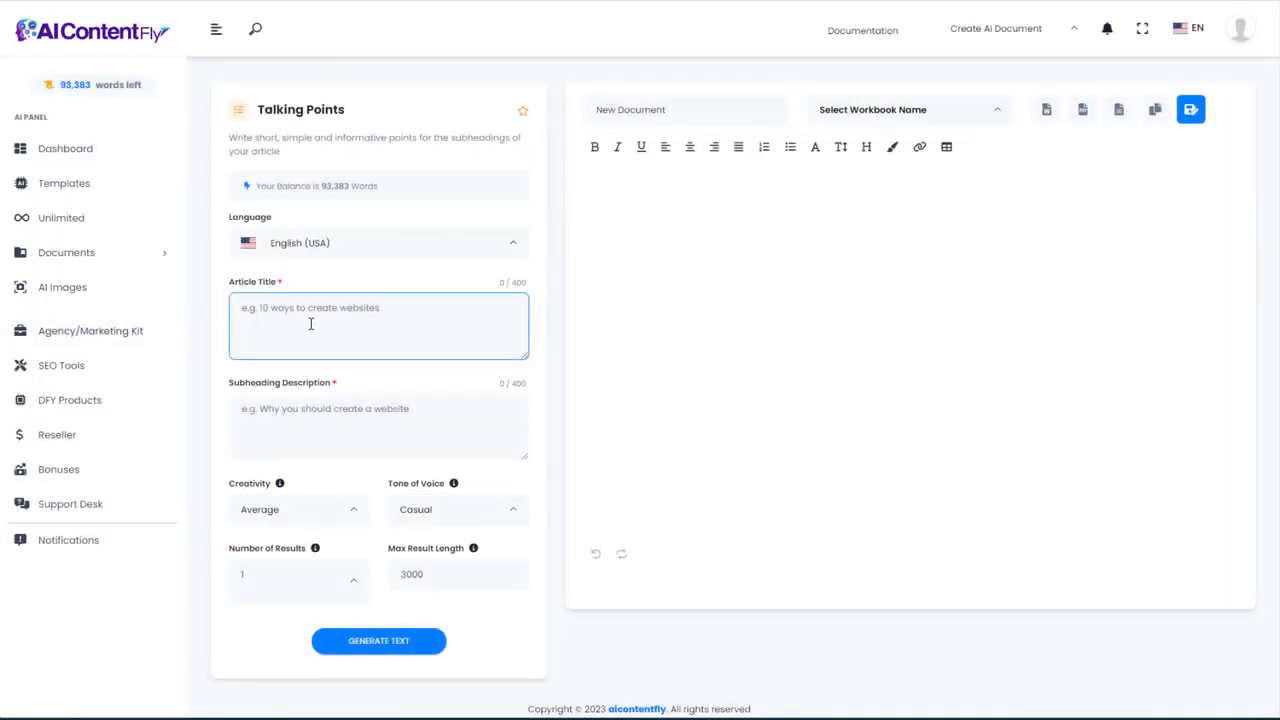
{"action": "type", "text": "Aquascaping for Experts: How to Create a Professional Aquascape"}
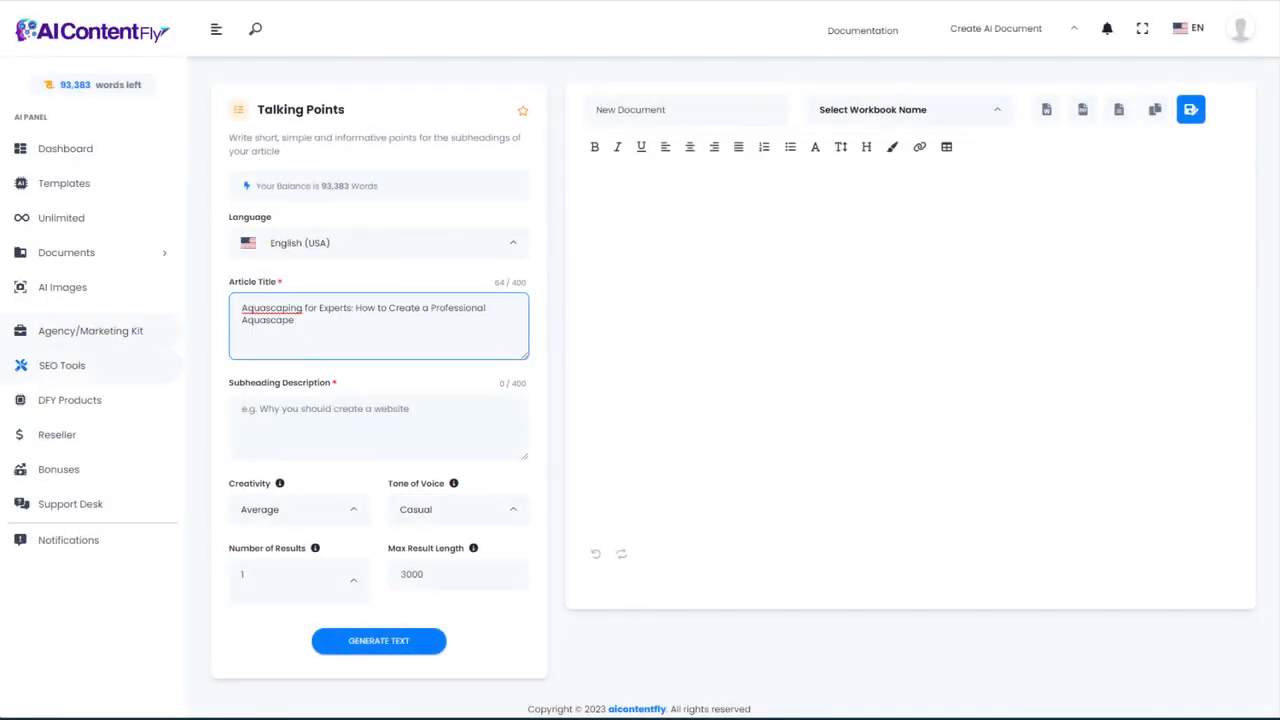
Step: Paste the outline questions about professional aquascapes, materials, fish and tips as the subheading description, and generate the talking points
{"action": "key", "text": "alt+Tab"}
{"action": "left_click", "coordinate": [314, 406]}
{"action": "key", "text": "ctrl+v"}
{"action": "scroll", "coordinate": [404, 428], "scroll_direction": "up", "scroll_amount": 1}
{"action": "scroll", "coordinate": [400, 434], "scroll_direction": "down", "scroll_amount": 1}
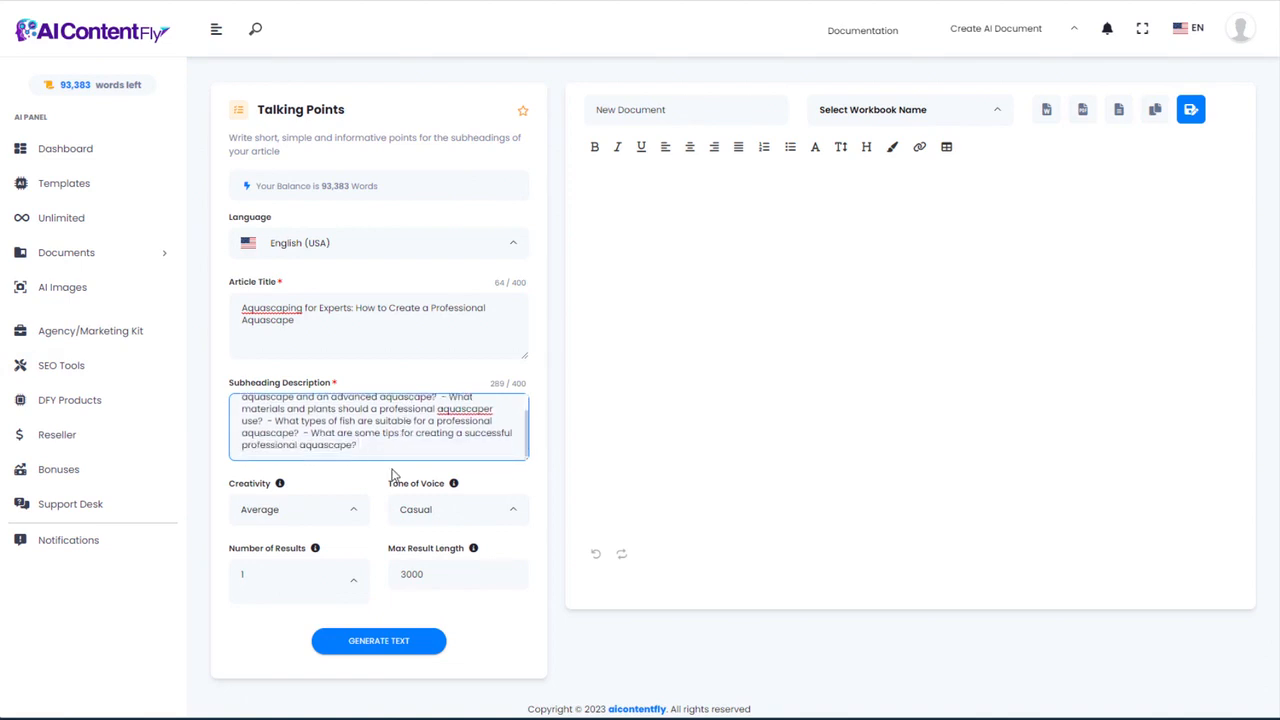
{"action": "scroll", "coordinate": [395, 437], "scroll_direction": "up", "scroll_amount": 1}
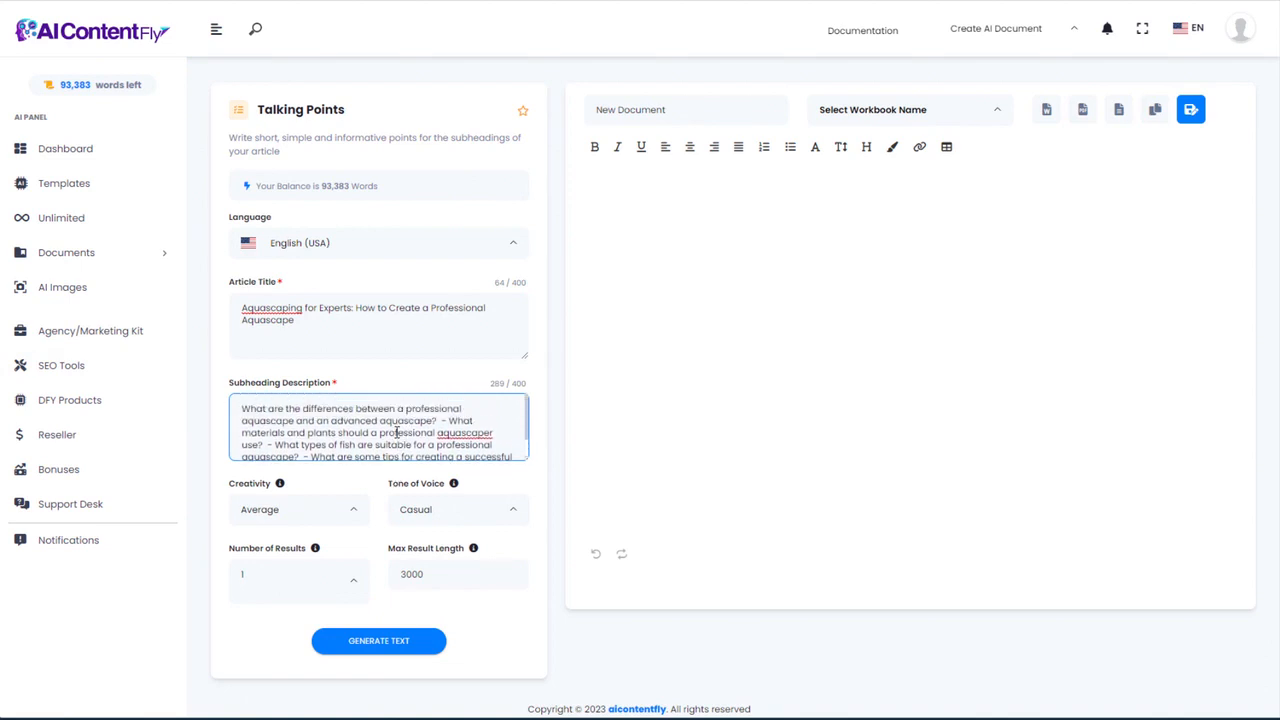
{"action": "scroll", "coordinate": [382, 421], "scroll_direction": "down", "scroll_amount": 1}
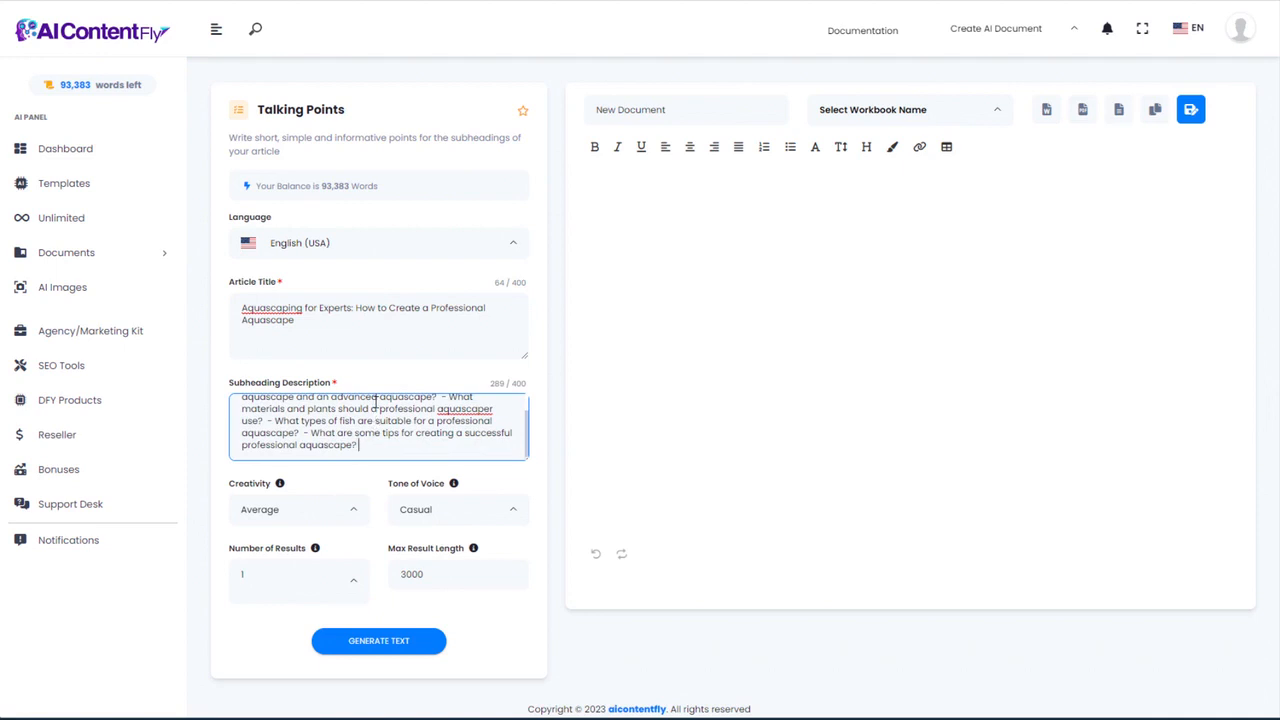
{"action": "scroll", "coordinate": [443, 420], "scroll_direction": "up", "scroll_amount": 1}
{"action": "scroll", "coordinate": [440, 421], "scroll_direction": "up", "scroll_amount": 1}
{"action": "scroll", "coordinate": [440, 420], "scroll_direction": "down", "scroll_amount": 1}
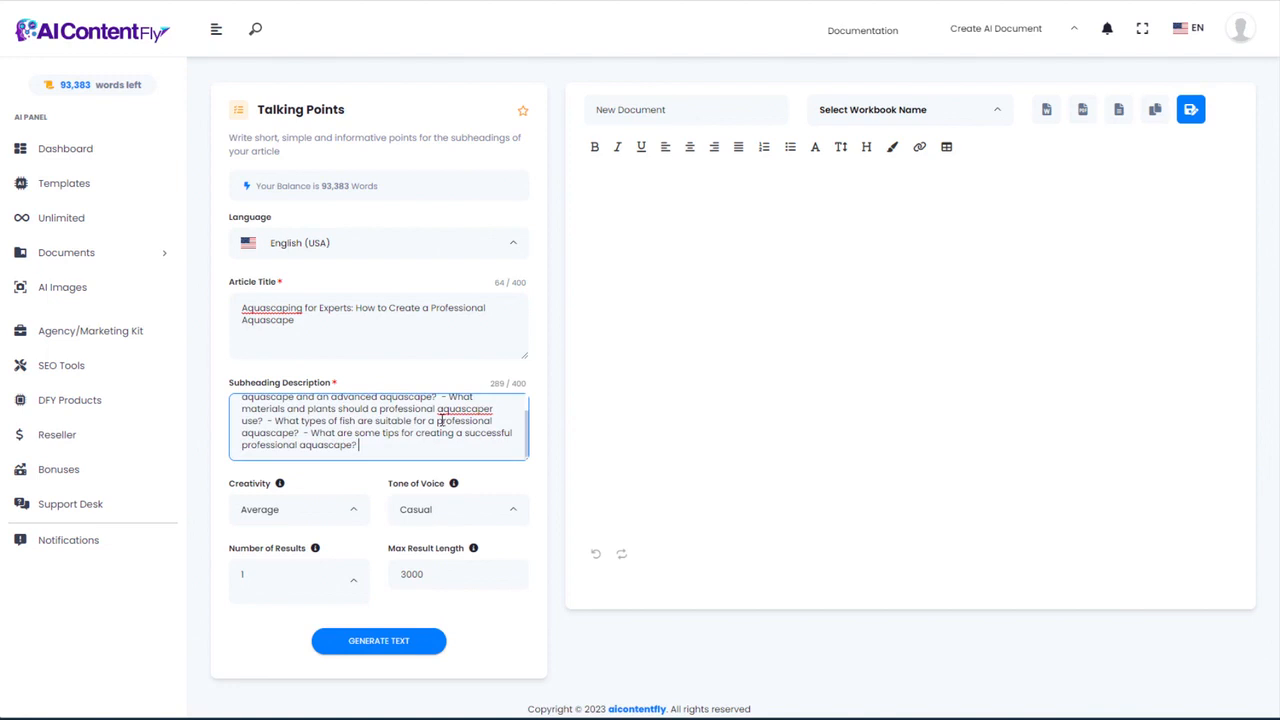
{"action": "left_click", "coordinate": [393, 645]}
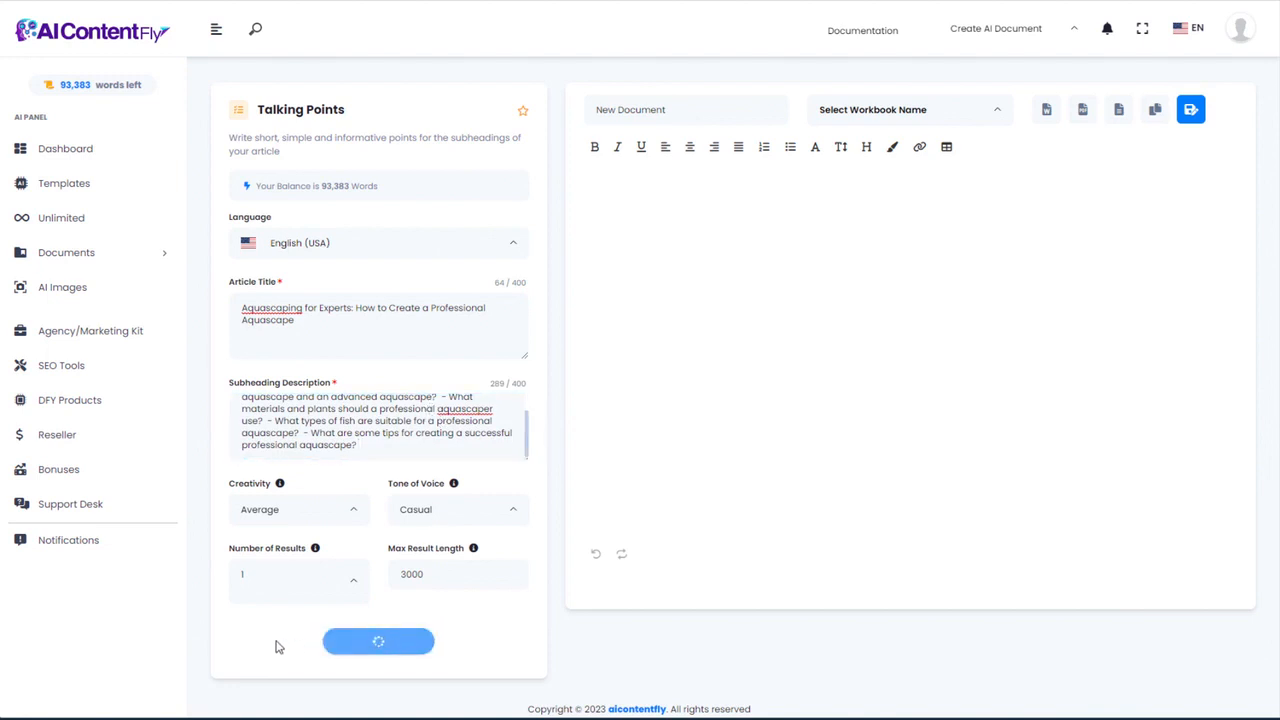
Step: Review the generated talking points, highlighting the answers on aquascape differences and on materials and plants
{"action": "scroll", "coordinate": [1236, 180], "scroll_direction": "down", "scroll_amount": 3}
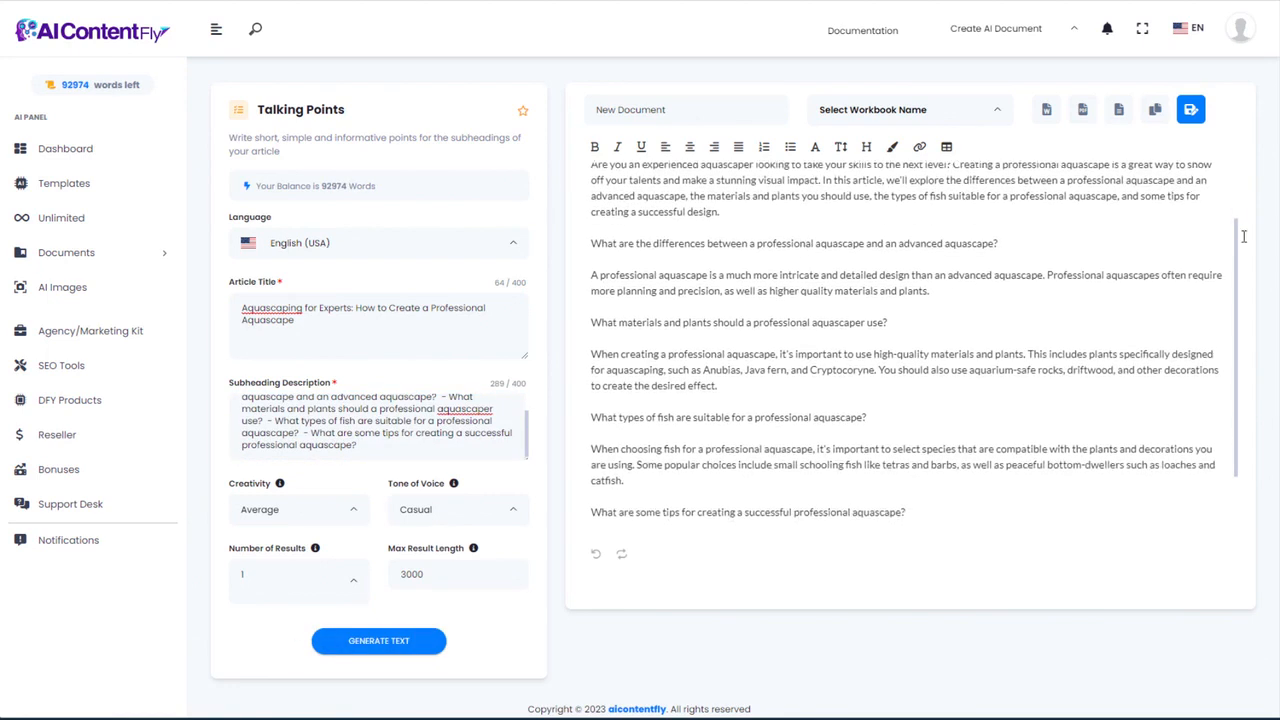
{"action": "scroll", "coordinate": [1241, 201], "scroll_direction": "up", "scroll_amount": 1}
{"action": "scroll", "coordinate": [1241, 201], "scroll_direction": "up", "scroll_amount": 1}
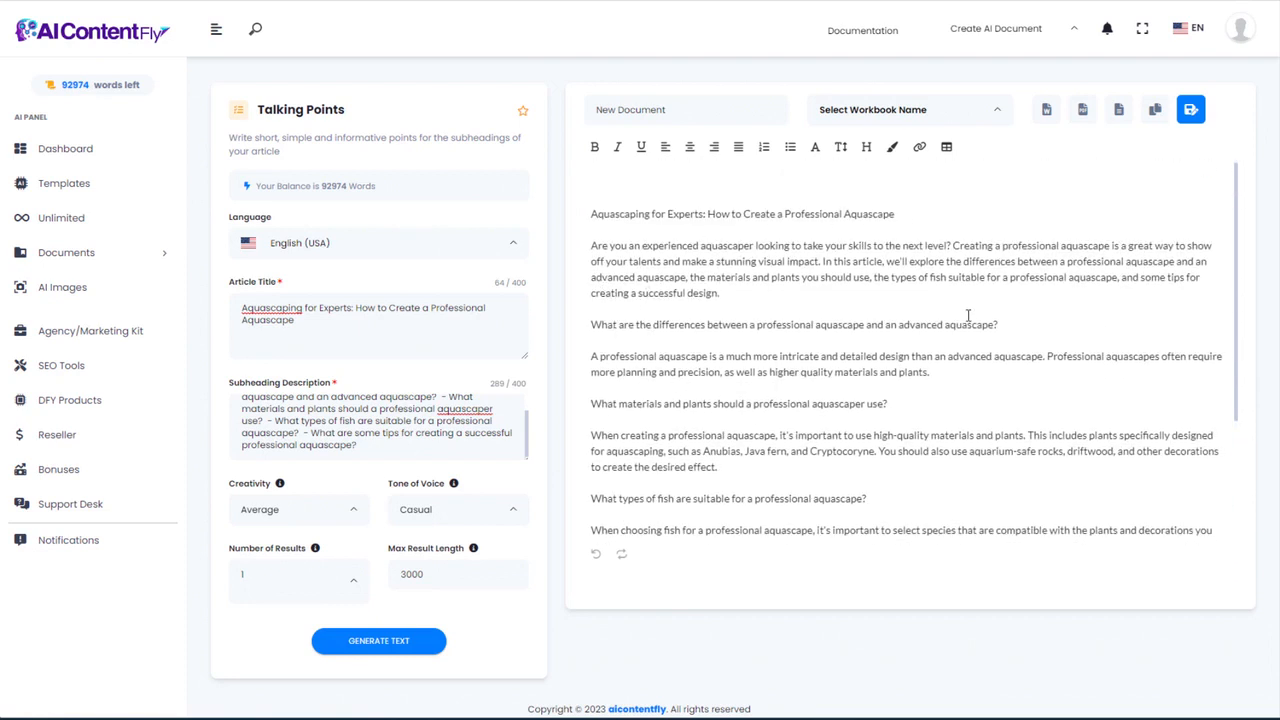
{"action": "left_click_drag", "start_coordinate": [592, 356], "coordinate": [838, 418]}
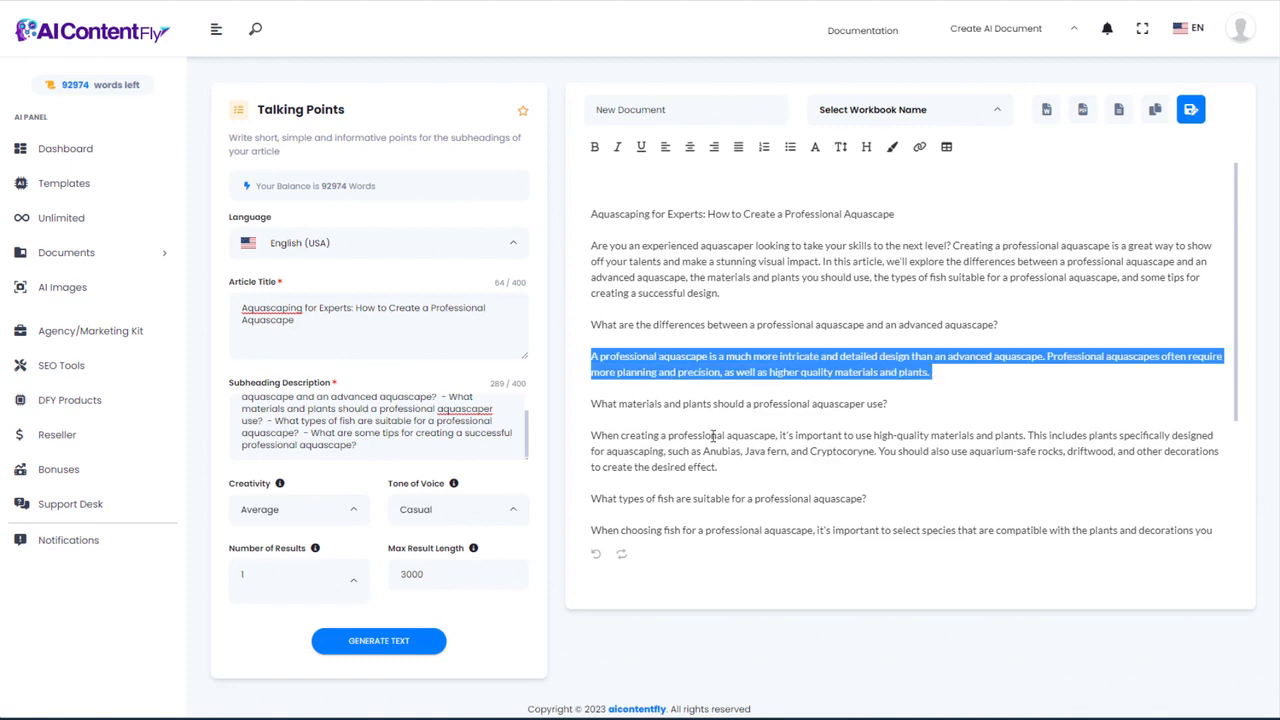
{"action": "left_click_drag", "start_coordinate": [594, 435], "coordinate": [845, 487]}
{"action": "left_click", "coordinate": [848, 487]}
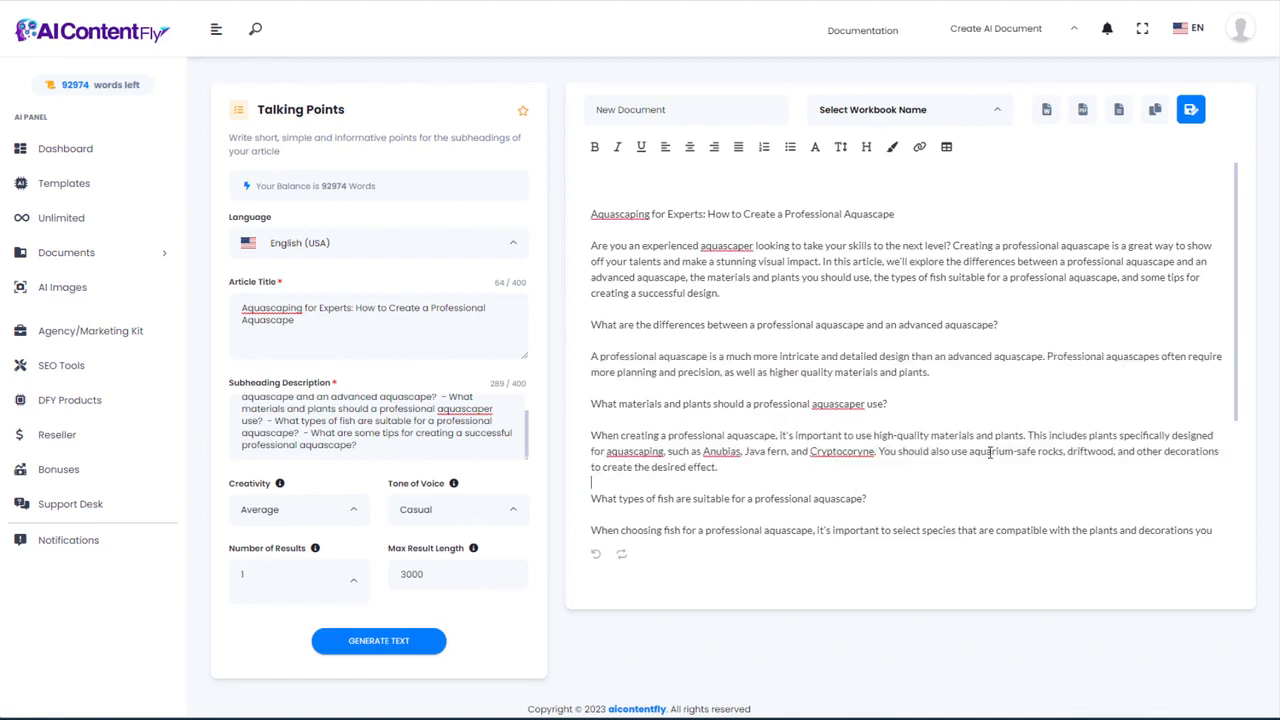
{"action": "scroll", "coordinate": [971, 308], "scroll_direction": "down", "scroll_amount": 1}
Step: Return to the template list and open the Pros & Cons template
{"action": "key", "text": "alt+Left"}
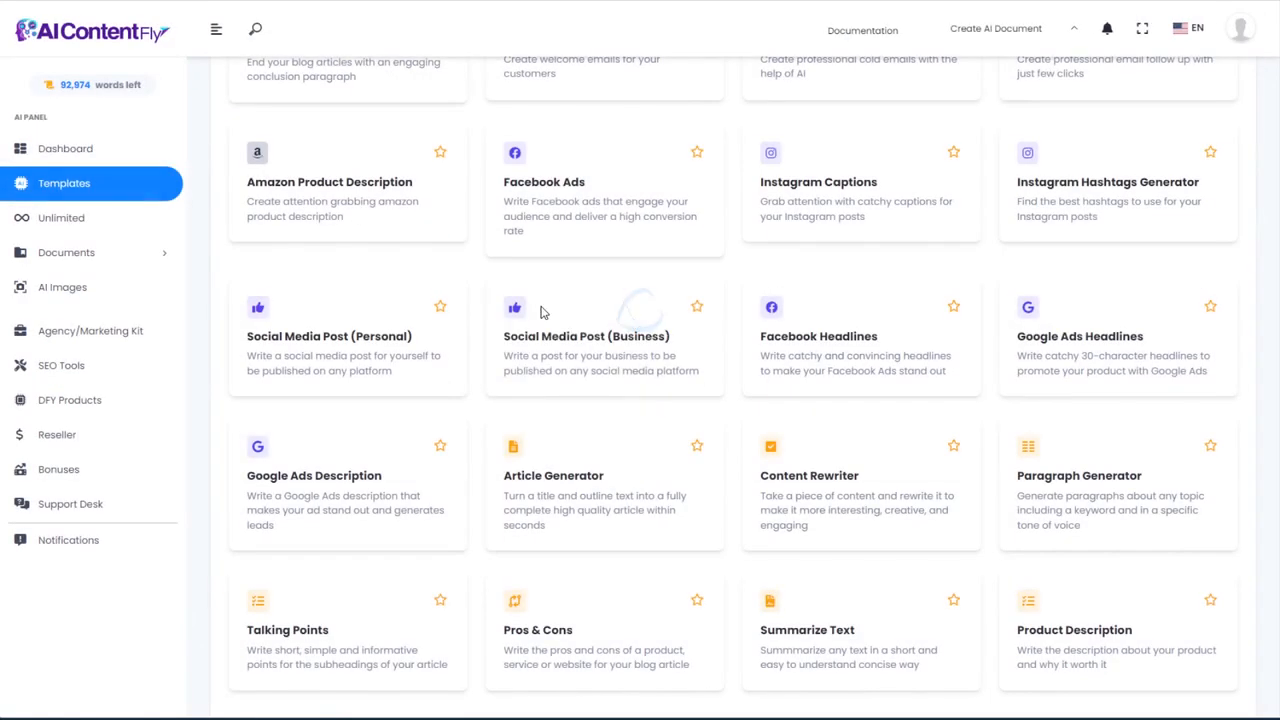
{"action": "scroll", "coordinate": [549, 334], "scroll_direction": "down", "scroll_amount": 2}
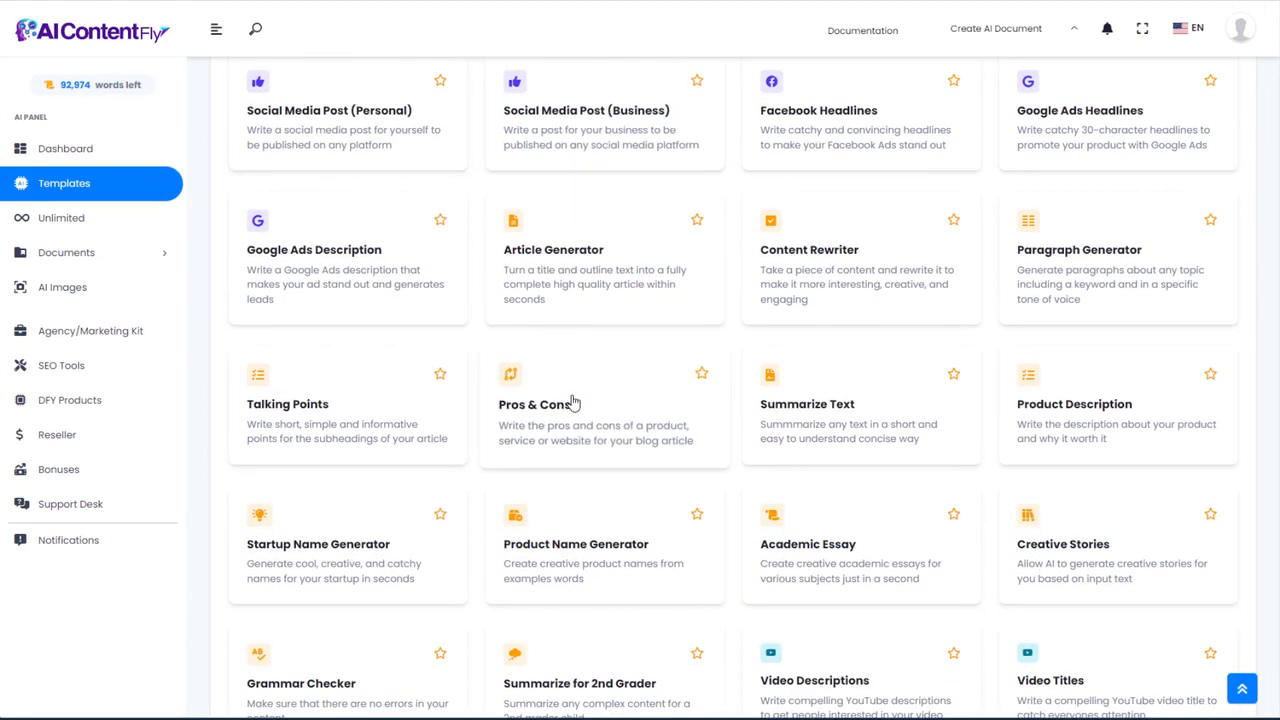
{"action": "left_click", "coordinate": [567, 414]}
{"action": "left_click", "coordinate": [446, 366]}
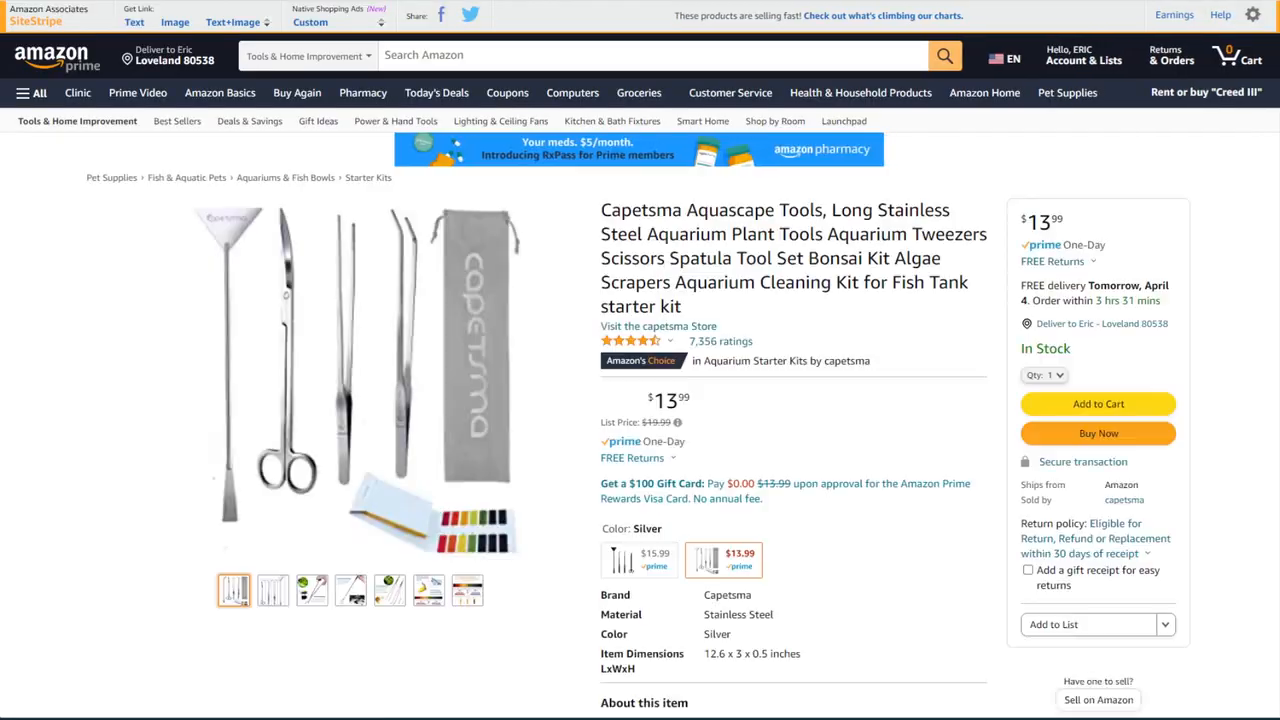
Step: Copy "Capetsma Aquascape Tools" from the Amazon listing's title and enter it as the product name in the Pros & Cons template
{"action": "scroll", "coordinate": [790, 290], "scroll_direction": "down", "scroll_amount": 5}
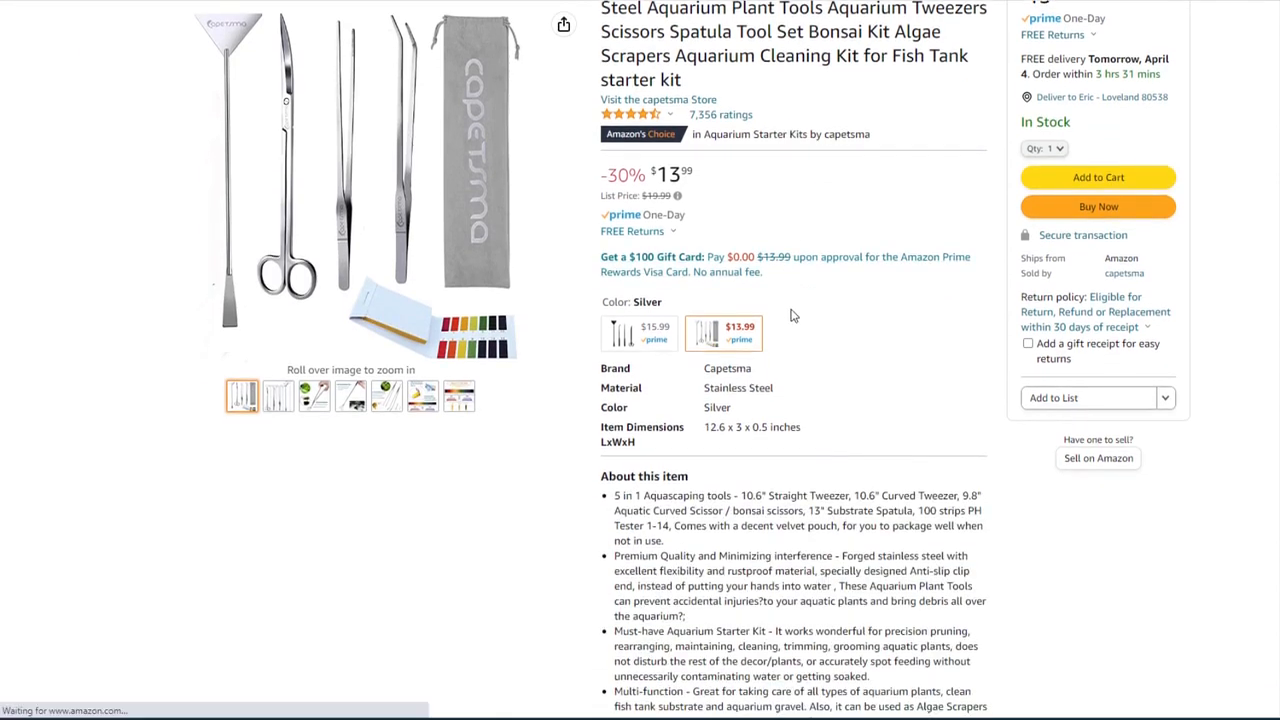
{"action": "scroll", "coordinate": [806, 345], "scroll_direction": "up", "scroll_amount": 5}
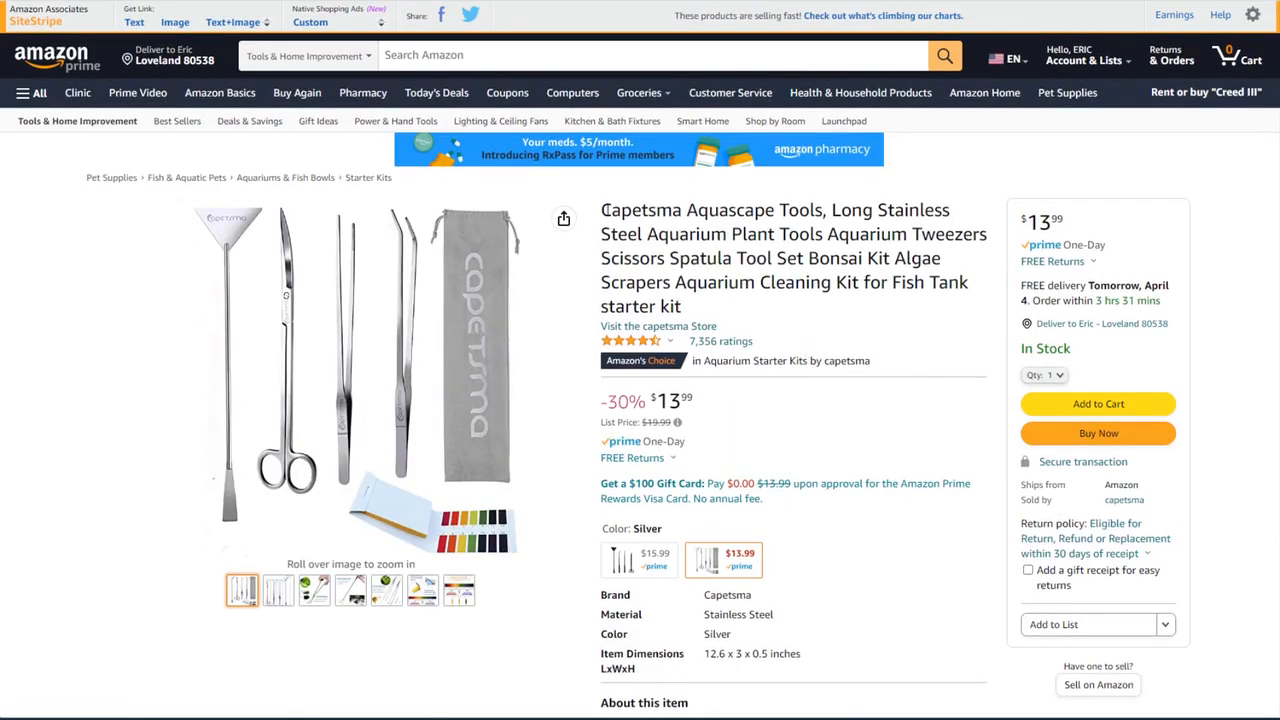
{"action": "left_click_drag", "start_coordinate": [603, 211], "coordinate": [824, 207]}
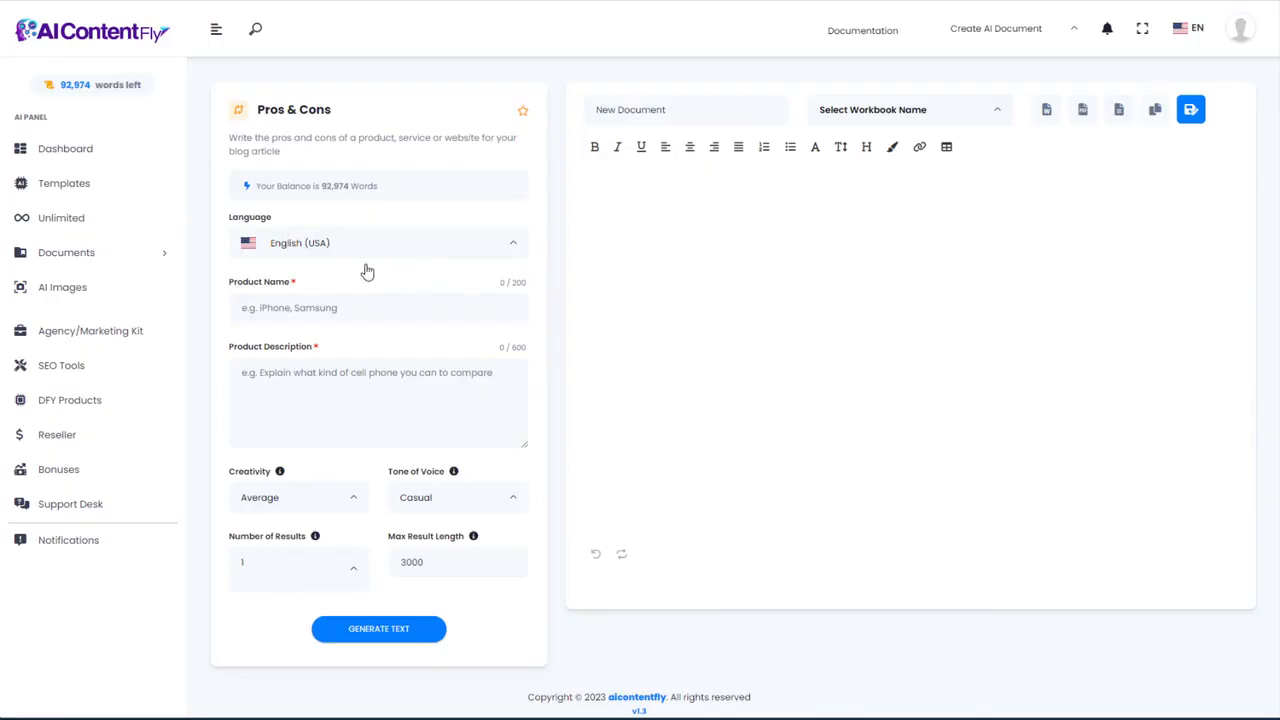
{"action": "left_click", "coordinate": [337, 308]}
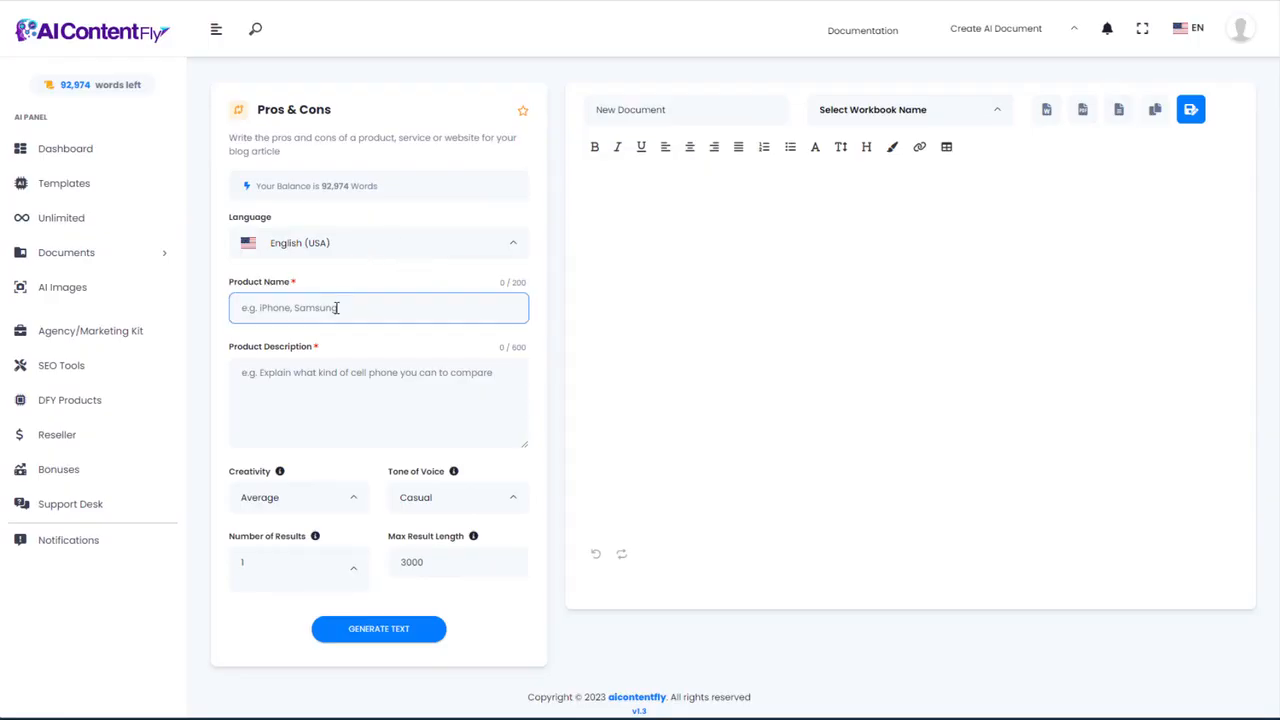
{"action": "type", "text": "Capetsma Aquascape Tools"}
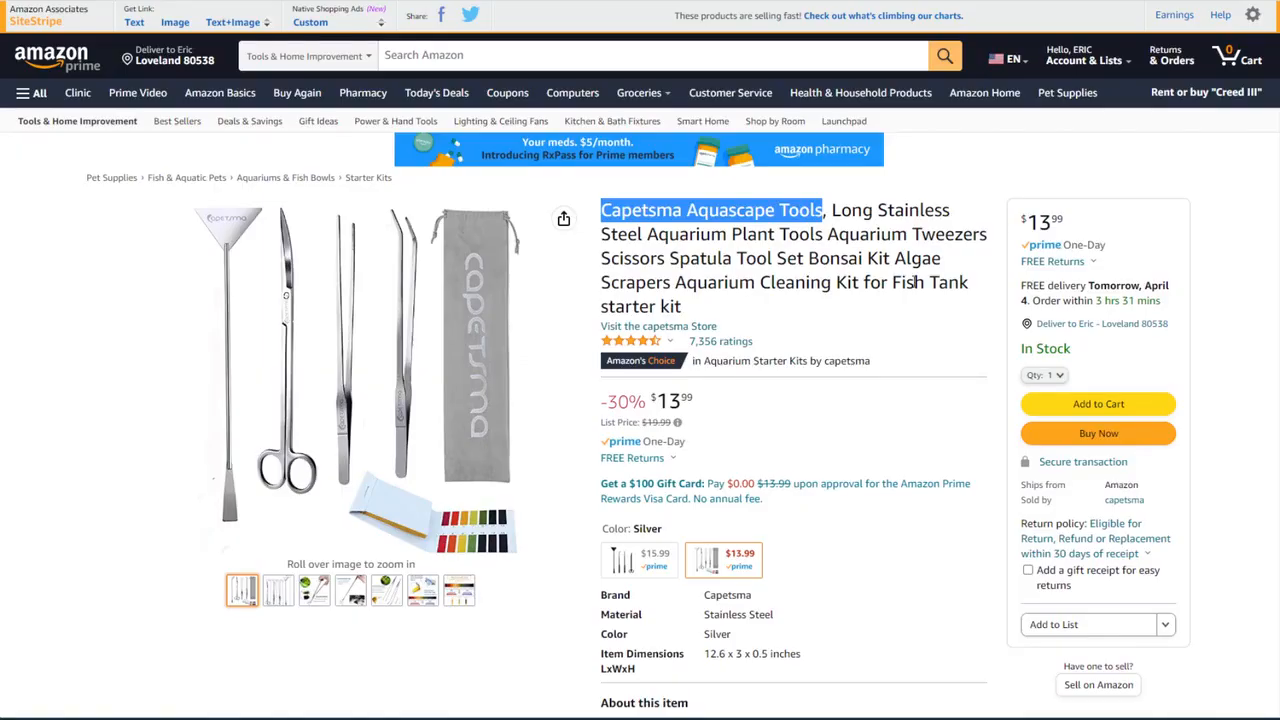
Step: Copy all the "About this item" bullet points from the Amazon listing and paste them as the product description
{"action": "scroll", "coordinate": [690, 342], "scroll_direction": "down", "scroll_amount": 10}
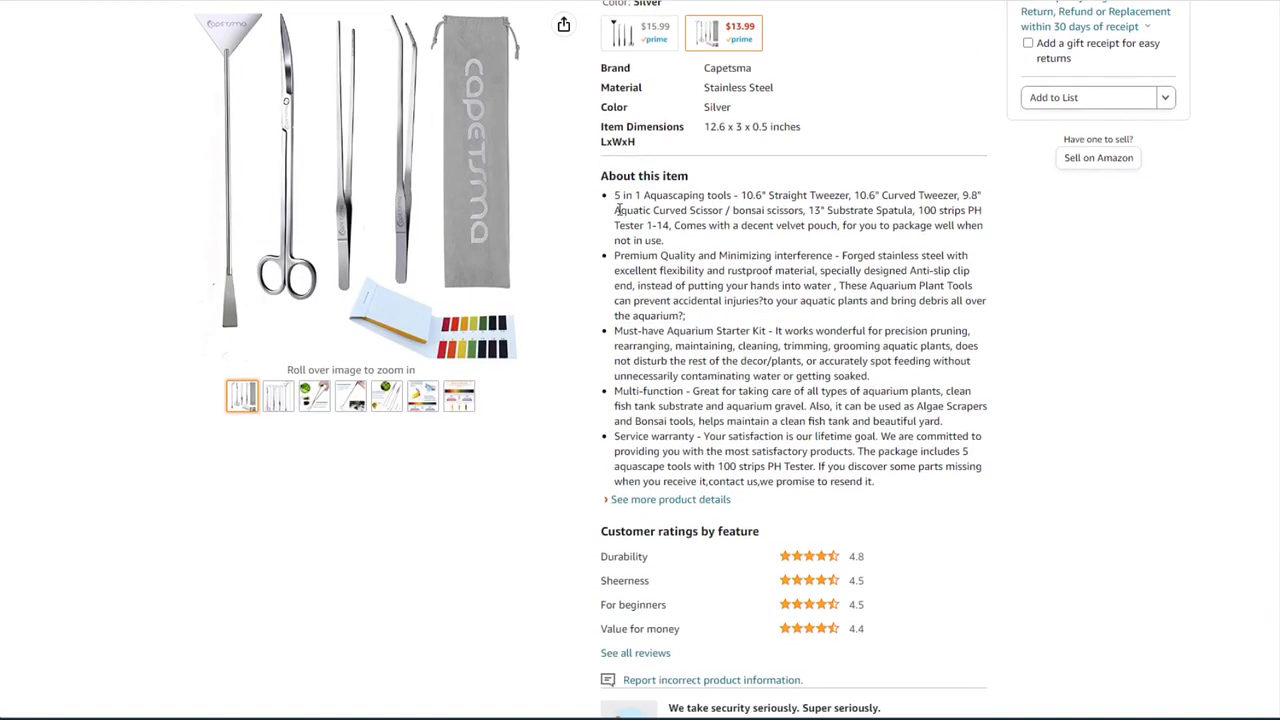
{"action": "left_click_drag", "start_coordinate": [614, 196], "coordinate": [907, 480]}
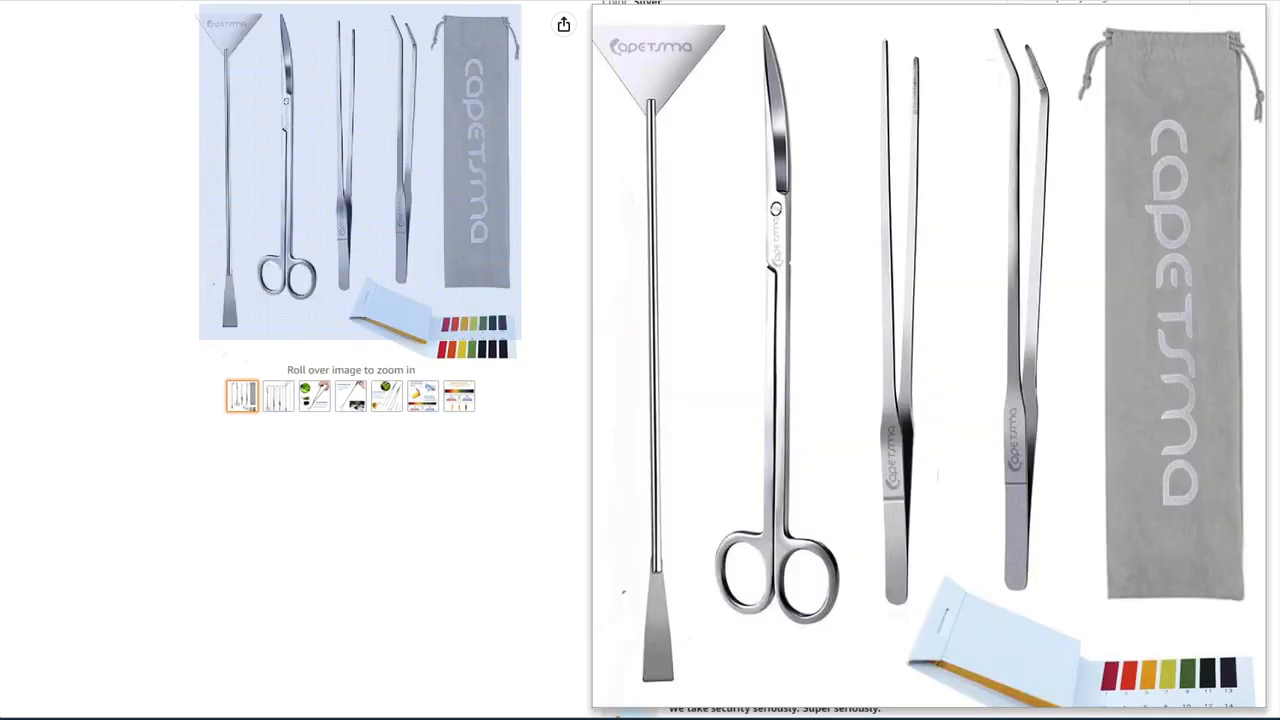
{"action": "left_click", "coordinate": [360, 386]}
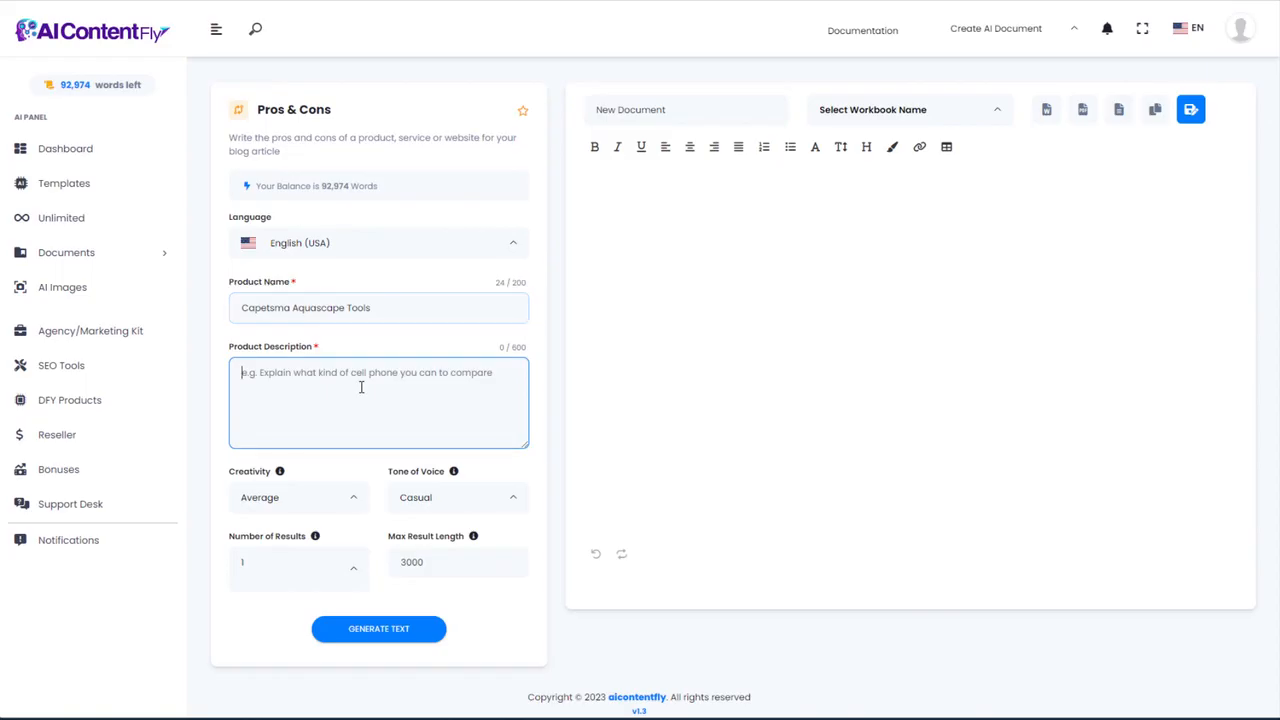
{"action": "key", "text": "ctrl+v"}
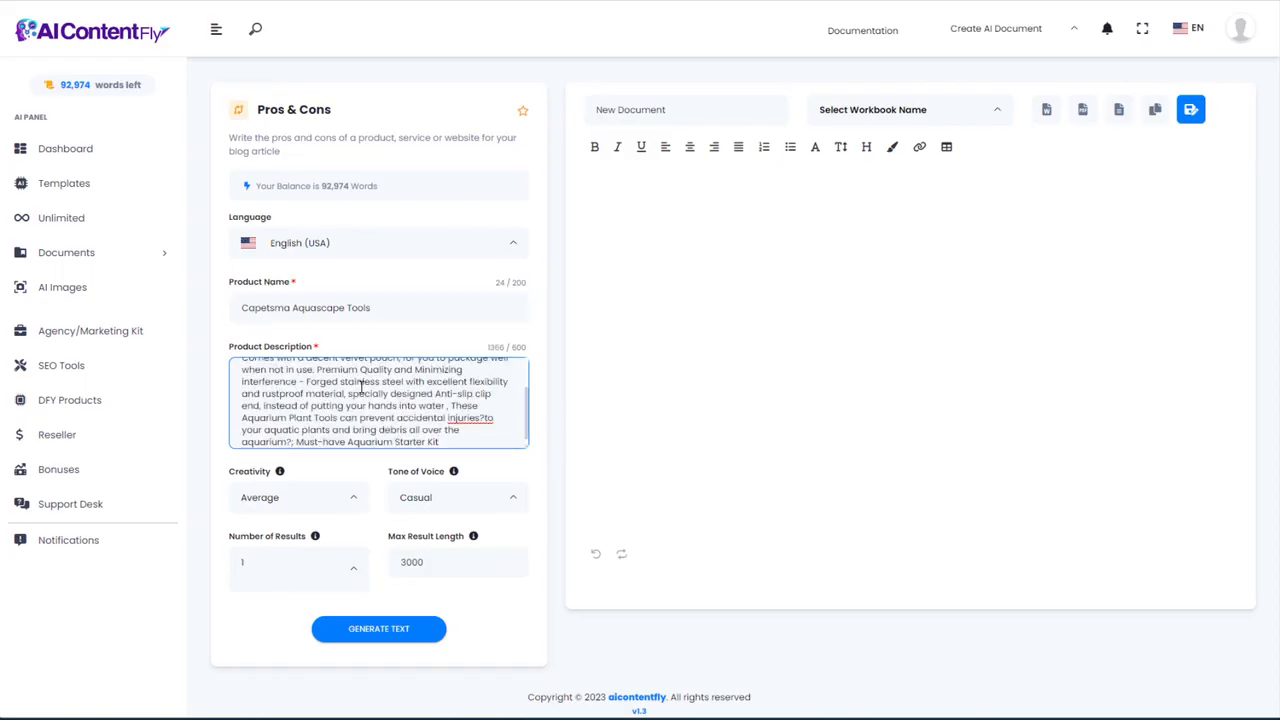
Step: Generate the pros and cons text for Capetsma Aquascape Tools and look over the last listed con
{"action": "left_click", "coordinate": [399, 632]}
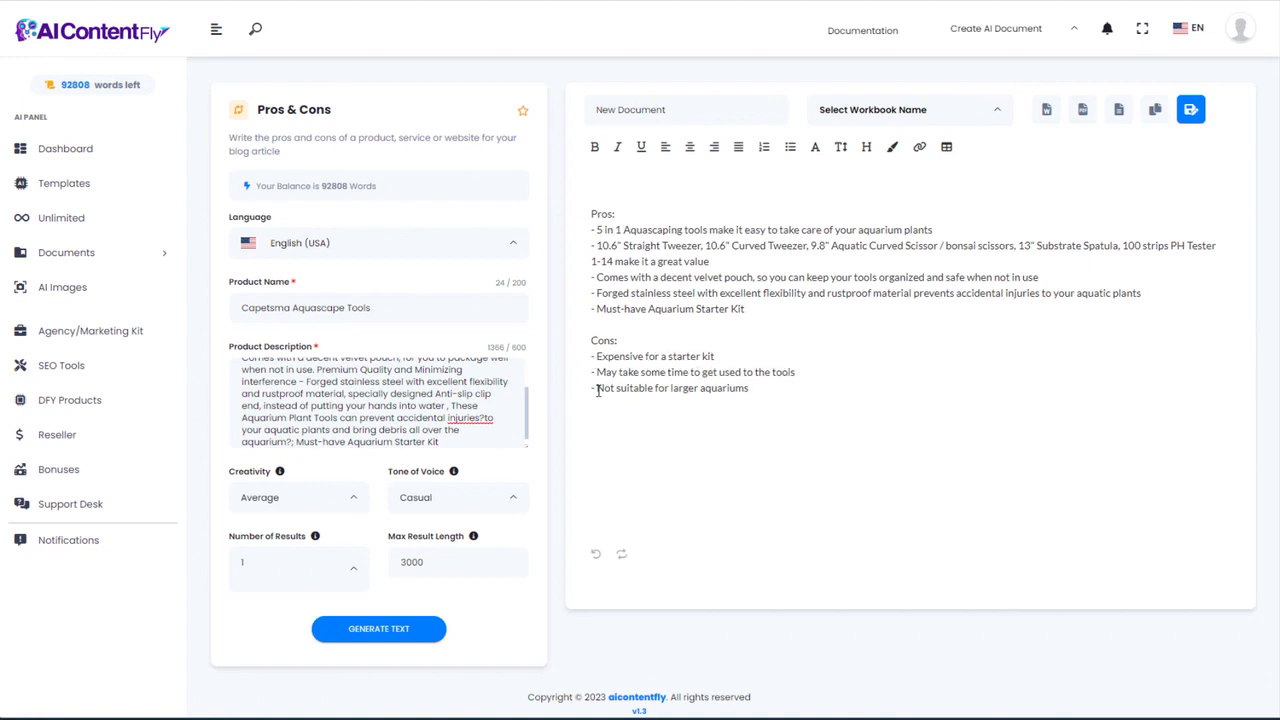
{"action": "left_click_drag", "start_coordinate": [597, 391], "coordinate": [750, 383]}
{"action": "left_click", "coordinate": [759, 412]}
{"action": "scroll", "coordinate": [745, 439], "scroll_direction": "down", "scroll_amount": 1}
{"action": "scroll", "coordinate": [745, 440], "scroll_direction": "up", "scroll_amount": 1}
Step: Fill the Summarize Text template with Wikipedia's Aquascaping article from the introduction through the Dutch style section, and generate the summary
{"action": "key", "text": "alt+Left"}
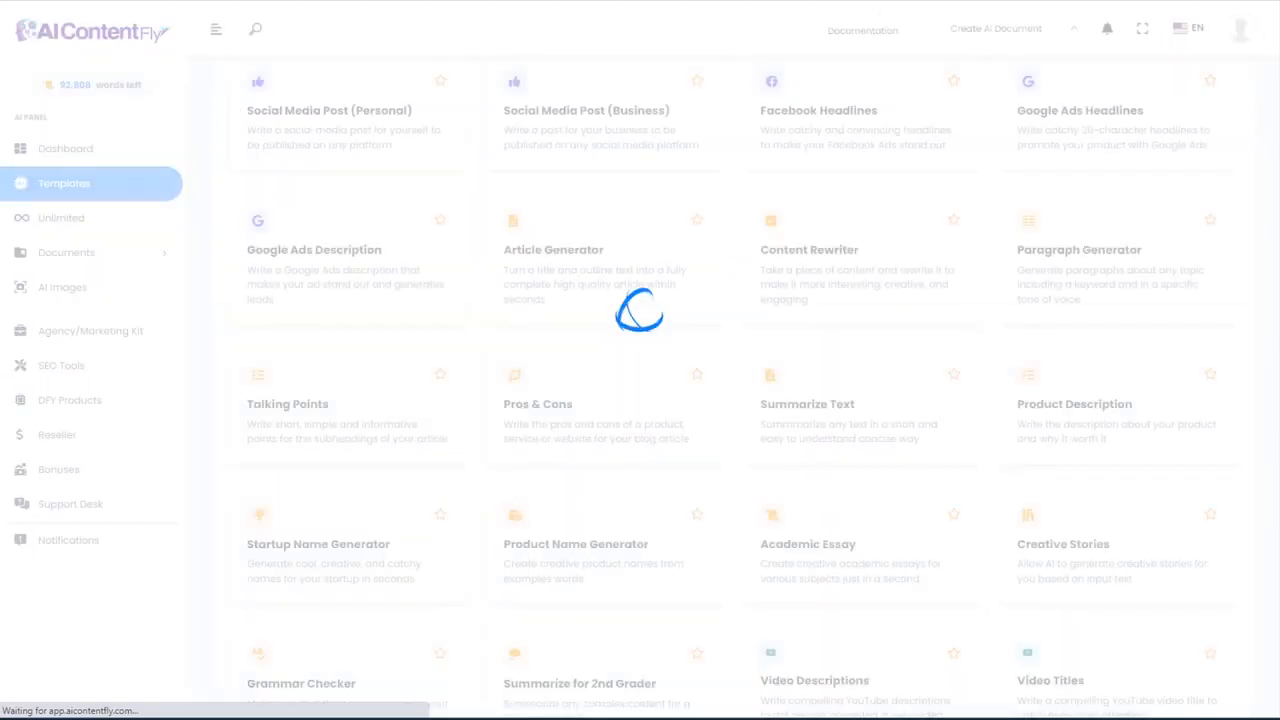
{"action": "left_click", "coordinate": [843, 414]}
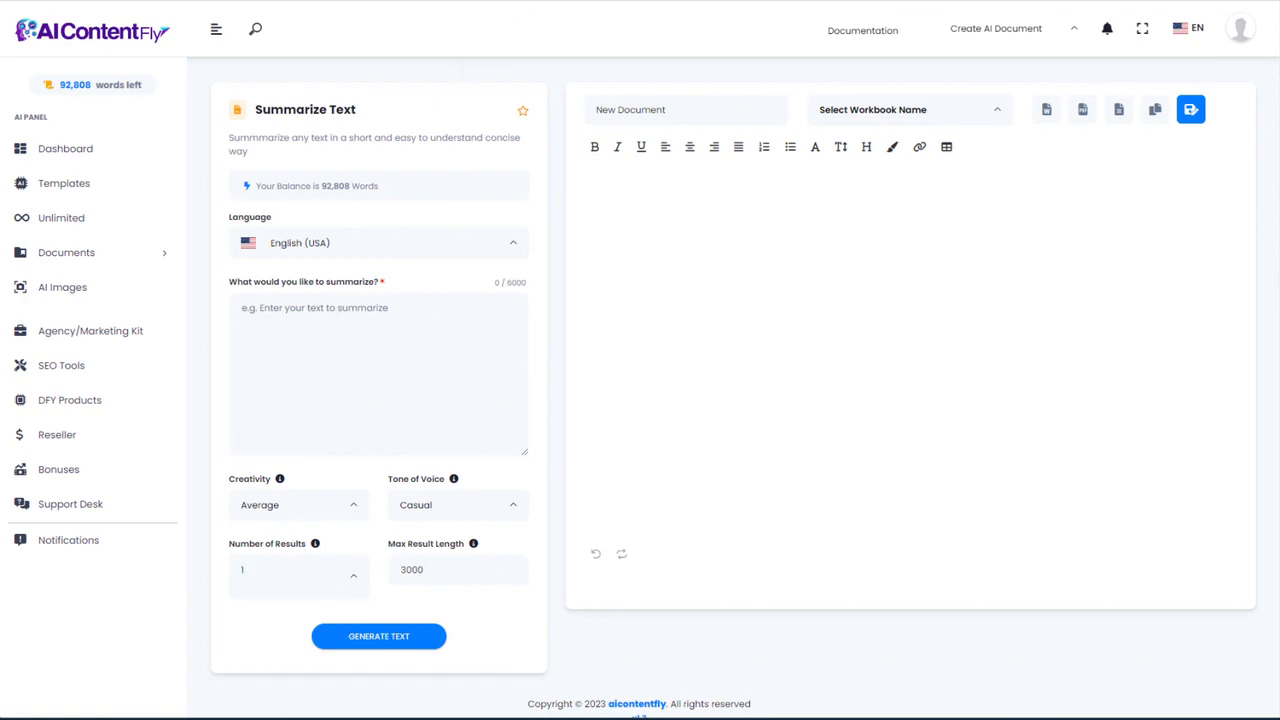
{"action": "key", "text": "ctrl+Tab"}
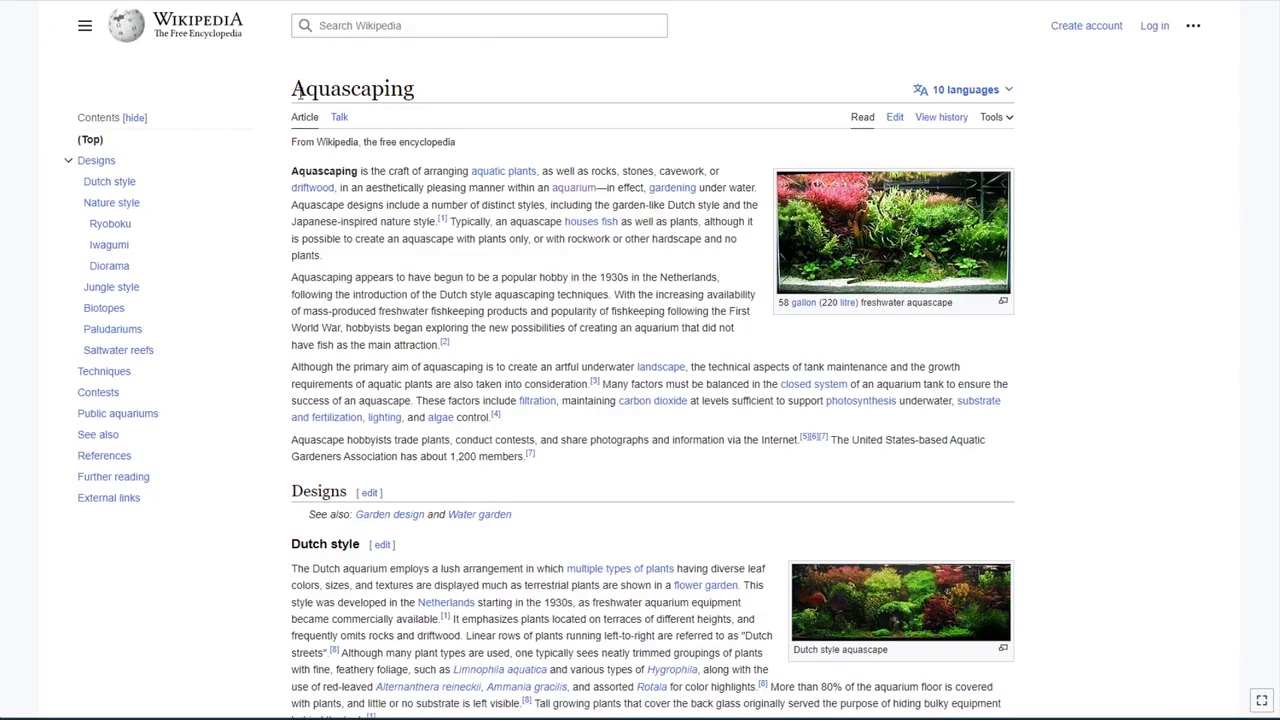
{"action": "left_click_drag", "start_coordinate": [292, 171], "coordinate": [469, 406]}
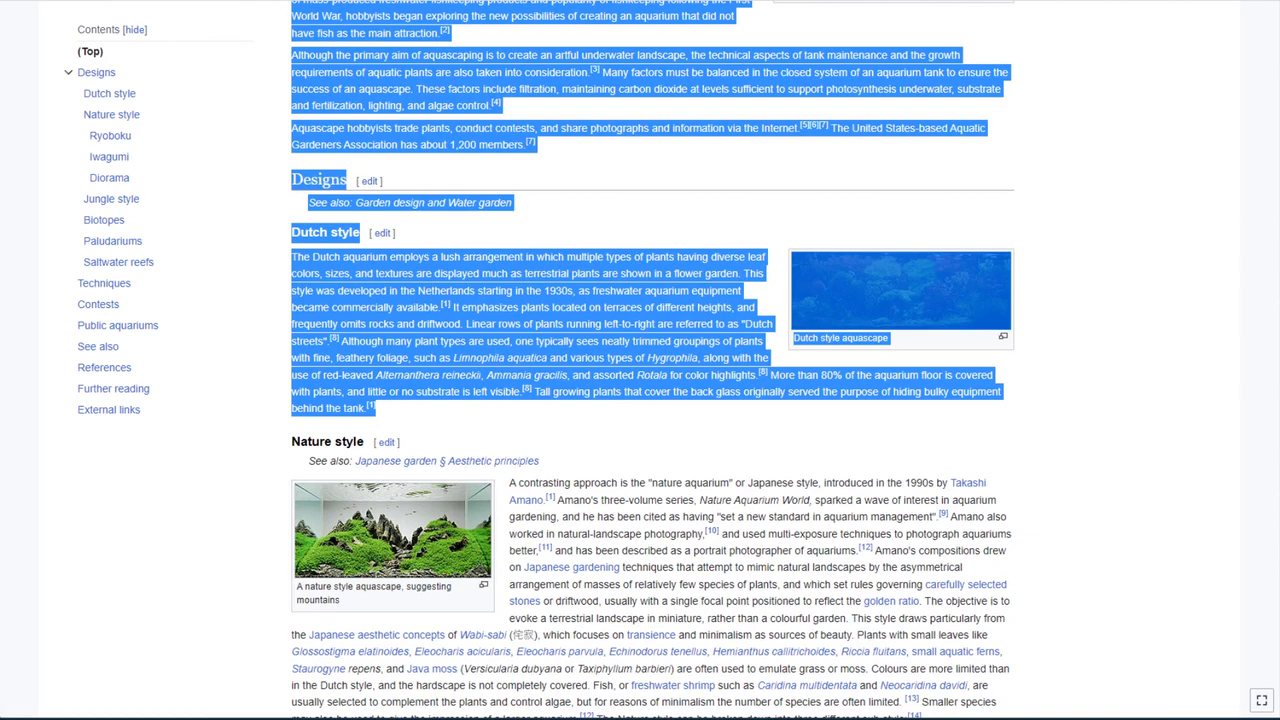
{"action": "key", "text": "ctrl+Tab"}
{"action": "left_click", "coordinate": [358, 337]}
{"action": "key", "text": "ctrl+v"}
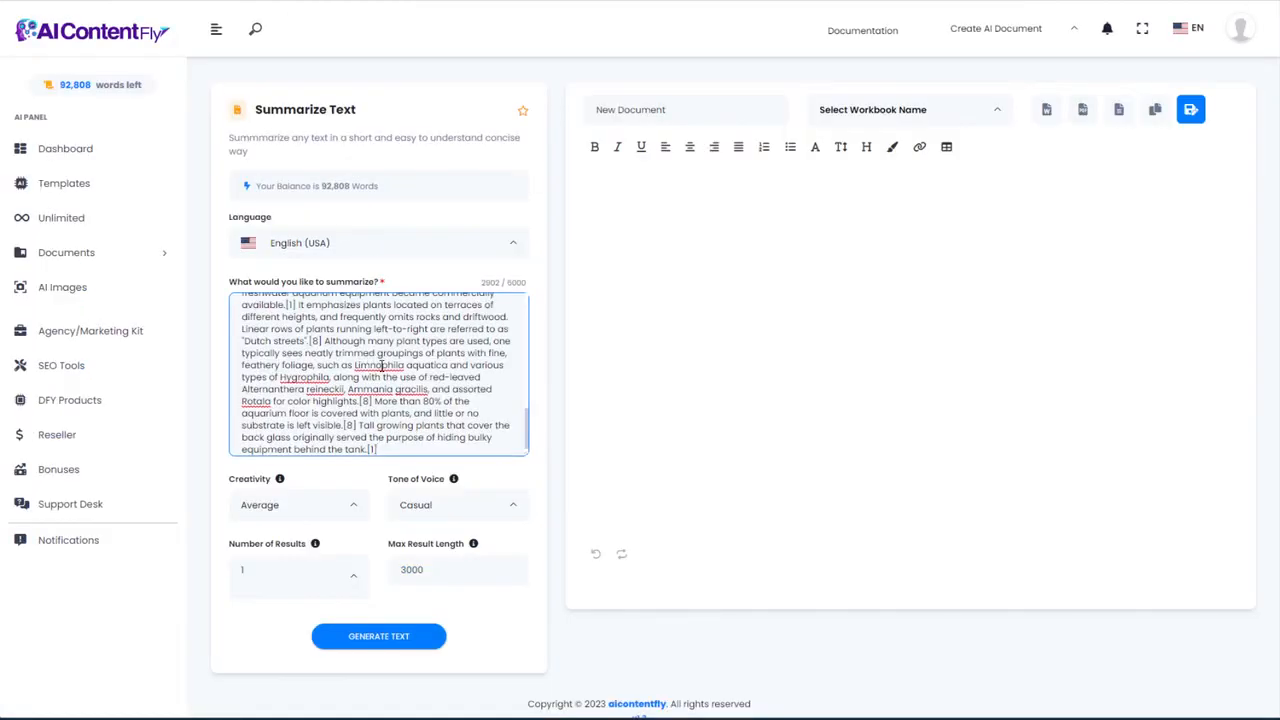
{"action": "left_click", "coordinate": [389, 640]}
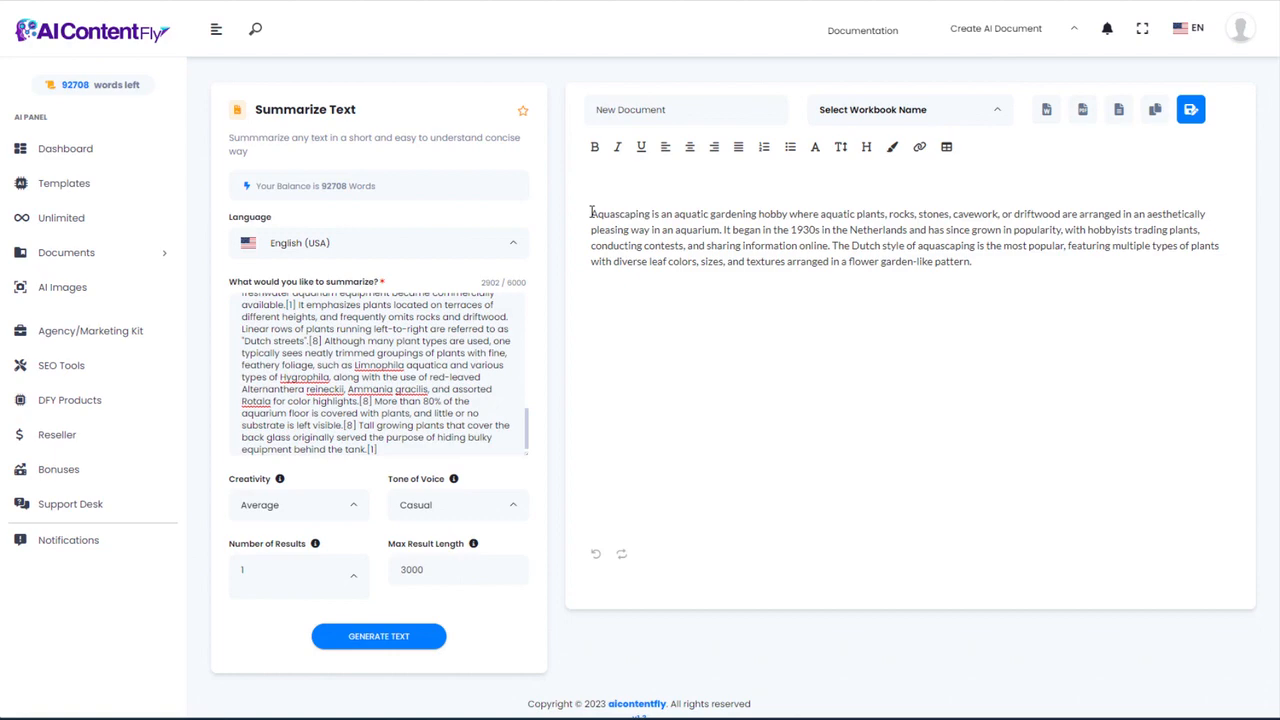
Step: Open the Product Name Generator template and enter the seed words "aquascaping, how to, aquarium"
{"action": "key", "text": "alt+Left"}
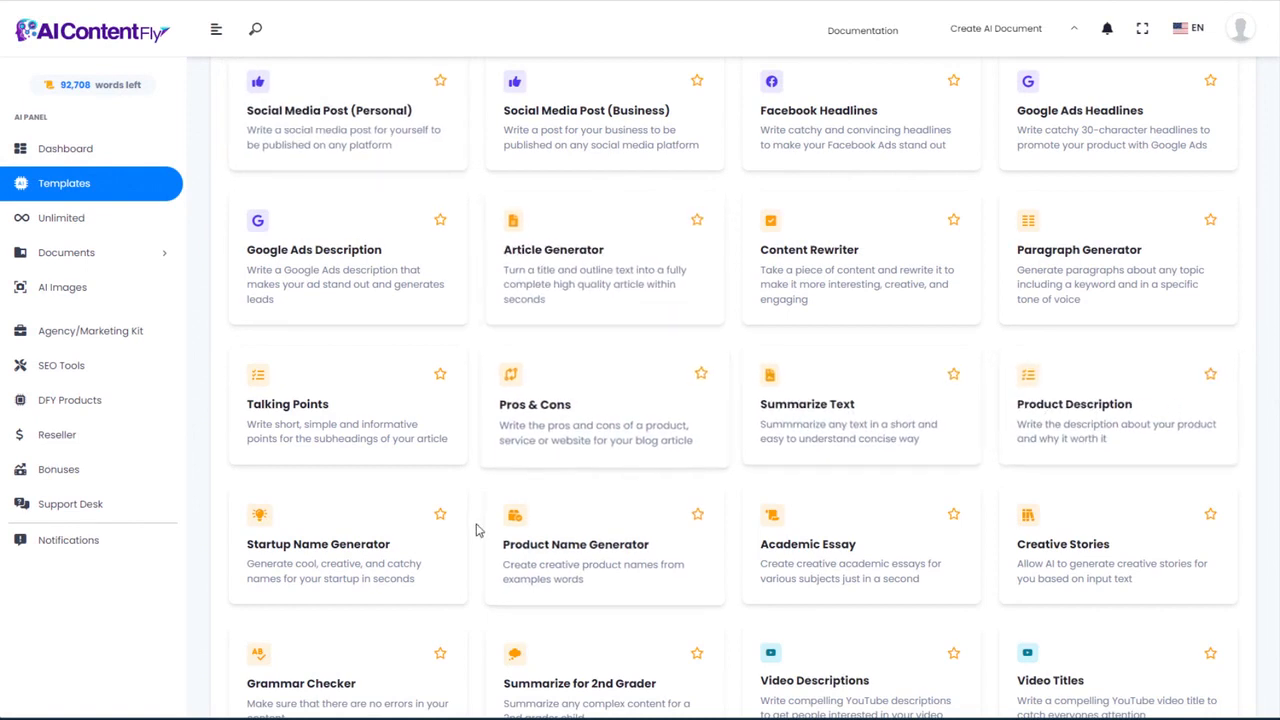
{"action": "left_click", "coordinate": [604, 562]}
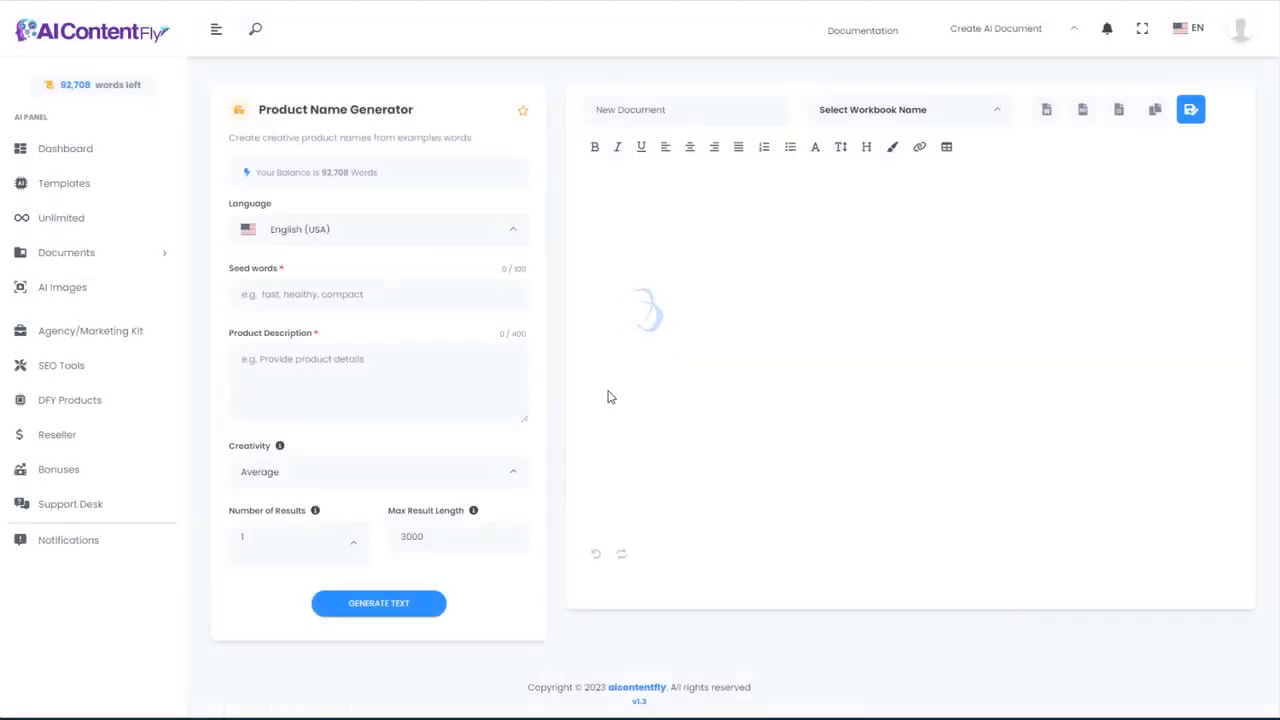
{"action": "left_click", "coordinate": [283, 295]}
{"action": "type", "text": "aquascaping, how to, aquarium"}
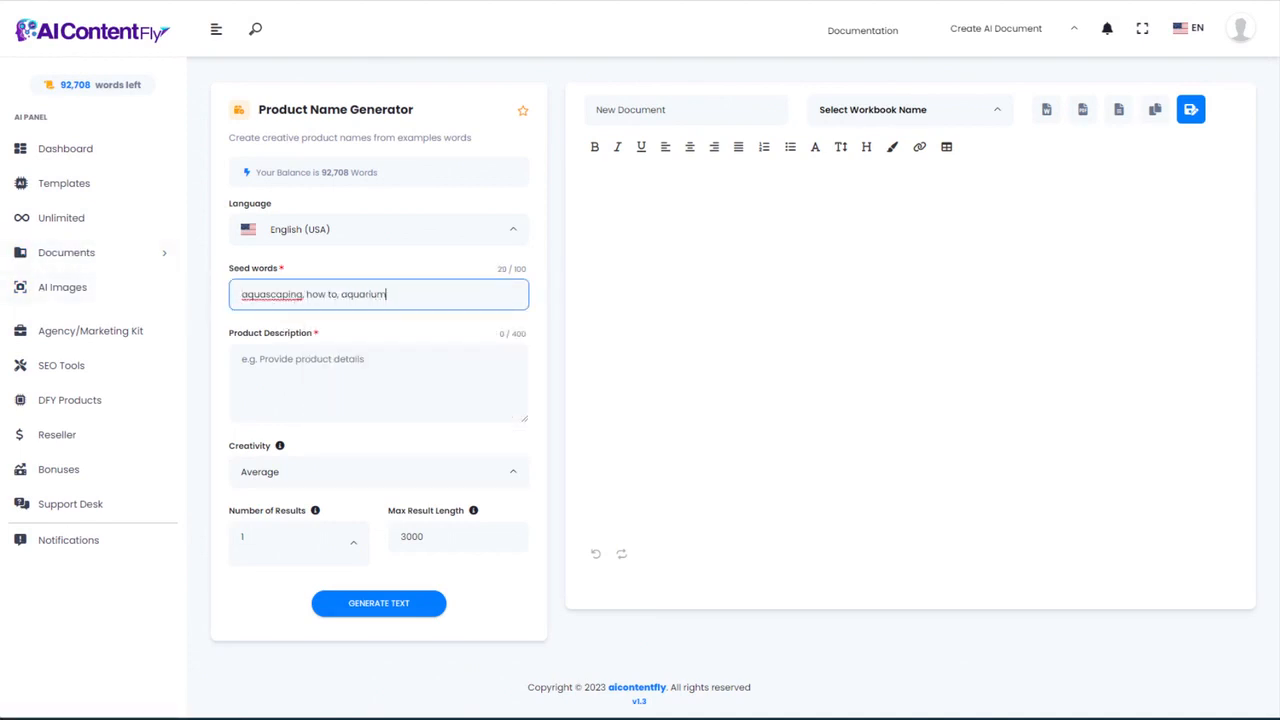
{"action": "key", "text": "alt+Tab"}
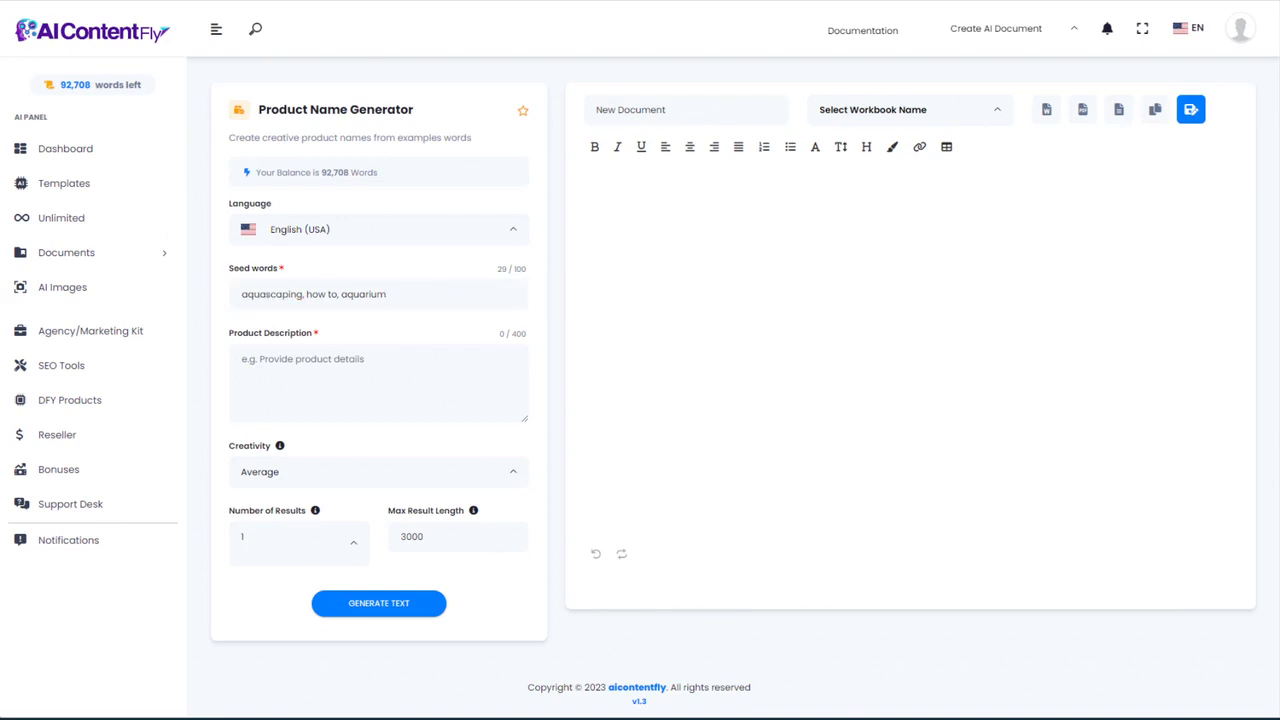
Step: Describe the product as a video course of 10 step by step videos on setting up a home aquascape, and generate product names
{"action": "left_click", "coordinate": [294, 363]}
{"action": "type", "text": "This is a video course containing 10 step by step videos teaching how to set up your own aquascape at home in your own aquarium."}
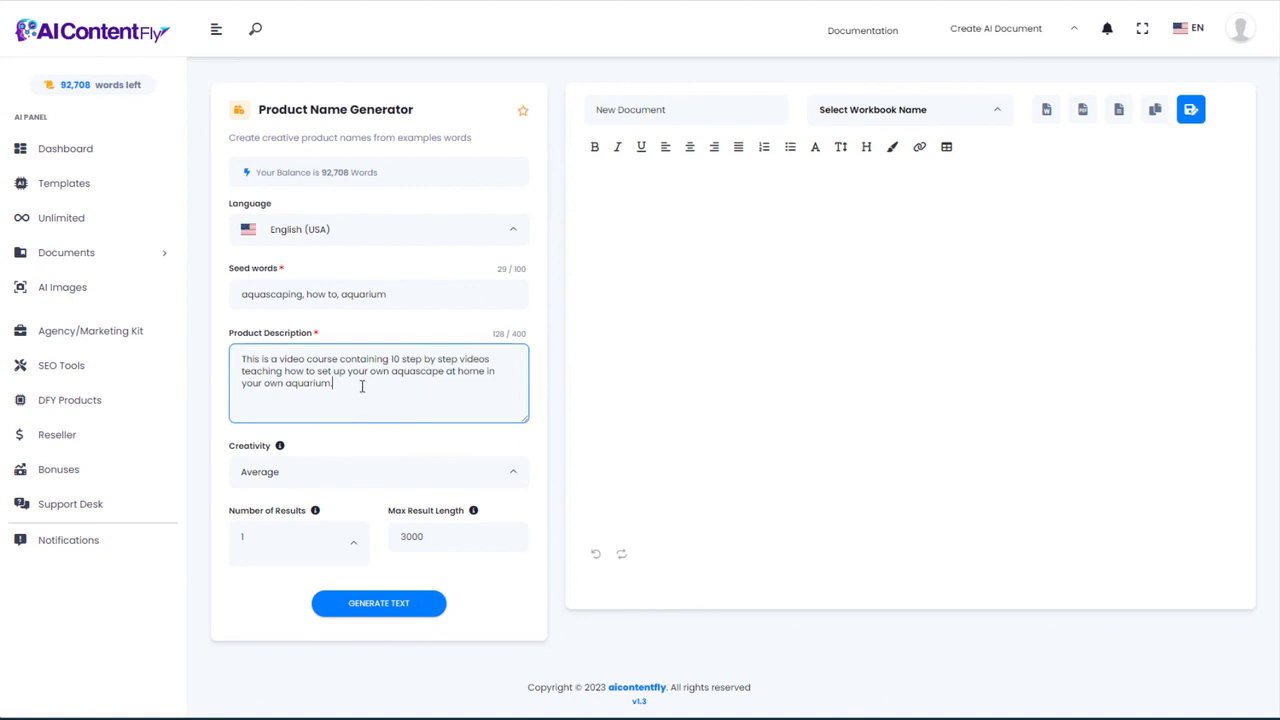
{"action": "left_click", "coordinate": [383, 606]}
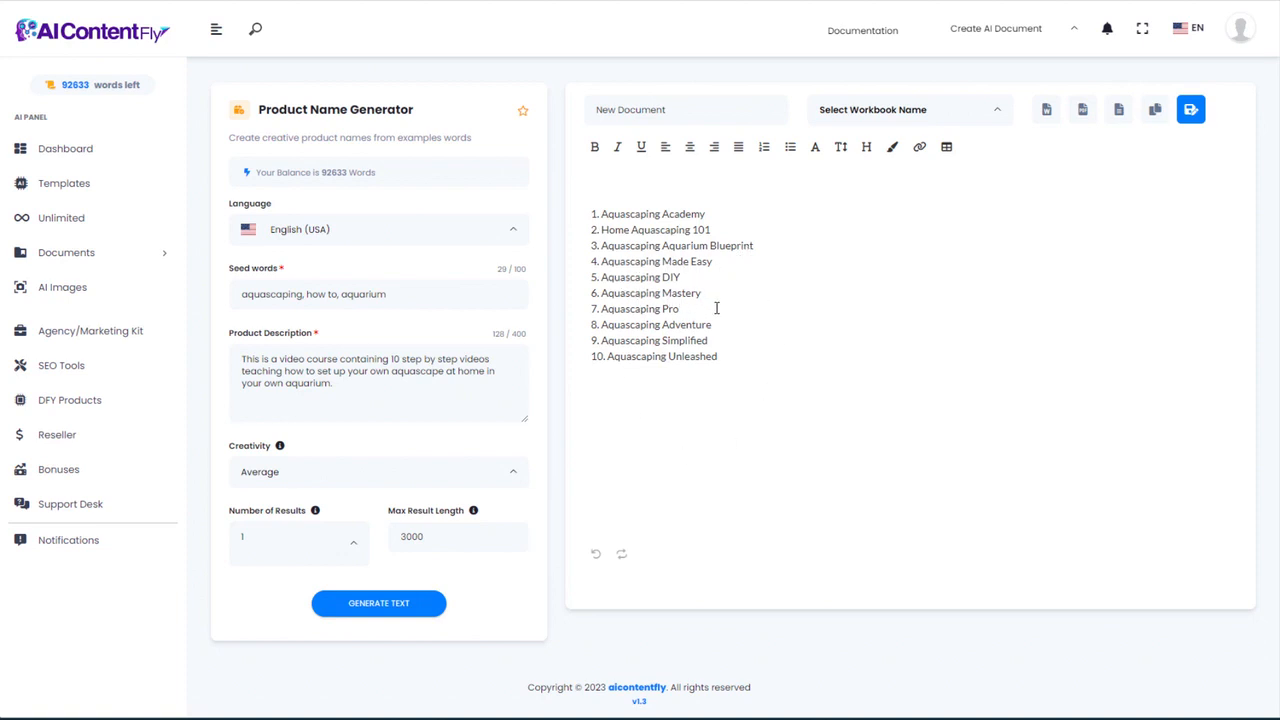
{"action": "left_click_drag", "start_coordinate": [726, 356], "coordinate": [560, 206]}
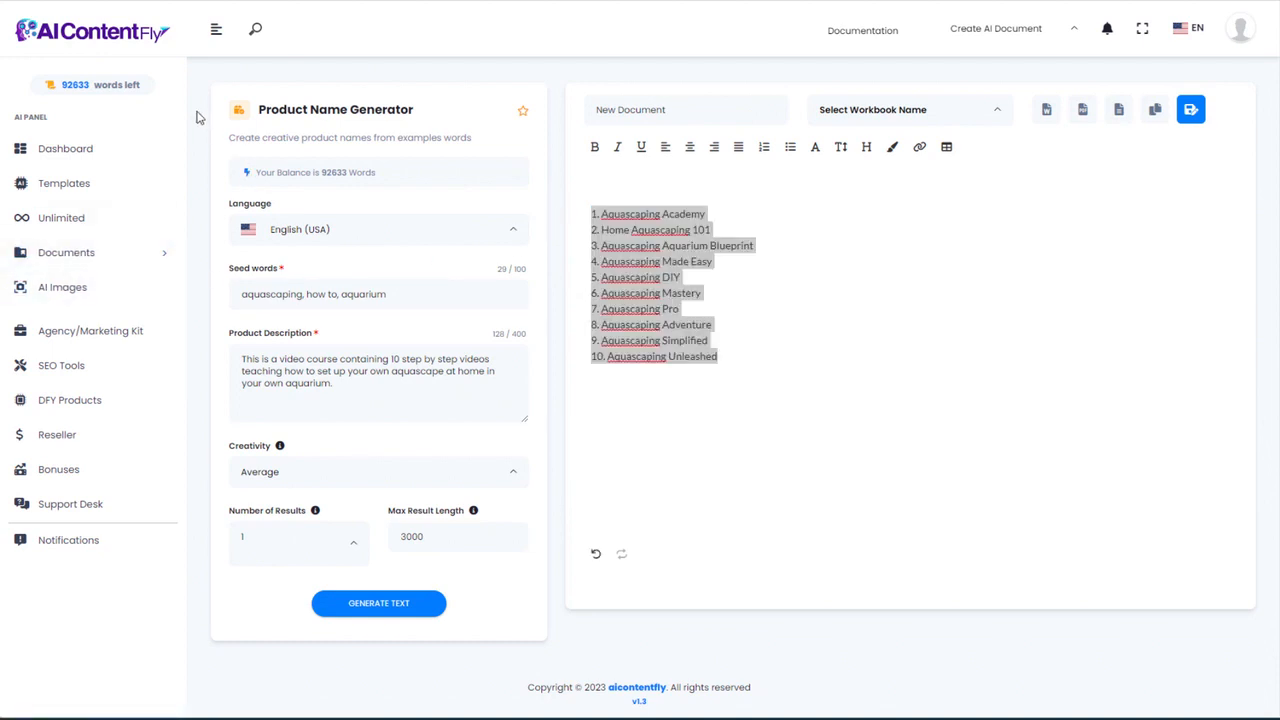
Step: Open the Product Description template and set the product name to Aquascaping Made Easy, with an audience of people who want to learn about aquascapes in their aquariums
{"action": "key", "text": "alt+Left"}
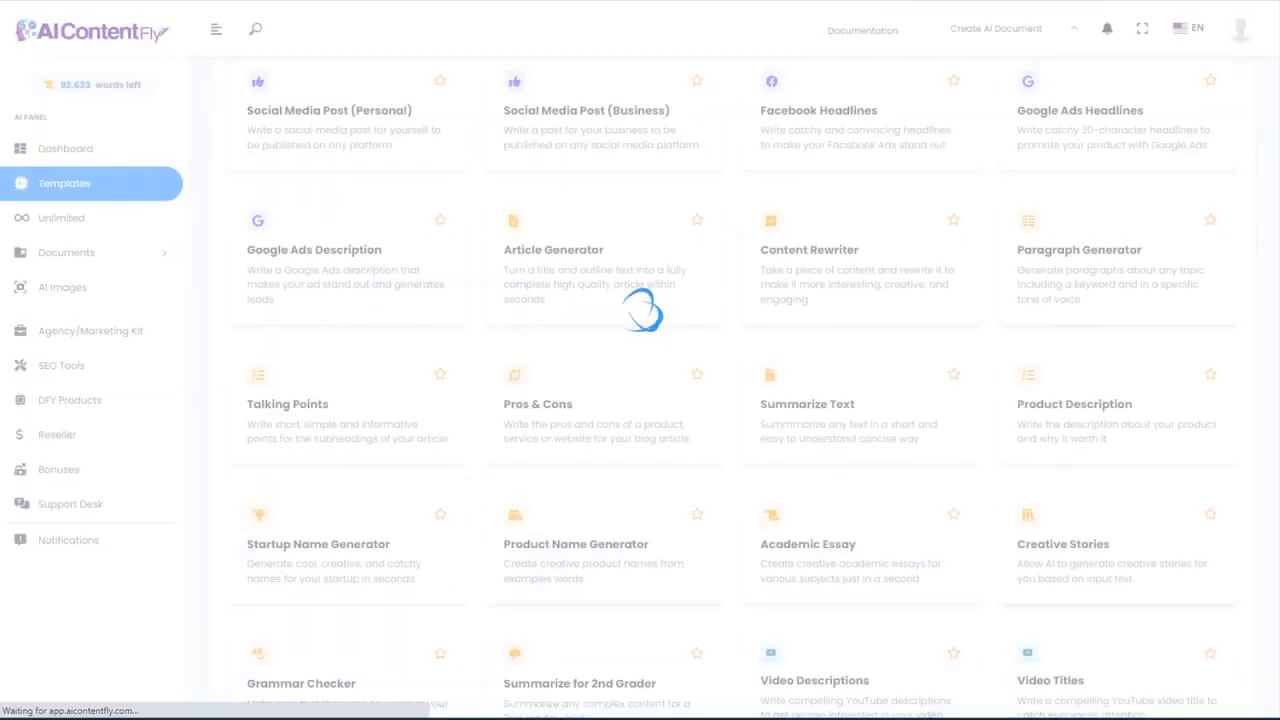
{"action": "left_click", "coordinate": [1099, 412]}
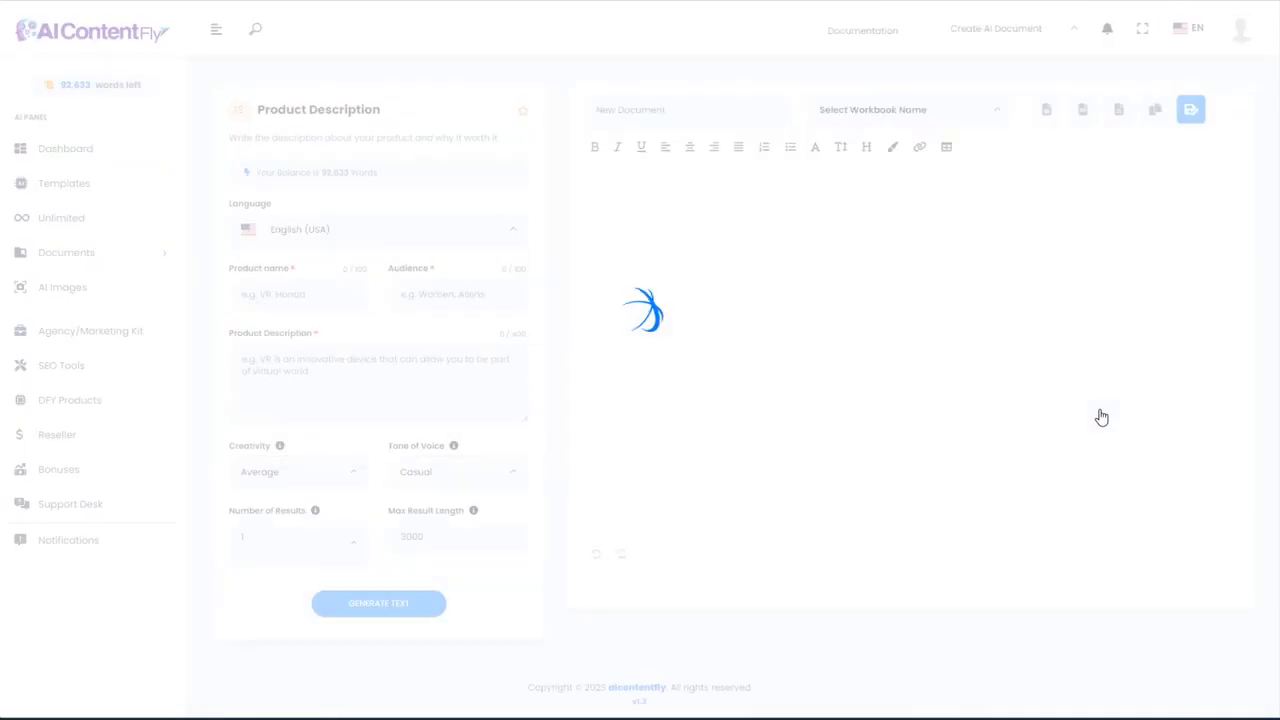
{"action": "left_click", "coordinate": [263, 288]}
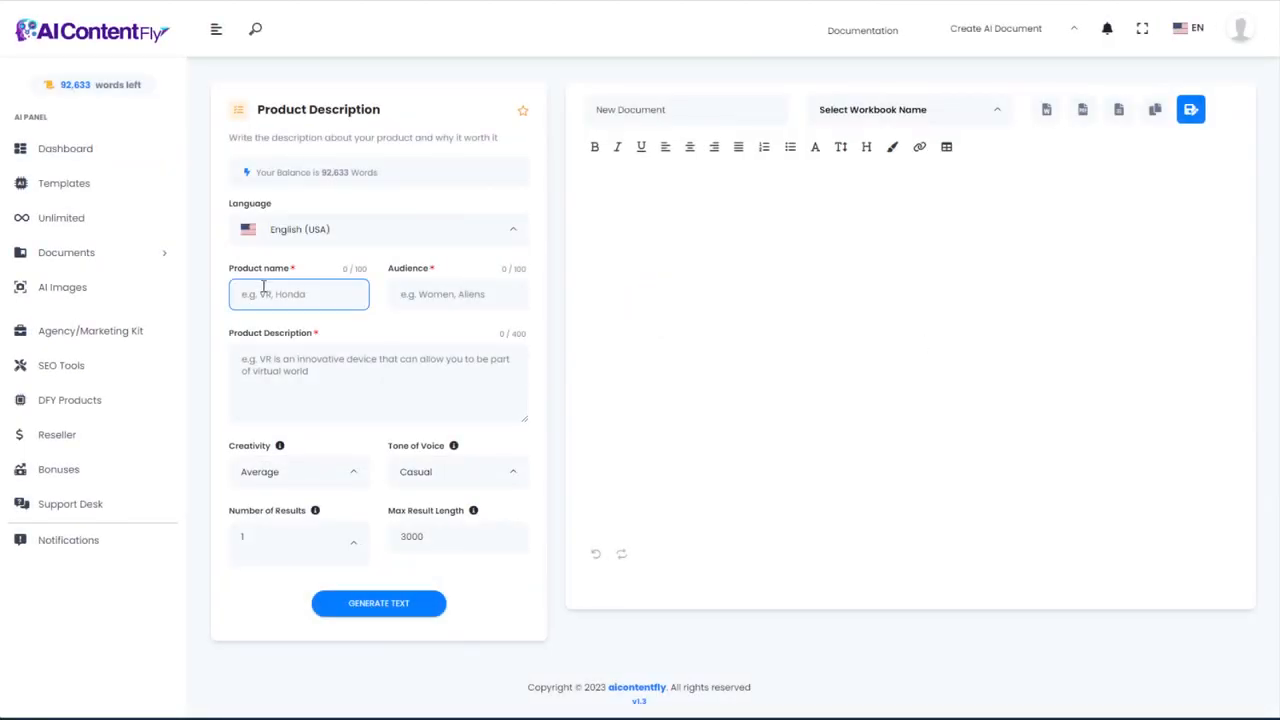
{"action": "type", "text": "Aquascaping Made Easy"}
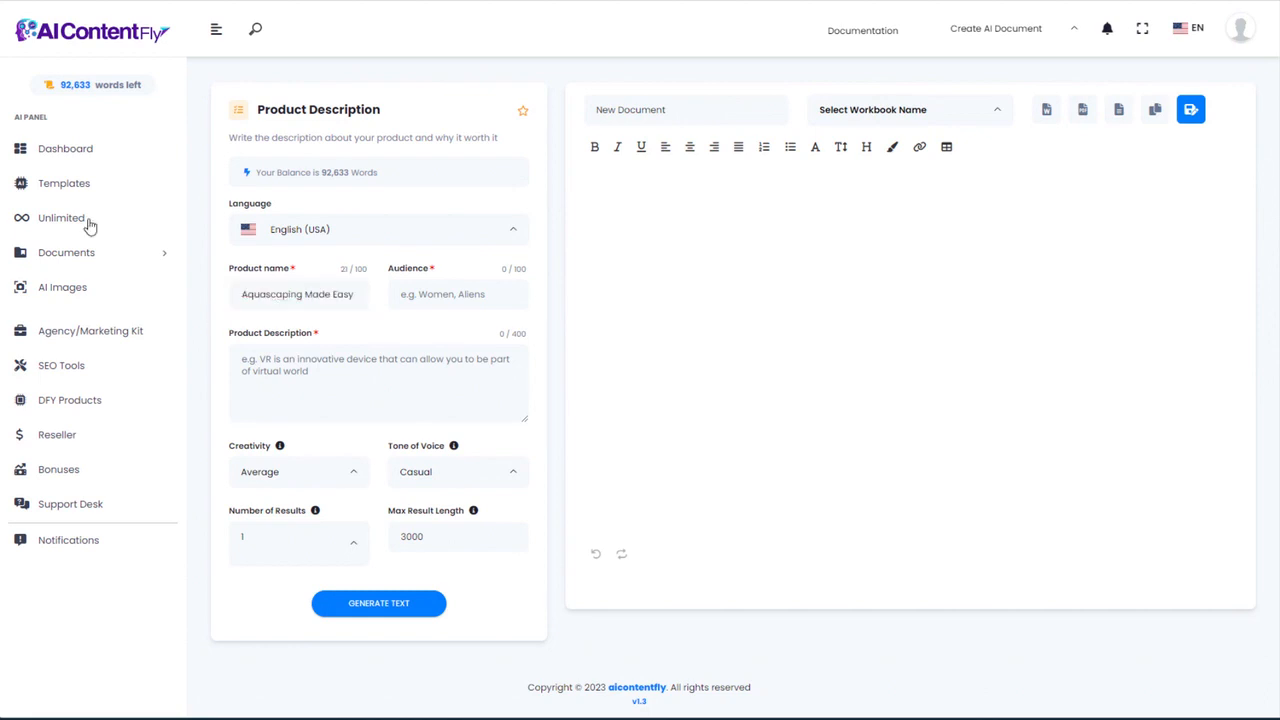
{"action": "left_click", "coordinate": [428, 294]}
{"action": "key", "text": "ctrl+v"}
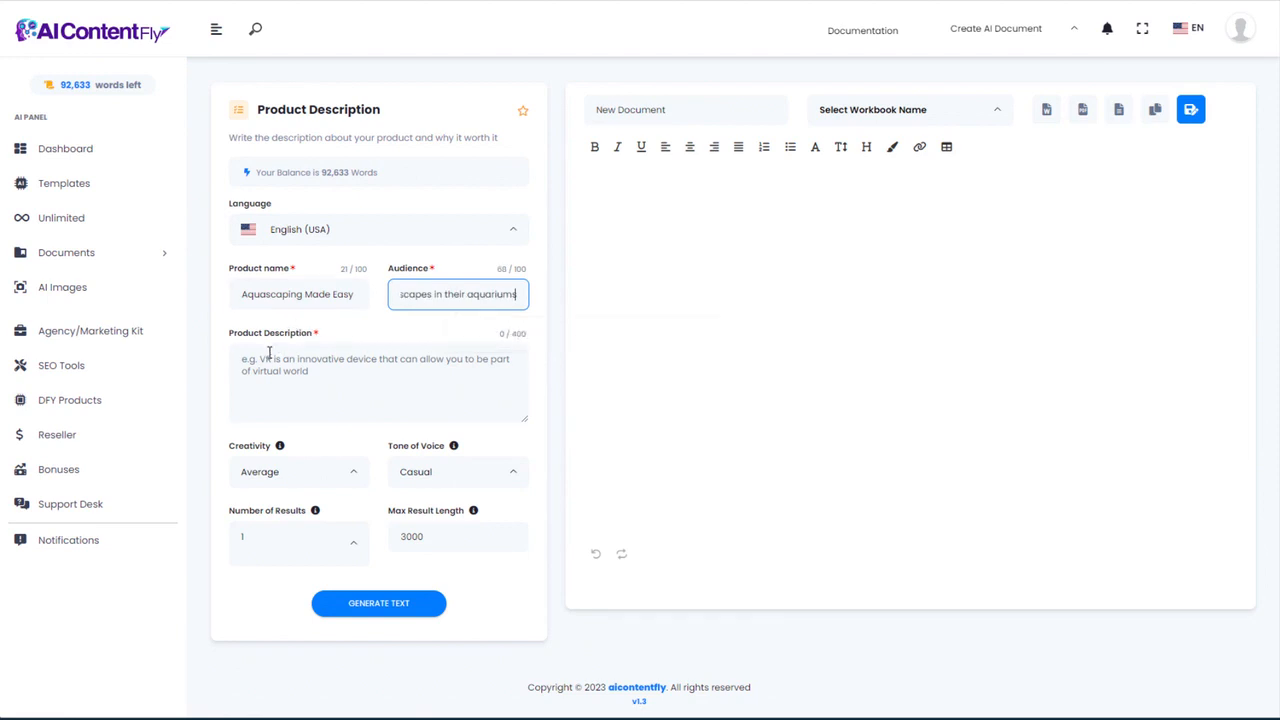
Step: Describe Aquascaping Made Easy as a video course of 10 step by step videos on setting up a home aquascape, and generate the product description
{"action": "left_click", "coordinate": [276, 370]}
{"action": "type", "text": "This is a video course containing 10 step by step videos teaching how to set up your own aquascape at home in your own aquarium."}
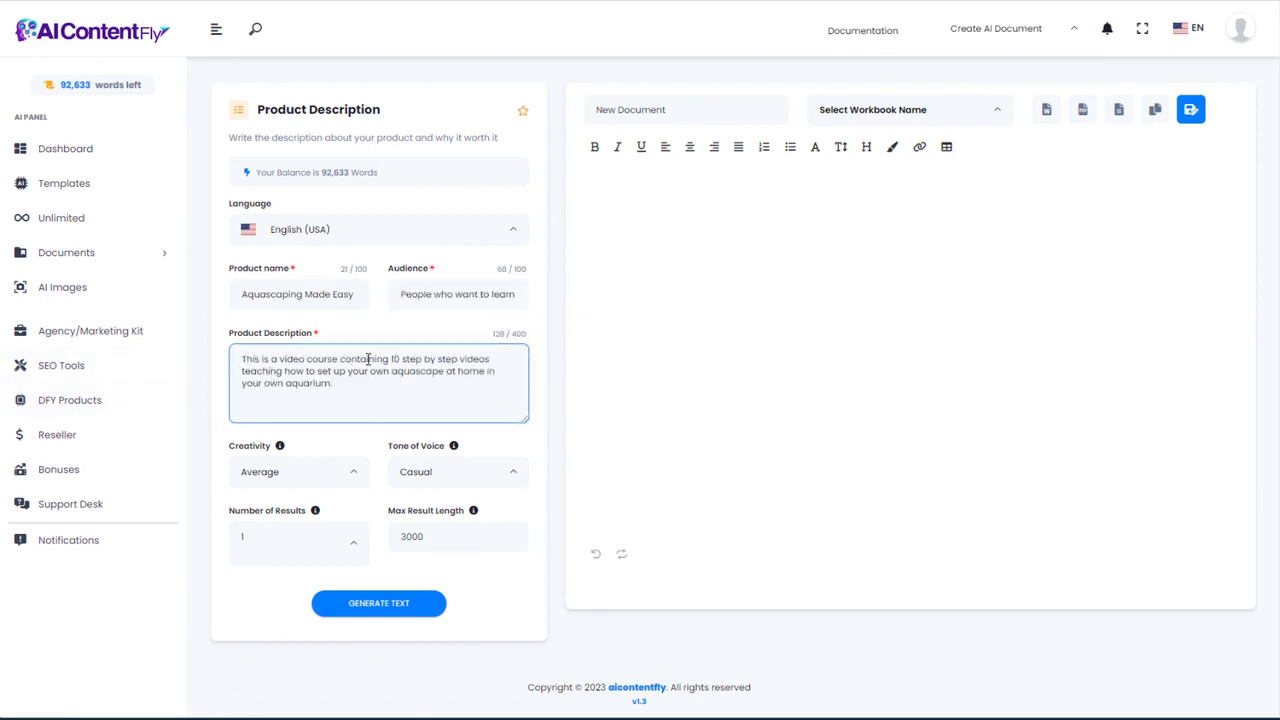
{"action": "key", "text": "ctrl+a"}
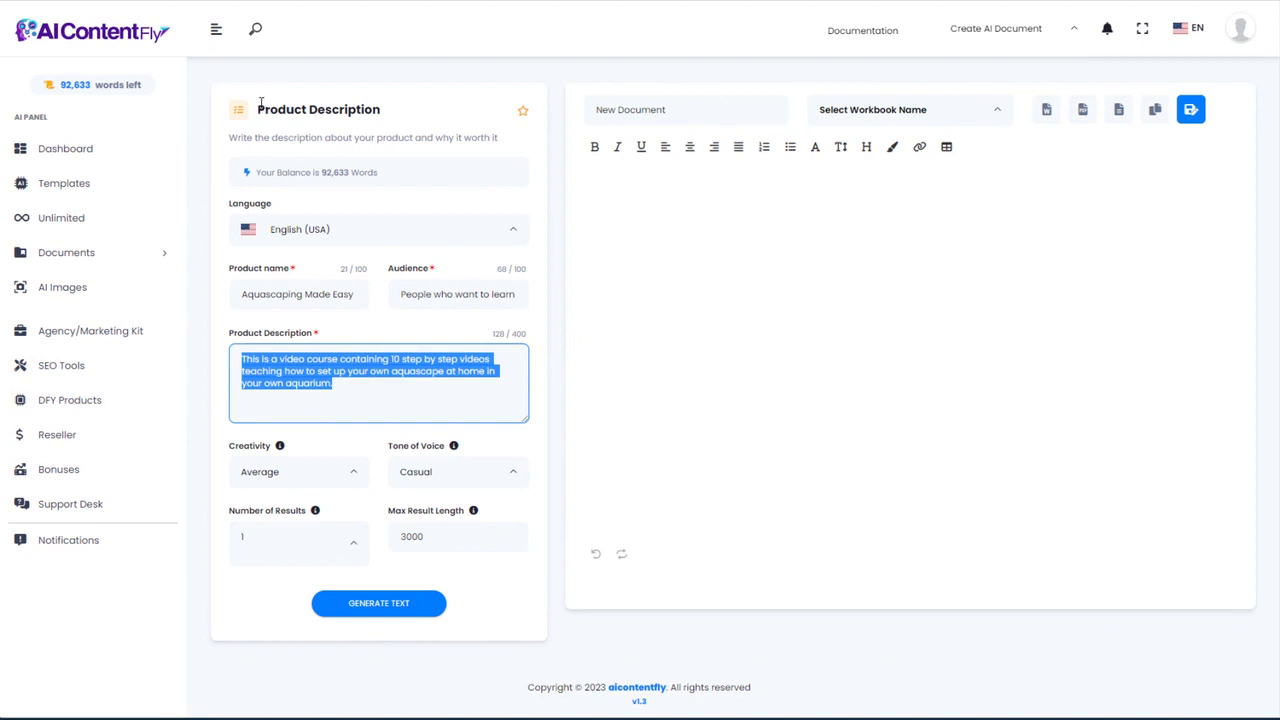
{"action": "left_click_drag", "start_coordinate": [258, 109], "coordinate": [385, 112]}
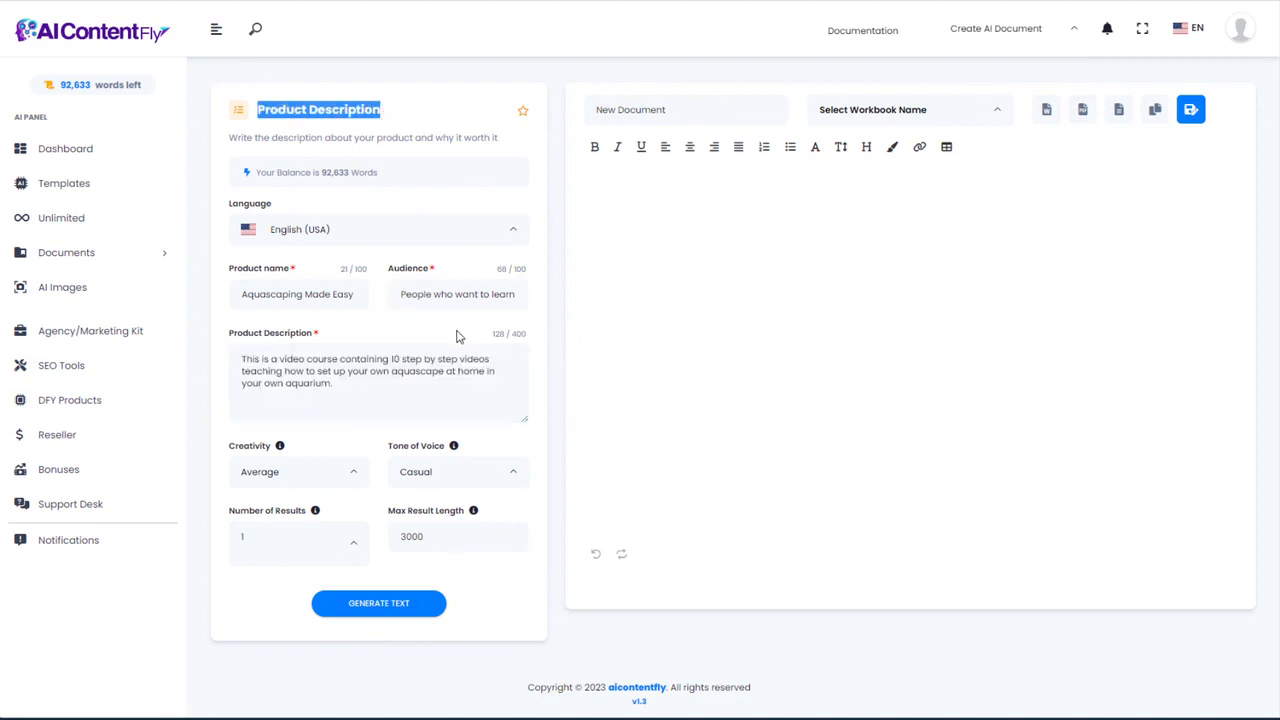
{"action": "left_click", "coordinate": [368, 390]}
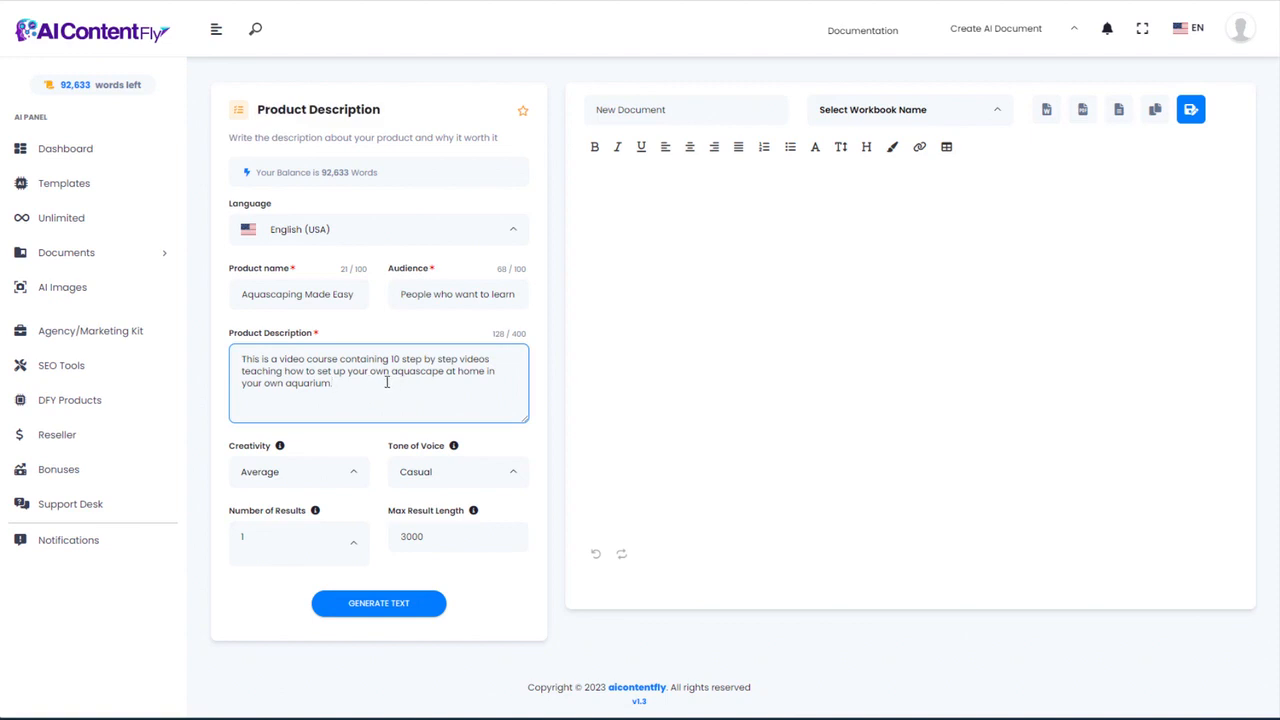
{"action": "left_click_drag", "start_coordinate": [386, 381], "coordinate": [245, 355]}
{"action": "left_click", "coordinate": [340, 381]}
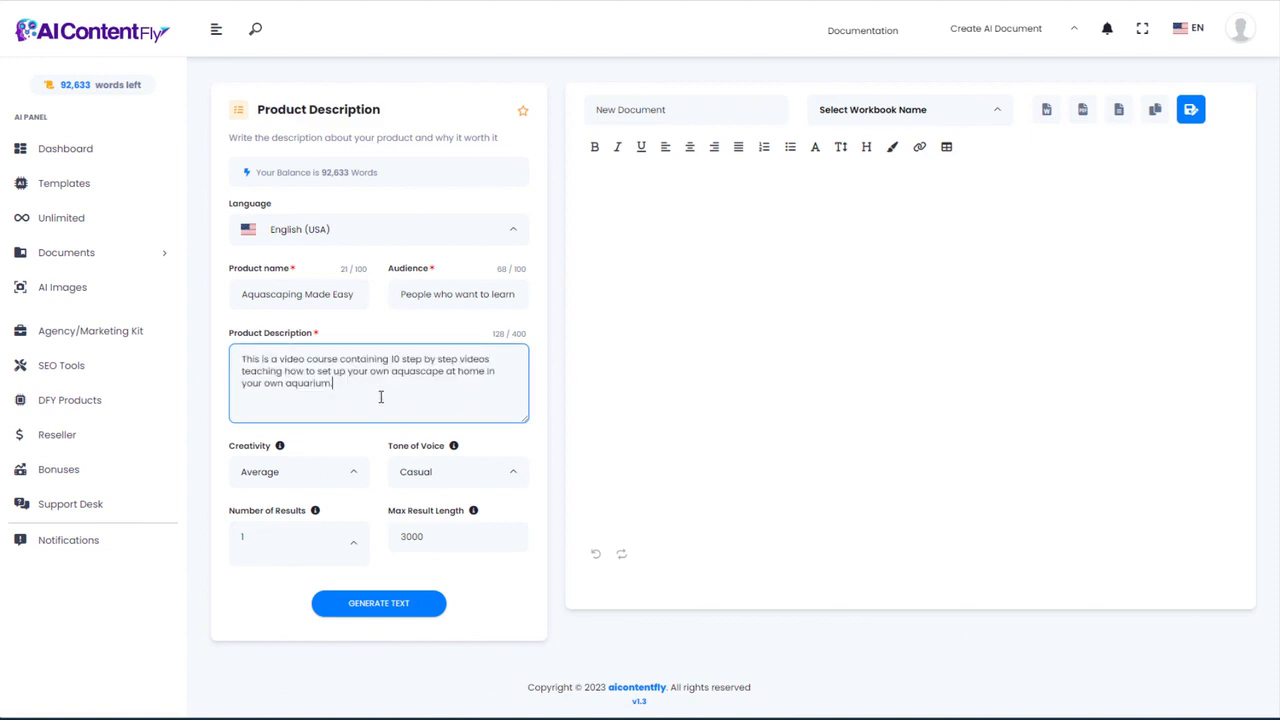
{"action": "left_click", "coordinate": [399, 609]}
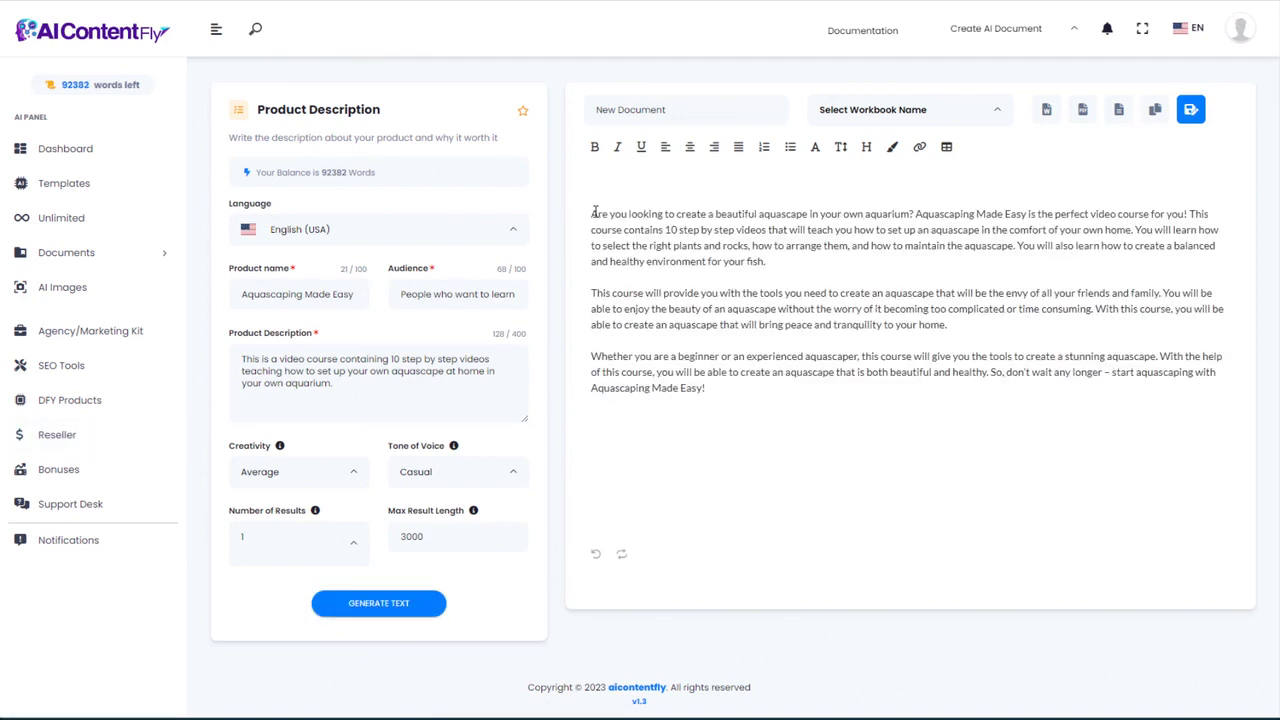
Step: Compare the short input description with the generated product description and copy the whole generated text
{"action": "left_click", "coordinate": [378, 387]}
{"action": "left_click_drag", "start_coordinate": [346, 390], "coordinate": [234, 356]}
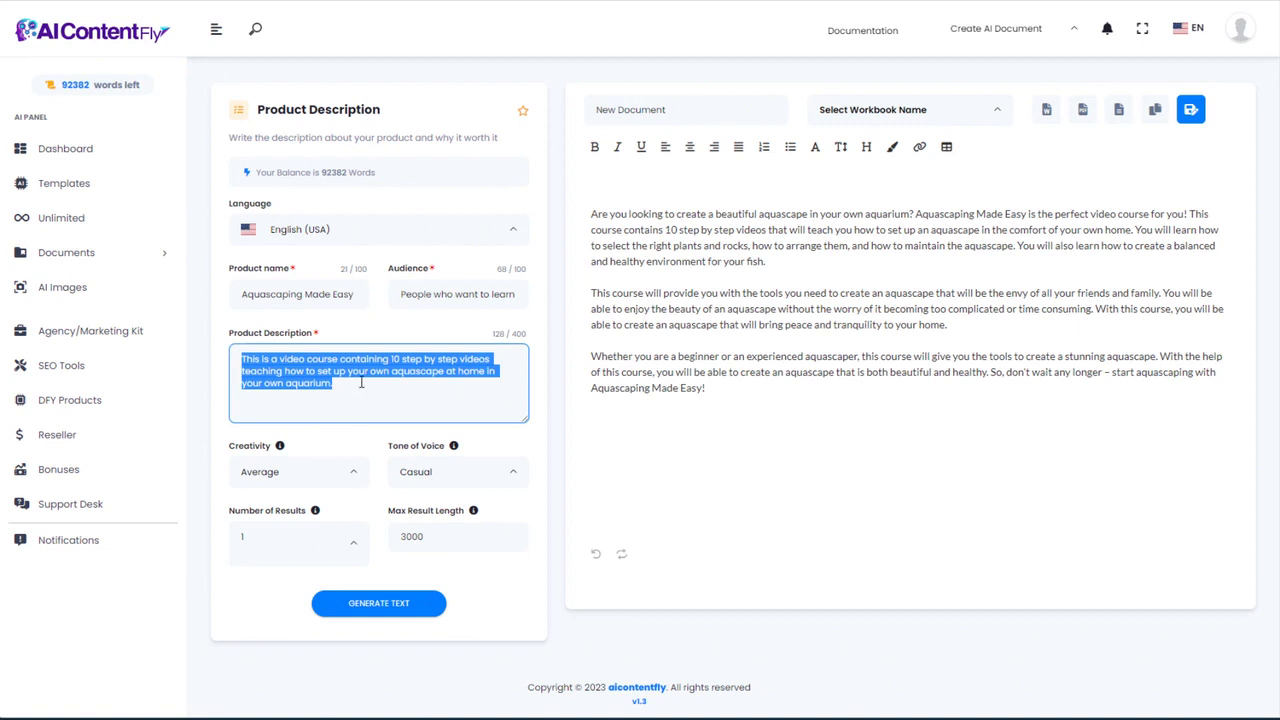
{"action": "mouse_move", "coordinate": [591, 213]}
{"action": "left_mouse_down"}
{"action": "mouse_move", "coordinate": [657, 229]}
{"action": "mouse_move", "coordinate": [706, 392]}
{"action": "mouse_move", "coordinate": [579, 223]}
{"action": "left_mouse_up"}
{"action": "key", "text": "ctrl+c"}
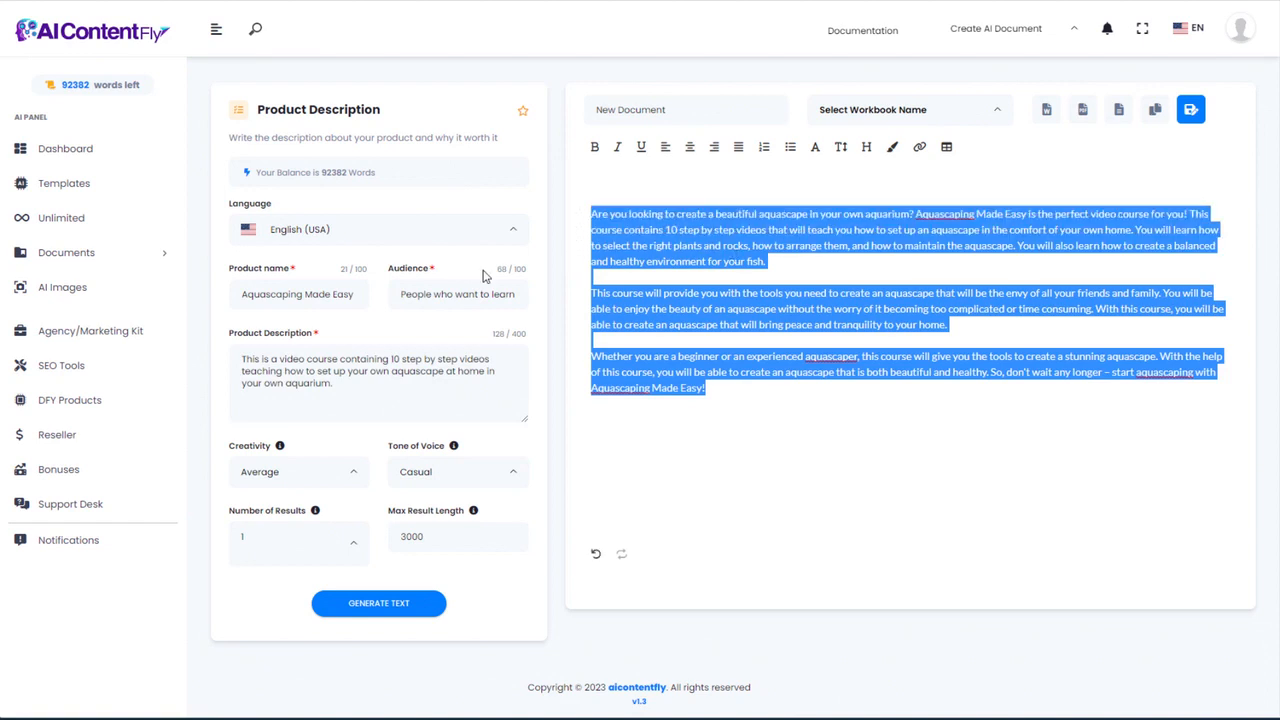
Step: Open the Startup Name Generator template and enter seed words beginning with "aquascaping, aquarium, aquascaping supplies"
{"action": "key", "text": "alt+Tab"}
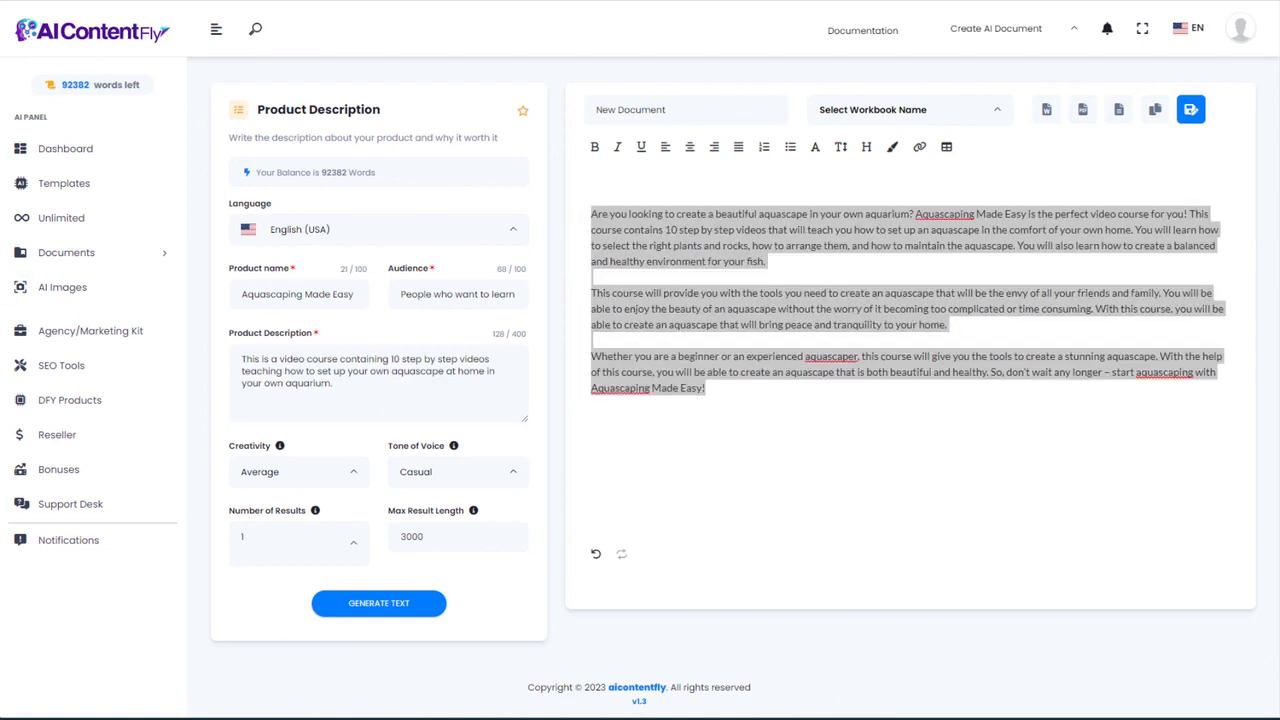
{"action": "key", "text": "alt+Left"}
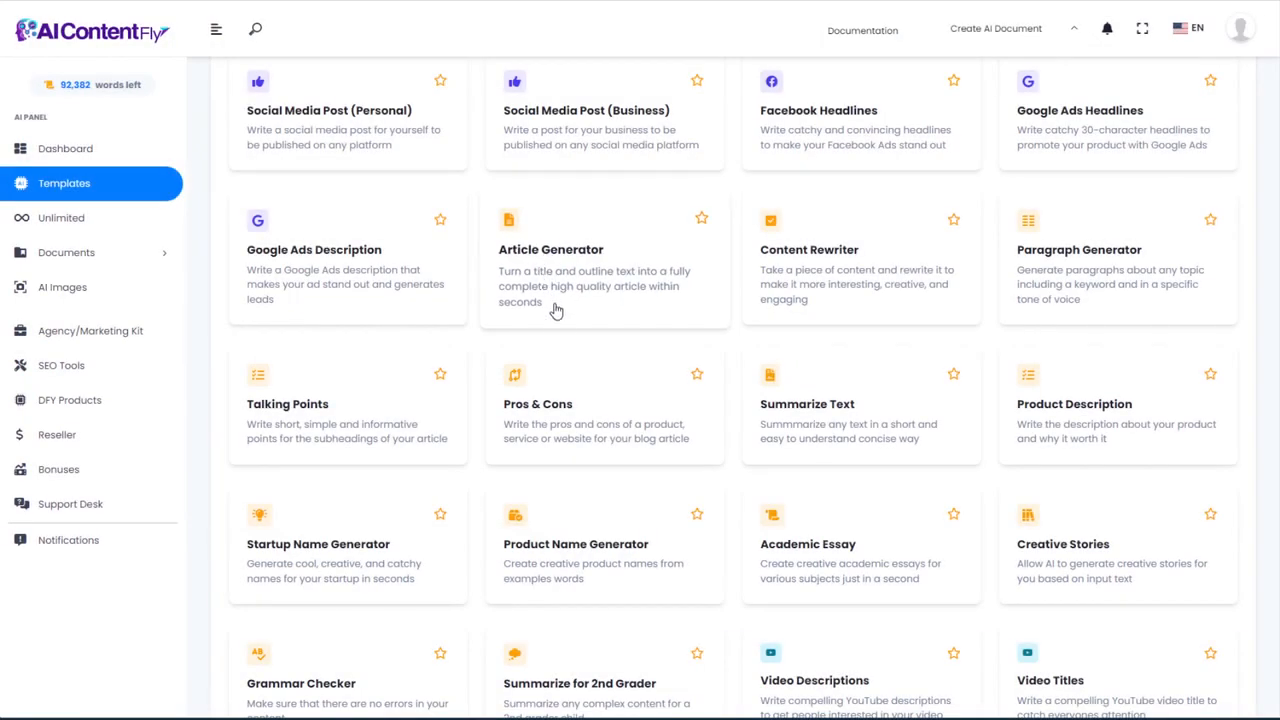
{"action": "left_click", "coordinate": [366, 553]}
{"action": "left_click", "coordinate": [315, 307]}
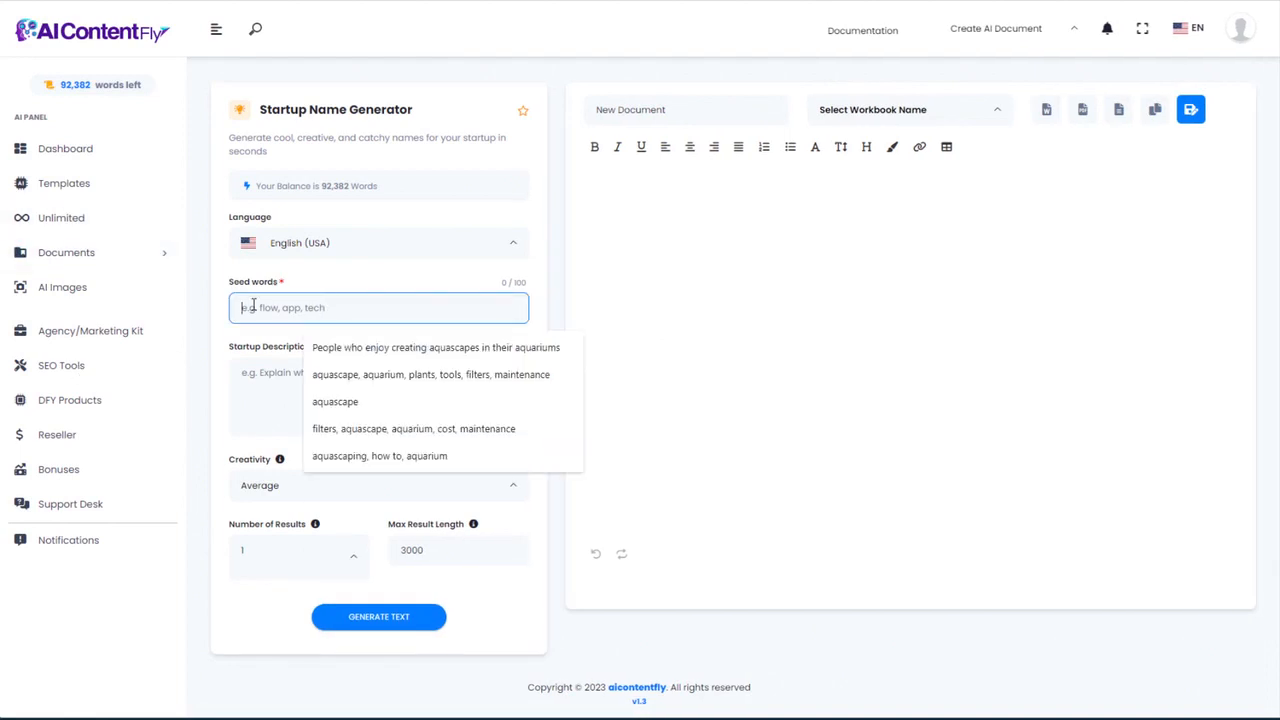
{"action": "key", "text": "ctrl+v"}
{"action": "key", "text": "alt+Tab"}
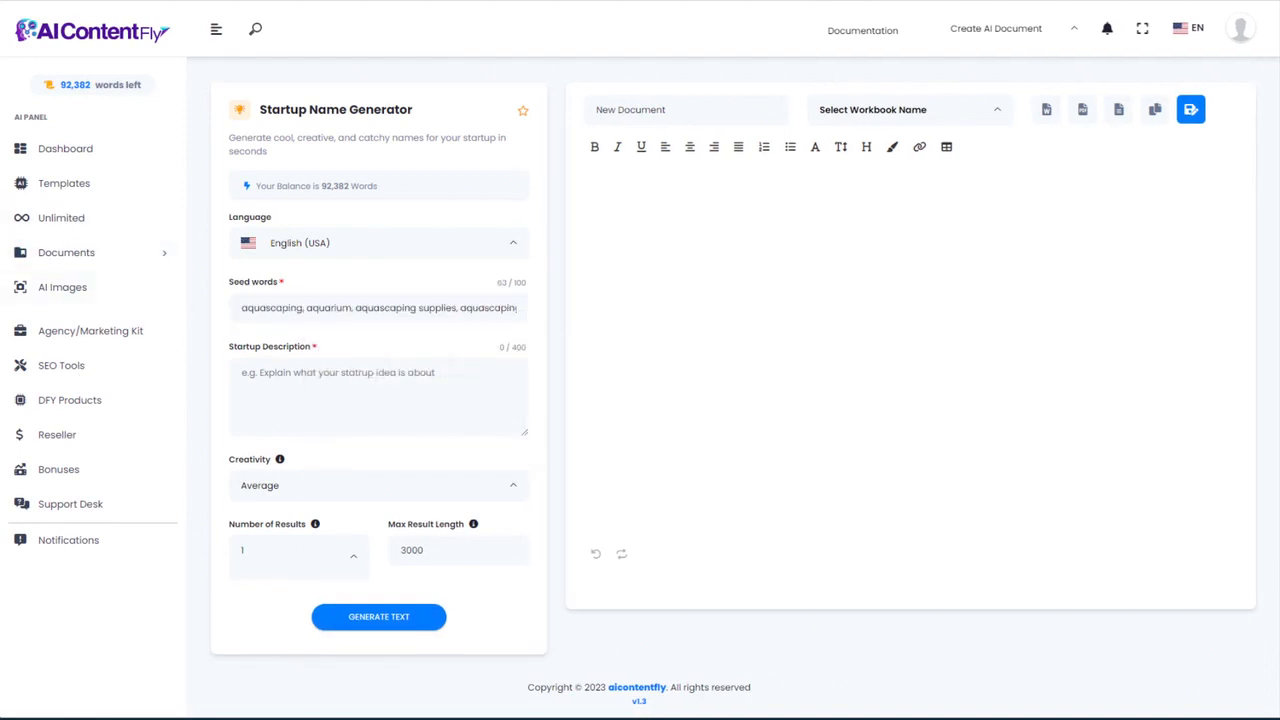
Step: Describe the startup as helping aquascaping enthusiasts, selling supplies and providing design services, and generate startup names, highlighting Aquascape Architects
{"action": "left_click", "coordinate": [232, 378]}
{"action": "key", "text": "ctrl+v"}
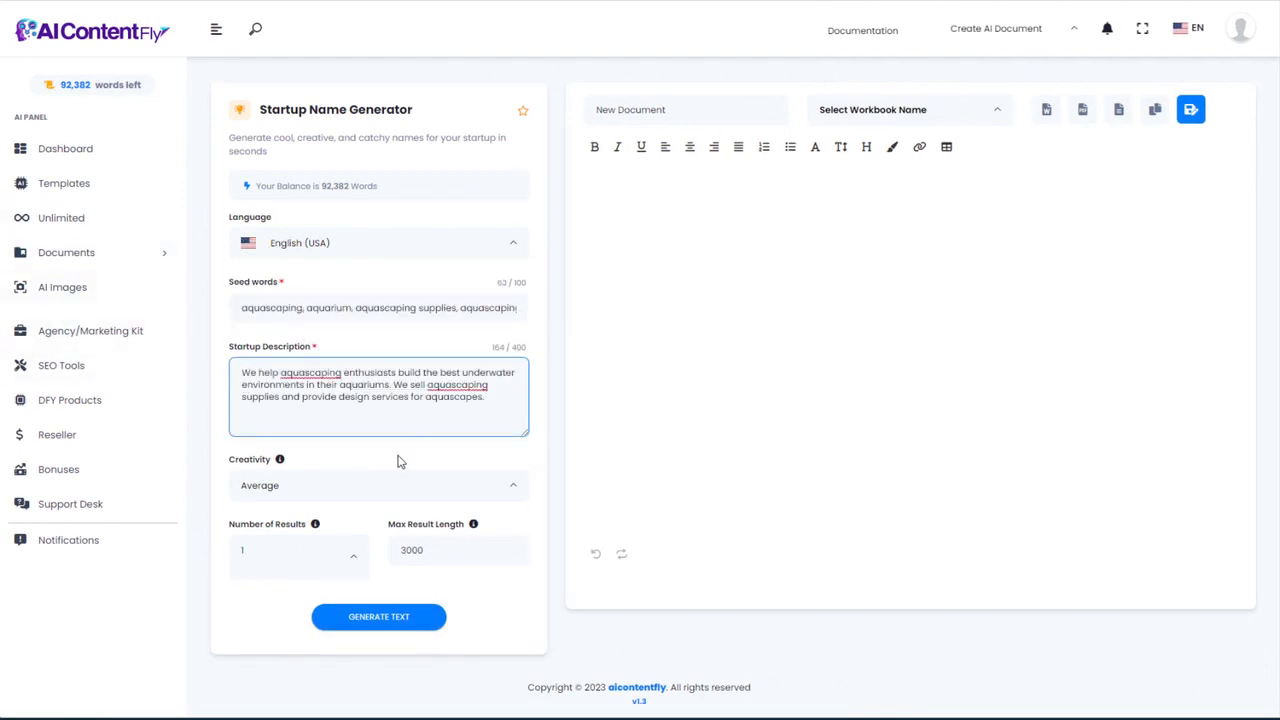
{"action": "left_click", "coordinate": [381, 618]}
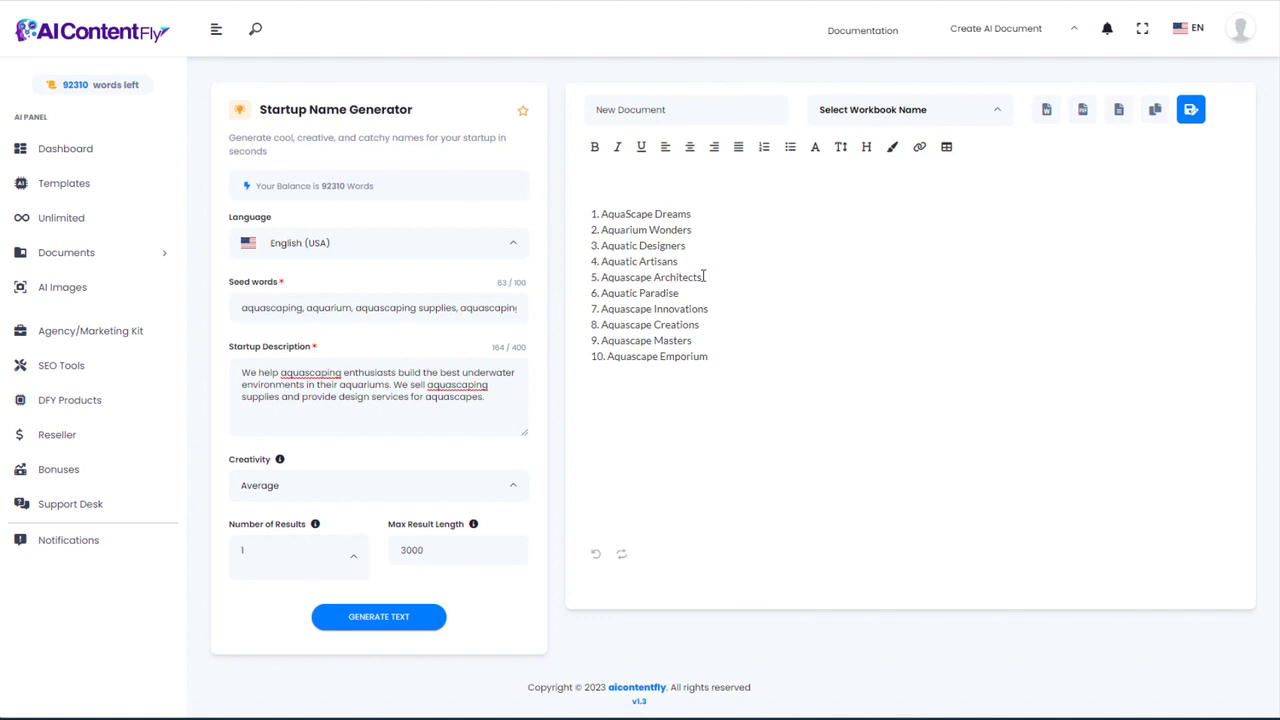
{"action": "left_click", "coordinate": [603, 277], "text": "shift"}
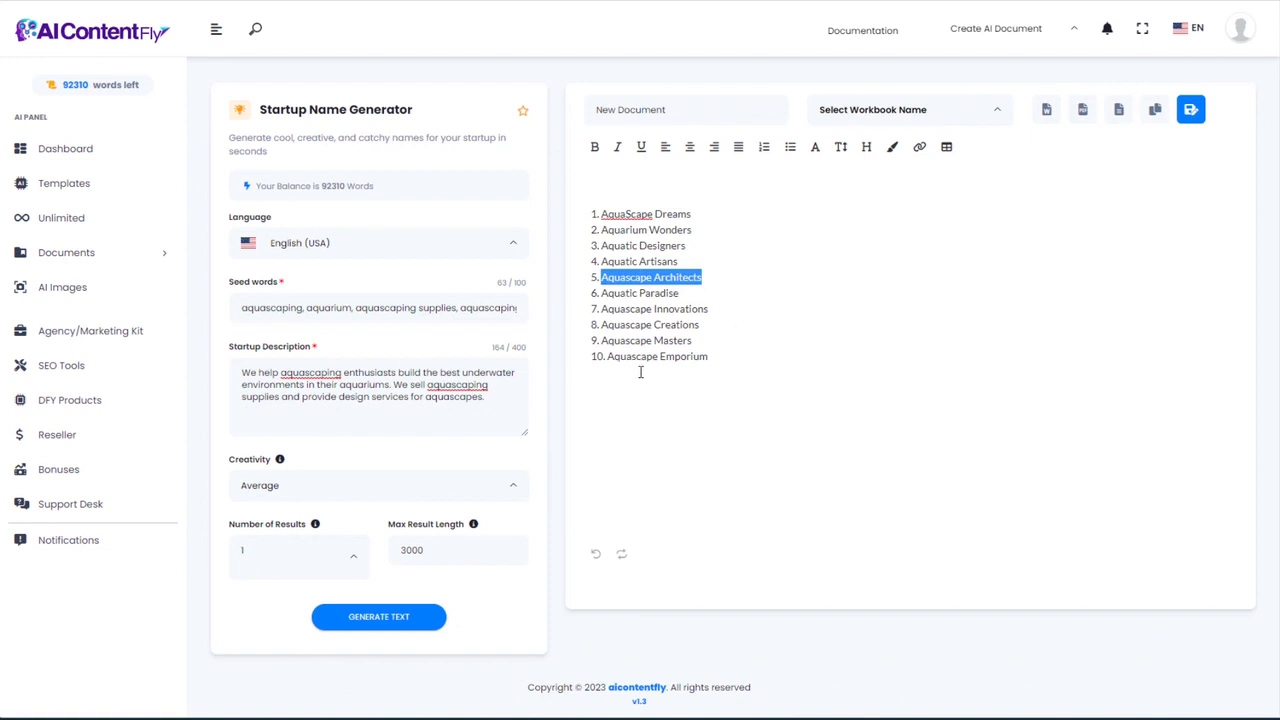
{"action": "left_click", "coordinate": [22, 0]}
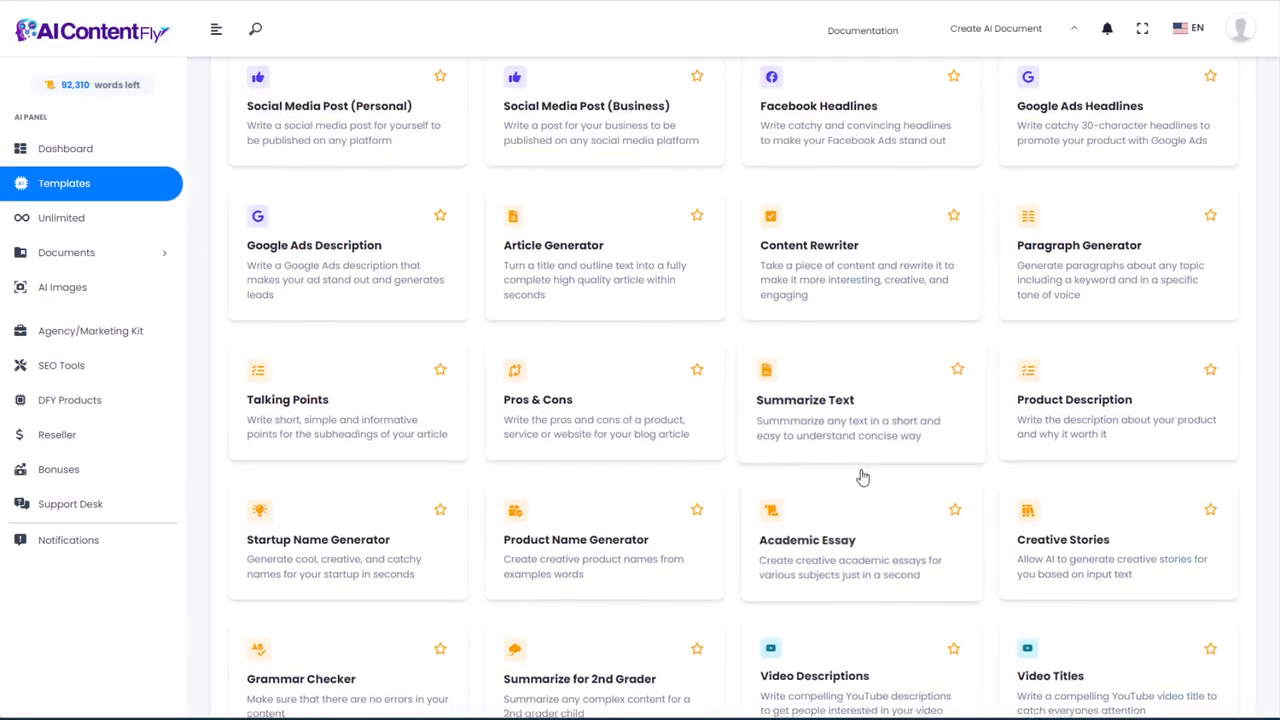
Step: Open the Academic Essay template and title the essay "The Scientific Factors that All Aquascape Creators Should Understand"
{"action": "scroll", "coordinate": [863, 478], "scroll_direction": "down", "scroll_amount": 3}
{"action": "left_click", "coordinate": [809, 243]}
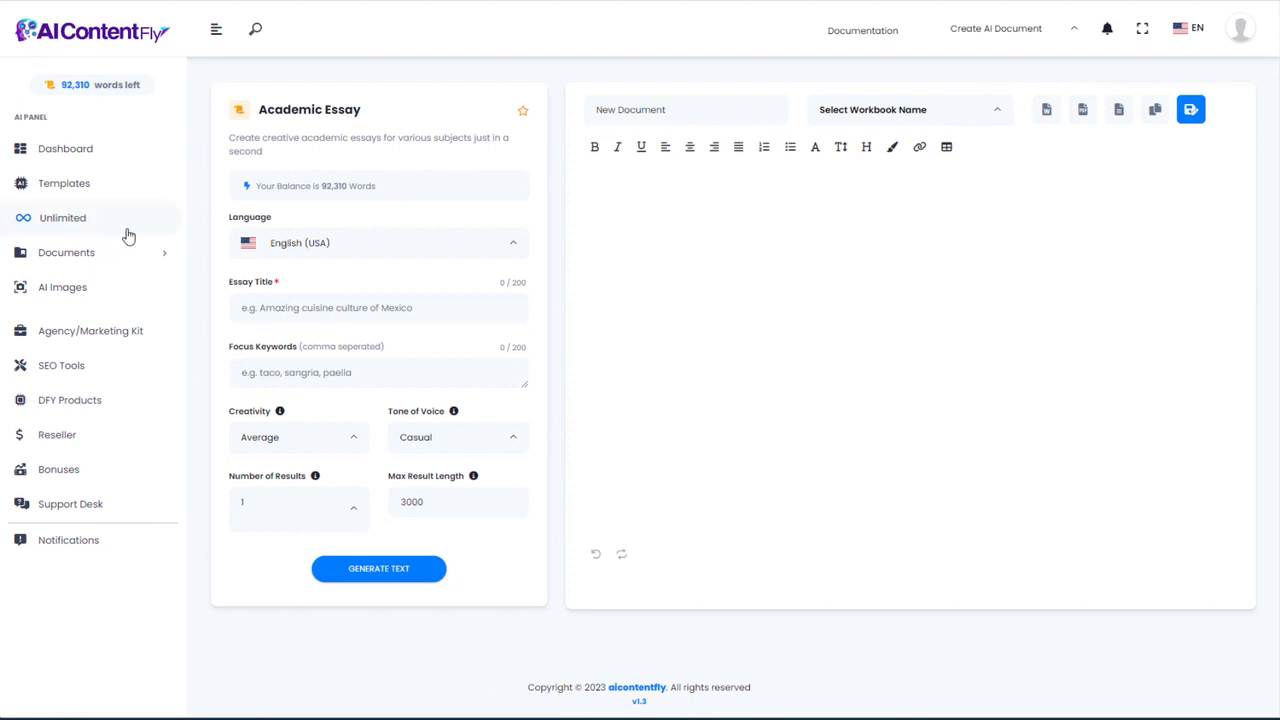
{"action": "left_click", "coordinate": [324, 312]}
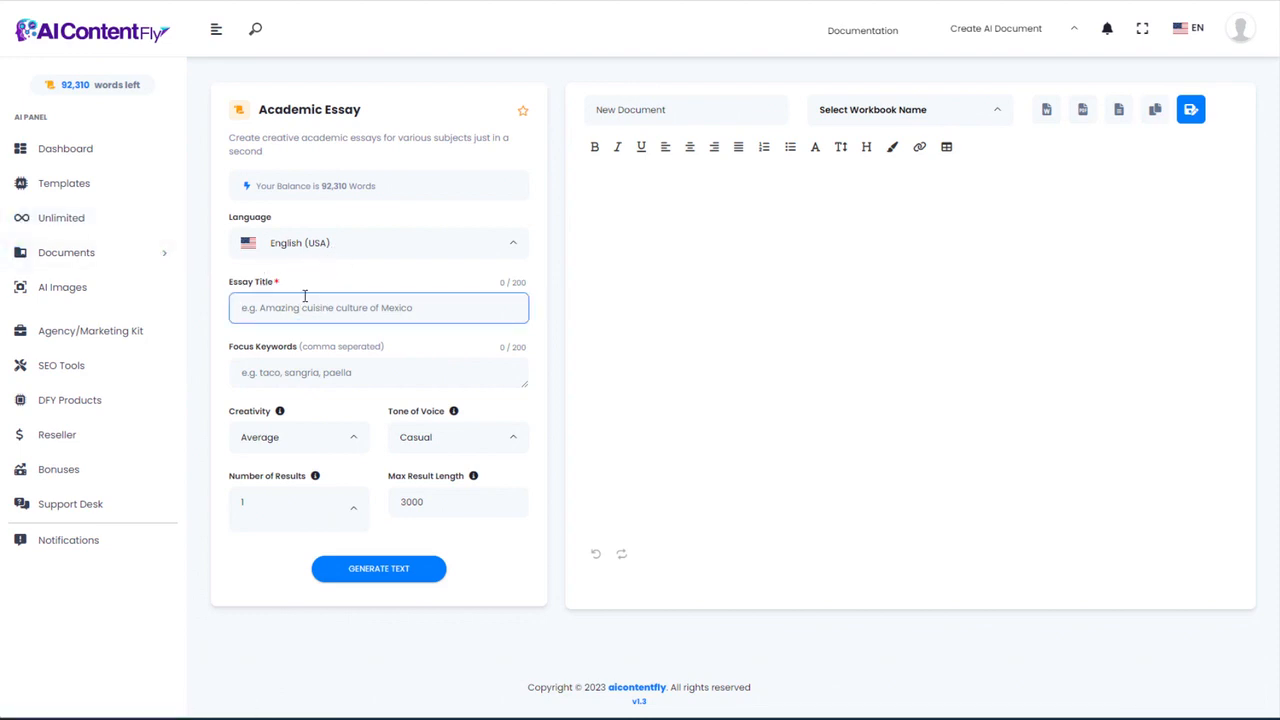
{"action": "key", "text": "ctrl+v"}
{"action": "left_click_drag", "start_coordinate": [317, 312], "coordinate": [114, 309]}
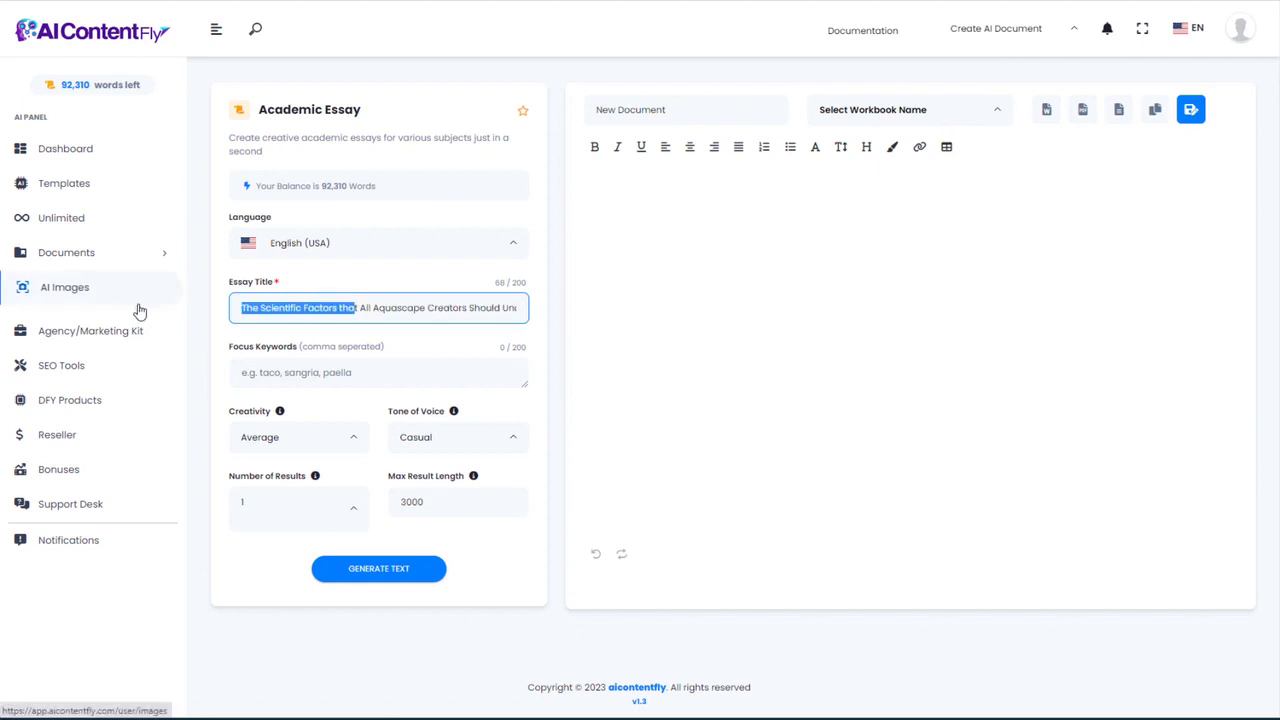
{"action": "left_click_drag", "start_coordinate": [332, 308], "coordinate": [529, 305]}
{"action": "left_click", "coordinate": [437, 310]}
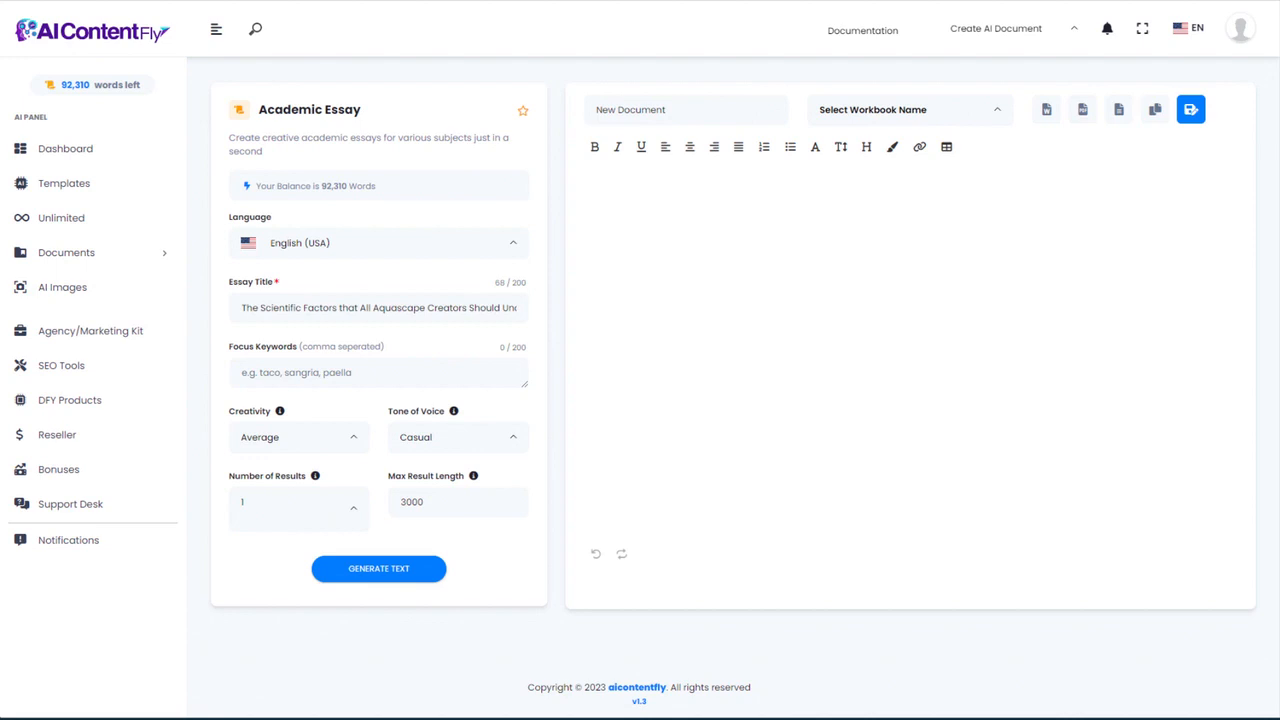
Step: Add the focus keywords "aquascaping, aquarium, aquascape, science, environment, ecosystem, plants, biology" and generate the essay in a Professional tone
{"action": "left_click", "coordinate": [356, 378]}
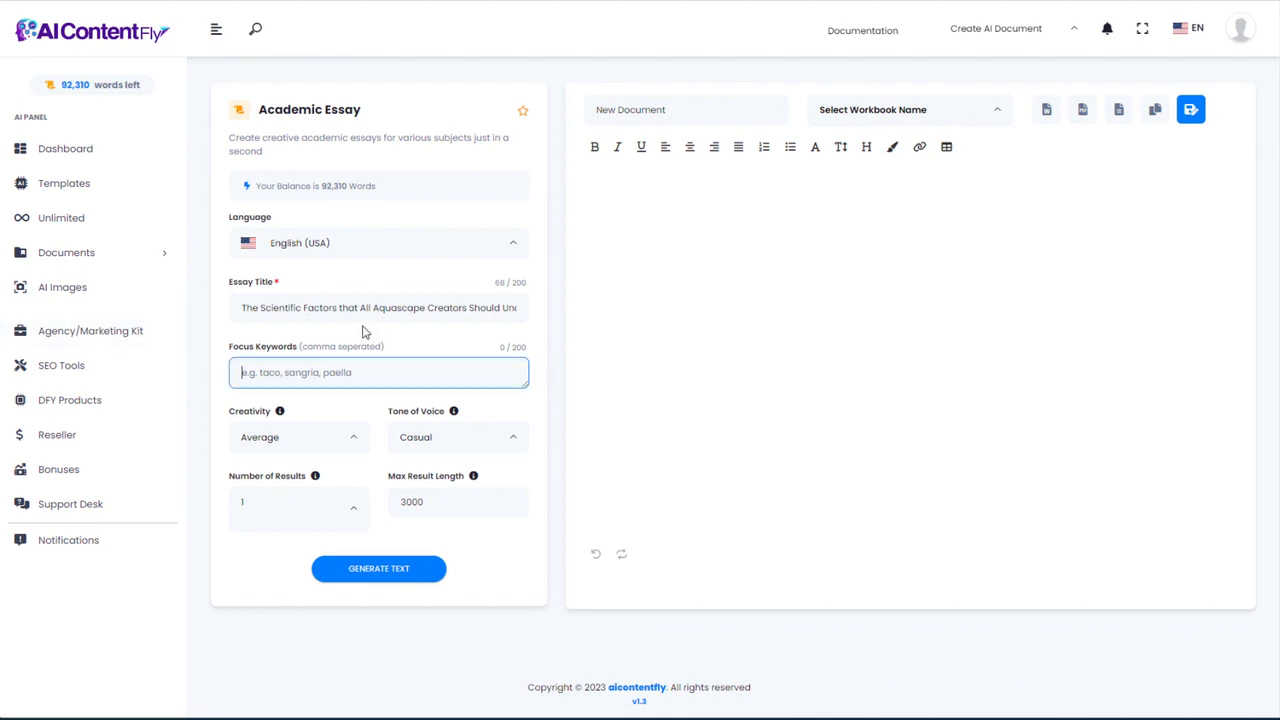
{"action": "type", "text": "aquascaping, aquarium, aquascape, science, environment, ecosystem, plants, biology"}
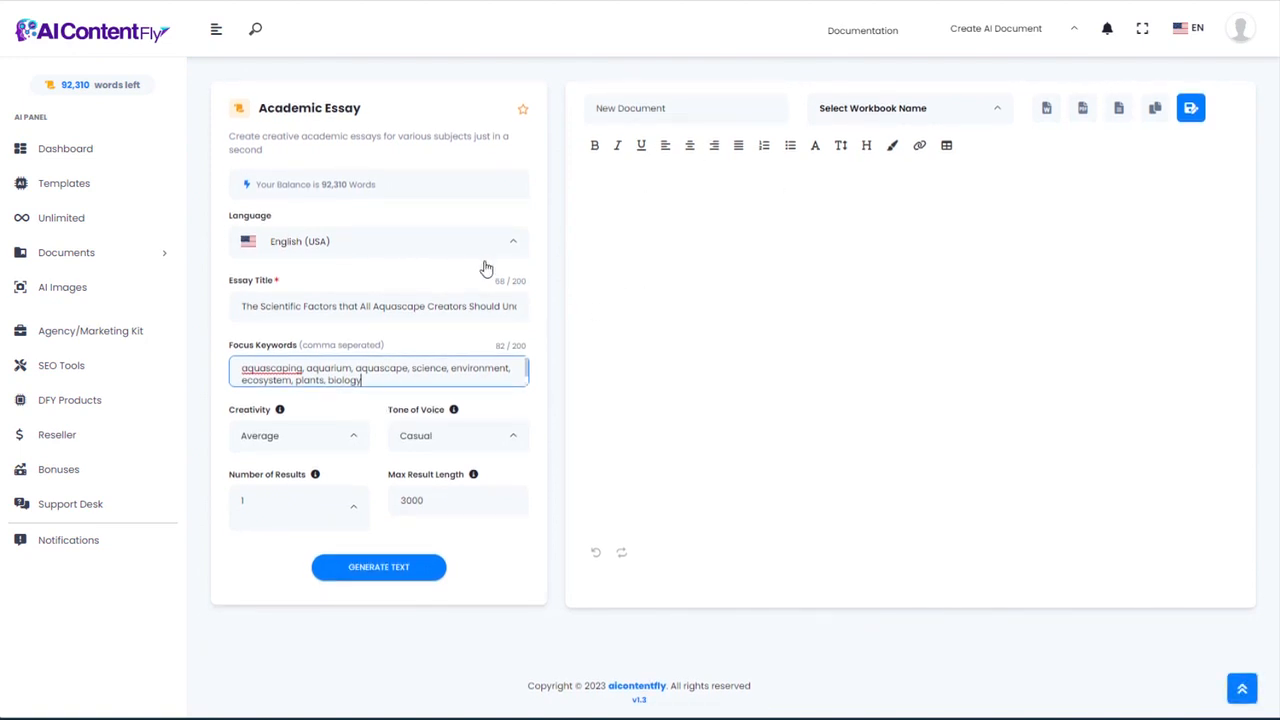
{"action": "left_click", "coordinate": [498, 437]}
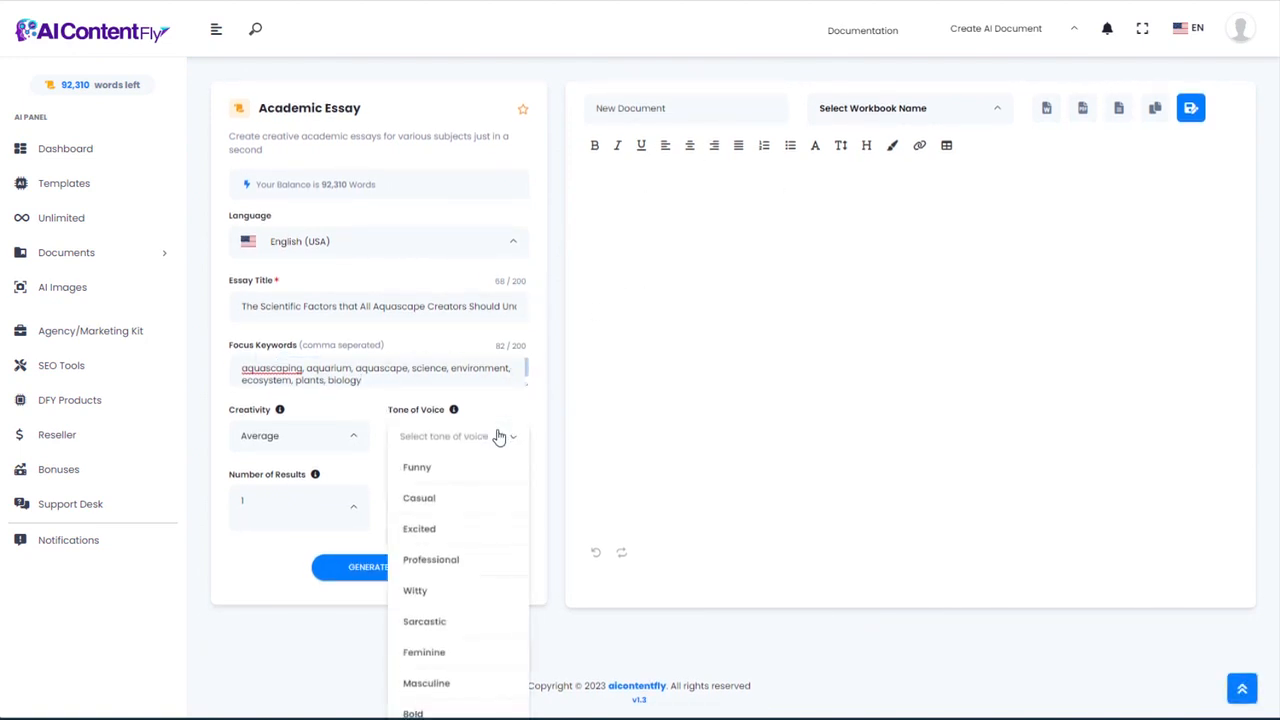
{"action": "scroll", "coordinate": [455, 572], "scroll_direction": "down", "scroll_amount": 3}
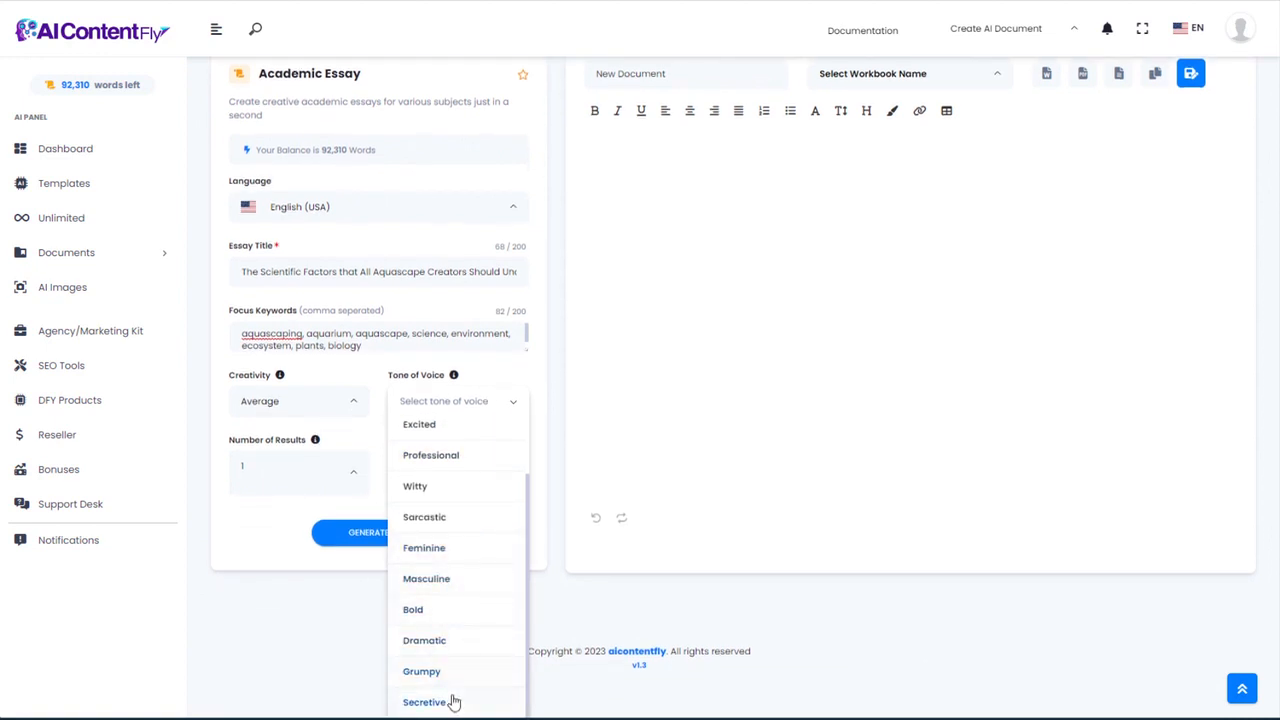
{"action": "left_click", "coordinate": [446, 457]}
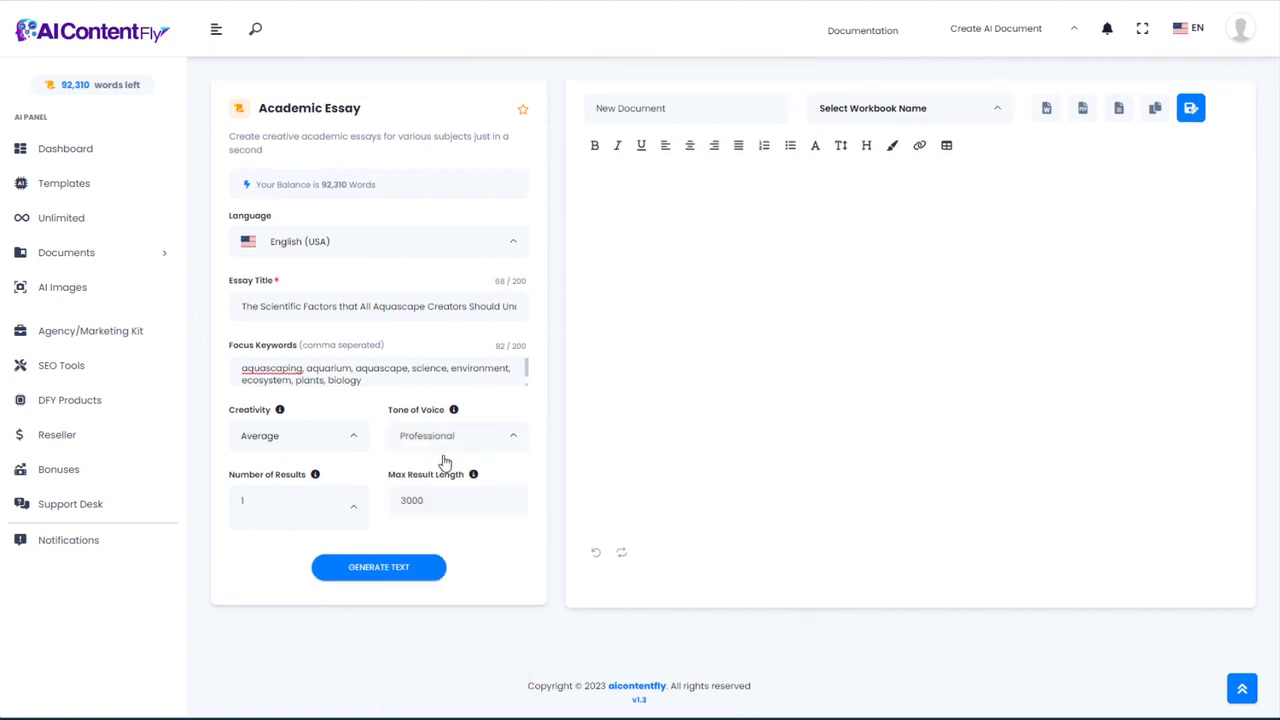
{"action": "left_click", "coordinate": [377, 569]}
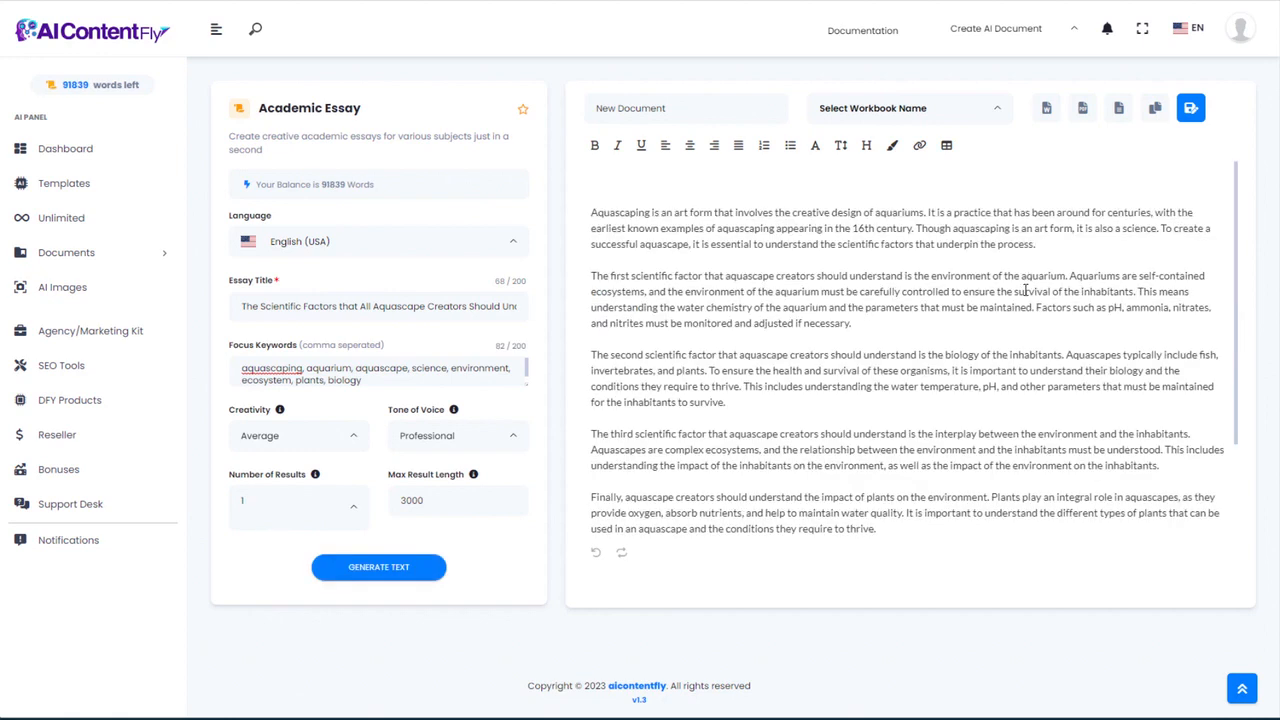
Step: Skim the generated essay from its introduction on aquascaping's history through to the conclusion
{"action": "scroll", "coordinate": [1024, 292], "scroll_direction": "down", "scroll_amount": 3}
{"action": "scroll", "coordinate": [1024, 297], "scroll_direction": "up", "scroll_amount": 3}
{"action": "left_click_drag", "start_coordinate": [657, 228], "coordinate": [784, 228]}
{"action": "left_click", "coordinate": [808, 228]}
{"action": "scroll", "coordinate": [799, 285], "scroll_direction": "down", "scroll_amount": 1}
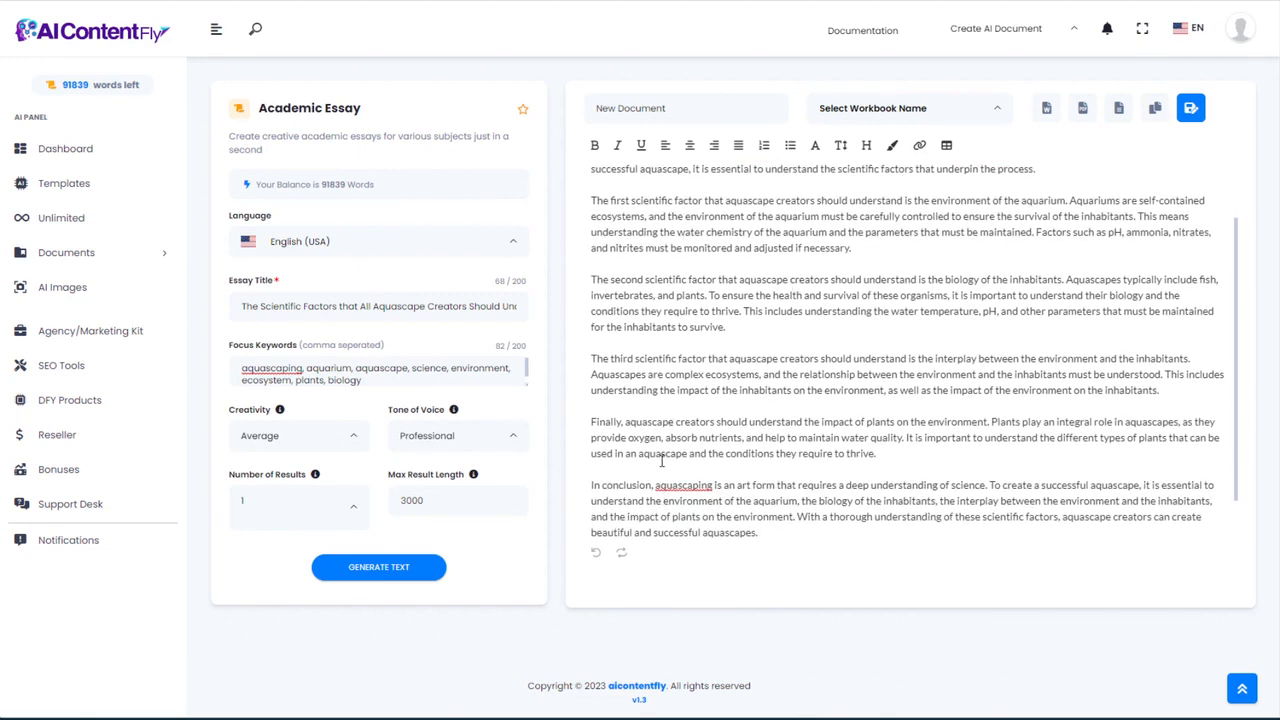
{"action": "scroll", "coordinate": [650, 420], "scroll_direction": "down", "scroll_amount": 1}
{"action": "scroll", "coordinate": [655, 380], "scroll_direction": "up", "scroll_amount": 2}
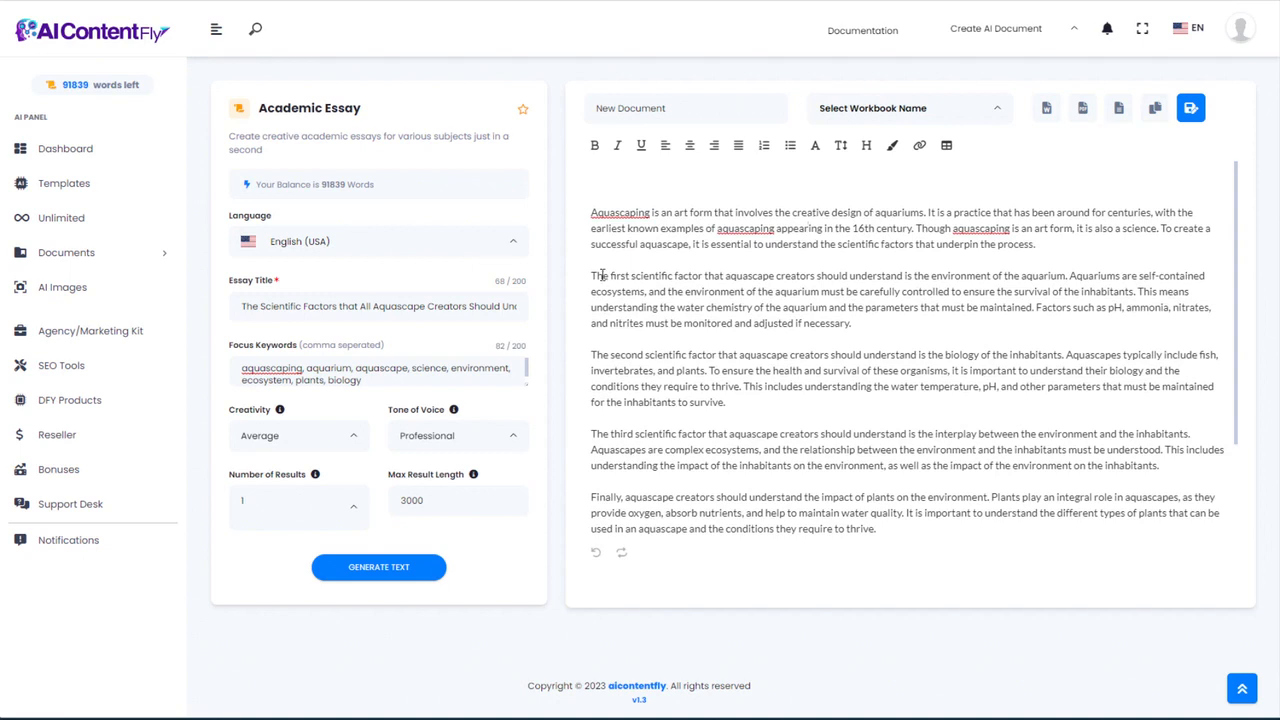
Step: Examine the essay's paragraphs on the first, second and third scientific factors, highlighting their key sentences
{"action": "left_click_drag", "start_coordinate": [592, 275], "coordinate": [1072, 272]}
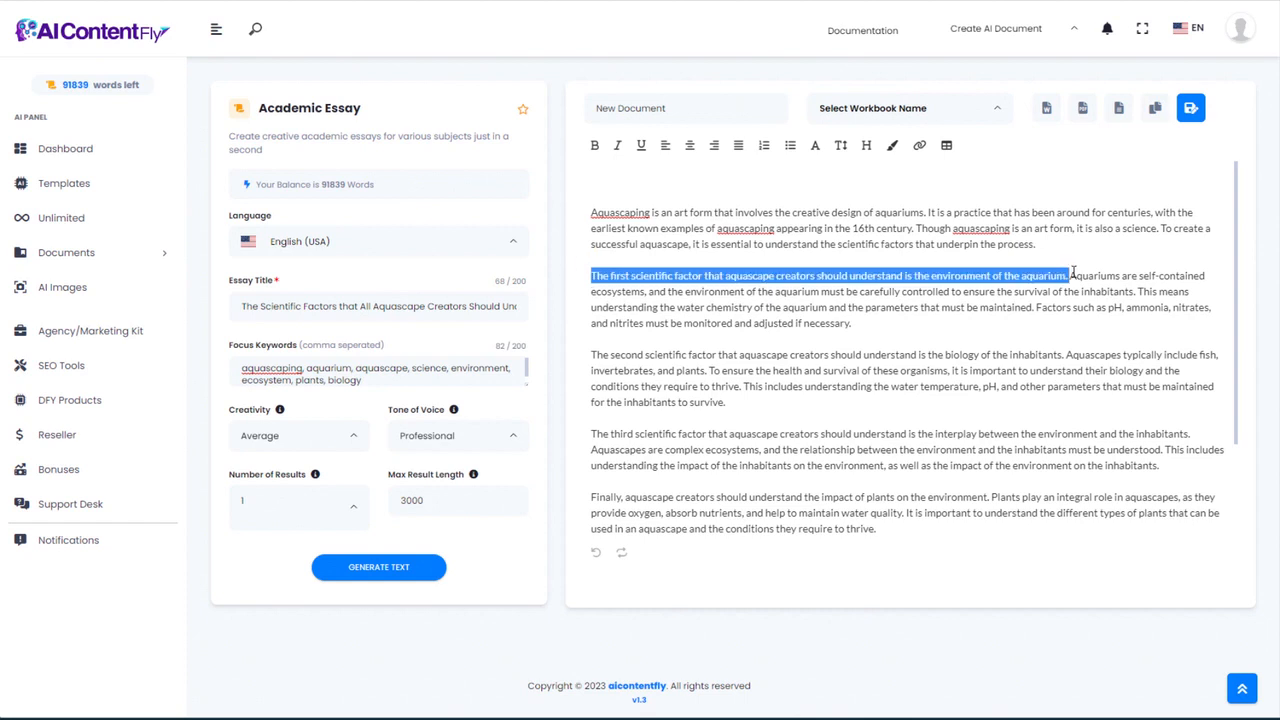
{"action": "left_click", "coordinate": [1127, 275]}
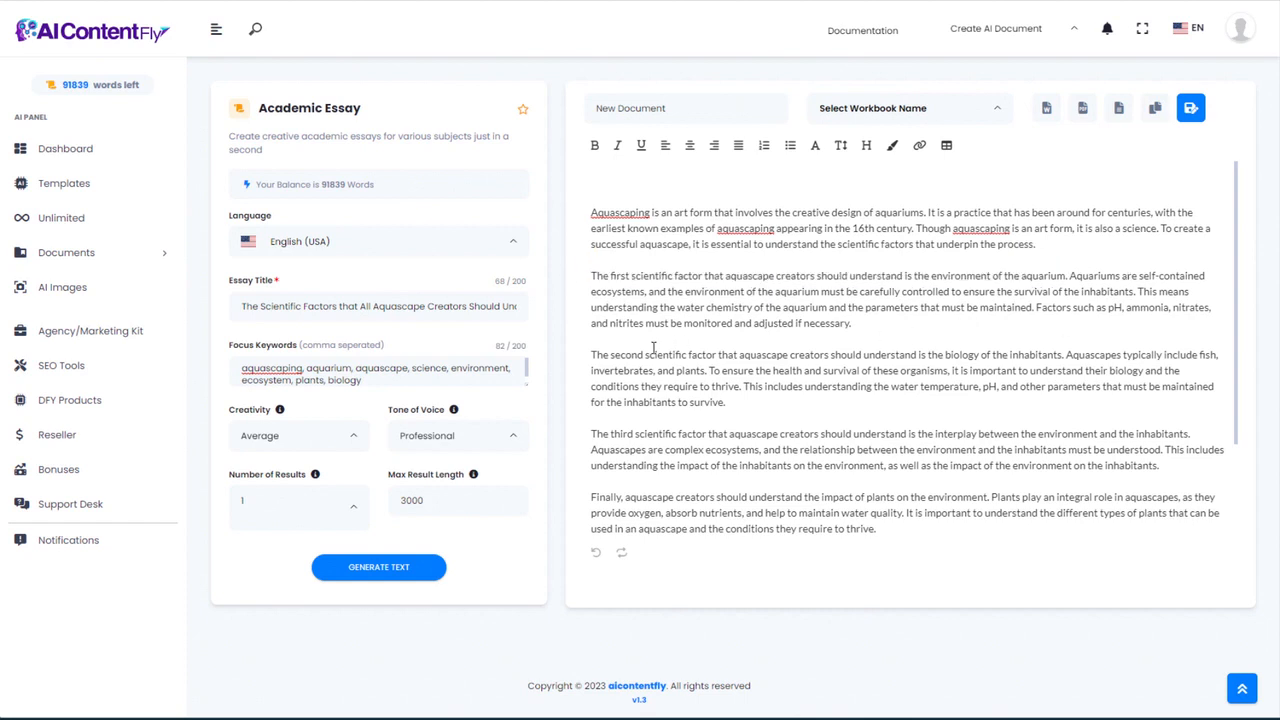
{"action": "left_click_drag", "start_coordinate": [592, 355], "coordinate": [1108, 392]}
{"action": "scroll", "coordinate": [820, 425], "scroll_direction": "down", "scroll_amount": 2}
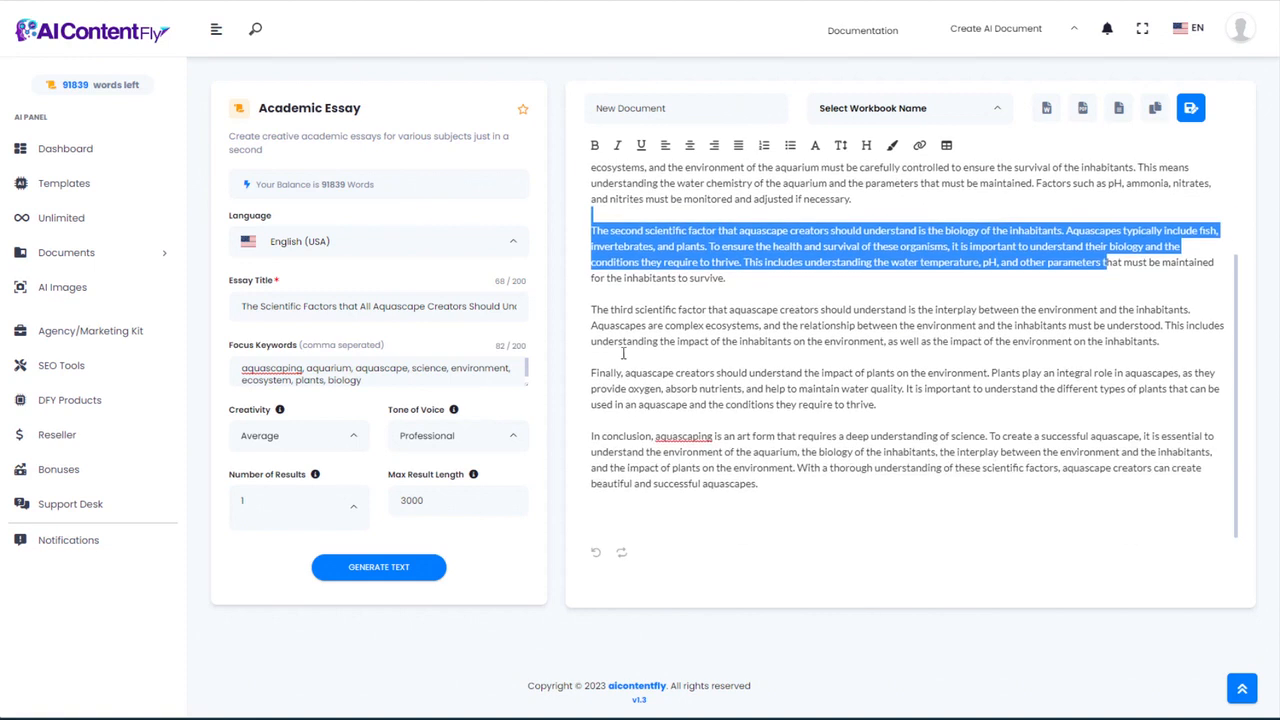
{"action": "left_click_drag", "start_coordinate": [592, 310], "coordinate": [1195, 311]}
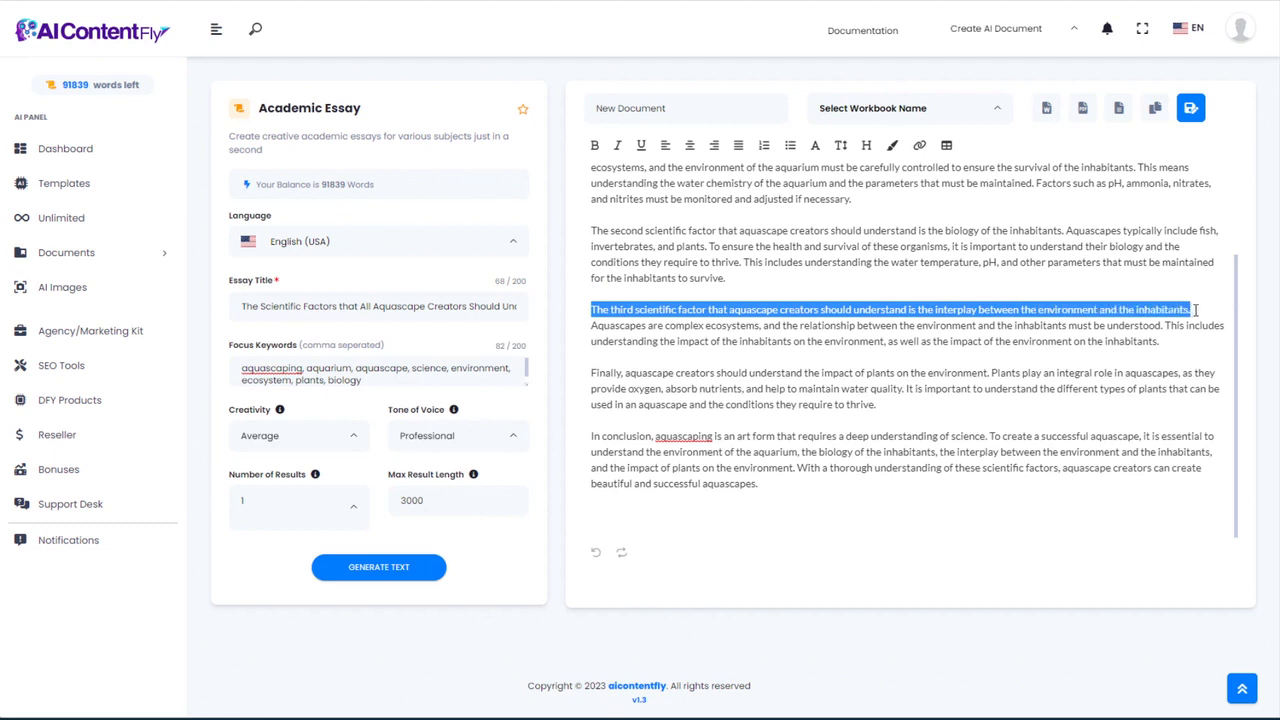
{"action": "left_click", "coordinate": [1021, 325]}
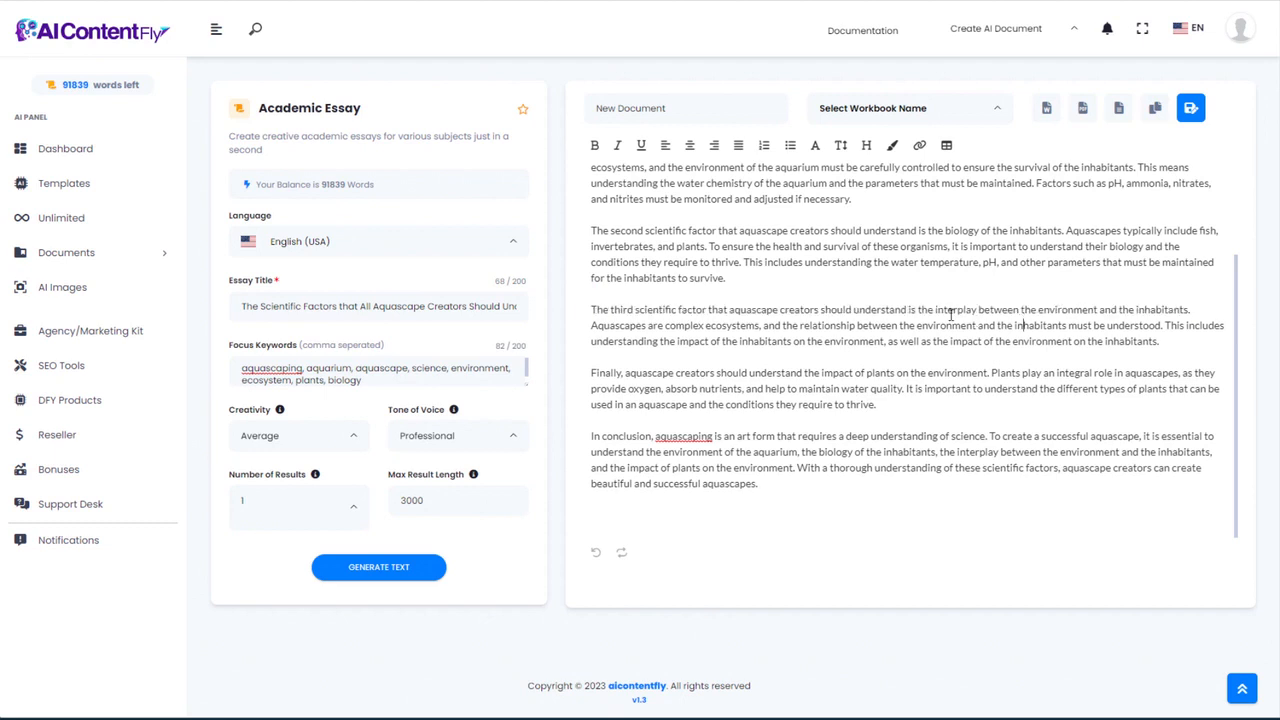
{"action": "left_click_drag", "start_coordinate": [934, 309], "coordinate": [1200, 308]}
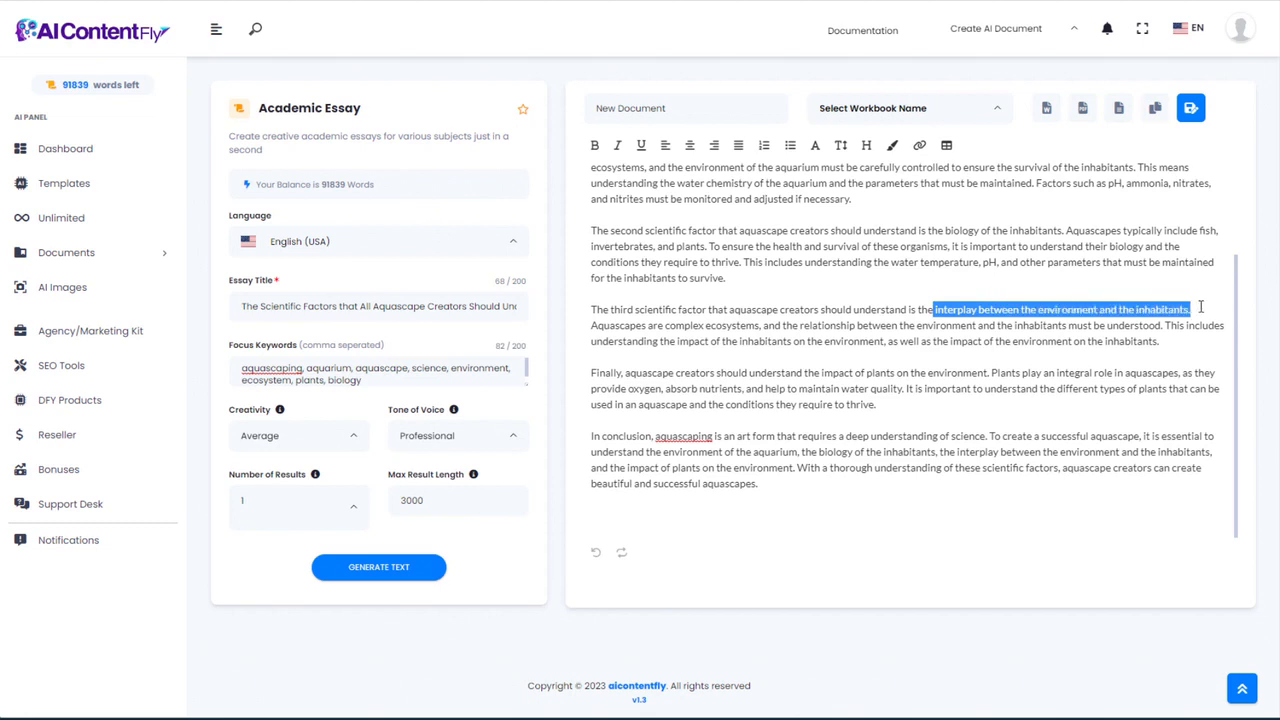
{"action": "left_click", "coordinate": [925, 345]}
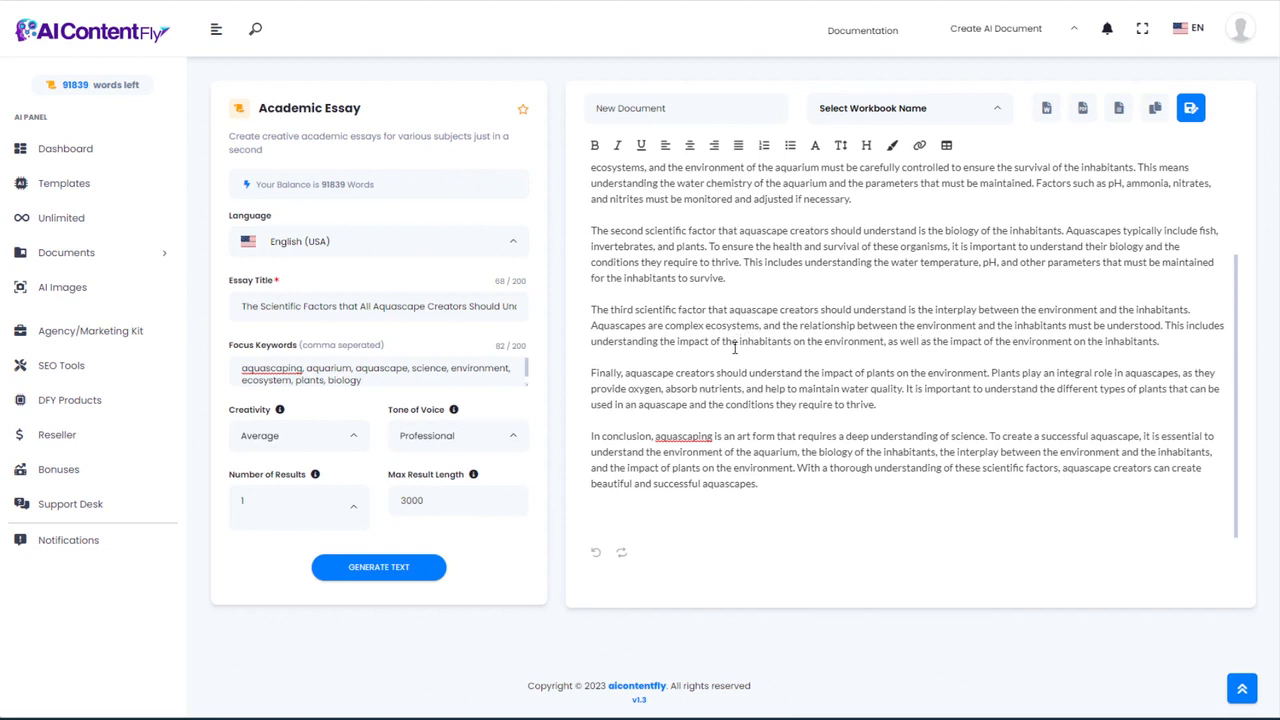
Step: Review the full essay again from beginning to end, checking its overall structure and length
{"action": "scroll", "coordinate": [758, 371], "scroll_direction": "up", "scroll_amount": 2}
{"action": "scroll", "coordinate": [756, 373], "scroll_direction": "down", "scroll_amount": 2}
{"action": "scroll", "coordinate": [756, 371], "scroll_direction": "up", "scroll_amount": 2}
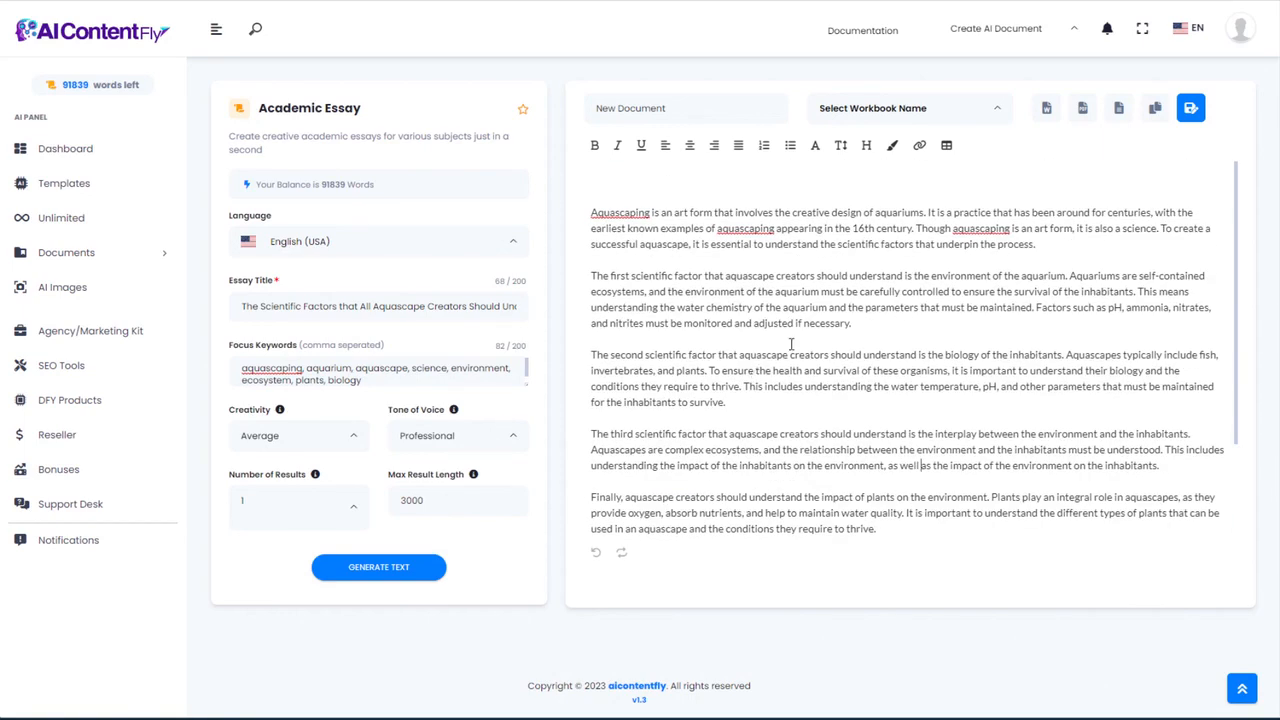
{"action": "scroll", "coordinate": [771, 347], "scroll_direction": "down", "scroll_amount": 1}
{"action": "scroll", "coordinate": [768, 347], "scroll_direction": "up", "scroll_amount": 1}
{"action": "scroll", "coordinate": [768, 353], "scroll_direction": "down", "scroll_amount": 2}
{"action": "scroll", "coordinate": [765, 353], "scroll_direction": "up", "scroll_amount": 2}
{"action": "scroll", "coordinate": [766, 353], "scroll_direction": "down", "scroll_amount": 2}
{"action": "scroll", "coordinate": [762, 355], "scroll_direction": "up", "scroll_amount": 2}
Step: Open the Creative Stories template and paste the story outline about a boy with an aquascape and his tap-dancing crab
{"action": "left_click", "coordinate": [64, 183]}
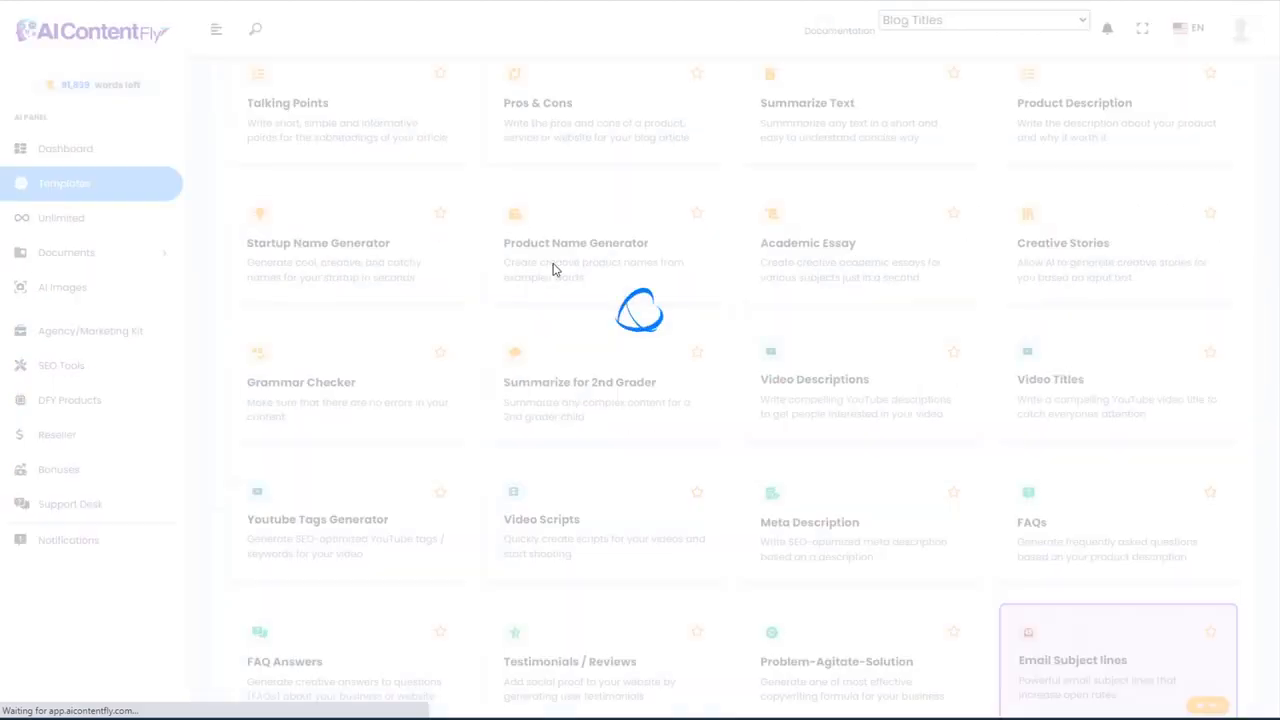
{"action": "scroll", "coordinate": [843, 457], "scroll_direction": "down", "scroll_amount": 1}
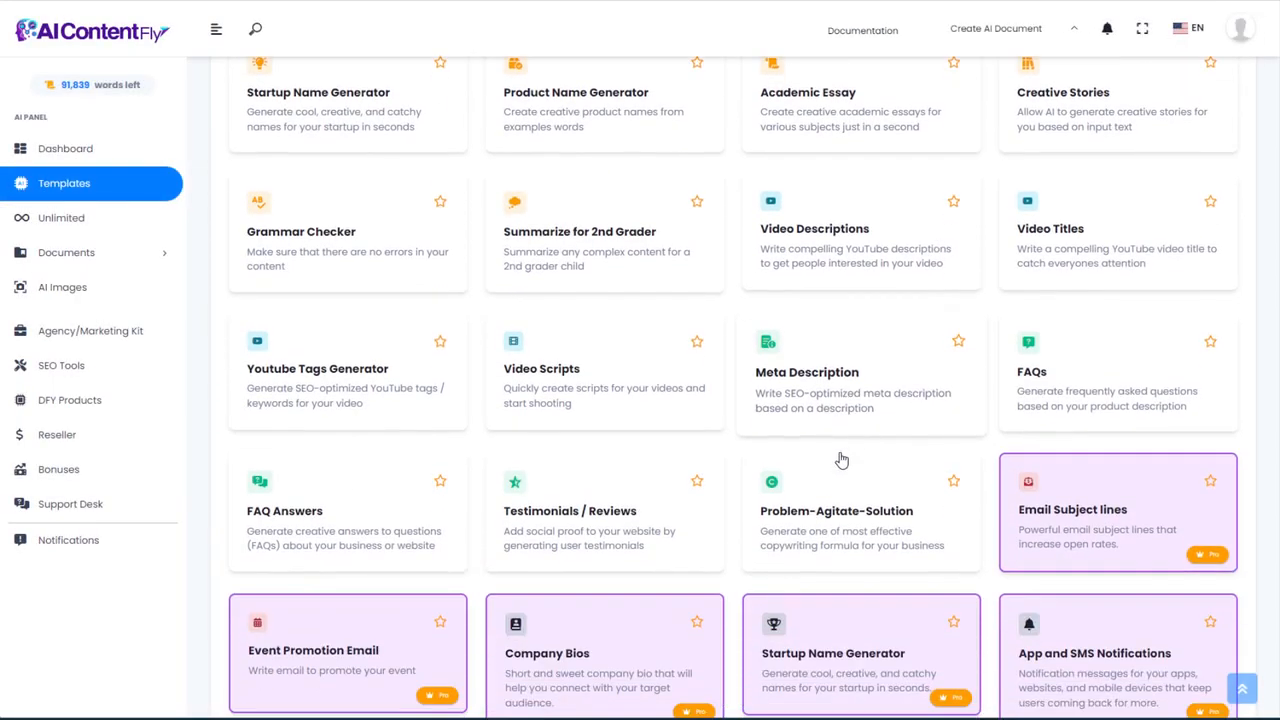
{"action": "scroll", "coordinate": [843, 457], "scroll_direction": "up", "scroll_amount": 1}
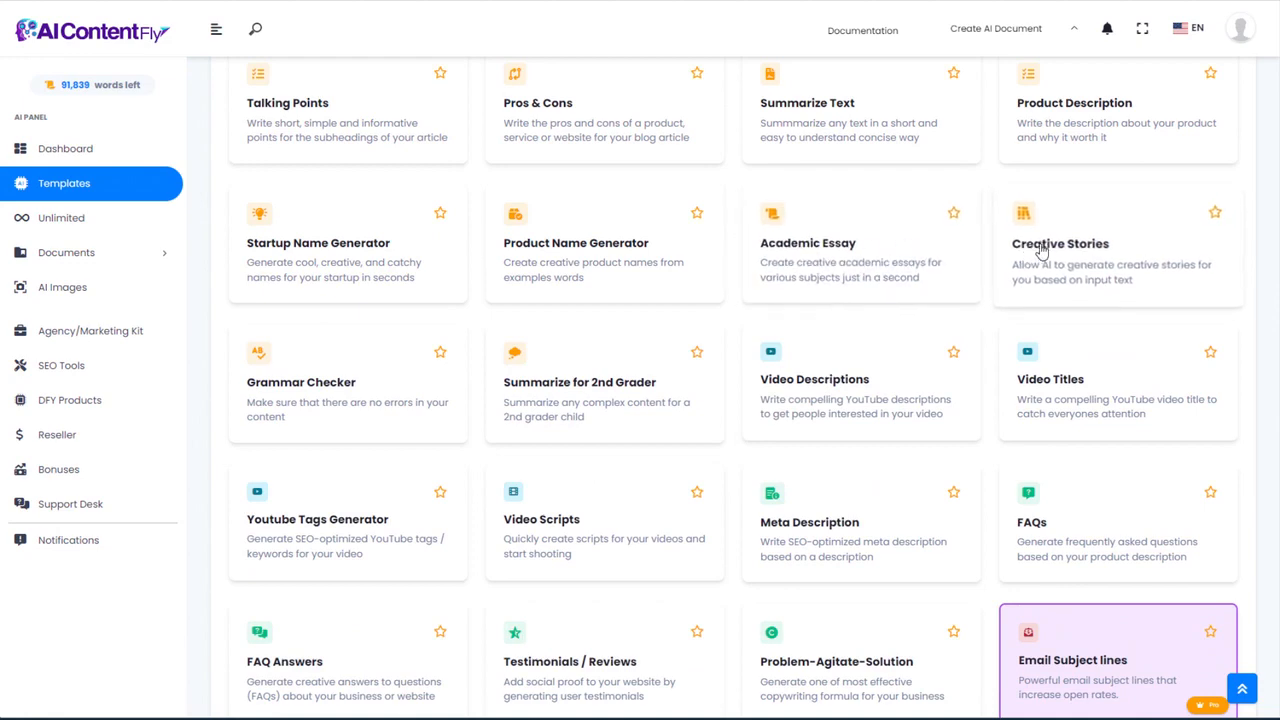
{"action": "left_click", "coordinate": [1072, 247]}
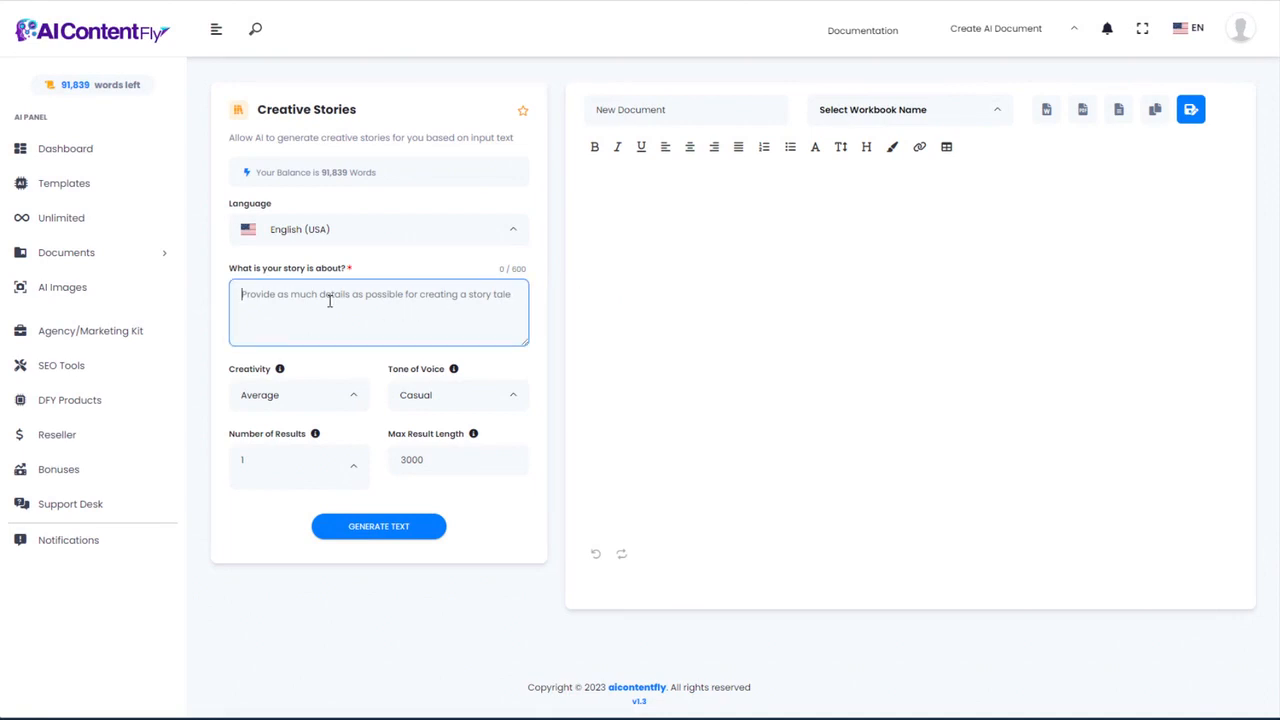
{"action": "key", "text": "ctrl+v"}
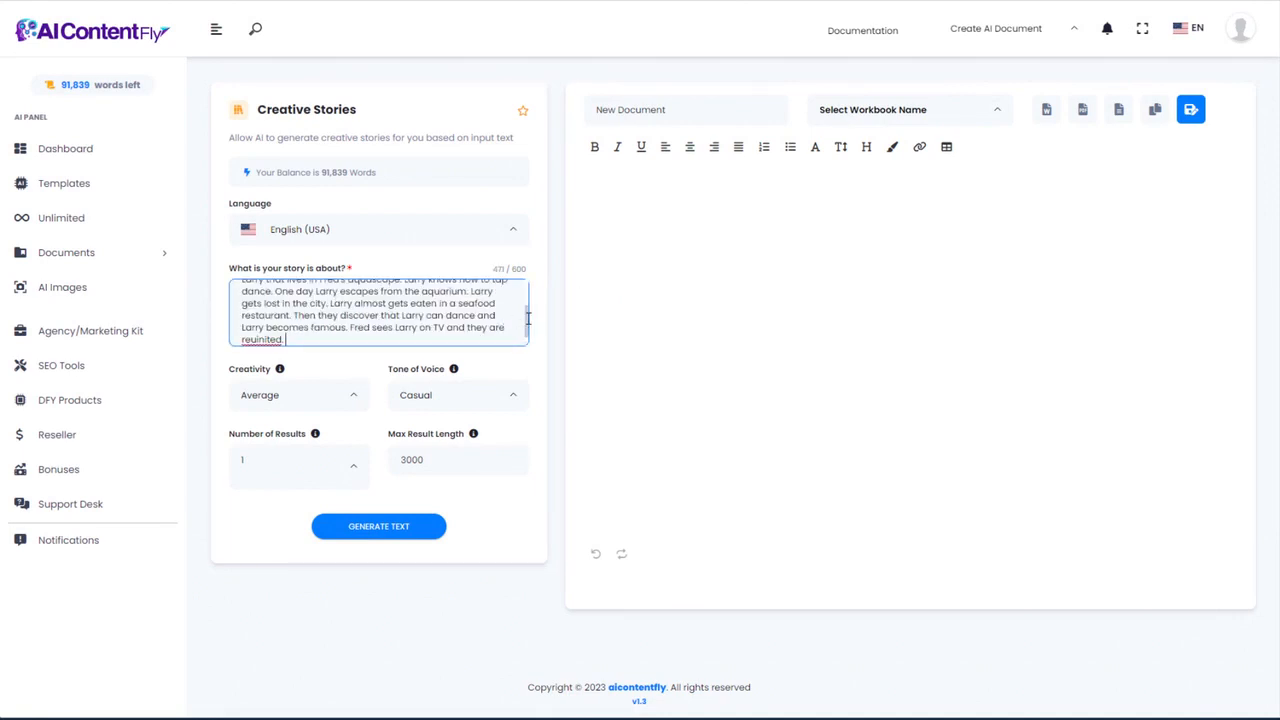
Step: Read through the pasted story outline from the aquarium setup to the reunion
{"action": "scroll", "coordinate": [527, 318], "scroll_direction": "up", "scroll_amount": 2}
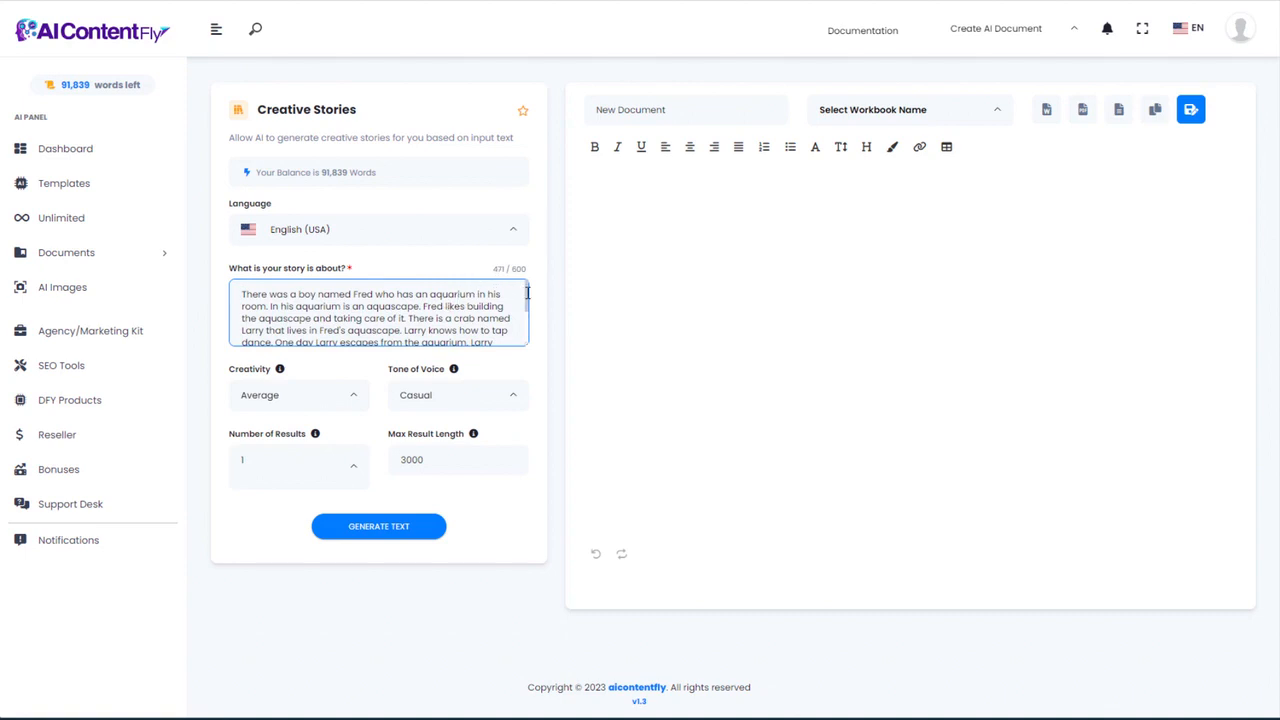
{"action": "scroll", "coordinate": [527, 291], "scroll_direction": "down", "scroll_amount": 2}
{"action": "scroll", "coordinate": [526, 288], "scroll_direction": "up", "scroll_amount": 2}
{"action": "scroll", "coordinate": [526, 288], "scroll_direction": "down", "scroll_amount": 3}
{"action": "scroll", "coordinate": [526, 296], "scroll_direction": "up", "scroll_amount": 2}
{"action": "scroll", "coordinate": [526, 292], "scroll_direction": "up", "scroll_amount": 1}
{"action": "scroll", "coordinate": [528, 288], "scroll_direction": "down", "scroll_amount": 3}
{"action": "scroll", "coordinate": [528, 288], "scroll_direction": "up", "scroll_amount": 3}
Step: Set the story's tone of voice to Witty and generate the story
{"action": "left_click", "coordinate": [484, 398]}
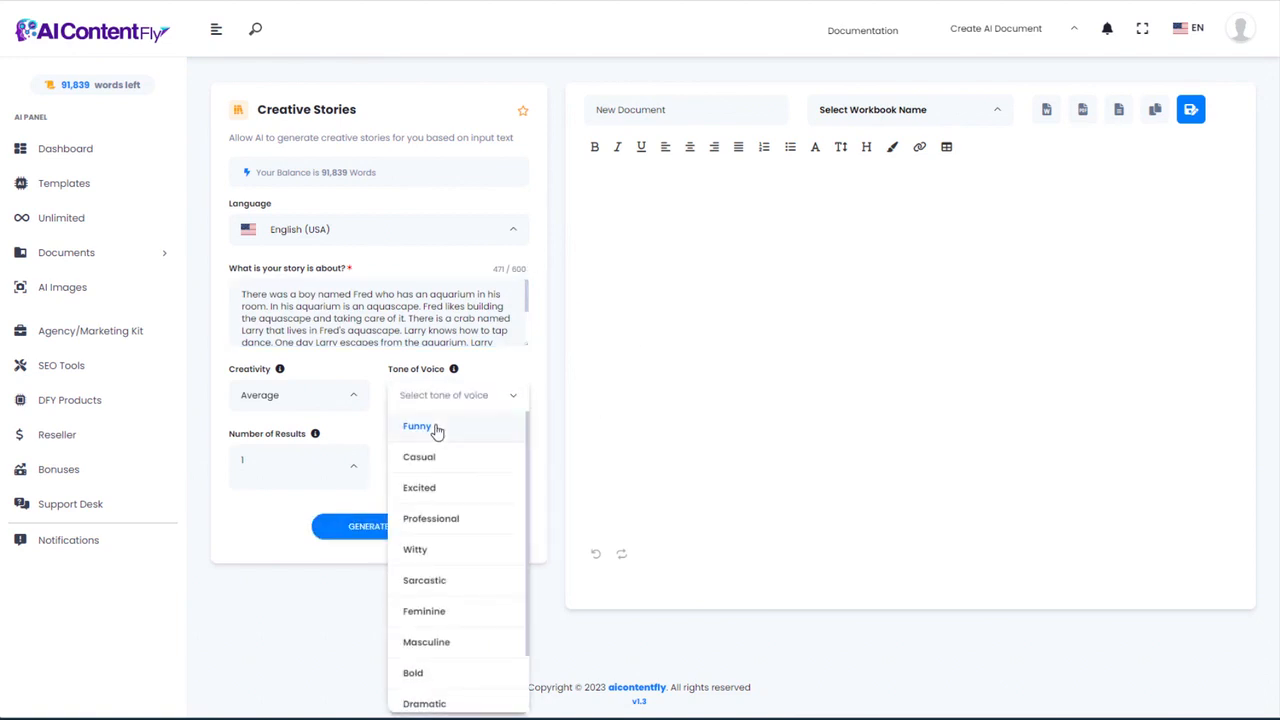
{"action": "left_click", "coordinate": [420, 550]}
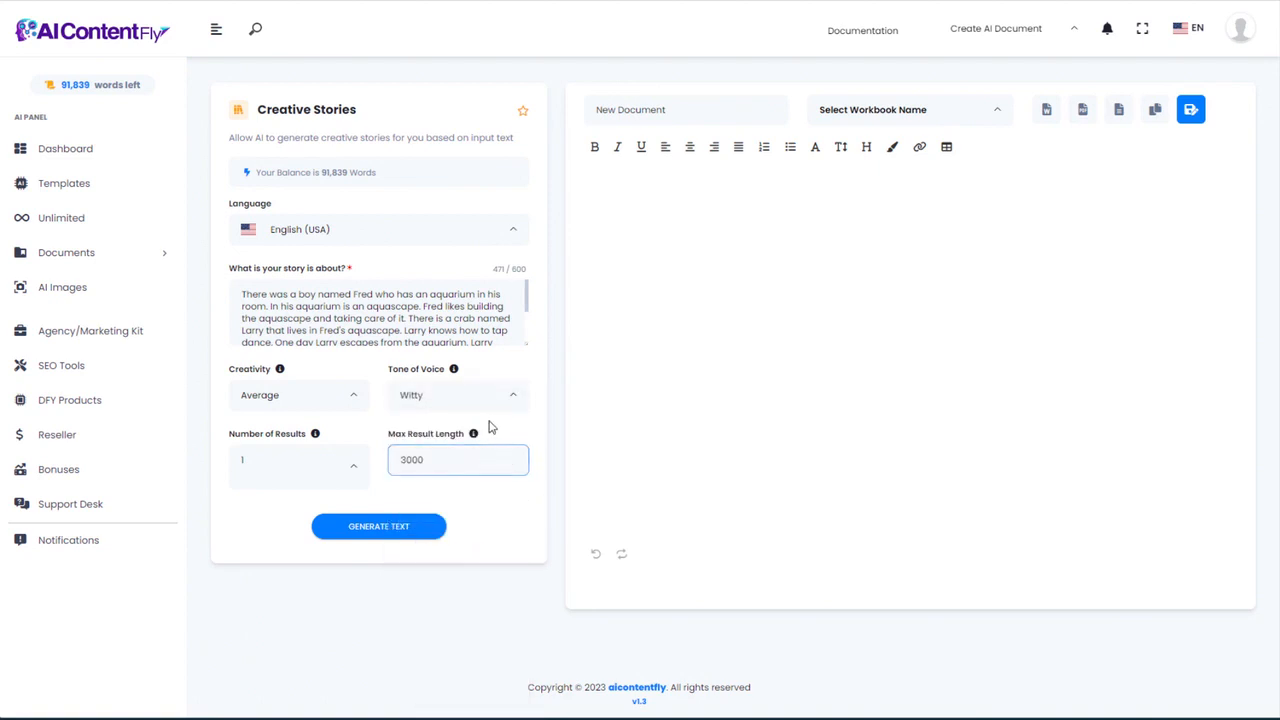
{"action": "left_click", "coordinate": [380, 530]}
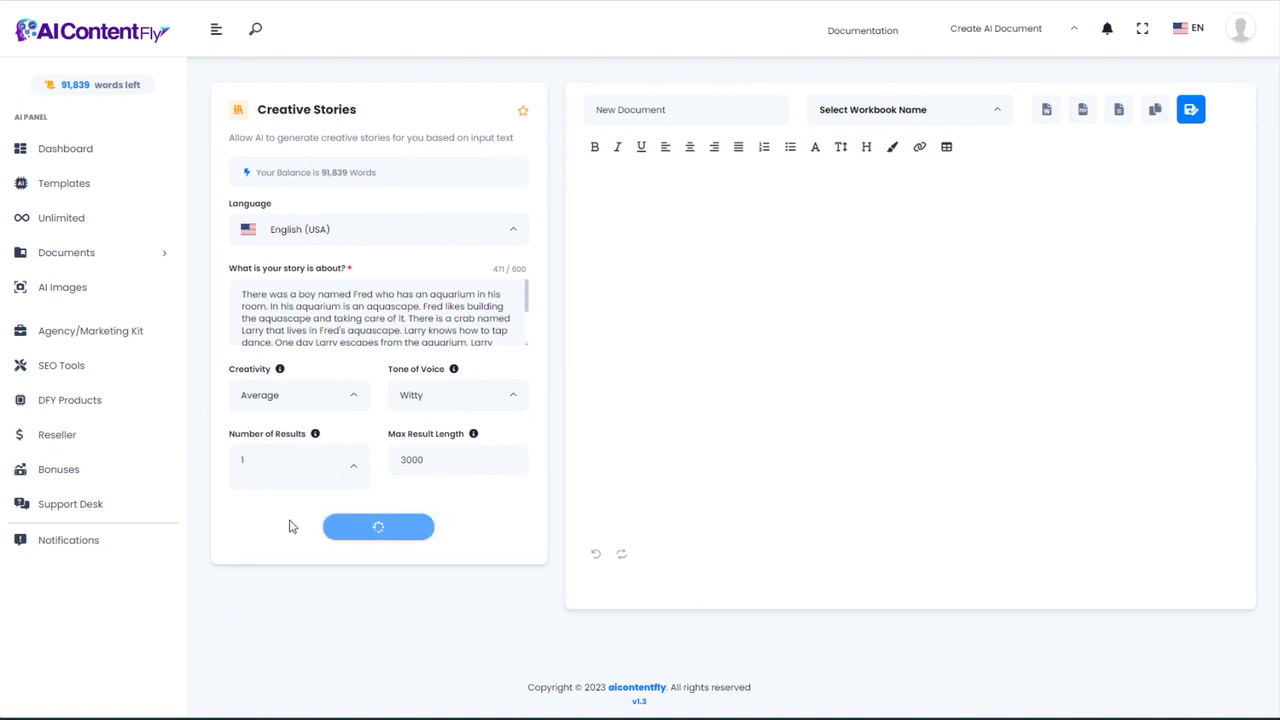
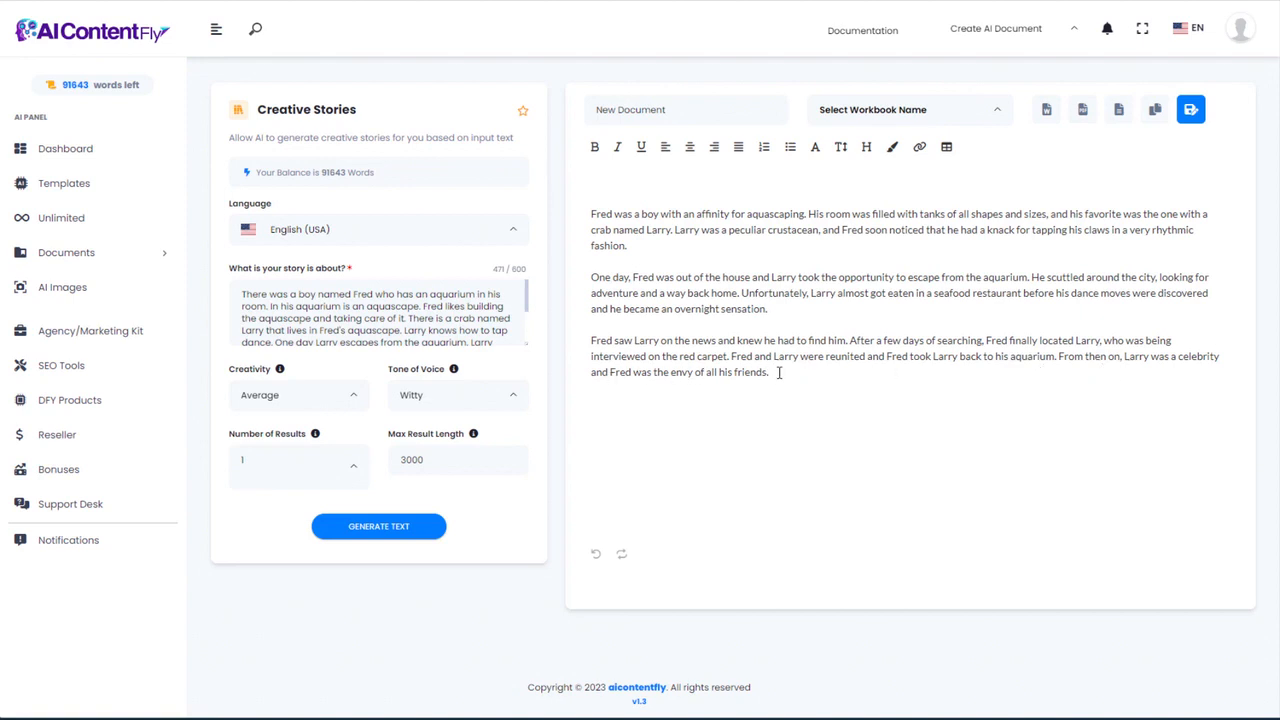
Step: Copy the whole generated story and export it as a Word document
{"action": "left_click_drag", "start_coordinate": [779, 372], "coordinate": [586, 214]}
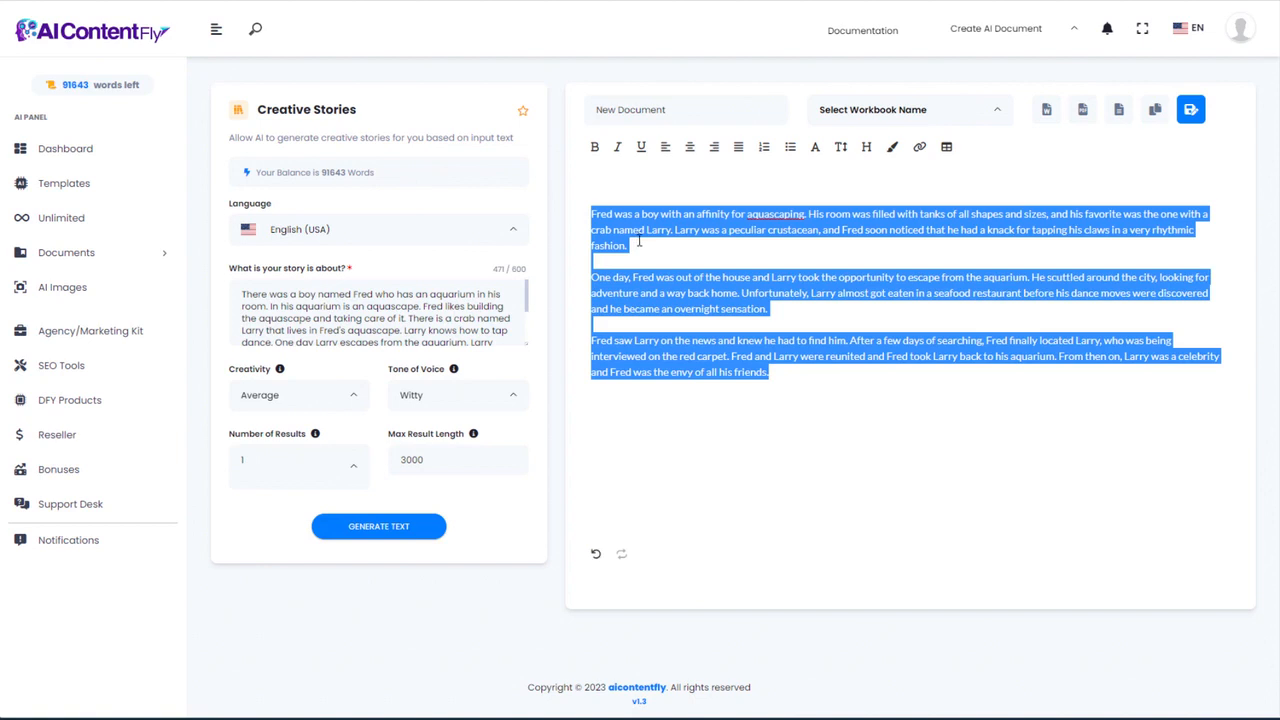
{"action": "left_click", "coordinate": [1047, 111]}
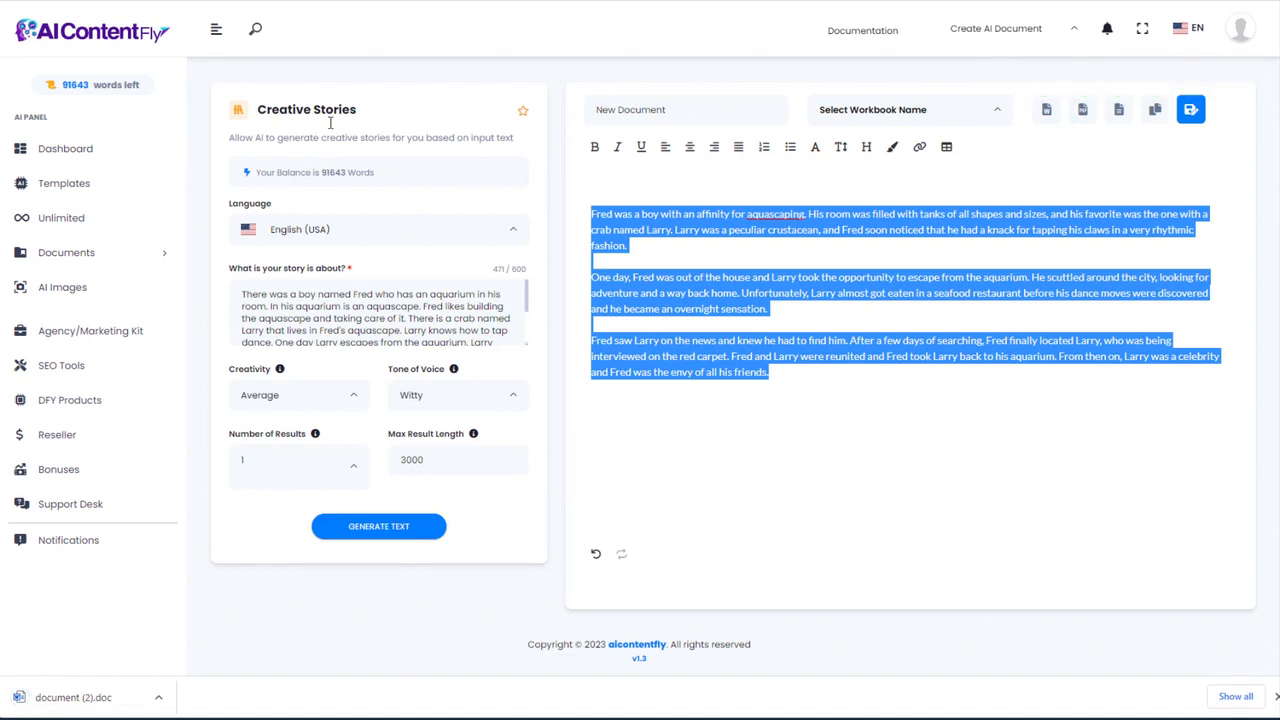
Step: Open the Grammar Checker template, paste the copied crab story as the text to check, and generate the corrected version
{"action": "key", "text": "alt+Left"}
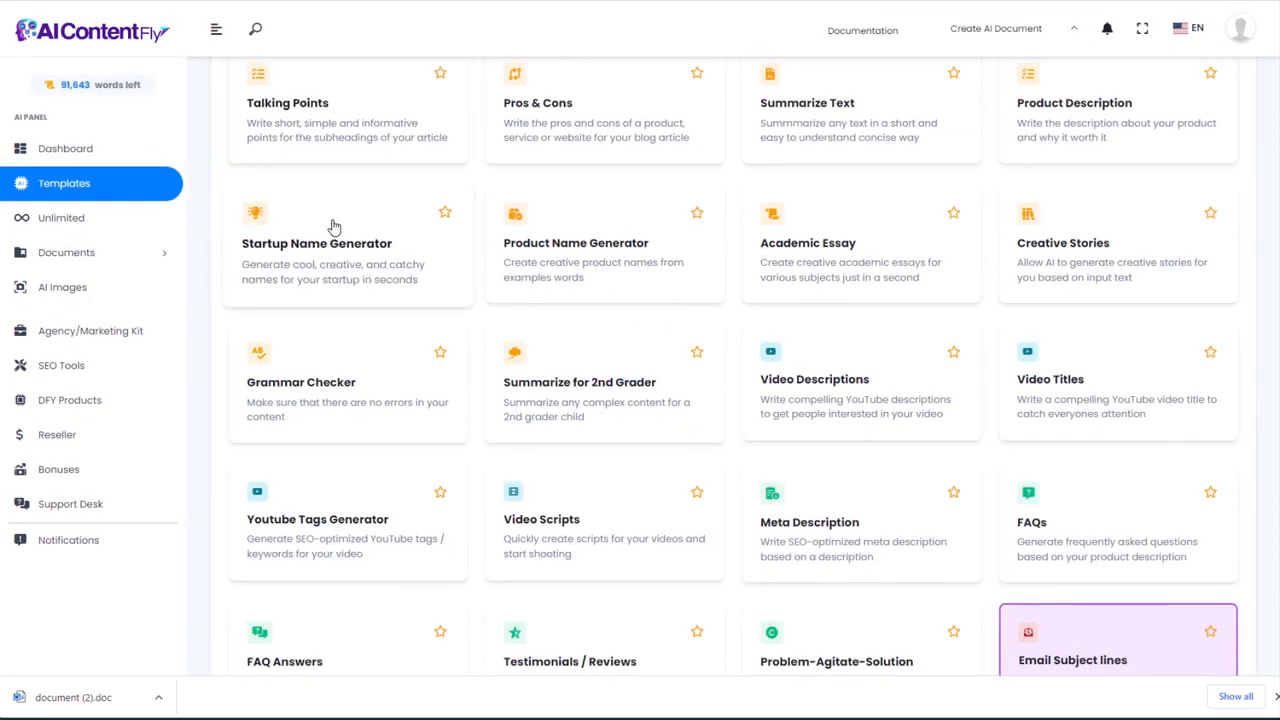
{"action": "left_click", "coordinate": [334, 381]}
{"action": "left_click", "coordinate": [292, 294]}
{"action": "key", "text": "ctrl+v"}
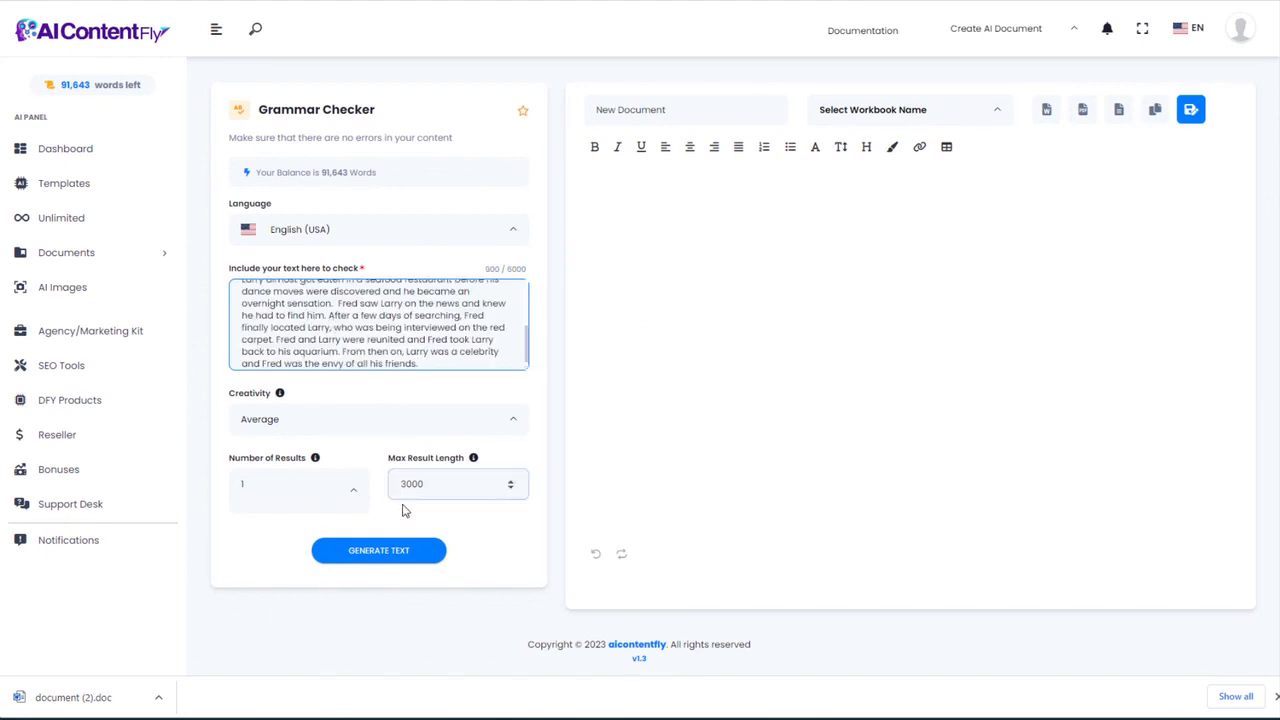
{"action": "left_click", "coordinate": [374, 547]}
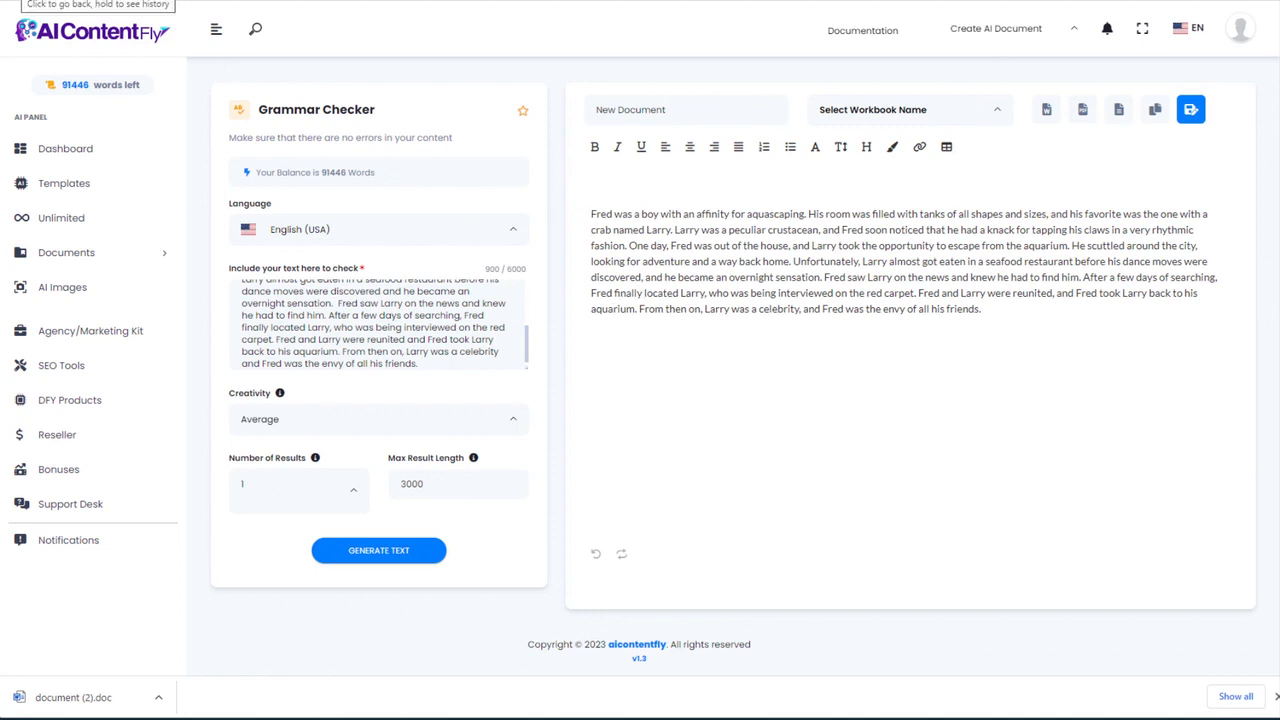
Step: Open the Summarize for 2nd Grader template, paste the Wikipedia aquascaping text through the Dutch style section, and generate the summary
{"action": "left_click", "coordinate": [15, 1]}
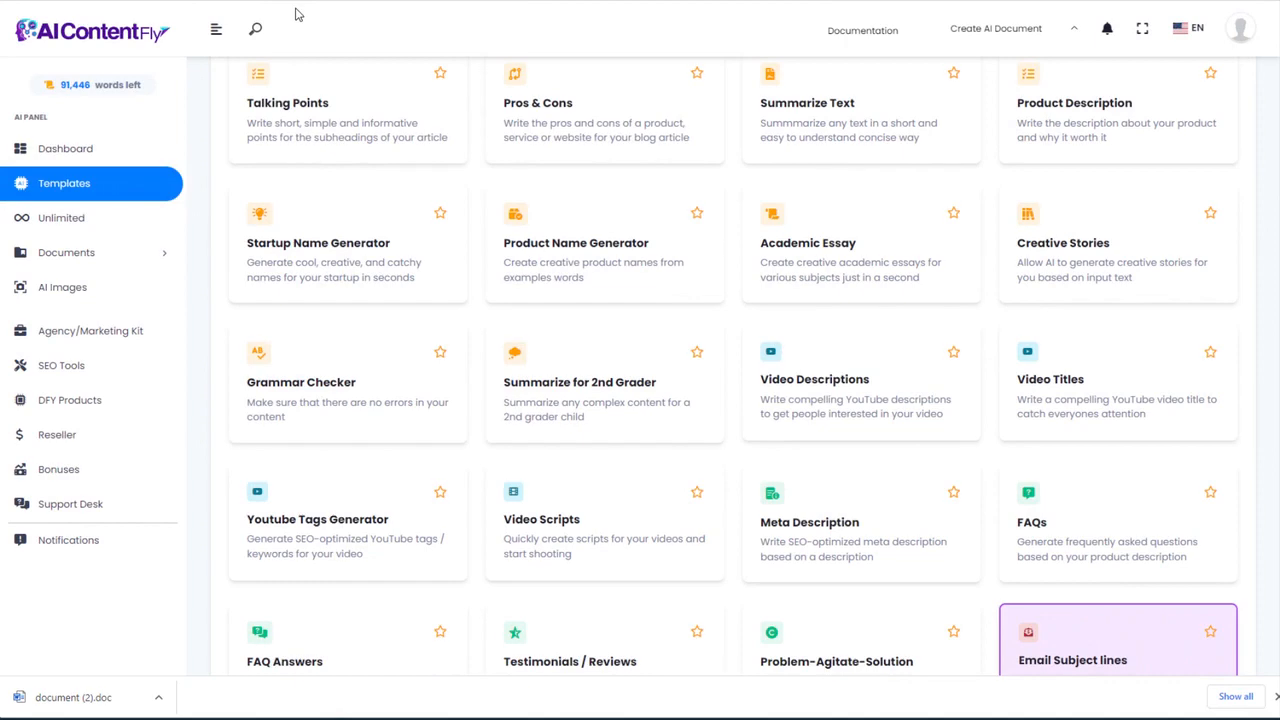
{"action": "left_click", "coordinate": [604, 388]}
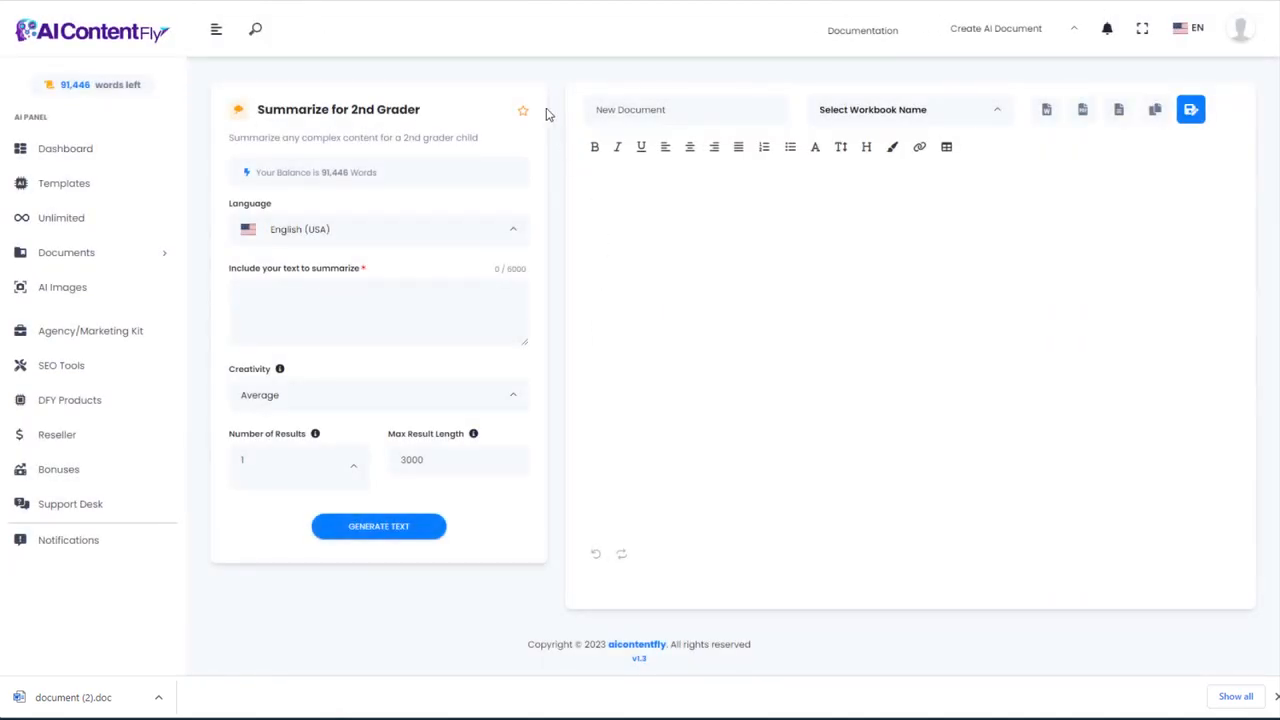
{"action": "left_click", "coordinate": [715, 1]}
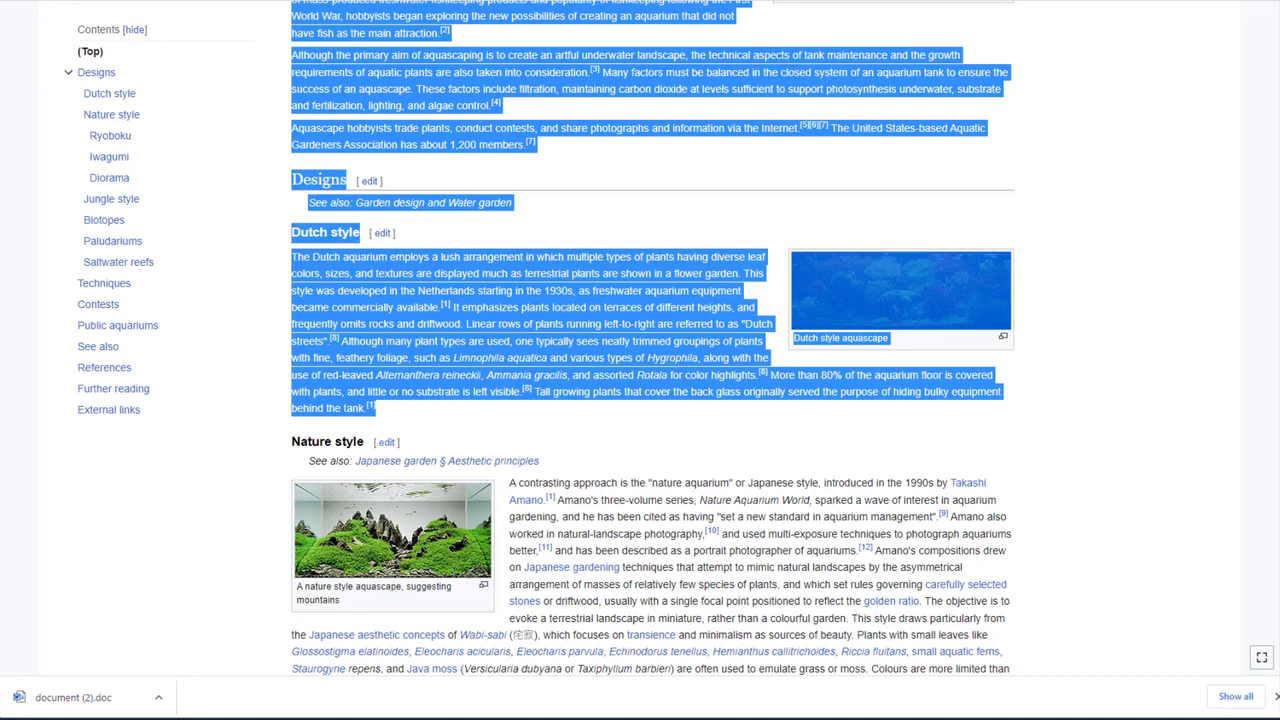
{"action": "left_click", "coordinate": [450, 1]}
{"action": "left_click", "coordinate": [366, 315]}
{"action": "key", "text": "ctrl+v"}
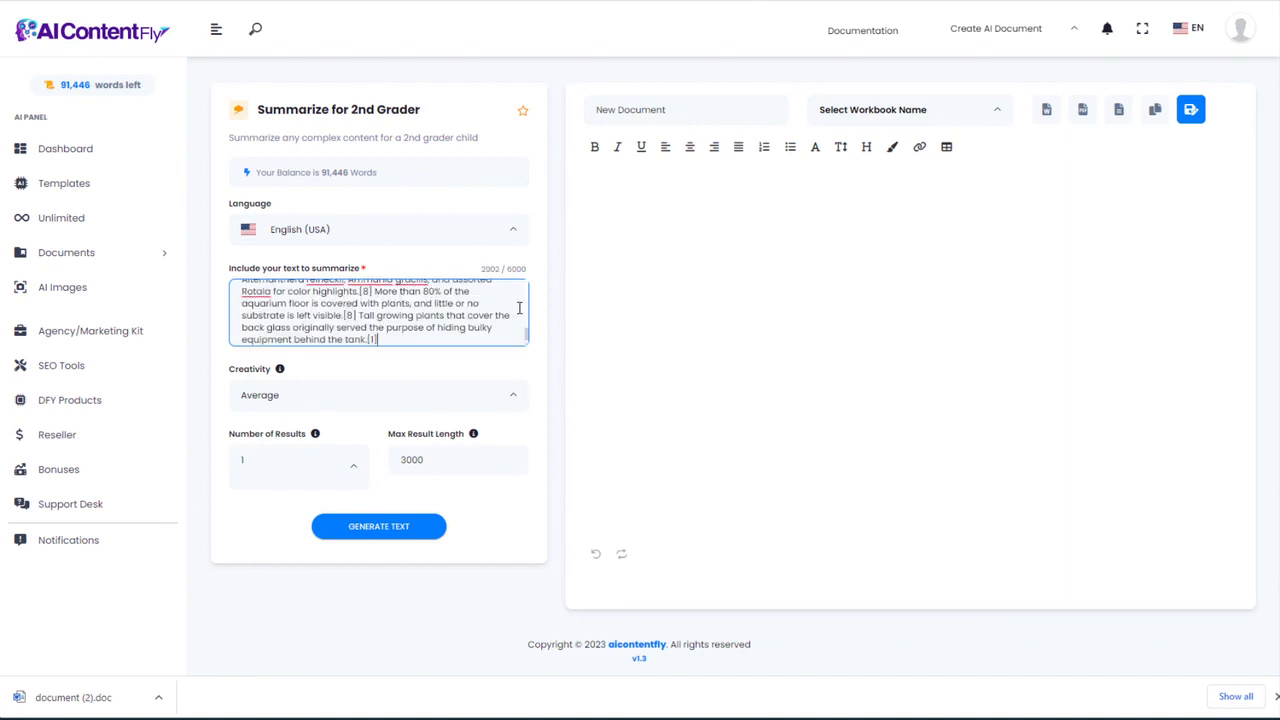
{"action": "mouse_move", "coordinate": [526, 330]}
{"action": "left_mouse_down"}
{"action": "mouse_move", "coordinate": [524, 281]}
{"action": "mouse_move", "coordinate": [526, 329]}
{"action": "left_mouse_up"}
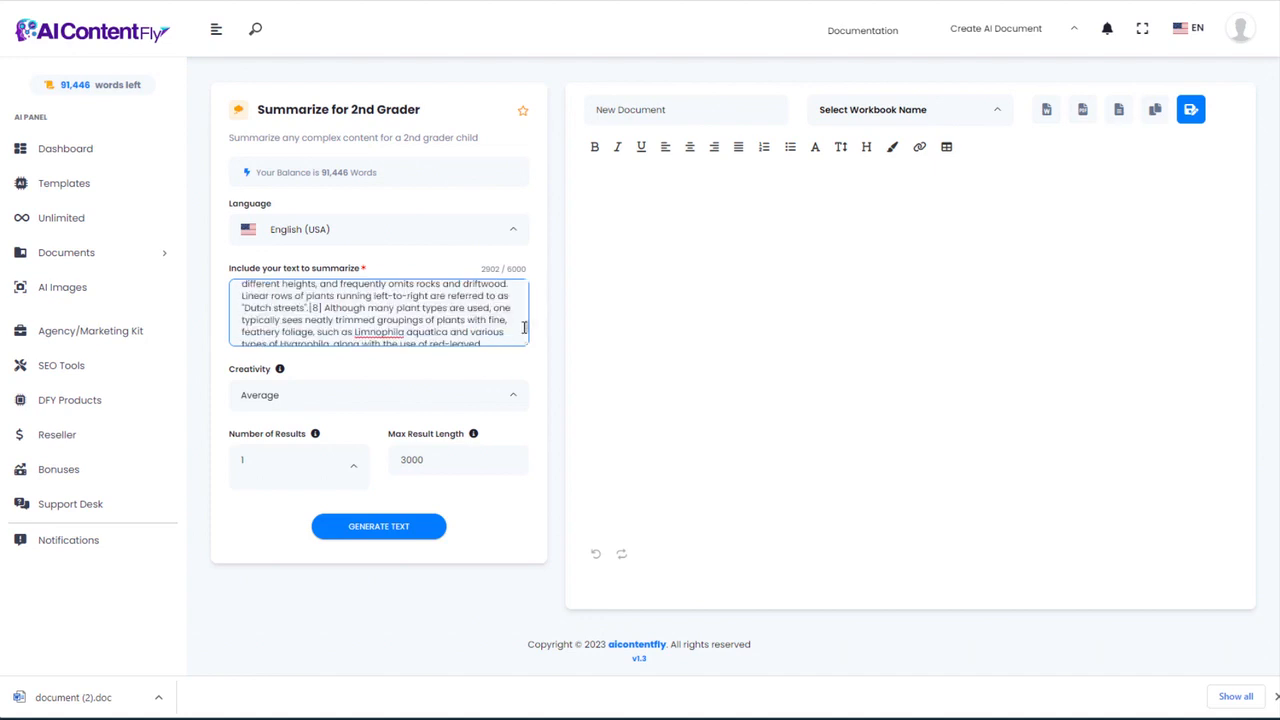
{"action": "left_click", "coordinate": [383, 530]}
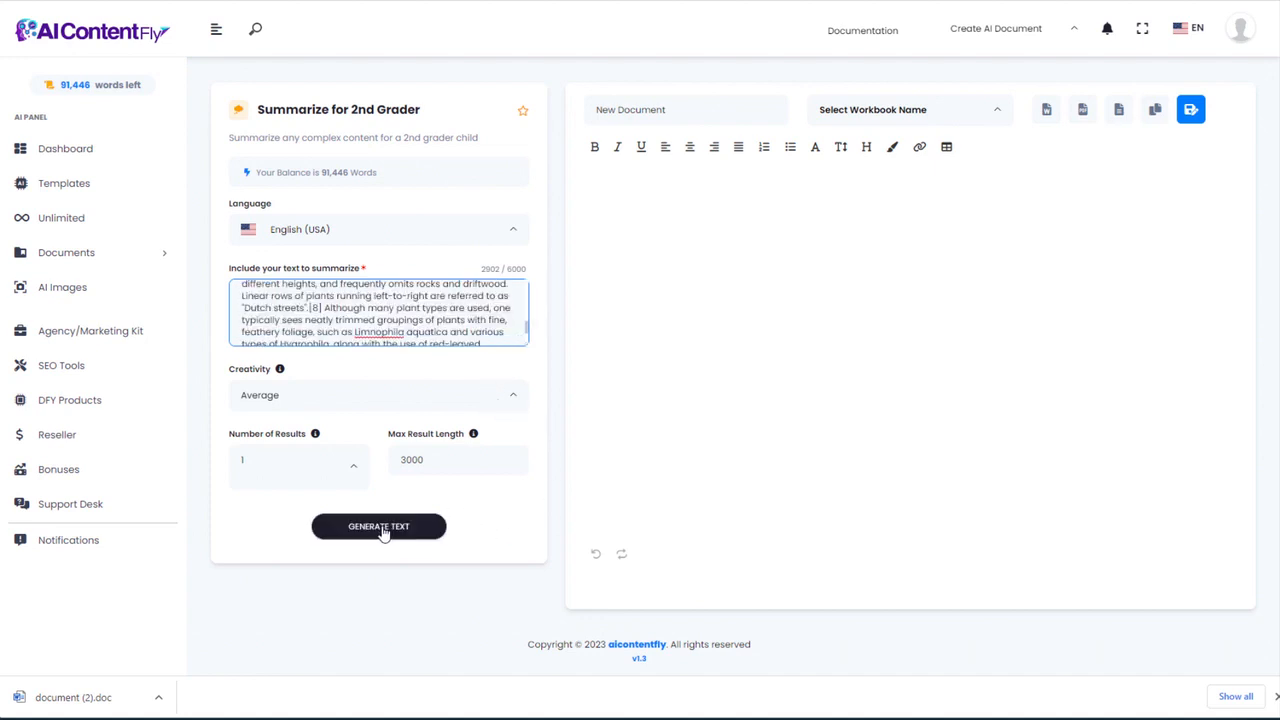
{"action": "left_click", "coordinate": [383, 530]}
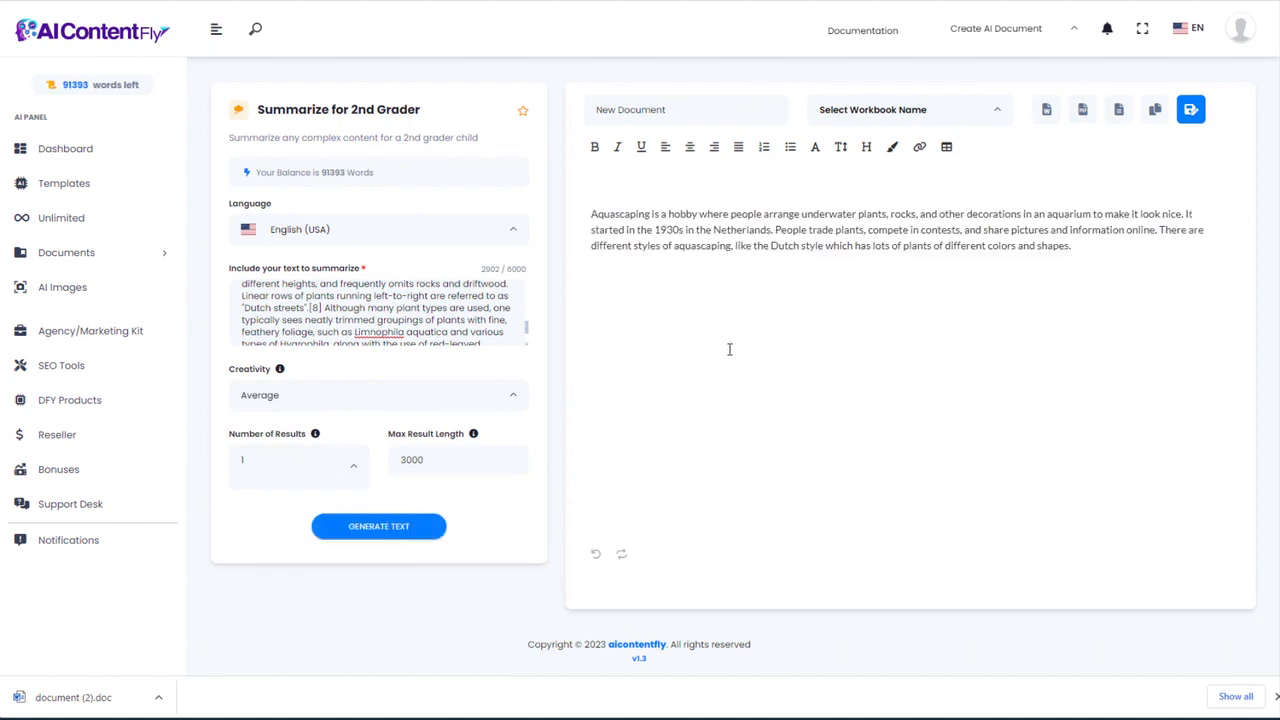
Step: Read through the generated second-grade summary, checking the wording of its opening sentence and the remaining sentences
{"action": "left_click", "coordinate": [505, 326]}
{"action": "left_click_drag", "start_coordinate": [1105, 214], "coordinate": [1182, 214]}
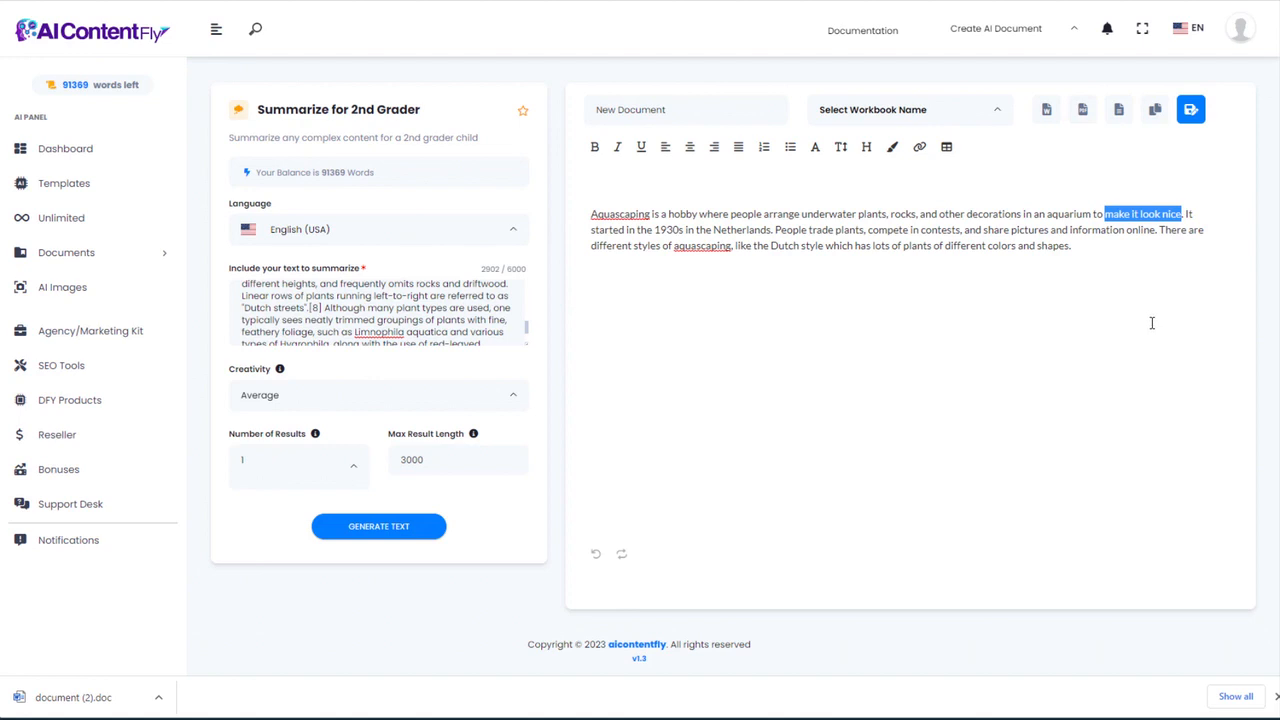
{"action": "left_click", "coordinate": [1095, 263]}
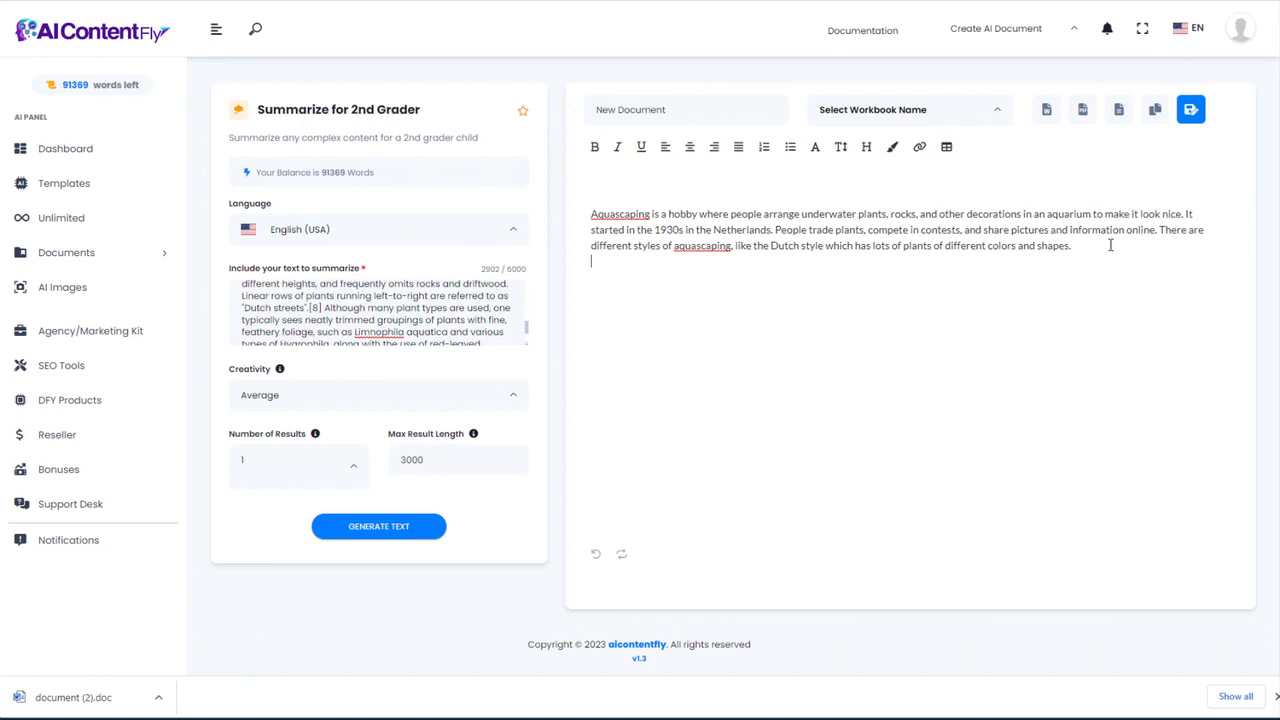
{"action": "left_click_drag", "start_coordinate": [1189, 213], "coordinate": [1092, 243]}
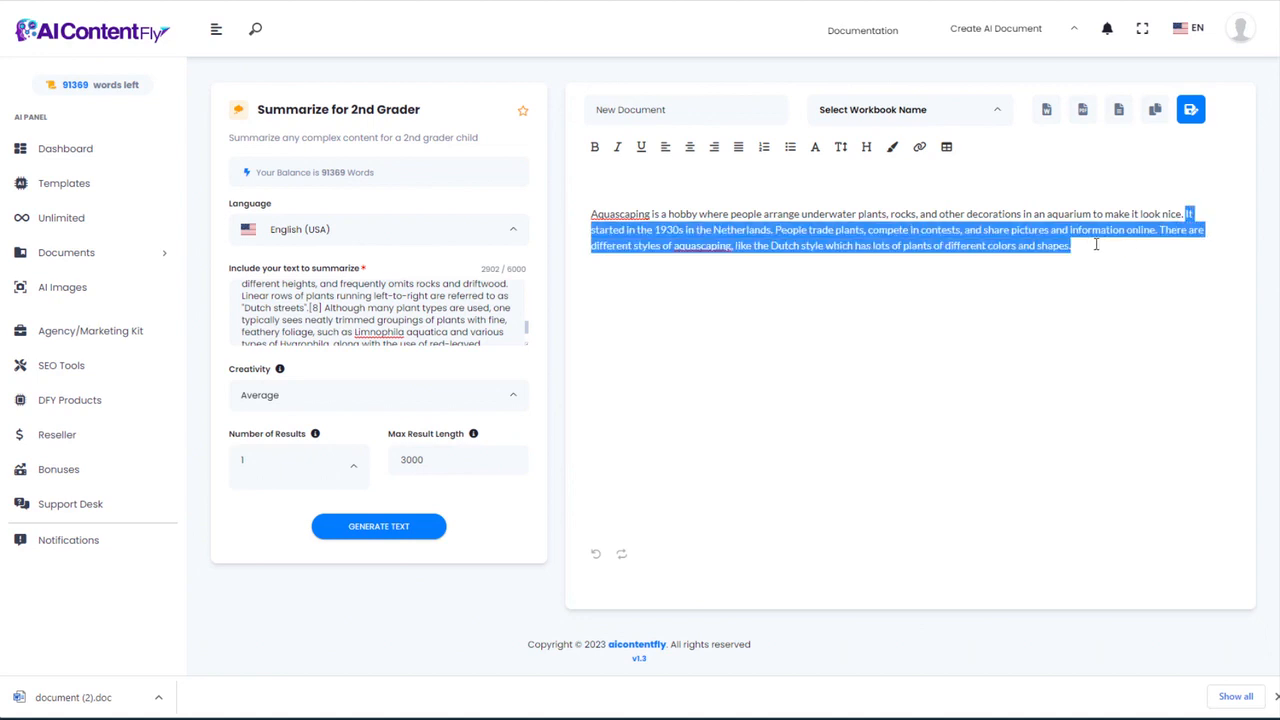
{"action": "left_click", "coordinate": [1098, 249]}
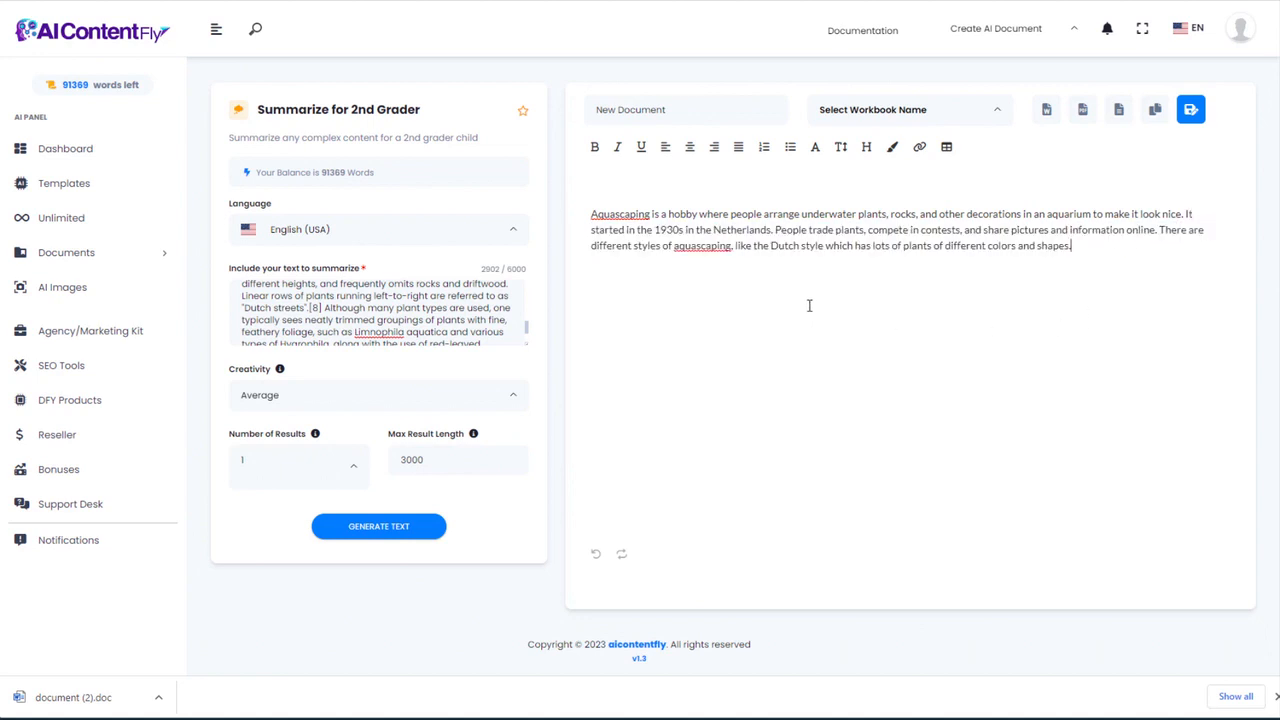
Step: Generate a video description from the Video Descriptions template with the title "How to create your first aquascape"
{"action": "key", "text": "alt+Left"}
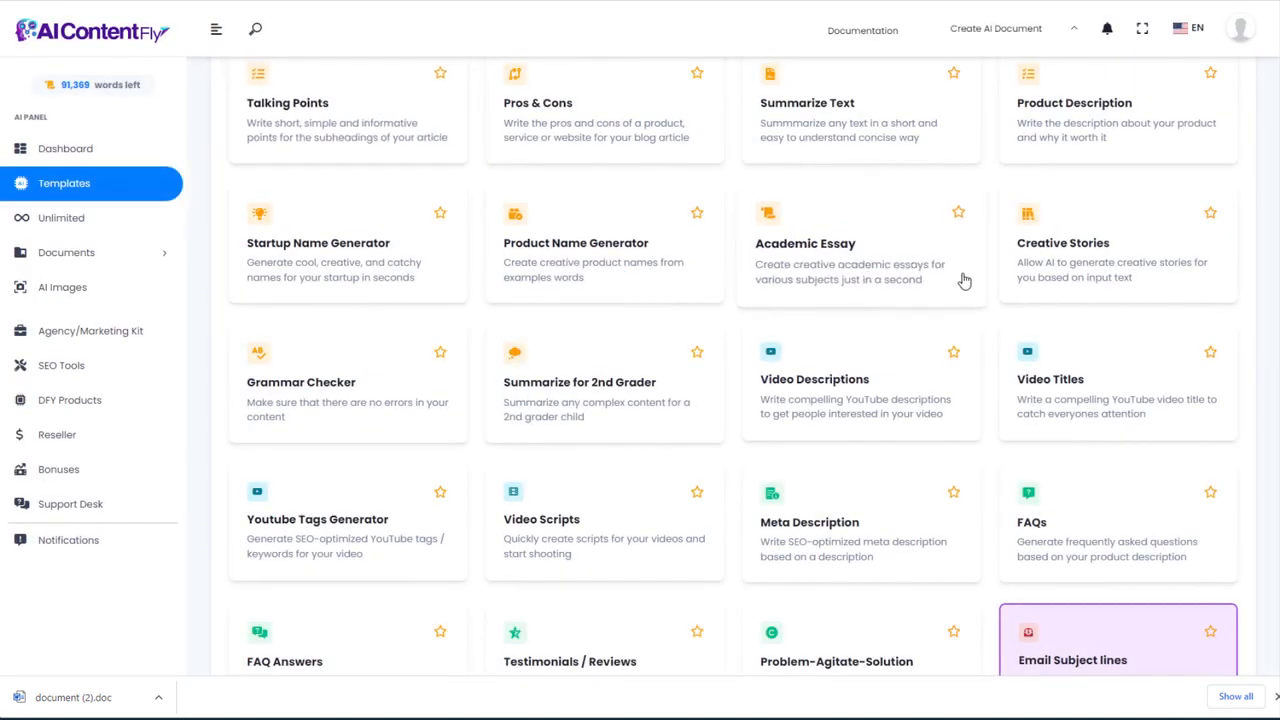
{"action": "scroll", "coordinate": [900, 300], "scroll_direction": "down", "scroll_amount": 2}
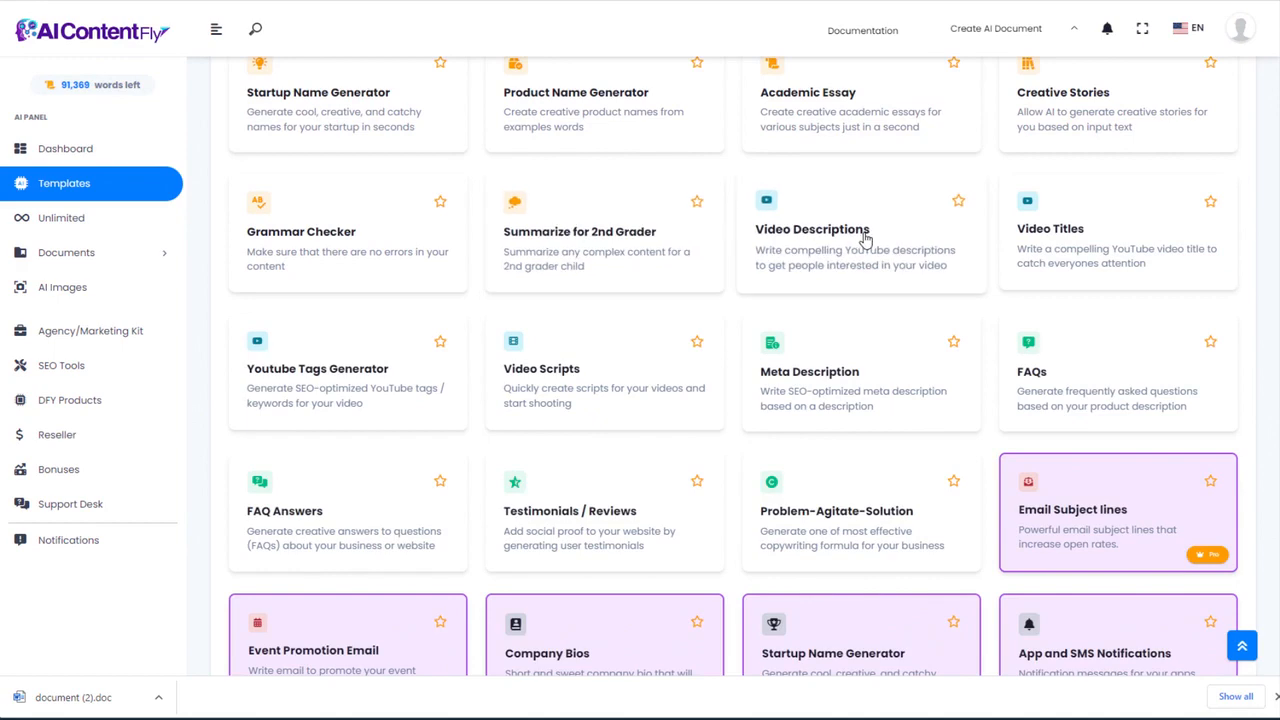
{"action": "left_click", "coordinate": [865, 240]}
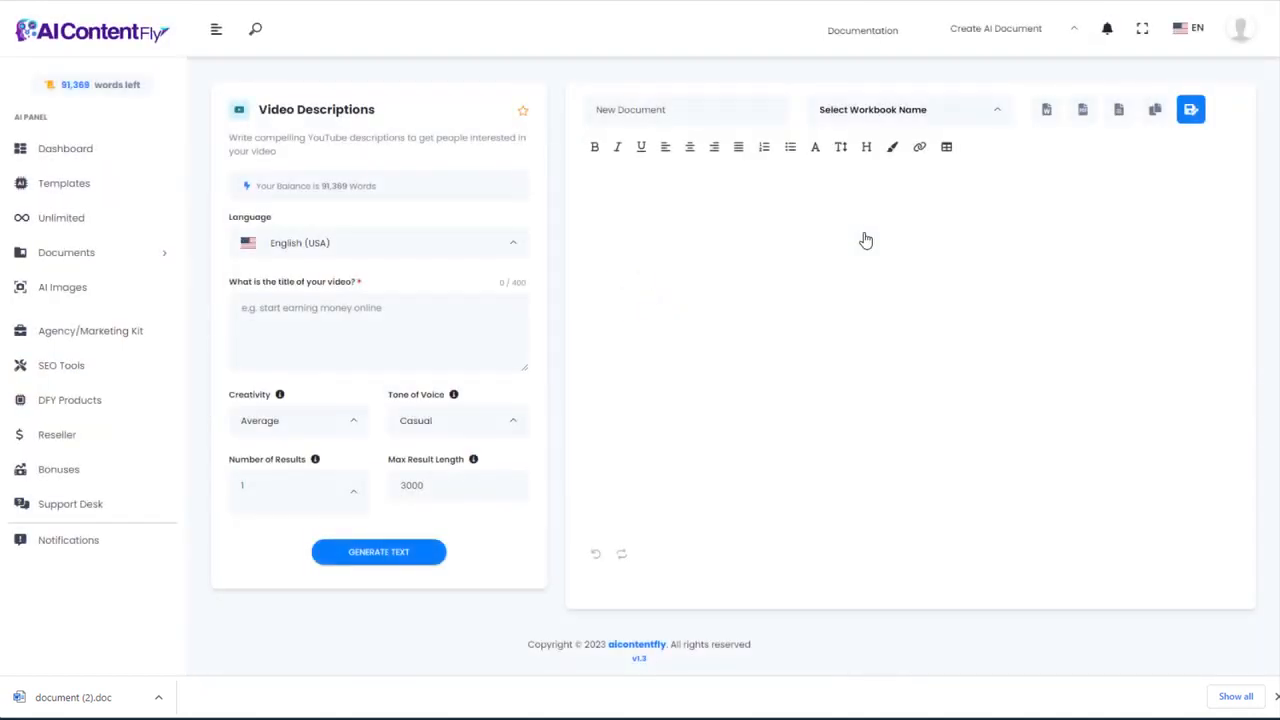
{"action": "left_click", "coordinate": [258, 315]}
{"action": "type", "text": "How to create your first aquascape"}
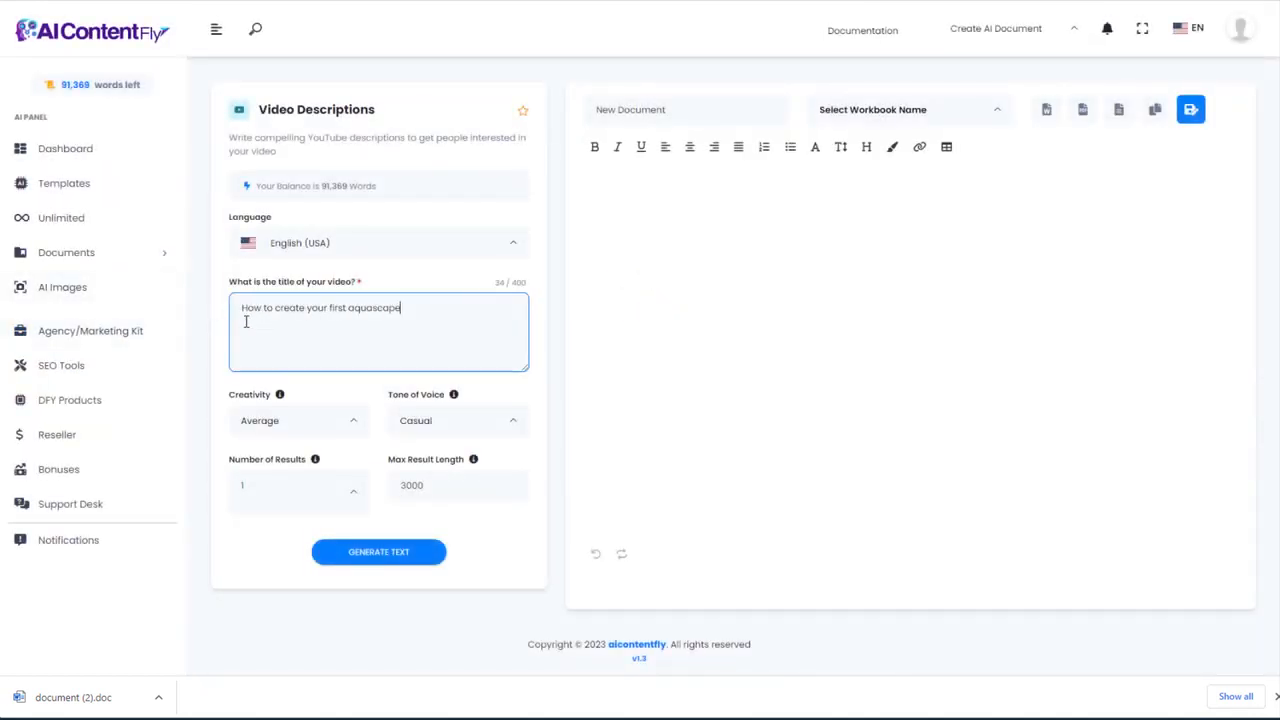
{"action": "left_click", "coordinate": [378, 553]}
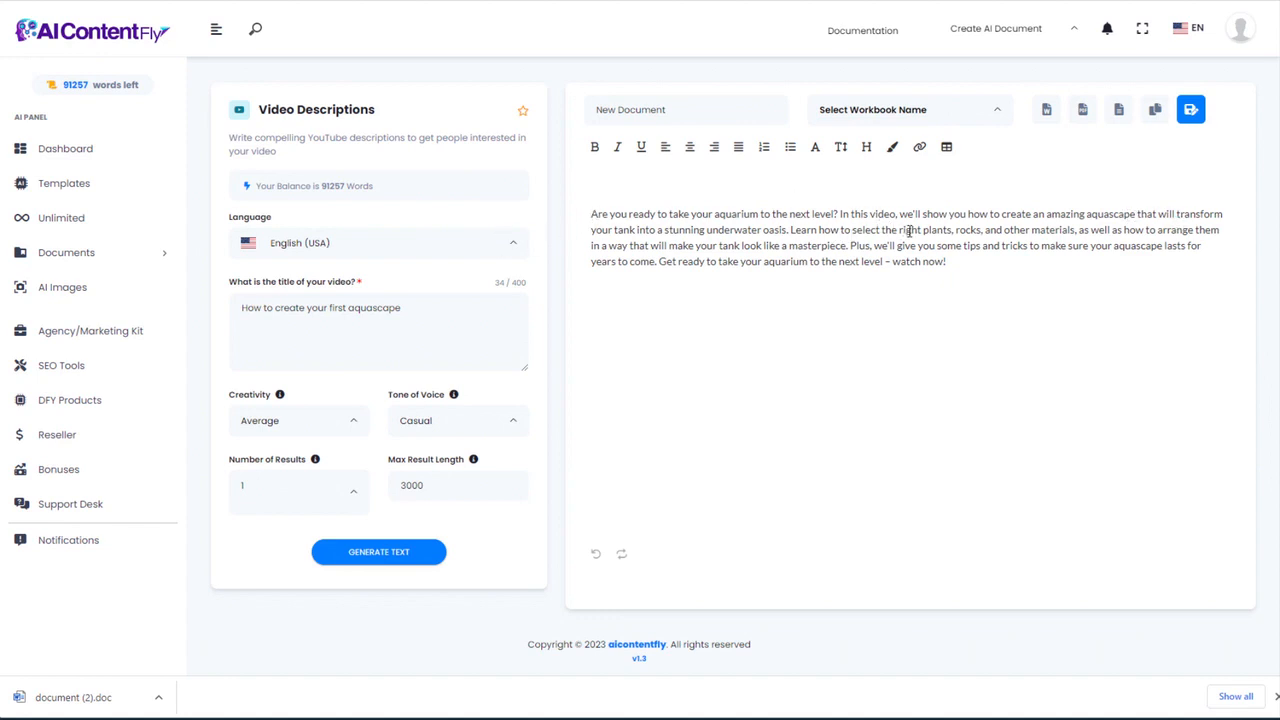
Step: Copy the whole generated video description and paste it as the video's subject in the Video Titles template
{"action": "left_click_drag", "start_coordinate": [966, 261], "coordinate": [590, 210]}
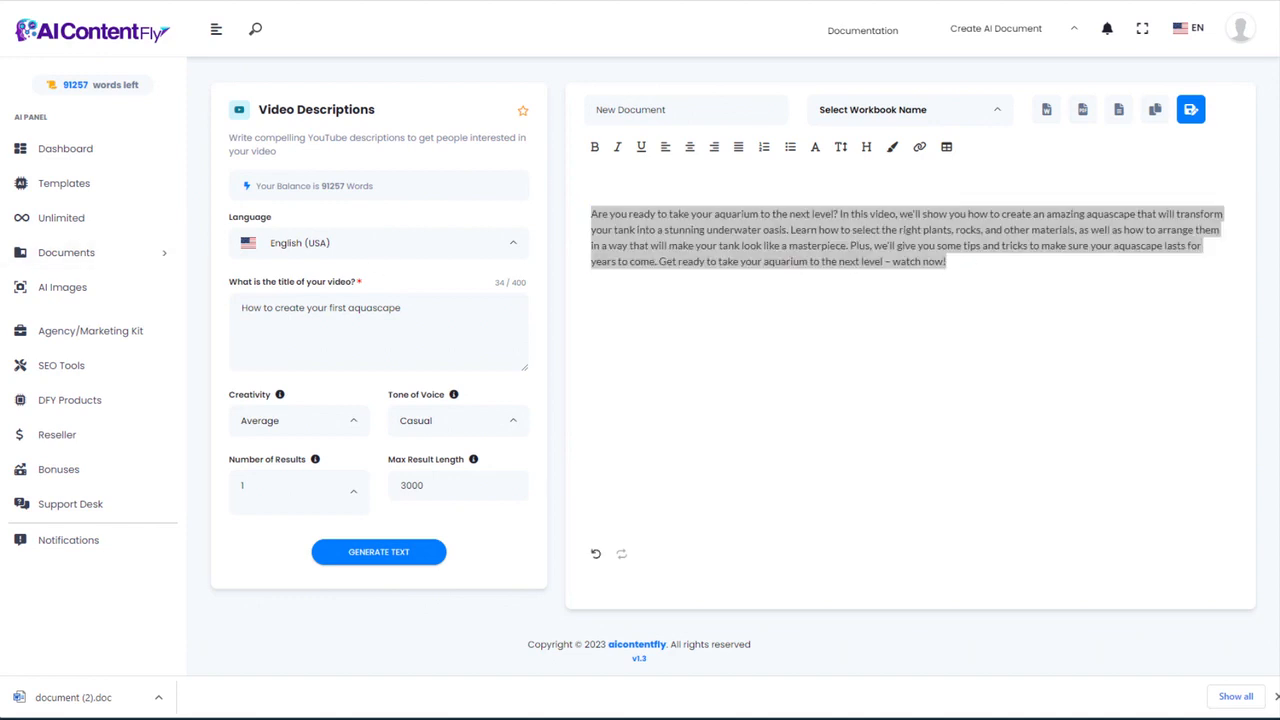
{"action": "key", "text": "alt+Left"}
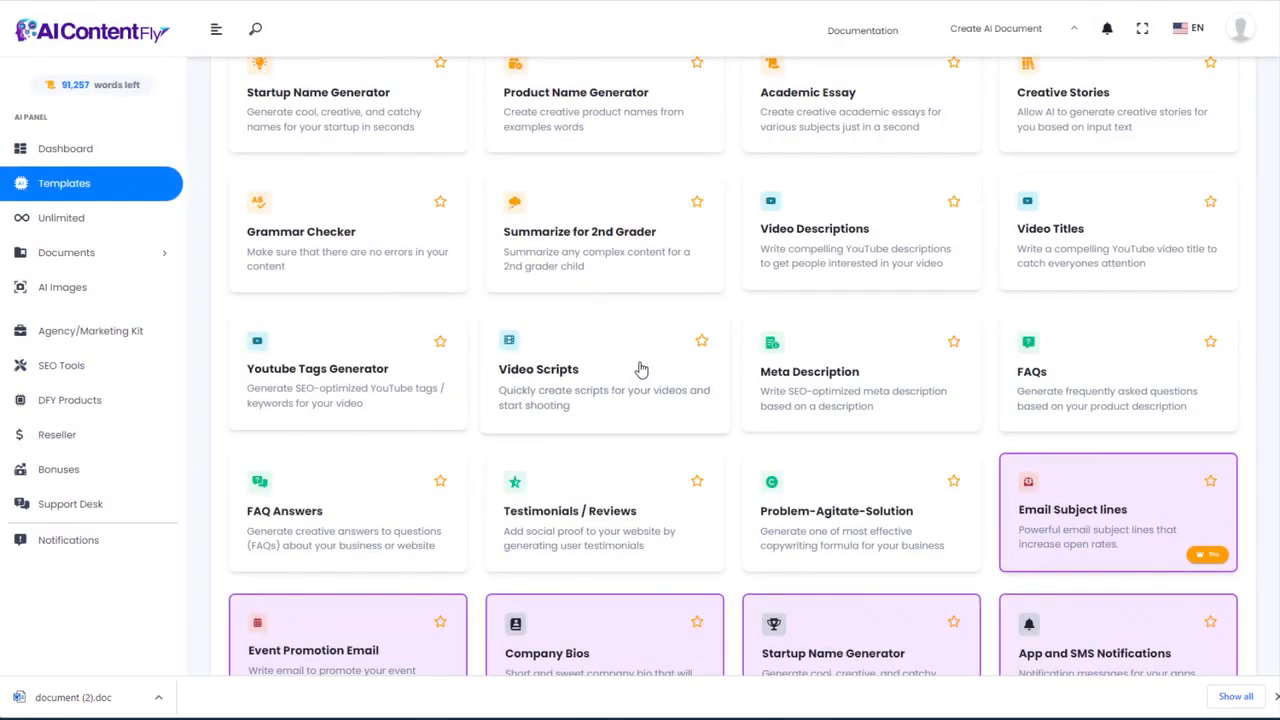
{"action": "left_click", "coordinate": [1073, 257]}
{"action": "left_click", "coordinate": [278, 318]}
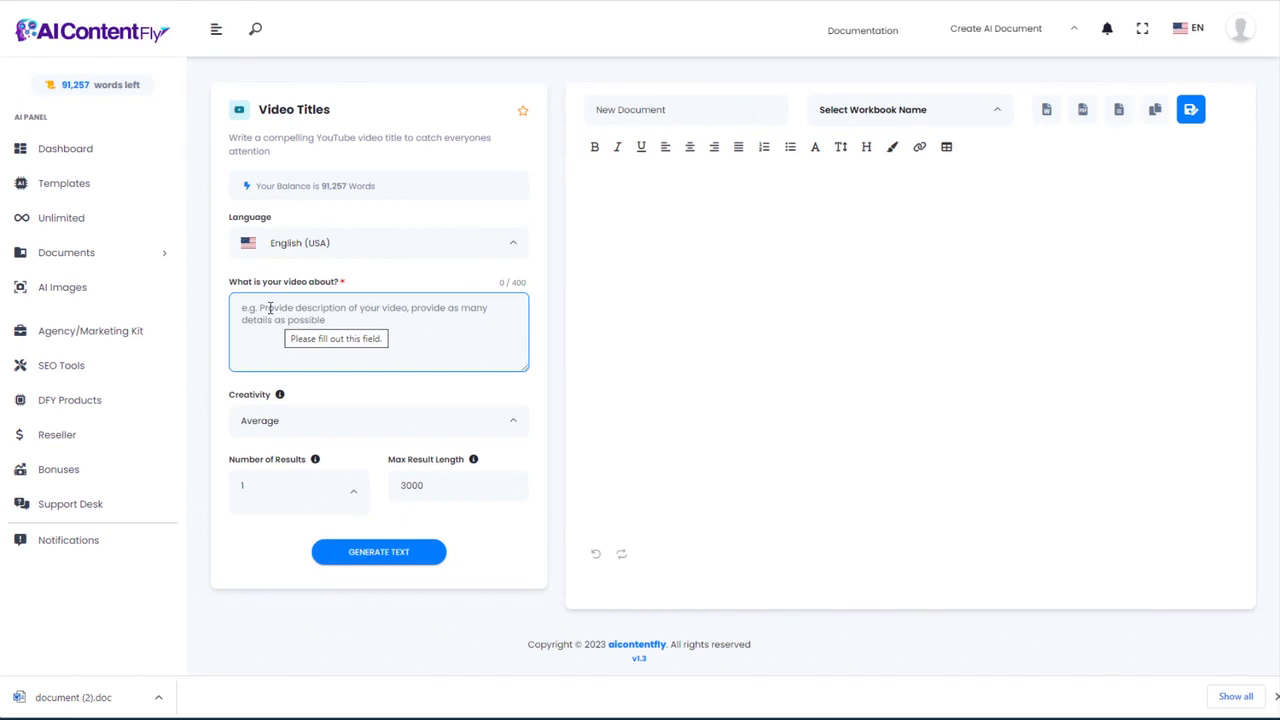
{"action": "type", "text": "Are you ready to take your aquarium to the next level? In this video we'll show you how to create an amazing aquascape that will transform your tank into a stunning underwater oasis. Learn how to select the right plants, rocks, and other materials, as well as how to arrange them in a way that will make your tank look like a masterpiece. Plus, we'll give you some tips and tricks to make sure your"}
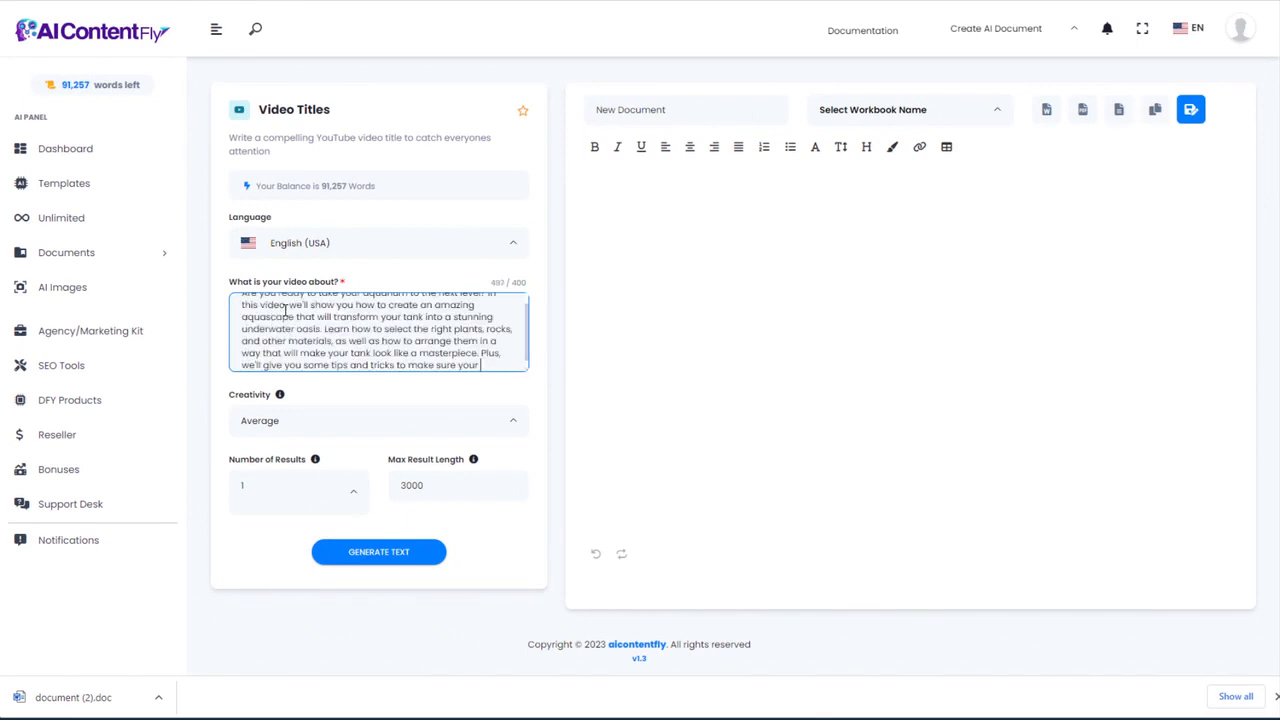
Step: Check the pasted video description and generate two video titles from it
{"action": "scroll", "coordinate": [441, 334], "scroll_direction": "up", "scroll_amount": 1}
{"action": "scroll", "coordinate": [441, 334], "scroll_direction": "down", "scroll_amount": 1}
{"action": "scroll", "coordinate": [480, 330], "scroll_direction": "up", "scroll_amount": 2}
{"action": "scroll", "coordinate": [434, 300], "scroll_direction": "down", "scroll_amount": 2}
{"action": "scroll", "coordinate": [408, 340], "scroll_direction": "up", "scroll_amount": 2}
{"action": "scroll", "coordinate": [410, 336], "scroll_direction": "down", "scroll_amount": 2}
{"action": "left_click", "coordinate": [417, 548]}
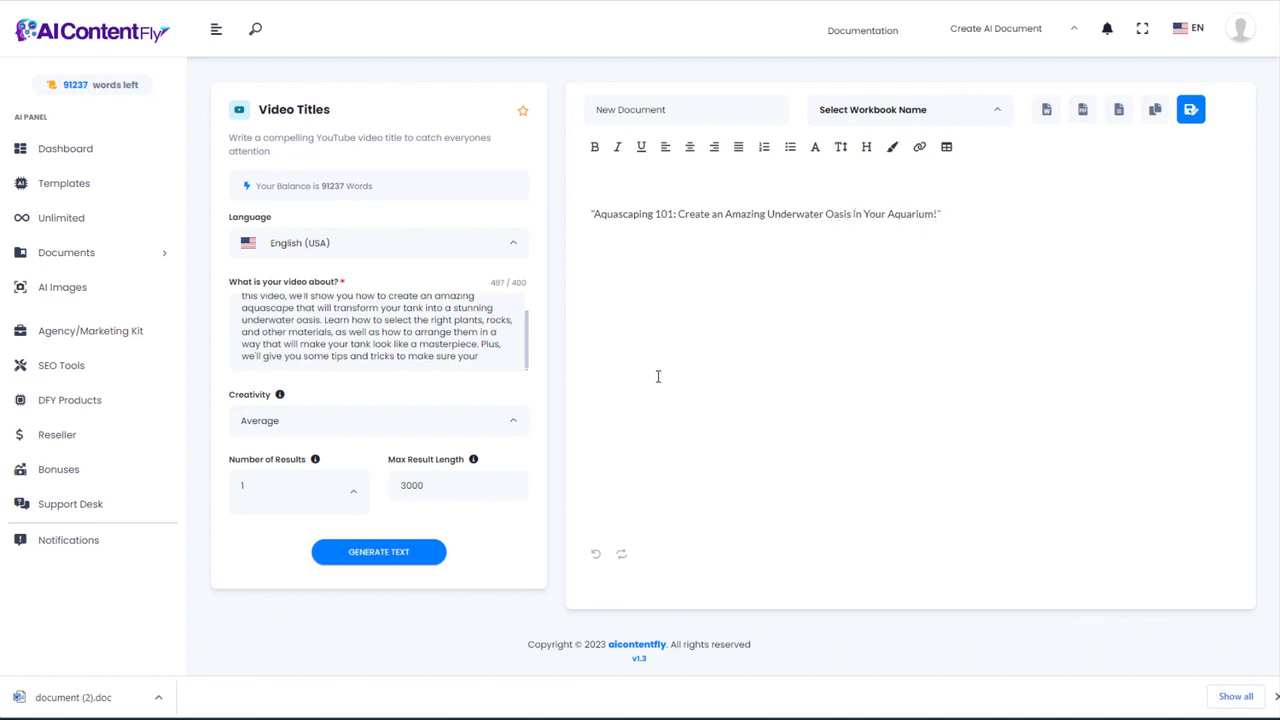
{"action": "left_click", "coordinate": [378, 554]}
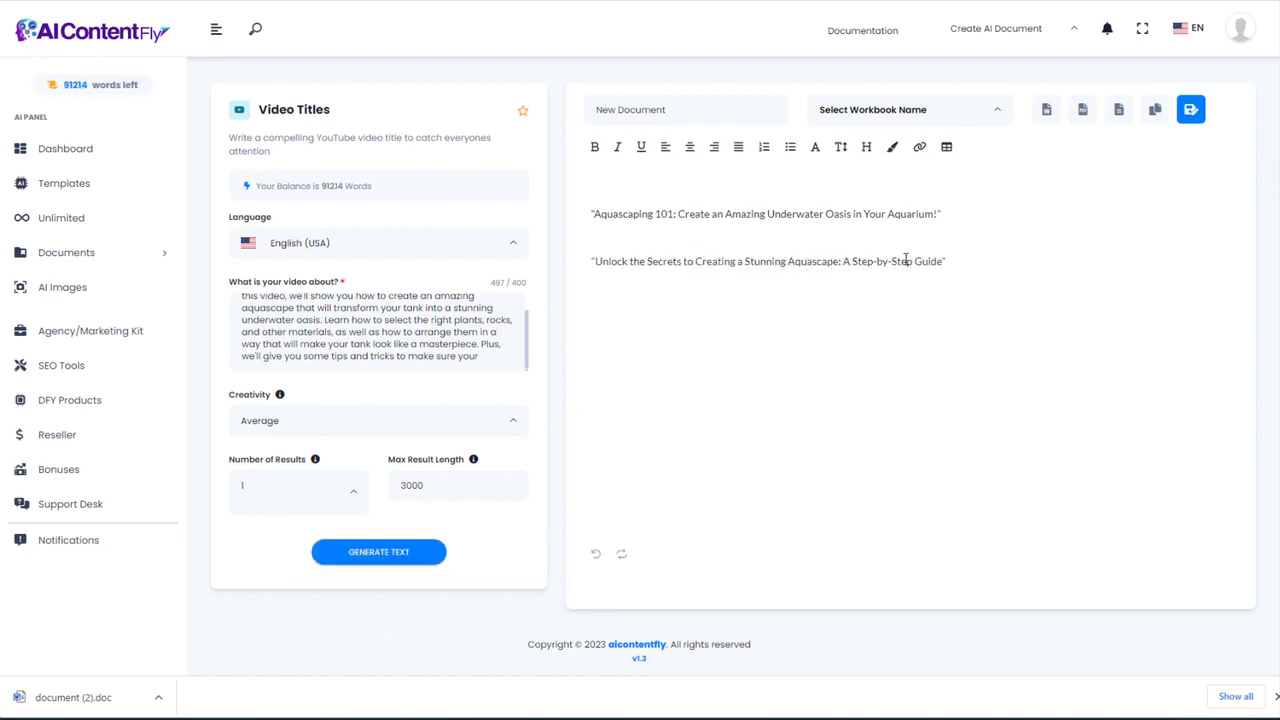
Step: Copy the title "Unlock the Secrets to Creating a Stunning Aquascape: A Step-by-Step Guide" into the Youtube Tags Generator template and generate the tags
{"action": "left_click_drag", "start_coordinate": [943, 260], "coordinate": [598, 266]}
{"action": "key", "text": "ctrl+c"}
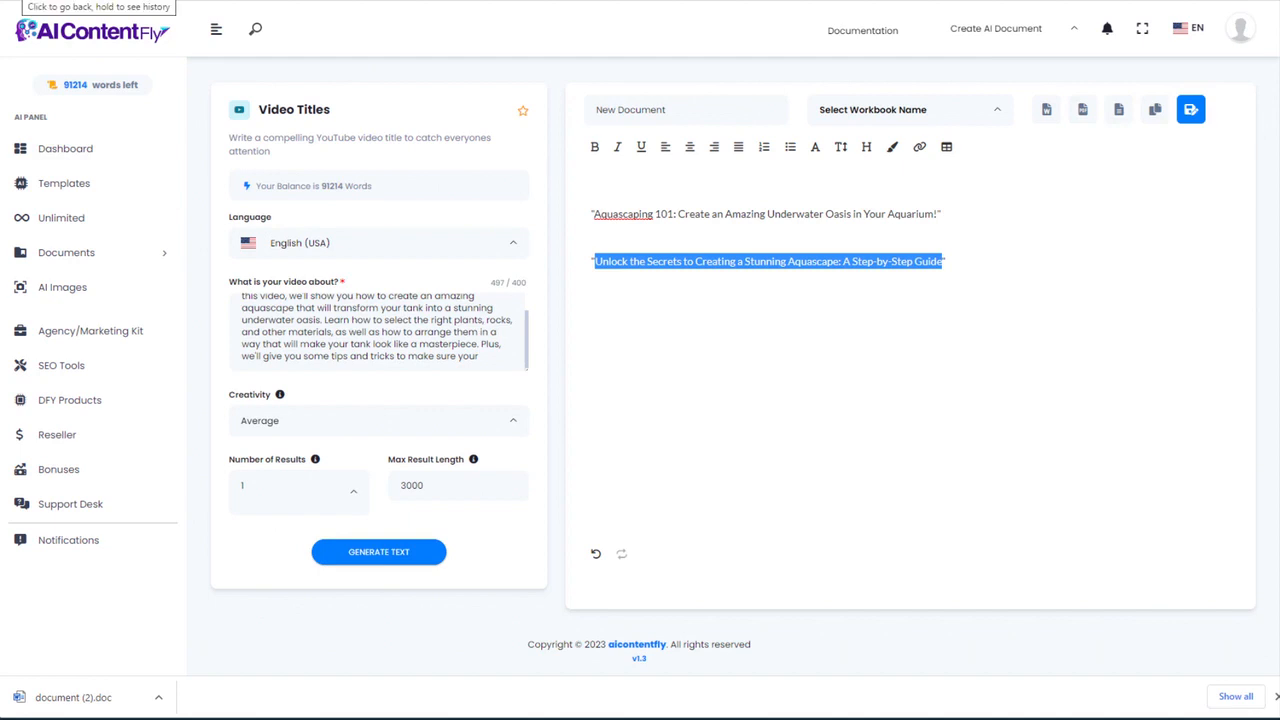
{"action": "left_click", "coordinate": [19, 0]}
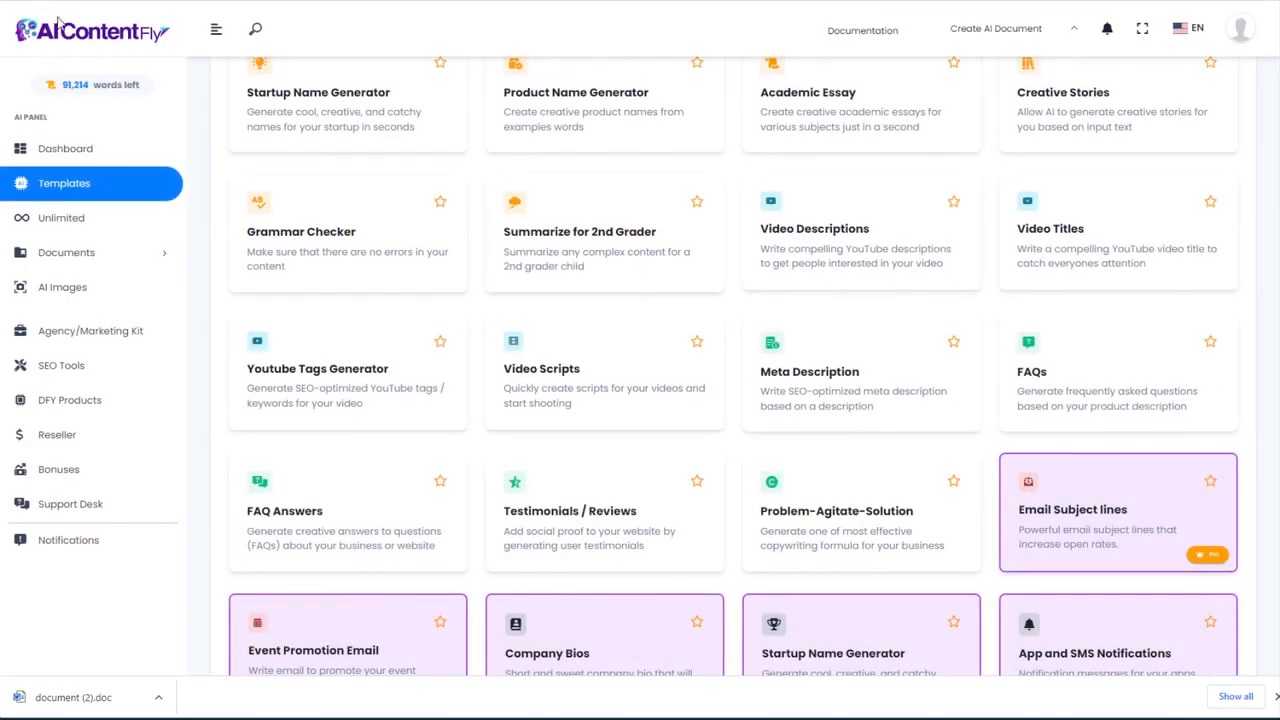
{"action": "left_click", "coordinate": [335, 376]}
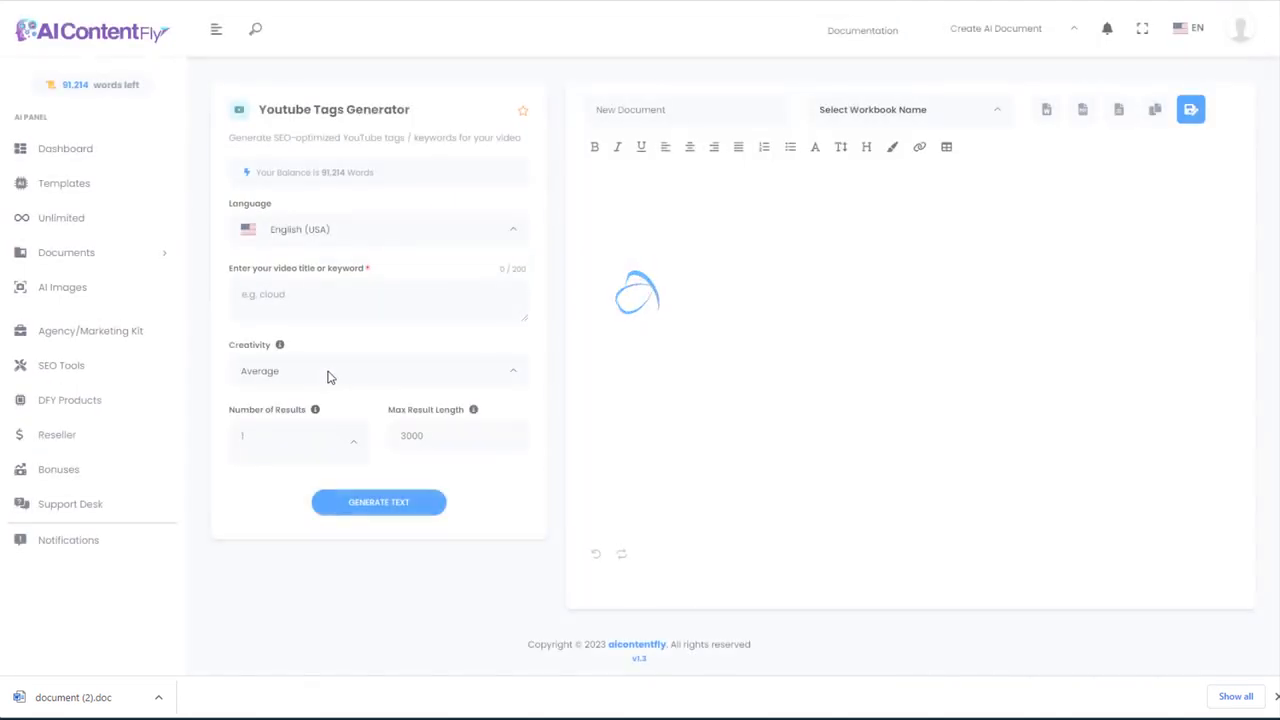
{"action": "left_click", "coordinate": [320, 291]}
{"action": "key", "text": "ctrl+v"}
{"action": "left_click", "coordinate": [393, 505]}
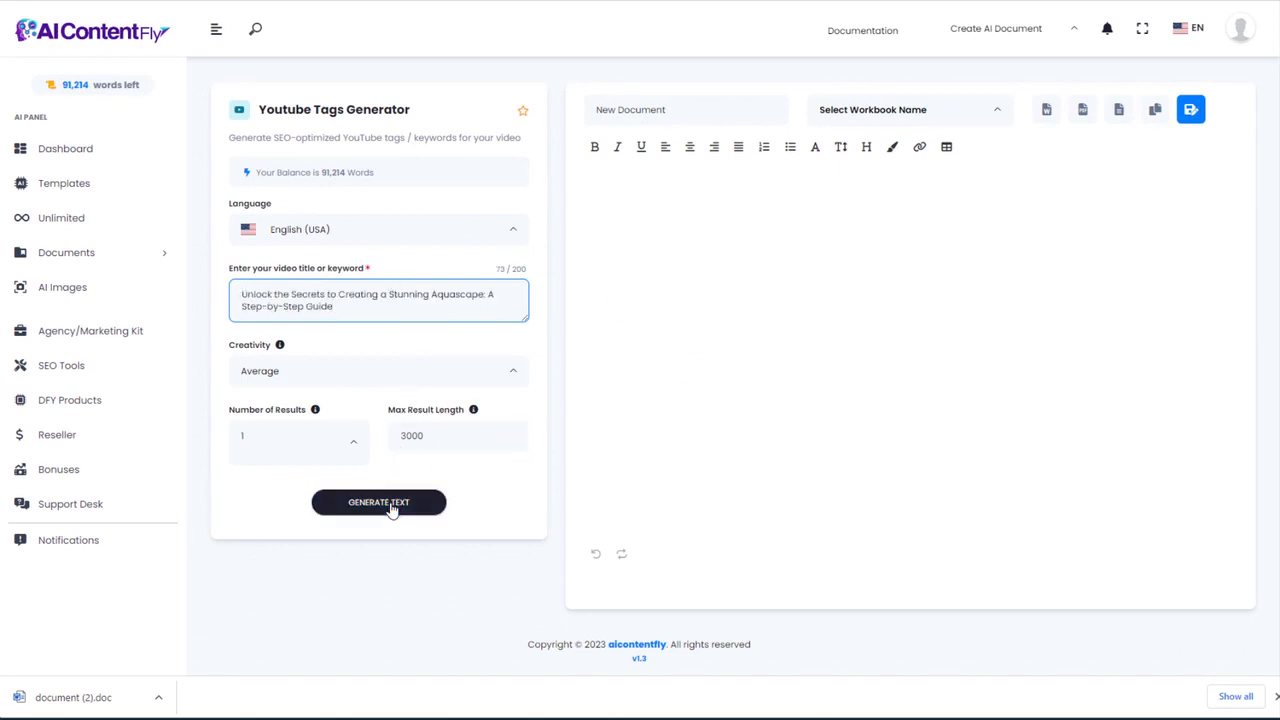
{"action": "left_click", "coordinate": [393, 505]}
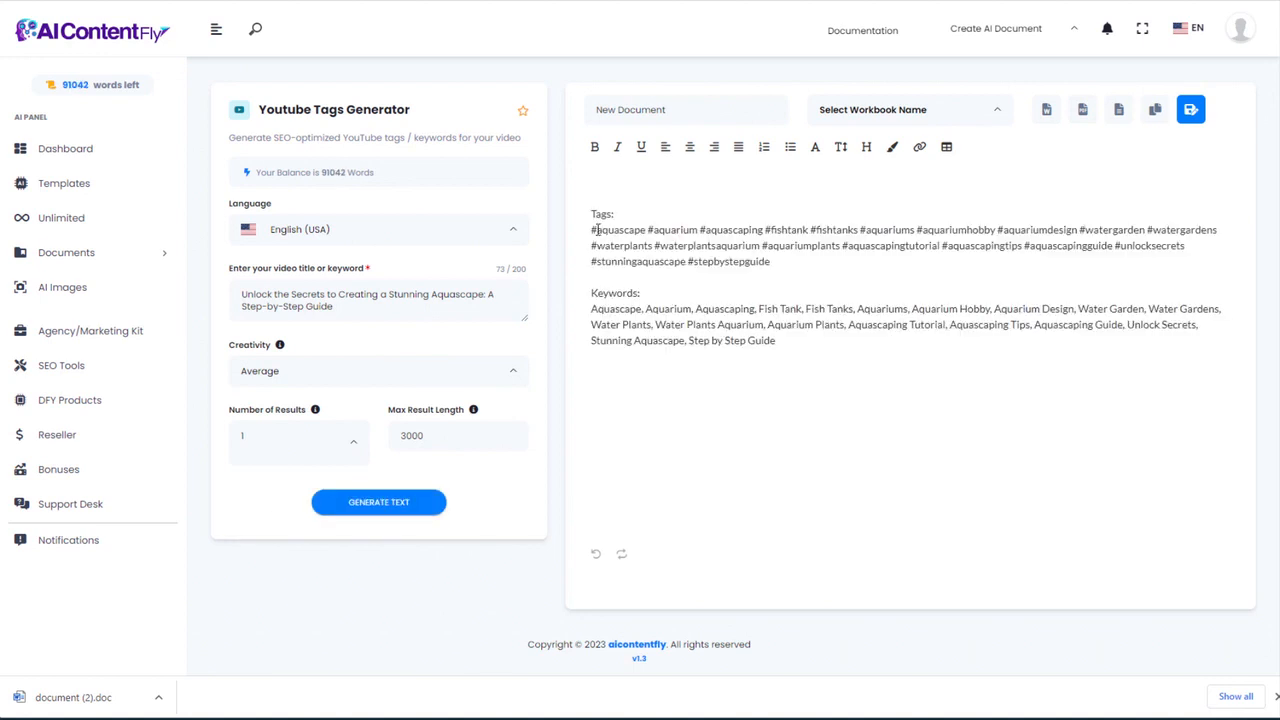
Step: Examine the generated hashtag list and the keyword list for the aquascape video
{"action": "left_click_drag", "start_coordinate": [593, 229], "coordinate": [709, 291]}
{"action": "left_click", "coordinate": [709, 291]}
{"action": "left_click_drag", "start_coordinate": [591, 310], "coordinate": [757, 340]}
{"action": "left_click", "coordinate": [800, 345]}
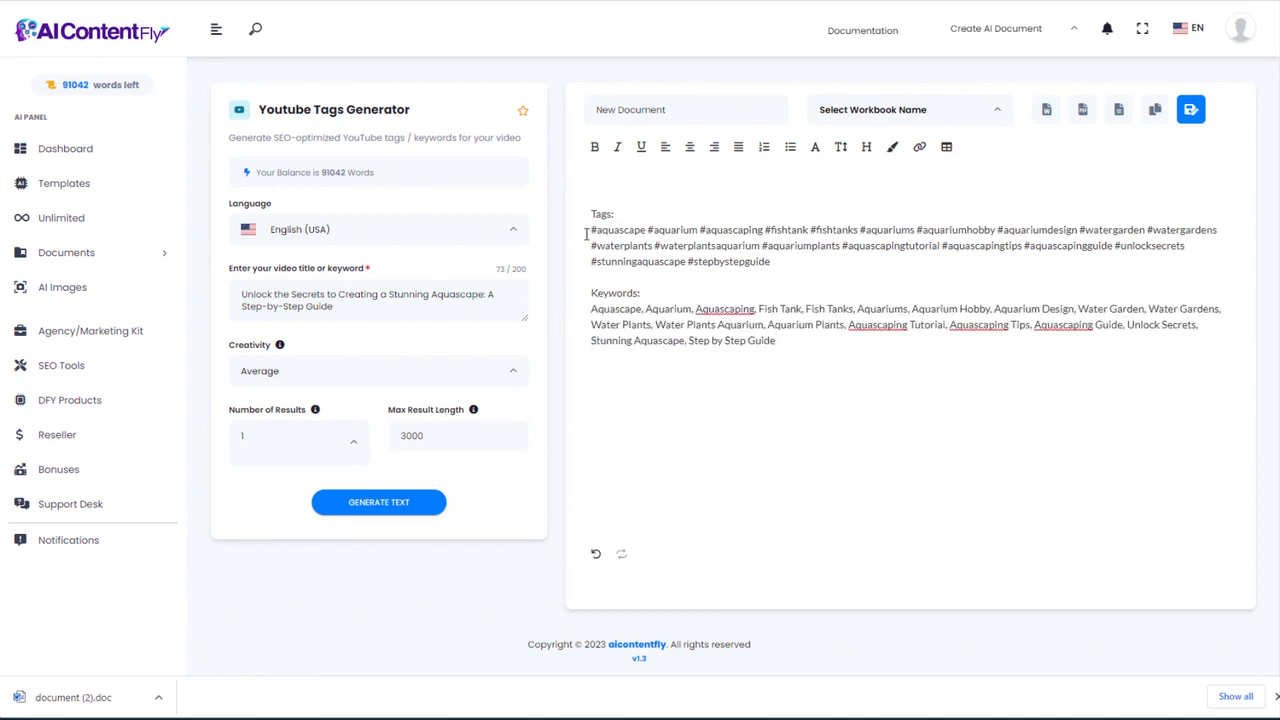
{"action": "left_click_drag", "start_coordinate": [589, 232], "coordinate": [795, 280]}
{"action": "left_click", "coordinate": [788, 265]}
Step: Generate a script in the Video Scripts template from the pasted aquascape video description, and return to the template list
{"action": "left_click", "coordinate": [16, 0]}
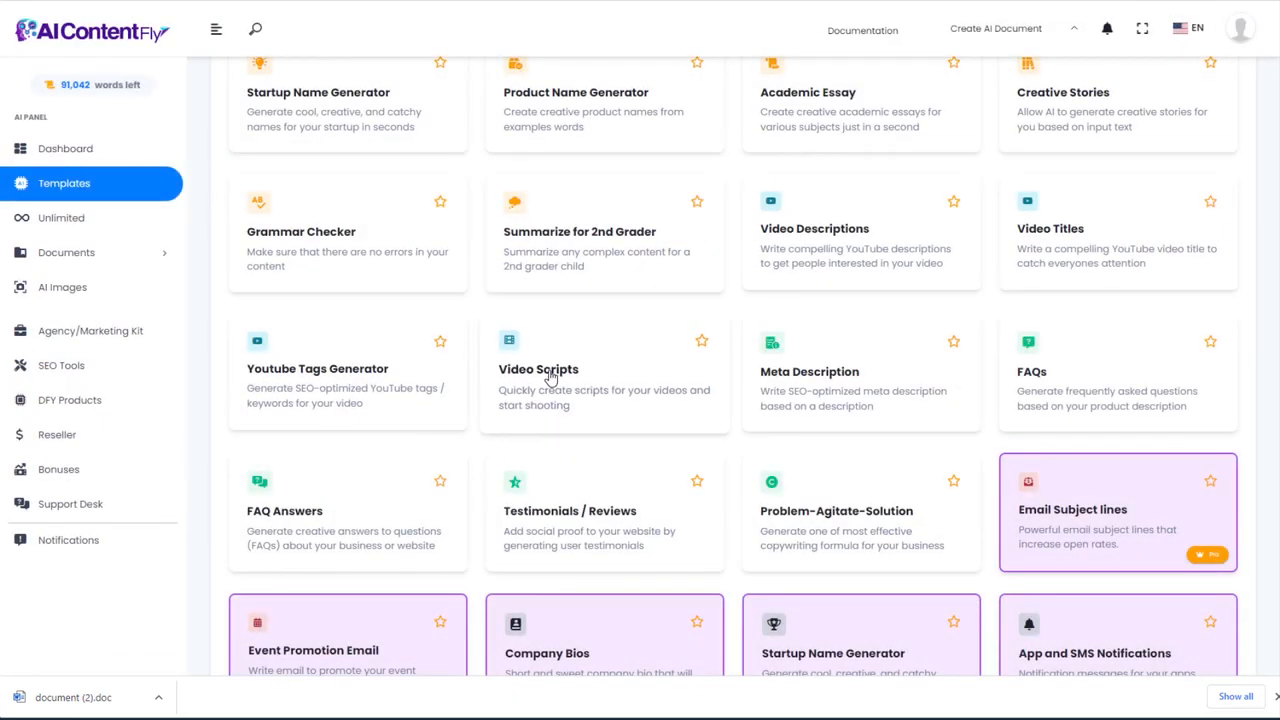
{"action": "left_click", "coordinate": [549, 377]}
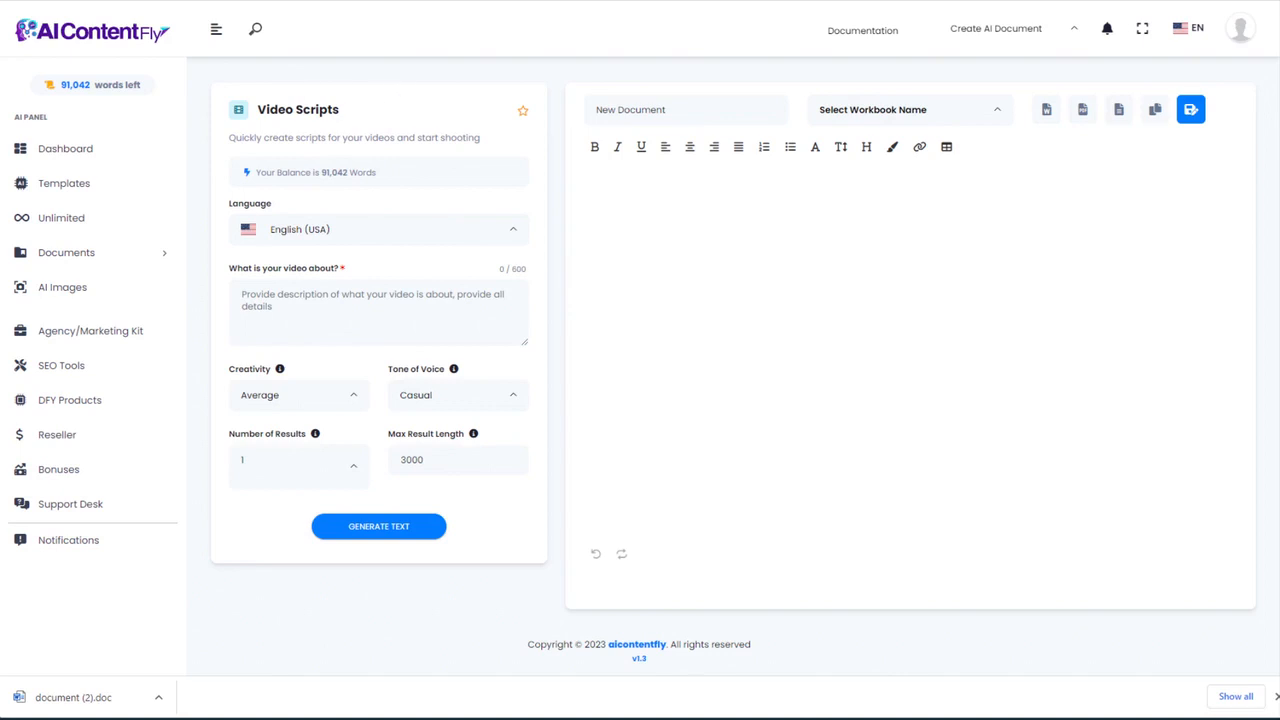
{"action": "left_click", "coordinate": [300, 304]}
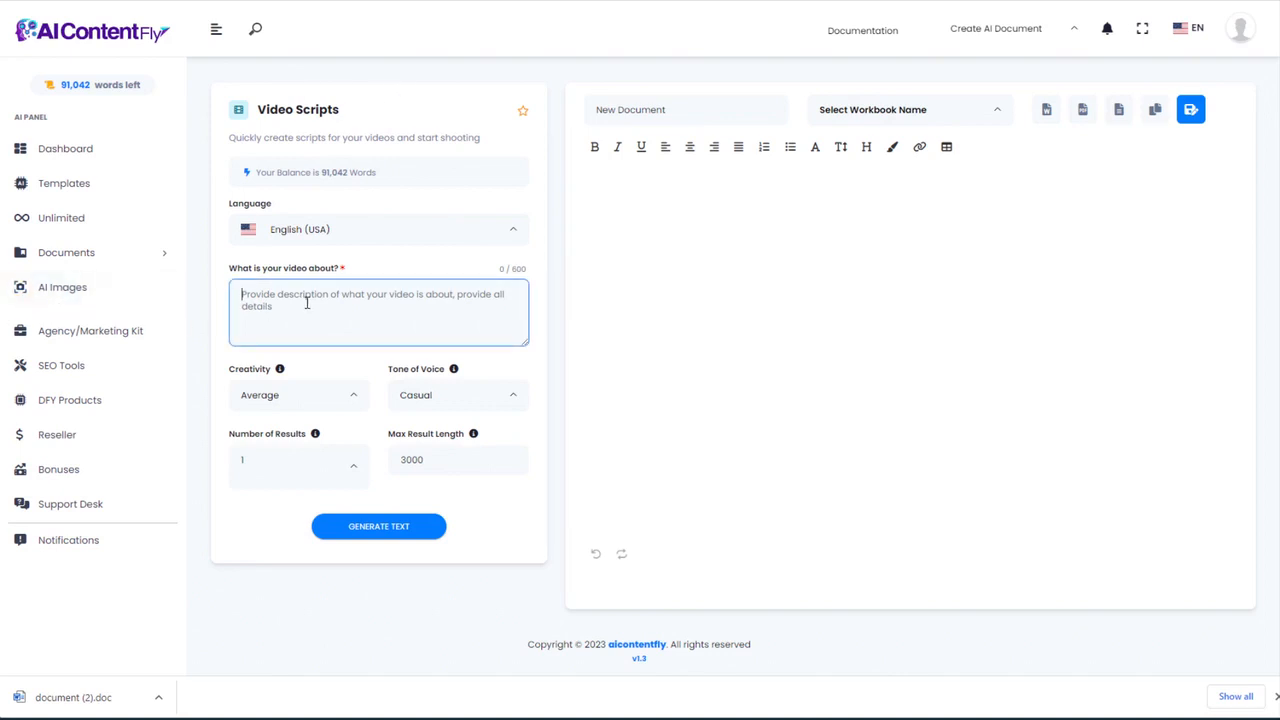
{"action": "key", "text": "ctrl+v"}
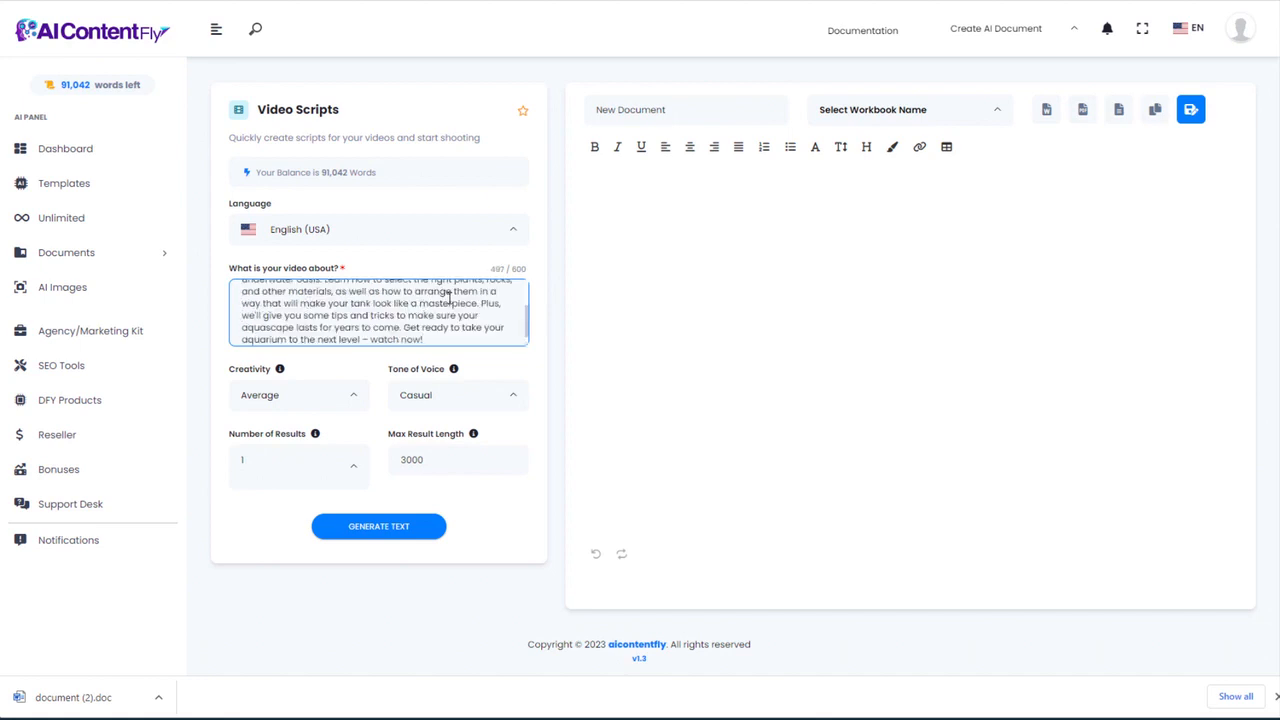
{"action": "left_click_drag", "start_coordinate": [523, 318], "coordinate": [531, 363]}
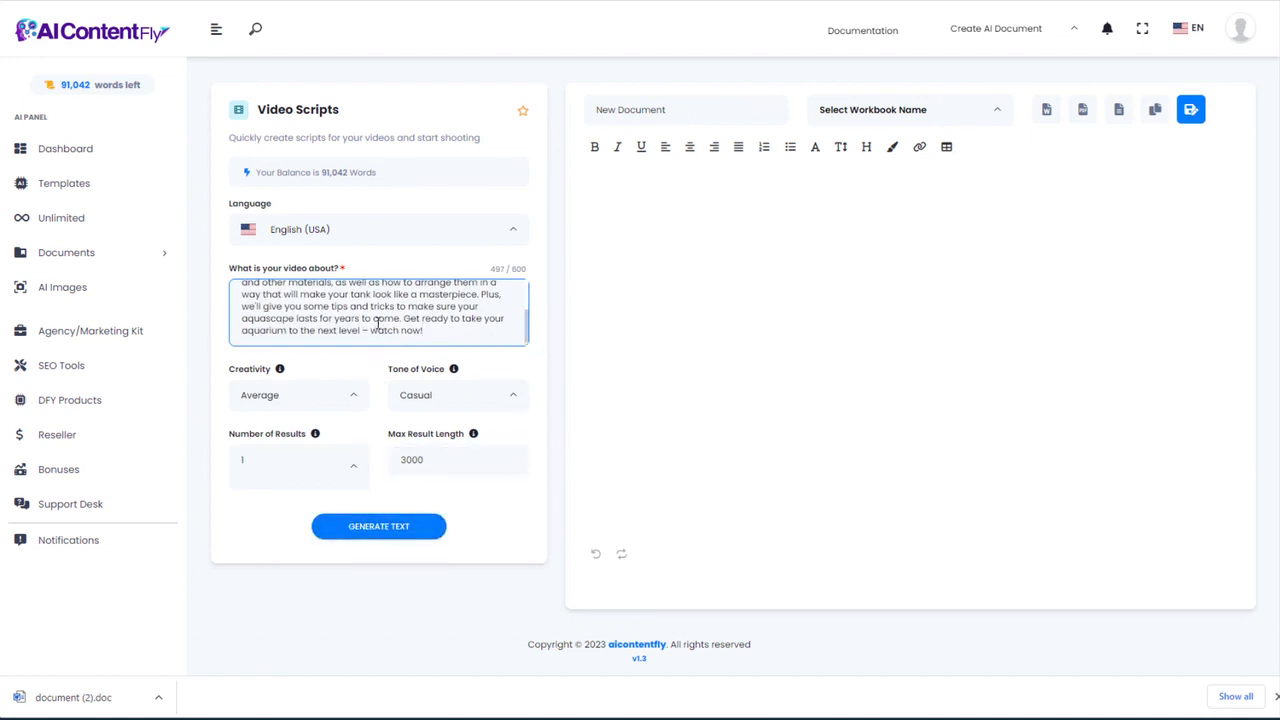
{"action": "left_click", "coordinate": [383, 536]}
{"action": "left_click", "coordinate": [381, 535]}
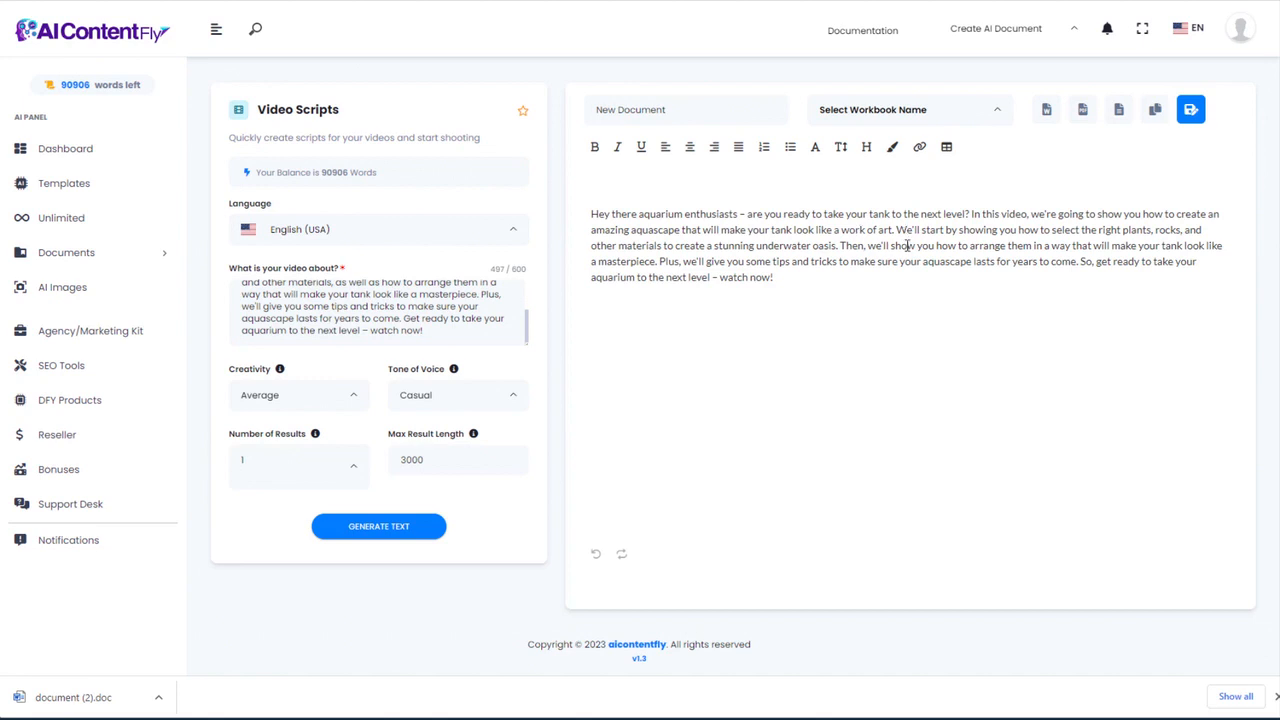
{"action": "left_click", "coordinate": [20, 0]}
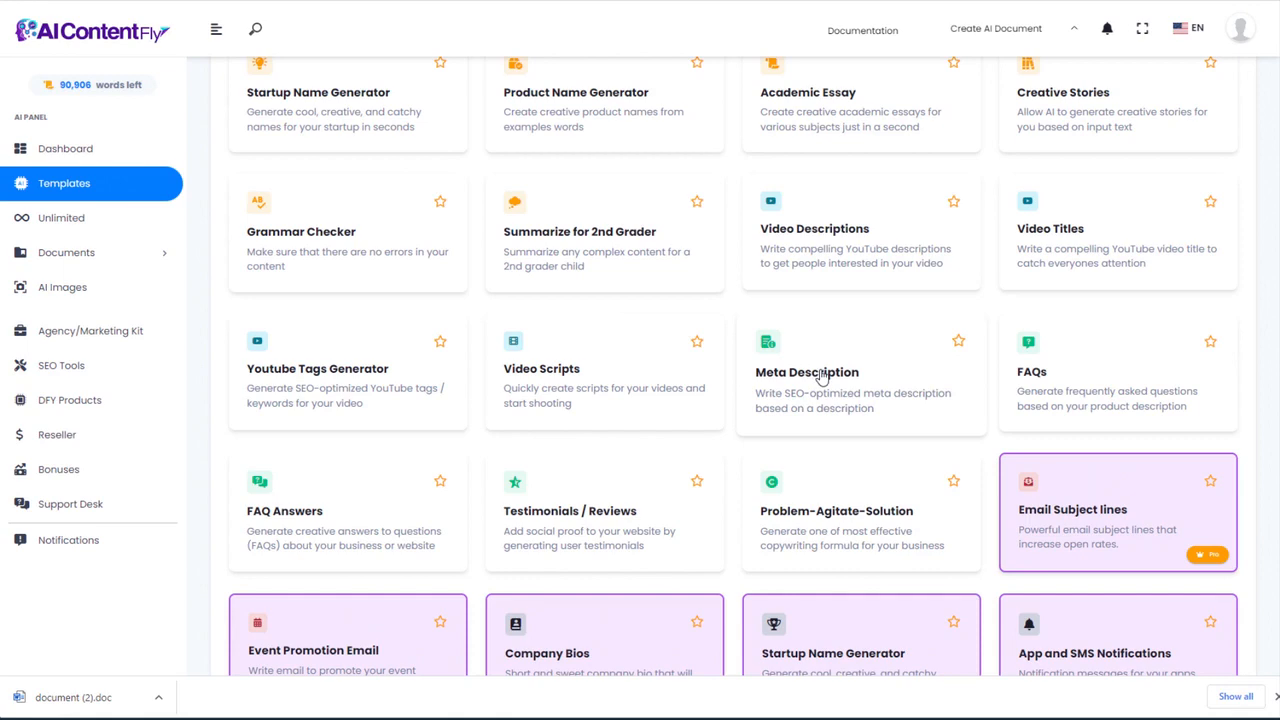
Step: Fill in the Meta Description template for the website "Eric's Aquascaping", describing its help for aquascaping enthusiasts, aquascaping supplies and aquascape design services
{"action": "left_click", "coordinate": [822, 376]}
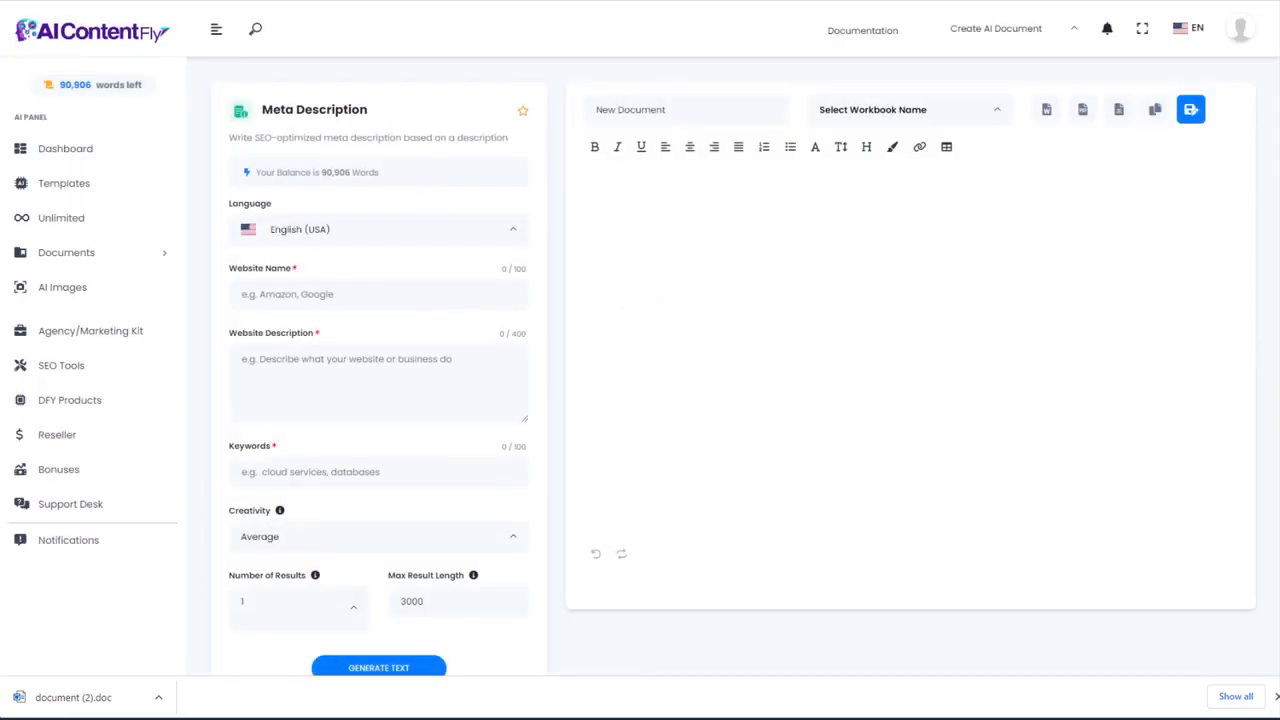
{"action": "left_click", "coordinate": [237, 287]}
{"action": "type", "text": "Eric's Aquascaping"}
{"action": "left_click", "coordinate": [287, 359]}
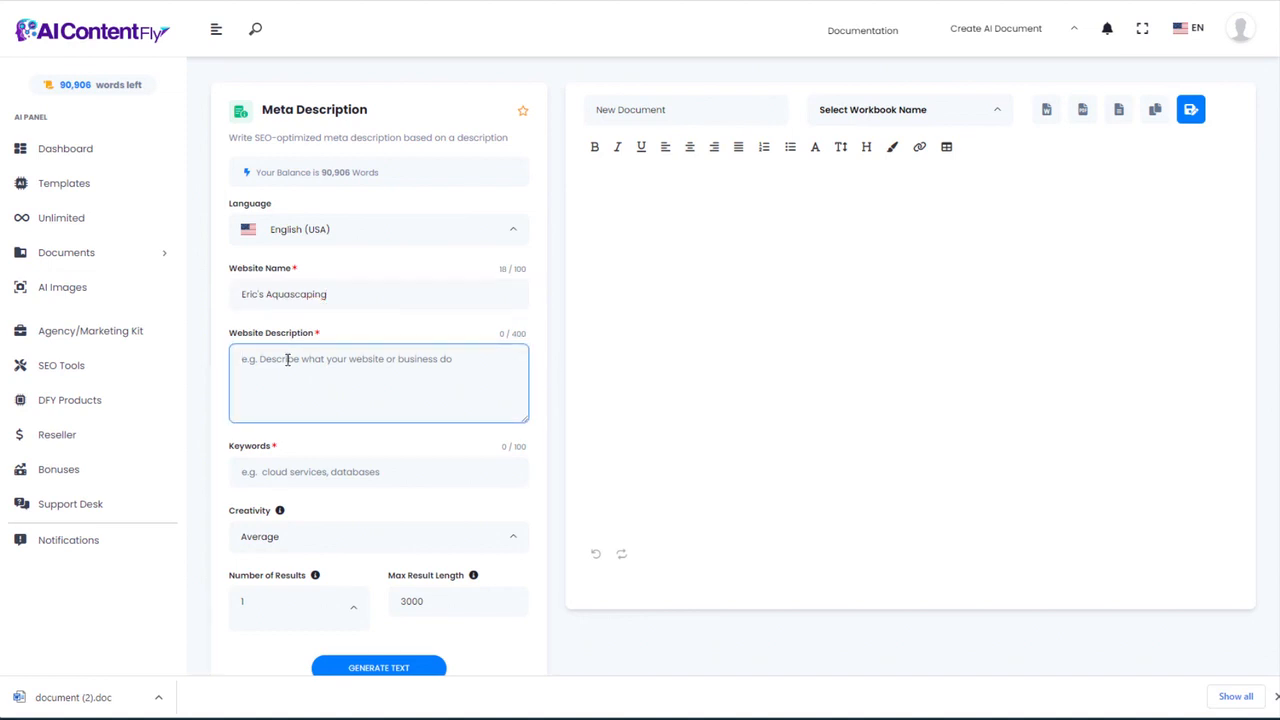
{"action": "type", "text": "We help aquascaping enthusiasts build the best underwater environments in their aquariums. We sell aquascaping supplies and provide design services for aquascapes."}
{"action": "scroll", "coordinate": [475, 383], "scroll_direction": "down", "scroll_amount": 1}
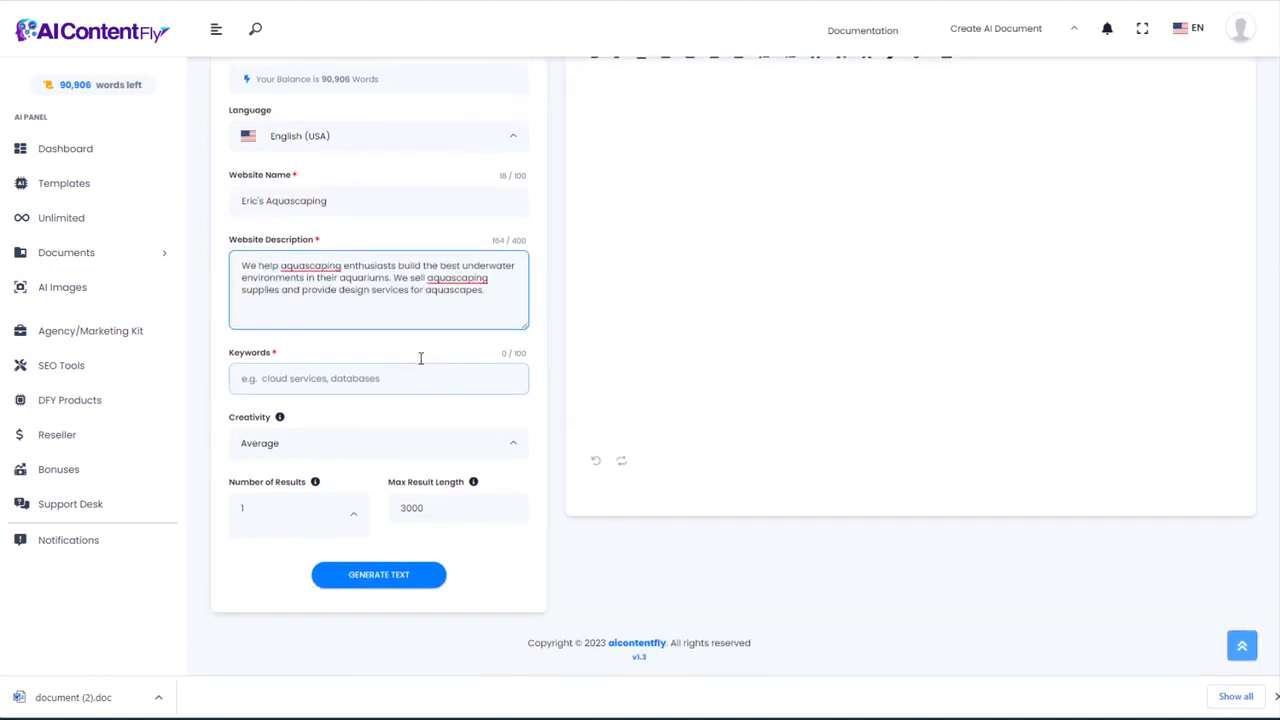
Step: Set the keywords to "aquascaping, aquarium, aquascape", generate the meta description, and return to the template list
{"action": "key", "text": "Tab"}
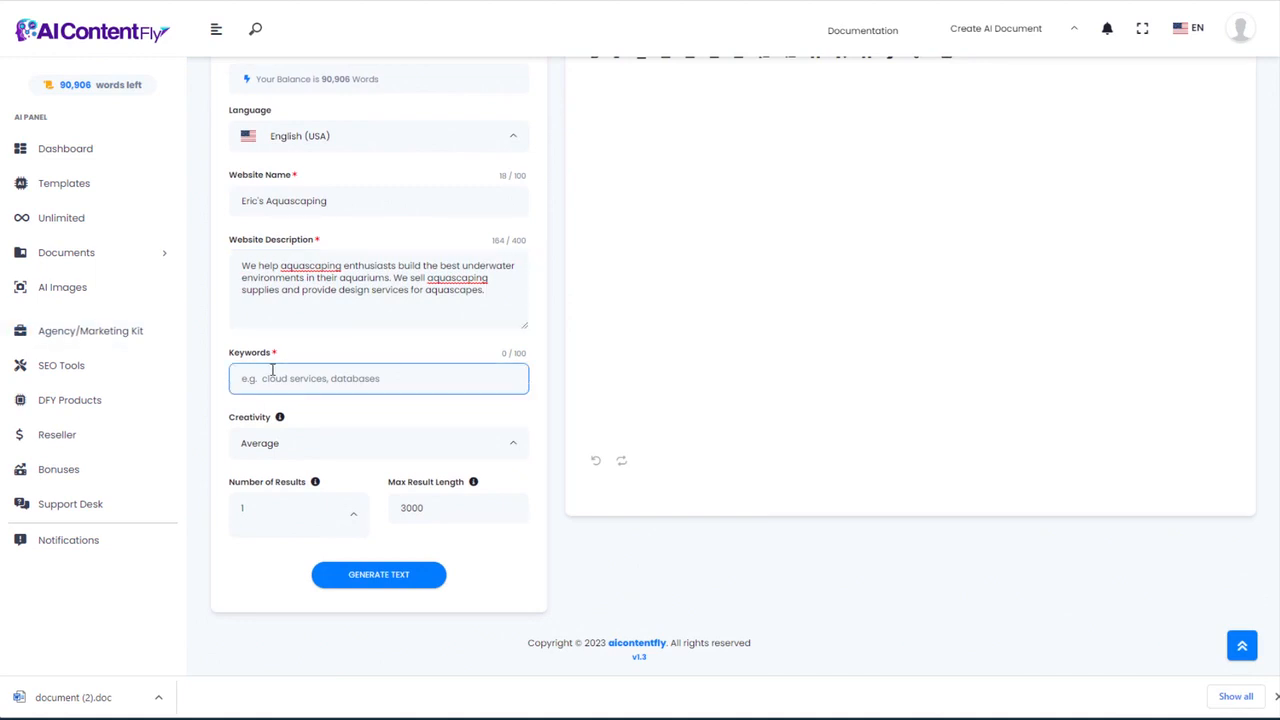
{"action": "type", "text": "aquascaping, aquarium, aquascape"}
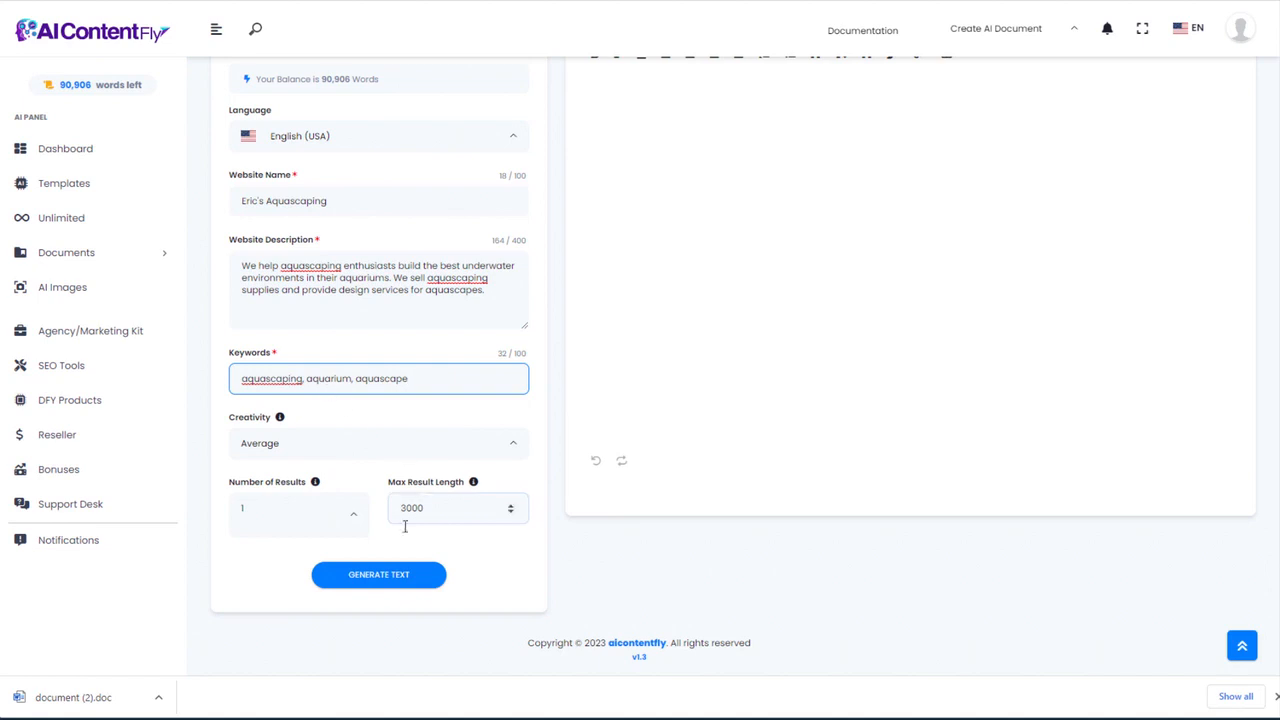
{"action": "left_click", "coordinate": [391, 574]}
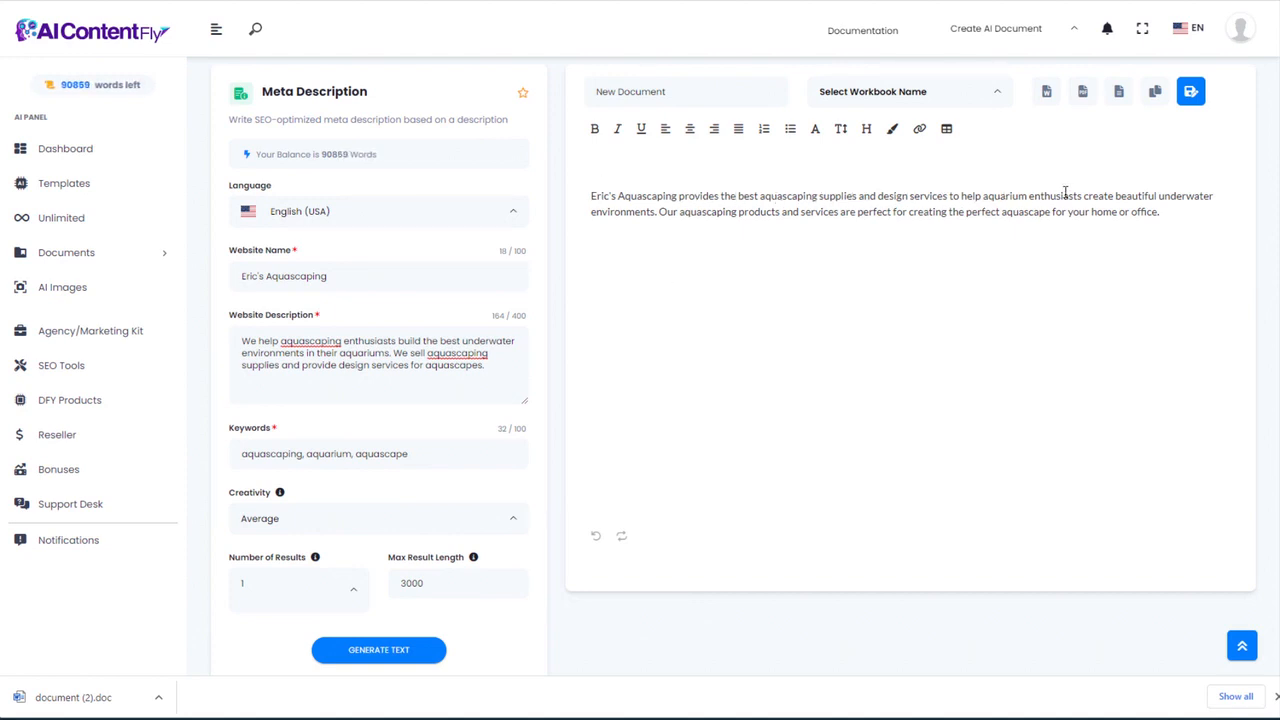
{"action": "left_click", "coordinate": [1127, 195]}
{"action": "left_click", "coordinate": [642, 212]}
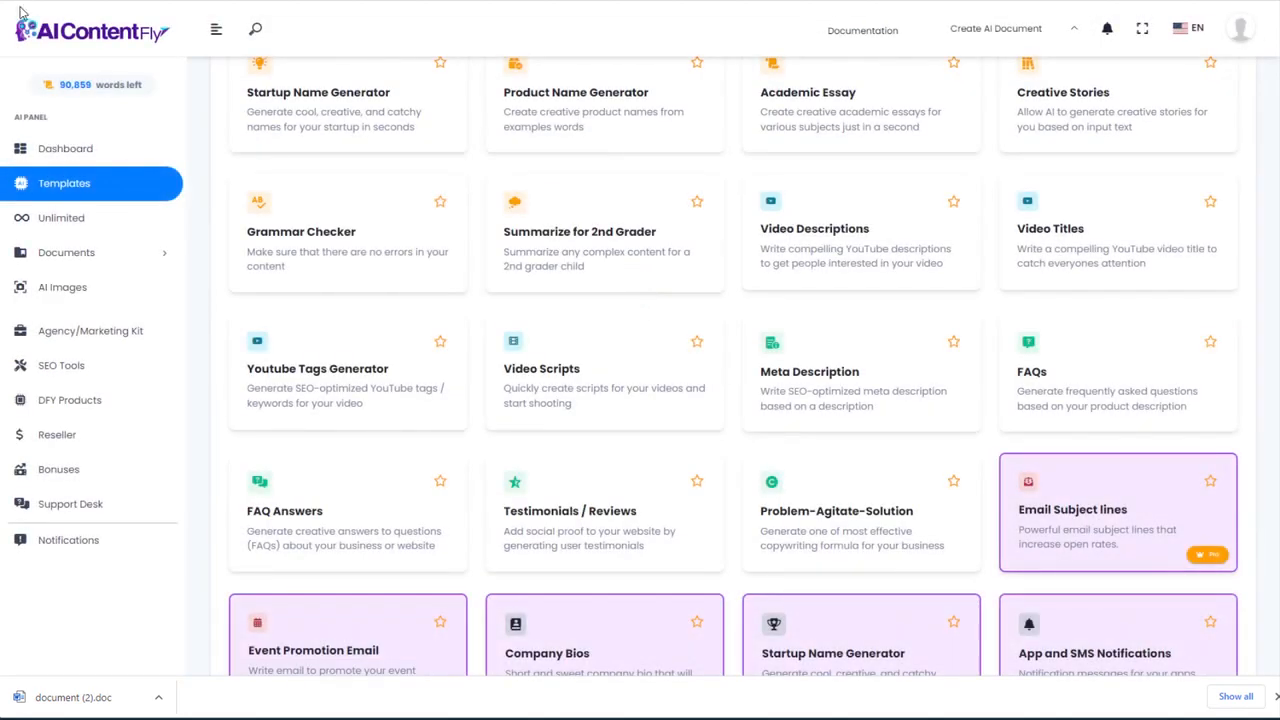
Step: Generate questions in the FAQs template for "Aquascaping Made Easy" from the pasted product description, and return to the template list
{"action": "left_click", "coordinate": [1085, 374]}
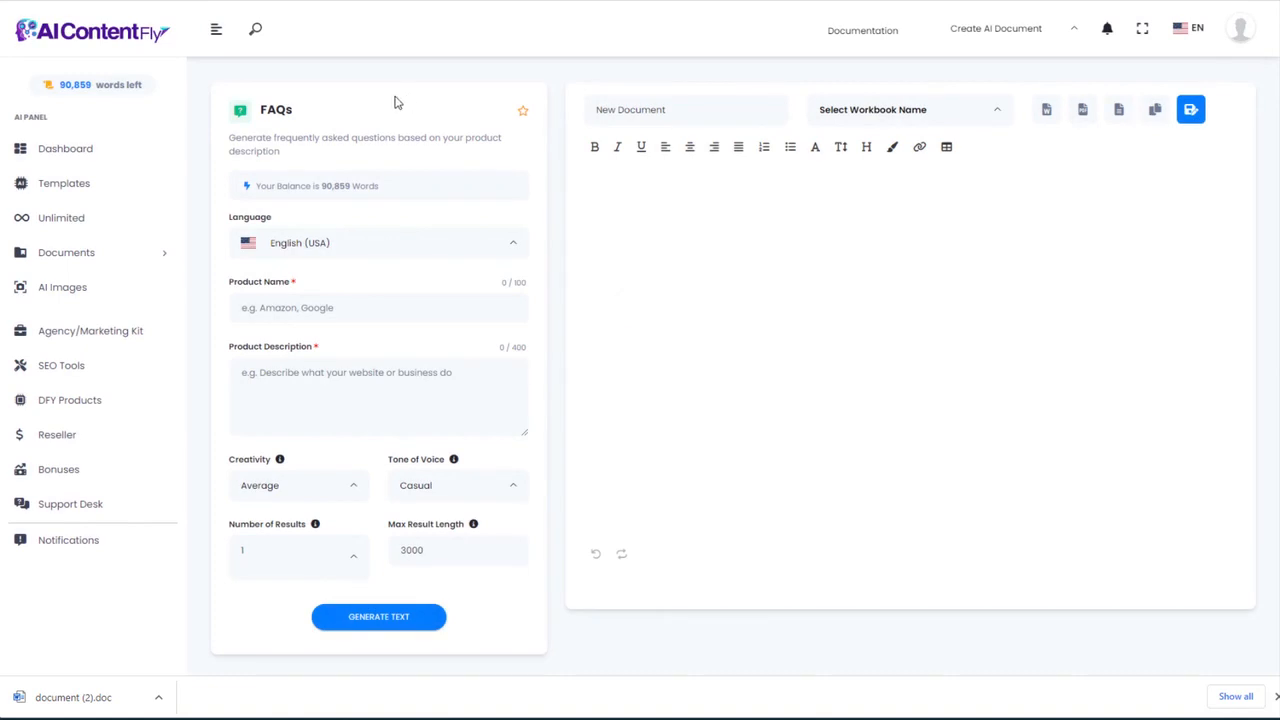
{"action": "left_click", "coordinate": [333, 302]}
{"action": "type", "text": "Aquascaping Made Easy"}
{"action": "left_click", "coordinate": [304, 384]}
{"action": "key", "text": "ctrl+v"}
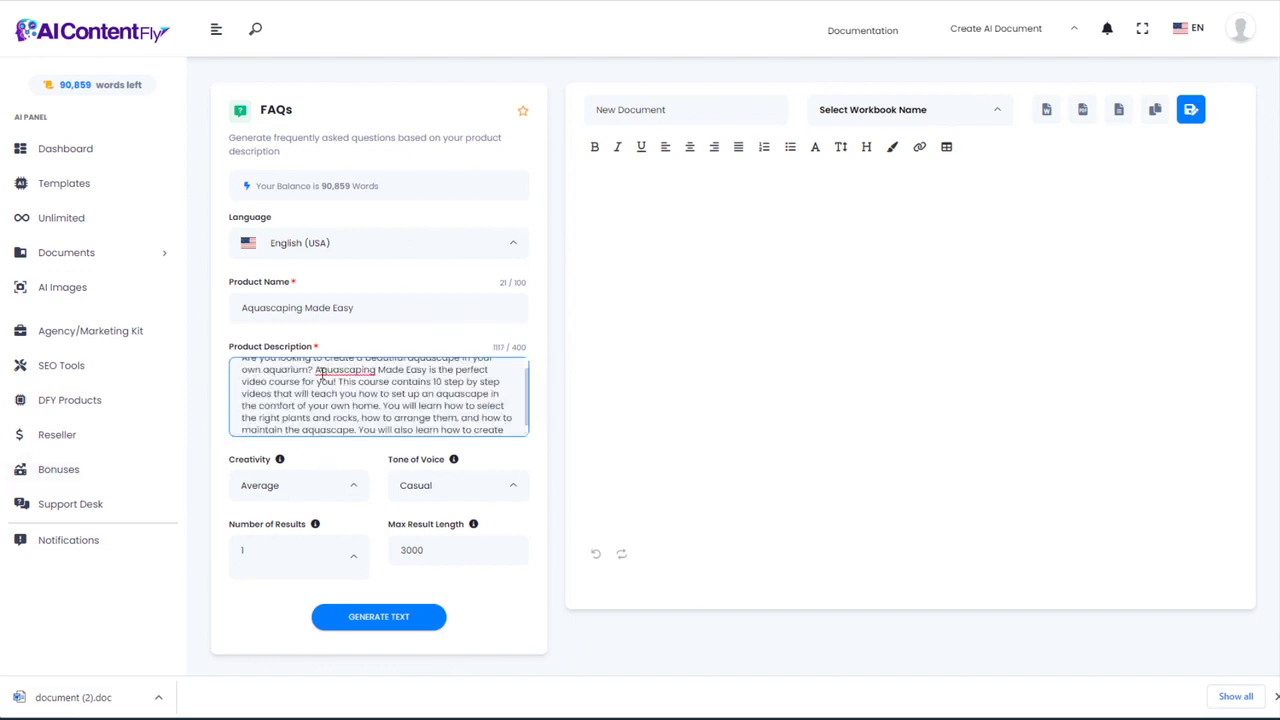
{"action": "left_click", "coordinate": [380, 617]}
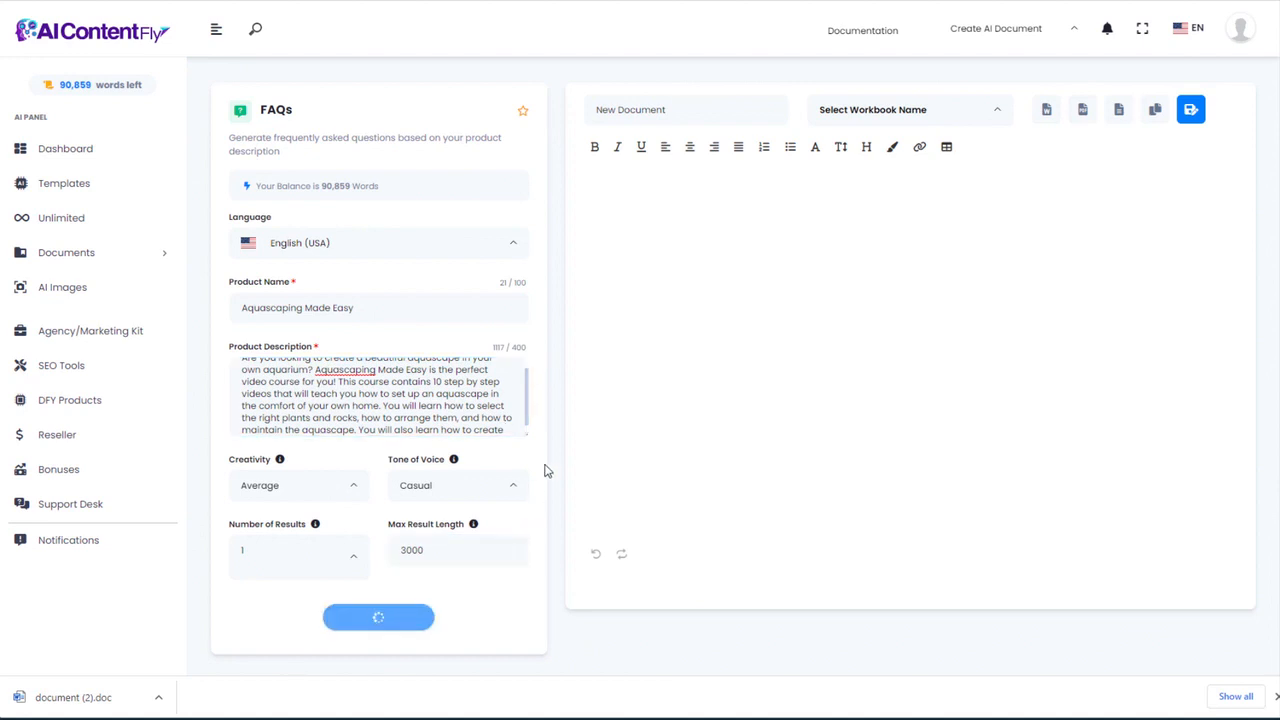
{"action": "left_click", "coordinate": [525, 432]}
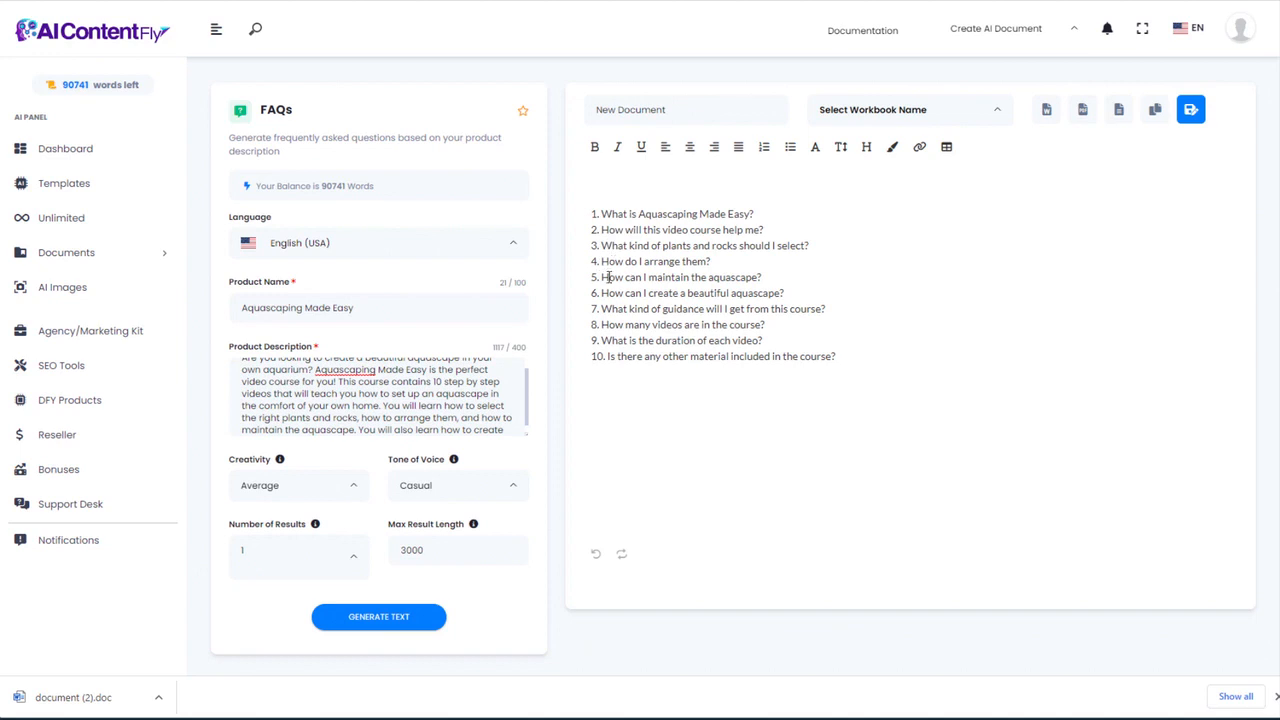
{"action": "left_click", "coordinate": [419, 305]}
{"action": "left_click", "coordinate": [393, 382]}
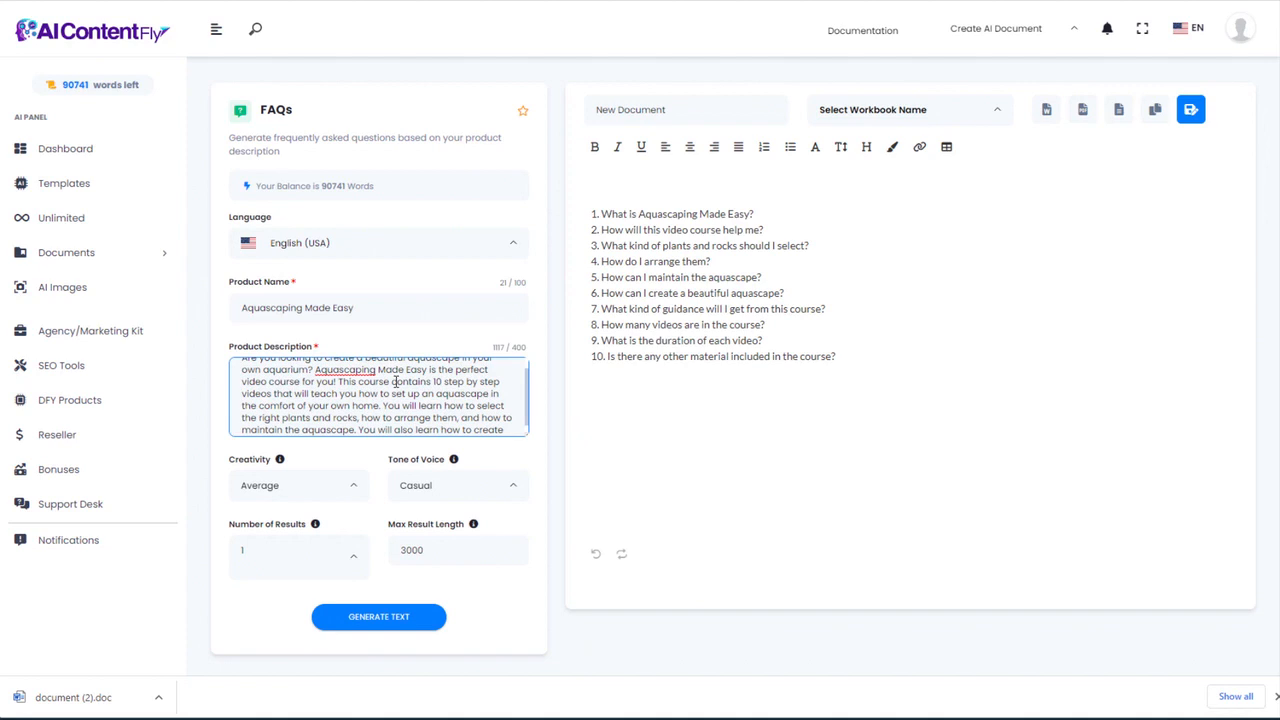
{"action": "left_click", "coordinate": [646, 363]}
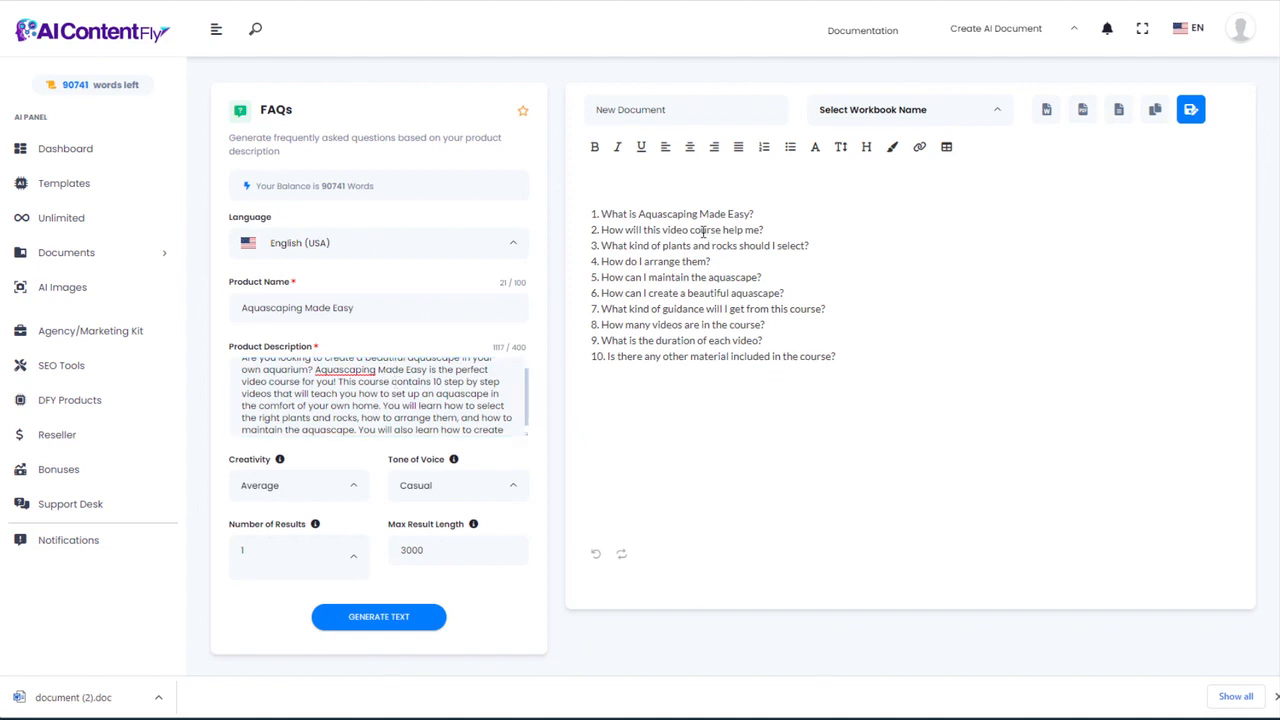
{"action": "key", "text": "alt+Left"}
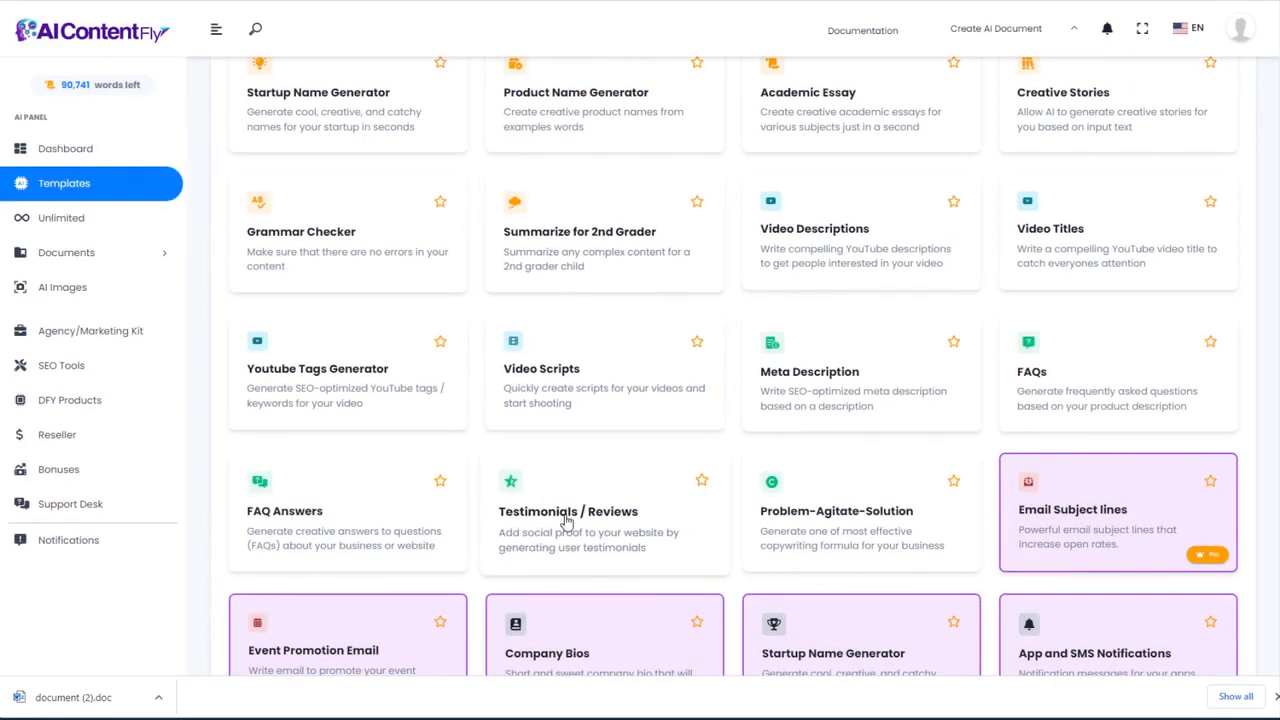
Step: Generate reviews in the Testimonials / Reviews template for "Aquascaping Made Easy" from the pasted product description, and return to the template list
{"action": "left_click", "coordinate": [566, 514]}
{"action": "left_click", "coordinate": [297, 290]}
{"action": "type", "text": "Aquascaping Made Easy"}
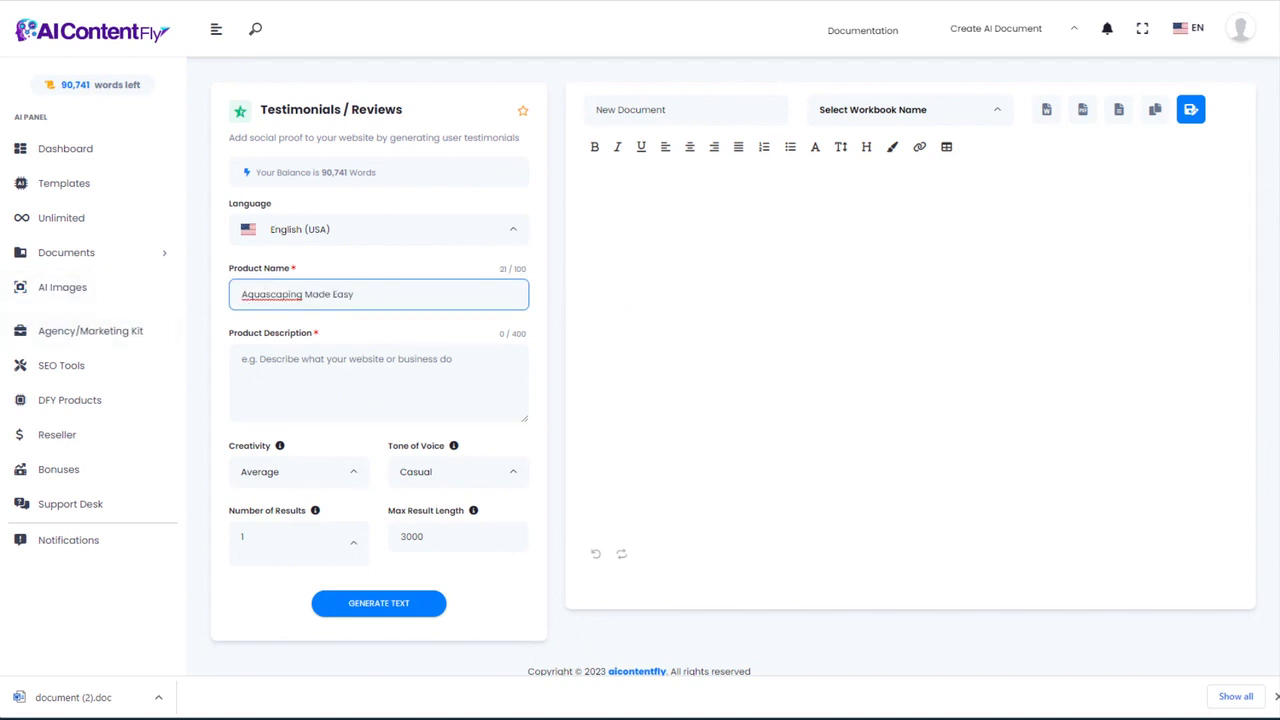
{"action": "left_click", "coordinate": [317, 403]}
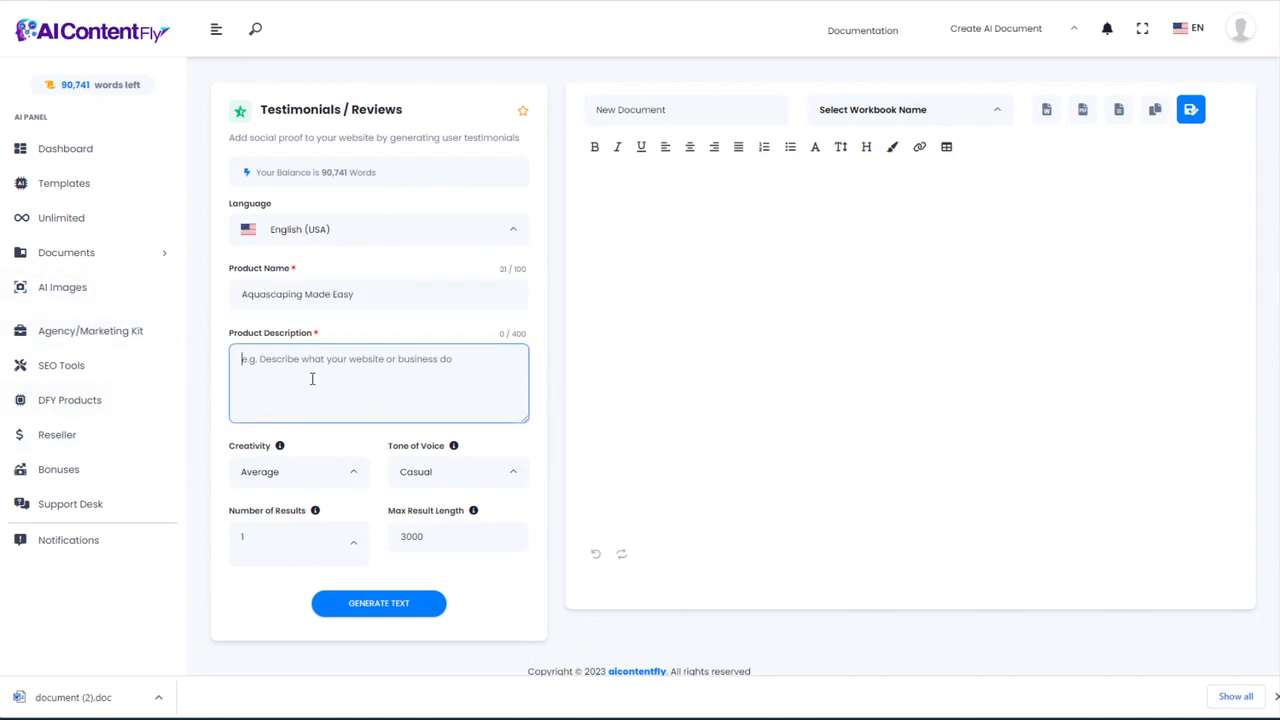
{"action": "key", "text": "ctrl+v"}
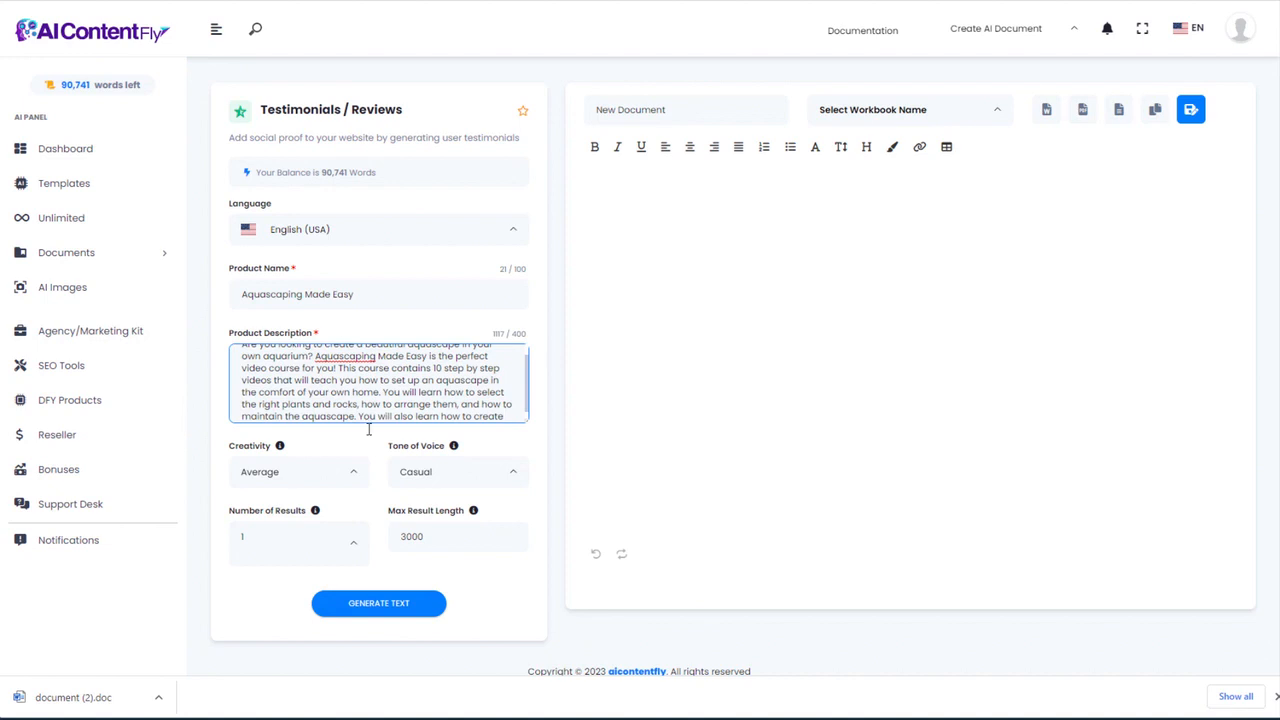
{"action": "left_click", "coordinate": [386, 606]}
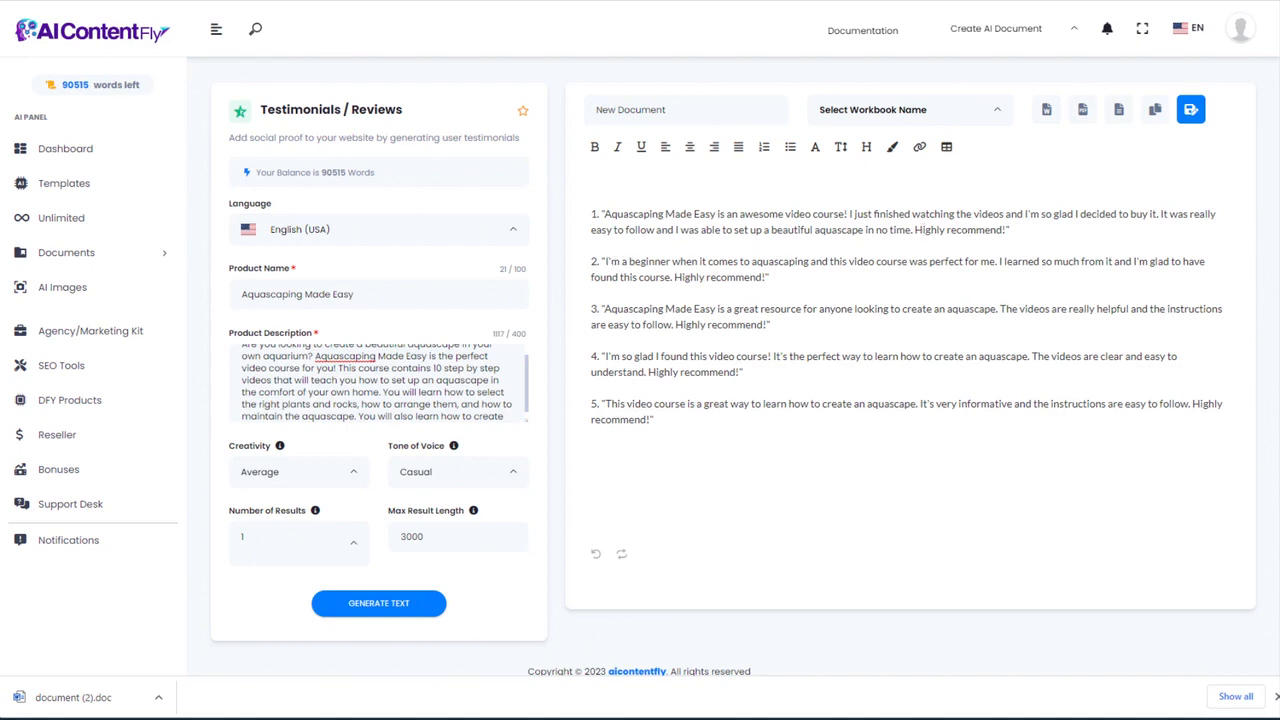
{"action": "key", "text": "alt+Left"}
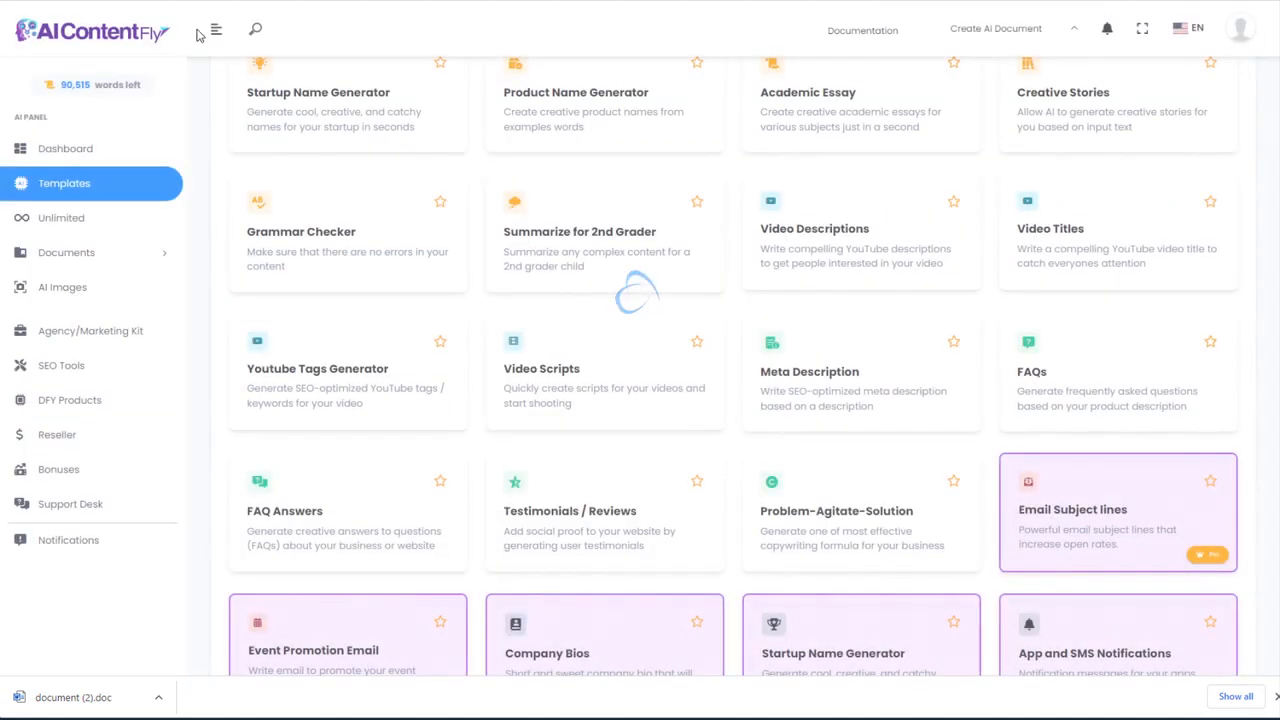
Step: Open the Problem-Agitate-Solution template, name the product "Aquascaping Made Easy" and paste its product description
{"action": "left_click", "coordinate": [829, 520]}
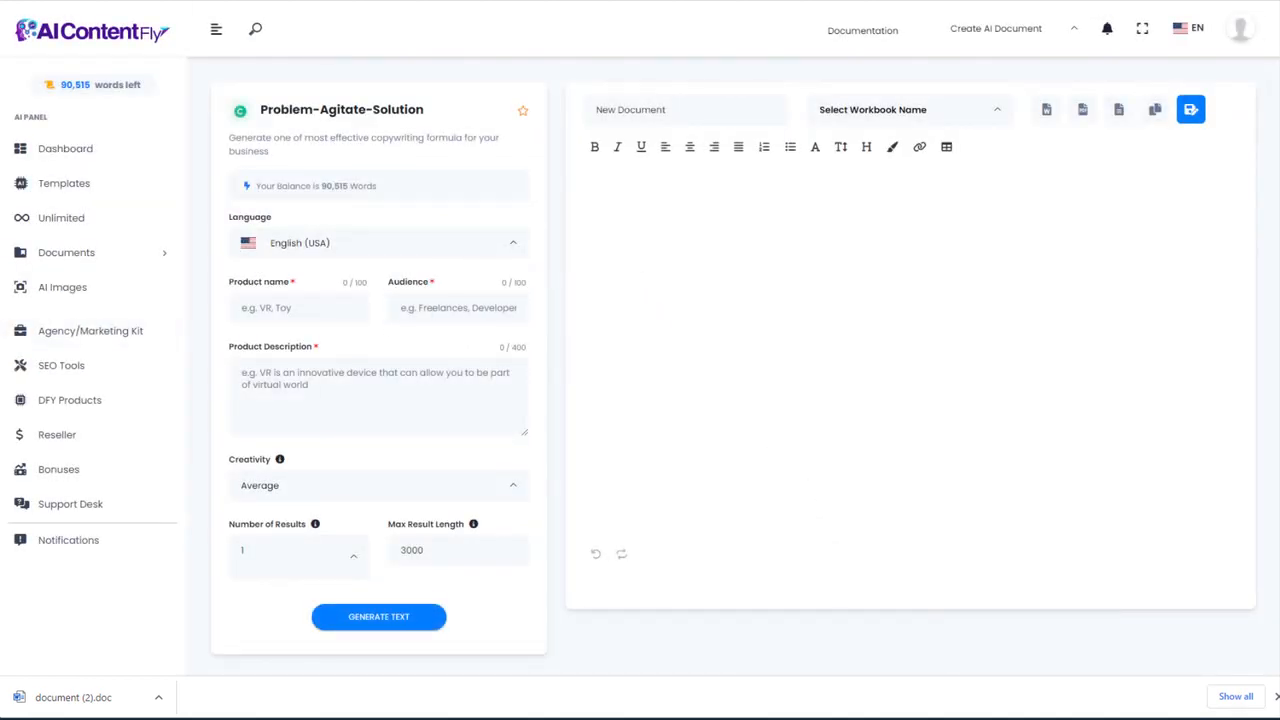
{"action": "left_click", "coordinate": [297, 314]}
{"action": "type", "text": "Aquascaping Made Easy"}
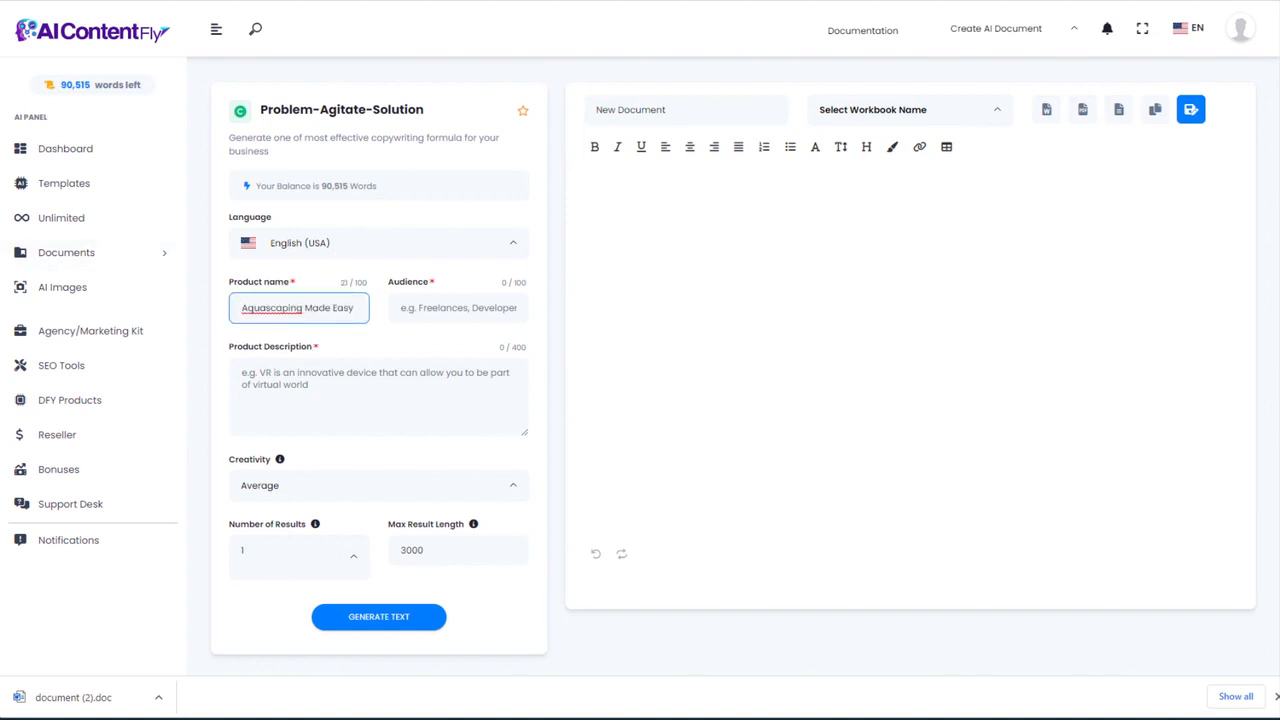
{"action": "left_click", "coordinate": [243, 400]}
{"action": "key", "text": "ctrl+v"}
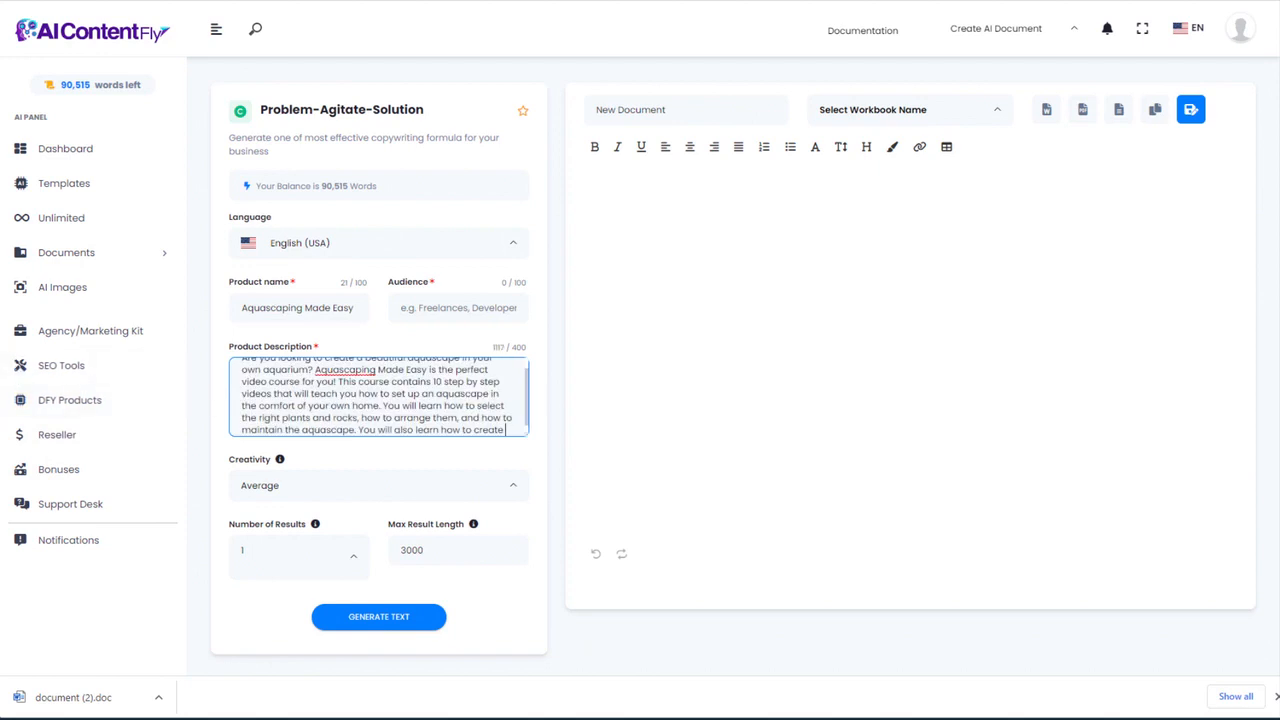
Step: Choose the audience suggestion beginning "People who want to learn", generate the Problem-Agitate-Solution copy and review it, then return to the template list
{"action": "left_click", "coordinate": [491, 309]}
{"action": "key", "text": "Down"}
{"action": "key", "text": "Down"}
{"action": "key", "text": "Return"}
{"action": "left_click", "coordinate": [408, 562]}
{"action": "left_click", "coordinate": [392, 618]}
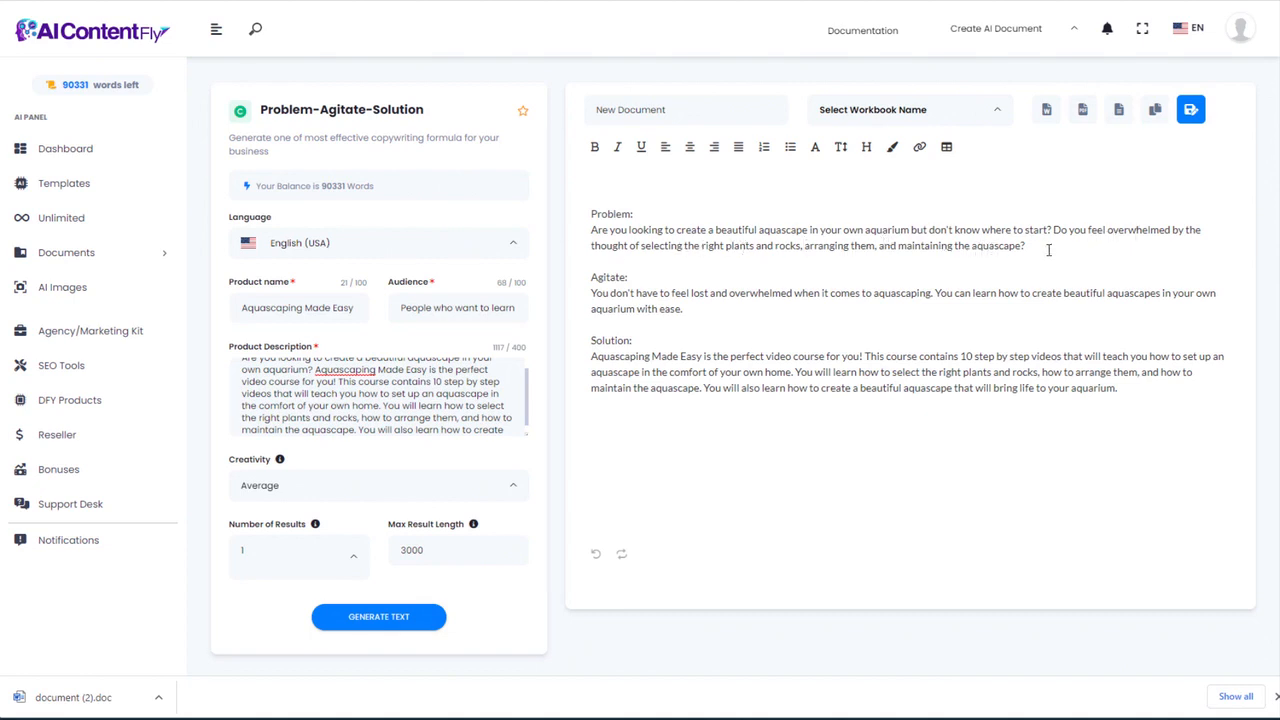
{"action": "left_click_drag", "start_coordinate": [1088, 251], "coordinate": [586, 232]}
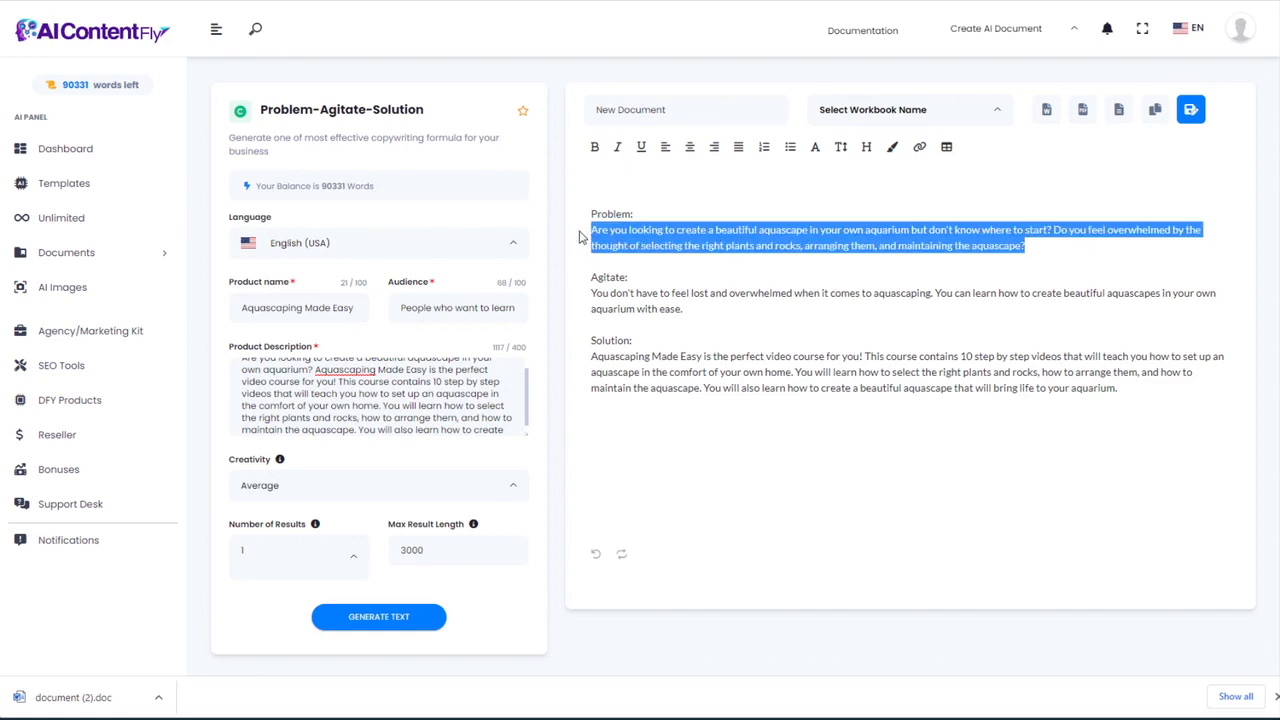
{"action": "left_click", "coordinate": [706, 308]}
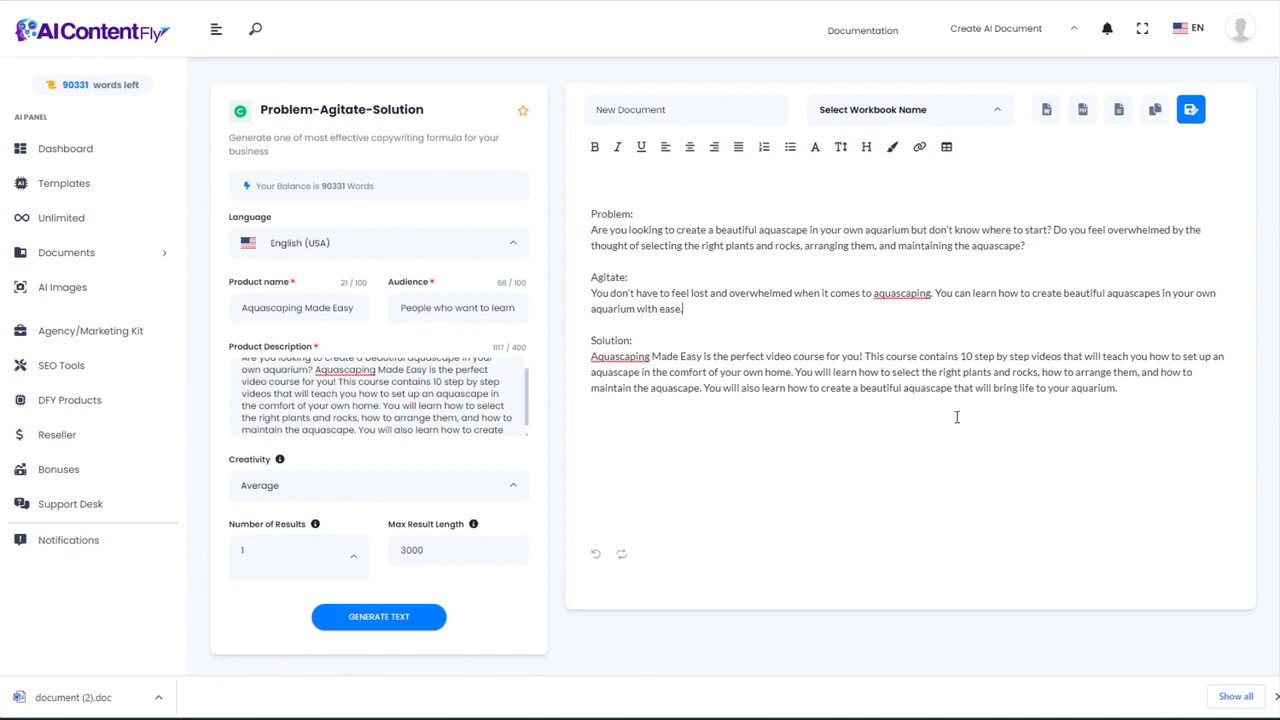
{"action": "scroll", "coordinate": [724, 340], "scroll_direction": "down", "scroll_amount": 1}
{"action": "scroll", "coordinate": [727, 364], "scroll_direction": "up", "scroll_amount": 1}
{"action": "left_click", "coordinate": [18, 1]}
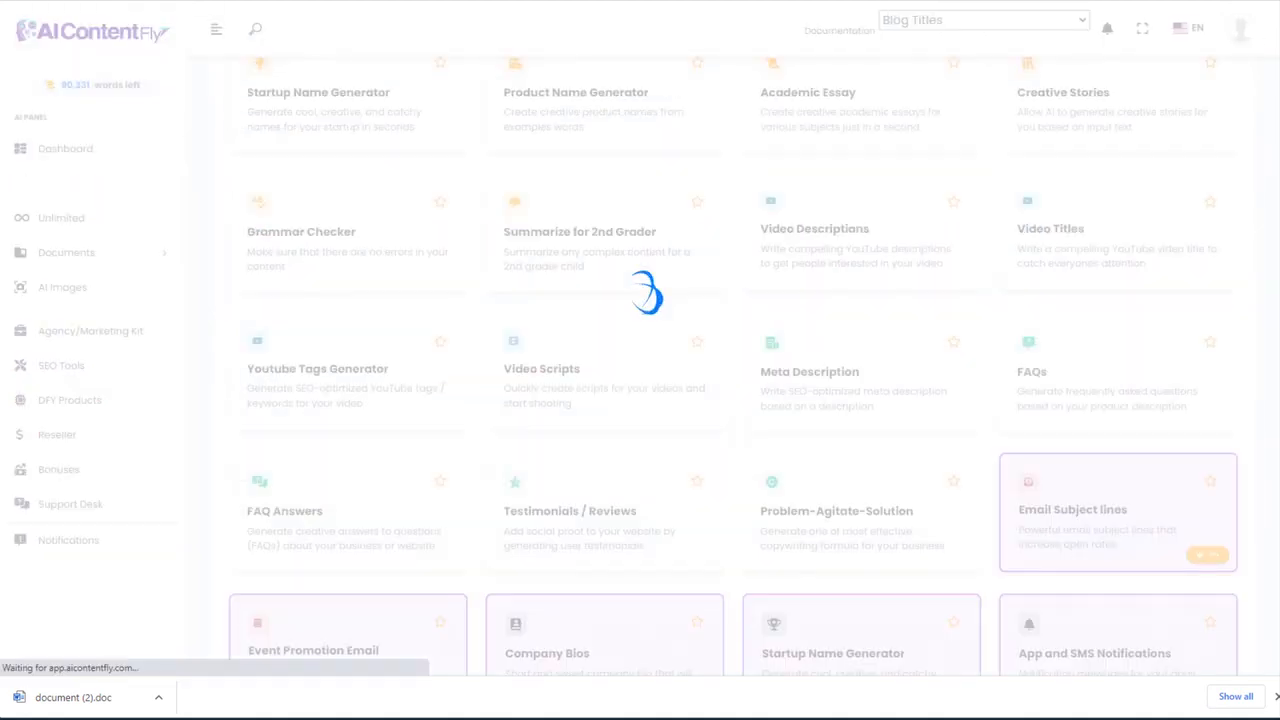
Step: Look through the remaining templates in the list, including the Pro templates down to Startup Idea and Health Suggest
{"action": "scroll", "coordinate": [734, 367], "scroll_direction": "down", "scroll_amount": 5}
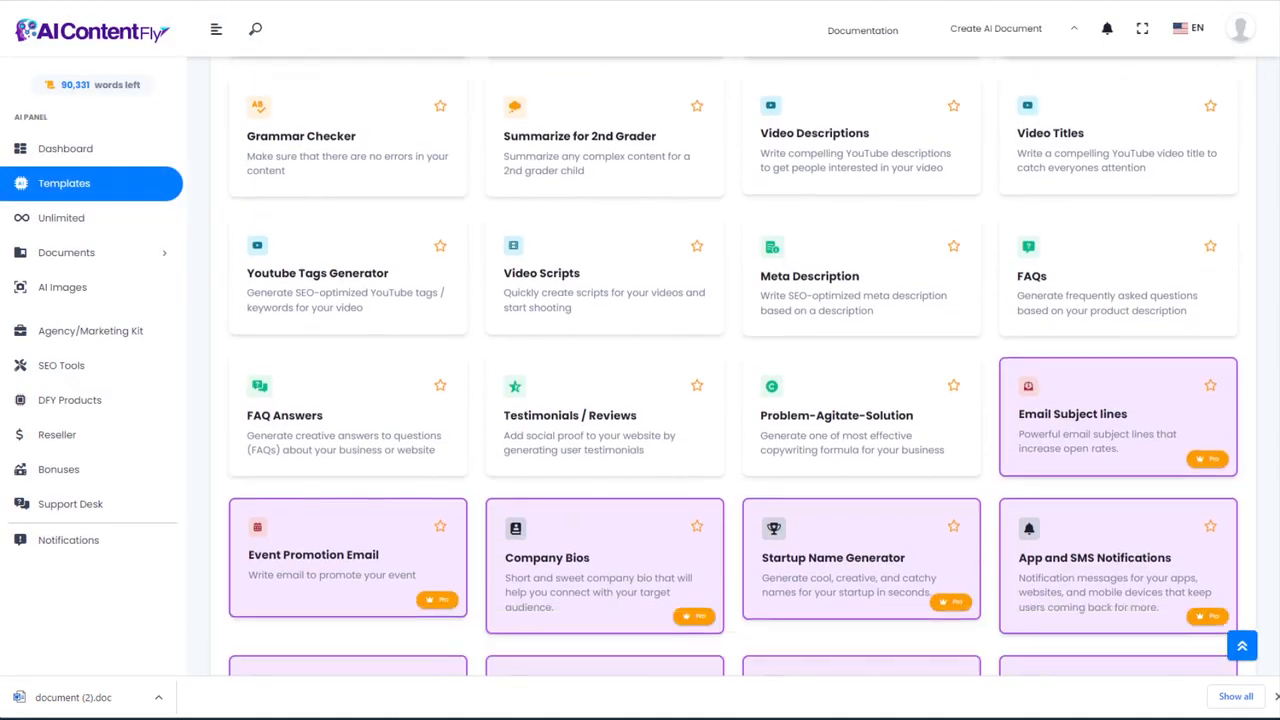
{"action": "scroll", "coordinate": [734, 367], "scroll_direction": "down", "scroll_amount": 5}
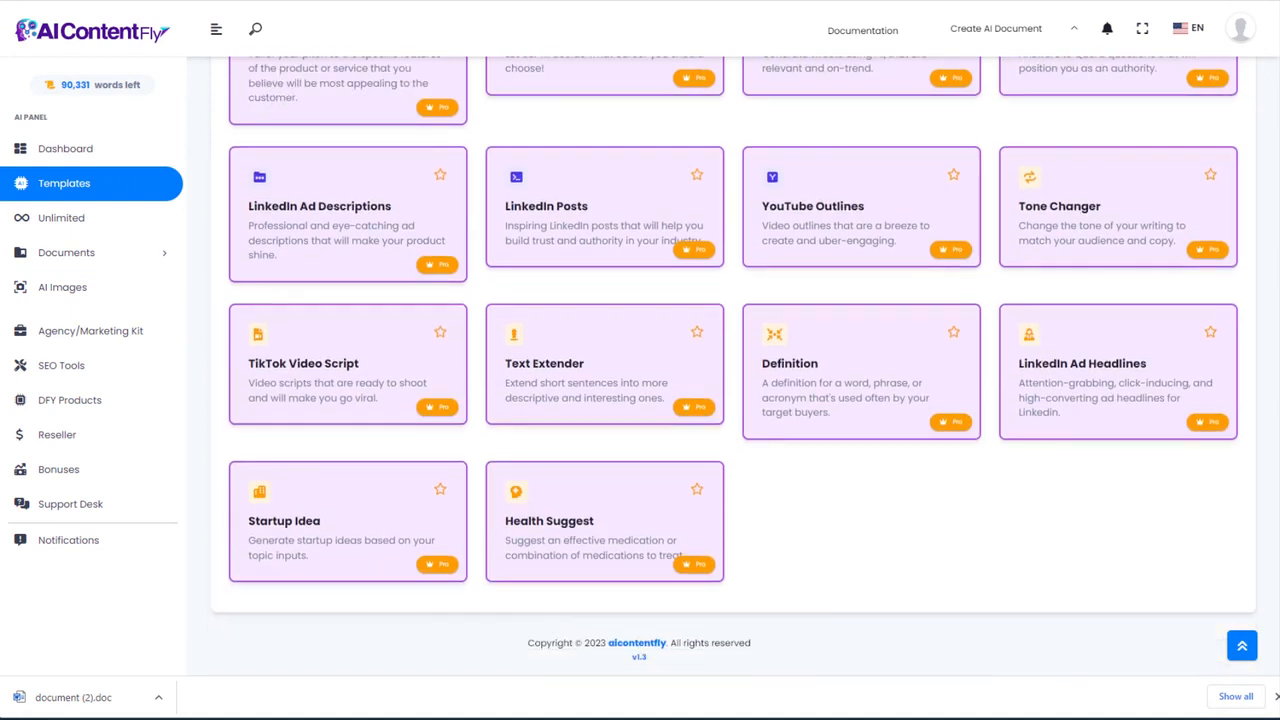
{"action": "scroll", "coordinate": [734, 367], "scroll_direction": "up", "scroll_amount": 8}
{"action": "scroll", "coordinate": [734, 367], "scroll_direction": "up", "scroll_amount": 3}
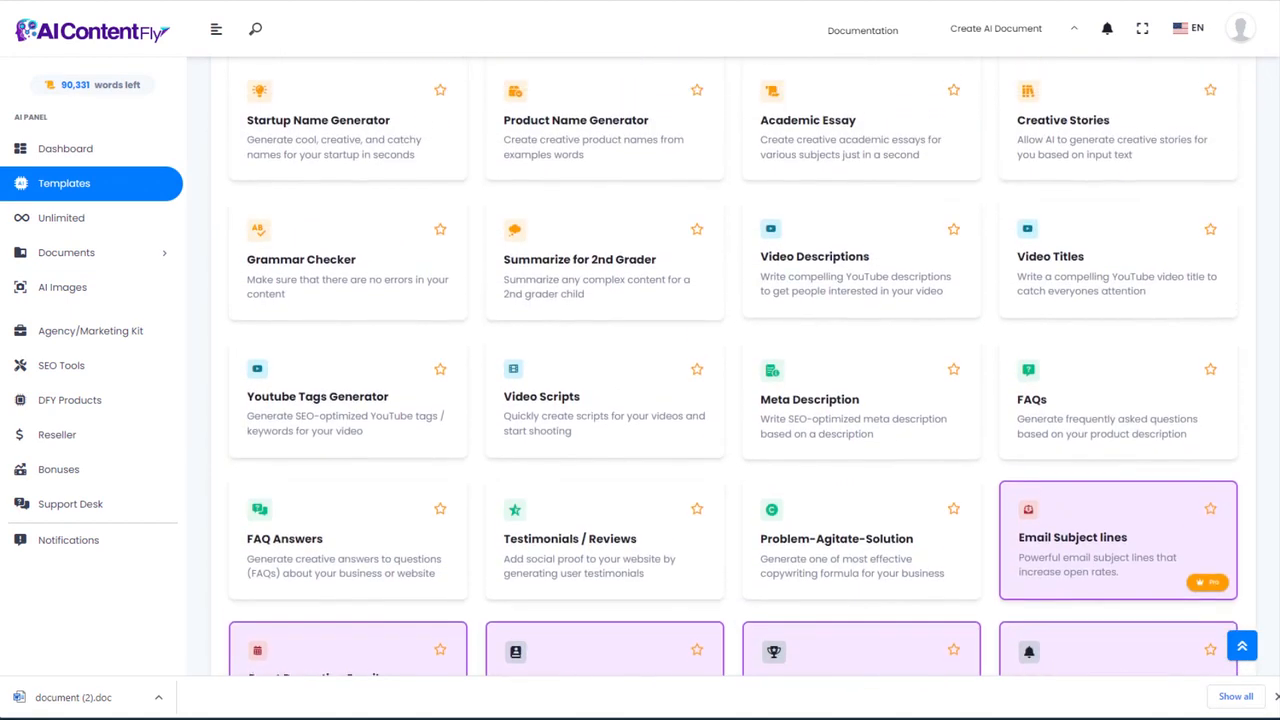
{"action": "scroll", "coordinate": [734, 367], "scroll_direction": "down", "scroll_amount": 1}
{"action": "scroll", "coordinate": [734, 367], "scroll_direction": "up", "scroll_amount": 1}
{"action": "scroll", "coordinate": [734, 367], "scroll_direction": "down", "scroll_amount": 1}
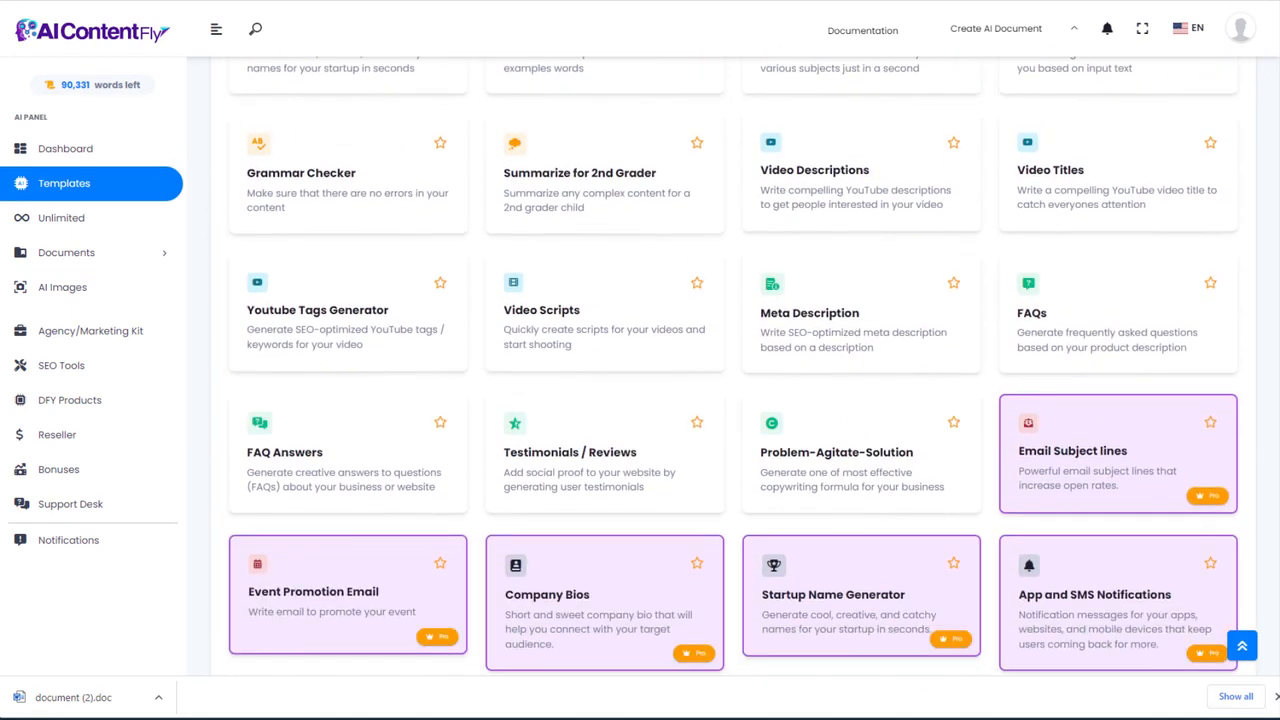
{"action": "scroll", "coordinate": [734, 367], "scroll_direction": "up", "scroll_amount": 1}
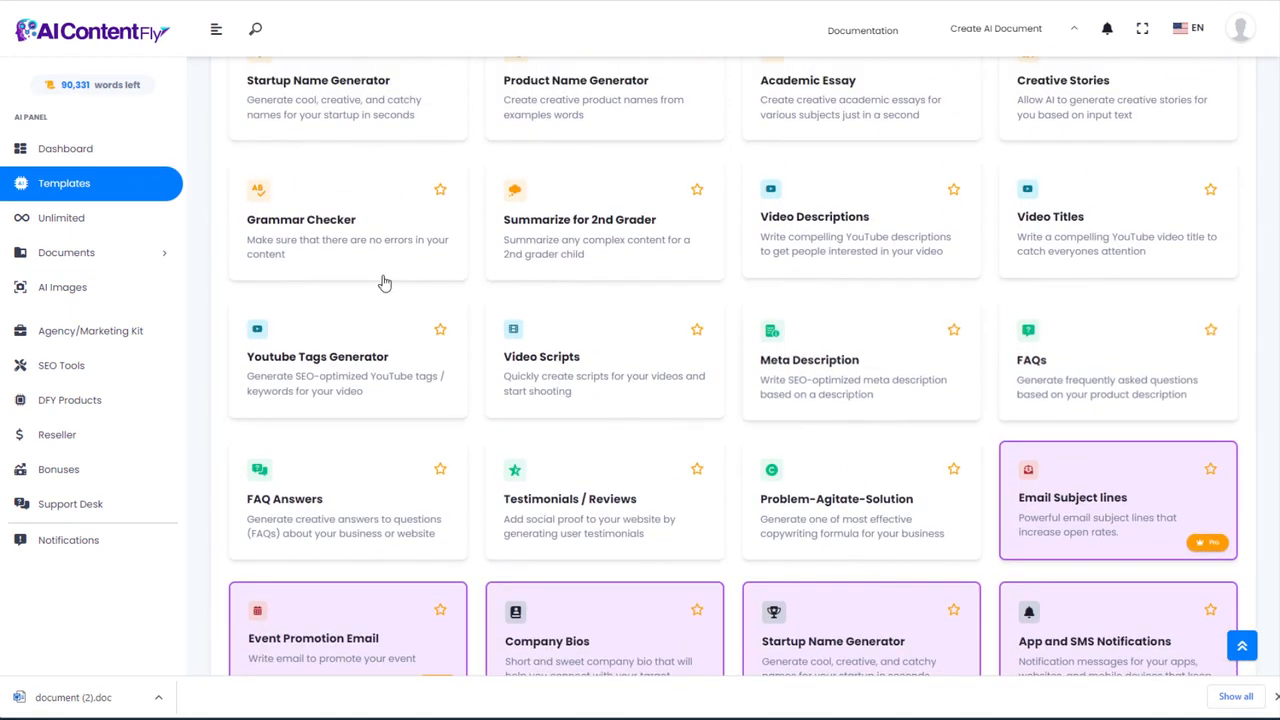
Step: In the AI Image Generator, name the image "aquascape" and describe it as "aquarium with beautiful aquascaping, colorful, extremely detailed, 8k resolution, hyperreaslistic, beautiful aquatic plants, professional photo"
{"action": "left_click", "coordinate": [72, 292]}
{"action": "left_click", "coordinate": [337, 221]}
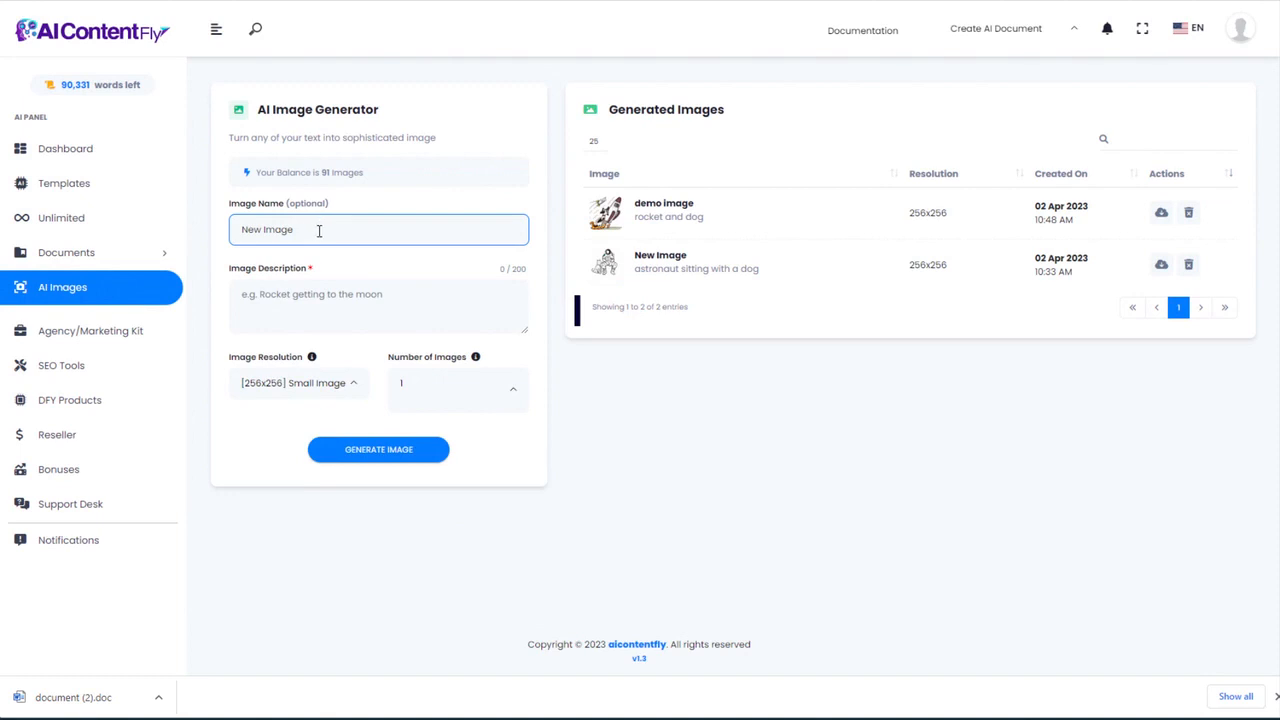
{"action": "key", "text": "ctrl+a"}
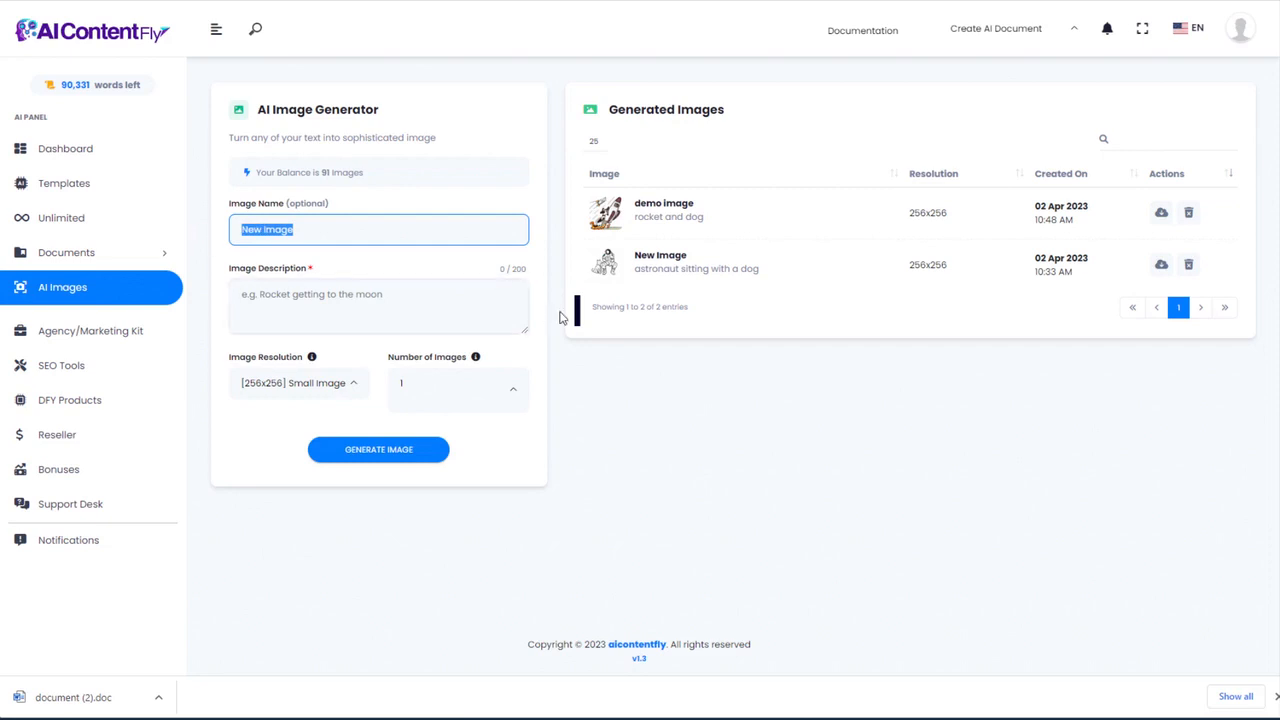
{"action": "type", "text": "aqua"}
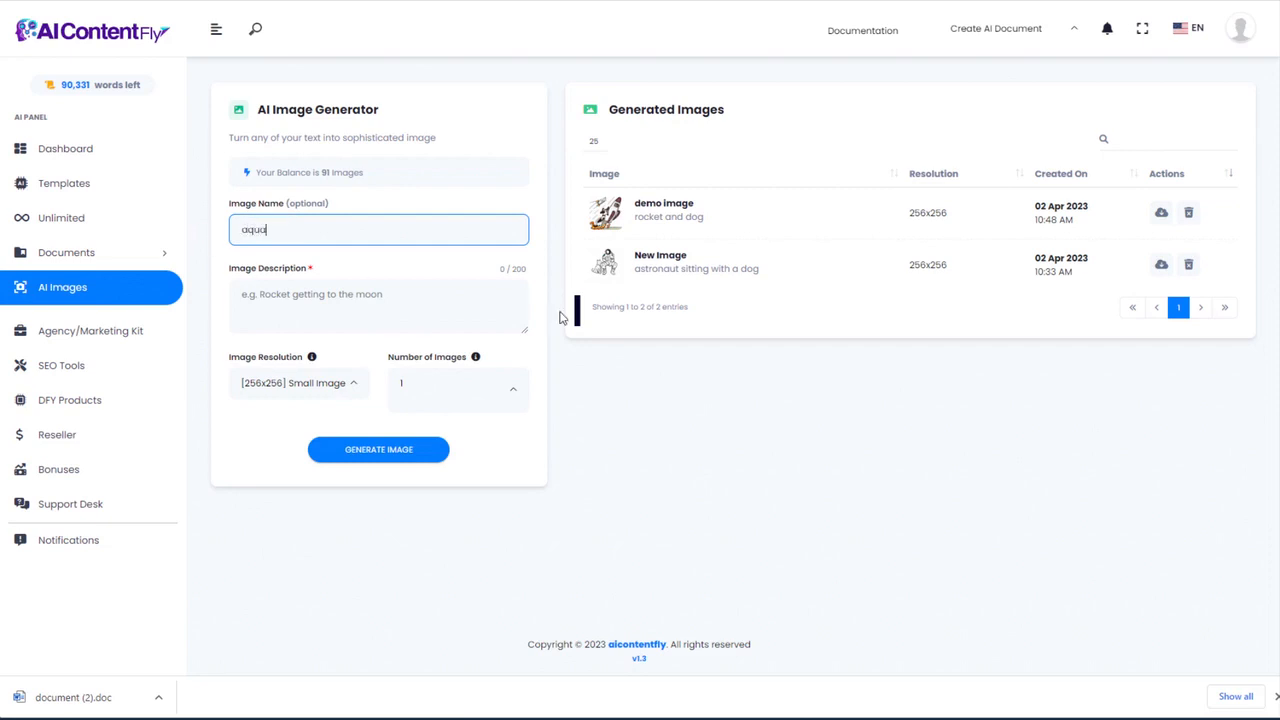
{"action": "type", "text": "scape"}
{"action": "left_click", "coordinate": [287, 306]}
{"action": "type", "text": "aquarium with beautiful aquascaping, colorful, extremely detailed, 8k resolution, hyperrealistic, beautiful aquatic plants, professional photo"}
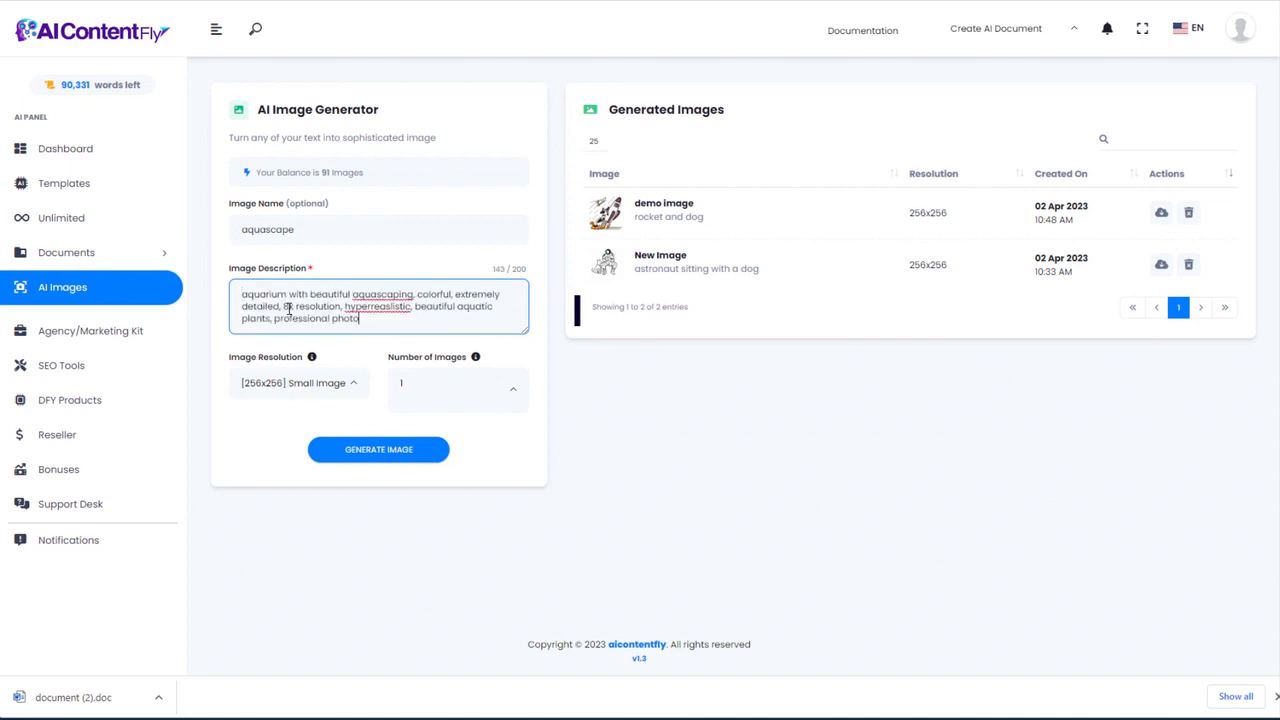
Step: Generate the aquascape image at the [1024x1024] Large Image resolution, then open the result and download it
{"action": "left_click", "coordinate": [323, 389]}
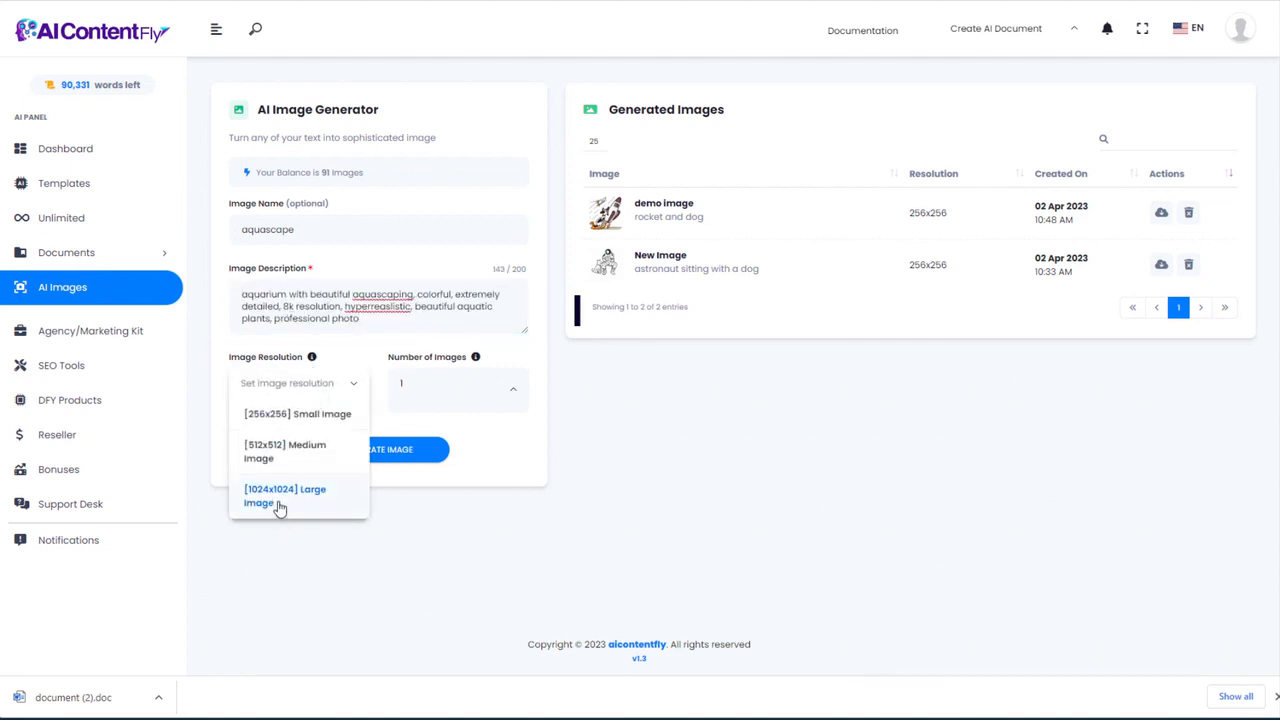
{"action": "left_click", "coordinate": [278, 505]}
{"action": "left_click", "coordinate": [378, 452]}
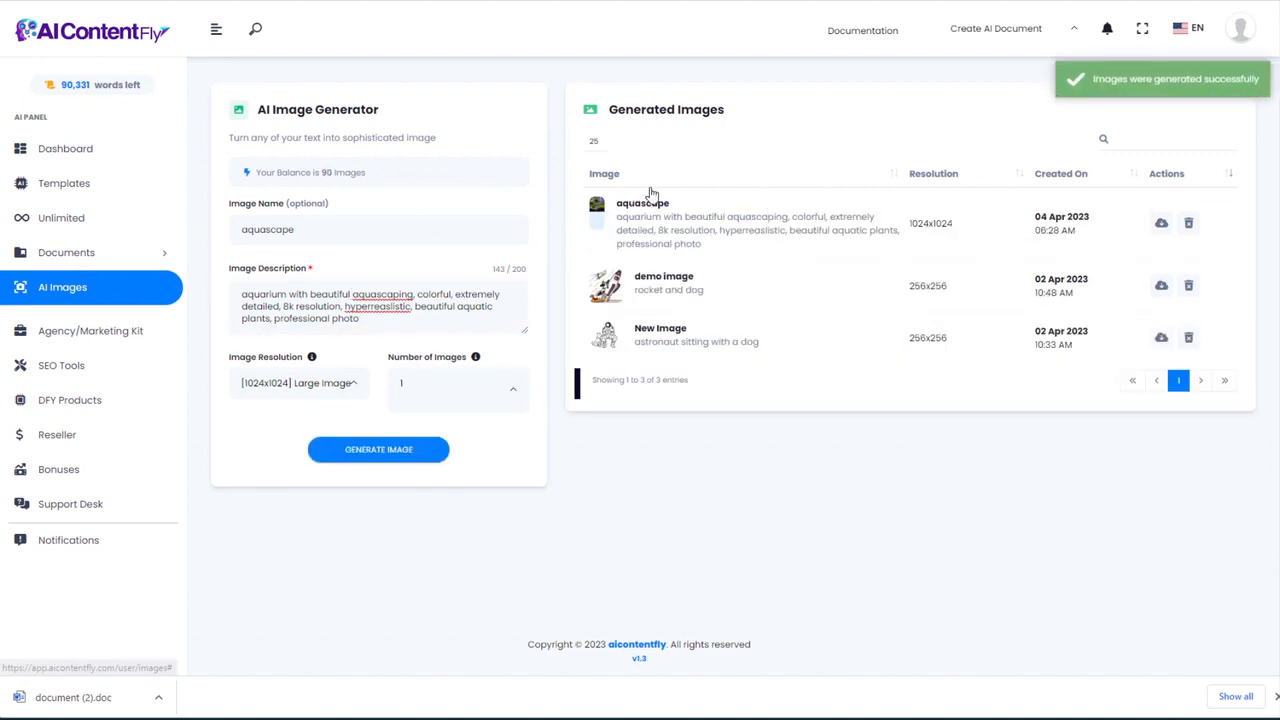
{"action": "left_click", "coordinate": [645, 204]}
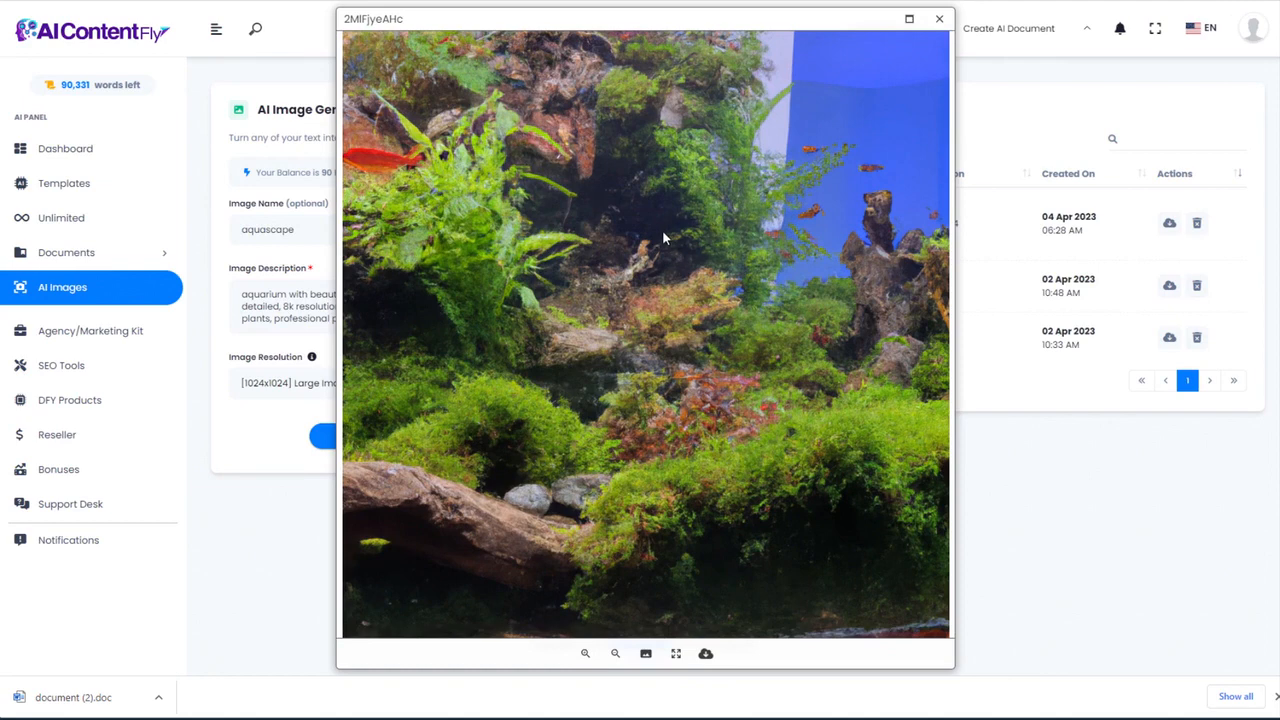
{"action": "left_click", "coordinate": [705, 652]}
{"action": "left_click", "coordinate": [939, 18]}
Step: Generate and download an image described as "aquarium with beautiful aquascaping, colorful, extremely detailed, 8k resolution, beautiful aquatic plants, watercolor style painting"
{"action": "left_click", "coordinate": [388, 313]}
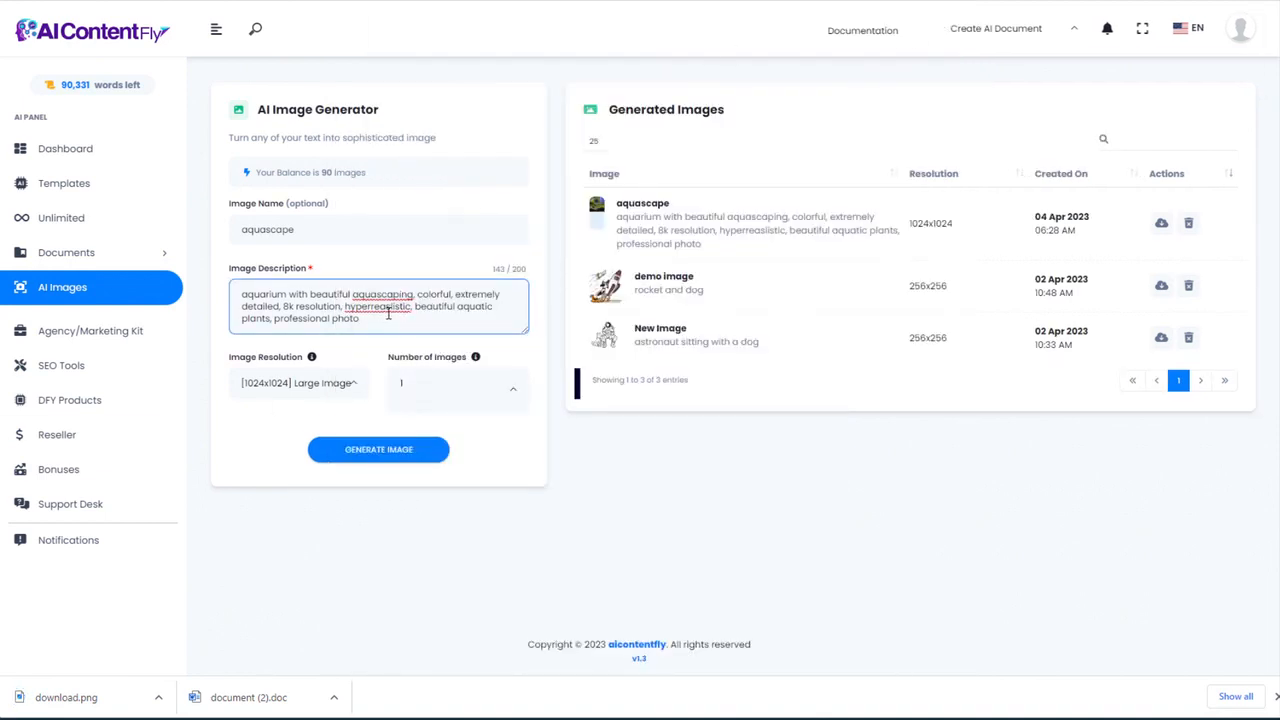
{"action": "key", "text": "ctrl+a"}
{"action": "key", "text": "ctrl+v"}
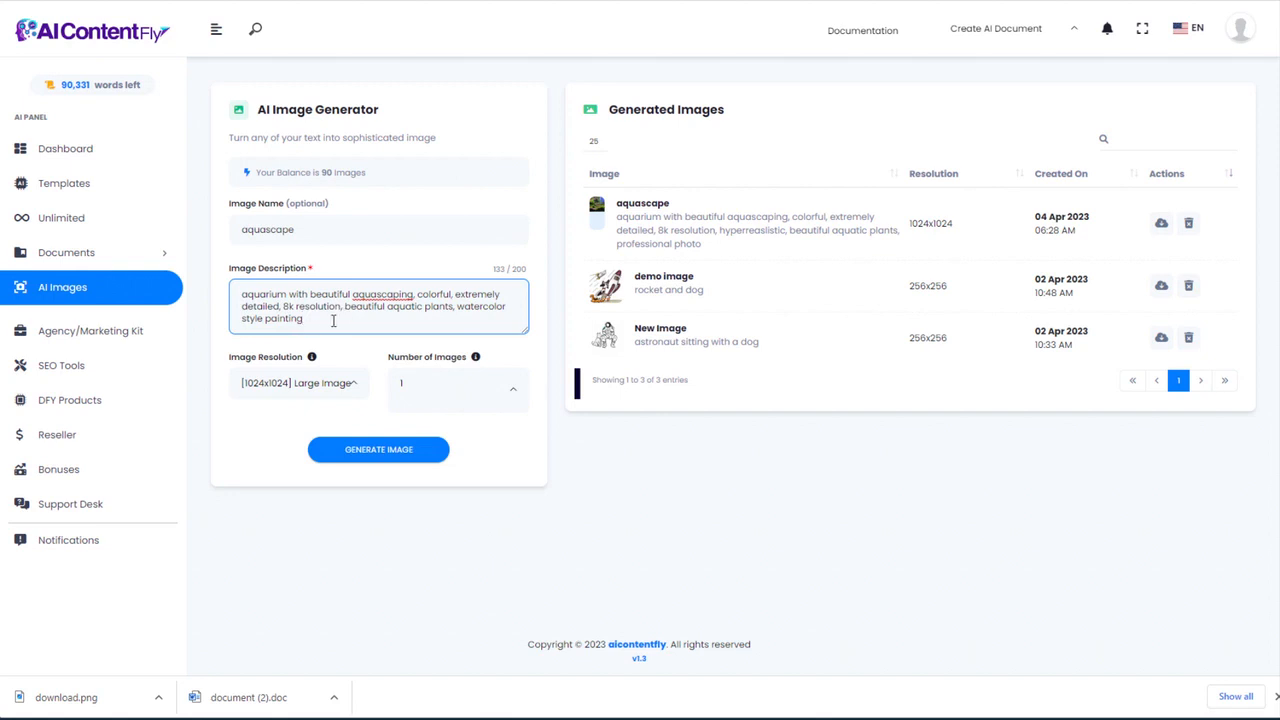
{"action": "left_click", "coordinate": [380, 452]}
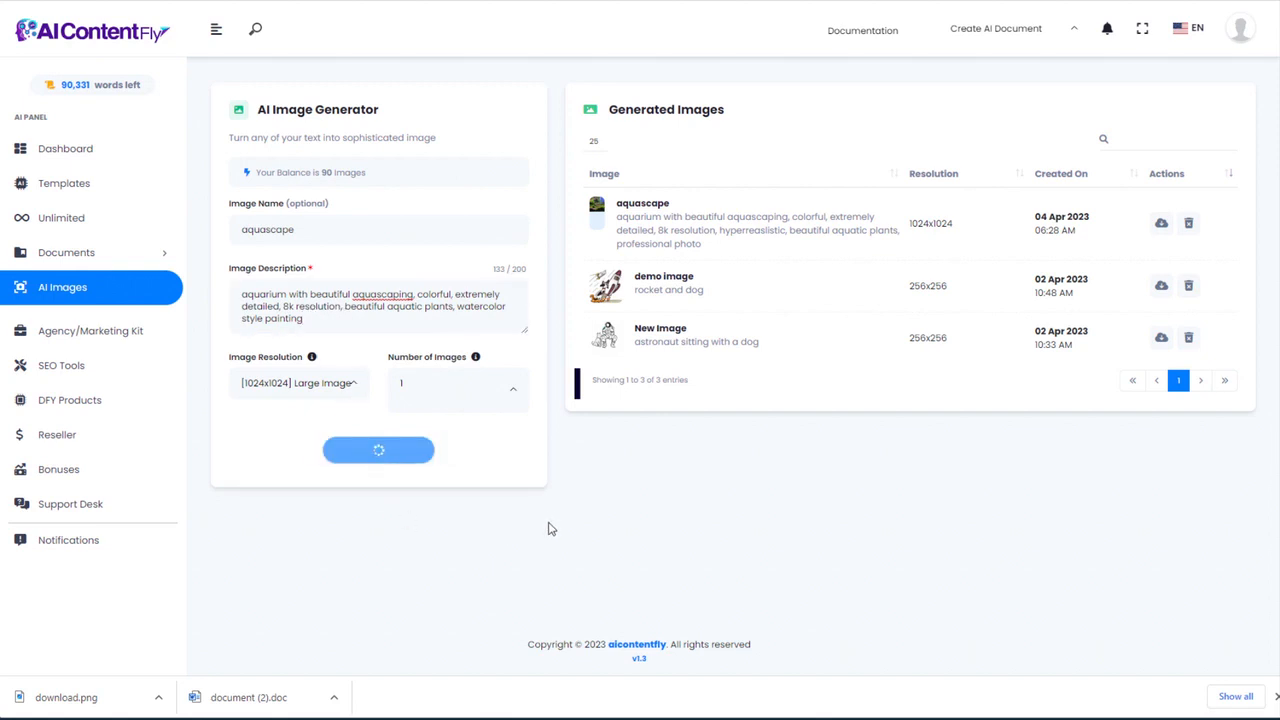
{"action": "left_click", "coordinate": [648, 205]}
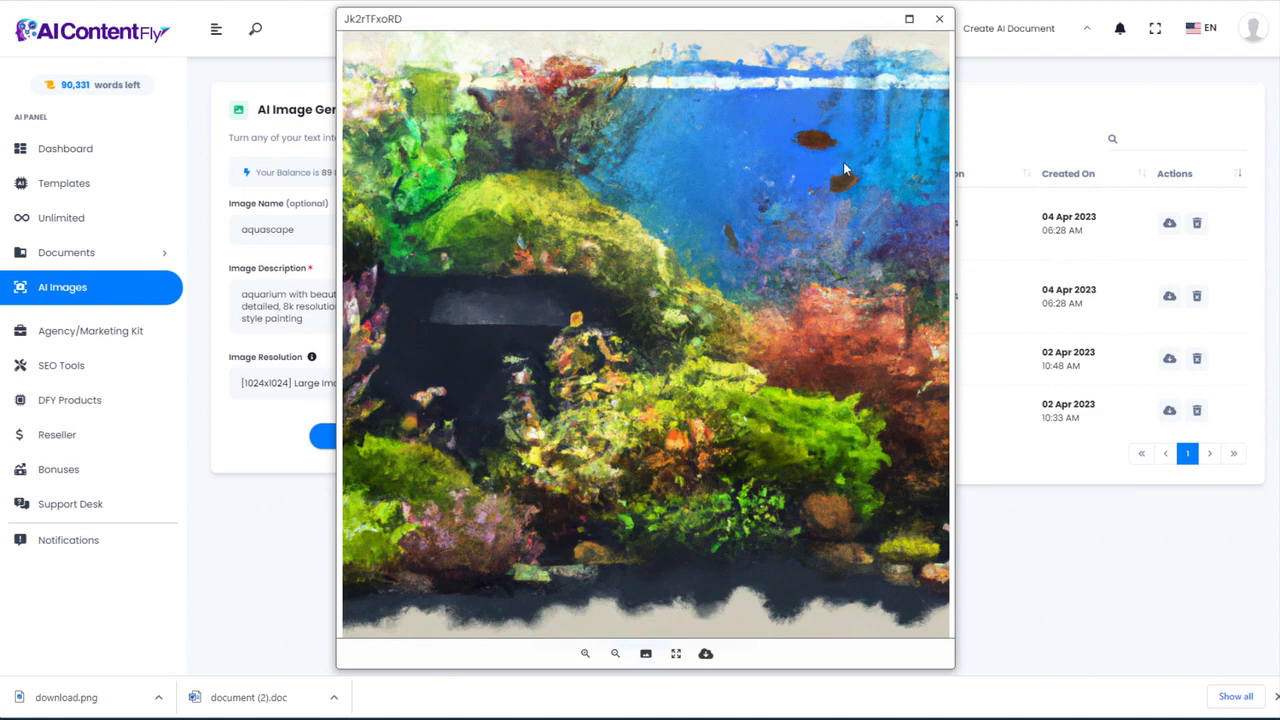
{"action": "left_click", "coordinate": [705, 653]}
{"action": "left_click", "coordinate": [937, 21]}
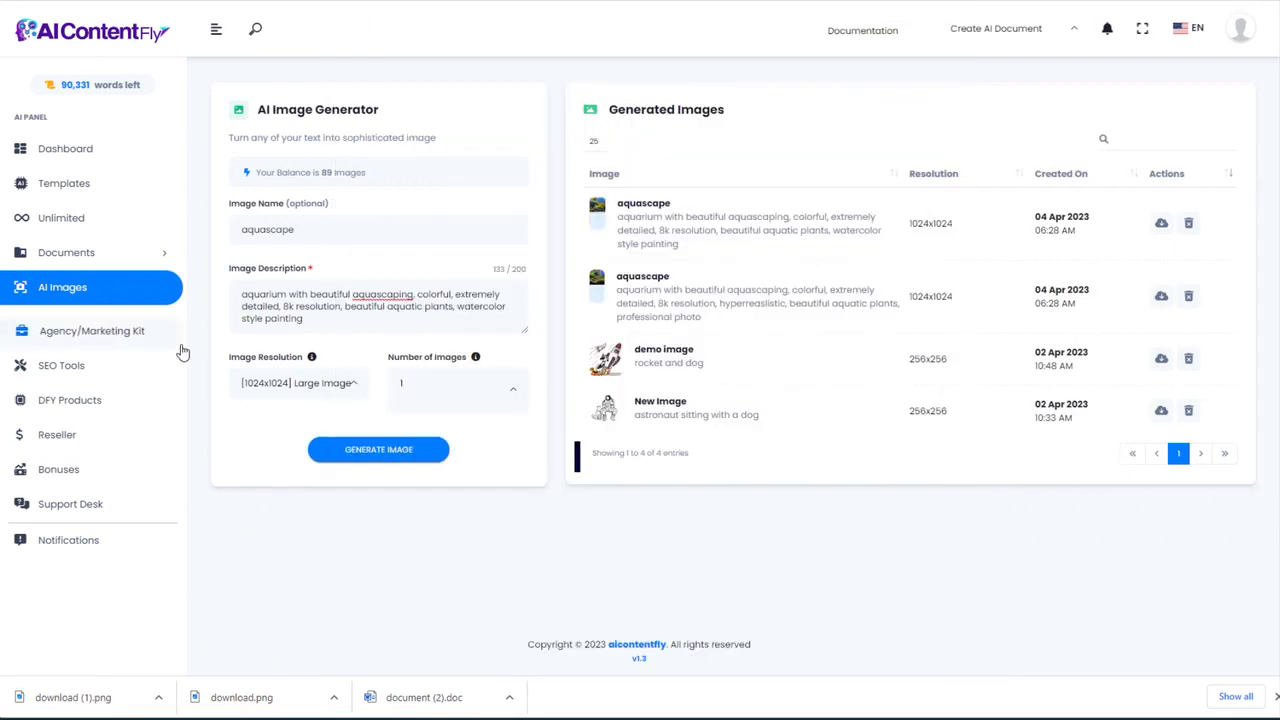
Step: Generate and download an image described as "aquarium with beautiful aquascaping, colorful, 8k resolution, beautiful aquatic plants, in the style of monet impressionist oil painting"
{"action": "left_click_drag", "start_coordinate": [305, 319], "coordinate": [241, 294]}
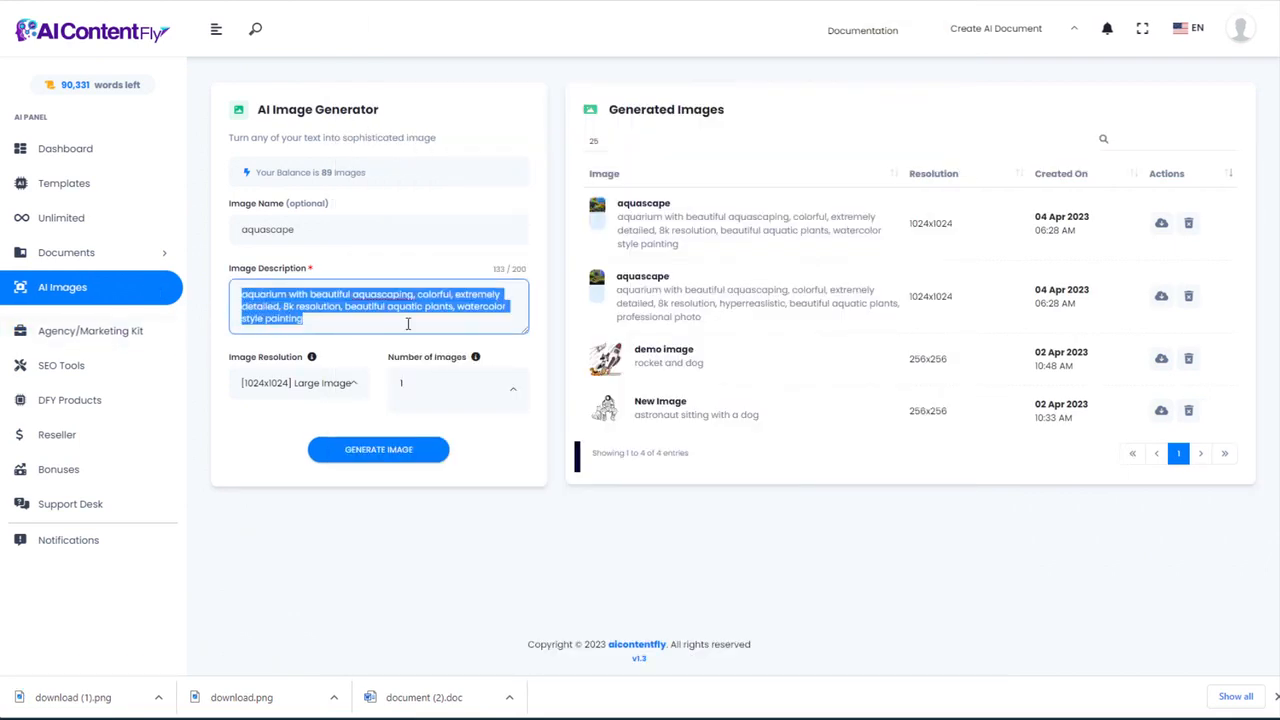
{"action": "key", "text": "ctrl+v"}
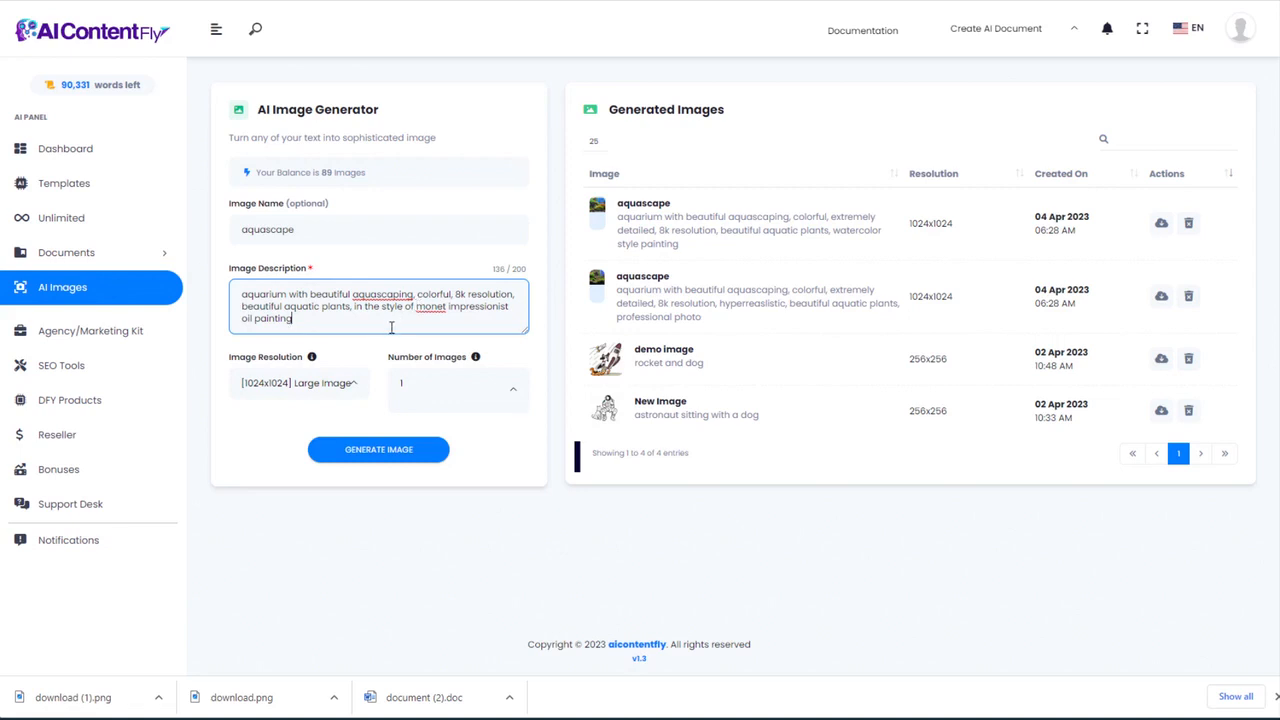
{"action": "left_click", "coordinate": [376, 451]}
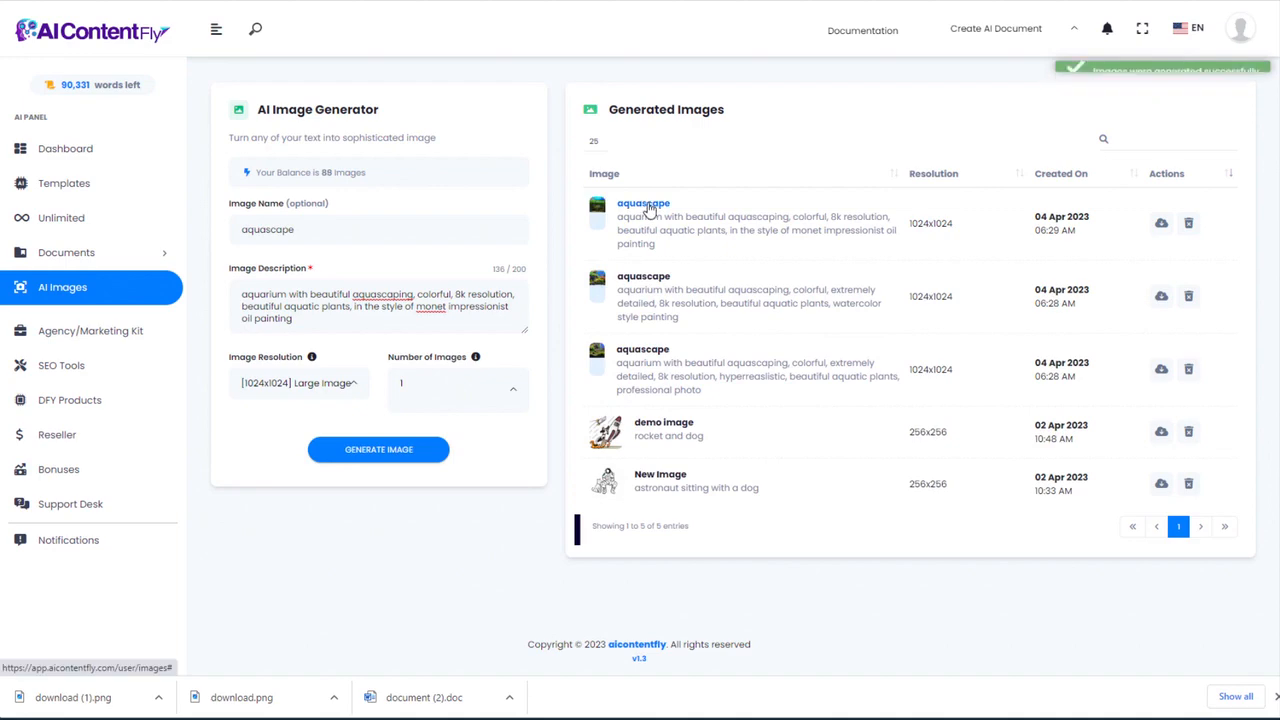
{"action": "left_click", "coordinate": [649, 208]}
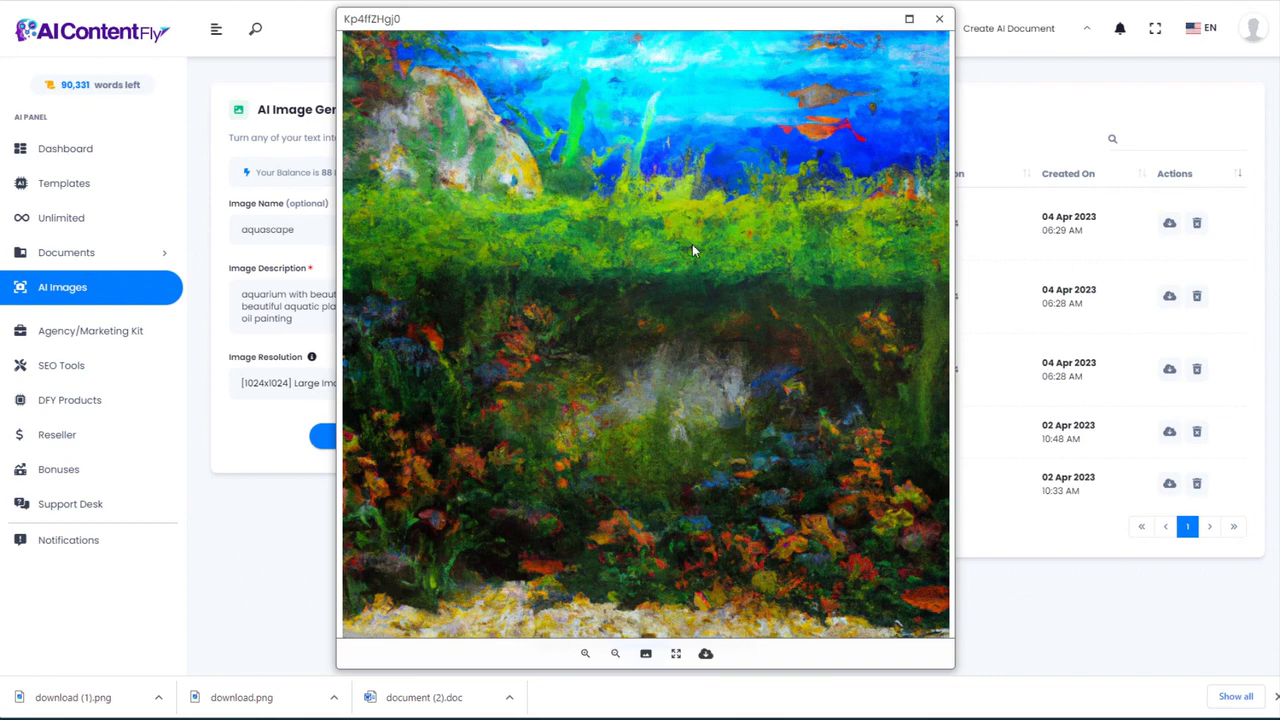
{"action": "left_click", "coordinate": [705, 653]}
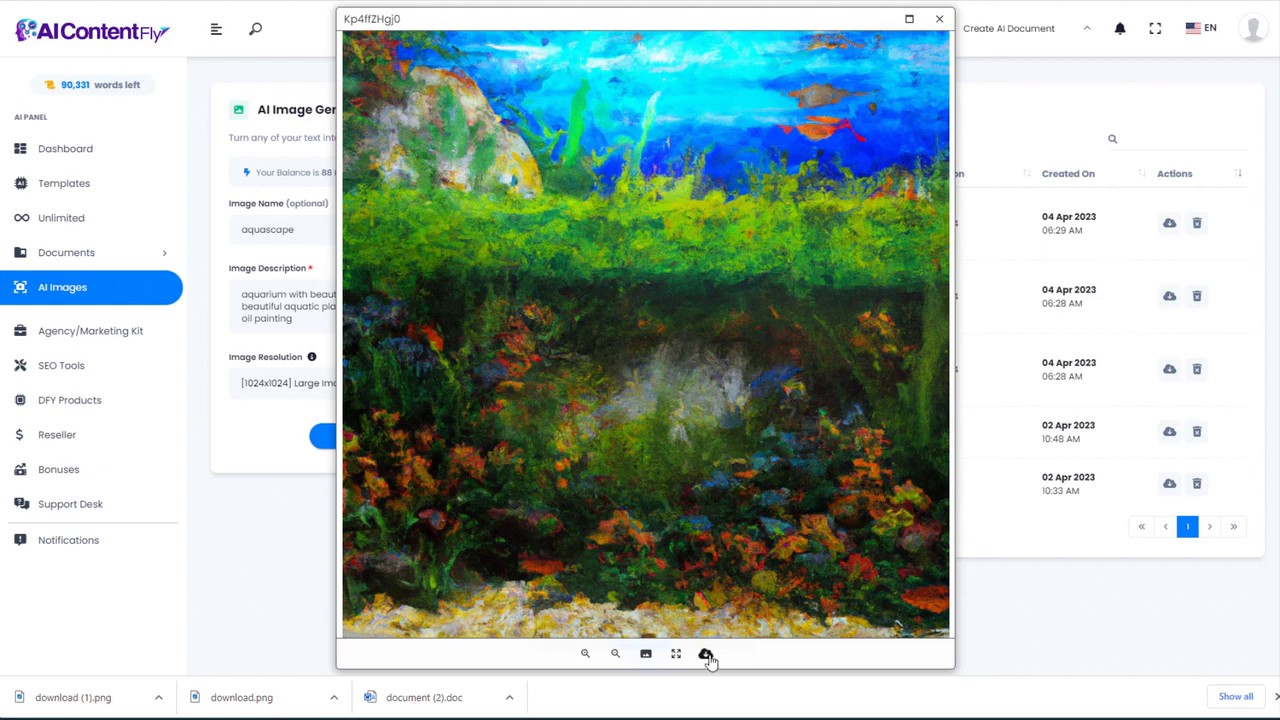
{"action": "left_click", "coordinate": [939, 19]}
Step: Generate and download an image described as "children's book illustration of a happy crab living in an aquarium, with aquascape plants in aquarium, colorful, painting style"
{"action": "left_click_drag", "start_coordinate": [293, 318], "coordinate": [202, 280]}
{"action": "type", "text": "children's book illustration of a happy crab living in an aquarium, with aquascape plants in aquarium, colorful, painting style"}
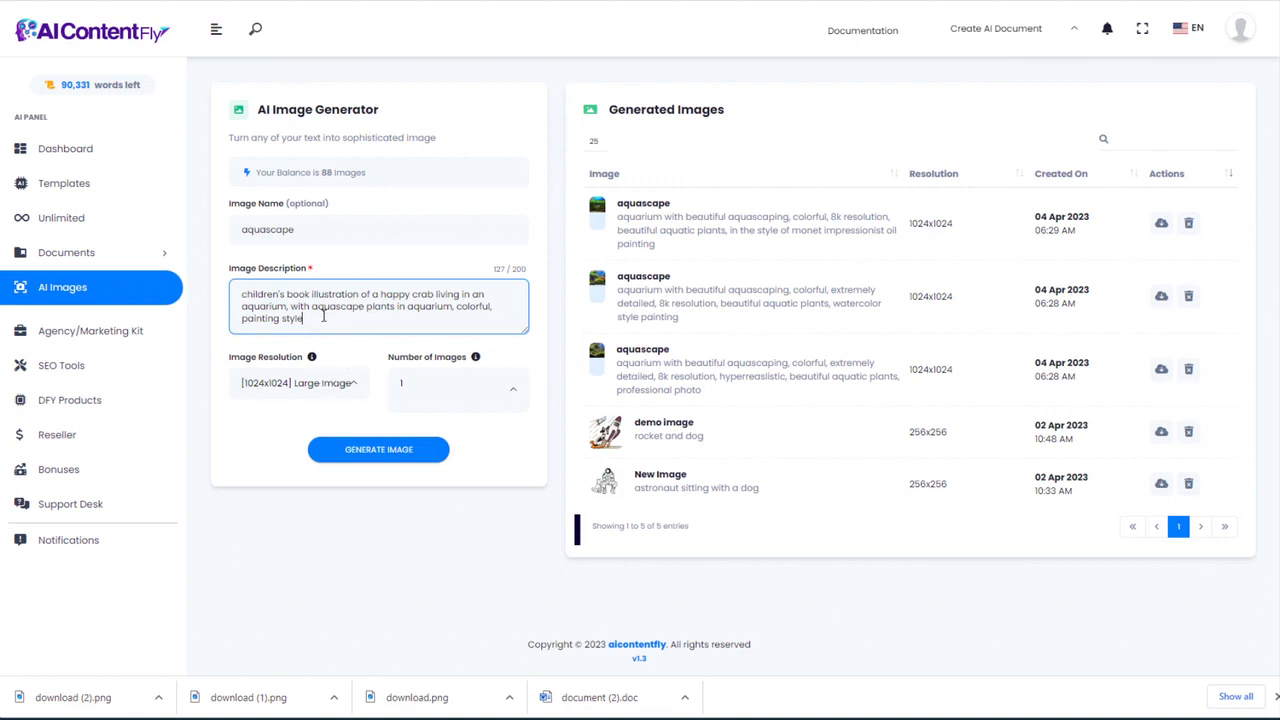
{"action": "left_click", "coordinate": [383, 452]}
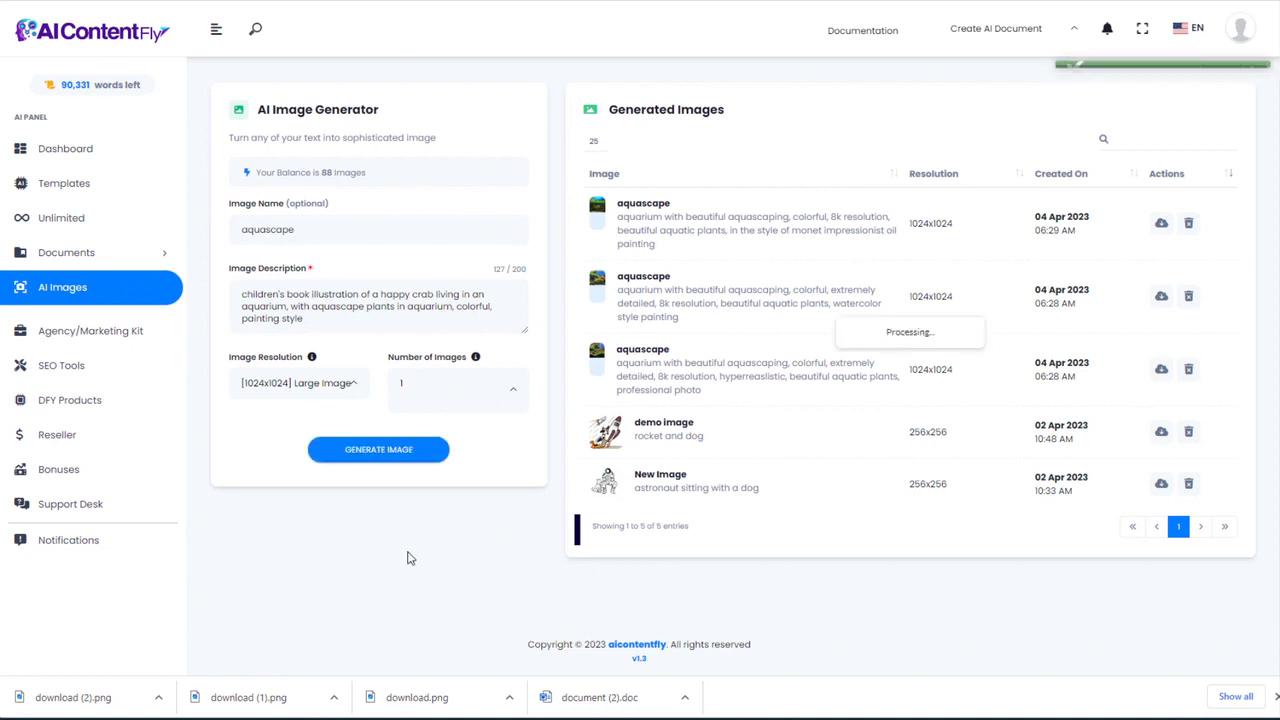
{"action": "left_click", "coordinate": [523, 312]}
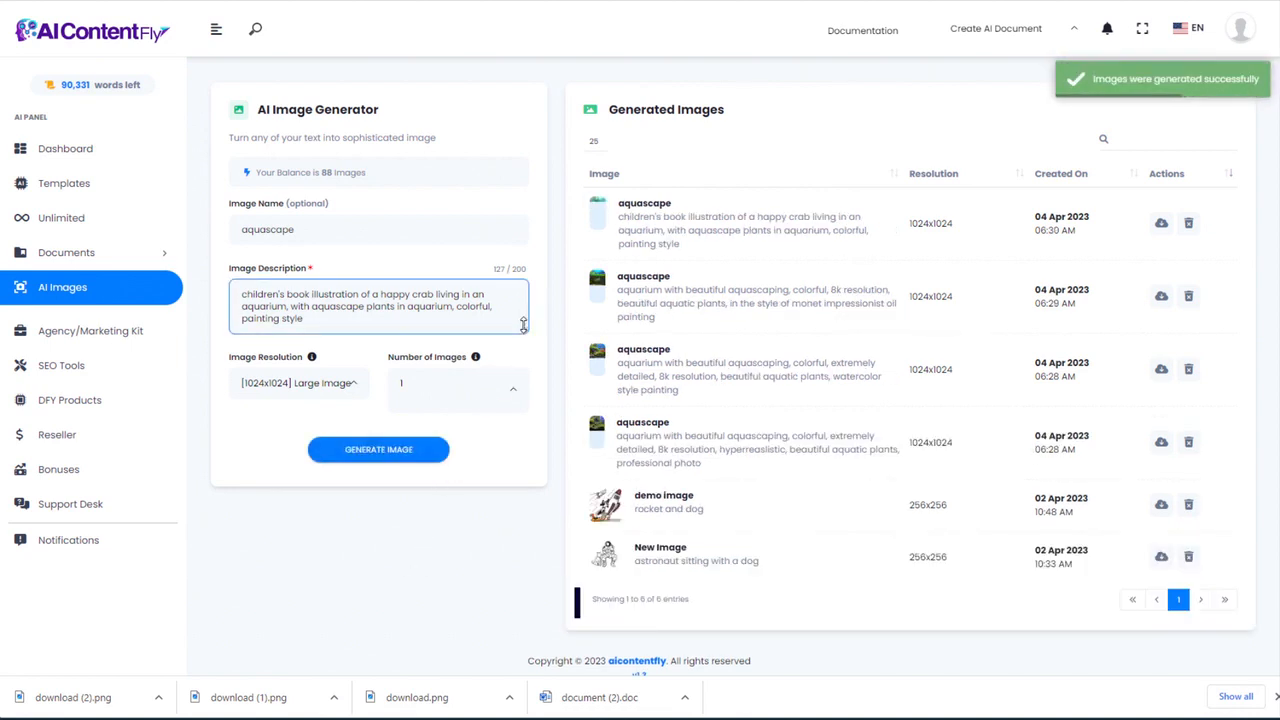
{"action": "left_click", "coordinate": [655, 206]}
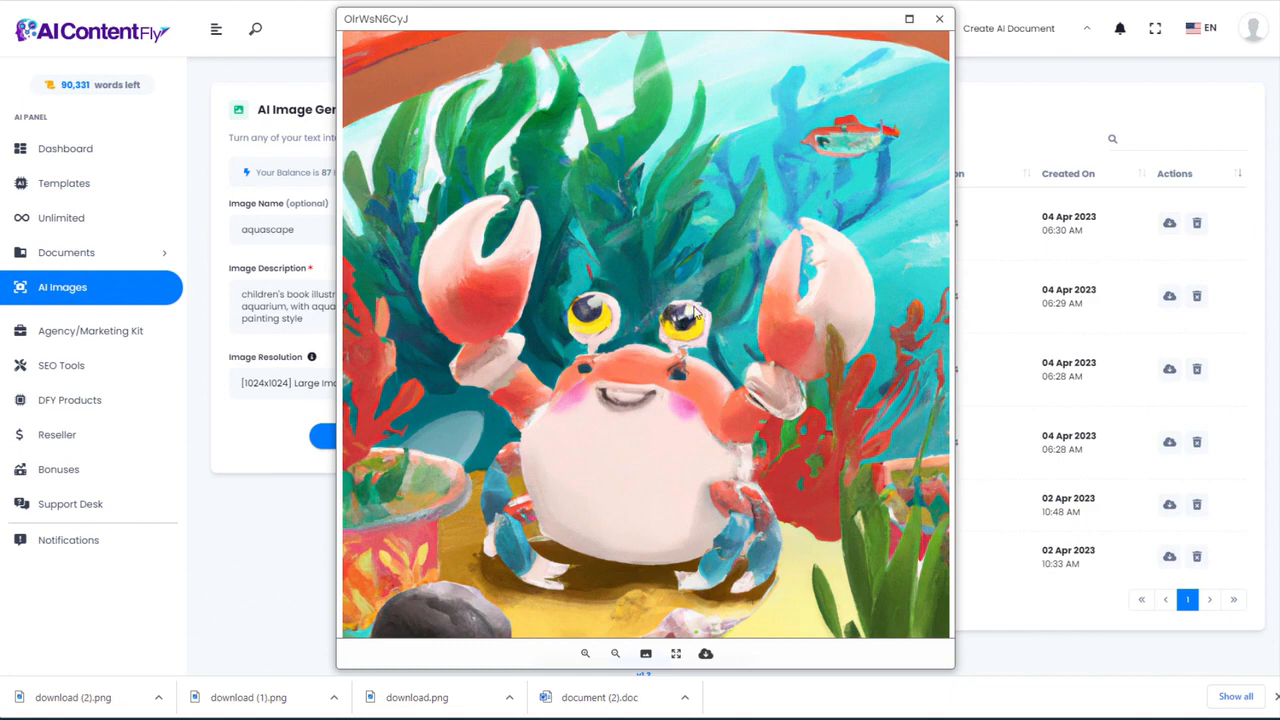
{"action": "left_click", "coordinate": [705, 653]}
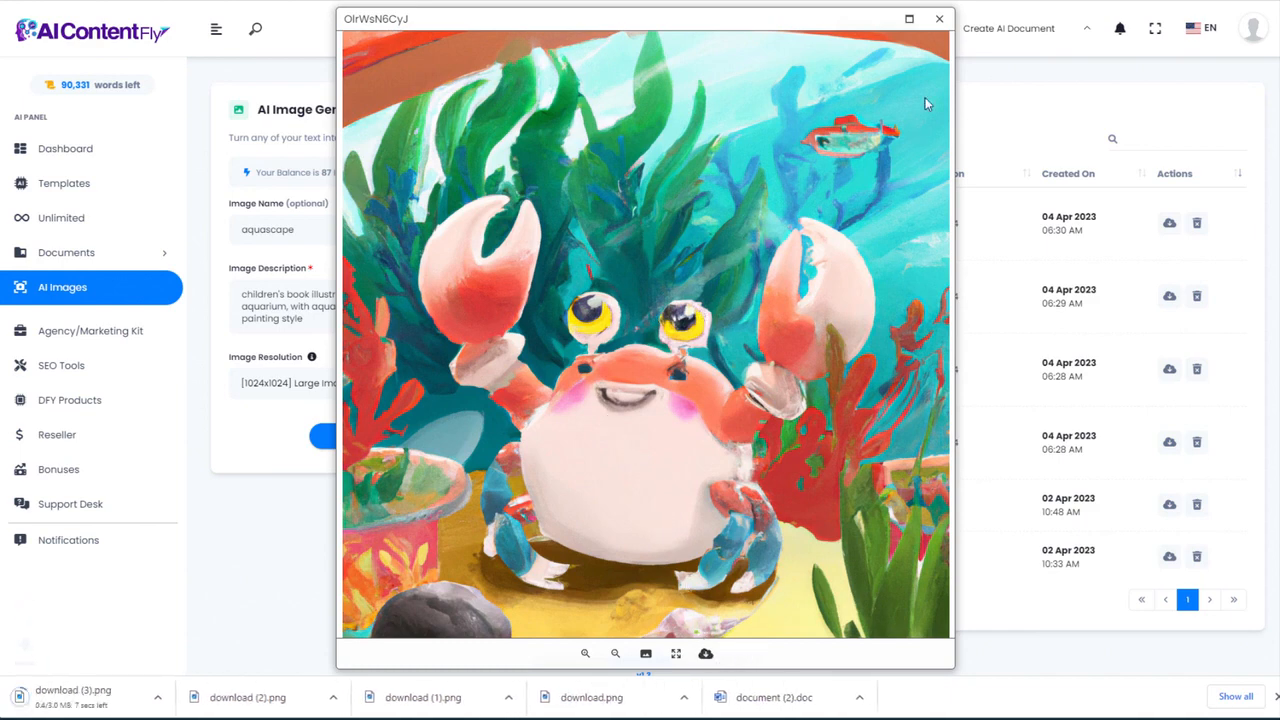
{"action": "left_click", "coordinate": [939, 18]}
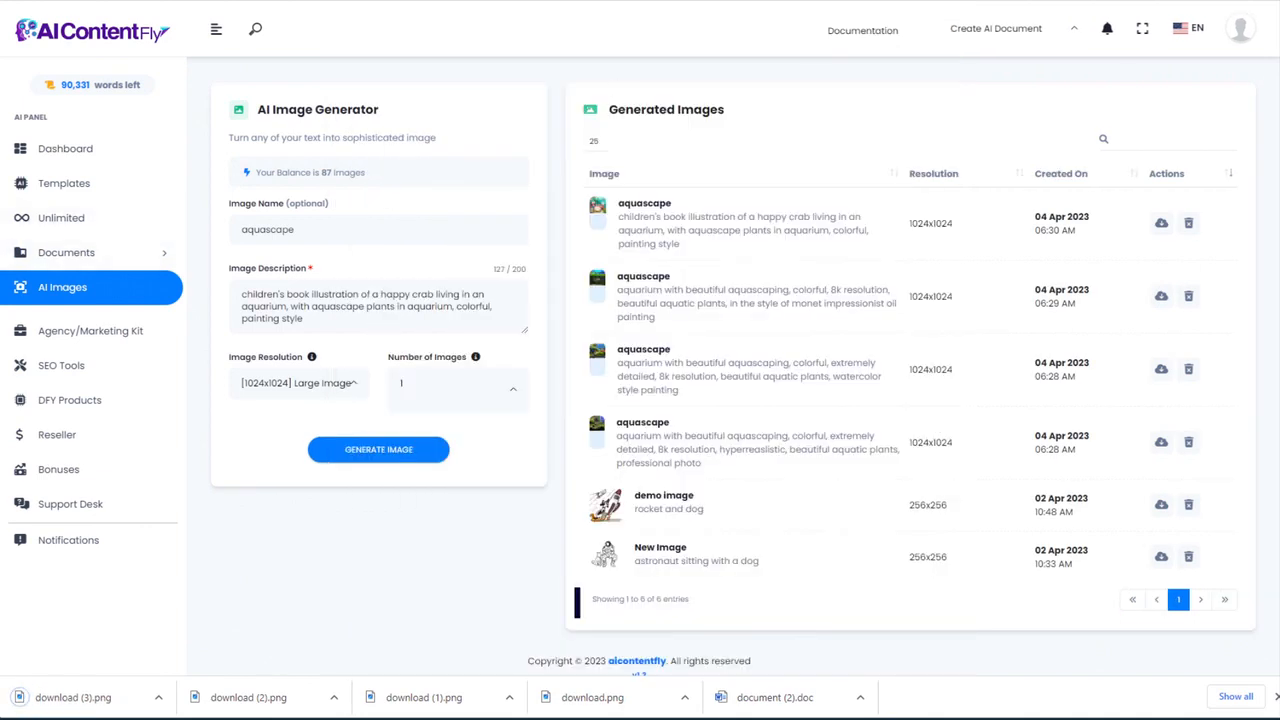
Step: Generate and download an image described as "children's book illustration of a happy crab tap dancing on a kitchen counter, colorful, painting style"
{"action": "left_click", "coordinate": [343, 318]}
{"action": "key", "text": "ctrl+a"}
{"action": "type", "text": "children's book illustration of a happy crab tap dancing on a kitchen counter, colorful, painting style"}
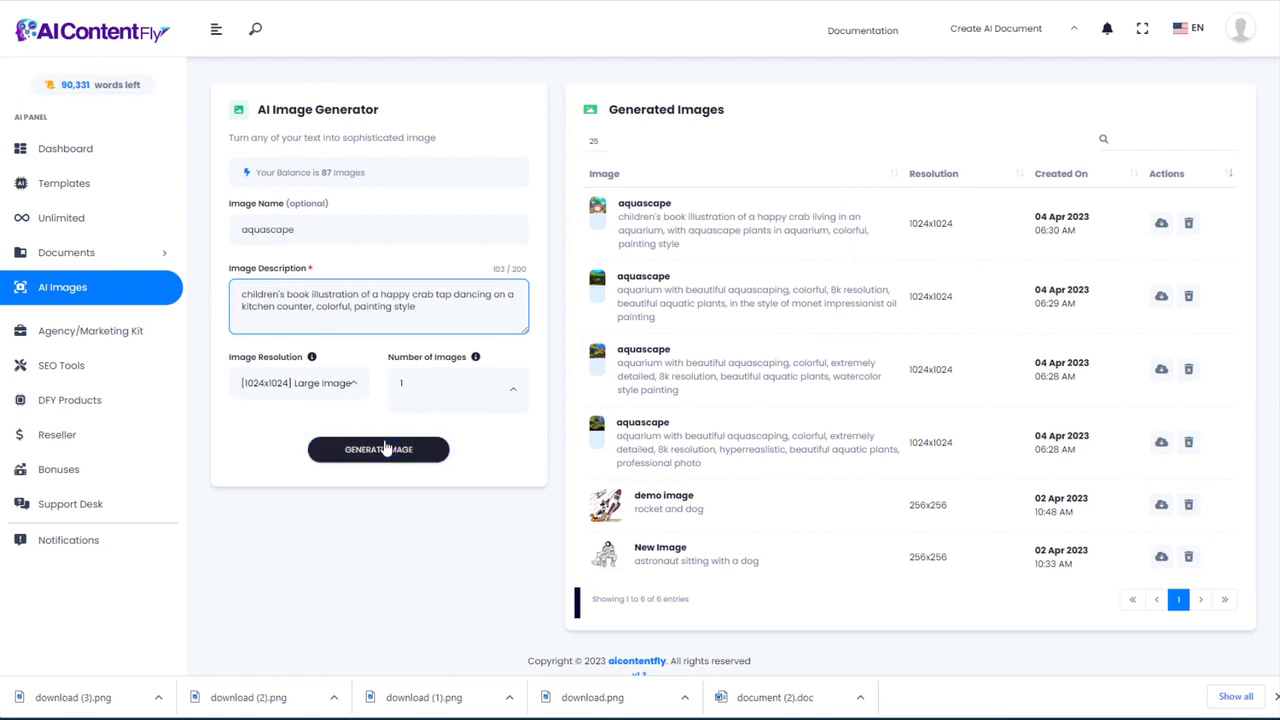
{"action": "left_click", "coordinate": [378, 450]}
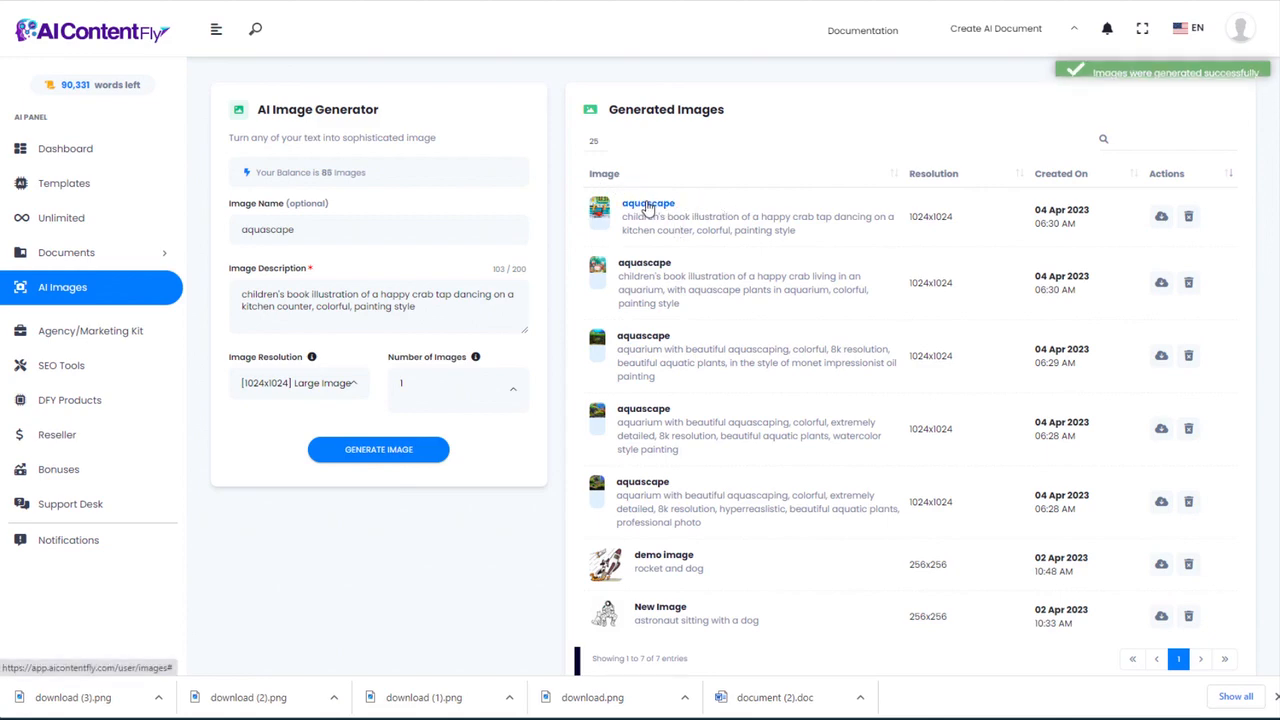
{"action": "left_click", "coordinate": [647, 205]}
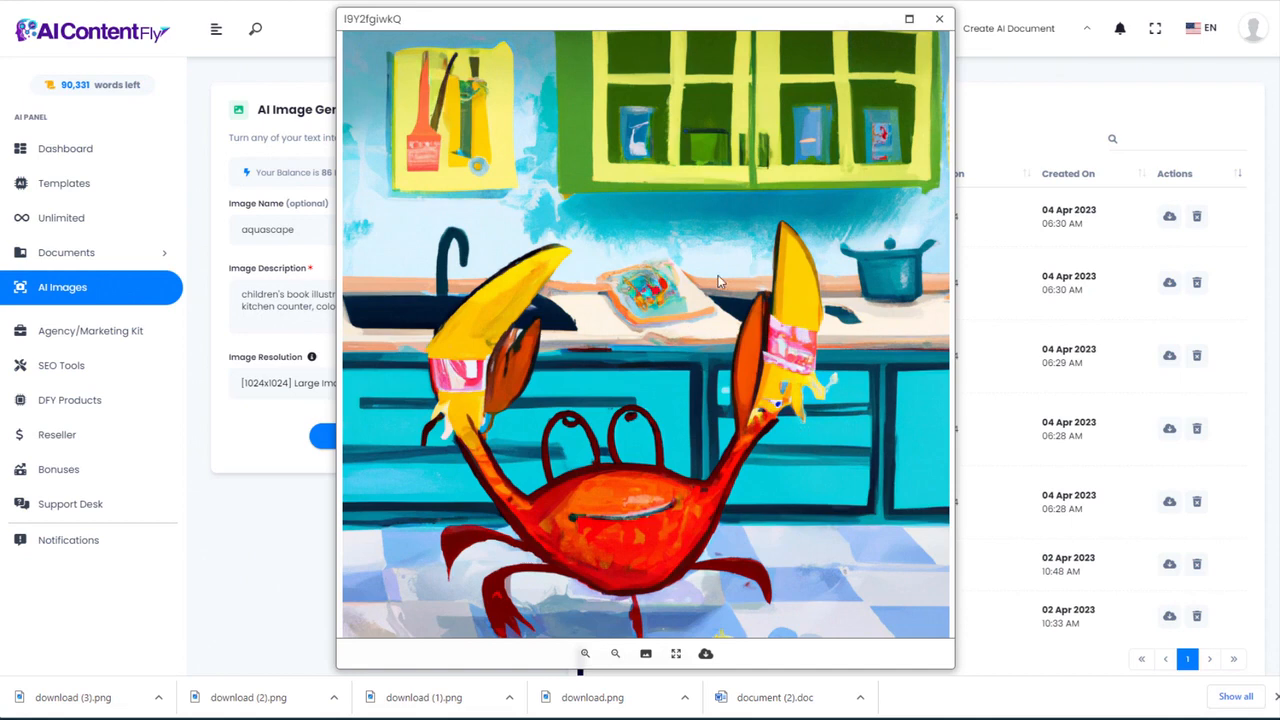
{"action": "right_click", "coordinate": [716, 308]}
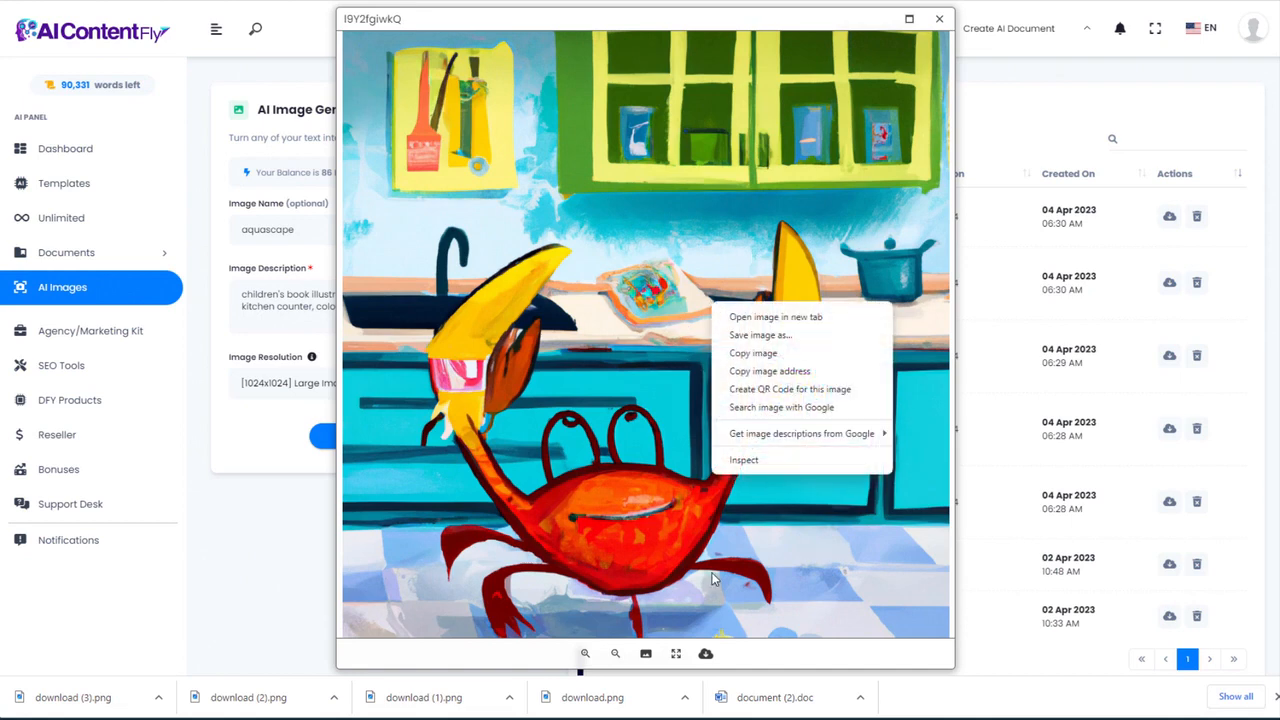
{"action": "left_click", "coordinate": [717, 612]}
{"action": "left_click", "coordinate": [705, 652]}
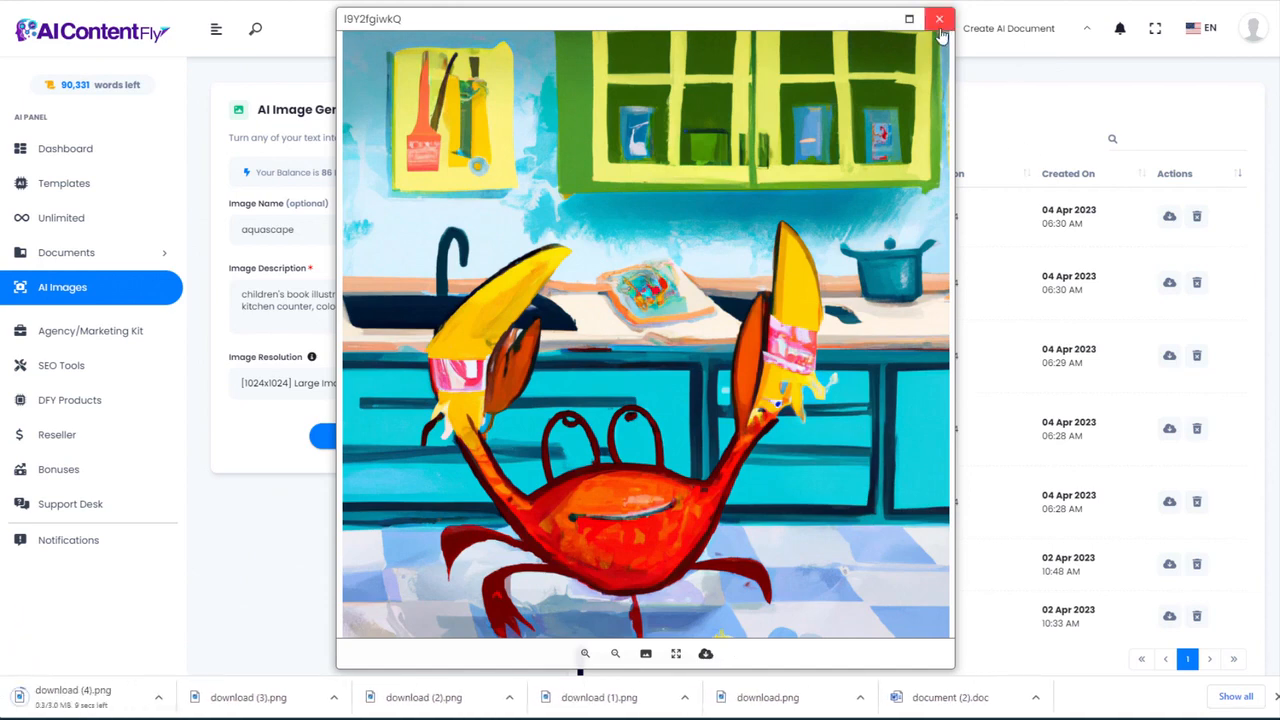
{"action": "left_click", "coordinate": [939, 18]}
Step: Name the image "face", generate it from a description beginning "portrait stunningly beautiful alluring and attractive asian female maiden" and view the result
{"action": "left_click", "coordinate": [329, 230]}
{"action": "double_click", "coordinate": [329, 230]}
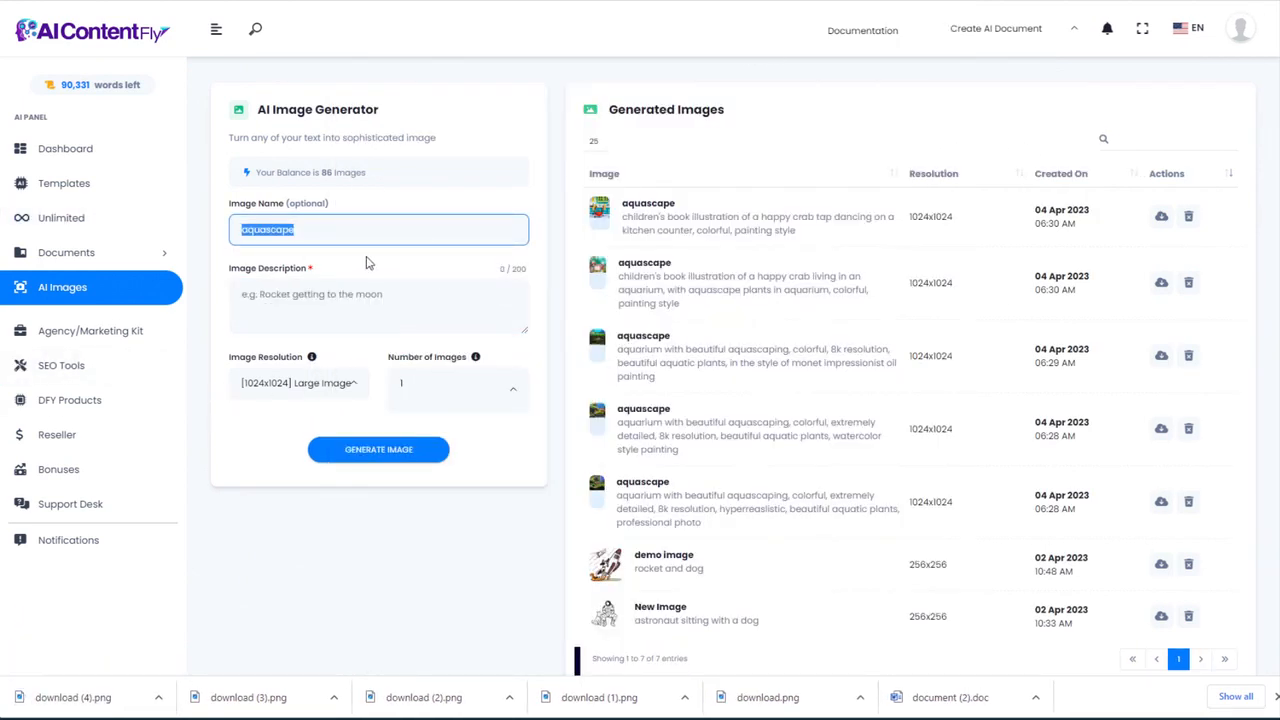
{"action": "type", "text": "fo"}
{"action": "left_click", "coordinate": [311, 284]}
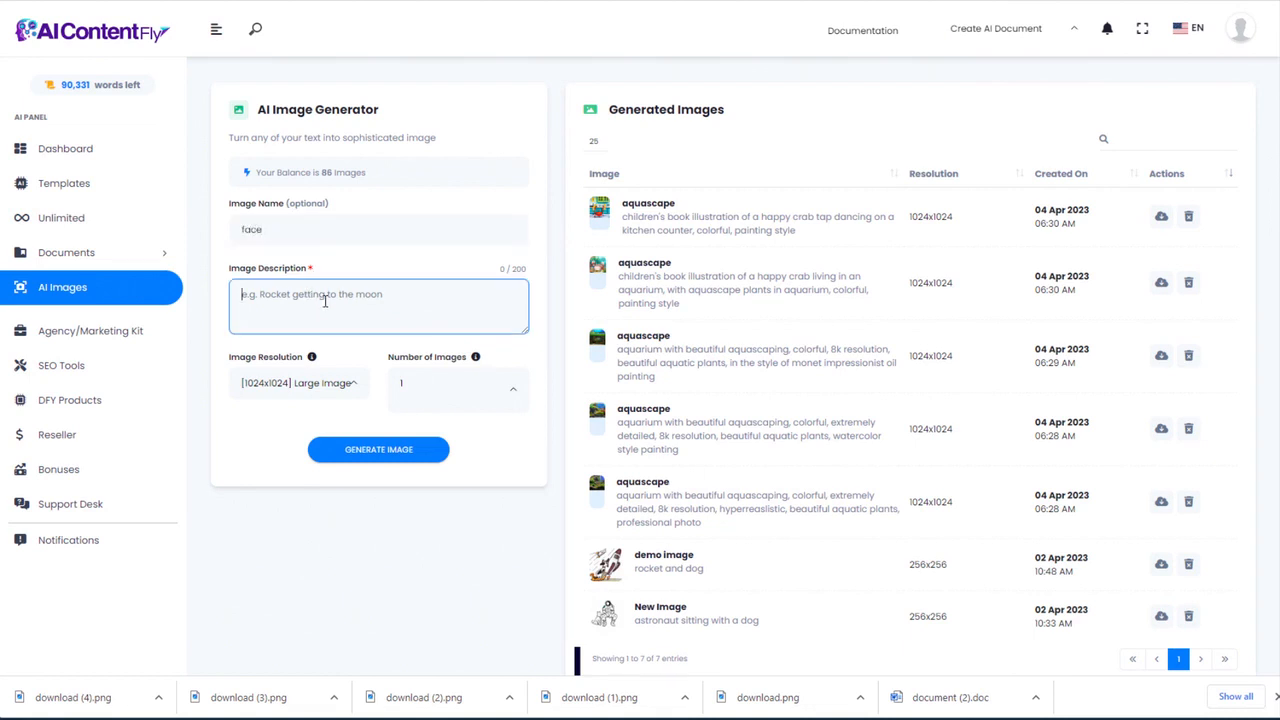
{"action": "type", "text": "portrait stunningly beautiful alluring and attractive asian female maiden, brown eyes, depth of field, zeiss lens, detailed, symmetrical, centered fashion photoshoot, extremely detailed, hyperreal"}
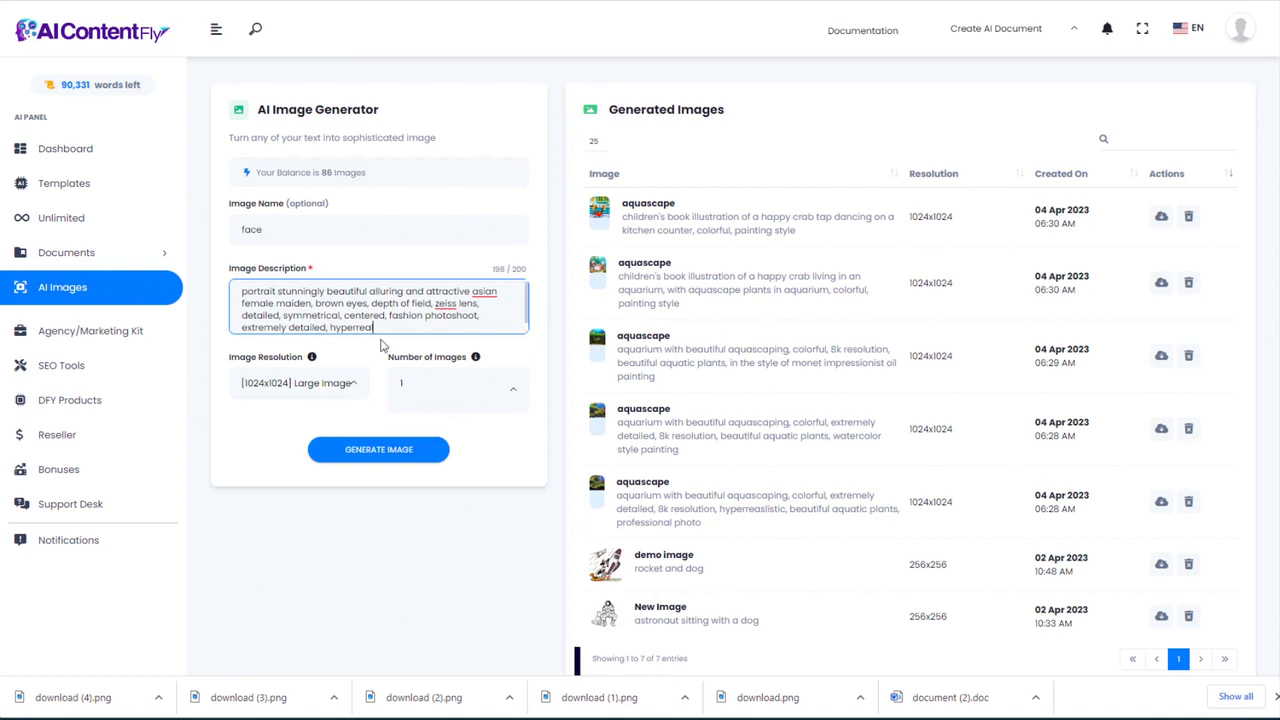
{"action": "left_click", "coordinate": [360, 459]}
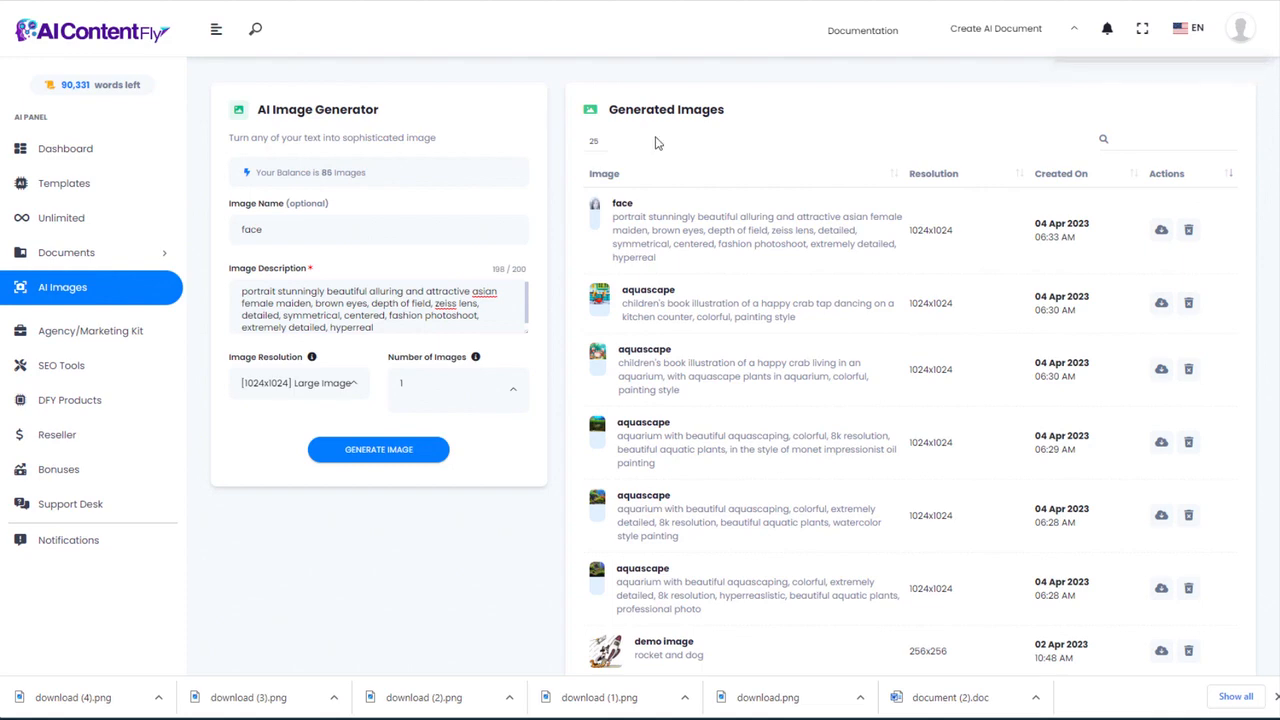
{"action": "left_click", "coordinate": [622, 205]}
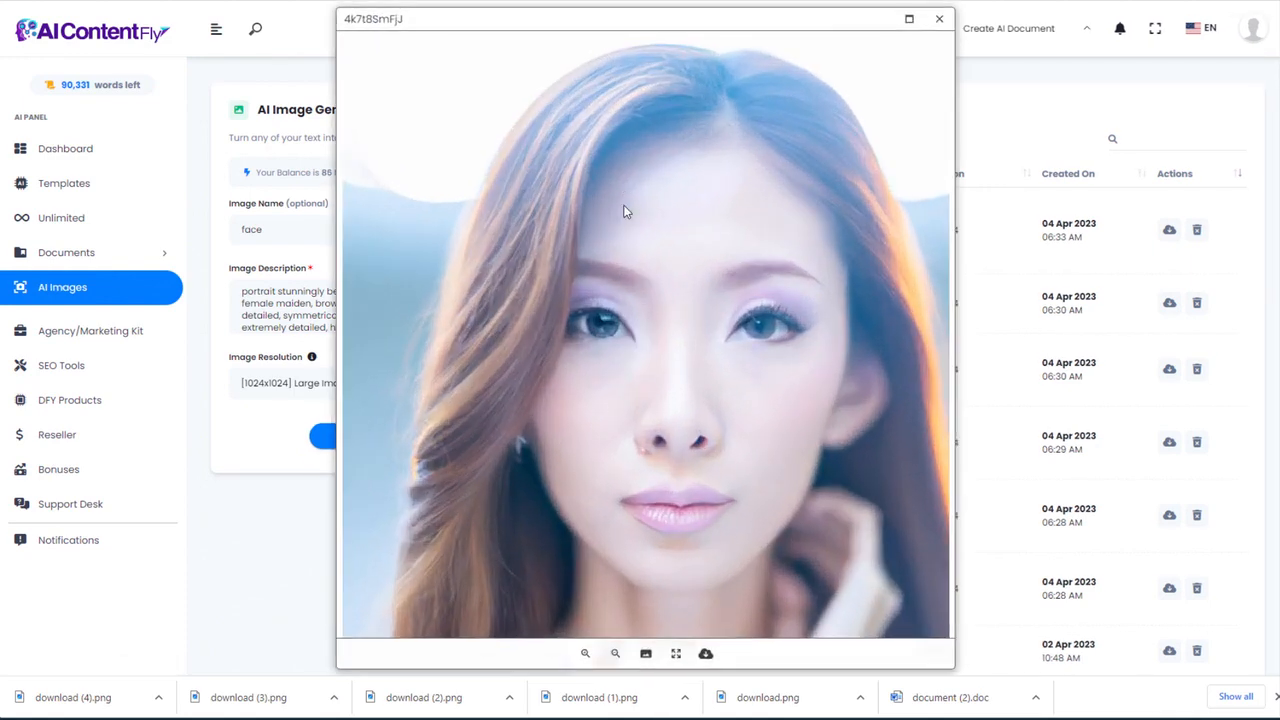
{"action": "left_click", "coordinate": [940, 20]}
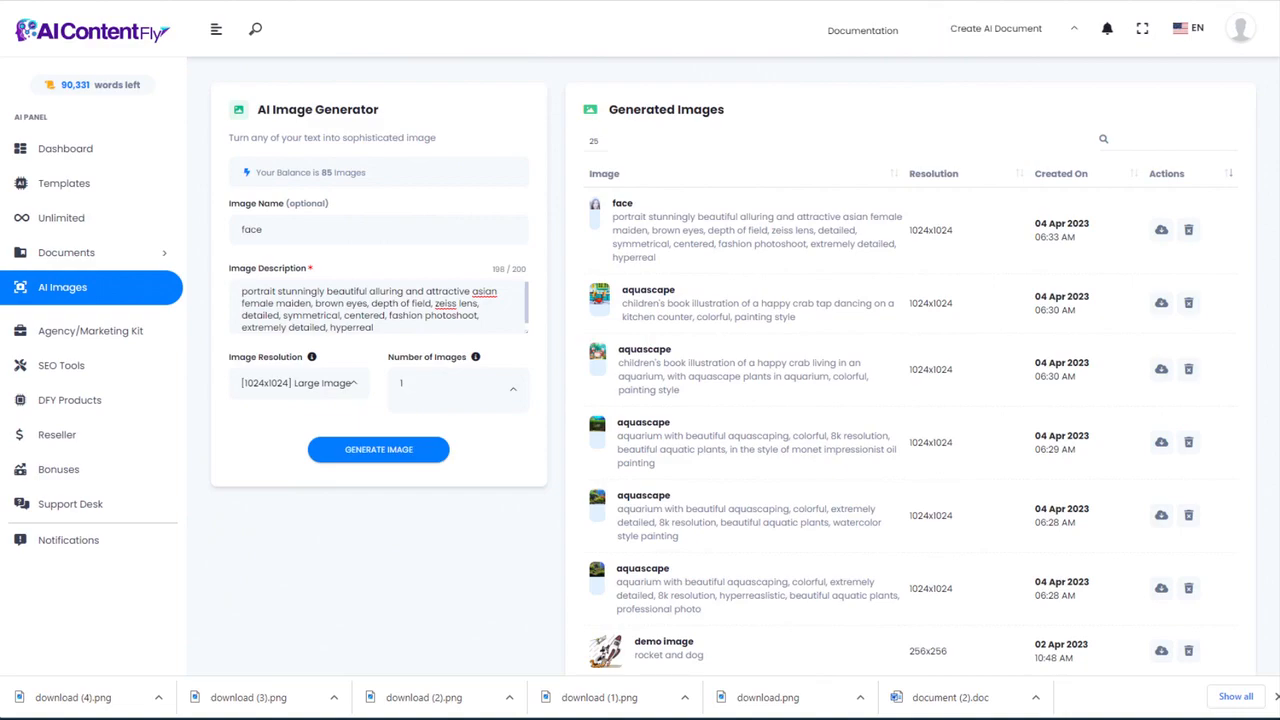
Step: Switch to document (2).doc in Word and set the entire story text to font size 48
{"action": "left_click_drag", "start_coordinate": [0, 45], "coordinate": [848, 24]}
{"action": "left_click_drag", "start_coordinate": [535, 427], "coordinate": [366, 272]}
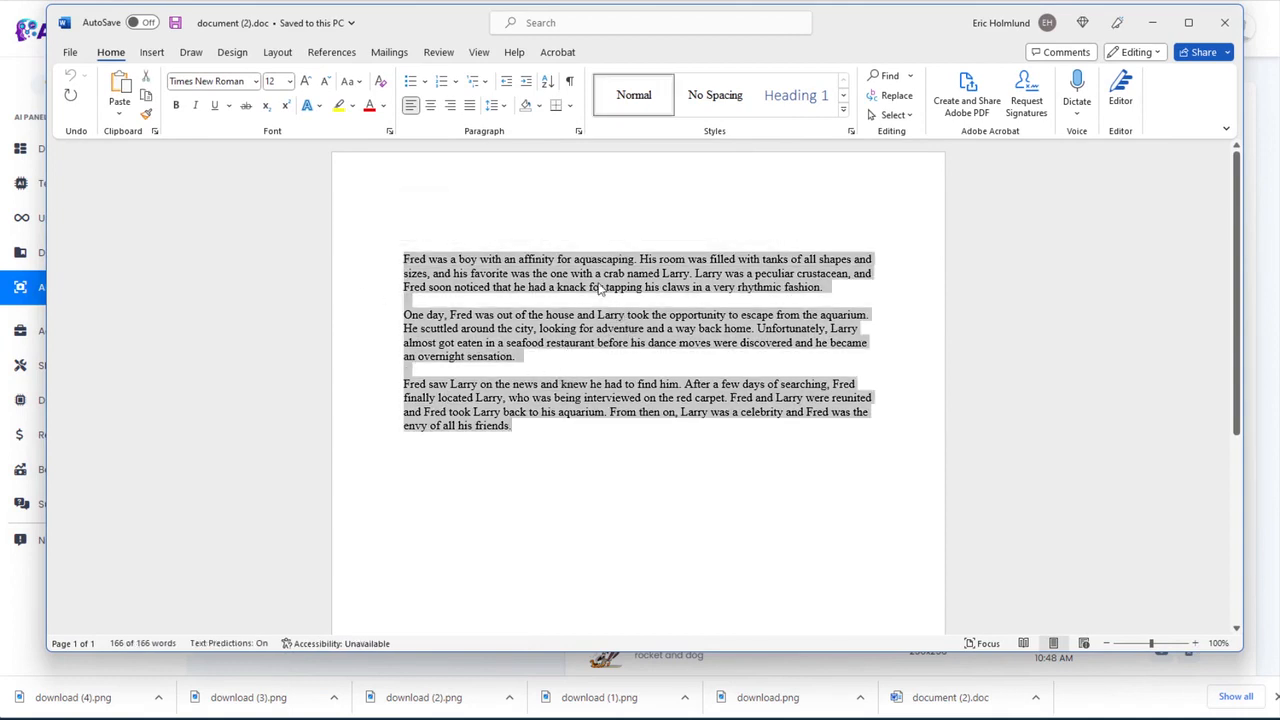
{"action": "left_click", "coordinate": [290, 83]}
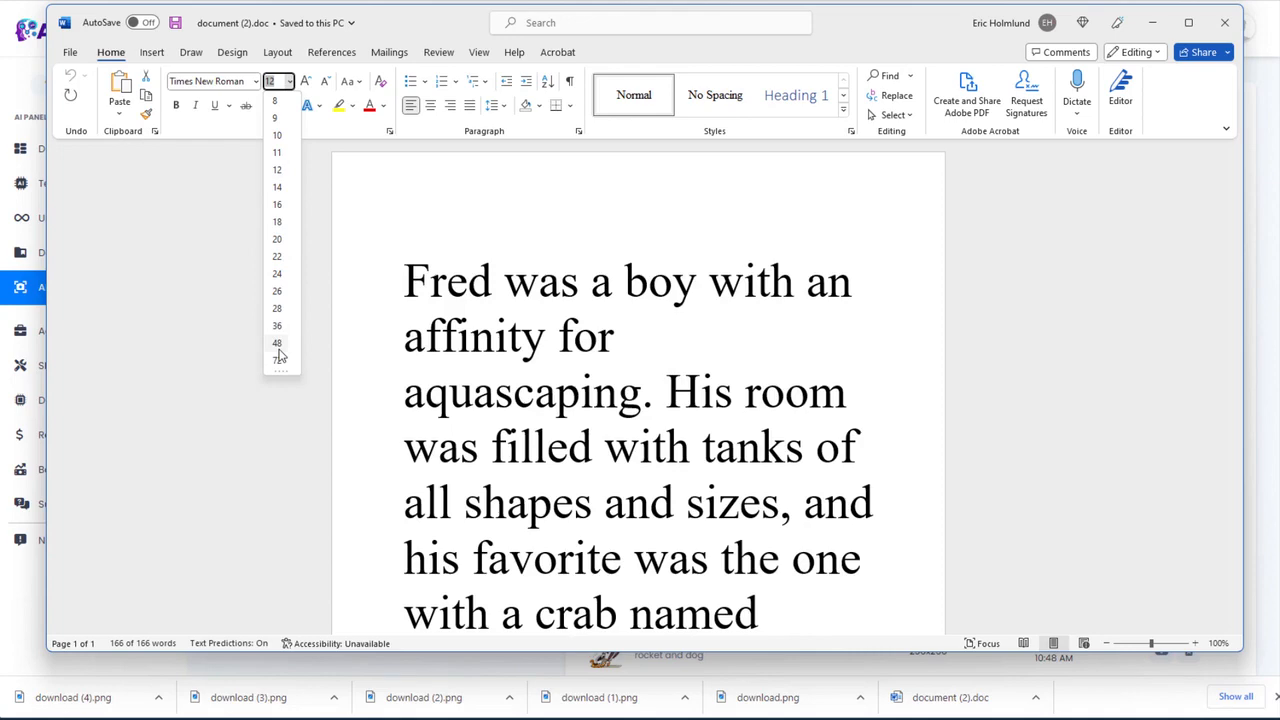
{"action": "left_click", "coordinate": [278, 345]}
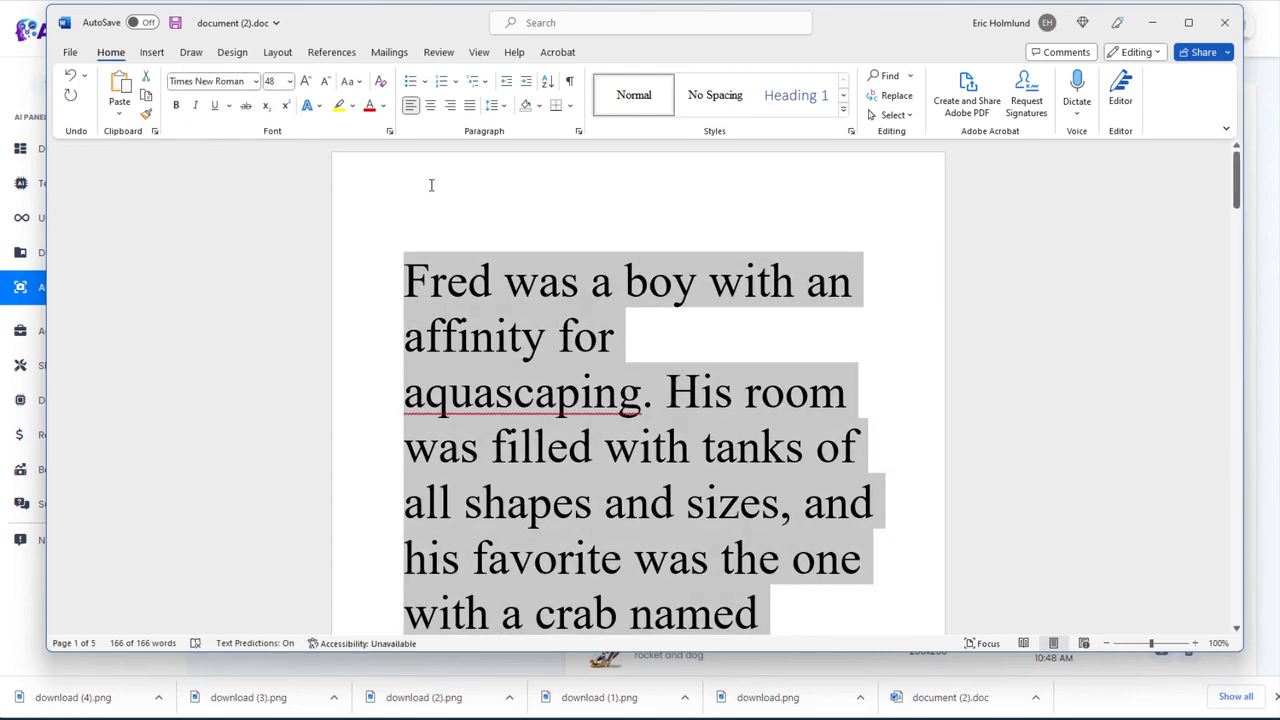
Step: Insert six blank lines above the story's opening sentence to make space at the start of the first page
{"action": "left_click", "coordinate": [381, 162]}
{"action": "scroll", "coordinate": [657, 380], "scroll_direction": "down", "scroll_amount": 2}
{"action": "scroll", "coordinate": [513, 312], "scroll_direction": "up", "scroll_amount": 2}
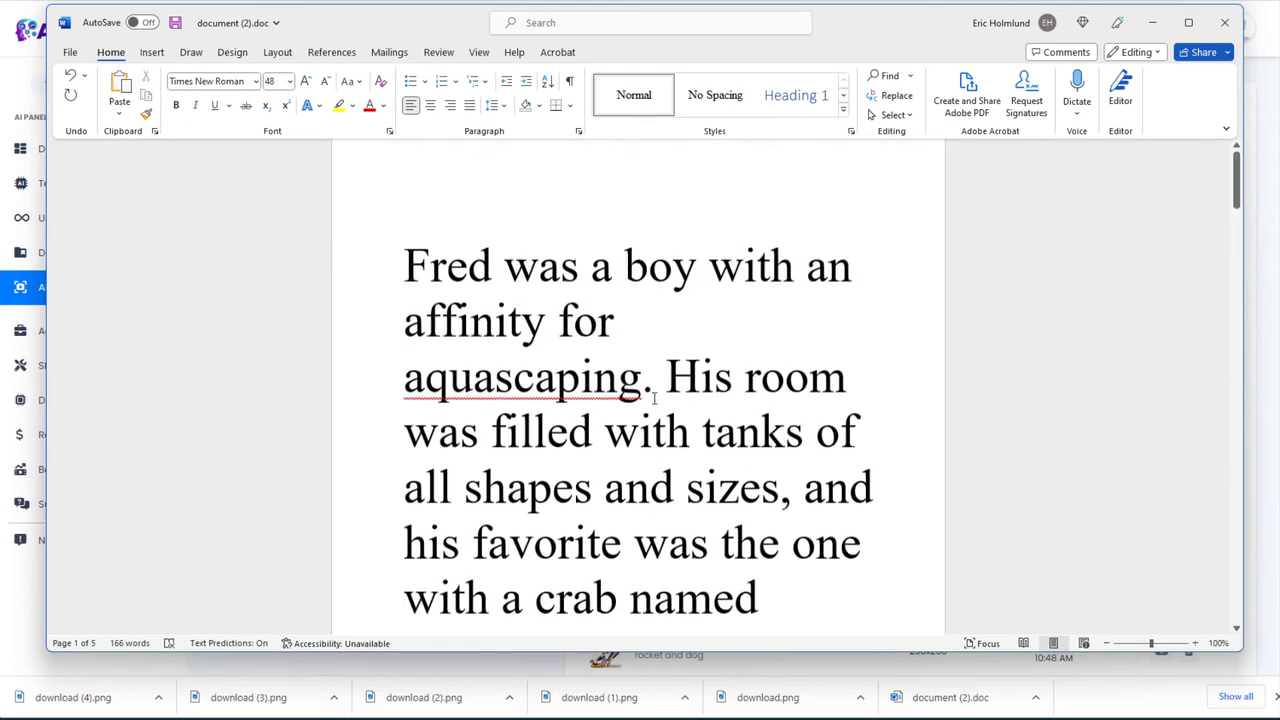
{"action": "key", "text": "Return"}
{"action": "key", "text": "Return"}
{"action": "key", "text": "Return"}
{"action": "key", "text": "Return"}
{"action": "key", "text": "Return"}
{"action": "key", "text": "Return"}
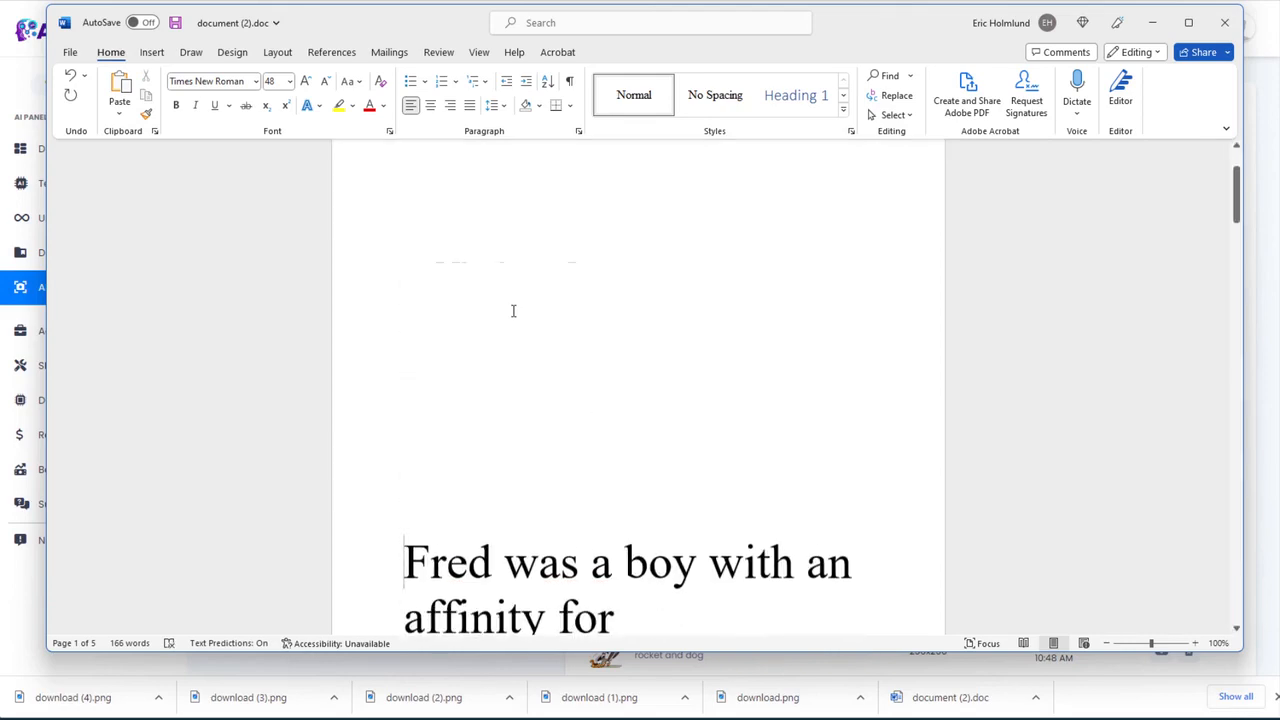
Step: Set the opening text from "Fred was a boy" through "a crab named Larry." to font size 28
{"action": "key", "text": "Return"}
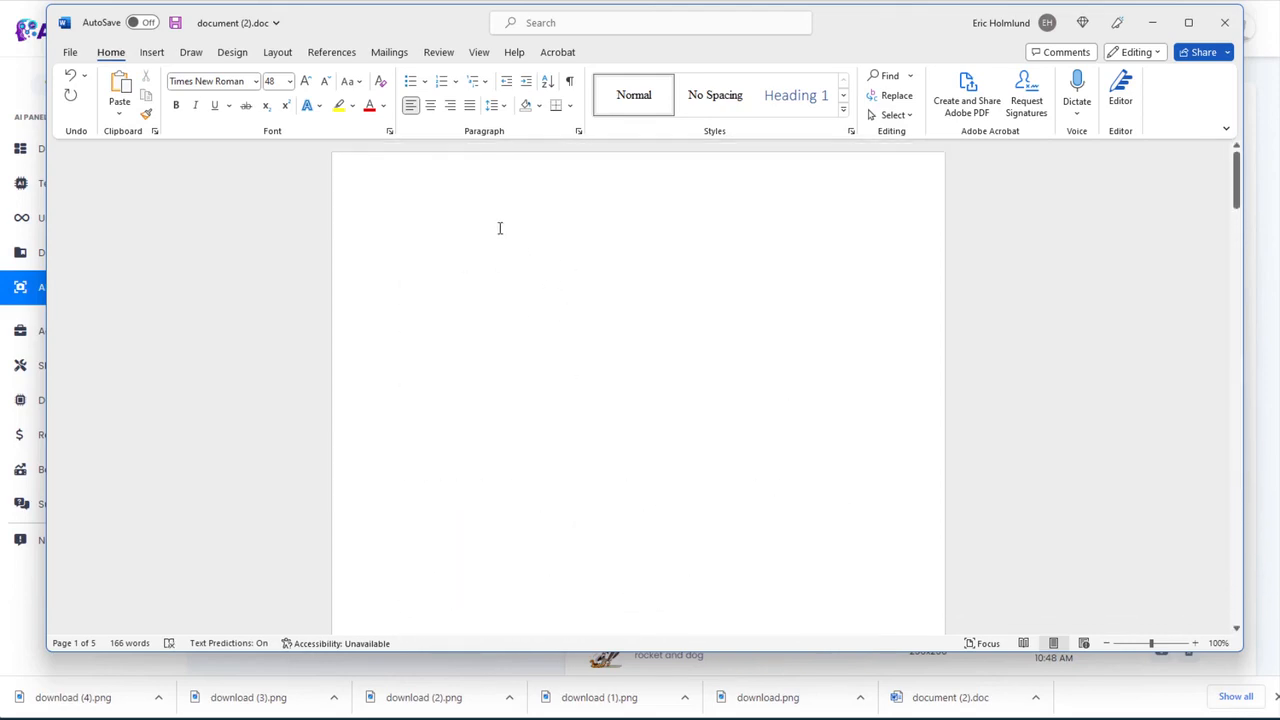
{"action": "left_click", "coordinate": [479, 52]}
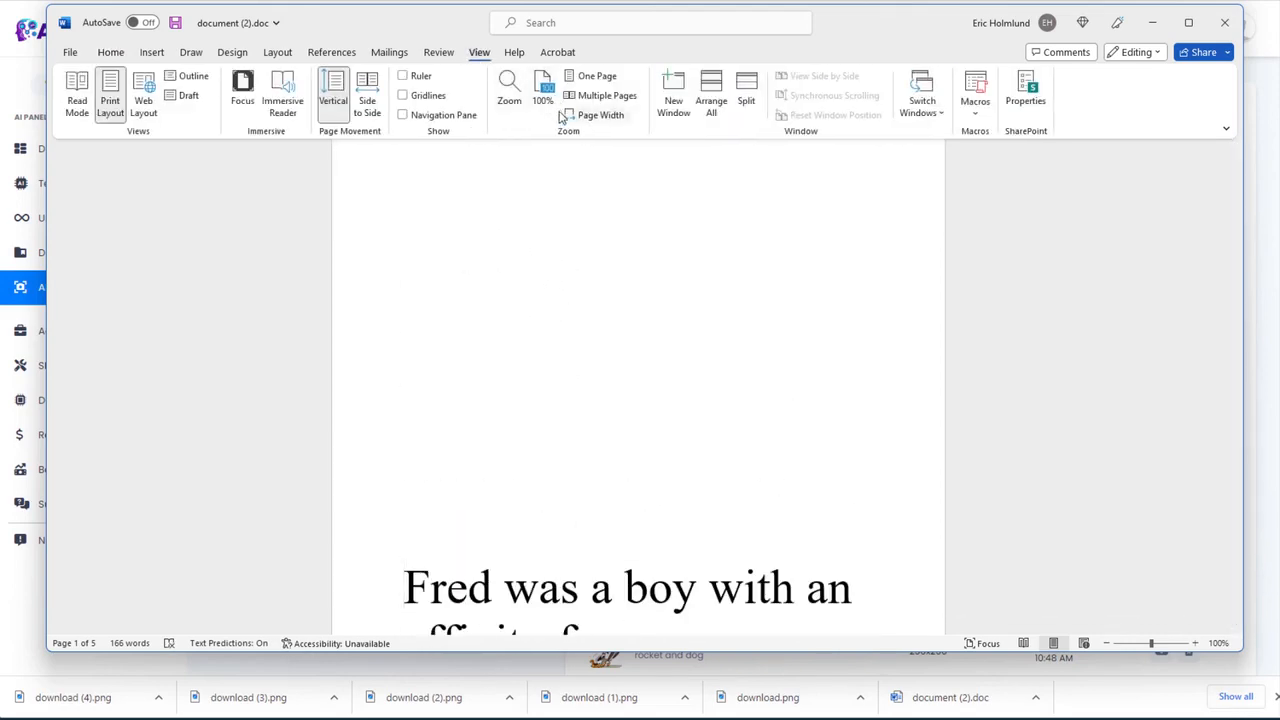
{"action": "left_click", "coordinate": [592, 76]}
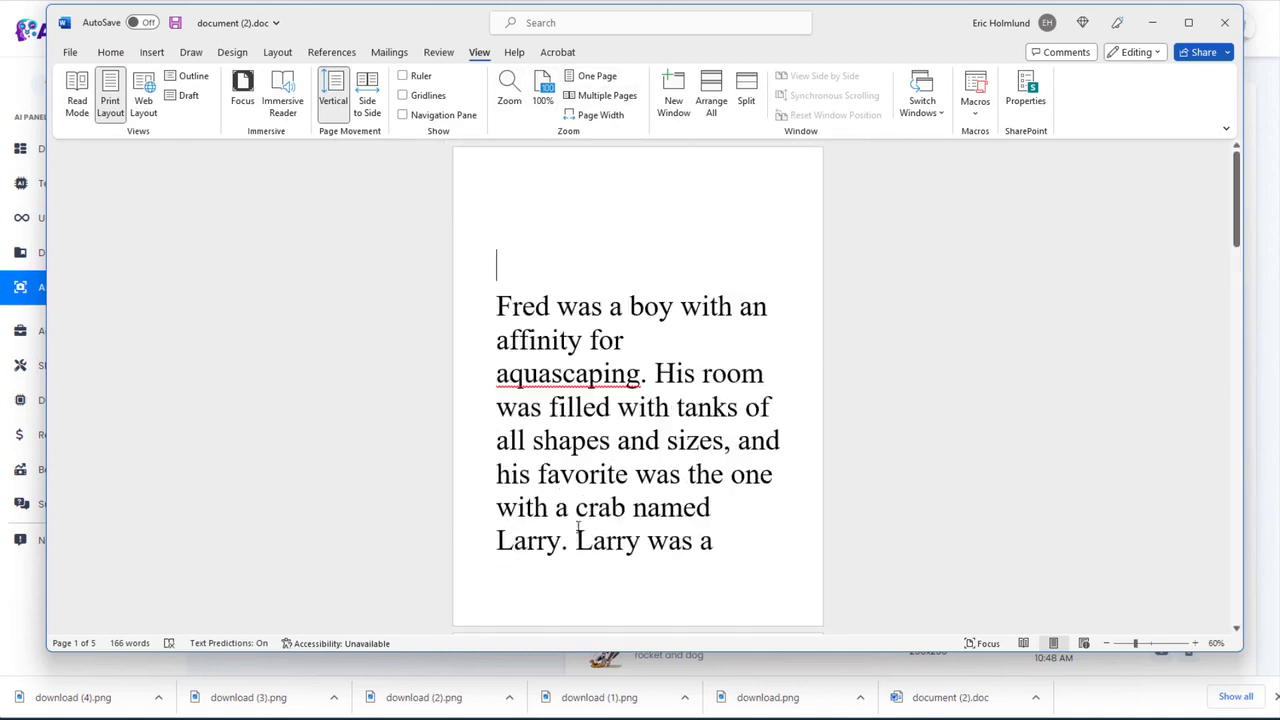
{"action": "left_click_drag", "start_coordinate": [572, 541], "coordinate": [486, 305]}
{"action": "left_click", "coordinate": [110, 52]}
{"action": "left_click", "coordinate": [289, 81]}
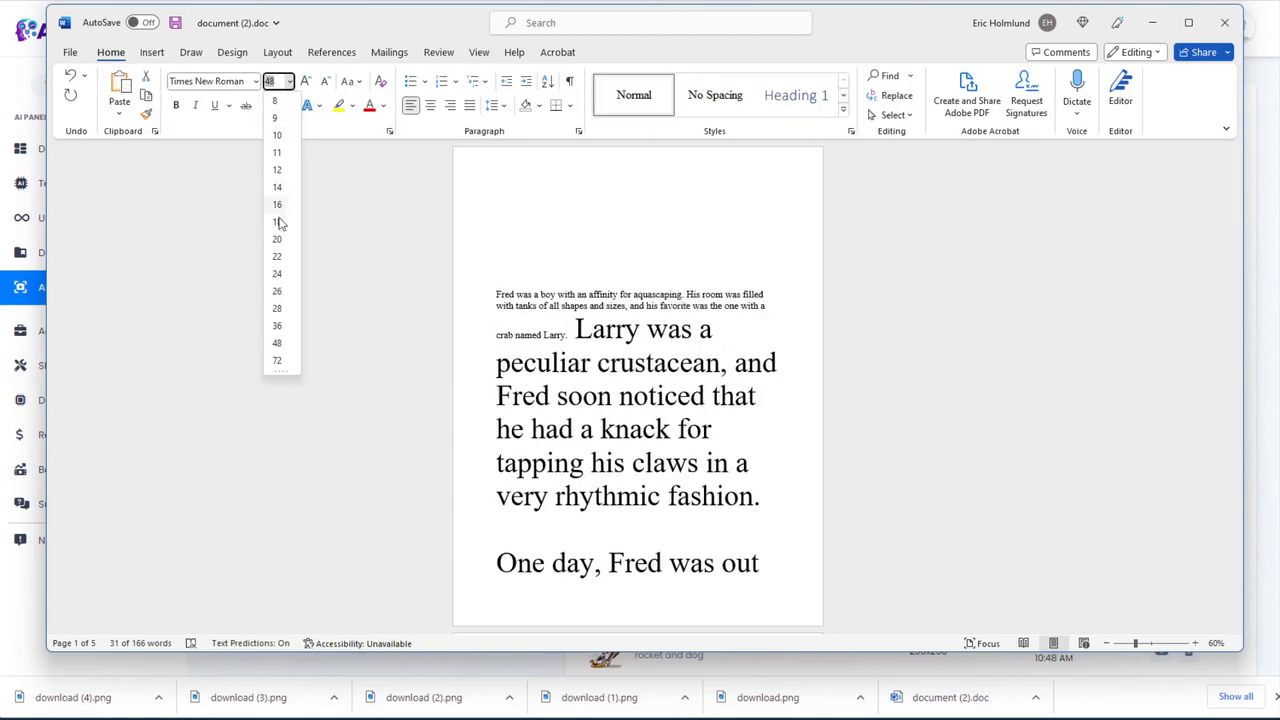
{"action": "left_click", "coordinate": [283, 309]}
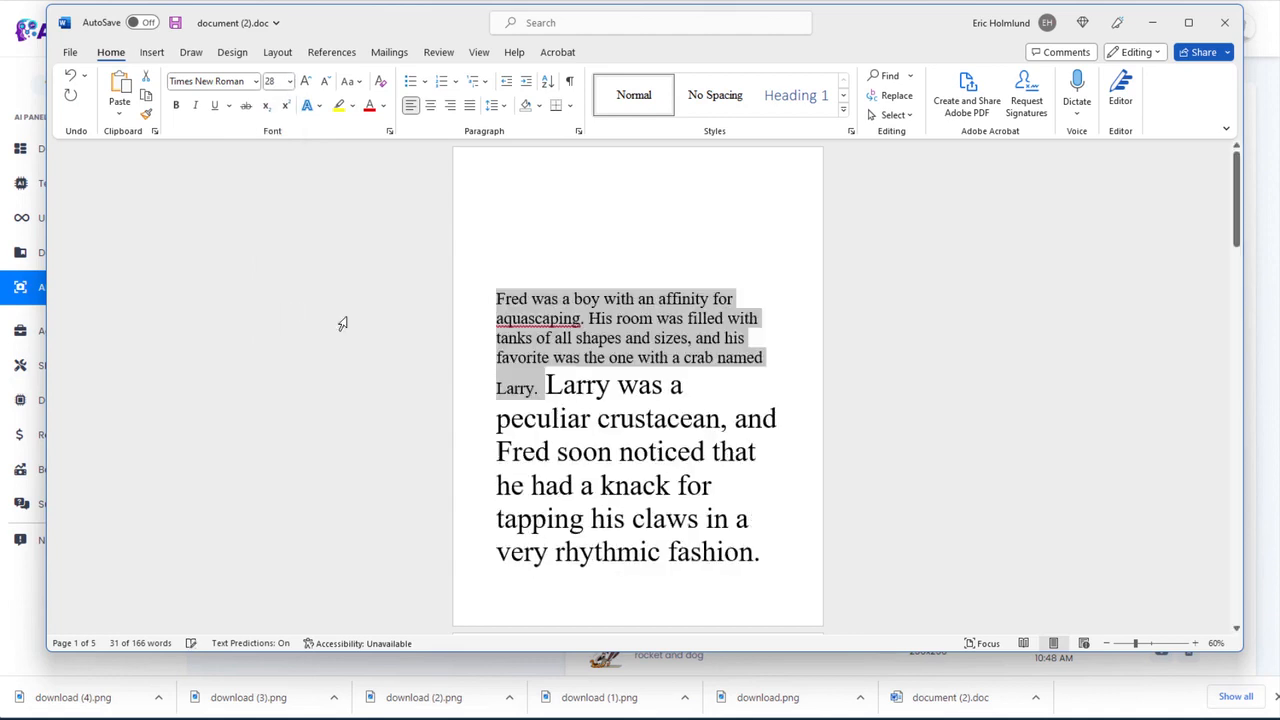
Step: Insert six blank lines after "a crab named Larry." to separate it from "Larry was a peculiar crustacean"
{"action": "left_click", "coordinate": [558, 398]}
{"action": "key", "text": "Return"}
{"action": "key", "text": "Return"}
{"action": "key", "text": "Return"}
{"action": "key", "text": "Return"}
{"action": "key", "text": "Return"}
{"action": "key", "text": "Return"}
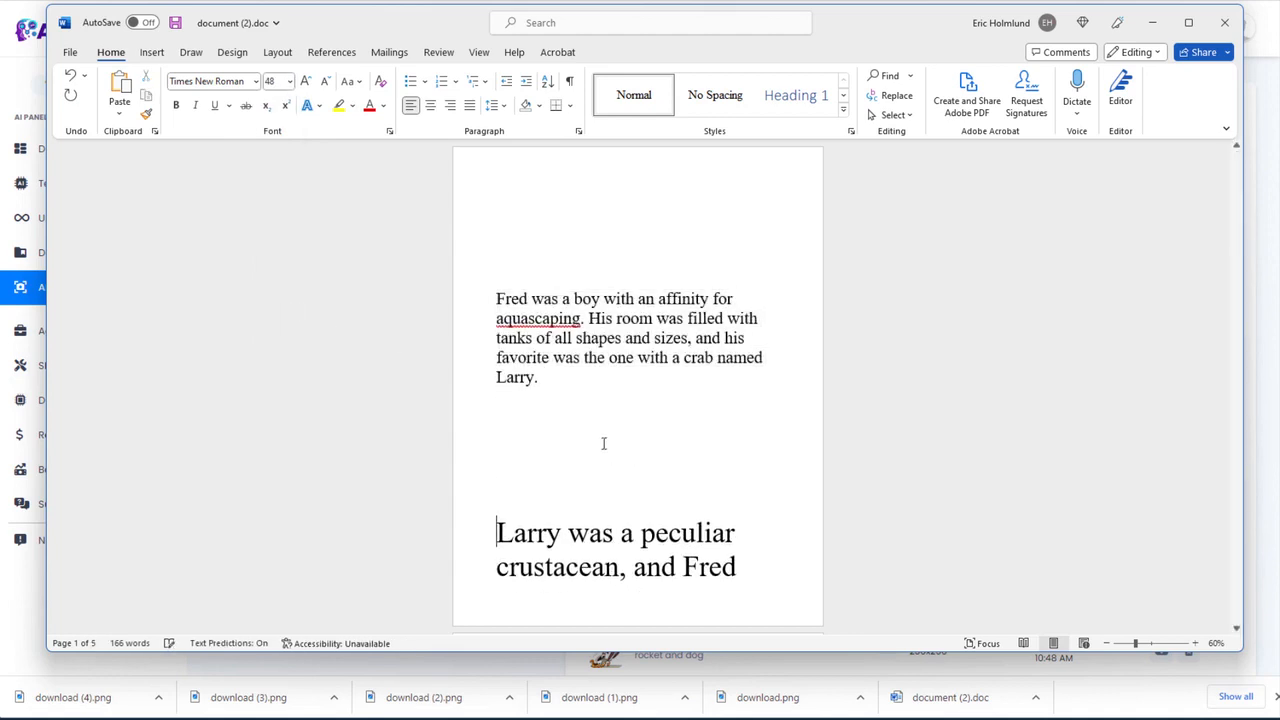
Step: Add eight more blank lines above the opening paragraph to make room for a picture on the first page
{"action": "left_click", "coordinate": [491, 206]}
{"action": "key", "text": "Return"}
{"action": "key", "text": "Return"}
{"action": "key", "text": "Return"}
{"action": "key", "text": "Return"}
{"action": "key", "text": "Return"}
{"action": "key", "text": "Return"}
{"action": "key", "text": "Return"}
{"action": "key", "text": "Return"}
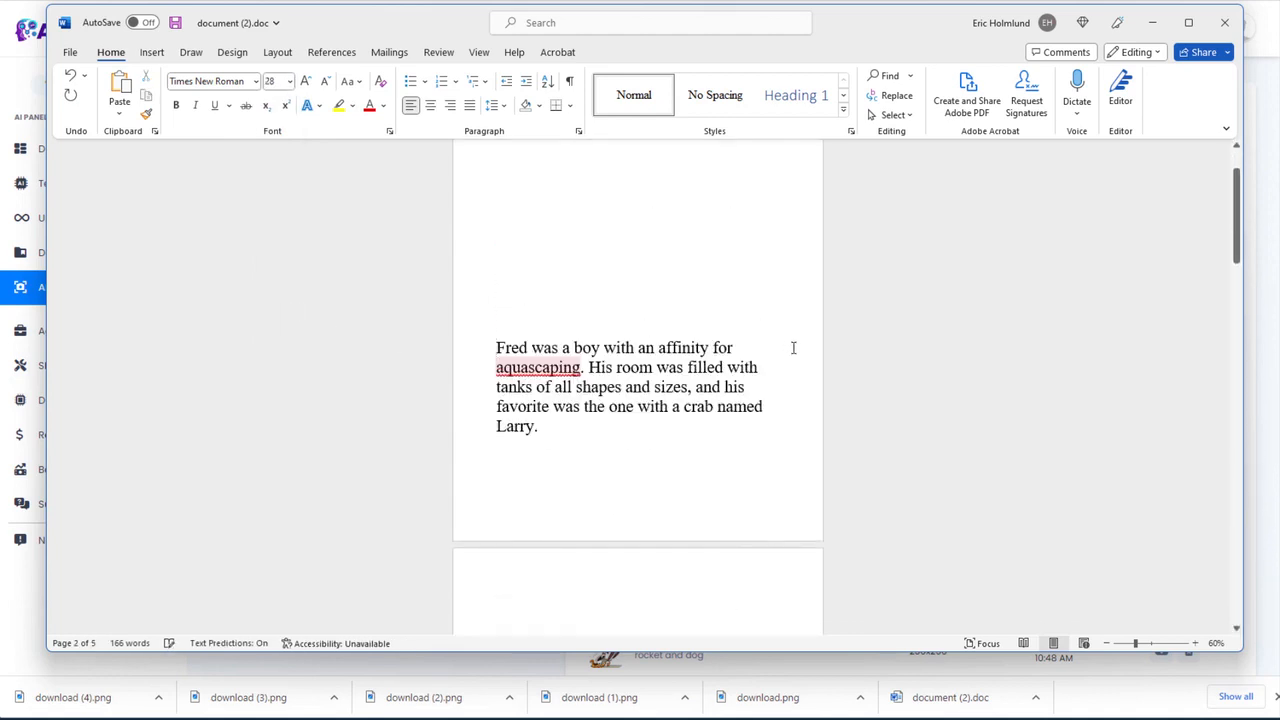
Step: Insert the downloaded picture of the crab in the aquarium on the first page
{"action": "scroll", "coordinate": [626, 337], "scroll_direction": "up", "scroll_amount": 1}
{"action": "left_click_drag", "start_coordinate": [73, 697], "coordinate": [640, 291]}
{"action": "left_click", "coordinate": [596, 290]}
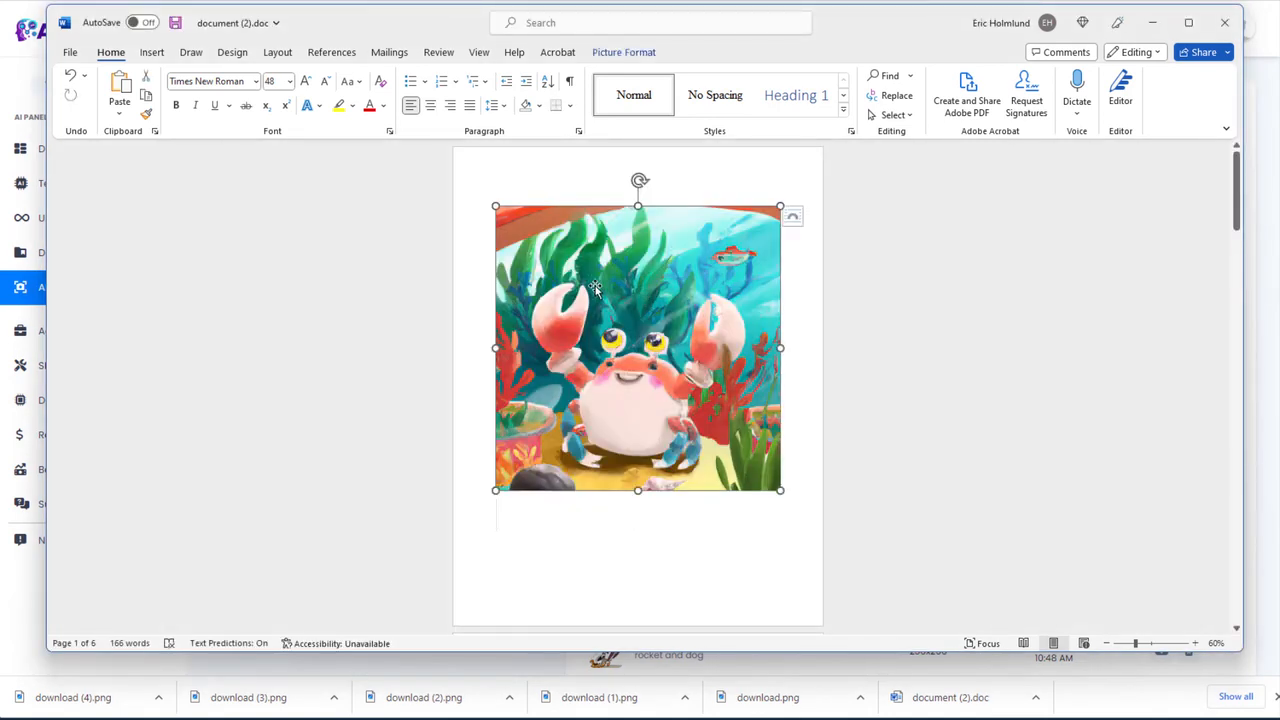
Step: Delete the blank lines between the aquarium crab picture and the paragraph beginning "Fred was a boy"
{"action": "scroll", "coordinate": [637, 320], "scroll_direction": "down", "scroll_amount": 3}
{"action": "left_click_drag", "start_coordinate": [538, 498], "coordinate": [528, 311]}
{"action": "key", "text": "BackSpace"}
{"action": "key", "text": "BackSpace"}
{"action": "key", "text": "BackSpace"}
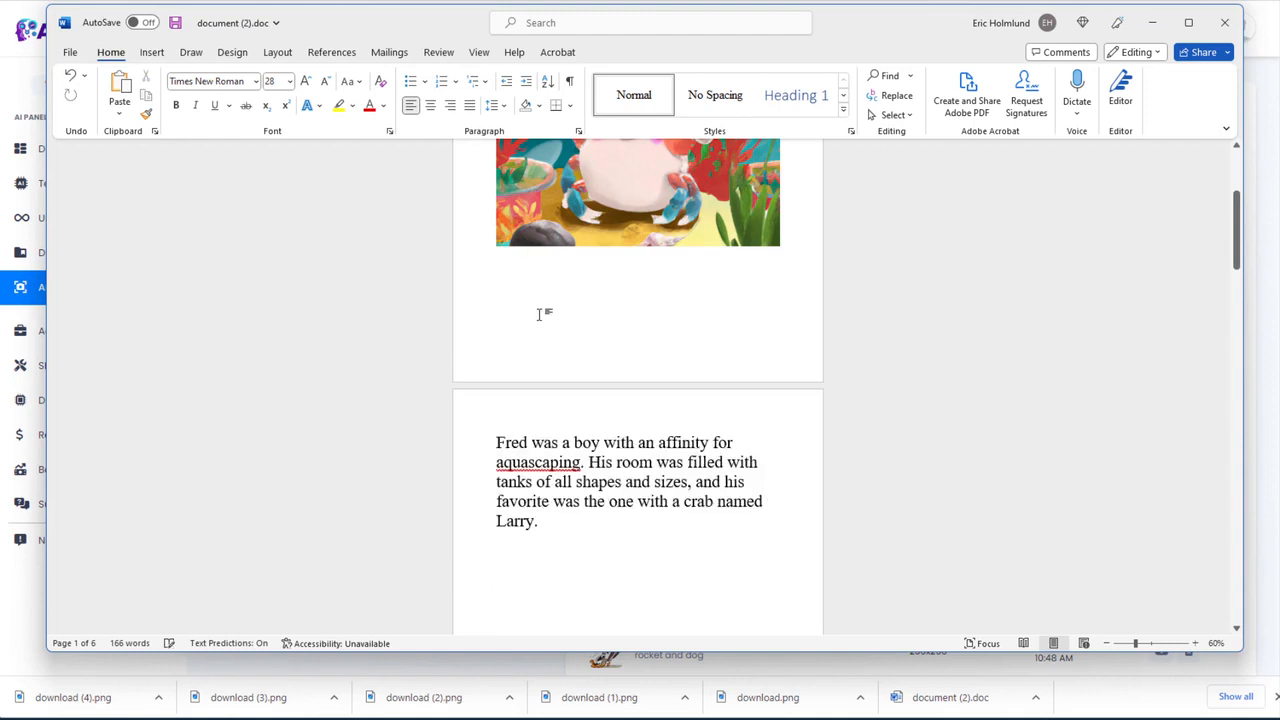
Step: Apply narrower custom page margins to the document
{"action": "left_click", "coordinate": [277, 52]}
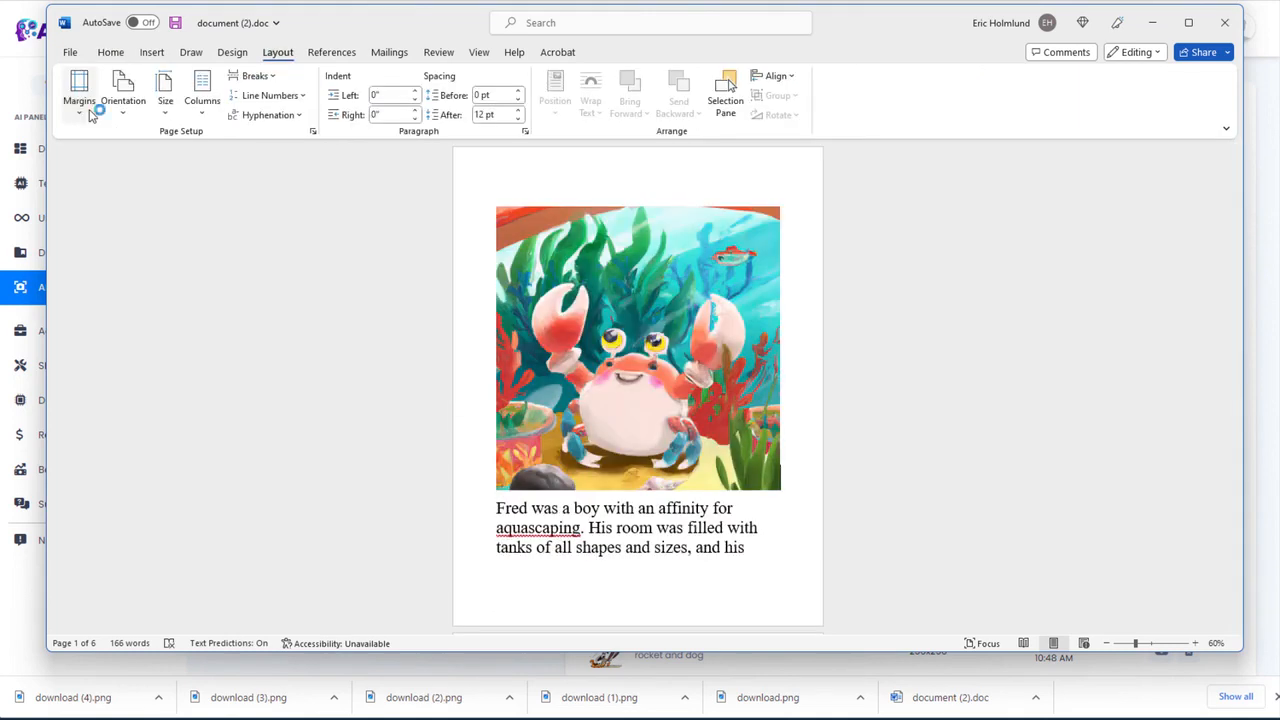
{"action": "left_click", "coordinate": [80, 105]}
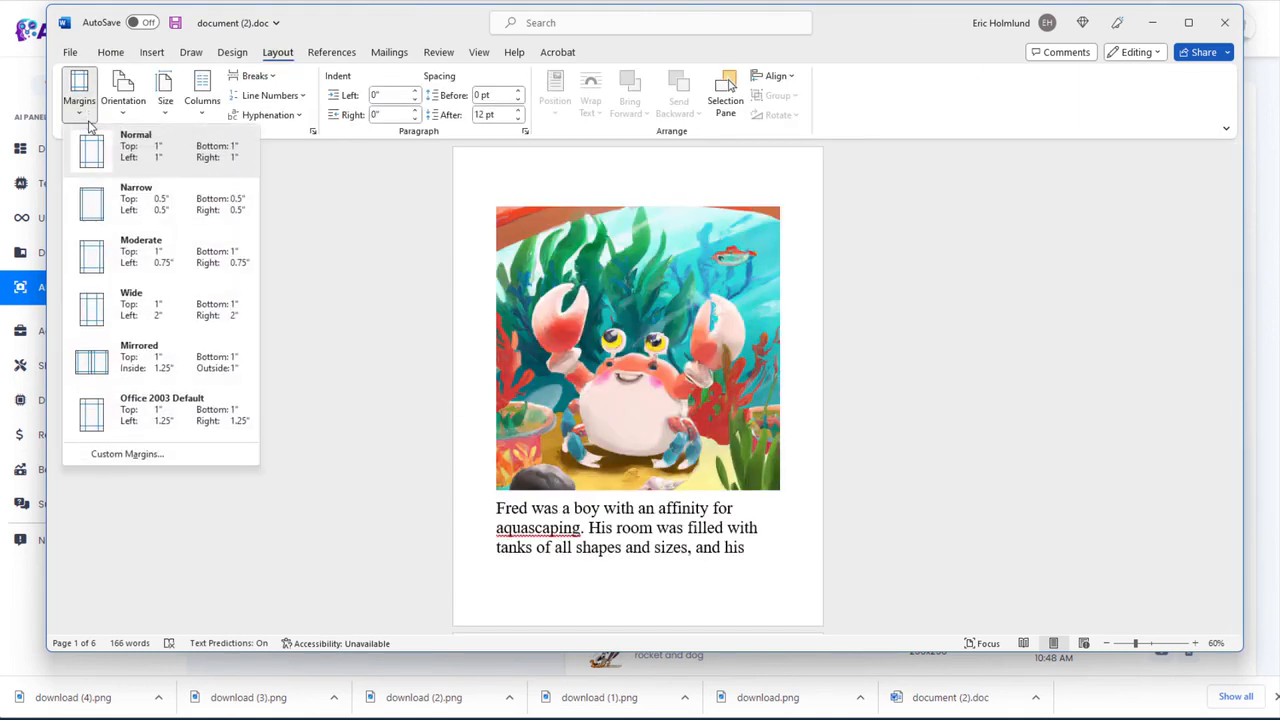
{"action": "left_click", "coordinate": [169, 456]}
{"action": "left_click", "coordinate": [612, 191]}
{"action": "left_click", "coordinate": [612, 208]}
{"action": "left_click", "coordinate": [720, 510]}
Step: Center the first page's picture and paragraph, and enlarge the picture slightly
{"action": "left_click", "coordinate": [431, 106]}
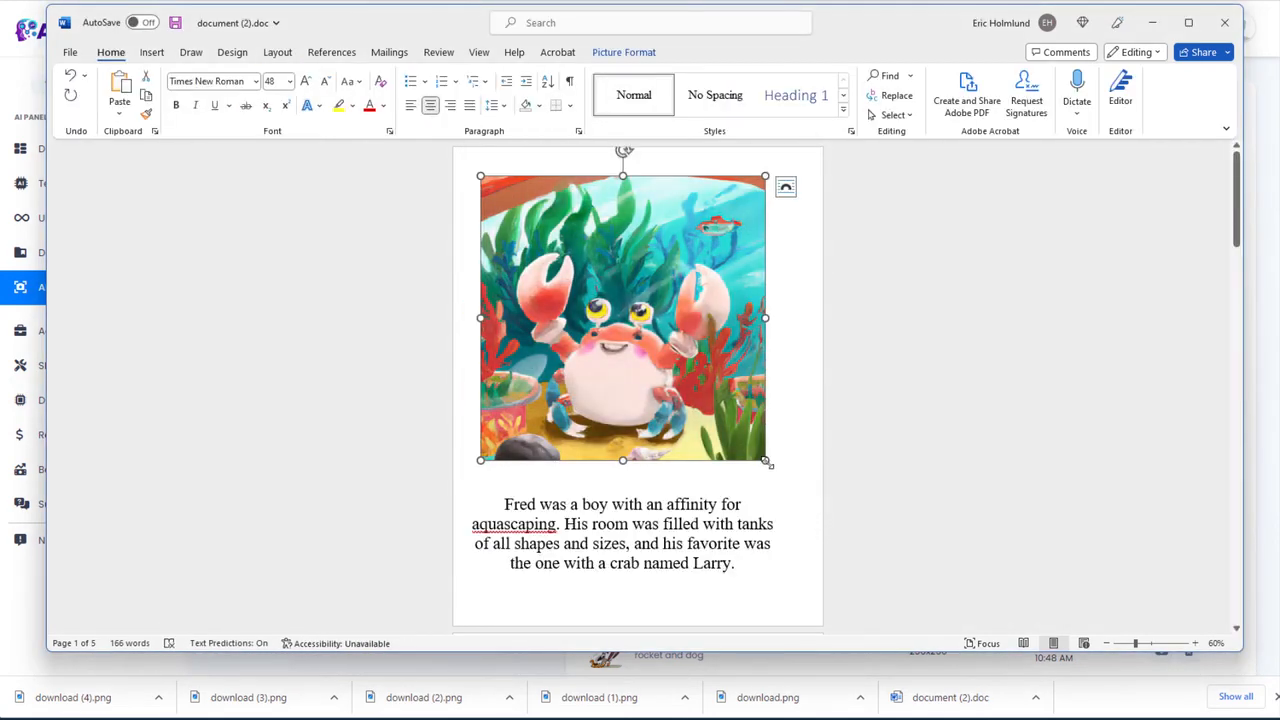
{"action": "left_click_drag", "start_coordinate": [766, 461], "coordinate": [768, 464]}
{"action": "left_click", "coordinate": [768, 527]}
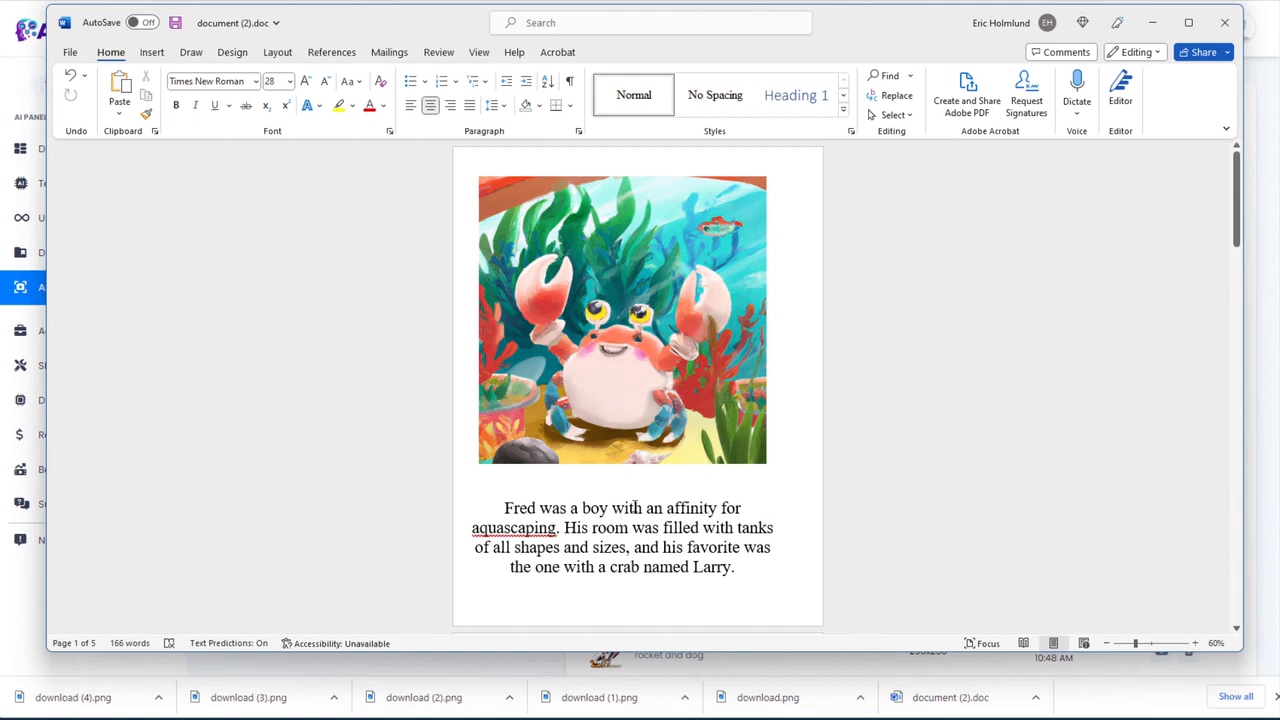
Step: Replace "with an affinity for" in the opening sentence with "who loved"
{"action": "left_click_drag", "start_coordinate": [647, 508], "coordinate": [743, 507]}
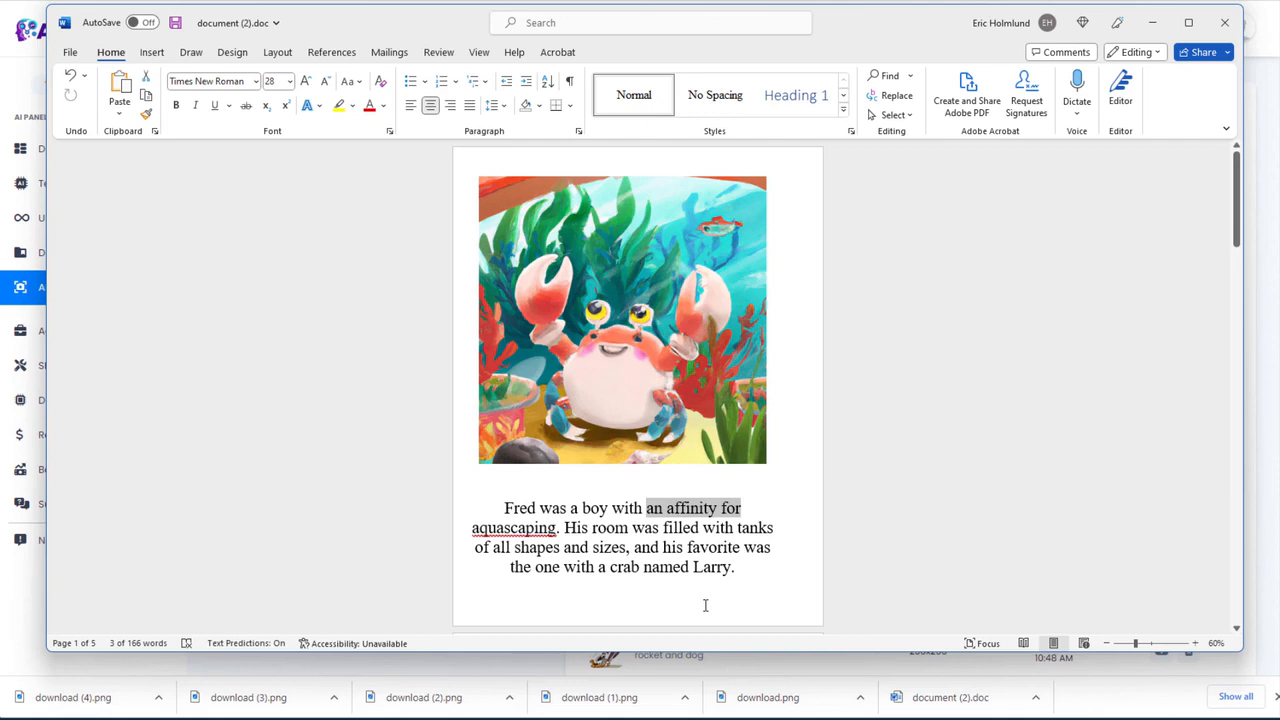
{"action": "key", "text": "BackSpace"}
{"action": "key", "text": "BackSpace"}
{"action": "key", "text": "BackSpace"}
{"action": "key", "text": "BackSpace"}
{"action": "key", "text": "BackSpace"}
{"action": "type", "text": "who loved"}
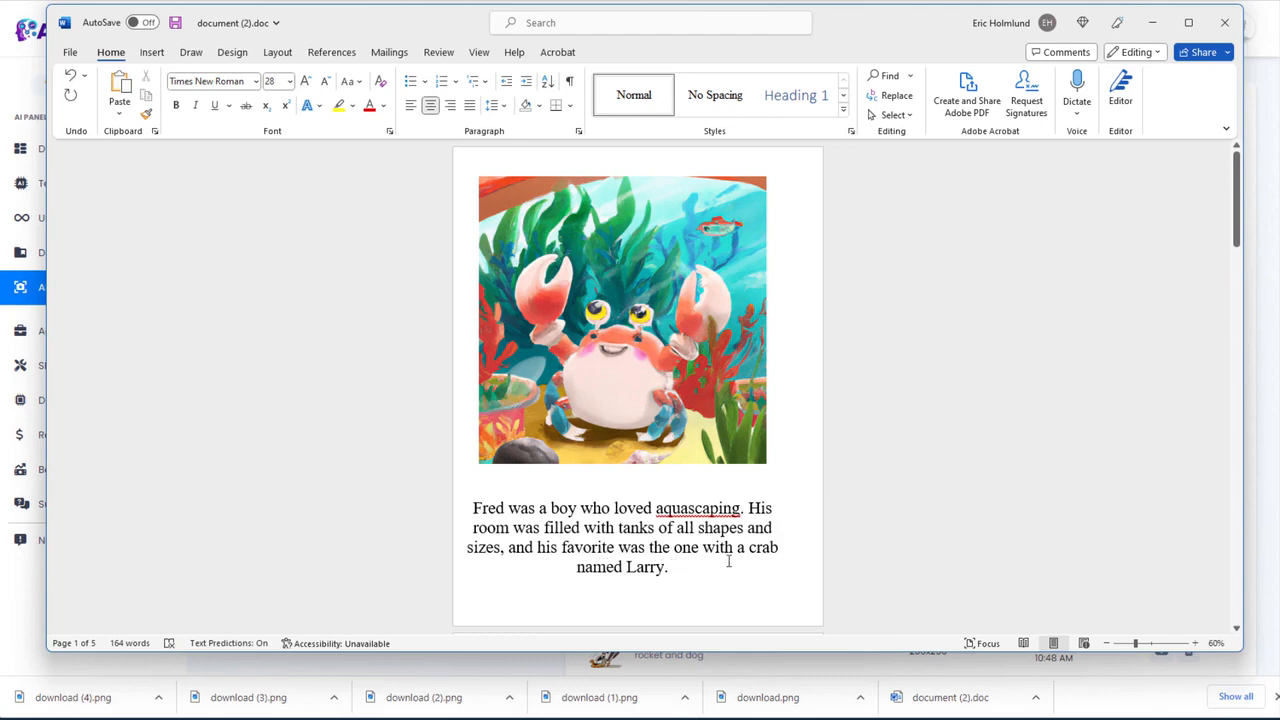
Step: Insert nine blank lines above the paragraph beginning "Unfortunately, Larry almost got eaten"
{"action": "scroll", "coordinate": [692, 548], "scroll_direction": "down", "scroll_amount": 3}
{"action": "left_click_drag", "start_coordinate": [1236, 251], "coordinate": [1229, 384]}
{"action": "left_click", "coordinate": [467, 405]}
{"action": "key", "text": "Return"}
{"action": "key", "text": "Return"}
{"action": "key", "text": "Return"}
{"action": "key", "text": "Return"}
{"action": "key", "text": "Return"}
{"action": "key", "text": "Return"}
{"action": "key", "text": "Return"}
{"action": "key", "text": "Return"}
{"action": "key", "text": "Return"}
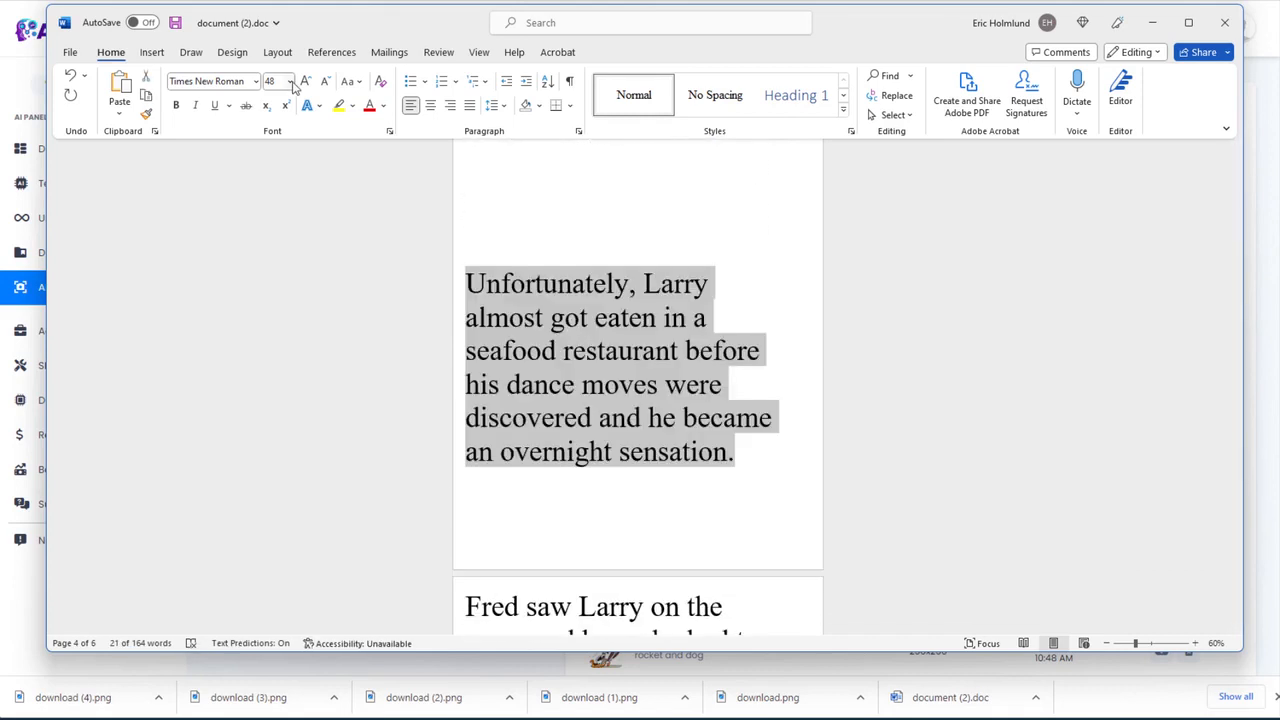
Step: Set the "Unfortunately, Larry almost got eaten" paragraph to font size 36 and add three blank lines above it
{"action": "left_click", "coordinate": [290, 82]}
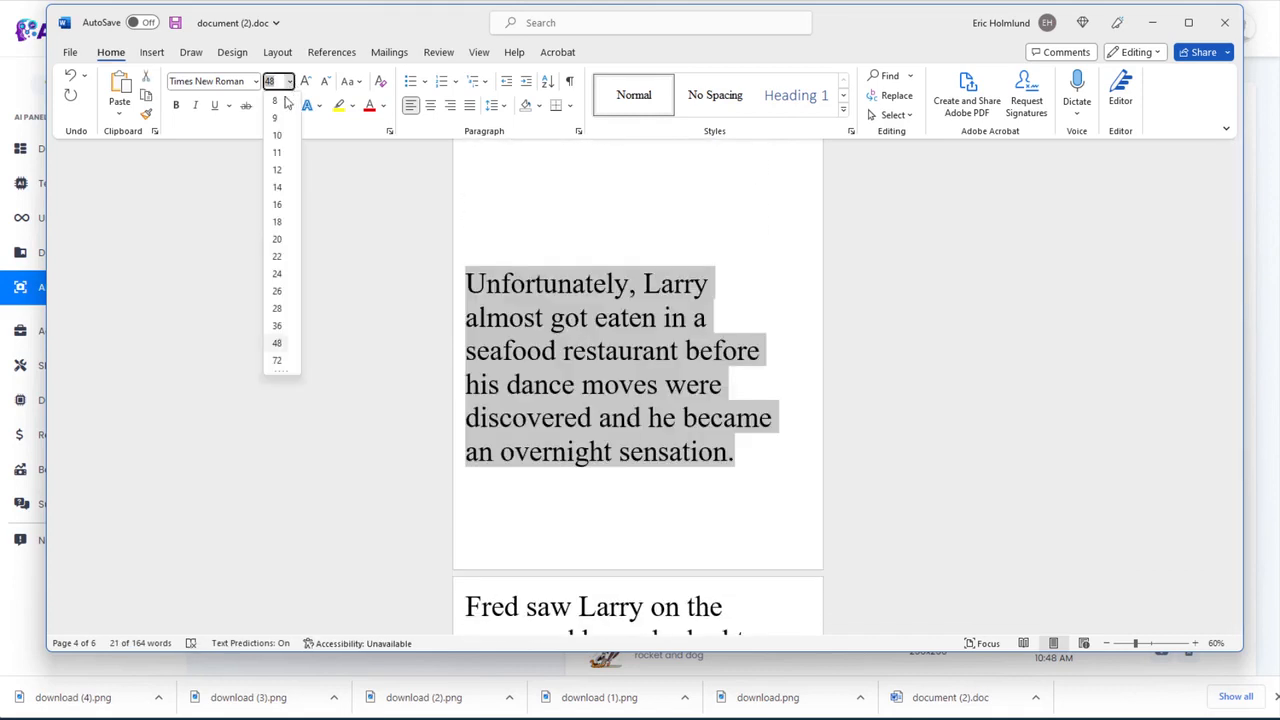
{"action": "left_click", "coordinate": [278, 328]}
{"action": "left_click", "coordinate": [547, 247]}
{"action": "key", "text": "Return"}
{"action": "key", "text": "Return"}
{"action": "key", "text": "Return"}
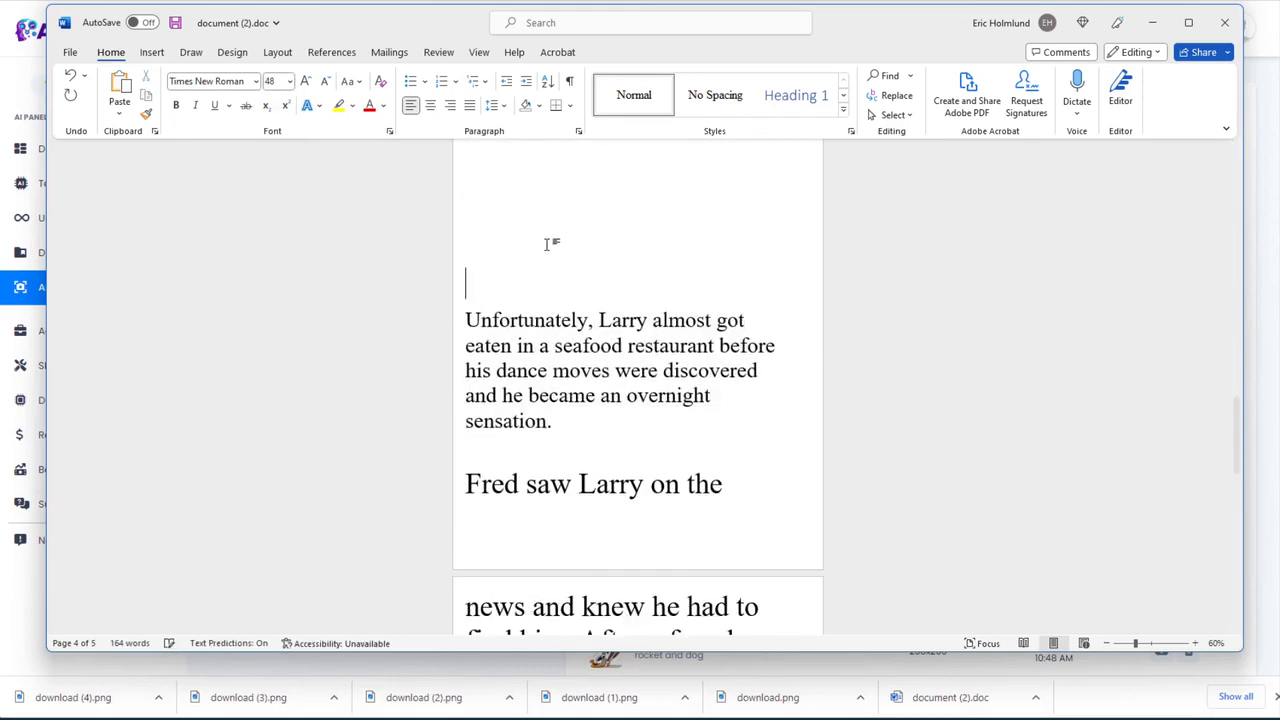
Step: Insert the kitchen crab picture above the "Unfortunately, Larry almost got eaten" paragraph and set that paragraph to font size 28
{"action": "left_click_drag", "start_coordinate": [597, 331], "coordinate": [622, 327]}
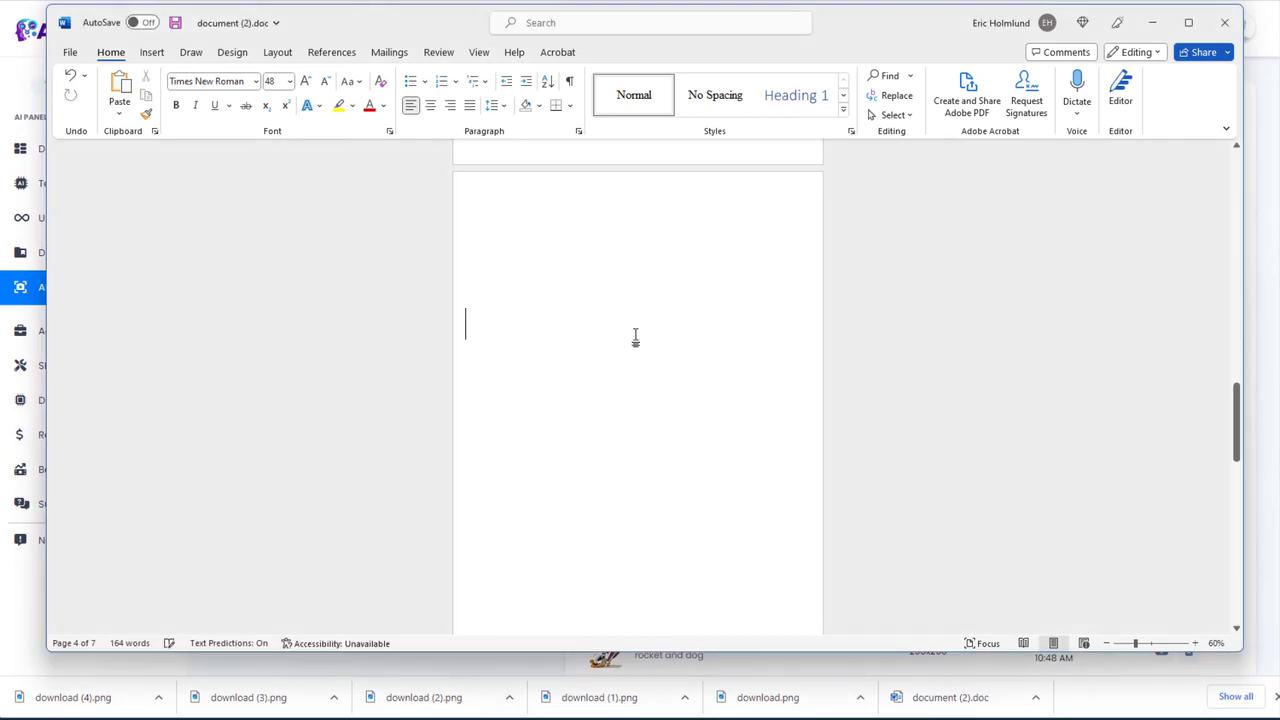
{"action": "scroll", "coordinate": [660, 437], "scroll_direction": "down", "scroll_amount": 8}
{"action": "scroll", "coordinate": [722, 541], "scroll_direction": "down", "scroll_amount": 2}
{"action": "triple_click", "coordinate": [740, 568]}
{"action": "scroll", "coordinate": [563, 509], "scroll_direction": "down", "scroll_amount": 3}
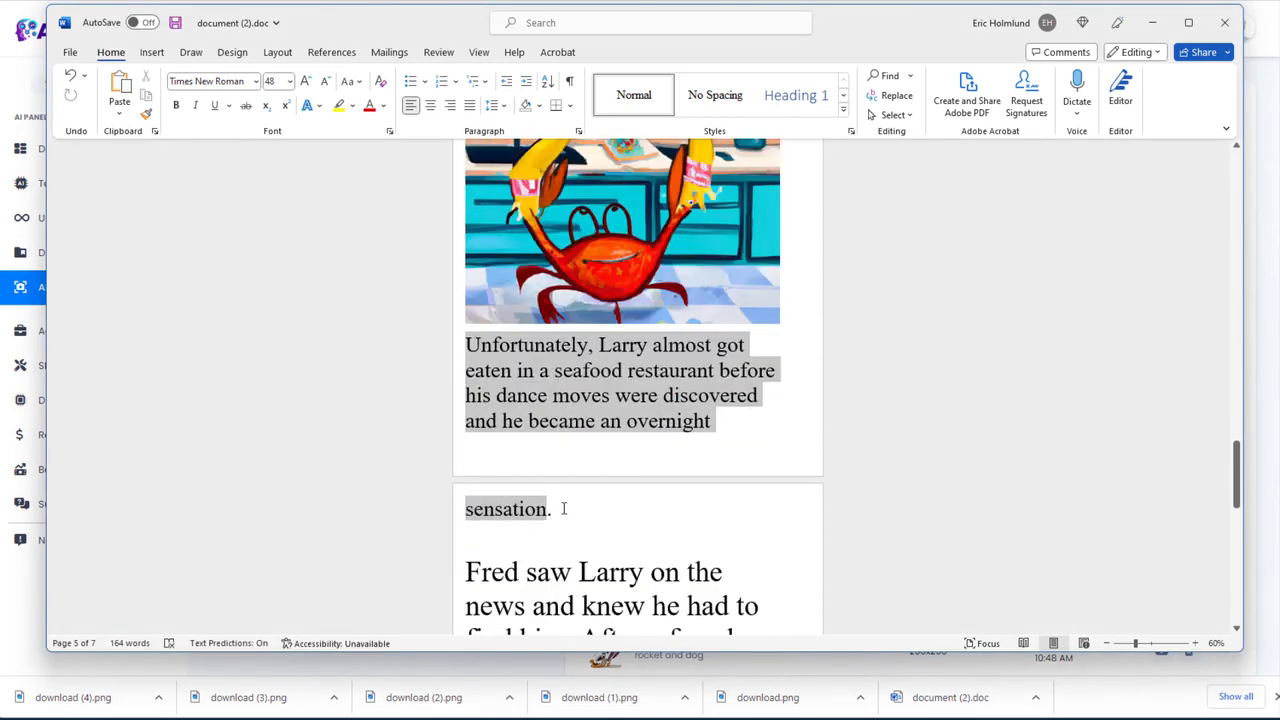
{"action": "left_click", "coordinate": [292, 82]}
{"action": "left_click", "coordinate": [272, 308]}
{"action": "left_click", "coordinate": [924, 426]}
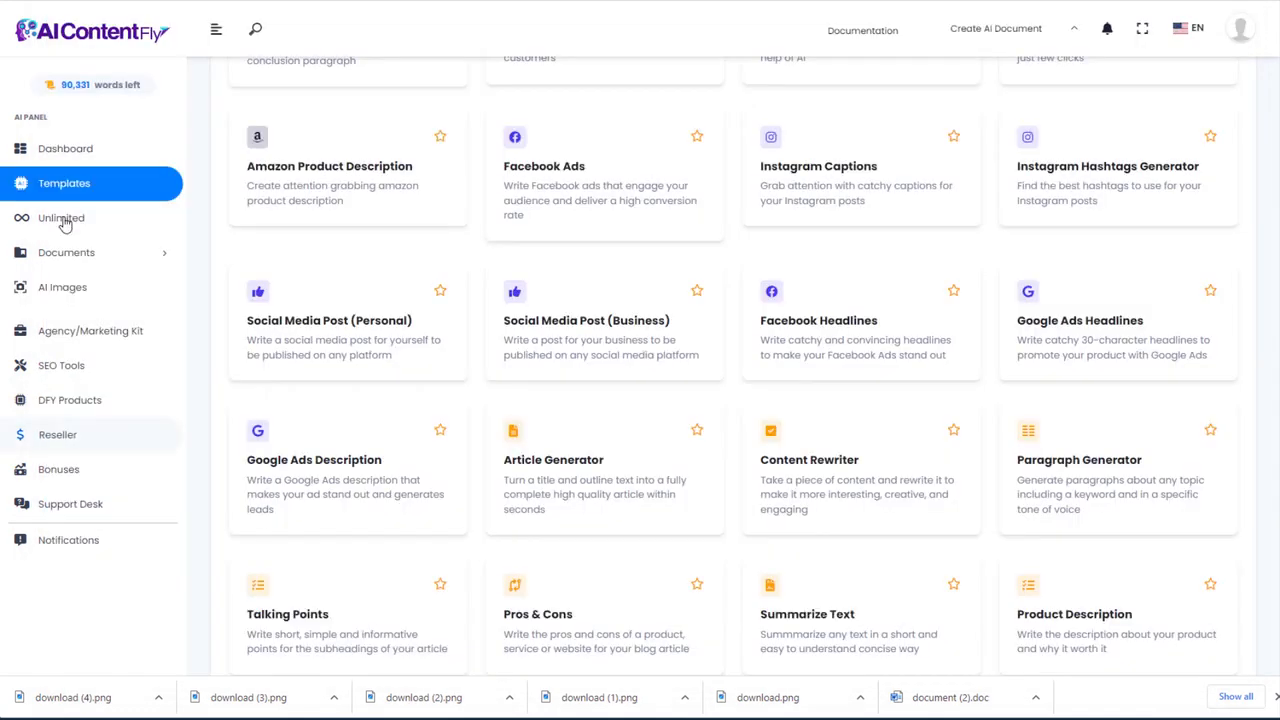
Step: Look through the full catalogue of writing templates in AIContentFly, including the Pro templates
{"action": "scroll", "coordinate": [437, 124], "scroll_direction": "up", "scroll_amount": 4}
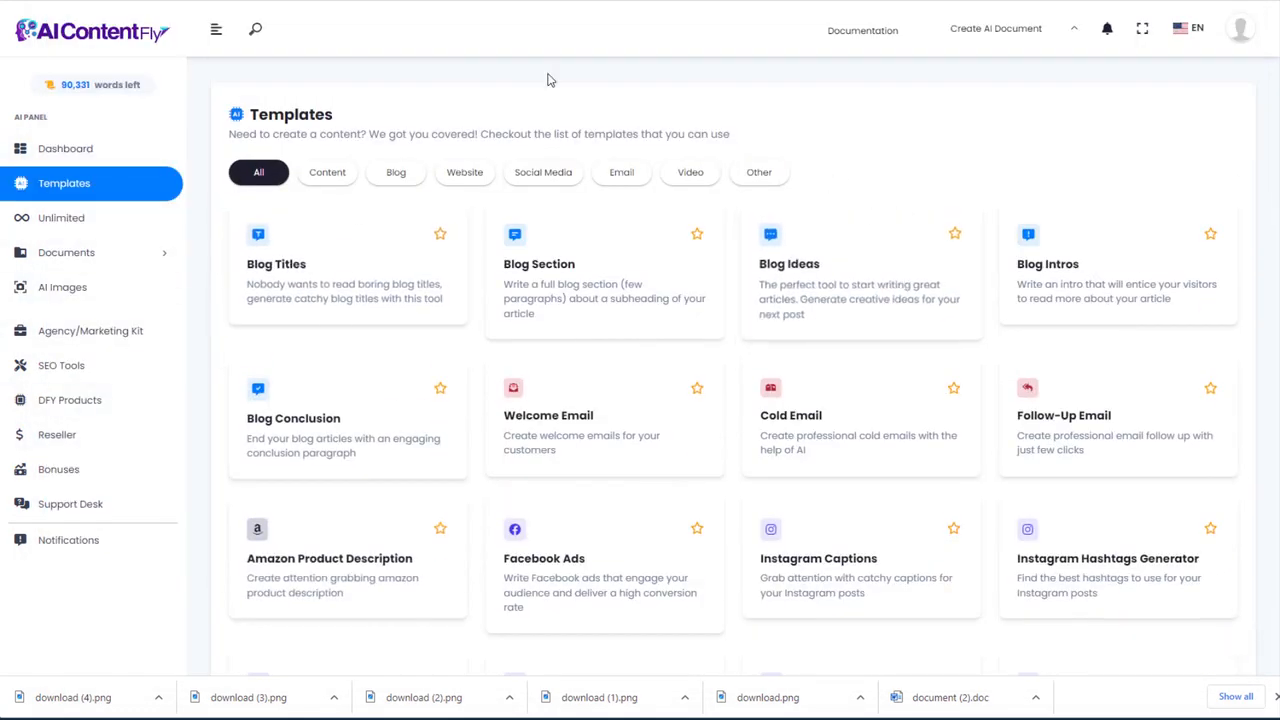
{"action": "scroll", "coordinate": [1262, 372], "scroll_direction": "down", "scroll_amount": 12}
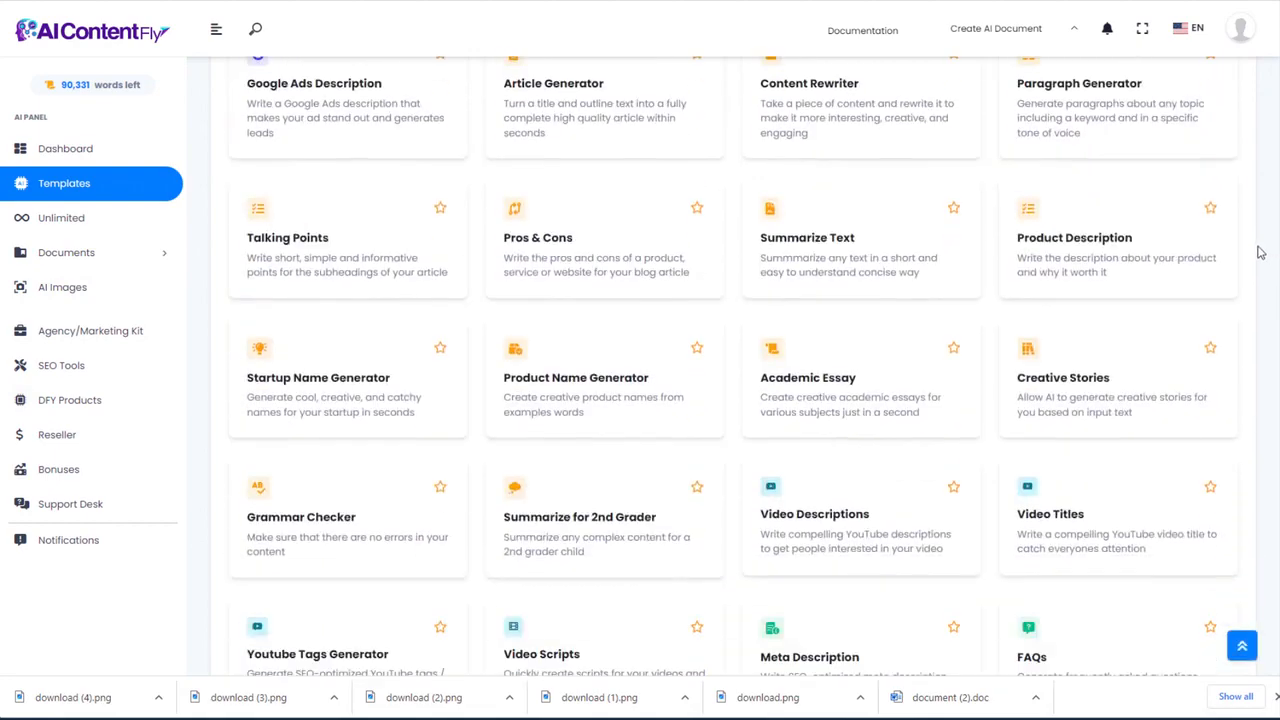
{"action": "scroll", "coordinate": [1262, 372], "scroll_direction": "down", "scroll_amount": 5}
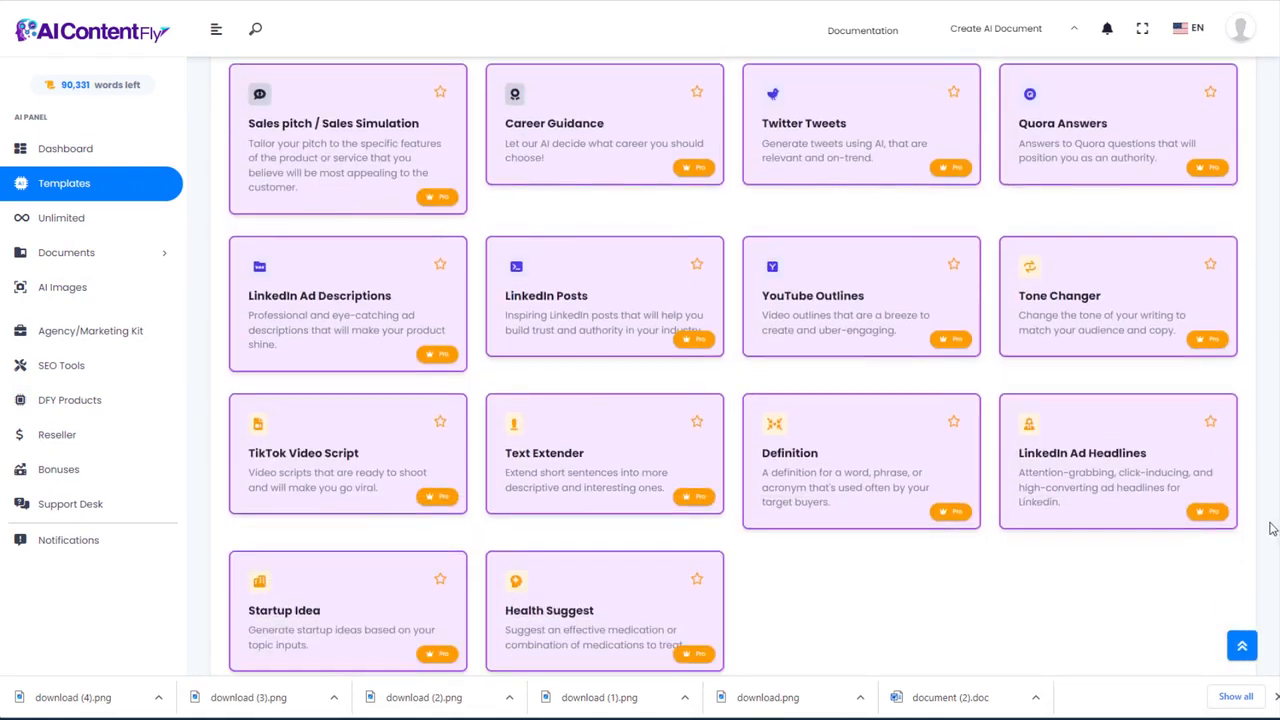
{"action": "scroll", "coordinate": [1274, 526], "scroll_direction": "up", "scroll_amount": 10}
{"action": "scroll", "coordinate": [1274, 104], "scroll_direction": "up", "scroll_amount": 3}
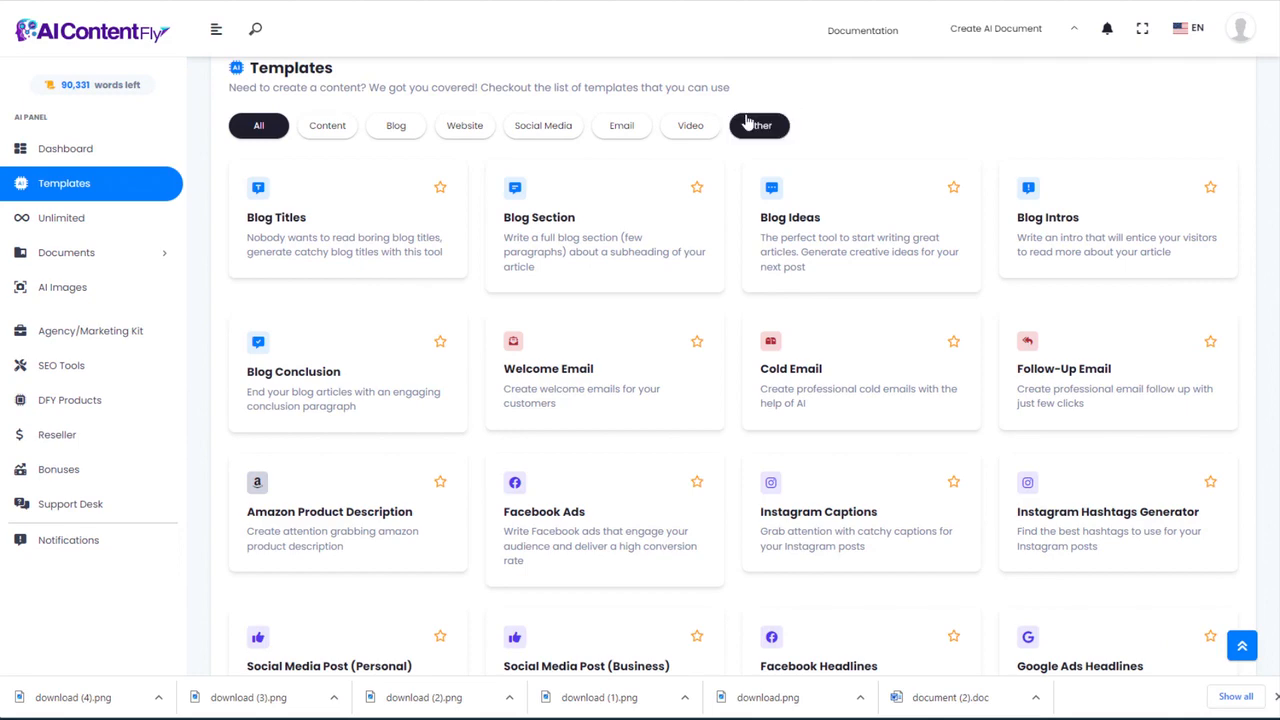
{"action": "scroll", "coordinate": [519, 333], "scroll_direction": "down", "scroll_amount": 1}
{"action": "scroll", "coordinate": [500, 336], "scroll_direction": "down", "scroll_amount": 7}
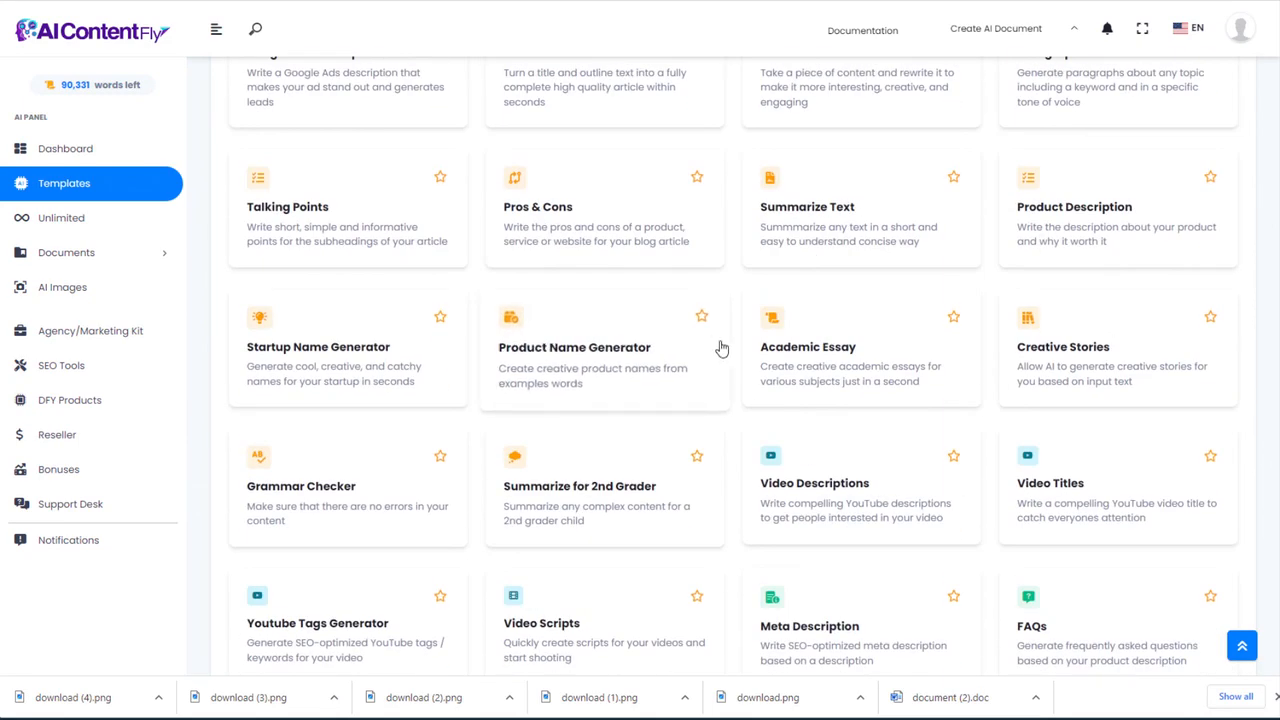
{"action": "scroll", "coordinate": [690, 350], "scroll_direction": "down", "scroll_amount": 3}
{"action": "scroll", "coordinate": [688, 347], "scroll_direction": "up", "scroll_amount": 3}
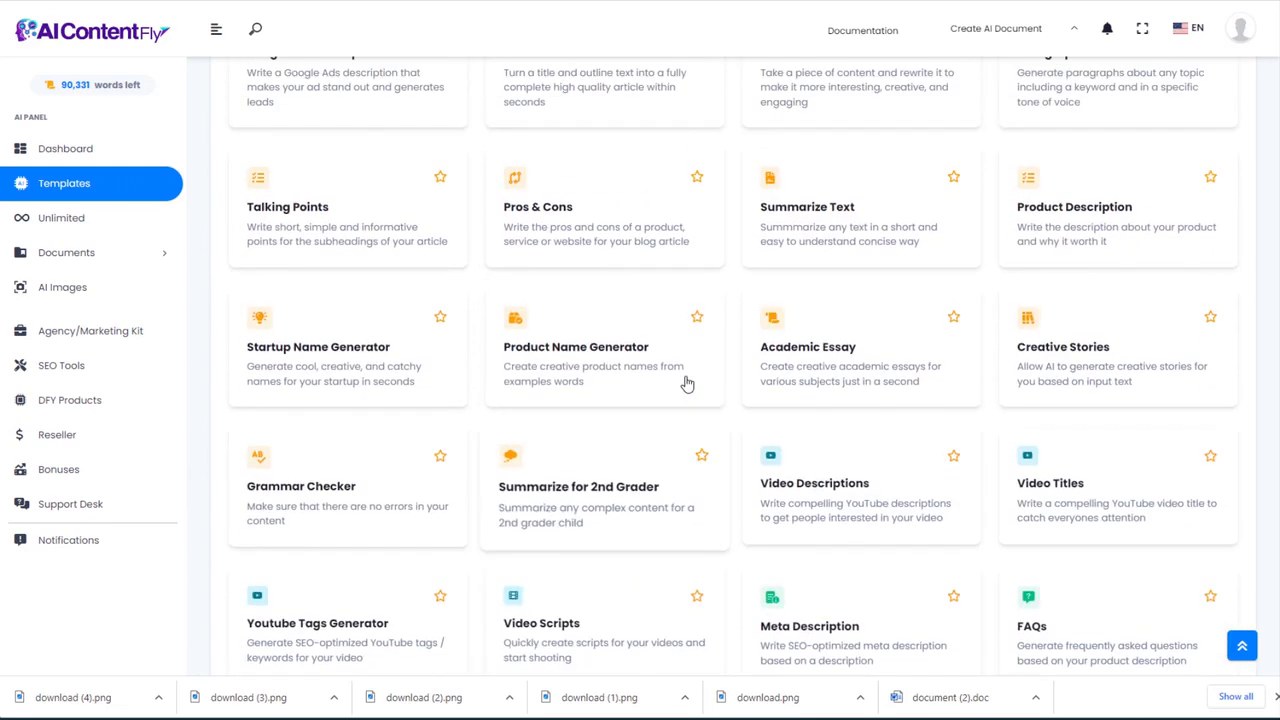
Step: Open the Article Generator template and examine its available languages, keeping English (USA)
{"action": "scroll", "coordinate": [690, 390], "scroll_direction": "up", "scroll_amount": 2}
{"action": "left_click", "coordinate": [562, 298]}
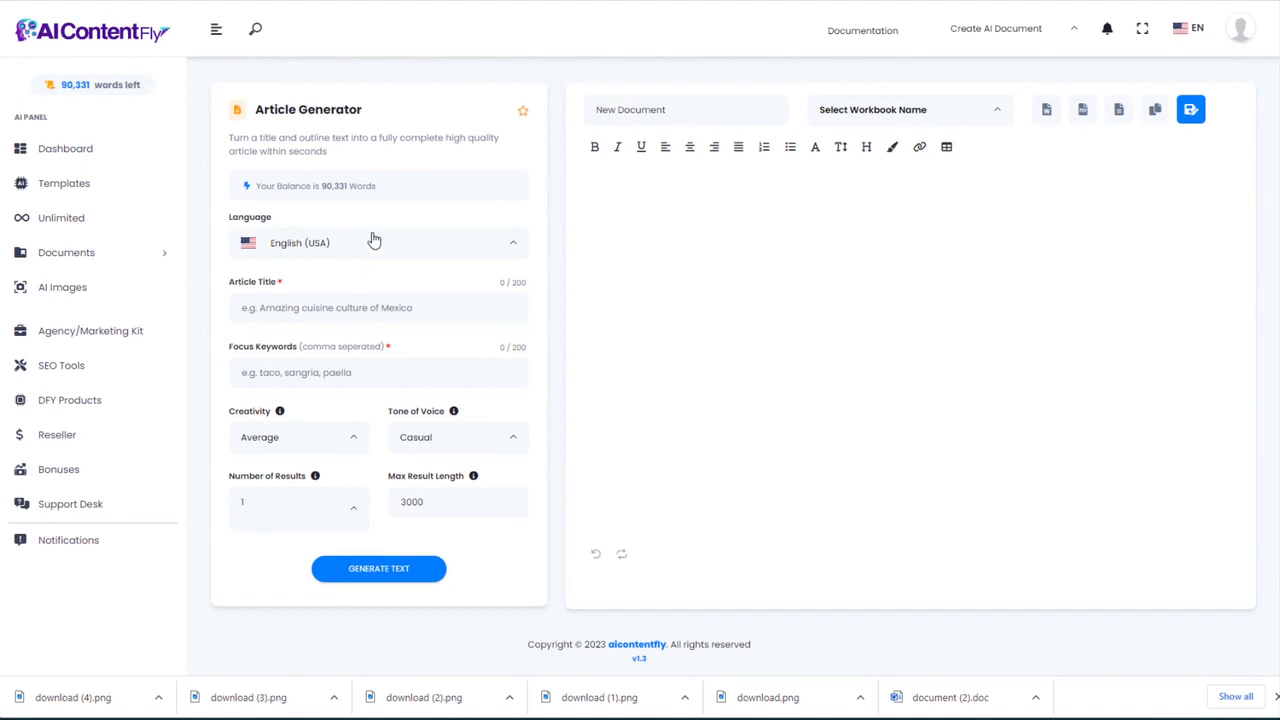
{"action": "left_click", "coordinate": [396, 247]}
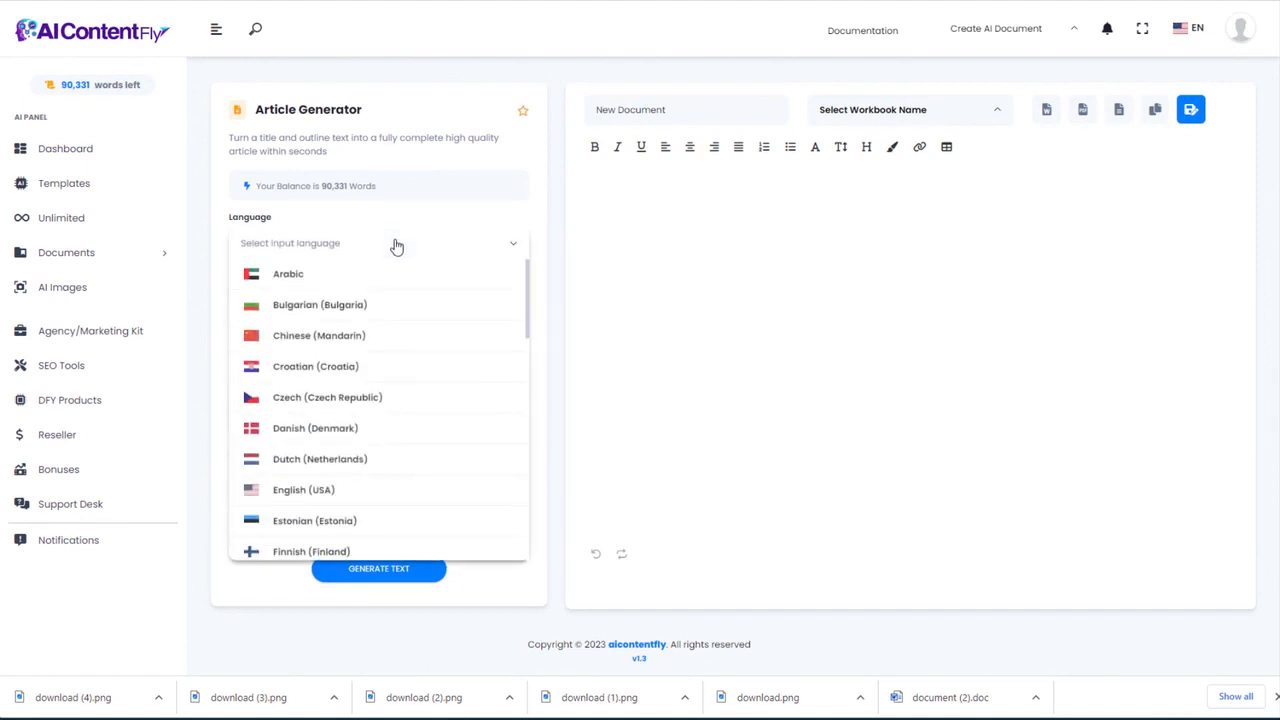
{"action": "left_click_drag", "start_coordinate": [530, 271], "coordinate": [540, 240]}
{"action": "left_click", "coordinate": [540, 240]}
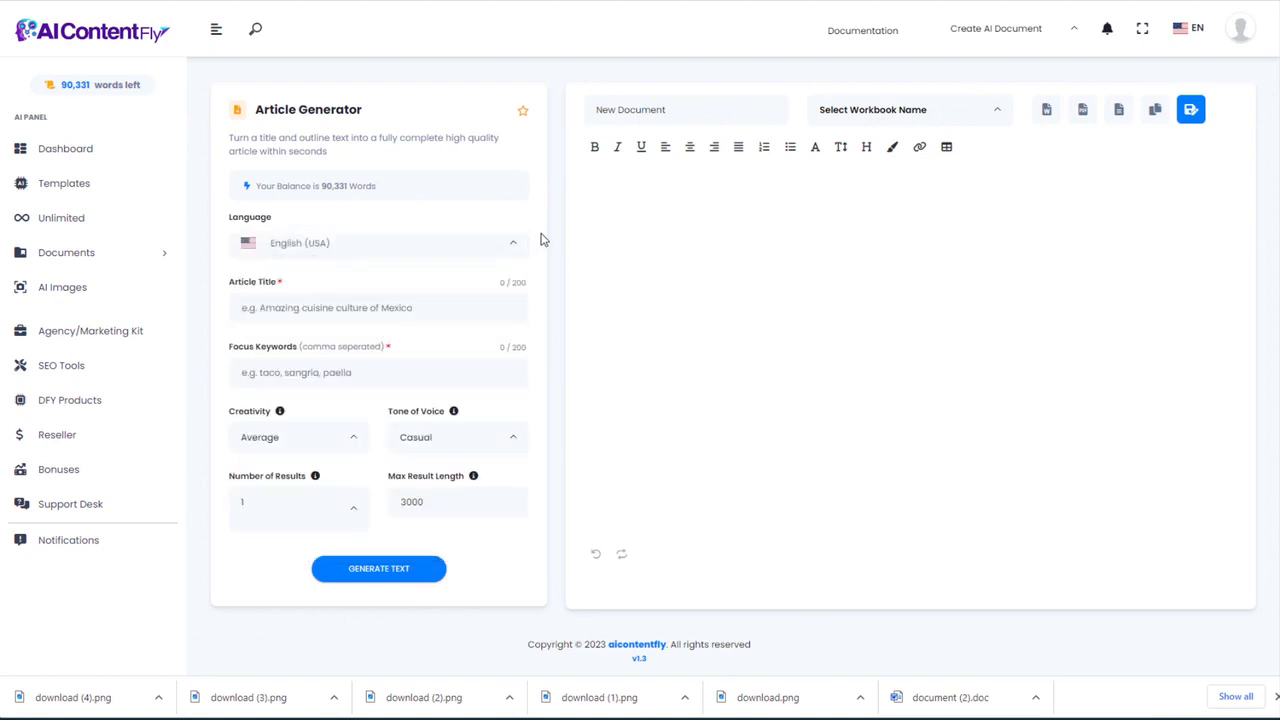